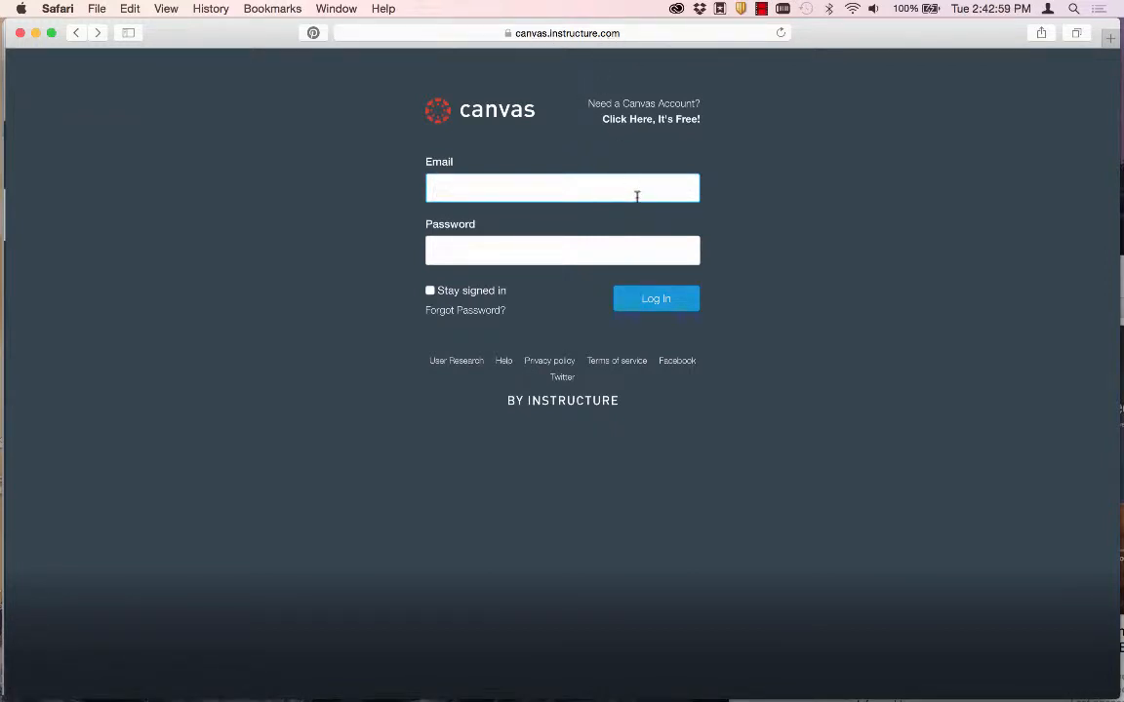
Go to the free Canvas account sign-up page through the 'Click Here, It's Free!' link.
{"action": "left_click", "coordinate": [632, 121]}
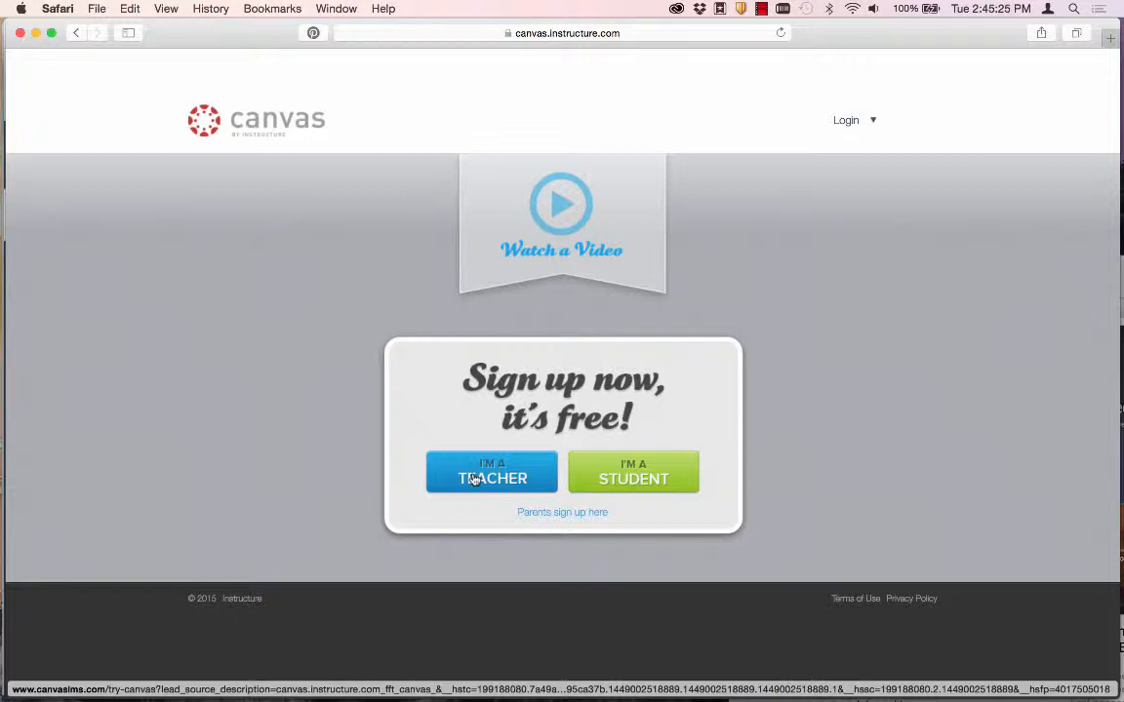
Switch to Firefox, where the signed-in Canvas Dashboard with the Sample Course is open.
{"action": "key", "text": "super+Tab"}
{"action": "key", "text": "super+Tab"}
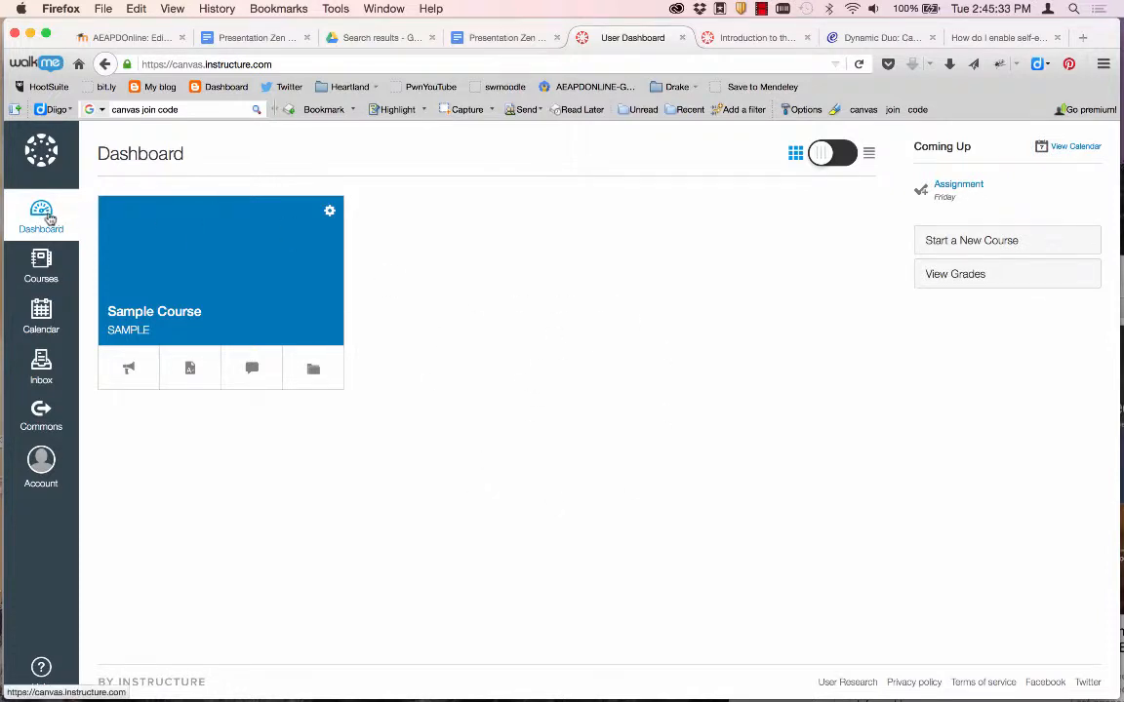
Create a new course named 'Presentation Zen'.
{"action": "left_click", "coordinate": [1002, 241]}
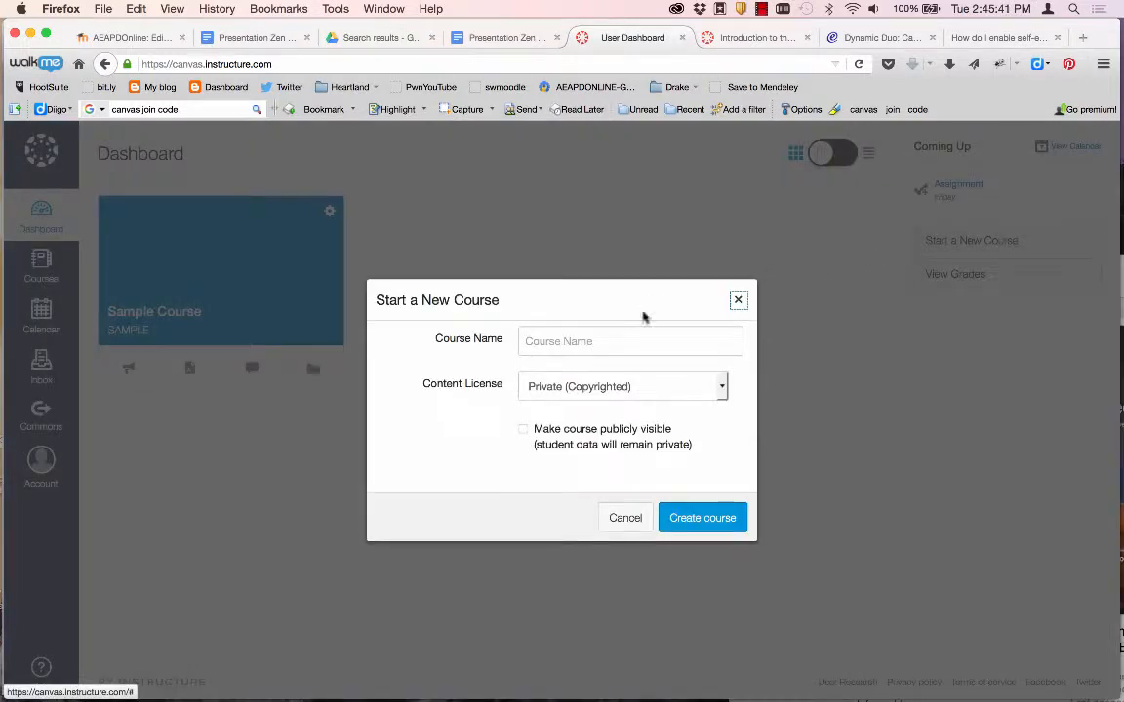
{"action": "left_click", "coordinate": [587, 346]}
{"action": "type", "text": "Prese"}
{"action": "type", "text": "ntation Zen"}
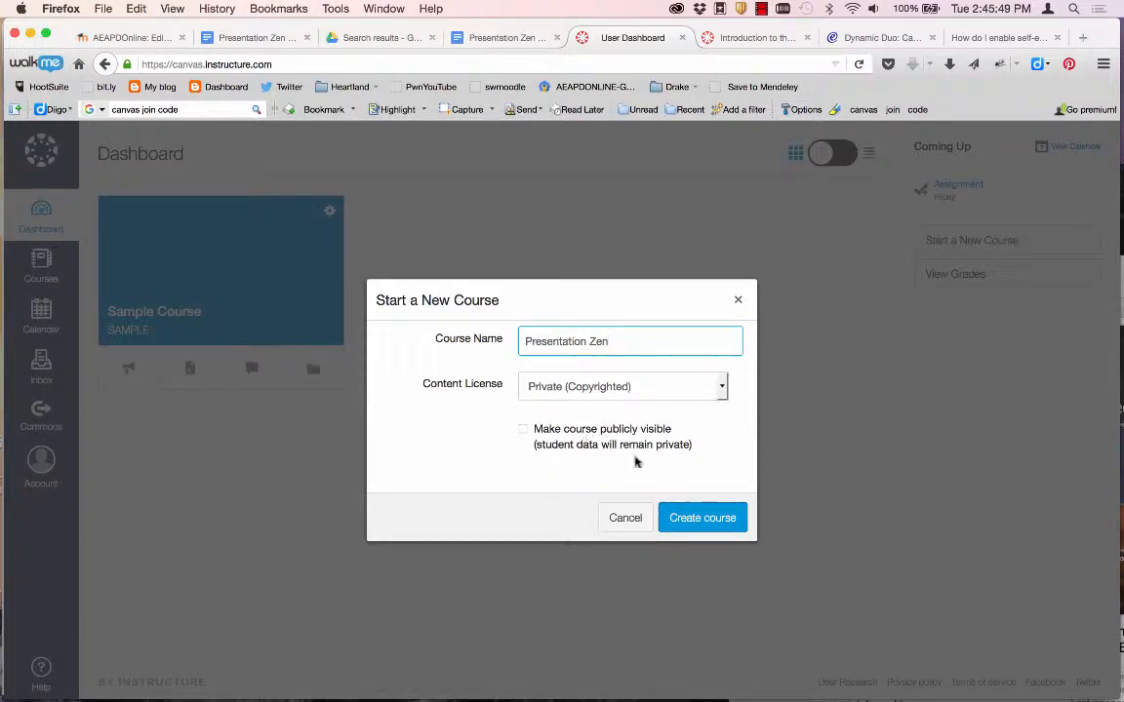
{"action": "left_click", "coordinate": [692, 518]}
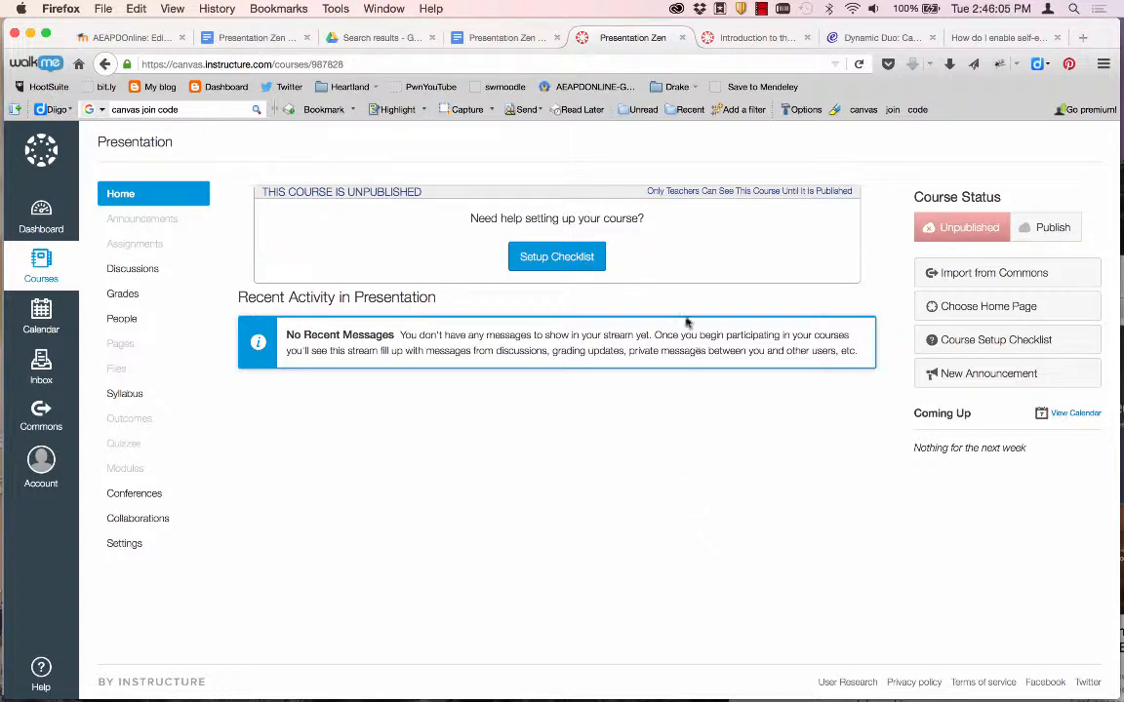
{"action": "left_click", "coordinate": [546, 262]}
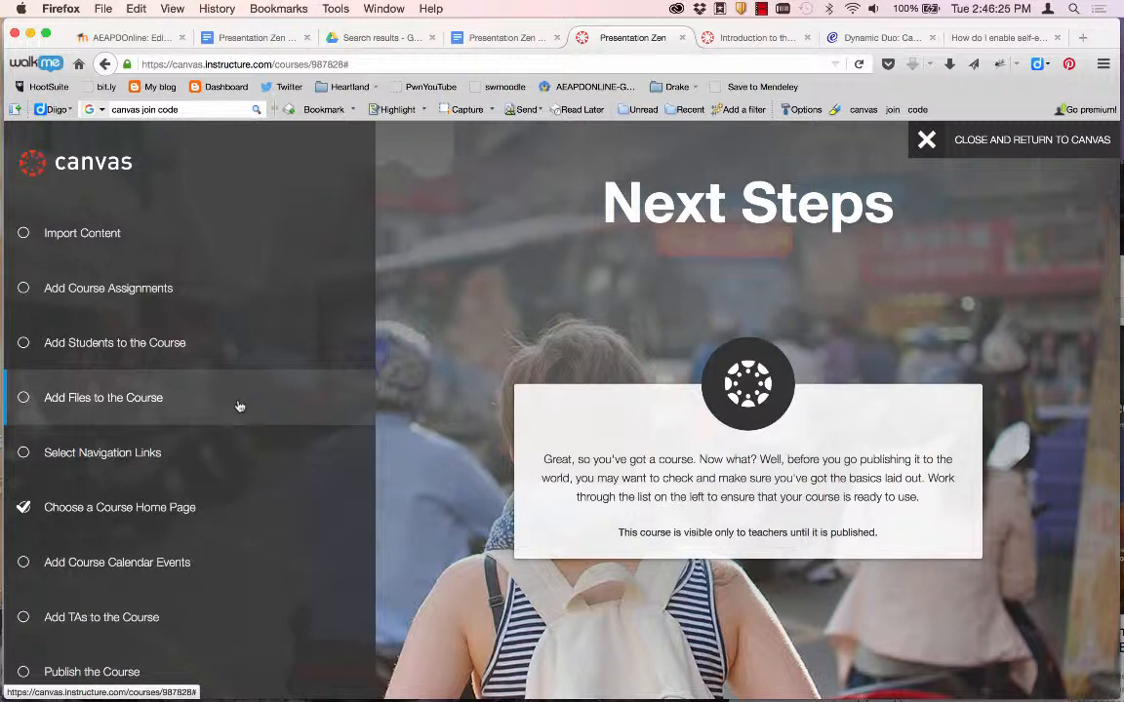
{"action": "left_click", "coordinate": [1014, 141]}
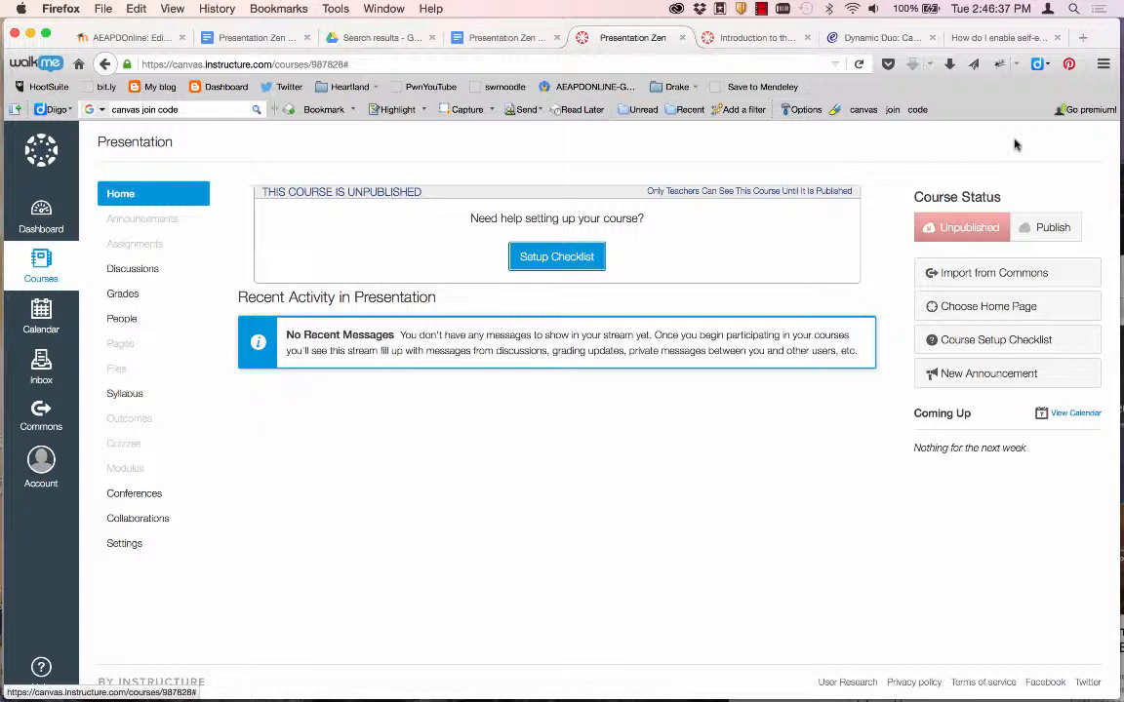
Check the Courses list, then return to the Dashboard to see the Presentation Zen card.
{"action": "left_click", "coordinate": [41, 260]}
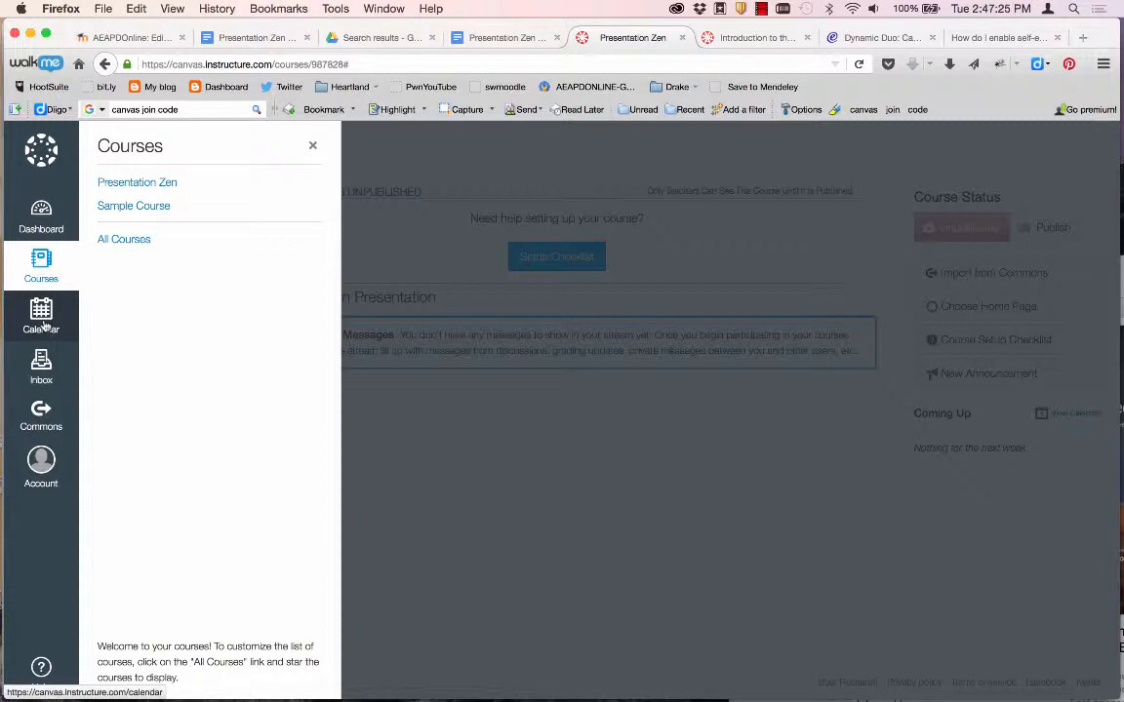
{"action": "left_click", "coordinate": [45, 220]}
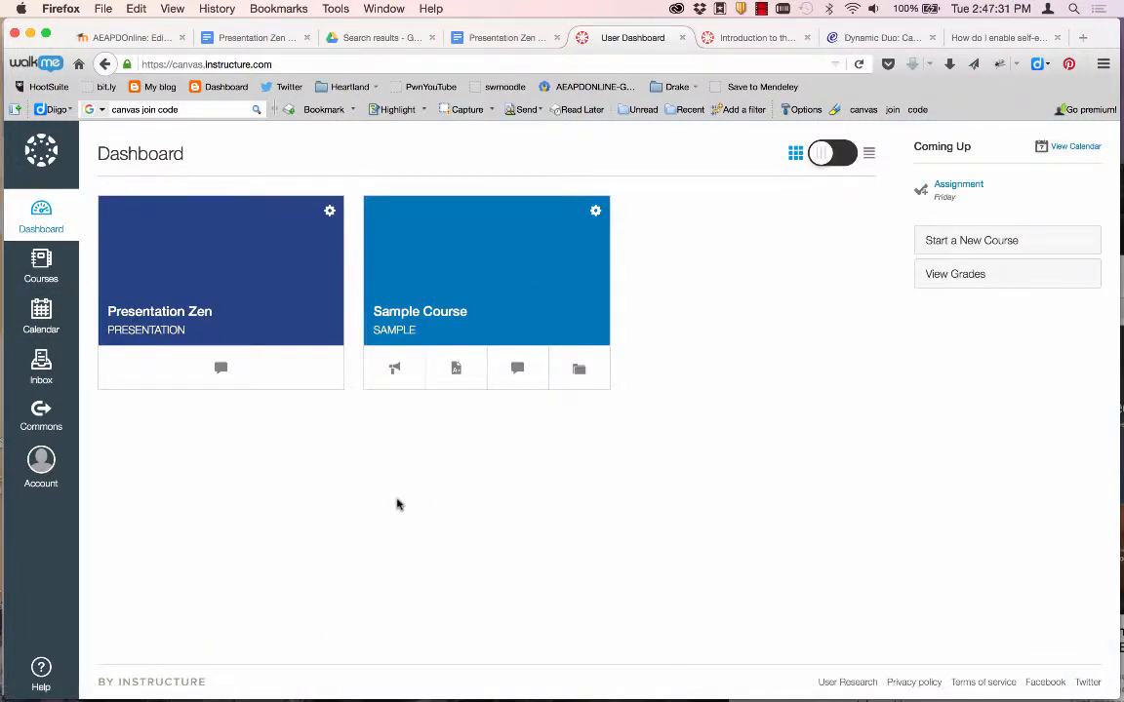
Open the Presentation Zen course from Courses and bring up its Choose Home Page options.
{"action": "left_click", "coordinate": [26, 271]}
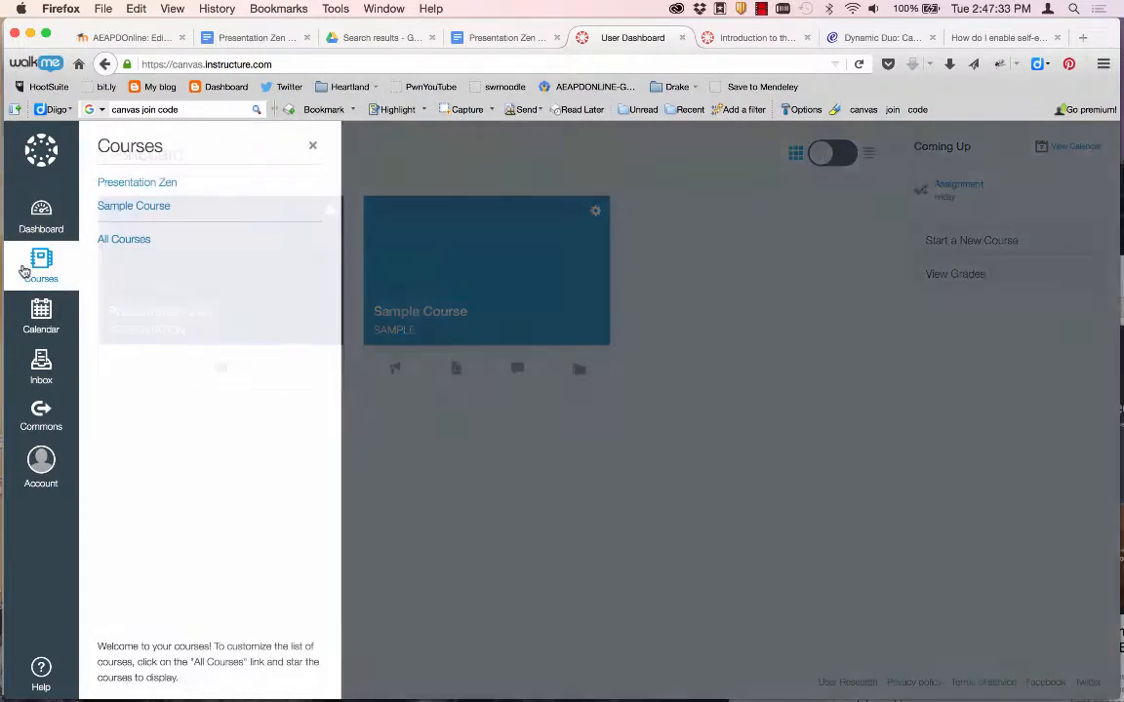
{"action": "left_click", "coordinate": [131, 187]}
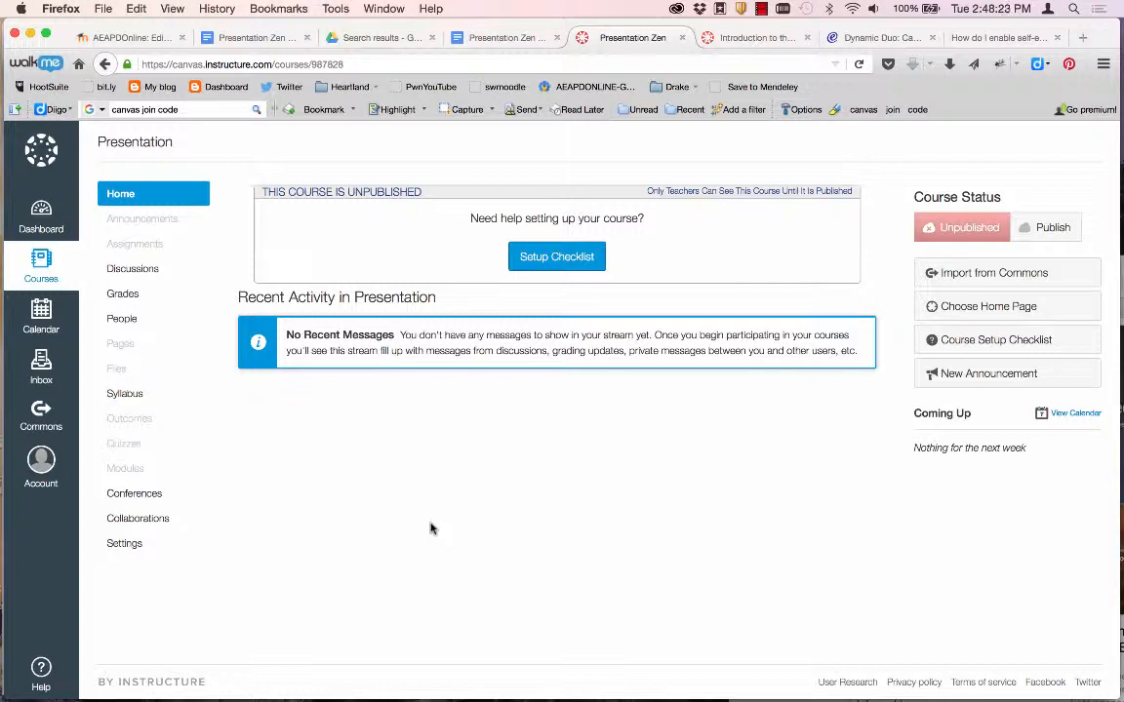
{"action": "left_click", "coordinate": [946, 307]}
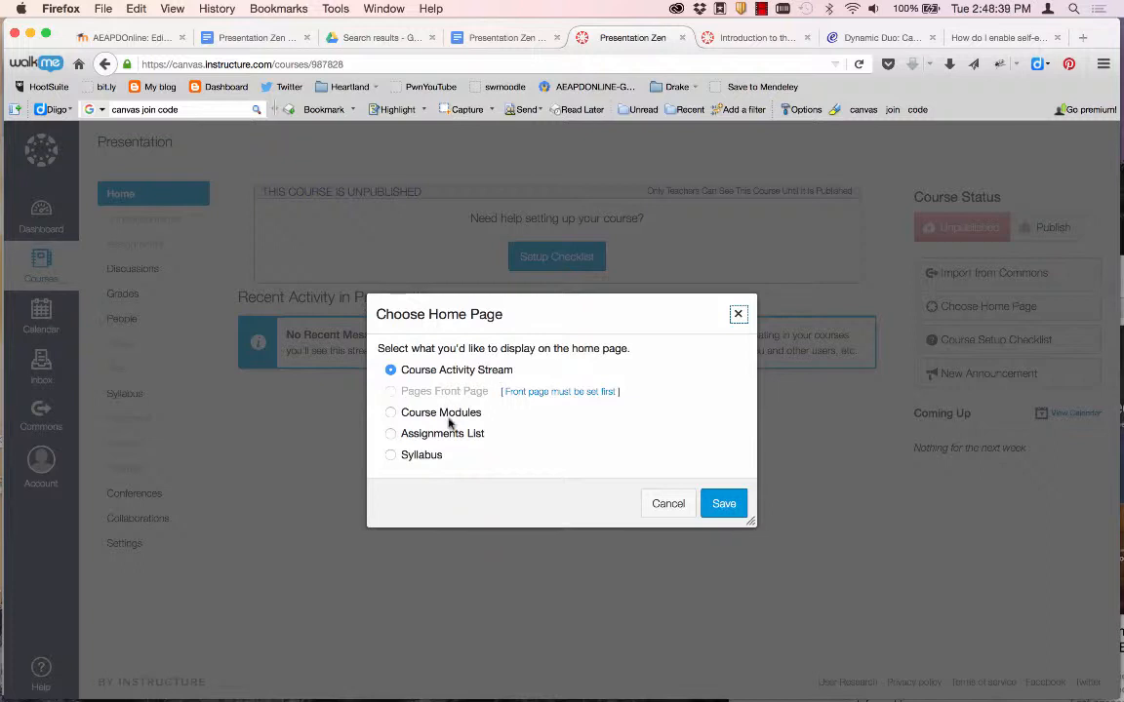
Set the Presentation Zen home page to Course Modules and save.
{"action": "left_click", "coordinate": [391, 414]}
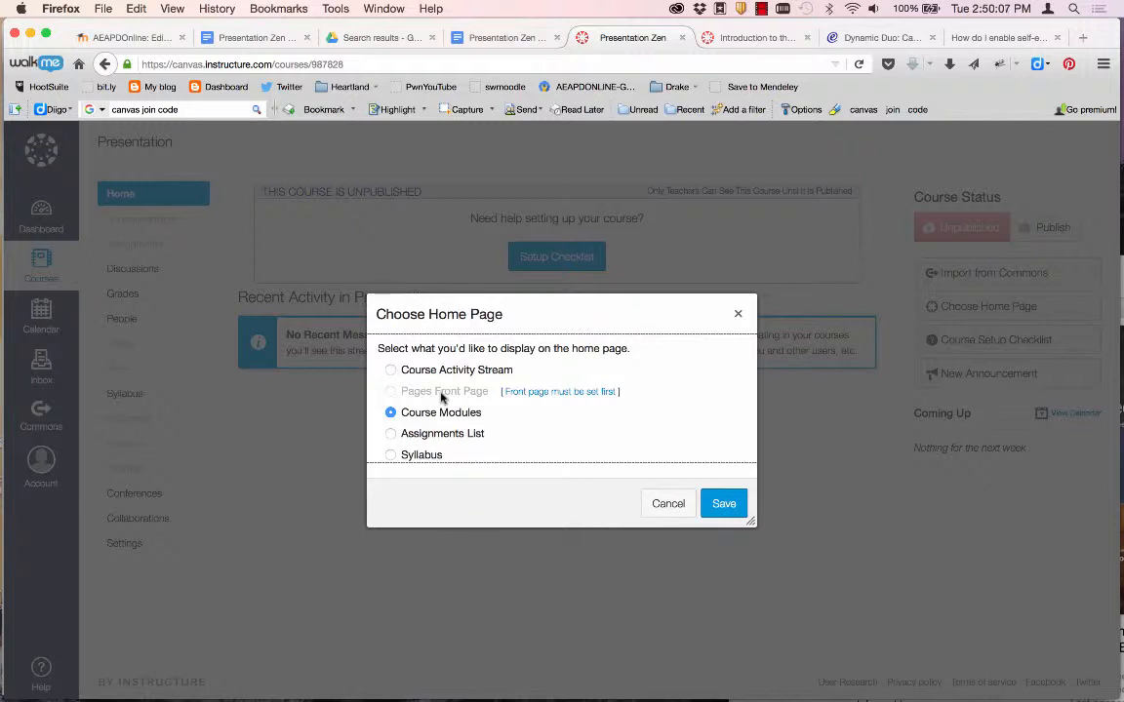
{"action": "left_click", "coordinate": [732, 505]}
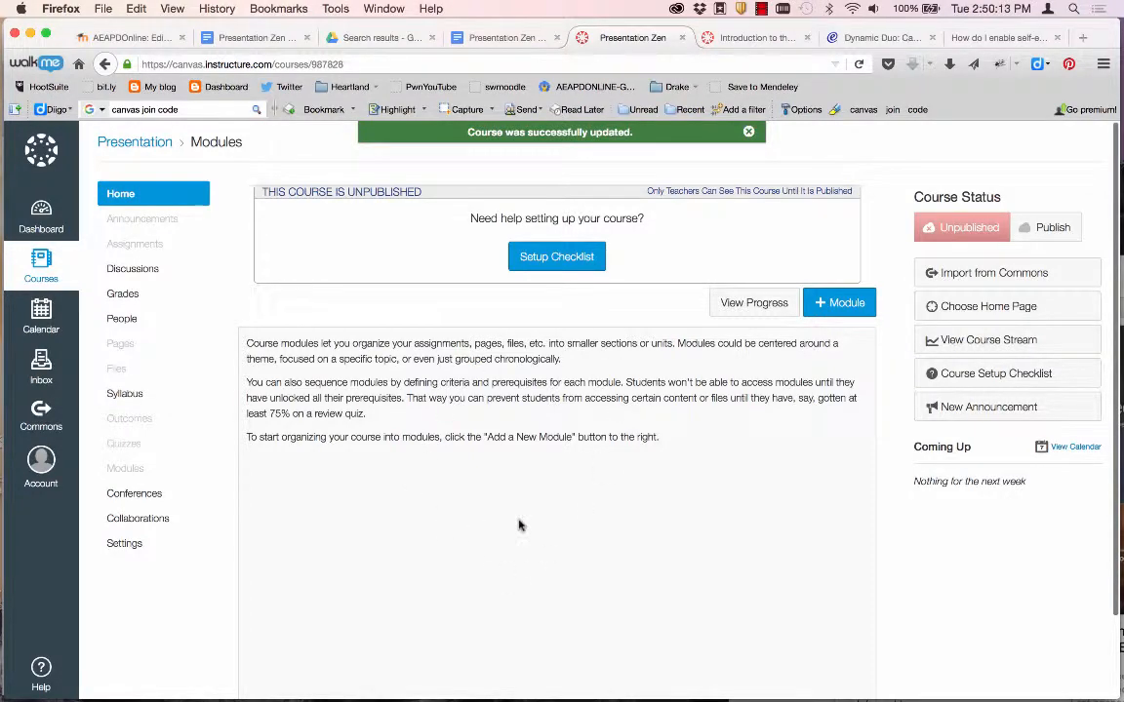
{"action": "scroll", "coordinate": [503, 493], "scroll_direction": "down", "scroll_amount": 3}
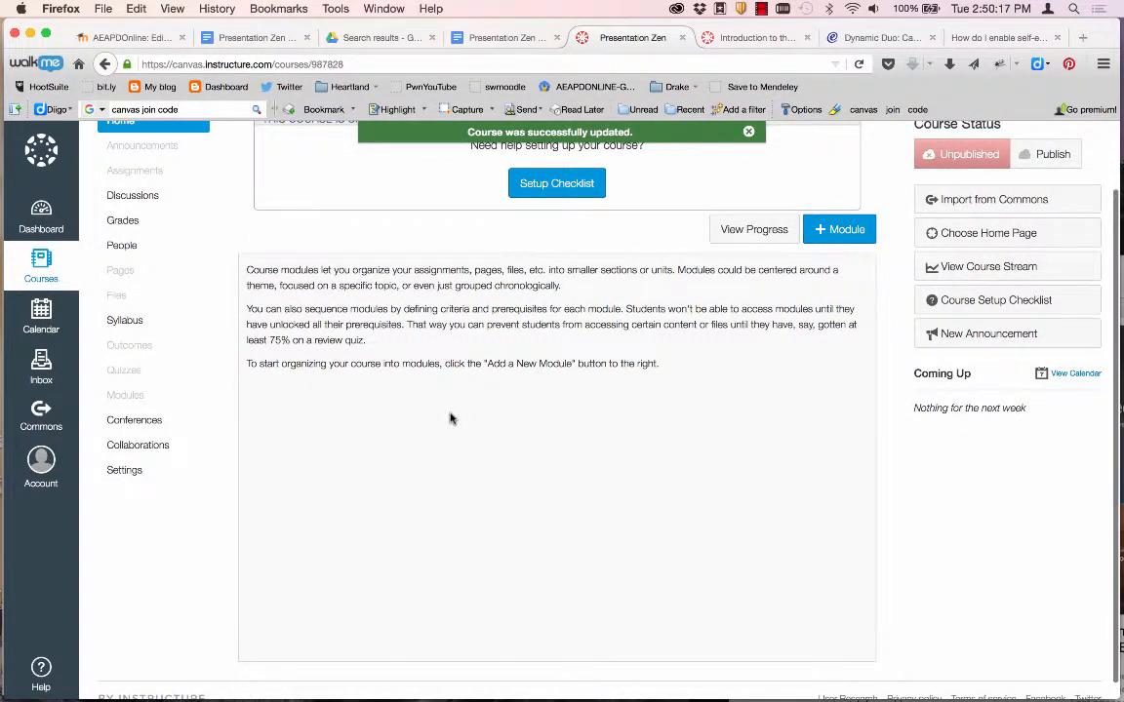
{"action": "scroll", "coordinate": [451, 419], "scroll_direction": "up", "scroll_amount": 3}
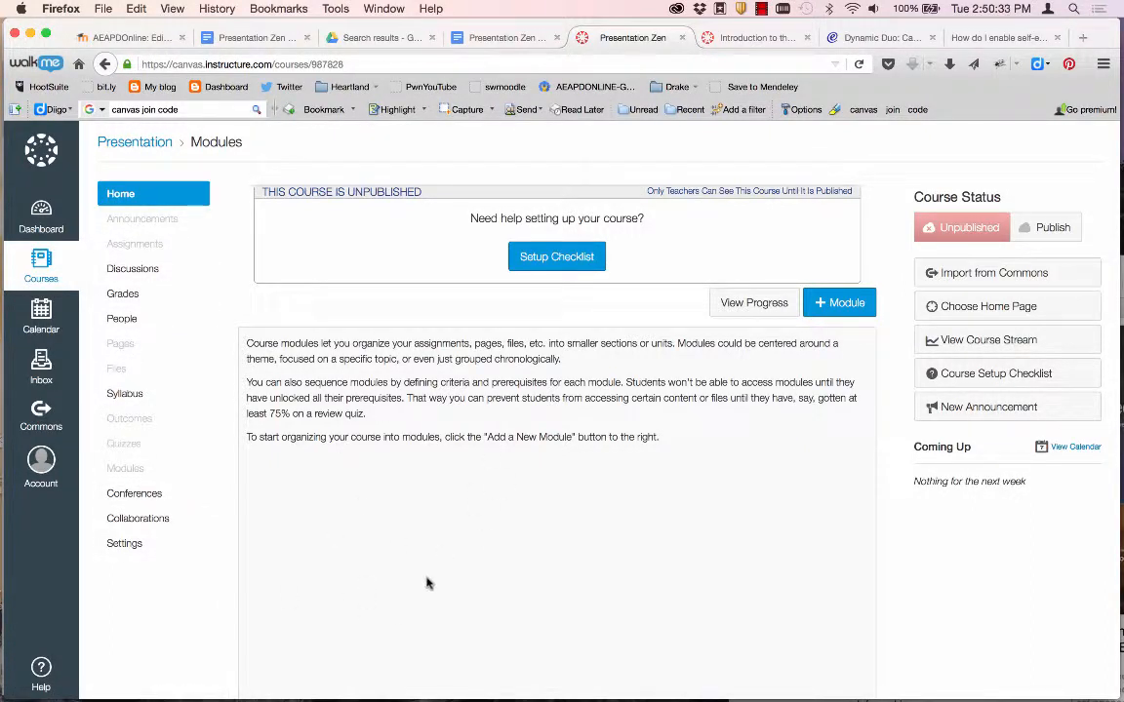
{"action": "left_click", "coordinate": [147, 275]}
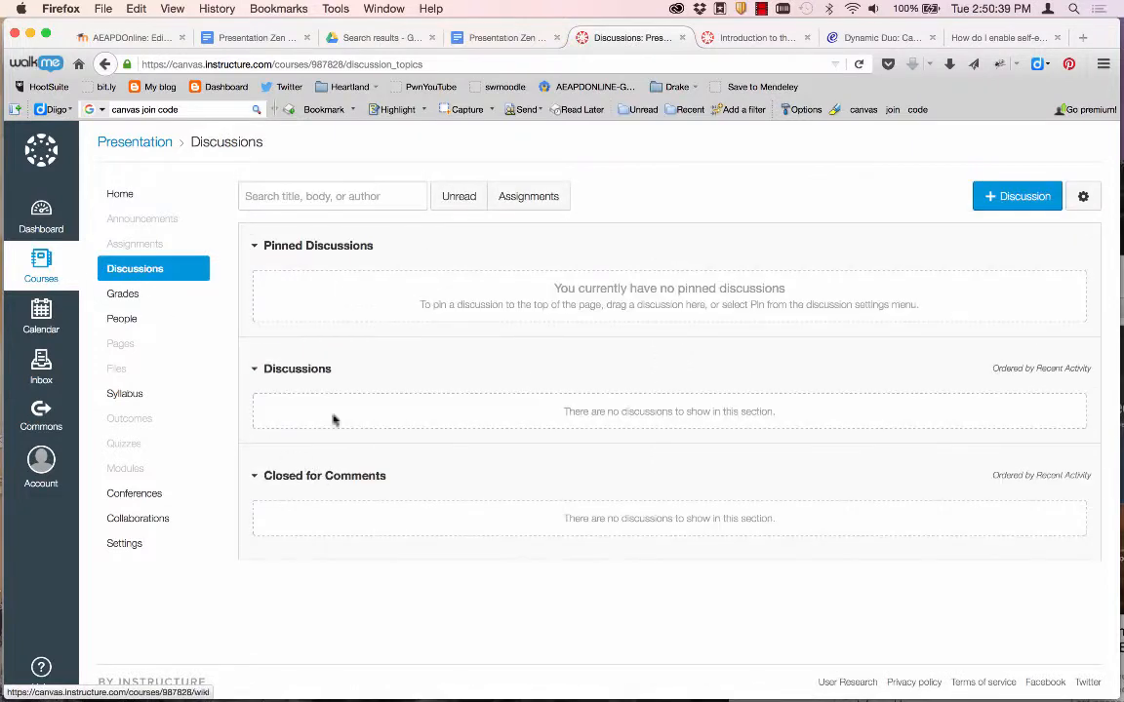
{"action": "left_click", "coordinate": [122, 348]}
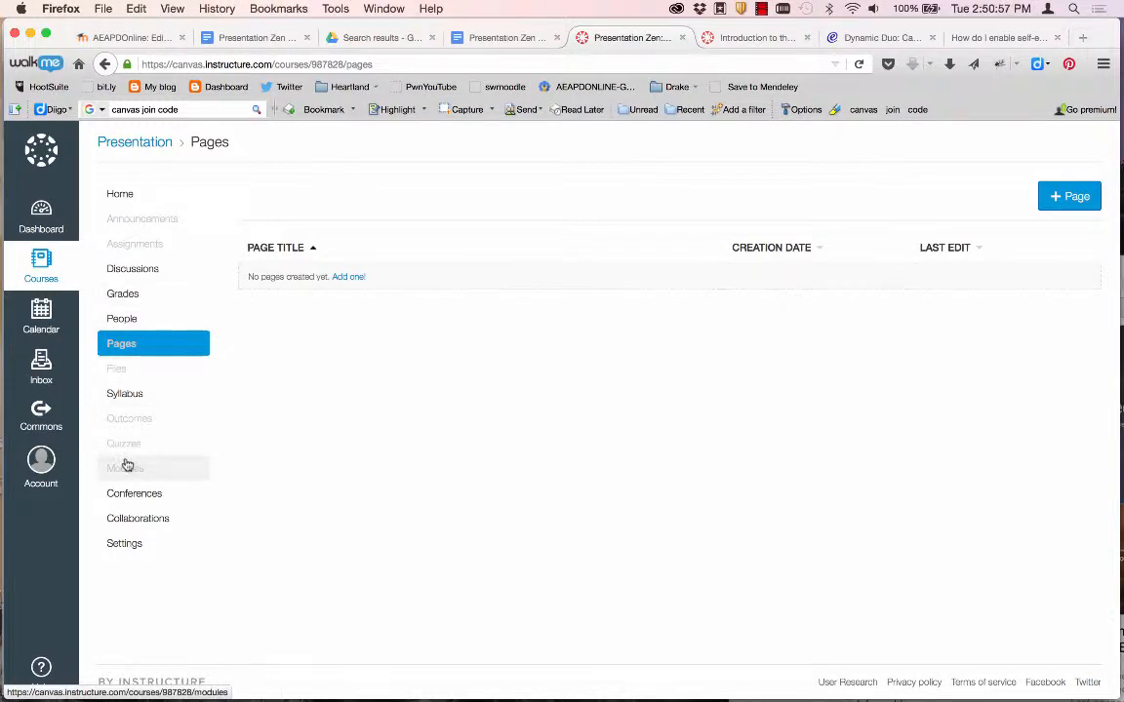
{"action": "left_click", "coordinate": [126, 198]}
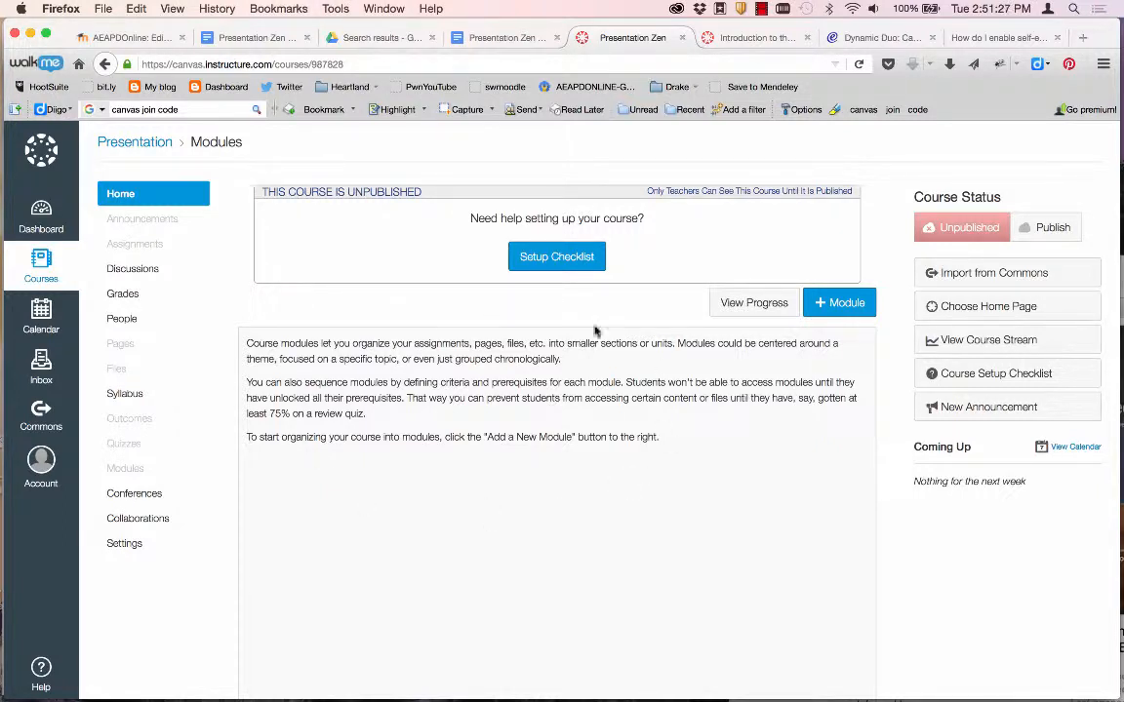
Copy the welcome heading and introduction paragraphs from Showdown.docx in Word, then return to Canvas.
{"action": "key", "text": "super+Tab"}
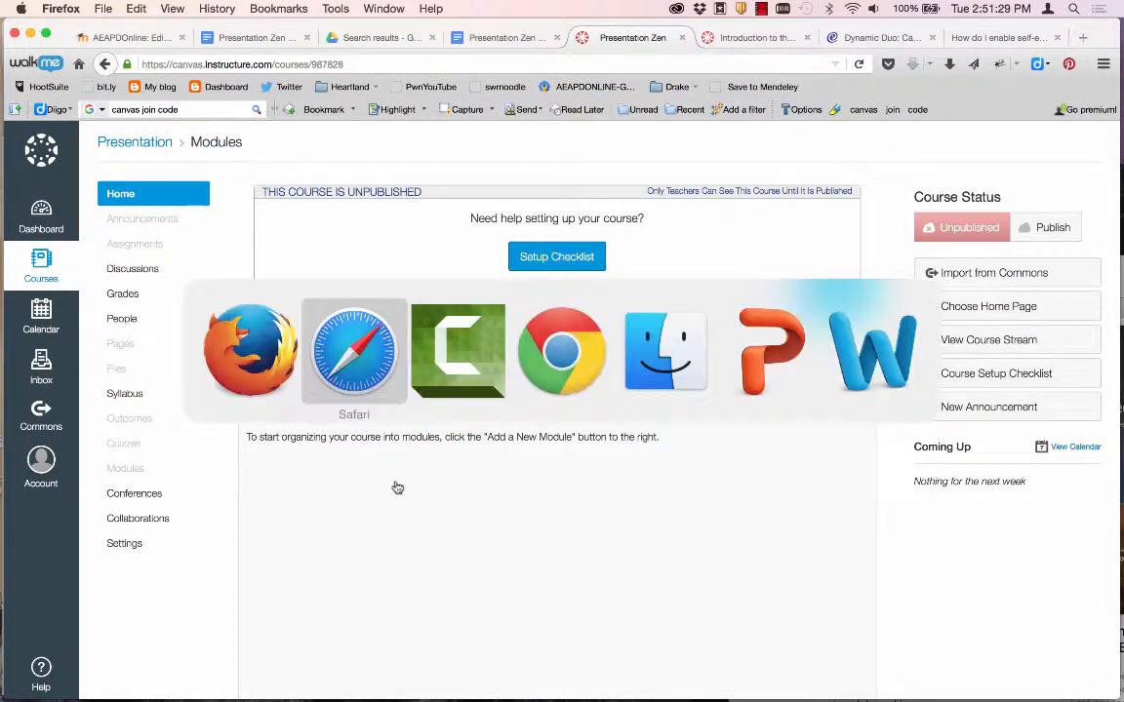
{"action": "key", "text": "Tab"}
{"action": "key", "text": "Tab"}
{"action": "key", "text": "Tab"}
{"action": "key", "text": "Tab"}
{"action": "key", "text": "Tab"}
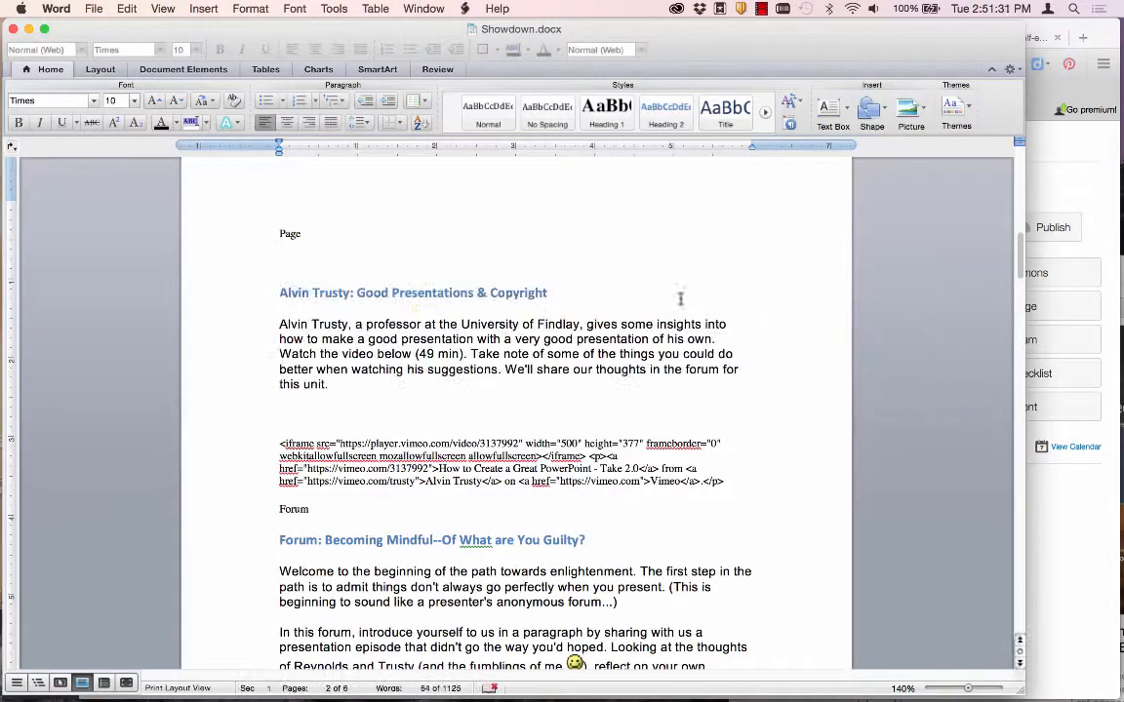
{"action": "scroll", "coordinate": [627, 363], "scroll_direction": "up", "scroll_amount": 10}
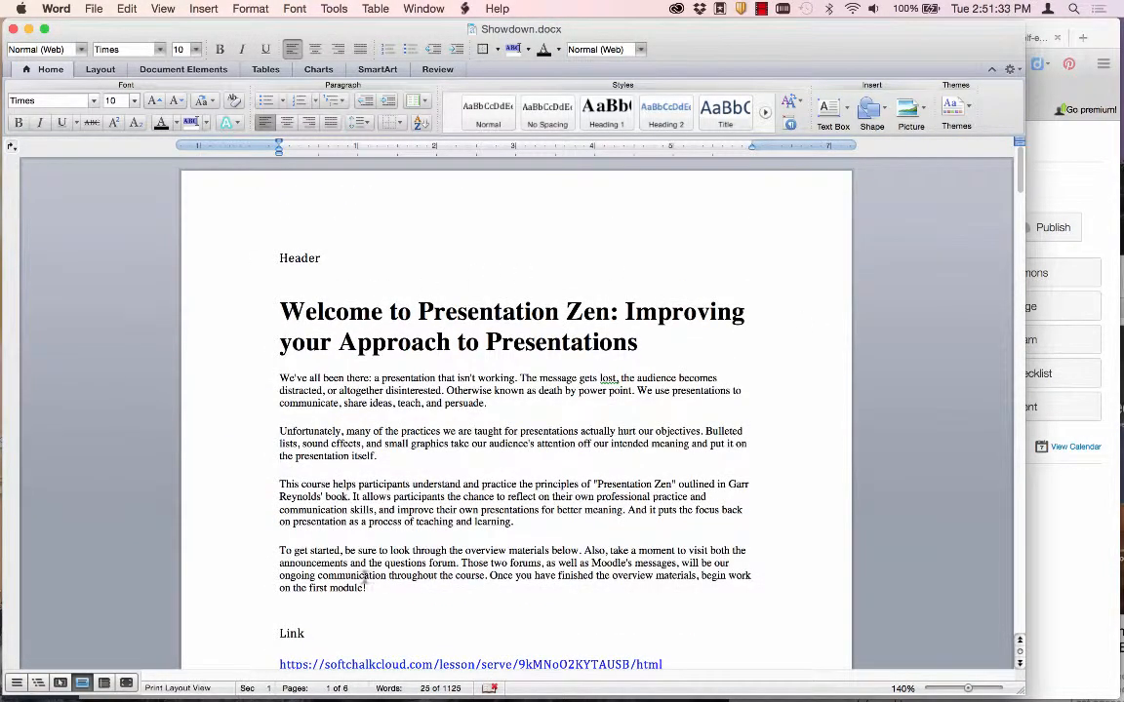
{"action": "left_click_drag", "start_coordinate": [371, 591], "coordinate": [262, 320]}
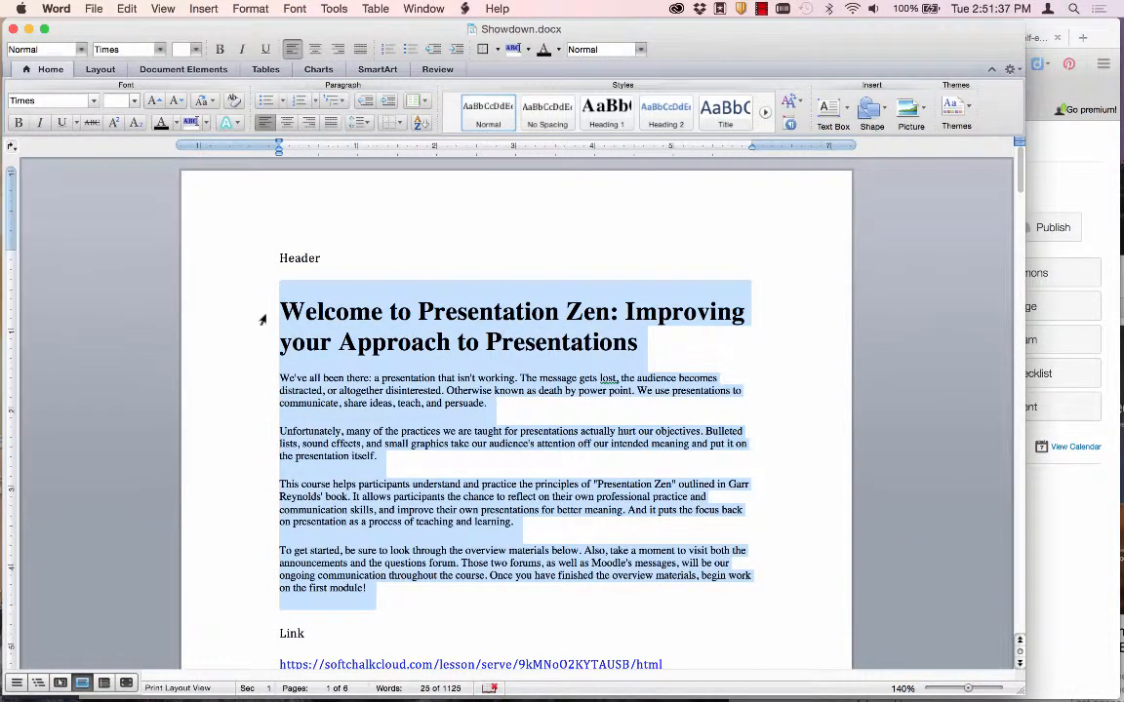
{"action": "key", "text": "super+c"}
{"action": "key", "text": "super+Tab"}
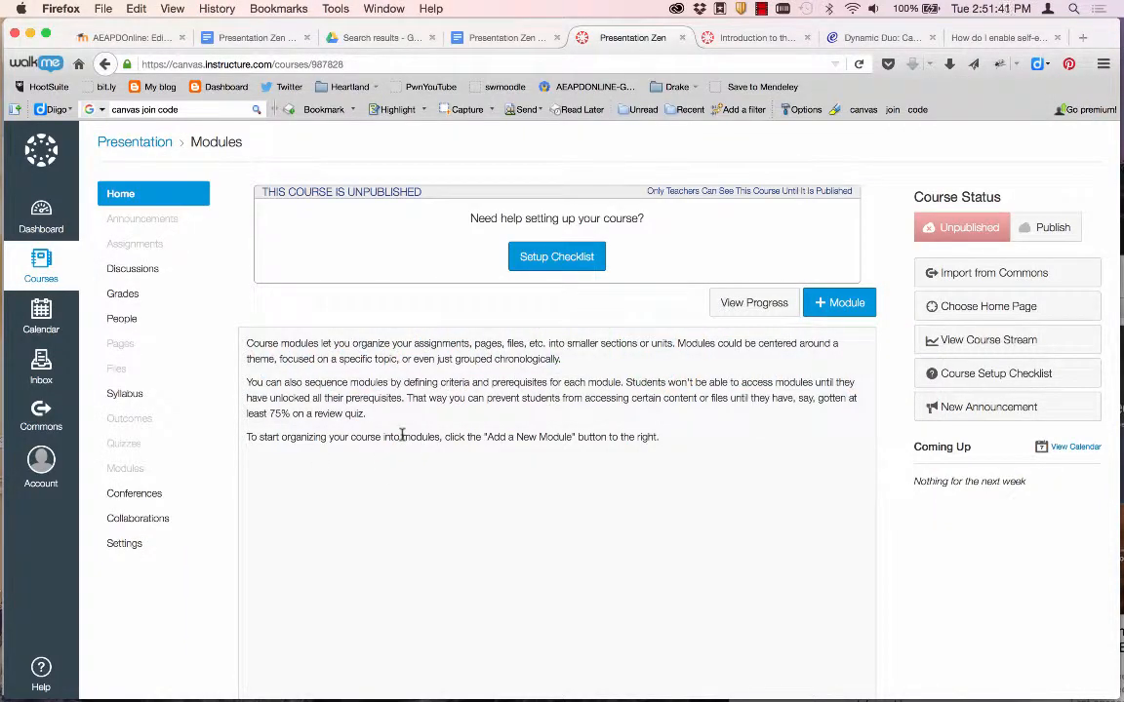
Create a module named 'Introductory Unit' and start adding an item to it.
{"action": "left_click", "coordinate": [834, 308]}
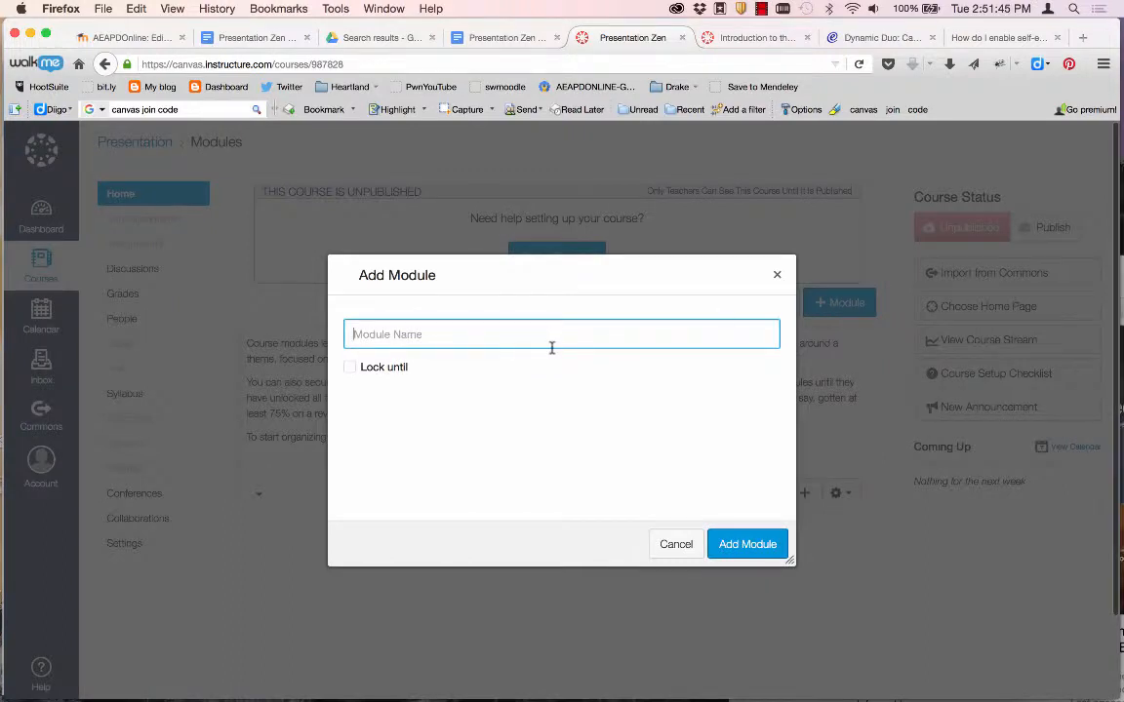
{"action": "type", "text": "Int"}
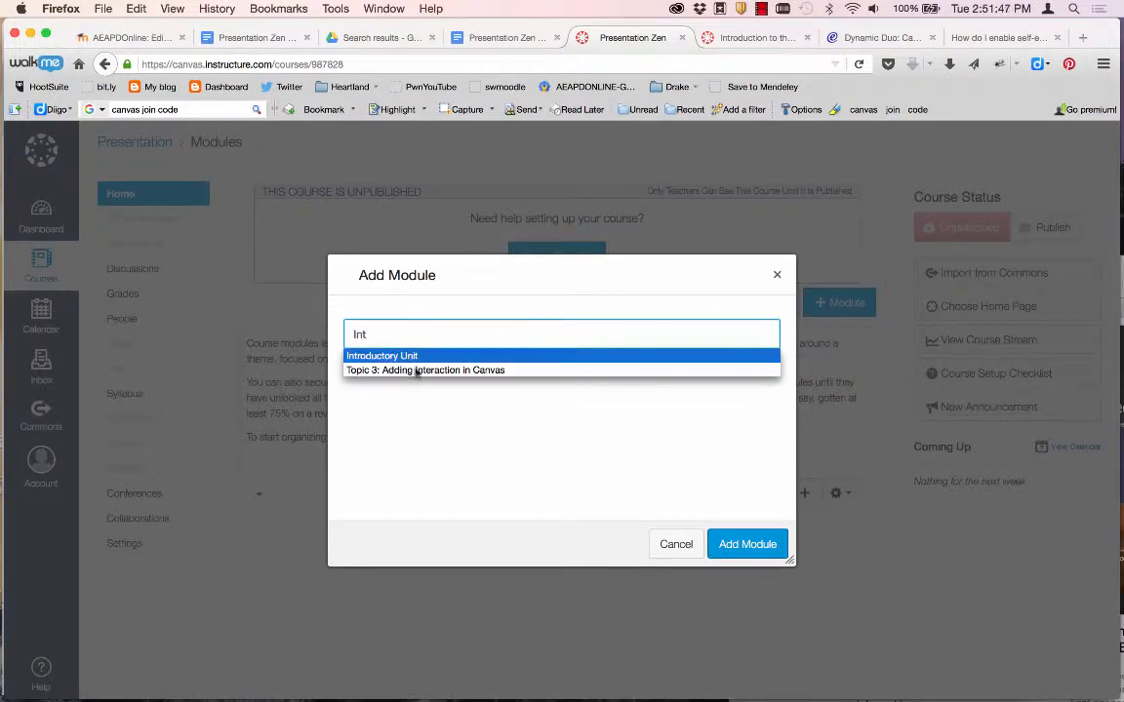
{"action": "left_click", "coordinate": [394, 358]}
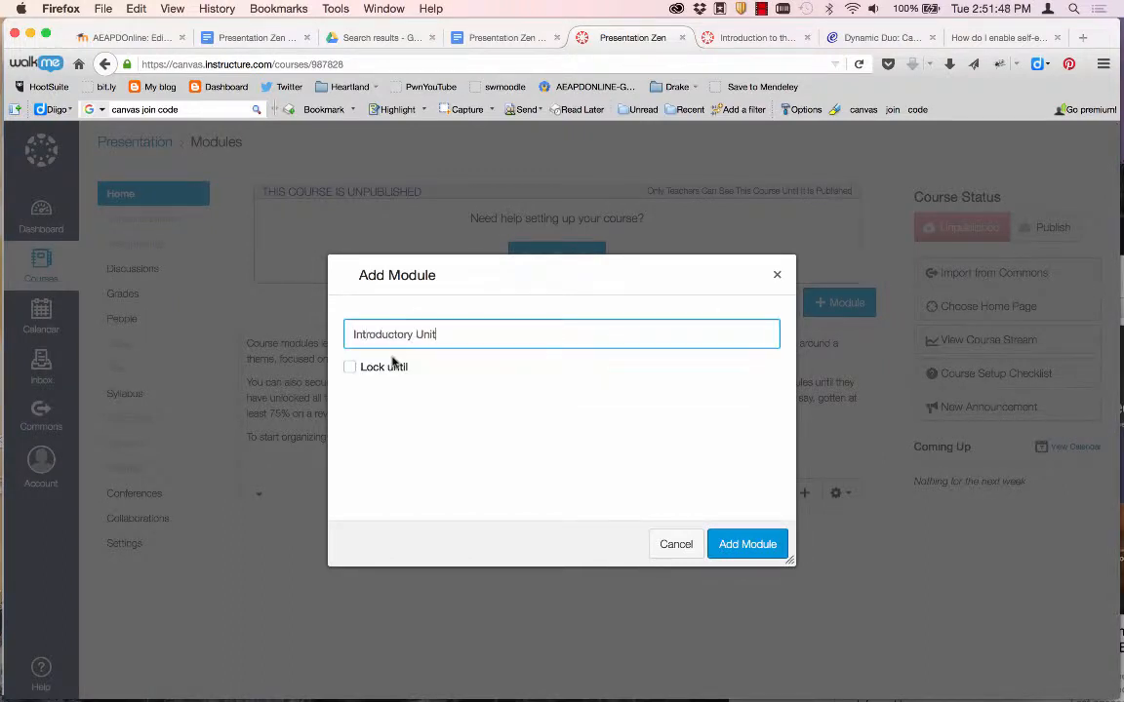
{"action": "left_click", "coordinate": [728, 543]}
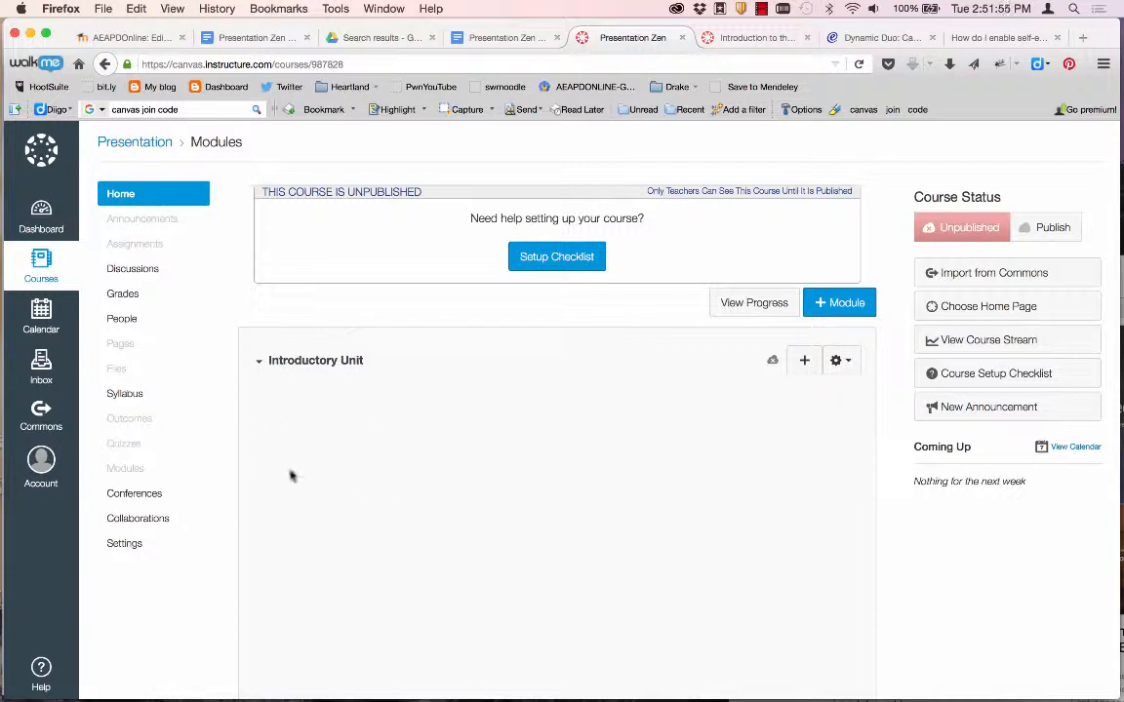
{"action": "left_click", "coordinate": [804, 367]}
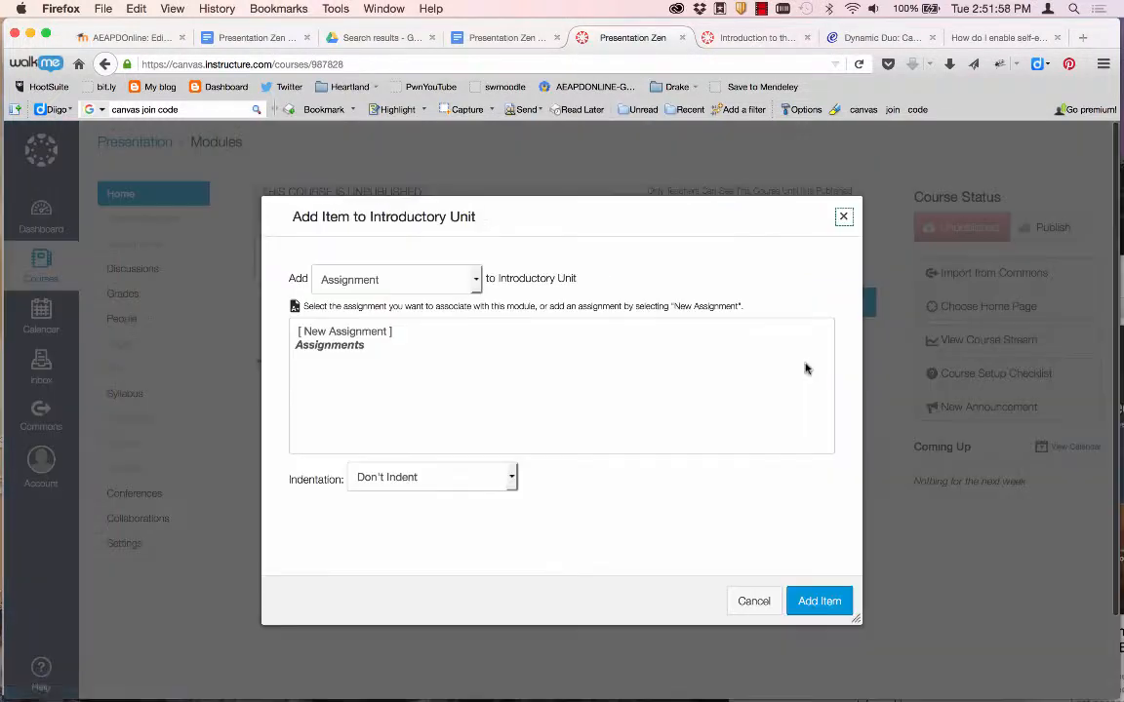
Add a text header 'Welcome to Presentation Zen: Improving your Approach to Presentations', pasted from Word.
{"action": "left_click", "coordinate": [369, 281]}
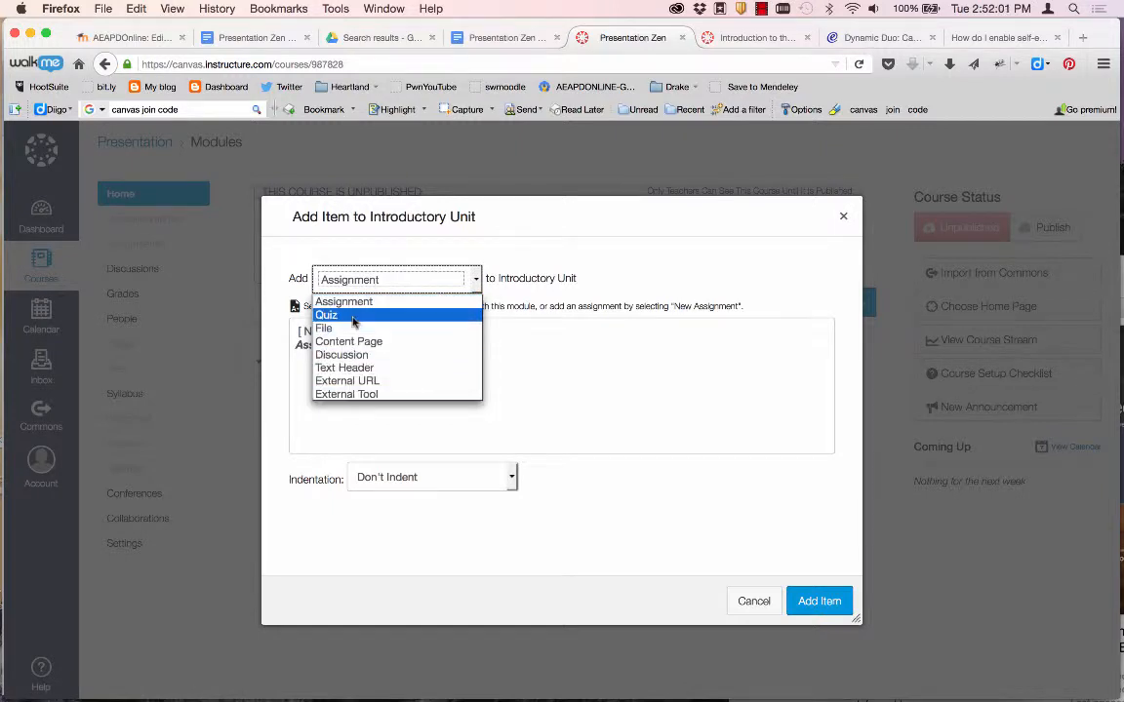
{"action": "left_click", "coordinate": [337, 368]}
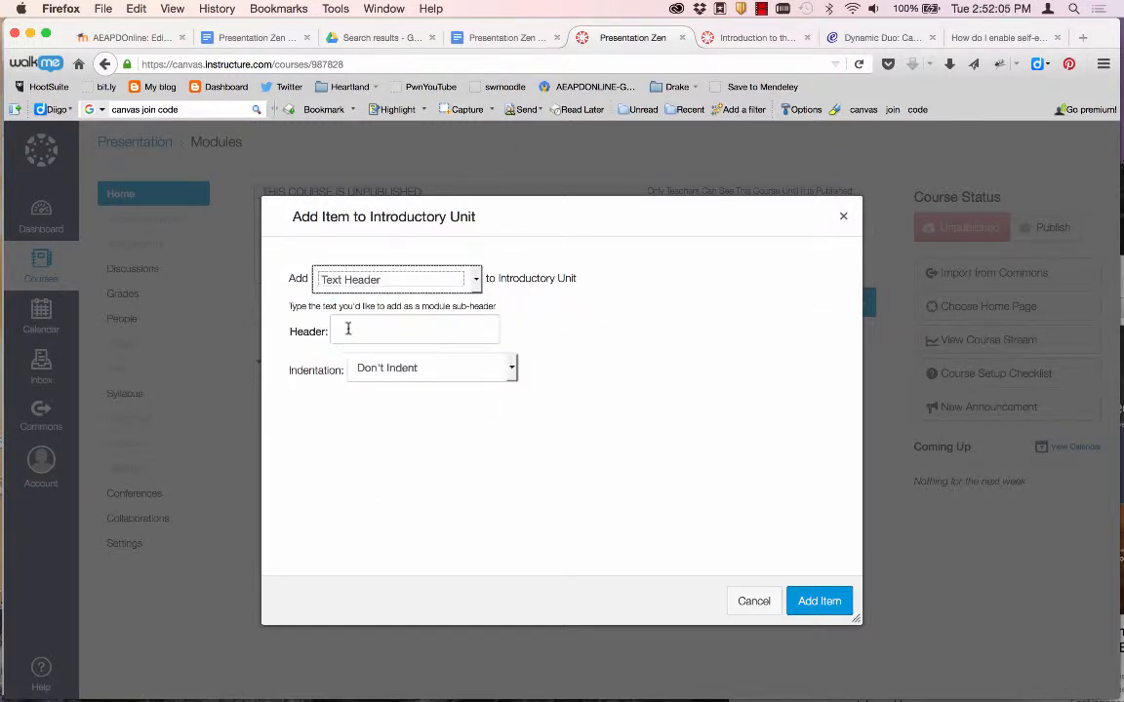
{"action": "left_click", "coordinate": [349, 328]}
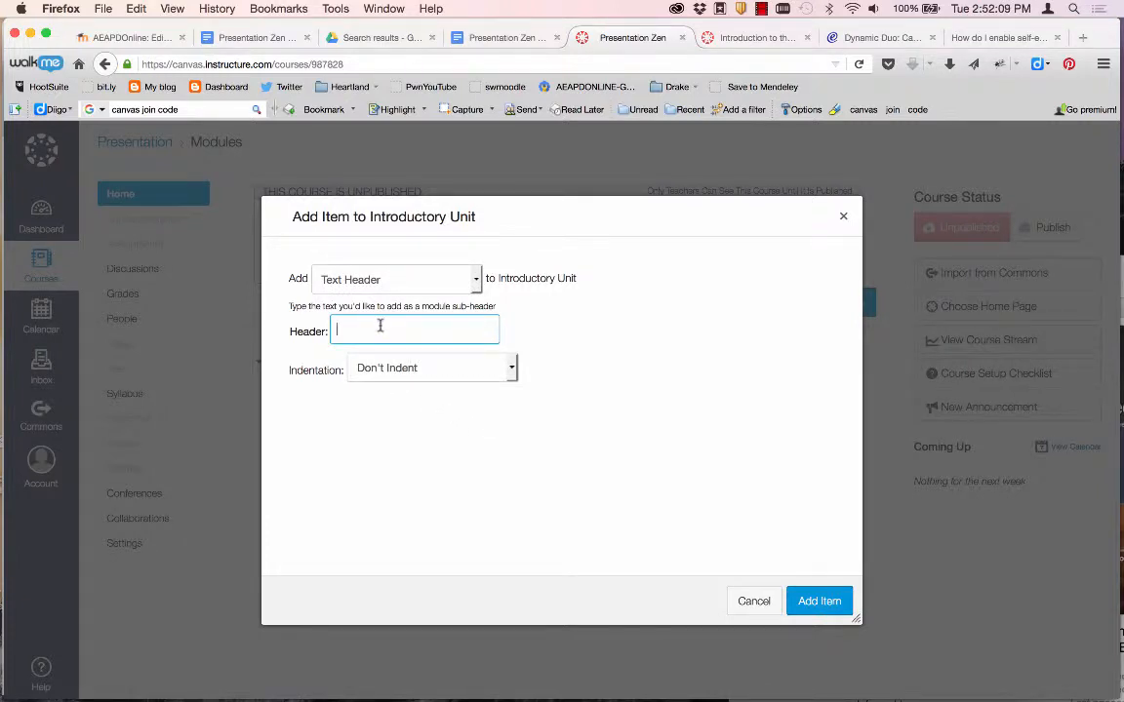
{"action": "key", "text": "super+Tab"}
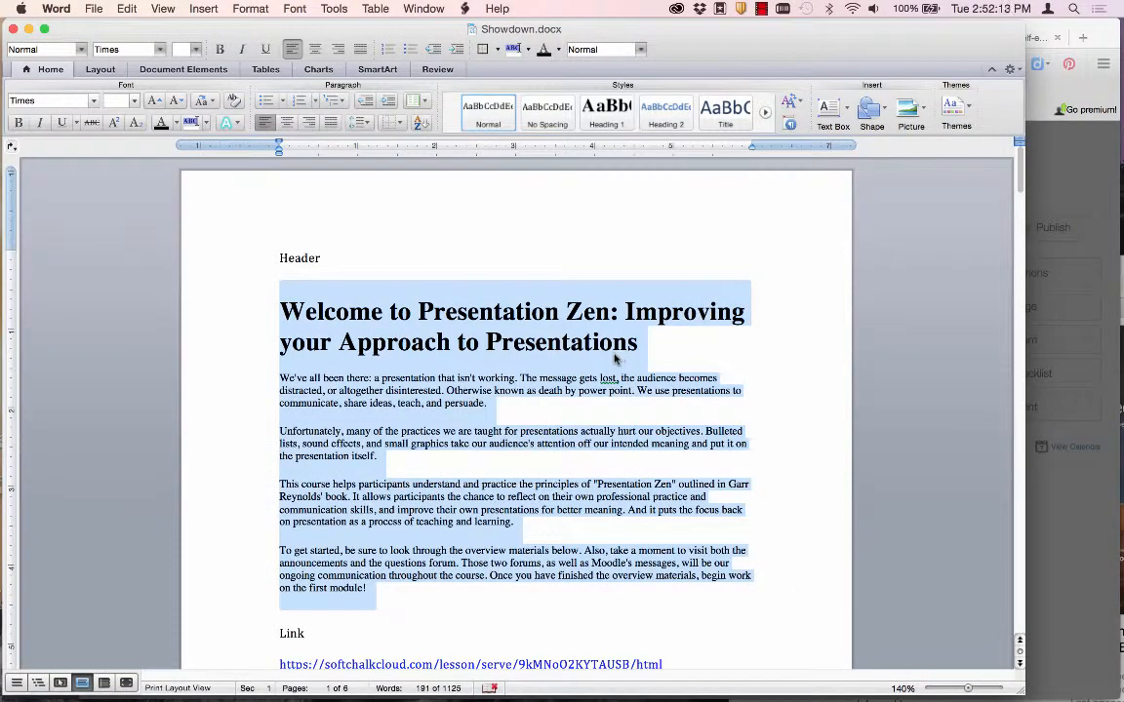
{"action": "left_click_drag", "start_coordinate": [644, 341], "coordinate": [302, 314]}
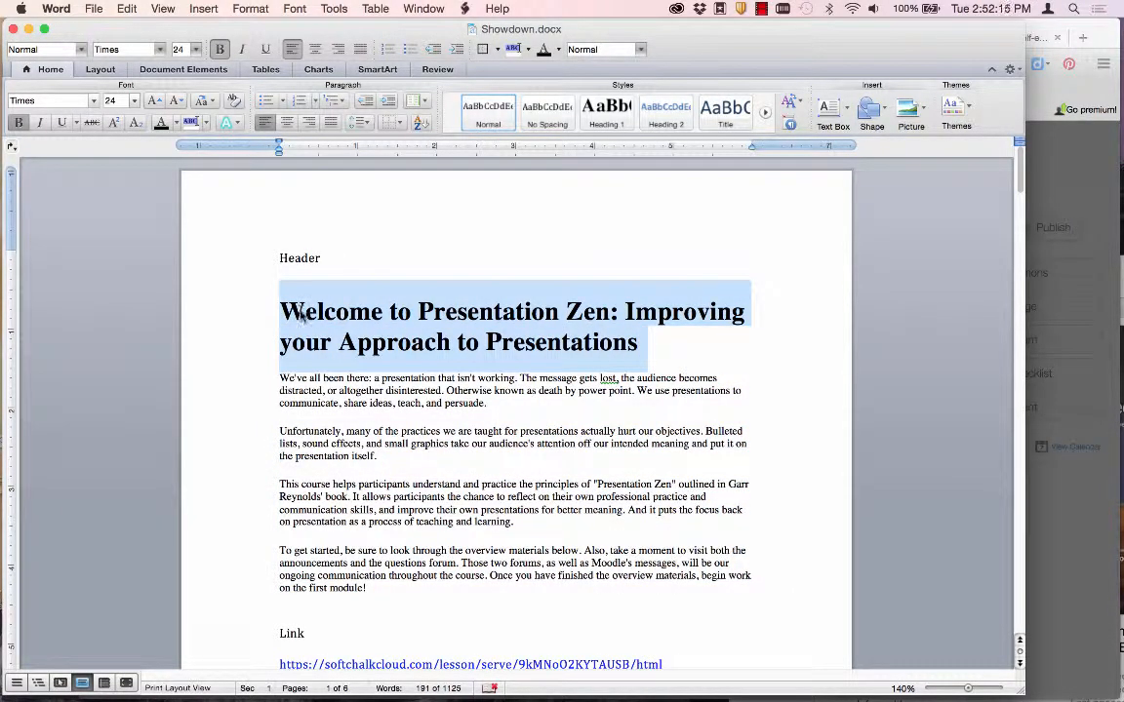
{"action": "key", "text": "super+c"}
{"action": "key", "text": "super+Tab"}
{"action": "key", "text": "super+v"}
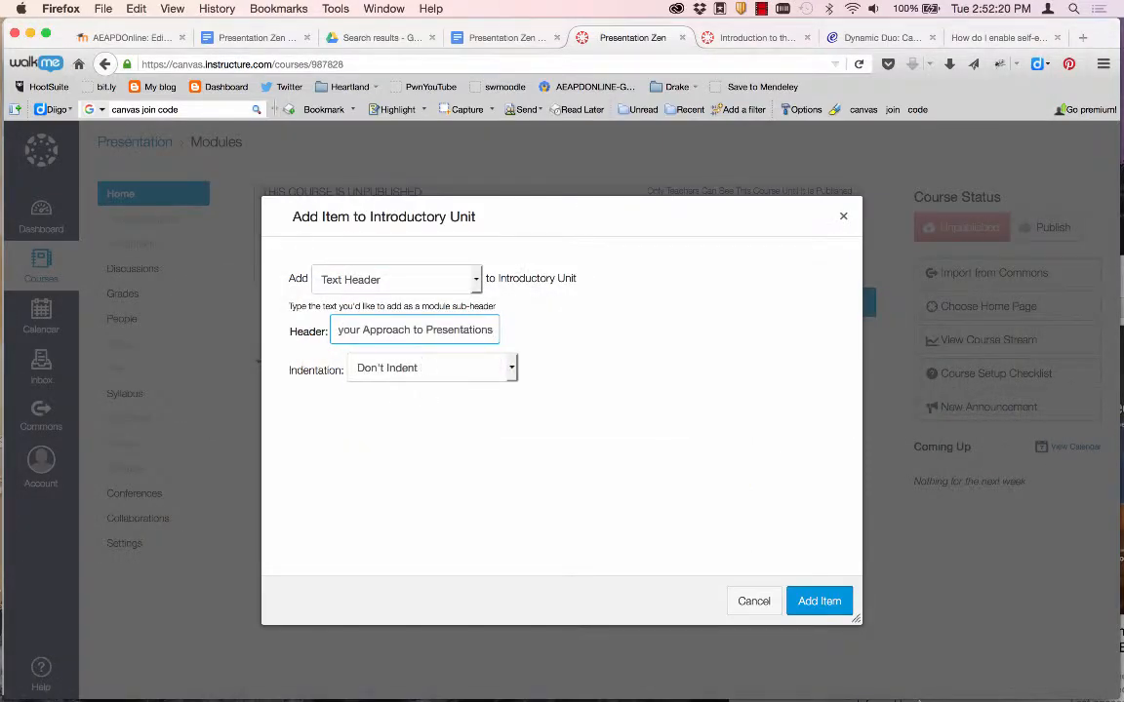
{"action": "left_click", "coordinate": [819, 600]}
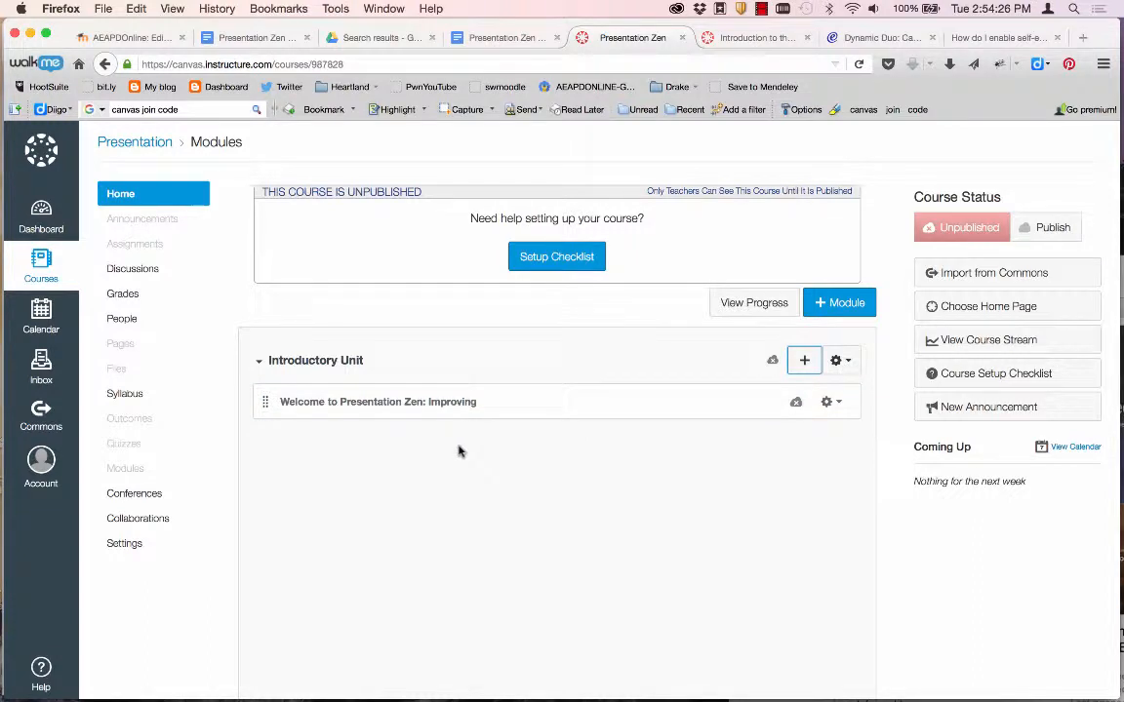
Add a new content page named 'Welcome' to the Introductory Unit module.
{"action": "left_click", "coordinate": [804, 360]}
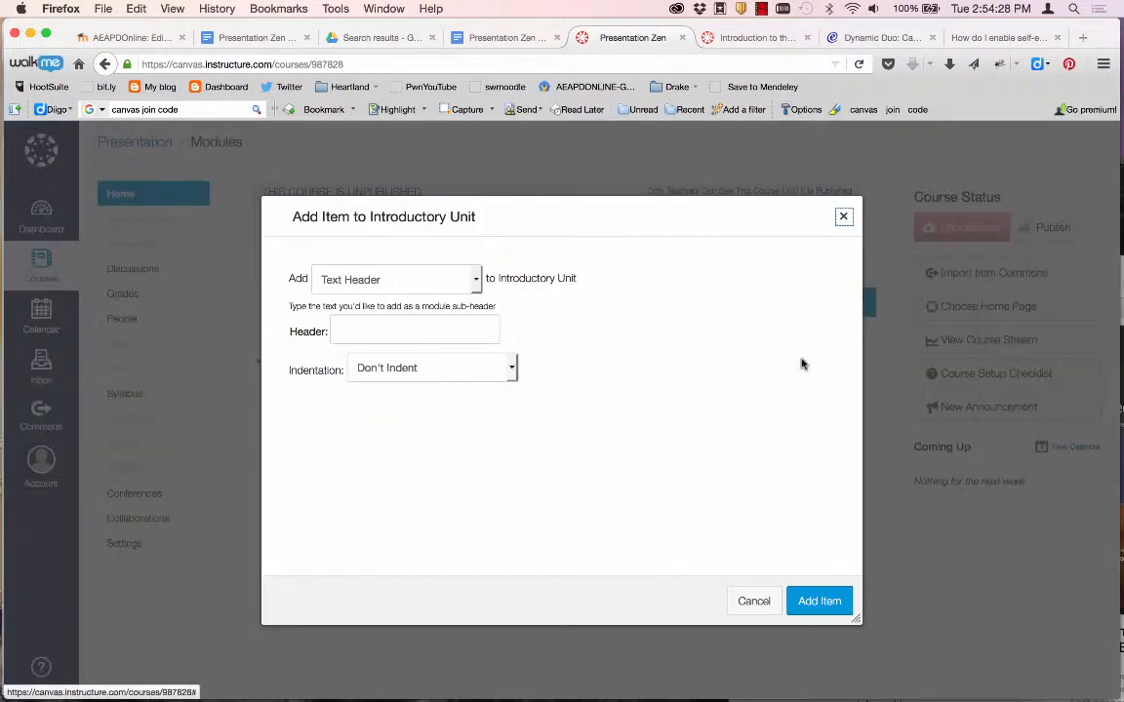
{"action": "left_click", "coordinate": [399, 280]}
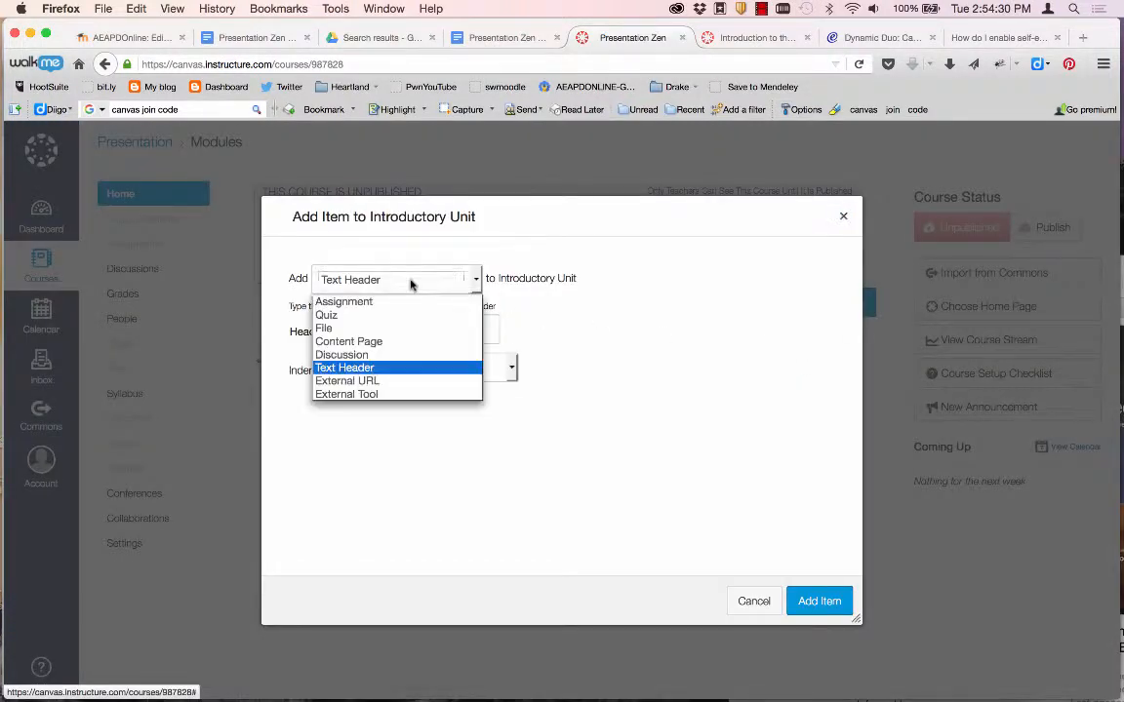
{"action": "left_click", "coordinate": [367, 344]}
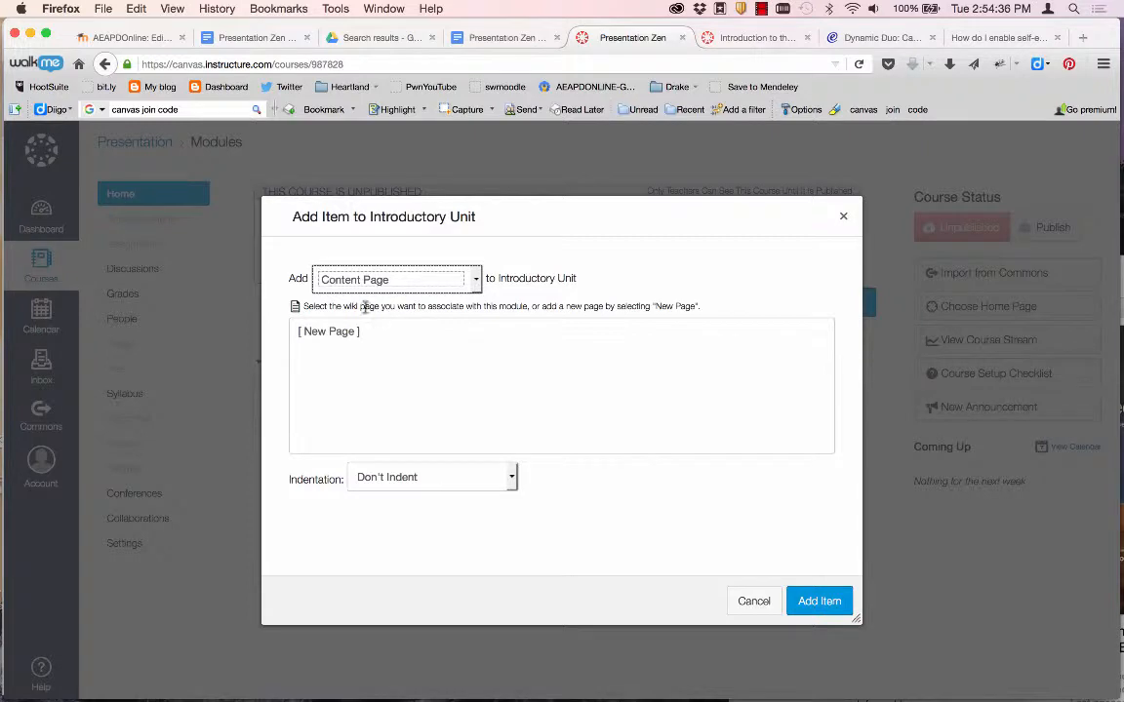
{"action": "left_click_drag", "start_coordinate": [302, 304], "coordinate": [705, 309]}
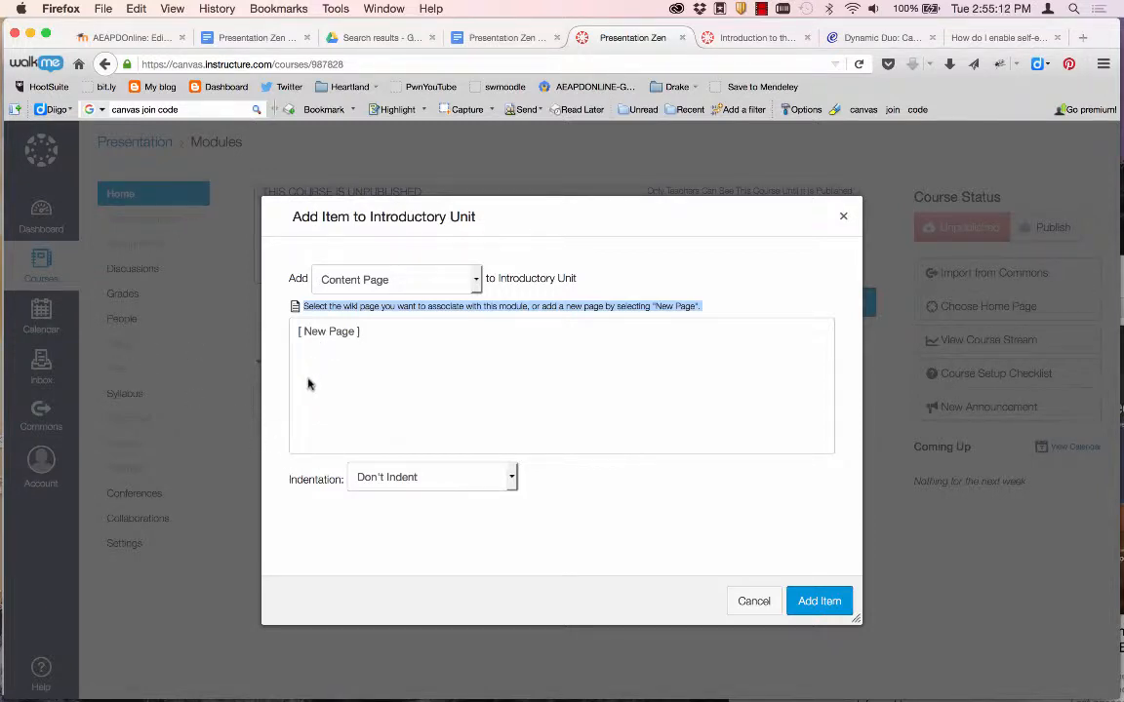
{"action": "left_click", "coordinate": [329, 334]}
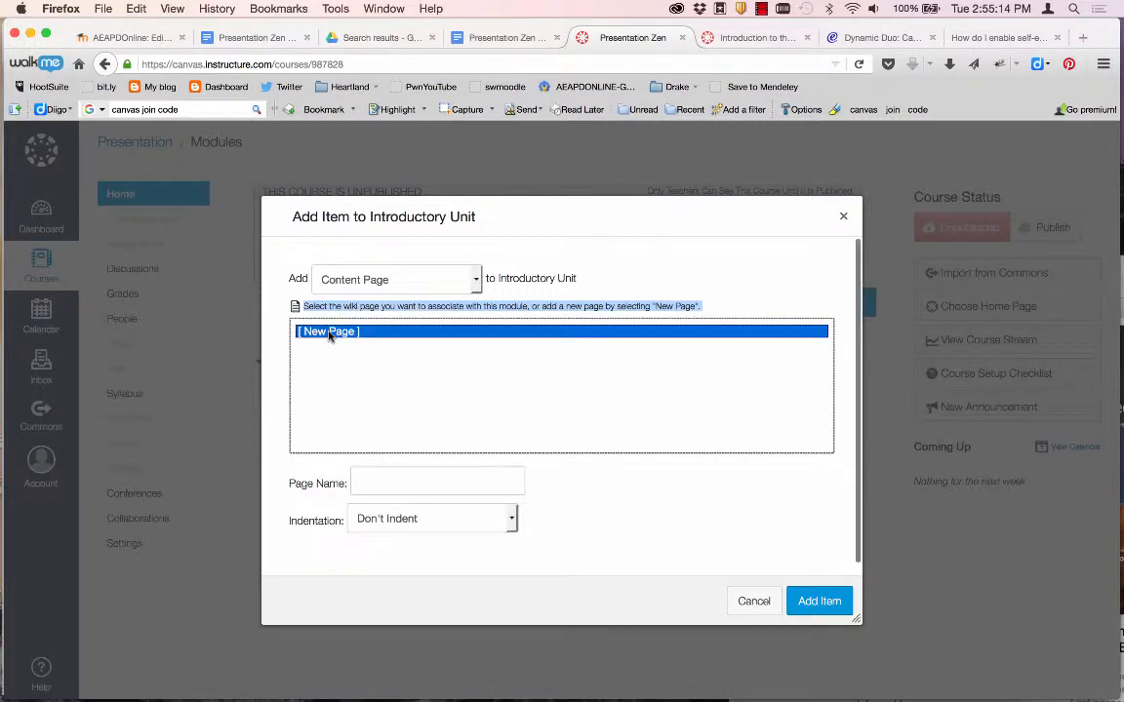
{"action": "left_click", "coordinate": [394, 482]}
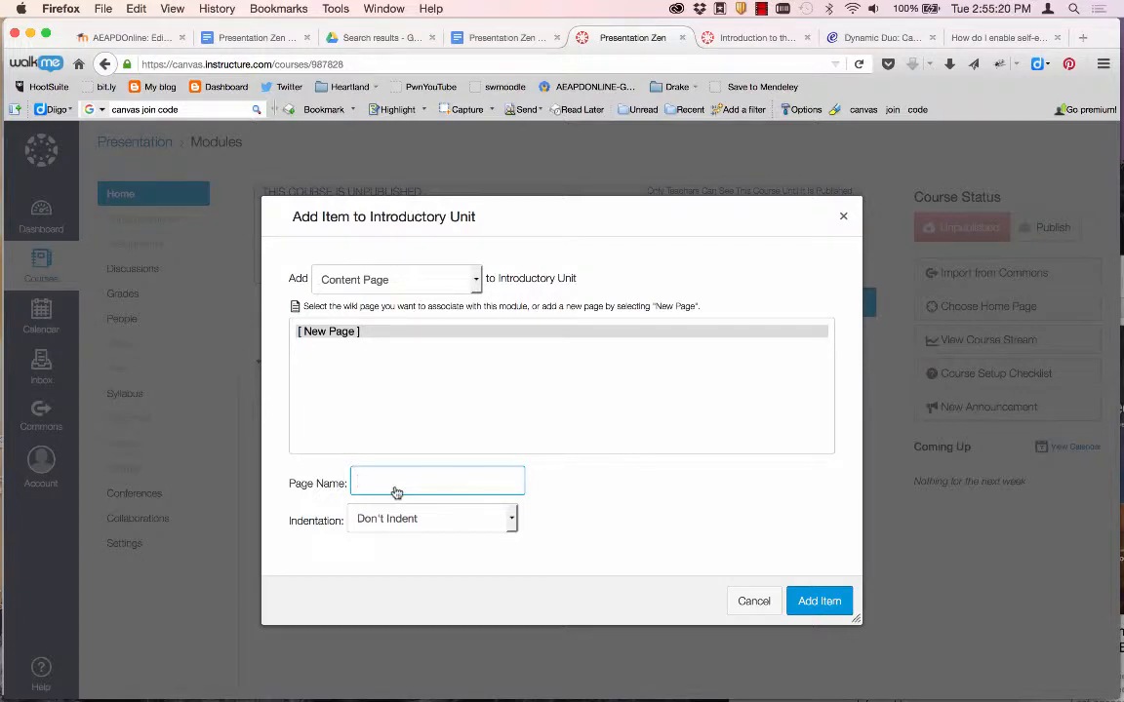
{"action": "key", "text": "super+Tab"}
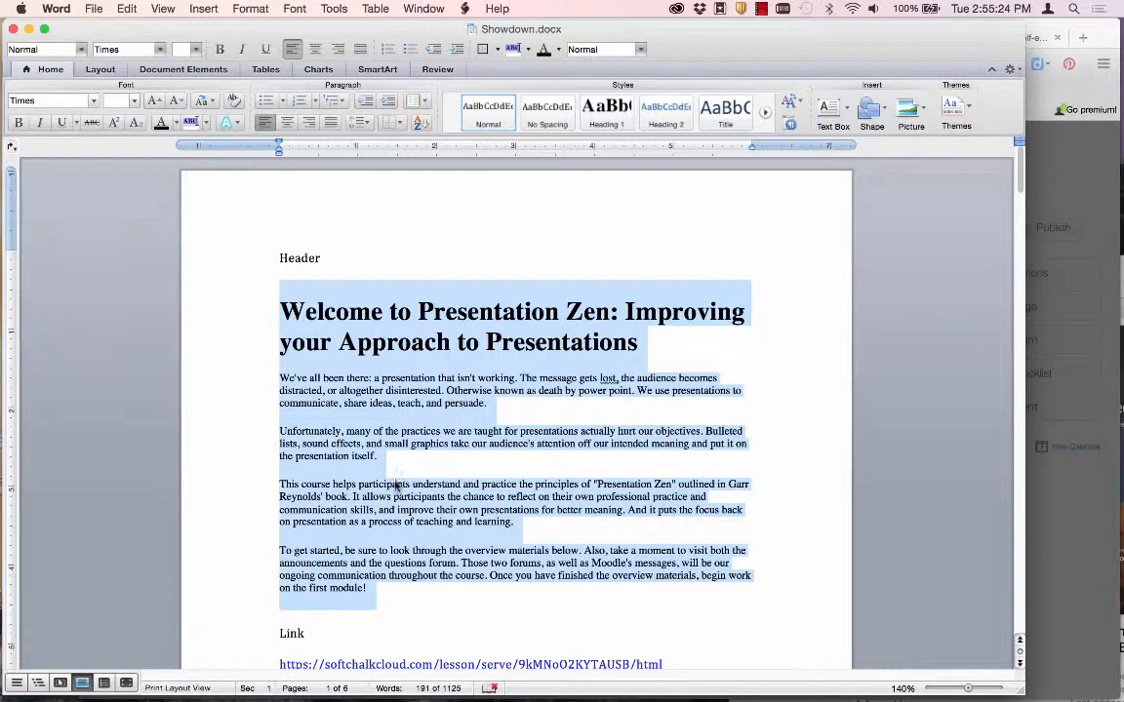
{"action": "left_click", "coordinate": [369, 346]}
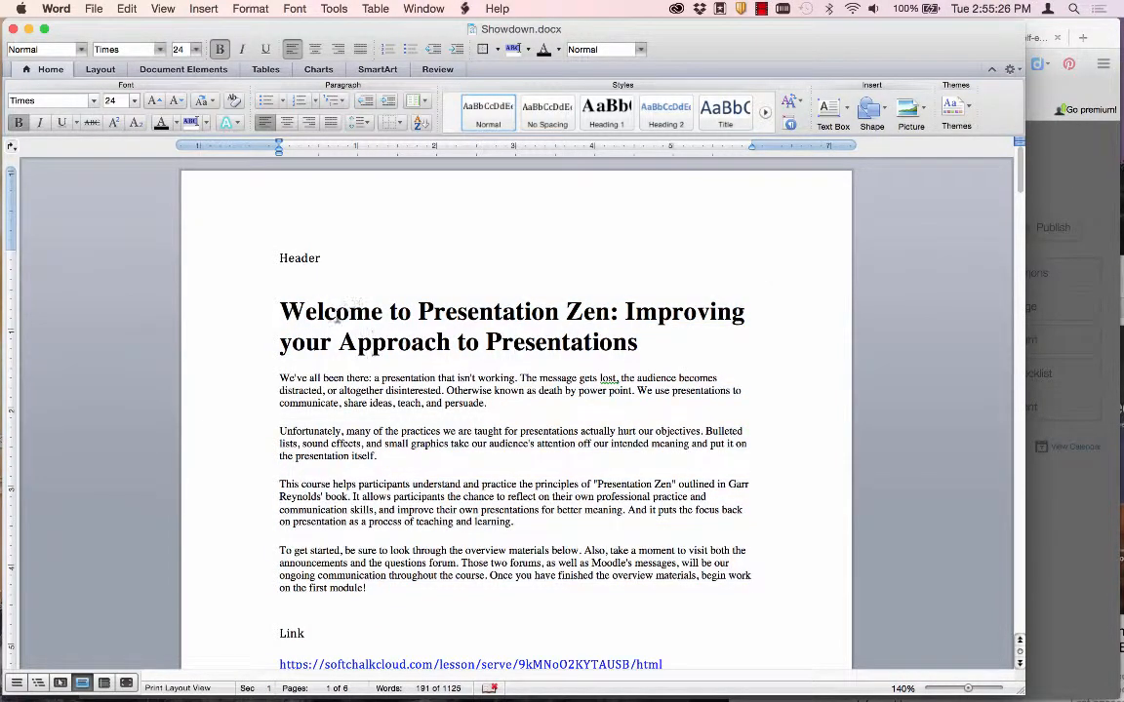
{"action": "key", "text": "super+Tab"}
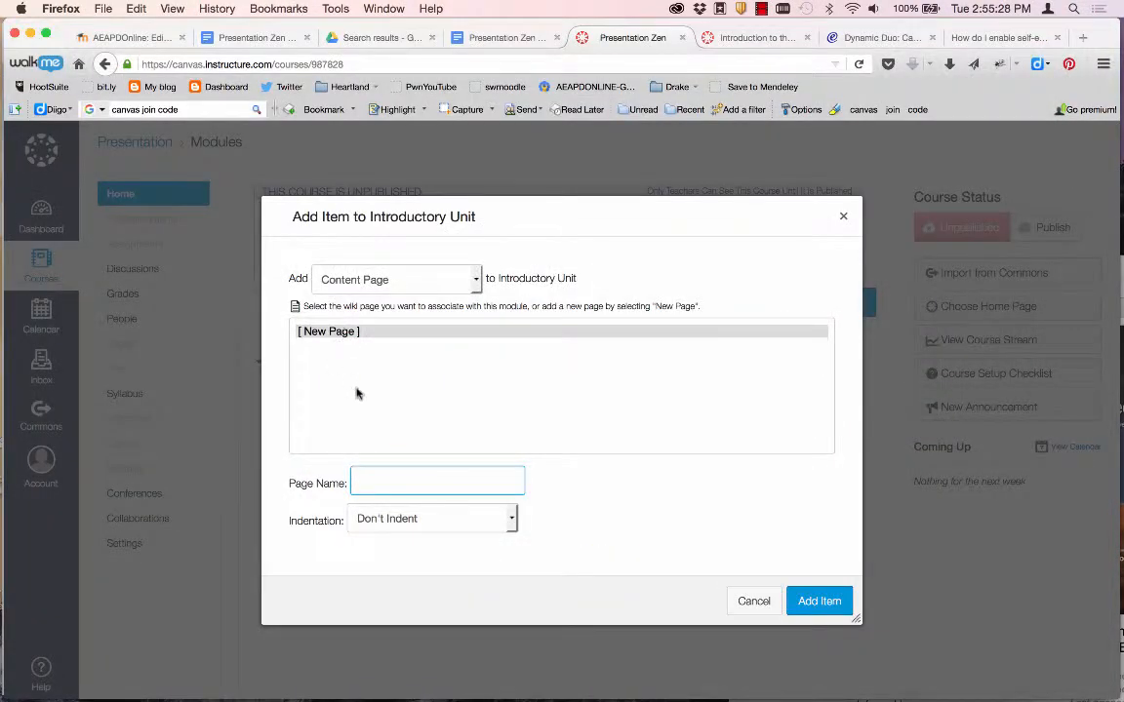
{"action": "type", "text": "Welcome"}
{"action": "left_click", "coordinate": [848, 602]}
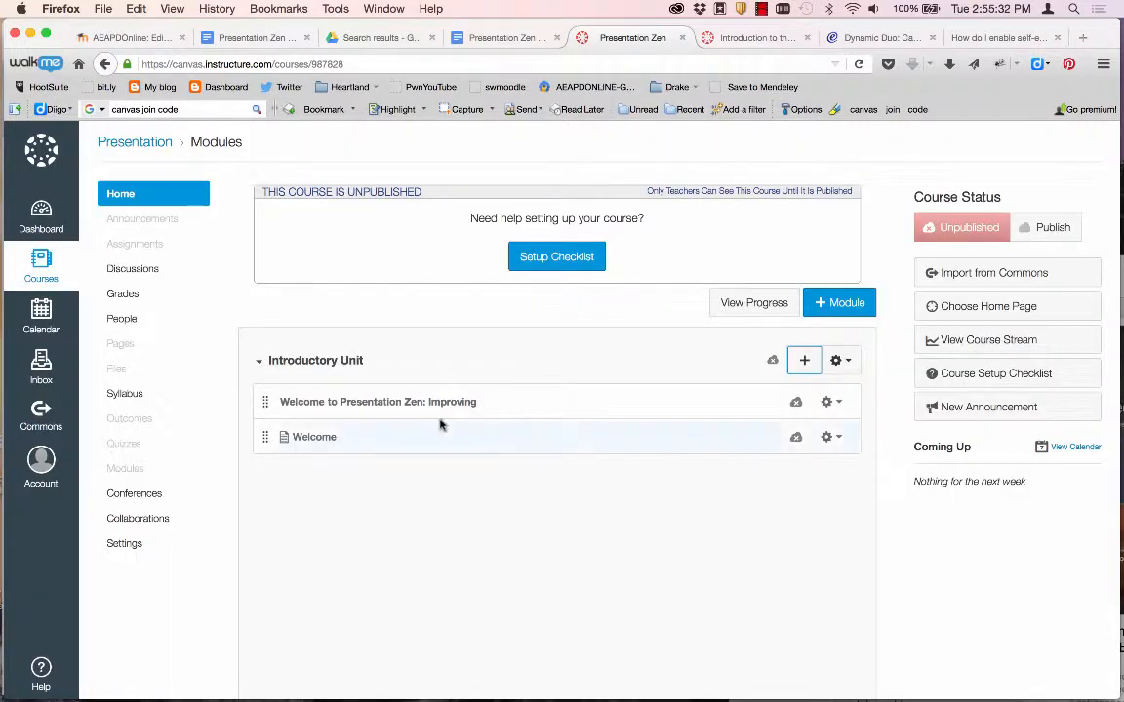
Open the Welcome item's edit details, cancel without changes, then open the Welcome page.
{"action": "left_click", "coordinate": [830, 439]}
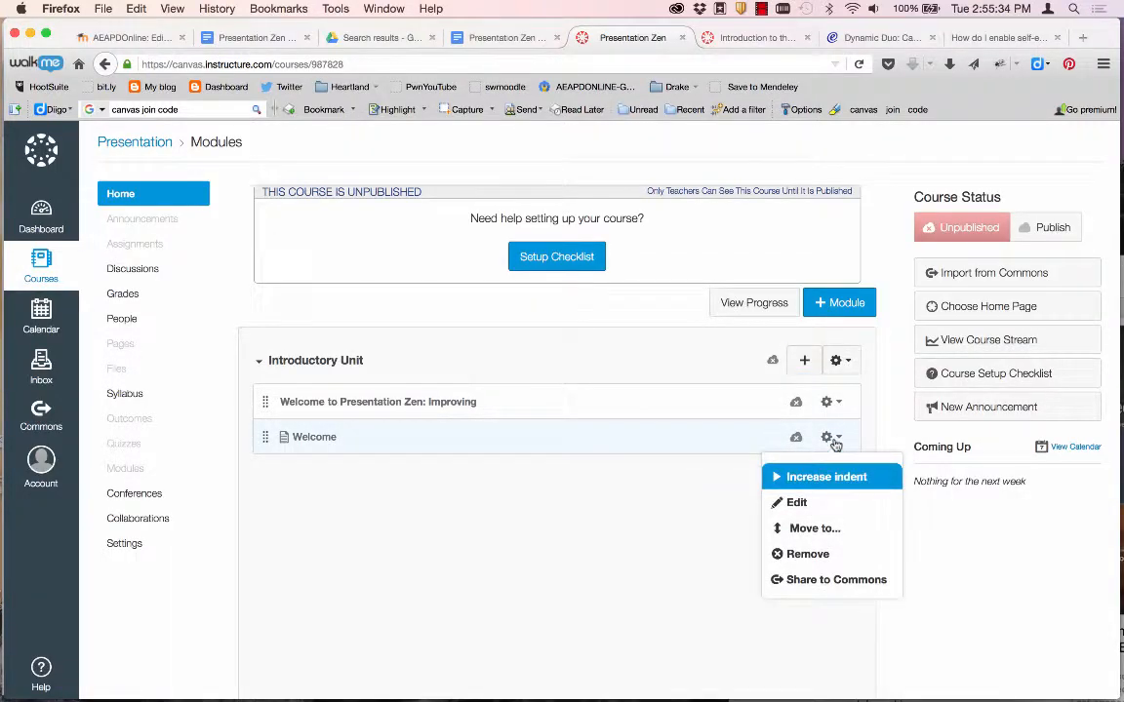
{"action": "left_click", "coordinate": [792, 503]}
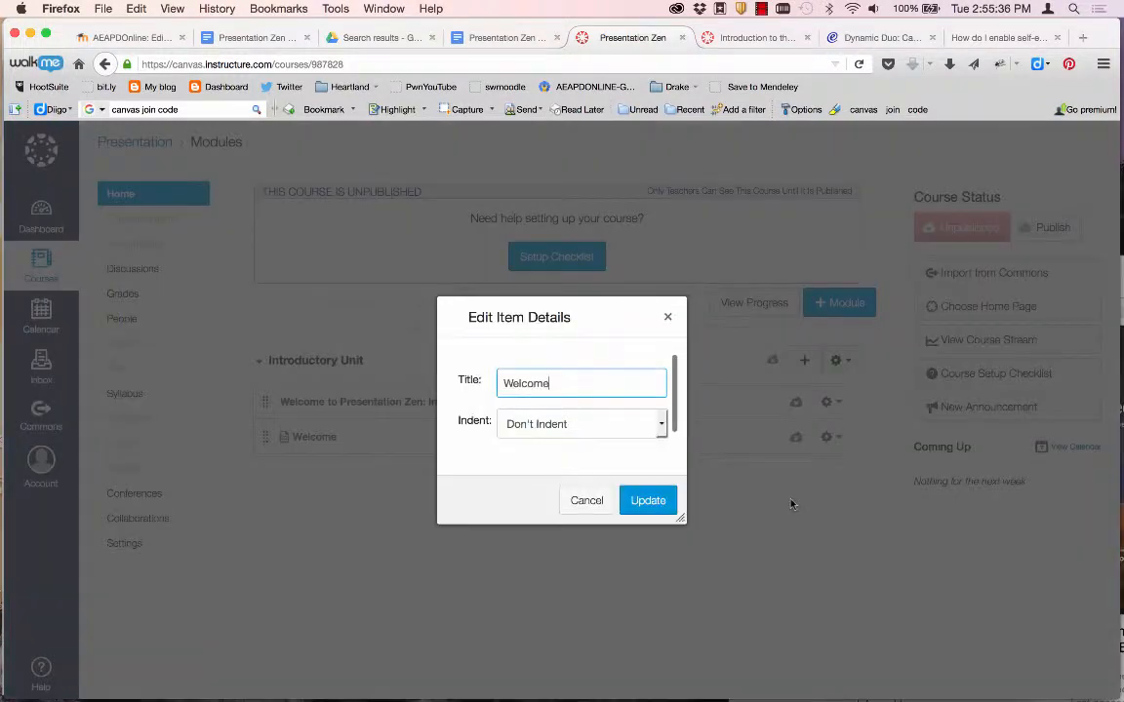
{"action": "left_click", "coordinate": [589, 503]}
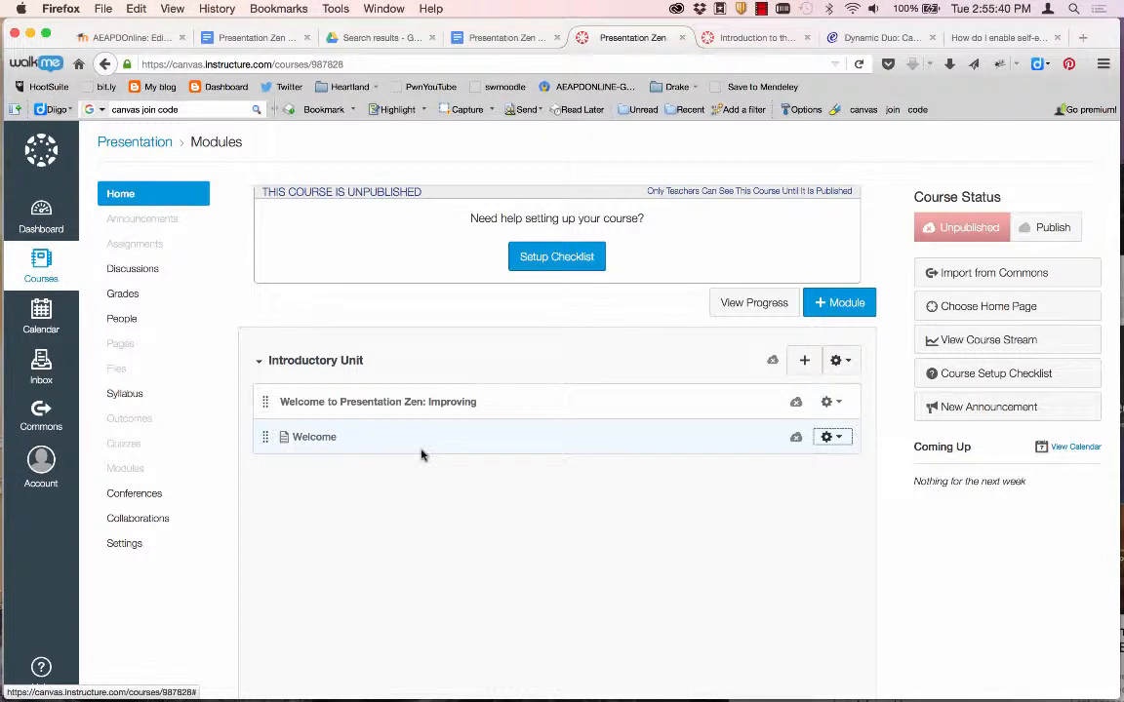
{"action": "left_click", "coordinate": [306, 439]}
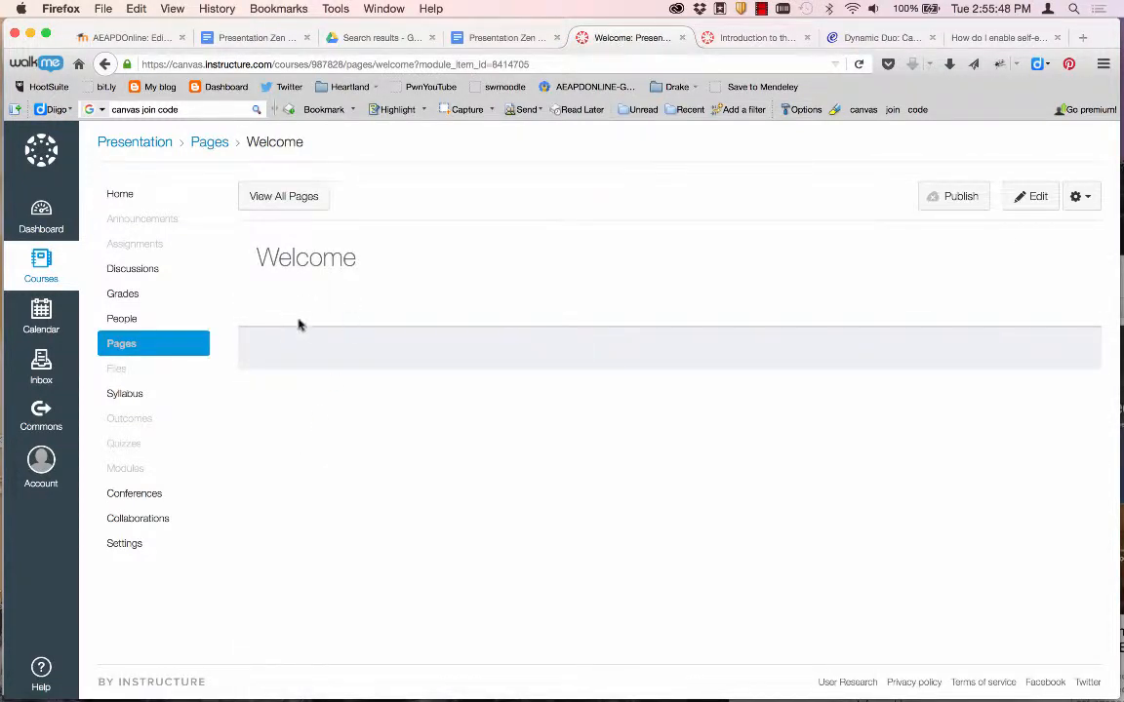
Copy the four Presentation Zen introduction paragraphs from Word into the Welcome page body.
{"action": "left_click", "coordinate": [1034, 199]}
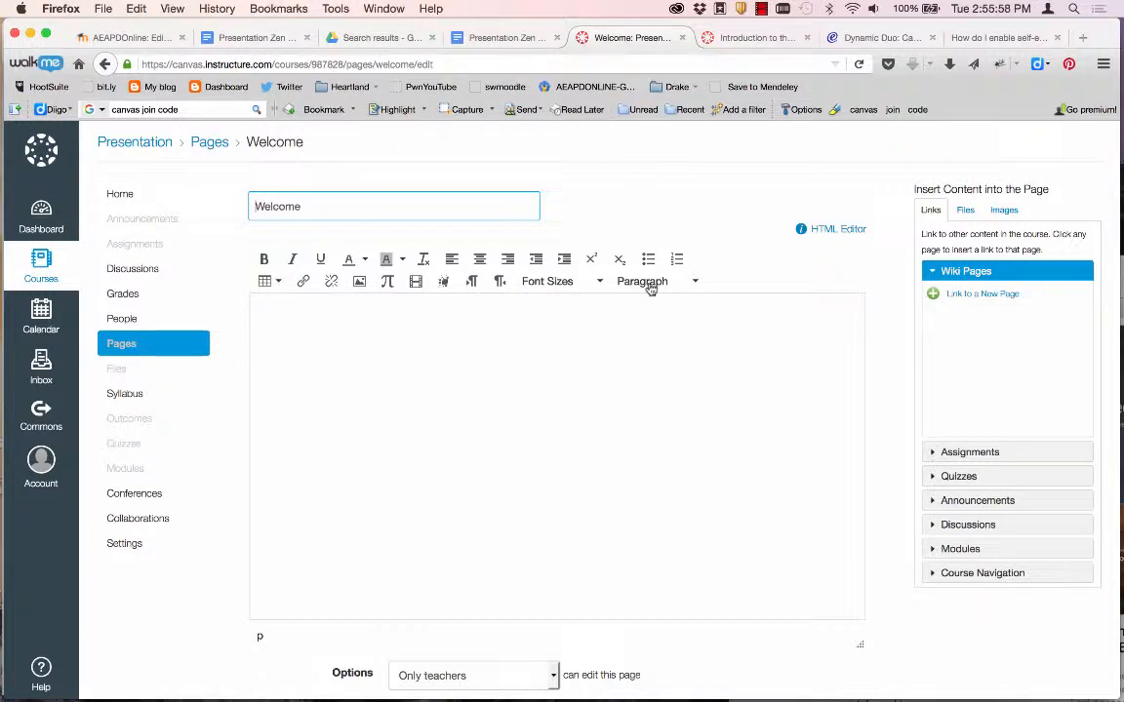
{"action": "left_click", "coordinate": [271, 315]}
{"action": "key", "text": "super+Tab"}
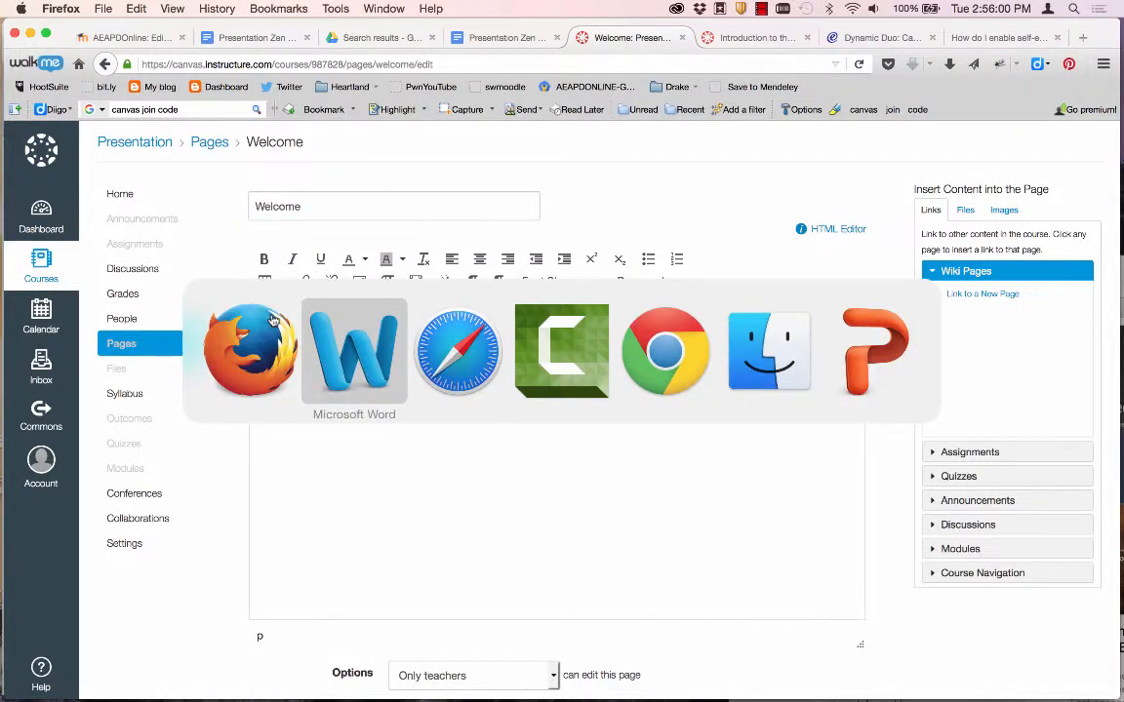
{"action": "left_click_drag", "start_coordinate": [376, 599], "coordinate": [264, 376]}
{"action": "key", "text": "super+c"}
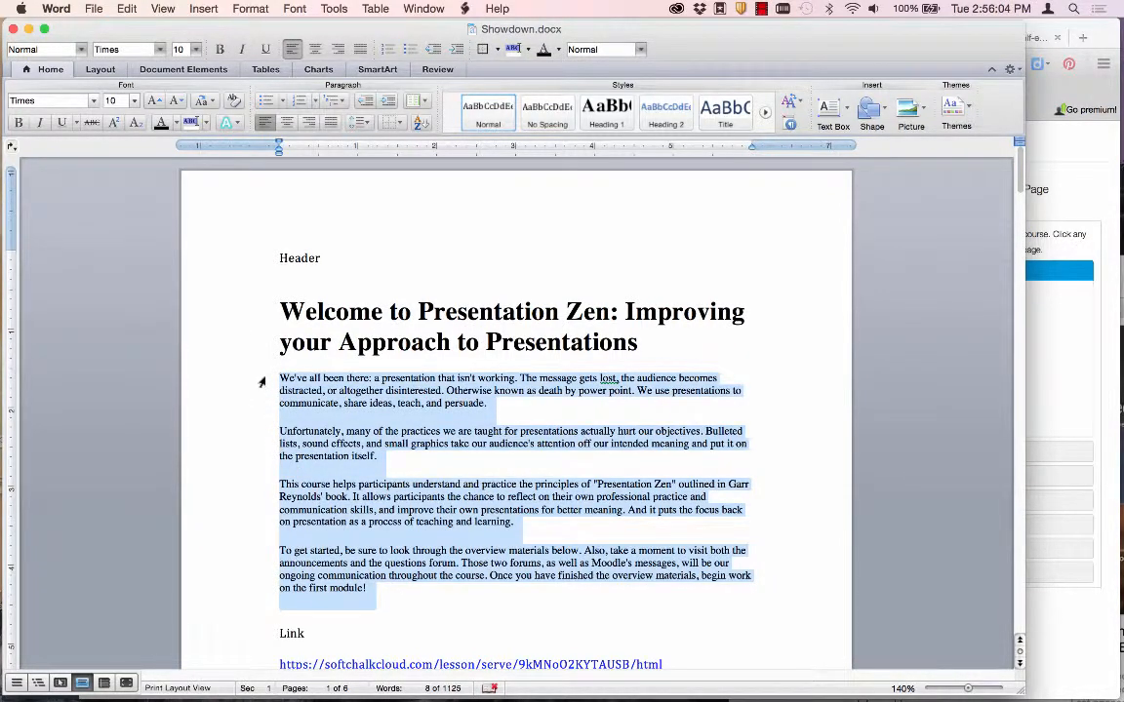
{"action": "key", "text": "super+Tab"}
{"action": "key", "text": "super+v"}
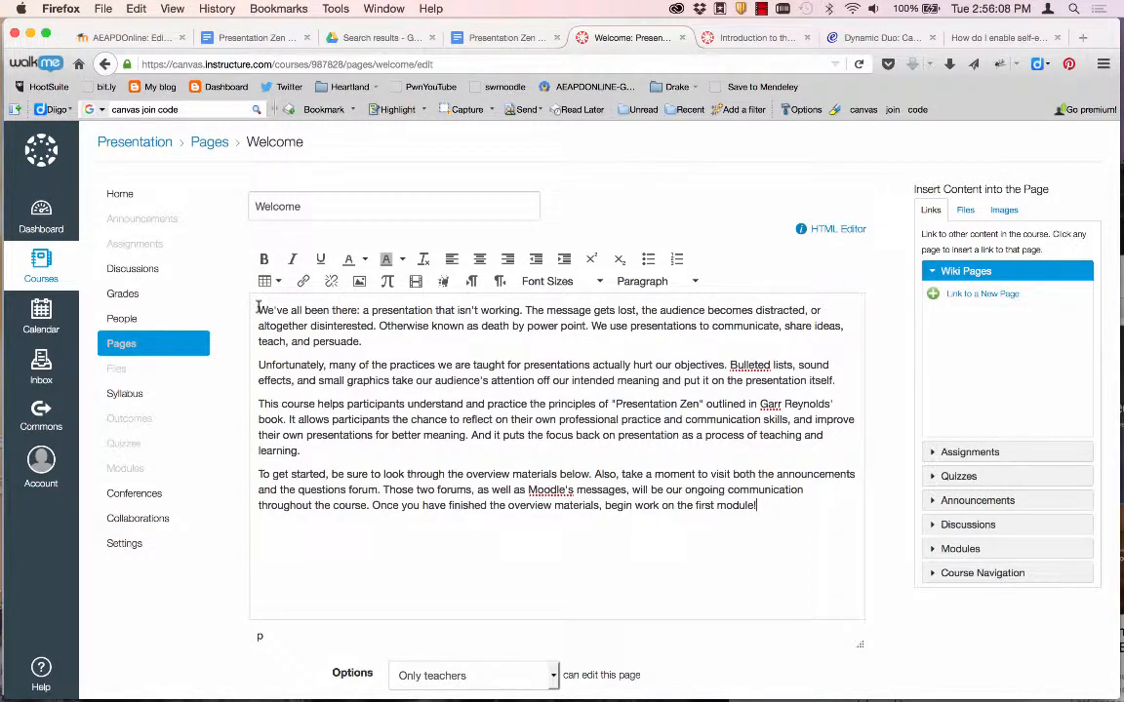
Browse Course files for an image, cancel the image dialog, and open course Files in a new tab.
{"action": "left_click", "coordinate": [358, 282]}
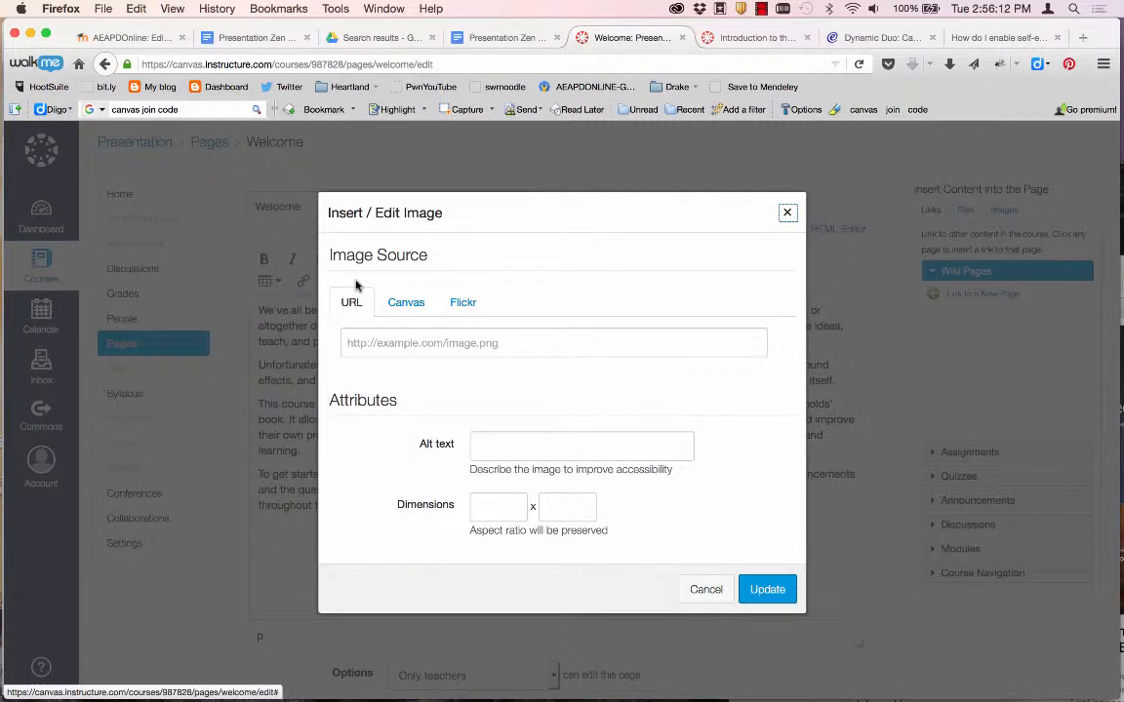
{"action": "left_click", "coordinate": [404, 302]}
{"action": "scroll", "coordinate": [407, 451], "scroll_direction": "down", "scroll_amount": 2}
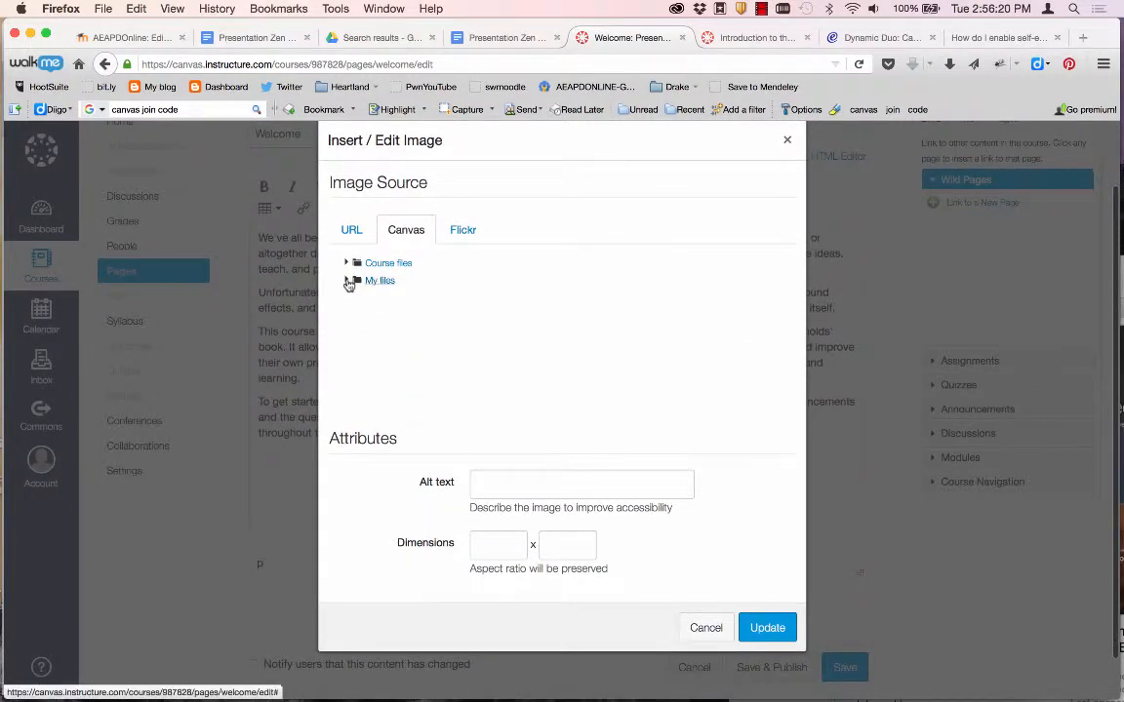
{"action": "left_click", "coordinate": [348, 264]}
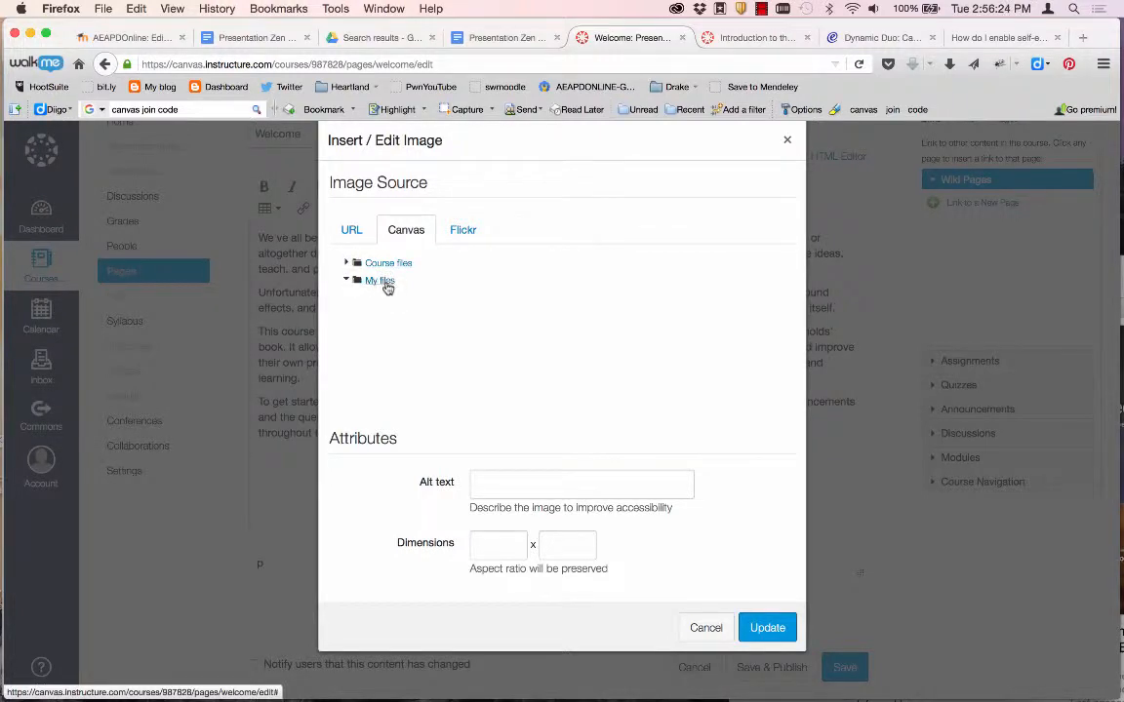
{"action": "scroll", "coordinate": [418, 368], "scroll_direction": "up", "scroll_amount": 1}
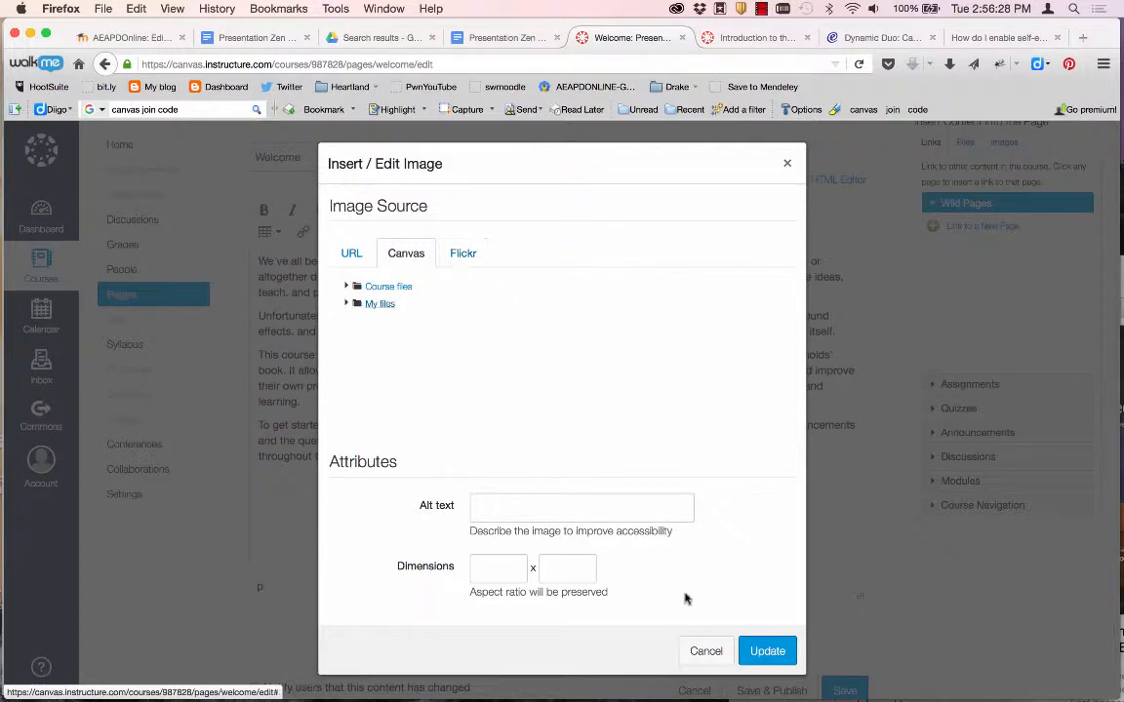
{"action": "left_click", "coordinate": [706, 651]}
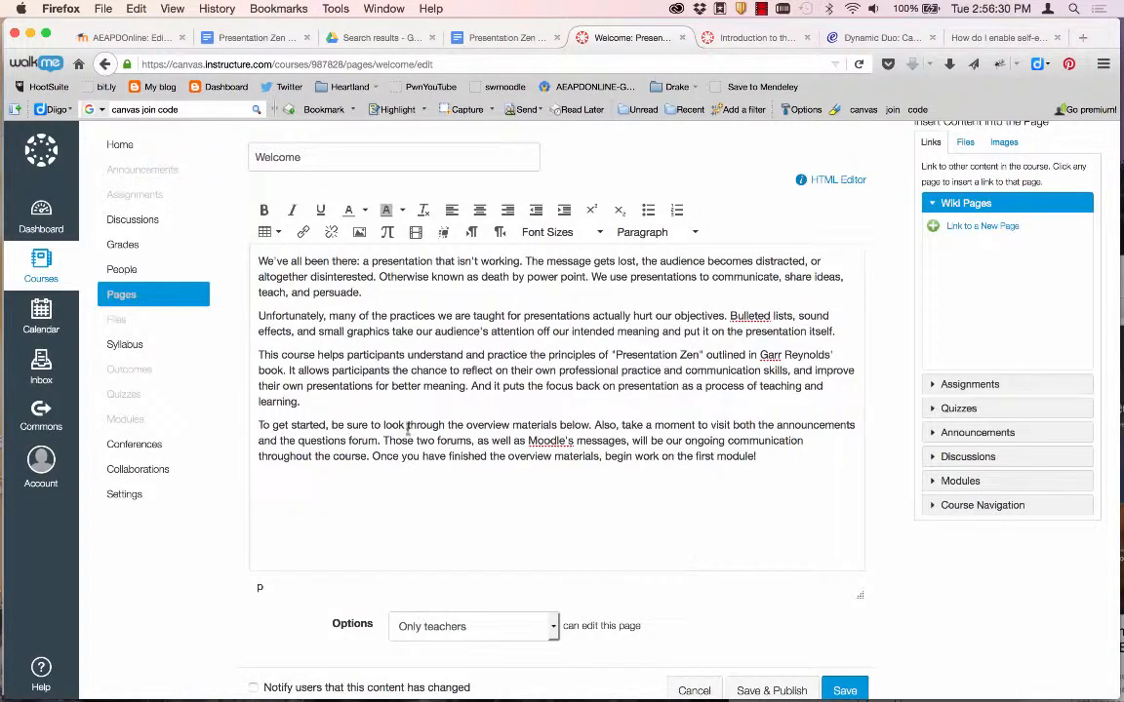
{"action": "middle_click", "coordinate": [115, 321]}
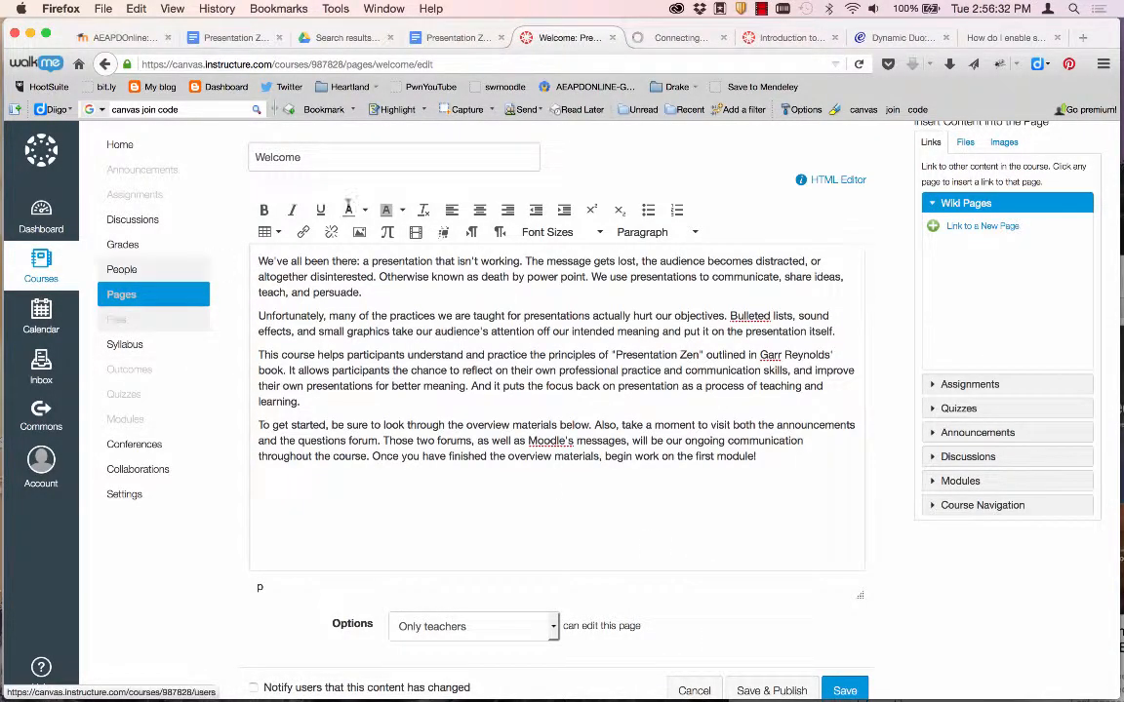
Upload stock-footage-zen-stones-on-a-coast.jpg to the course files and return to the Welcome editor.
{"action": "left_click", "coordinate": [673, 38]}
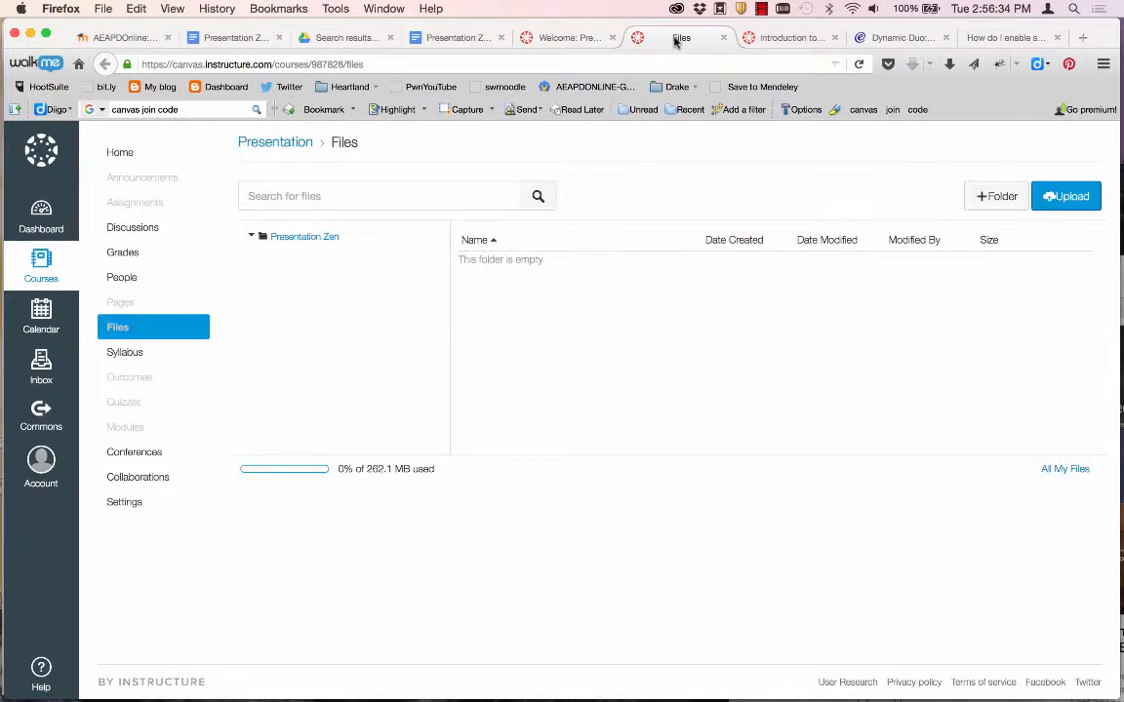
{"action": "left_click", "coordinate": [1065, 198]}
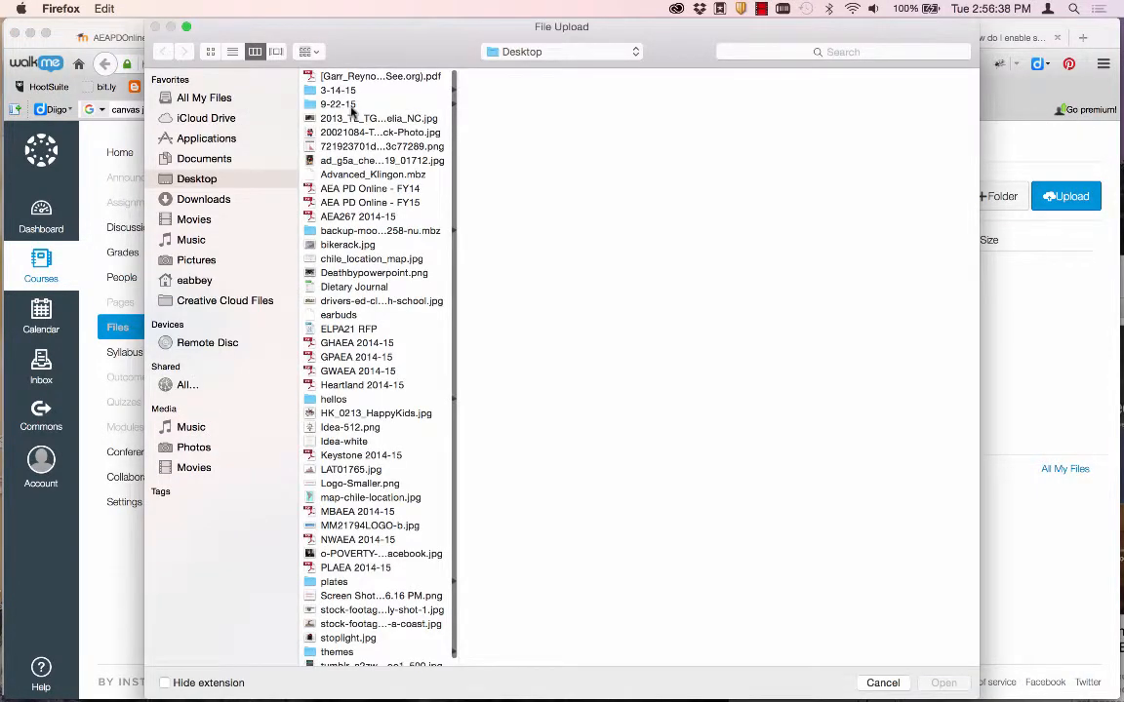
{"action": "left_click", "coordinate": [234, 52]}
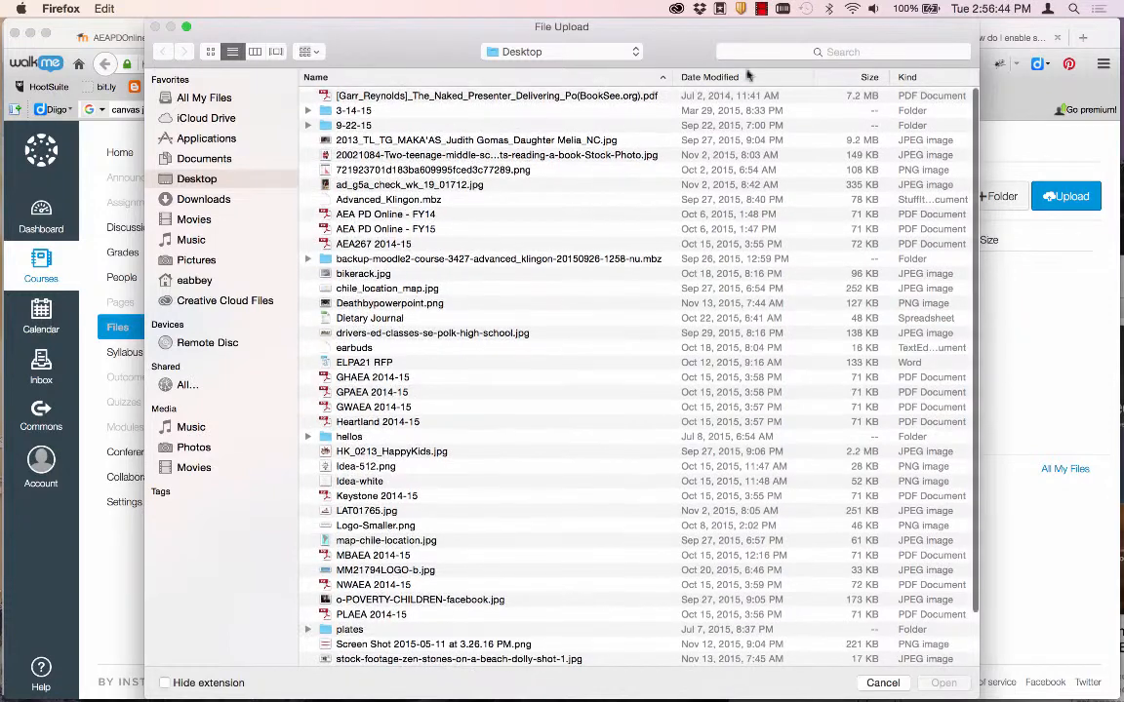
{"action": "left_click", "coordinate": [680, 76]}
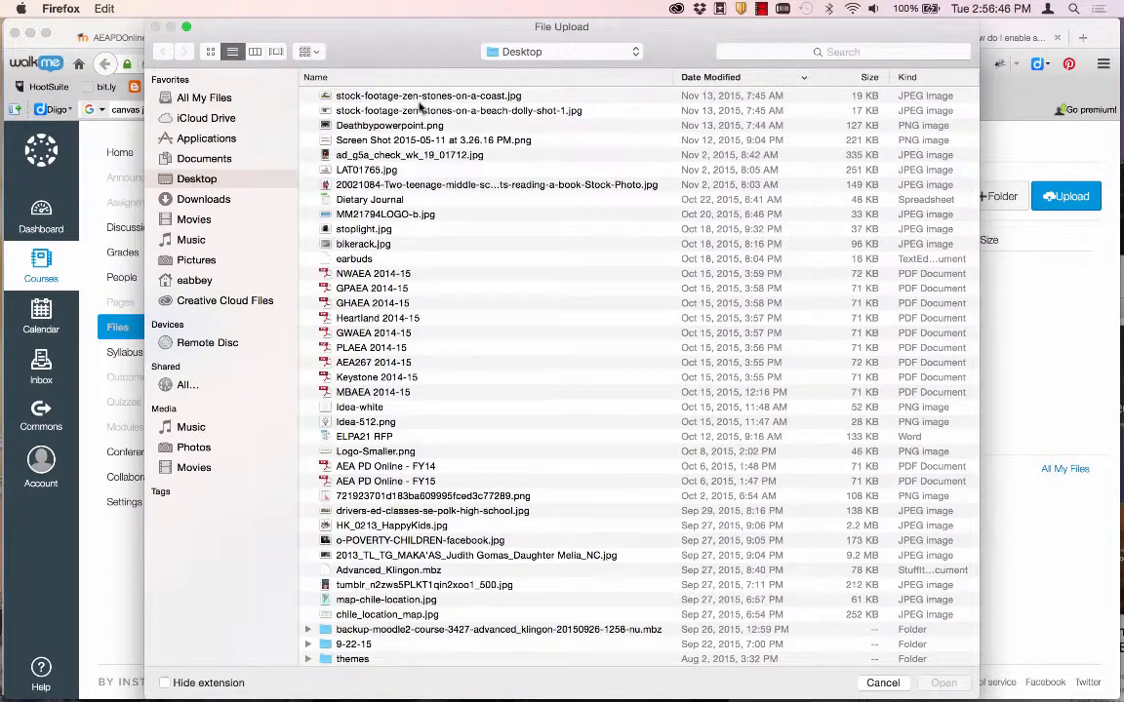
{"action": "double_click", "coordinate": [420, 96]}
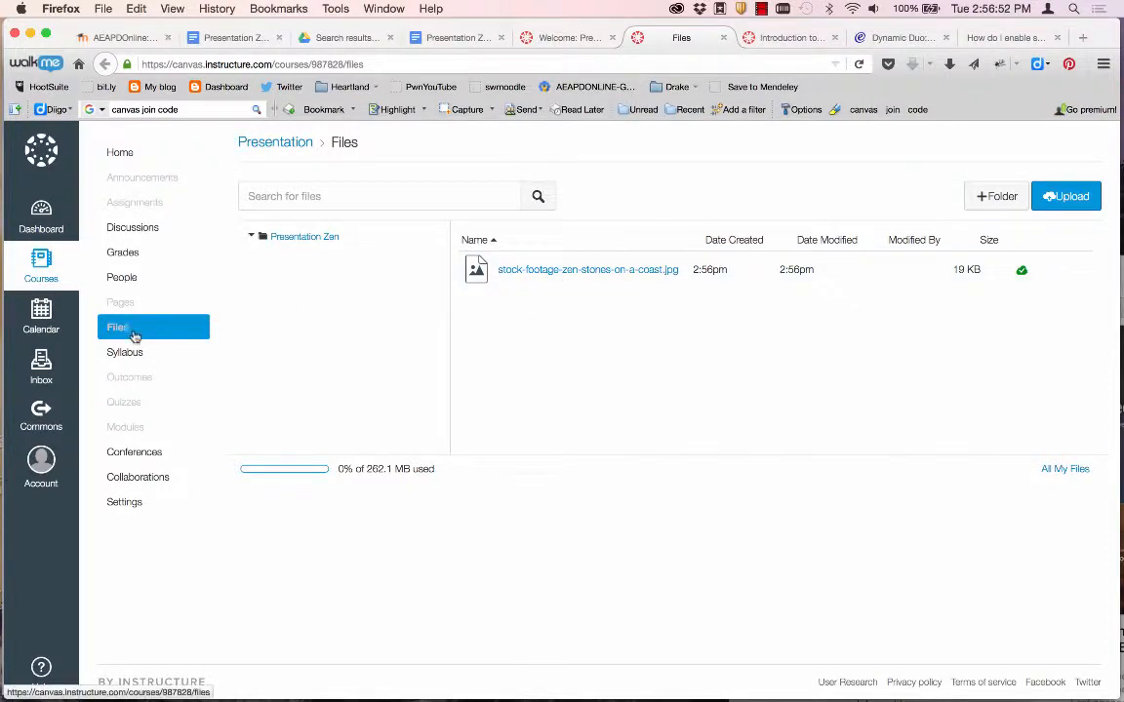
{"action": "left_click", "coordinate": [535, 38]}
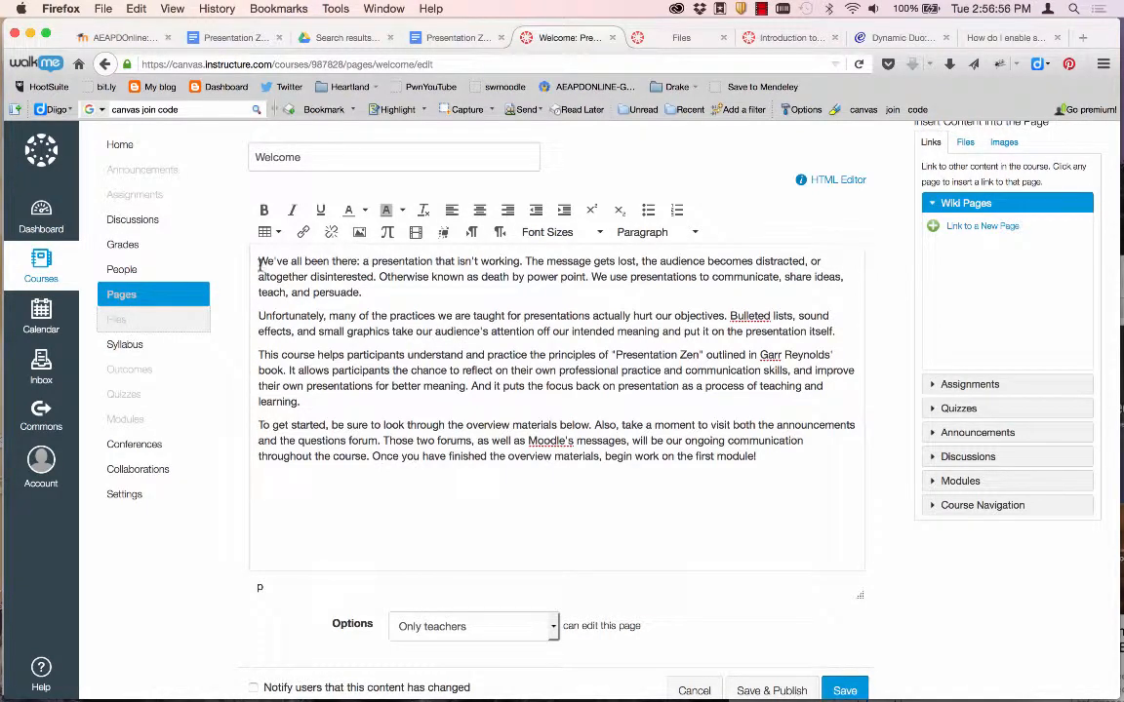
Embed the zen-stones coast image from Course files into the Welcome page.
{"action": "left_click", "coordinate": [359, 232]}
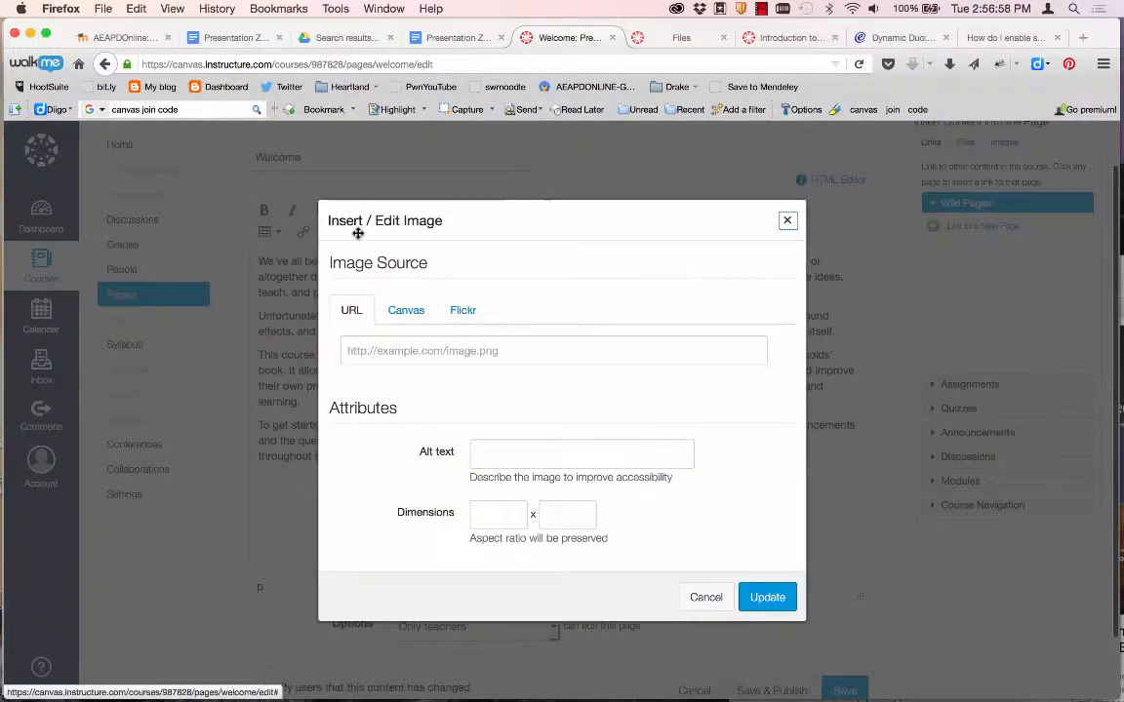
{"action": "left_click", "coordinate": [402, 312]}
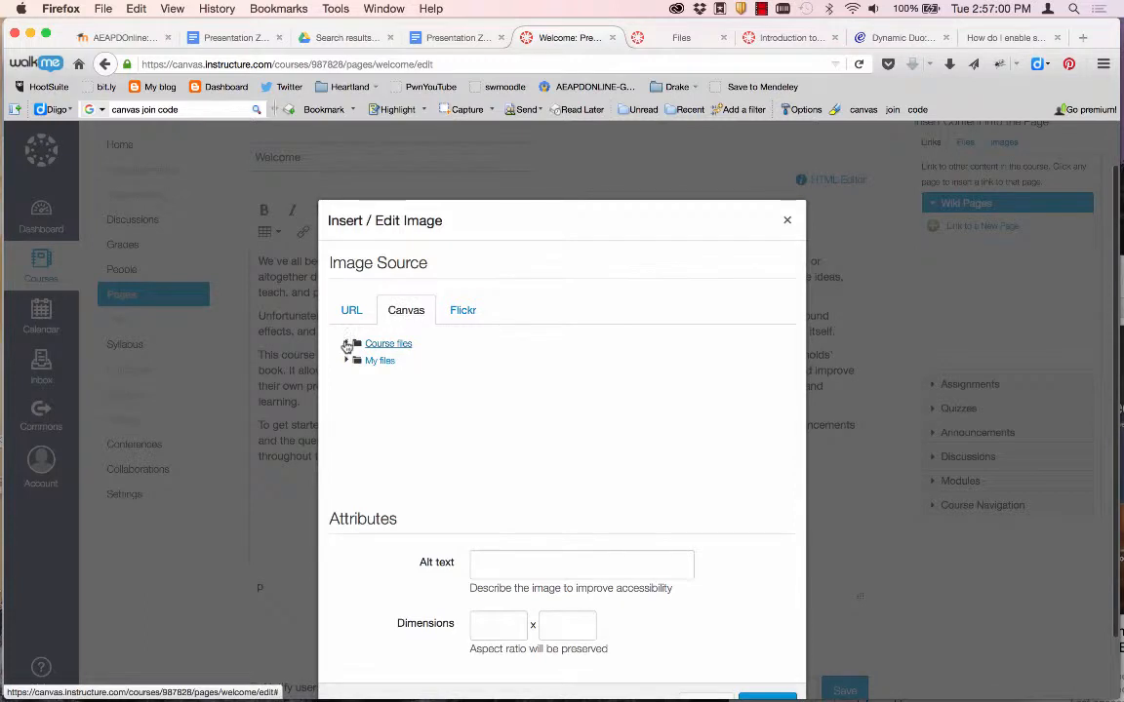
{"action": "left_click", "coordinate": [379, 339]}
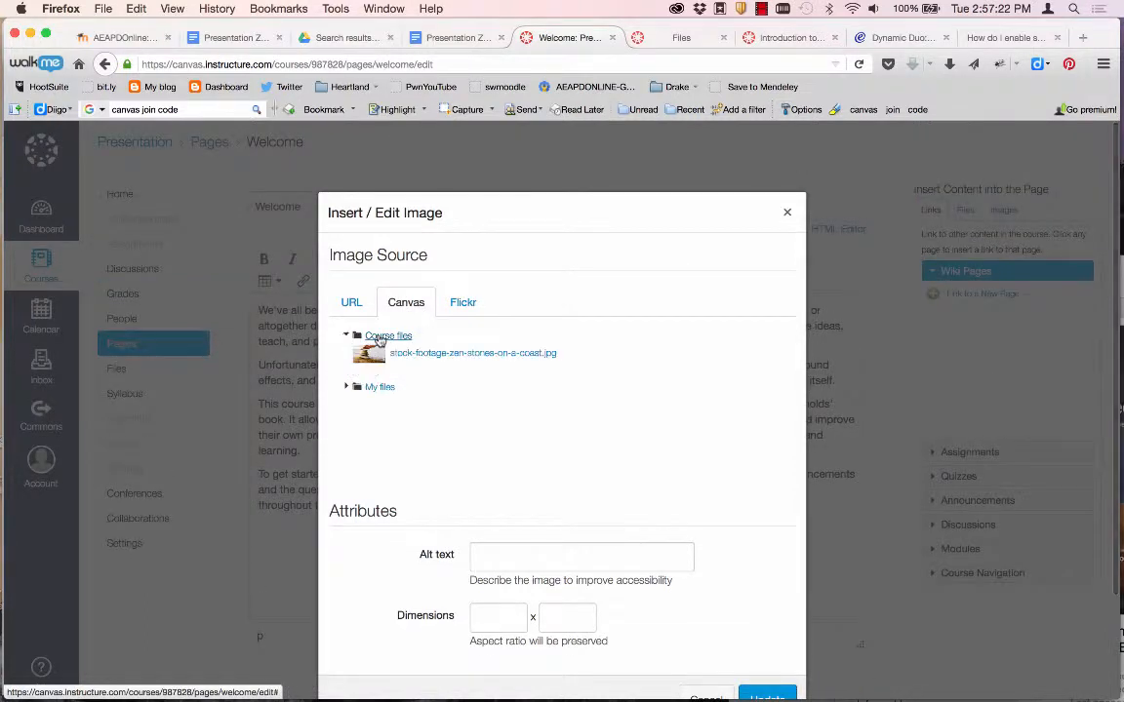
{"action": "left_click", "coordinate": [435, 353]}
{"action": "scroll", "coordinate": [709, 589], "scroll_direction": "down", "scroll_amount": 3}
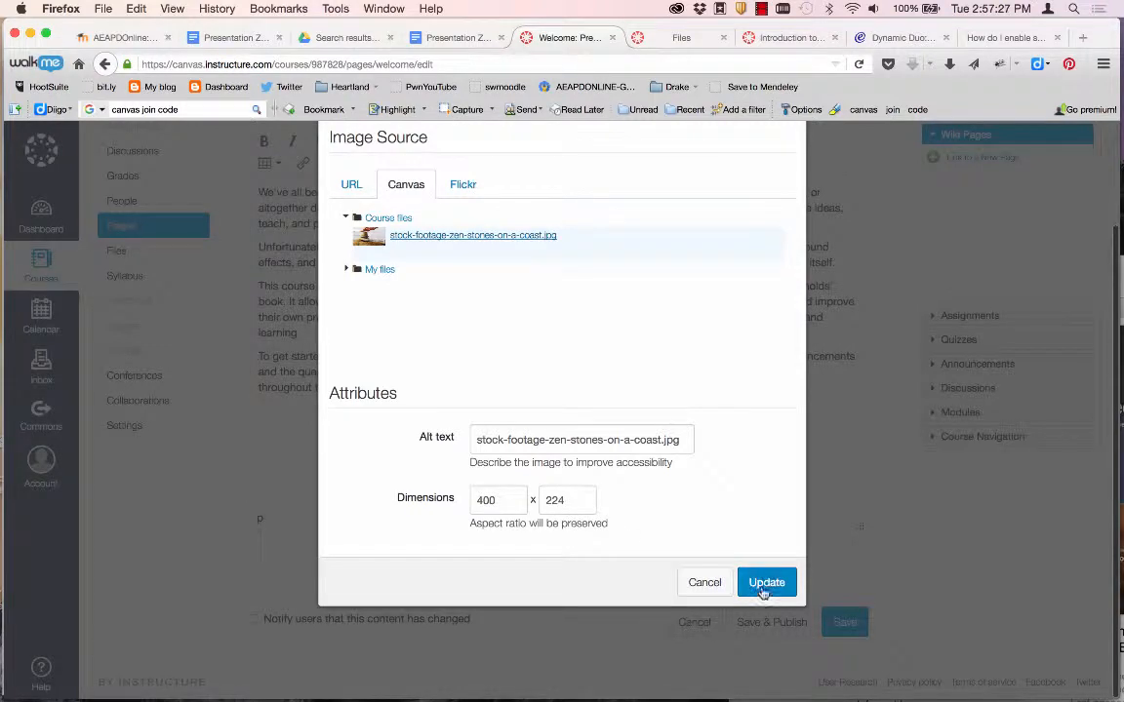
{"action": "scroll", "coordinate": [682, 406], "scroll_direction": "up", "scroll_amount": 2}
{"action": "scroll", "coordinate": [682, 406], "scroll_direction": "down", "scroll_amount": 2}
{"action": "left_click", "coordinate": [768, 582]}
Align the zen-stones image right so the intro text wraps around it.
{"action": "left_click", "coordinate": [522, 314]}
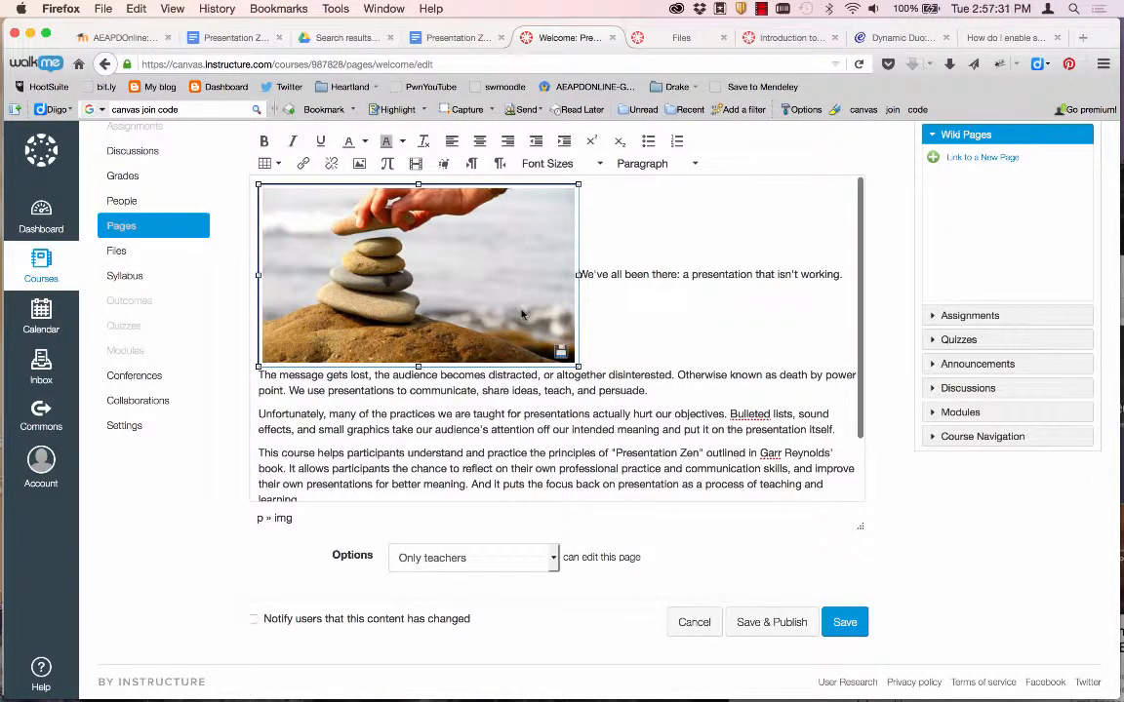
{"action": "scroll", "coordinate": [445, 252], "scroll_direction": "up", "scroll_amount": 2}
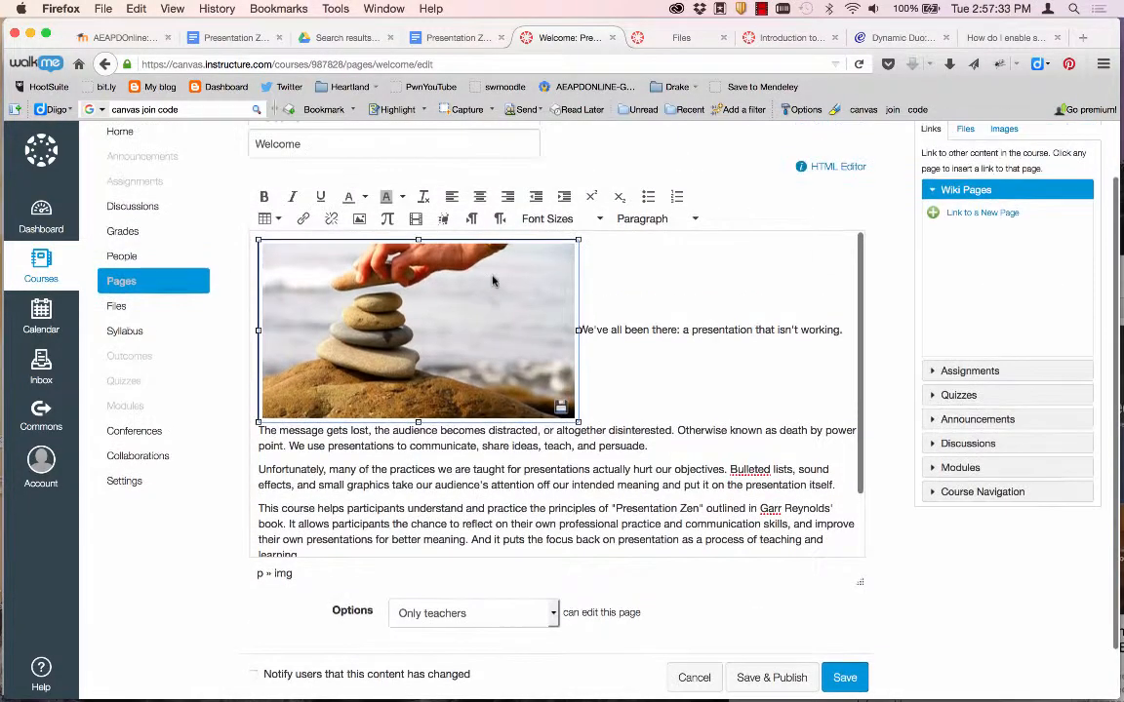
{"action": "right_click", "coordinate": [489, 308]}
{"action": "left_click", "coordinate": [473, 307]}
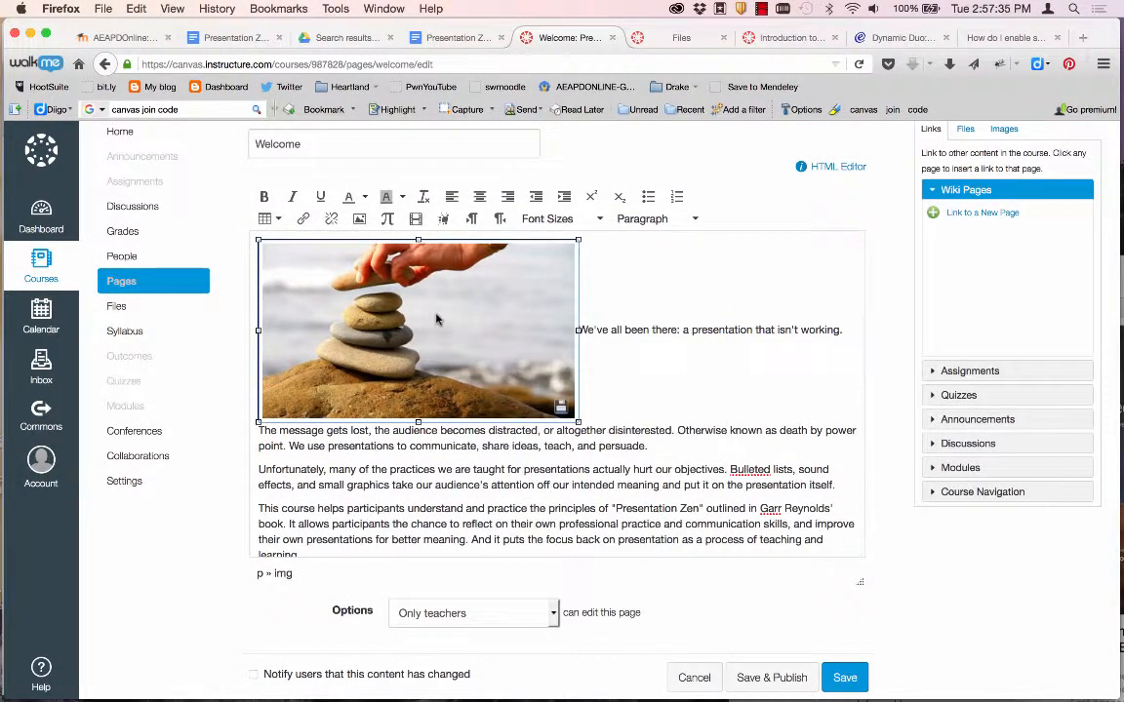
{"action": "left_click", "coordinate": [644, 222]}
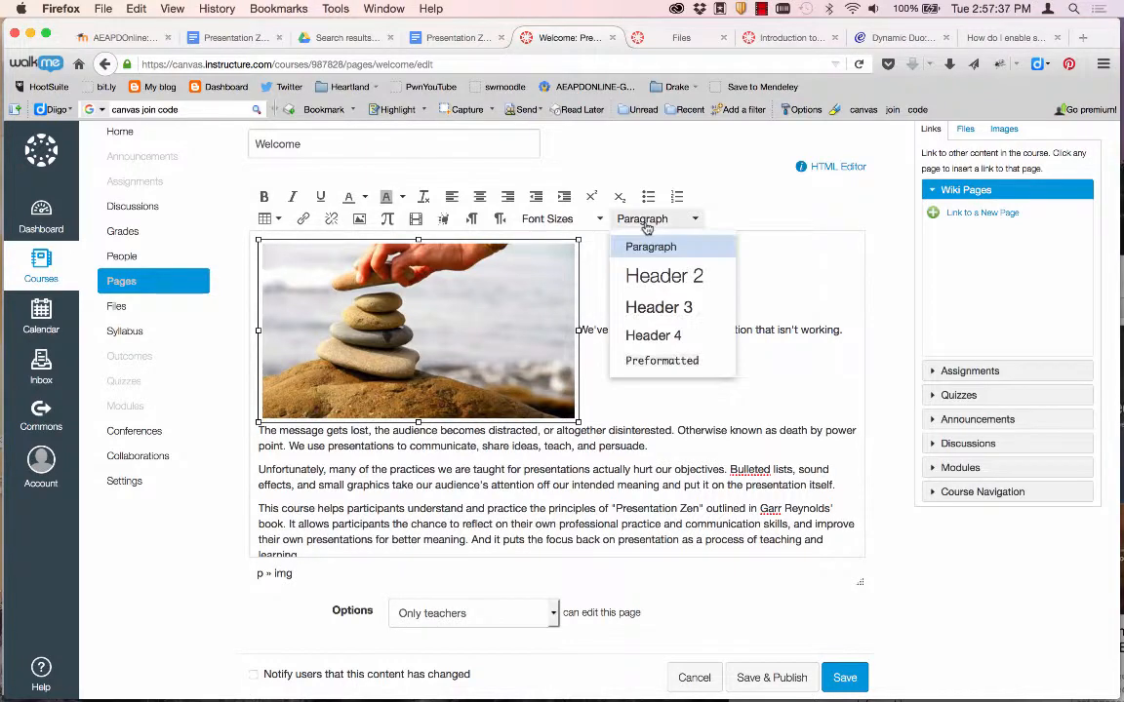
{"action": "left_click", "coordinate": [647, 224]}
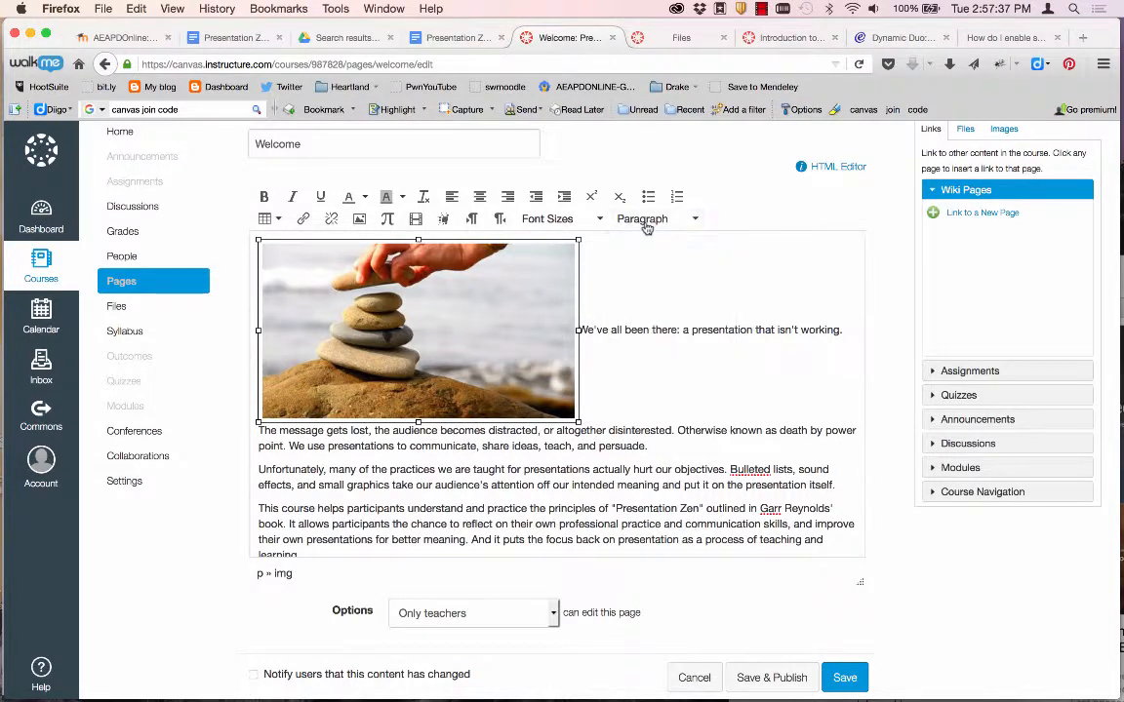
{"action": "left_click", "coordinate": [510, 197]}
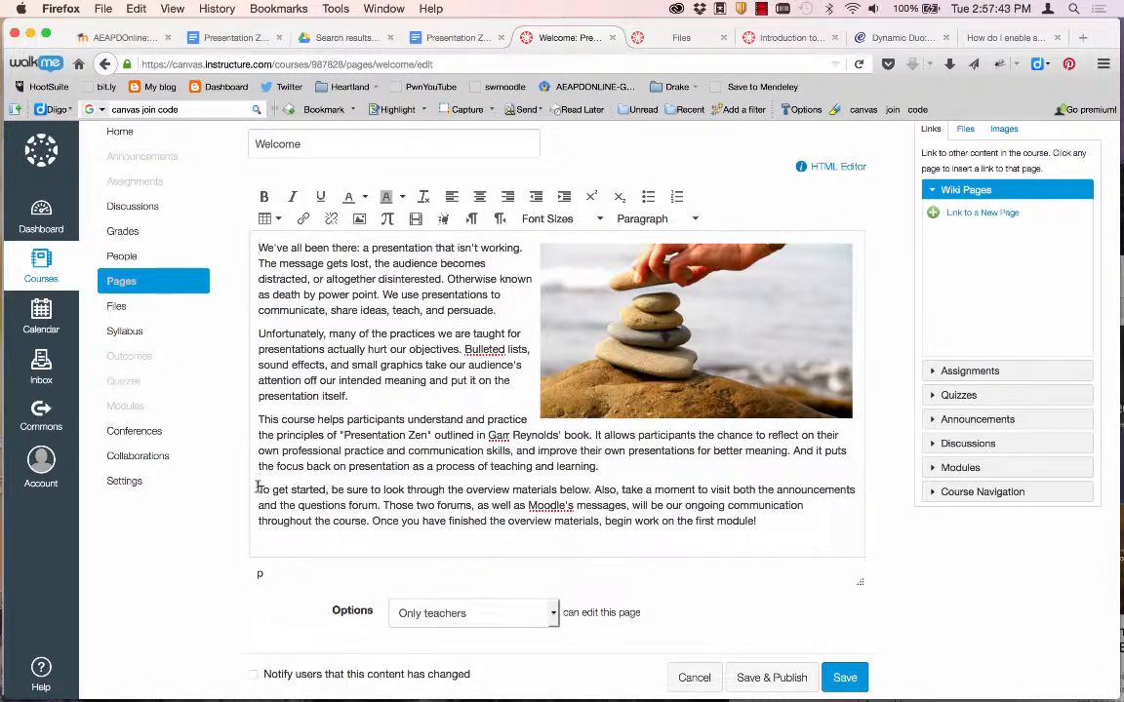
Save and publish the Welcome page, then return to the course home Modules page.
{"action": "scroll", "coordinate": [259, 486], "scroll_direction": "down", "scroll_amount": 1}
{"action": "scroll", "coordinate": [333, 570], "scroll_direction": "down", "scroll_amount": 3}
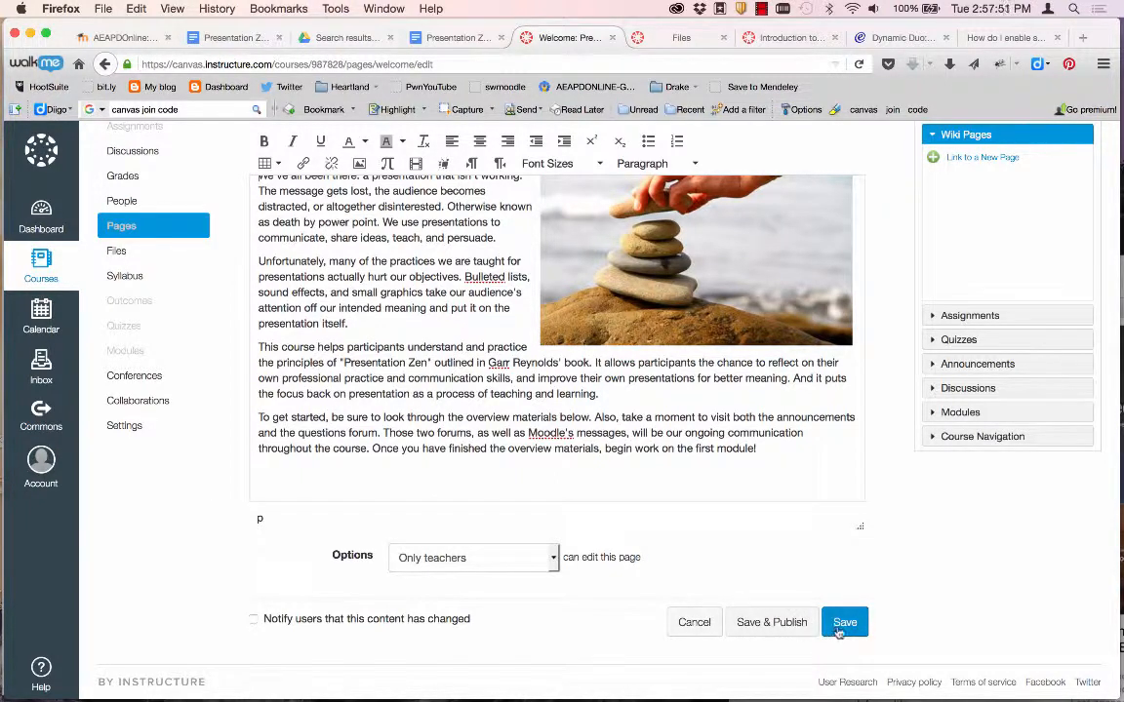
{"action": "left_click", "coordinate": [774, 622]}
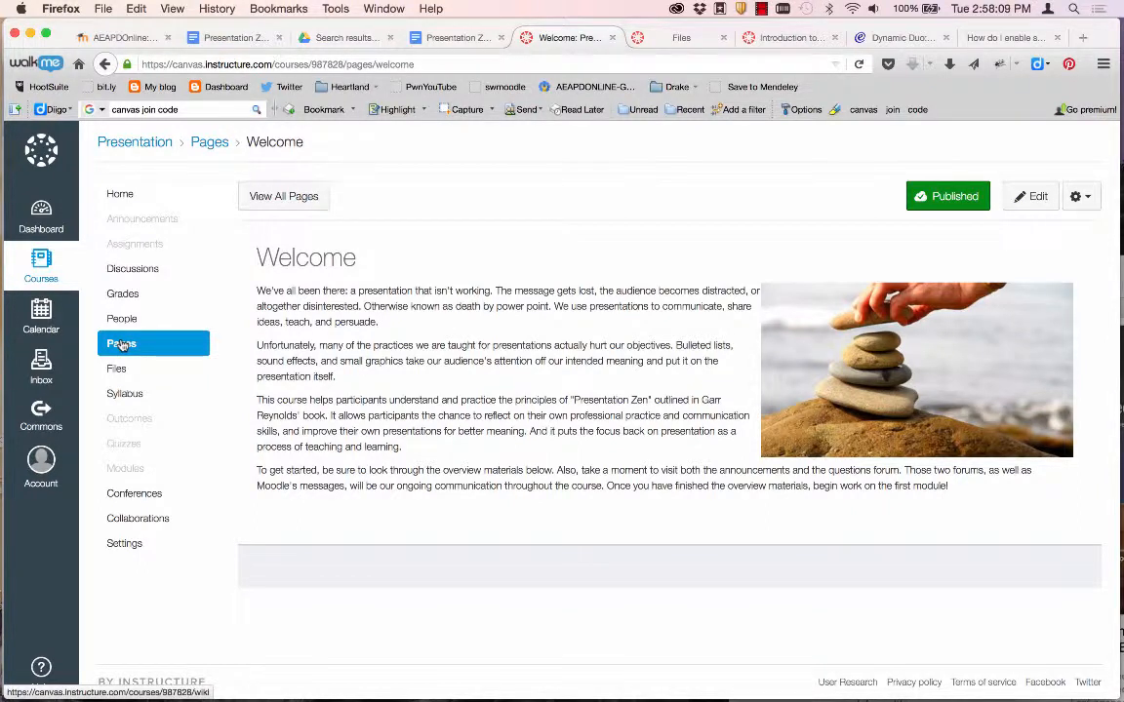
{"action": "left_click", "coordinate": [122, 195]}
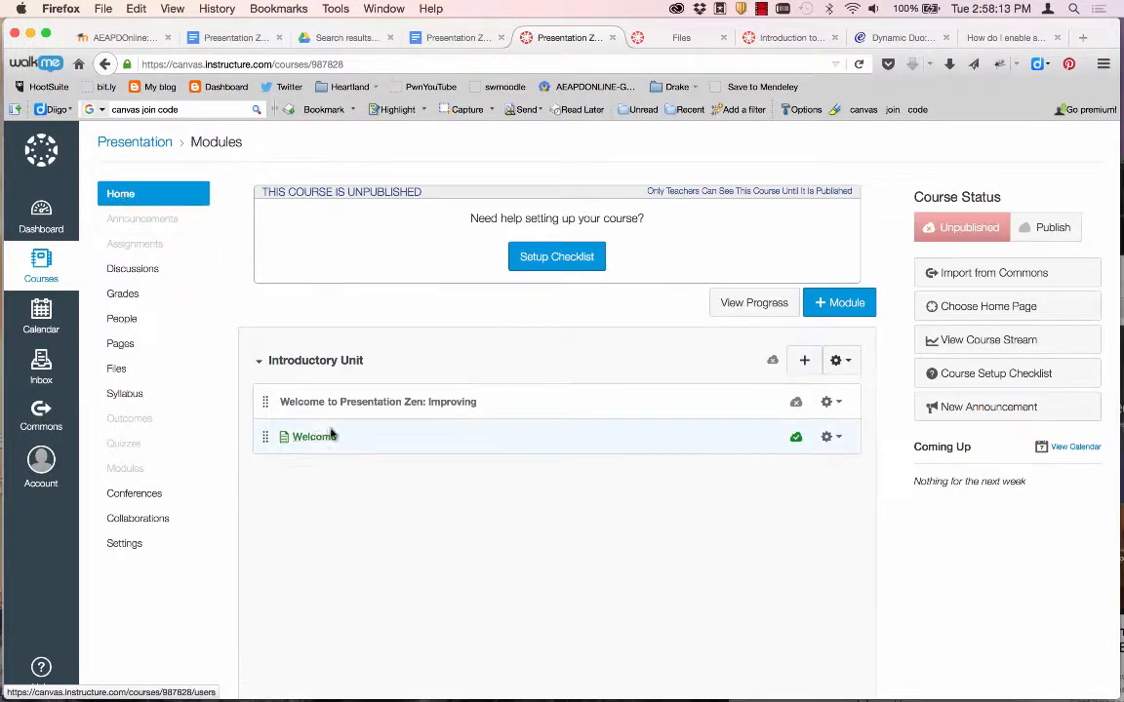
Indent the Welcome page one level and publish the Introductory Unit module.
{"action": "left_click", "coordinate": [828, 438]}
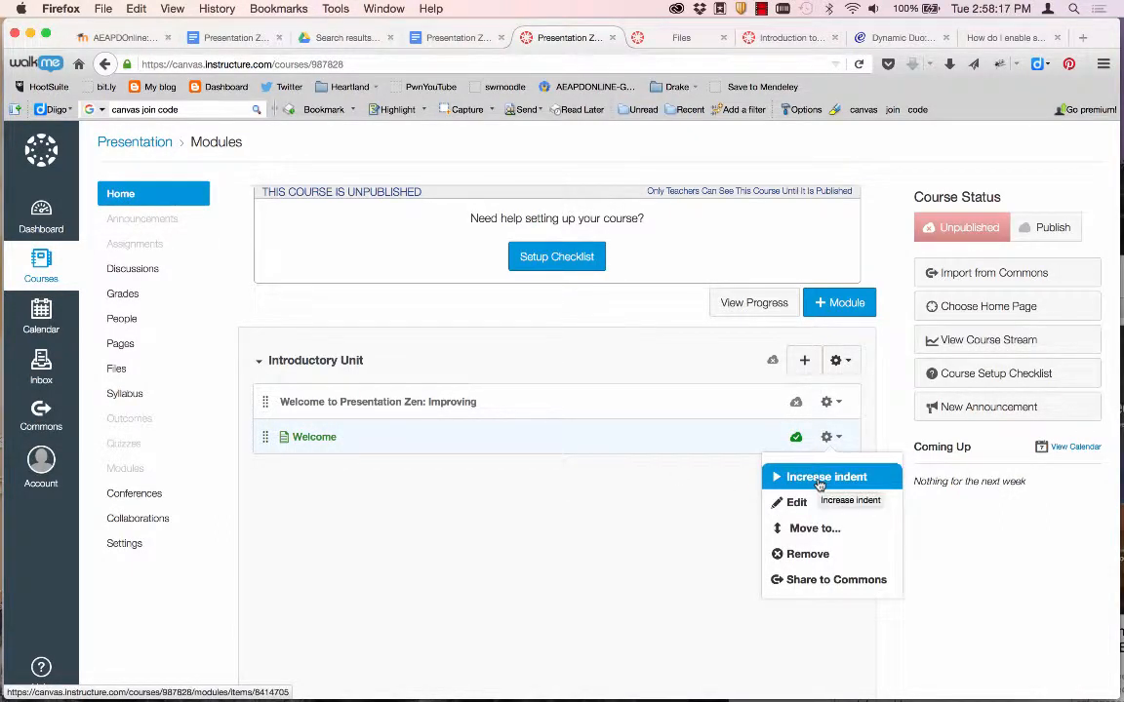
{"action": "left_click", "coordinate": [820, 477]}
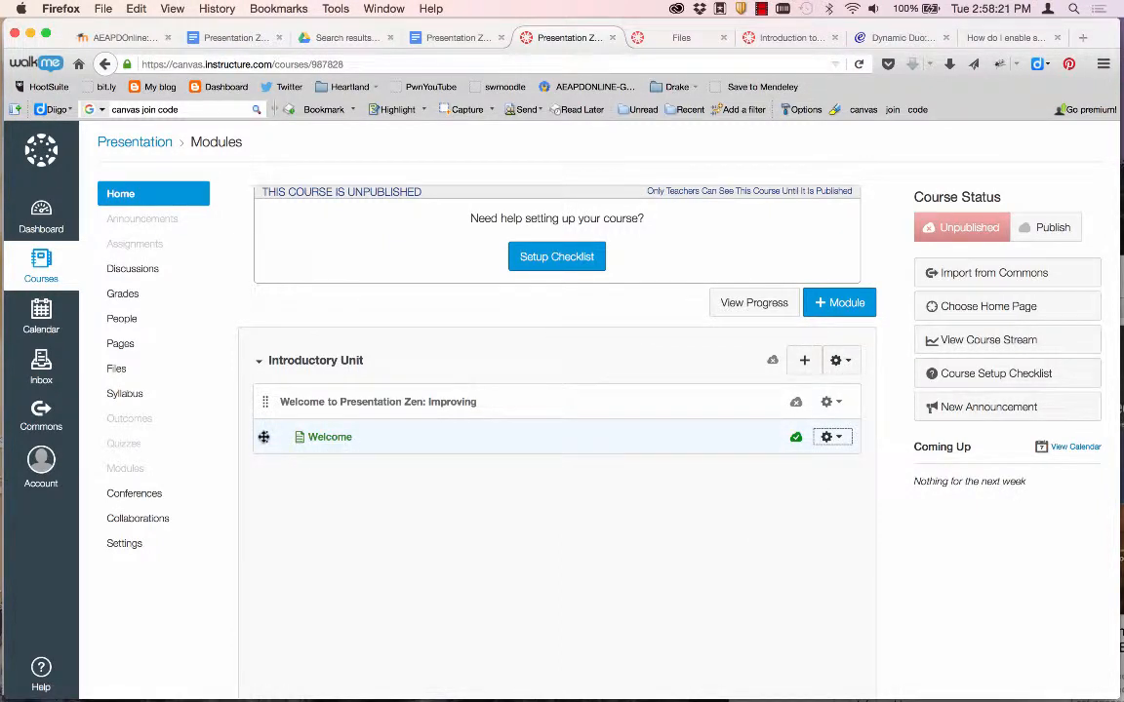
{"action": "mouse_move", "coordinate": [265, 436]}
{"action": "left_mouse_down"}
{"action": "mouse_move", "coordinate": [266, 400]}
{"action": "mouse_move", "coordinate": [265, 439]}
{"action": "left_mouse_up"}
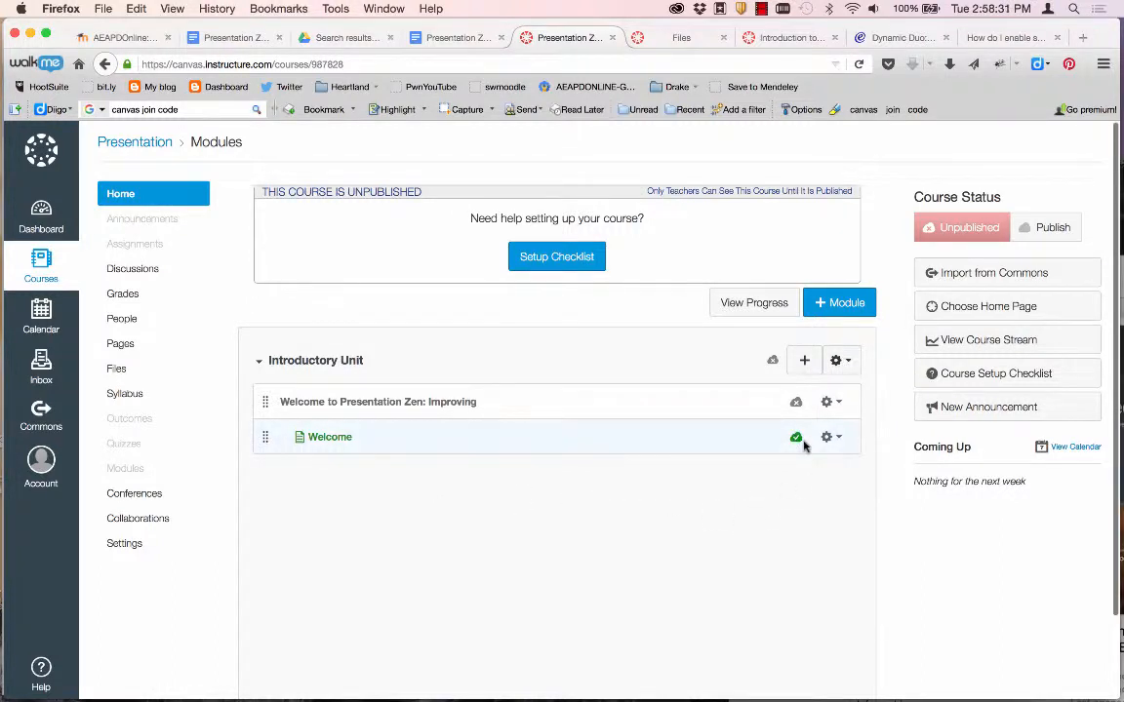
{"action": "left_click", "coordinate": [771, 362]}
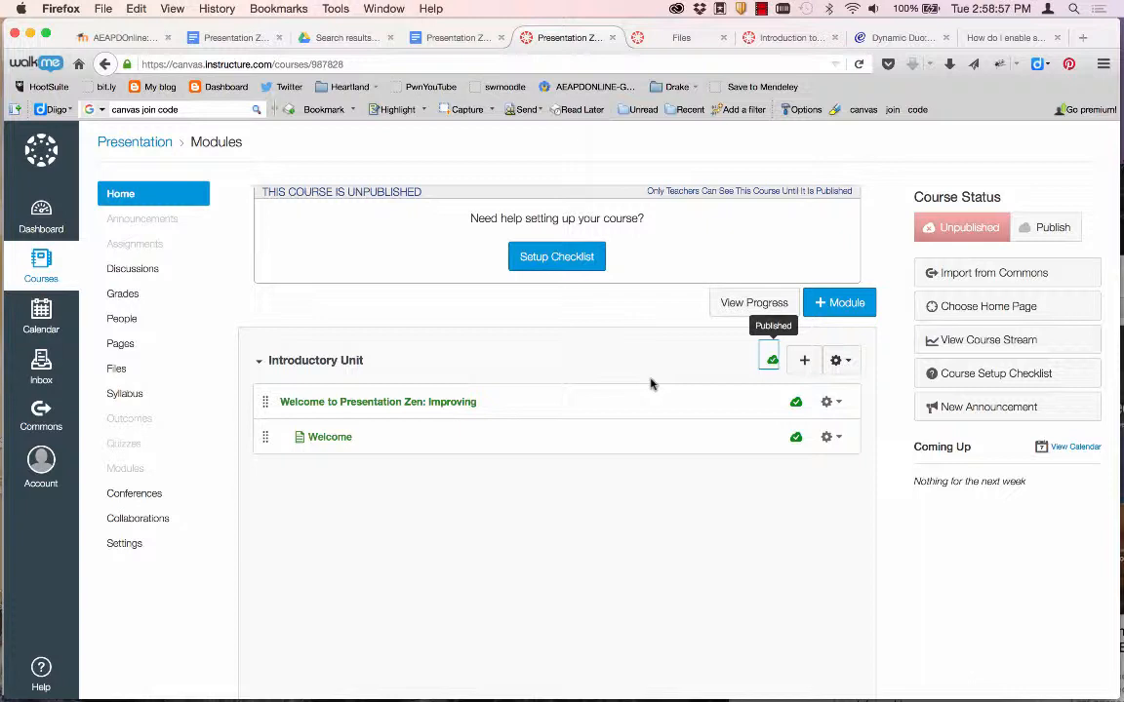
Start adding a new content page item to the Introductory Unit.
{"action": "left_click", "coordinate": [805, 363]}
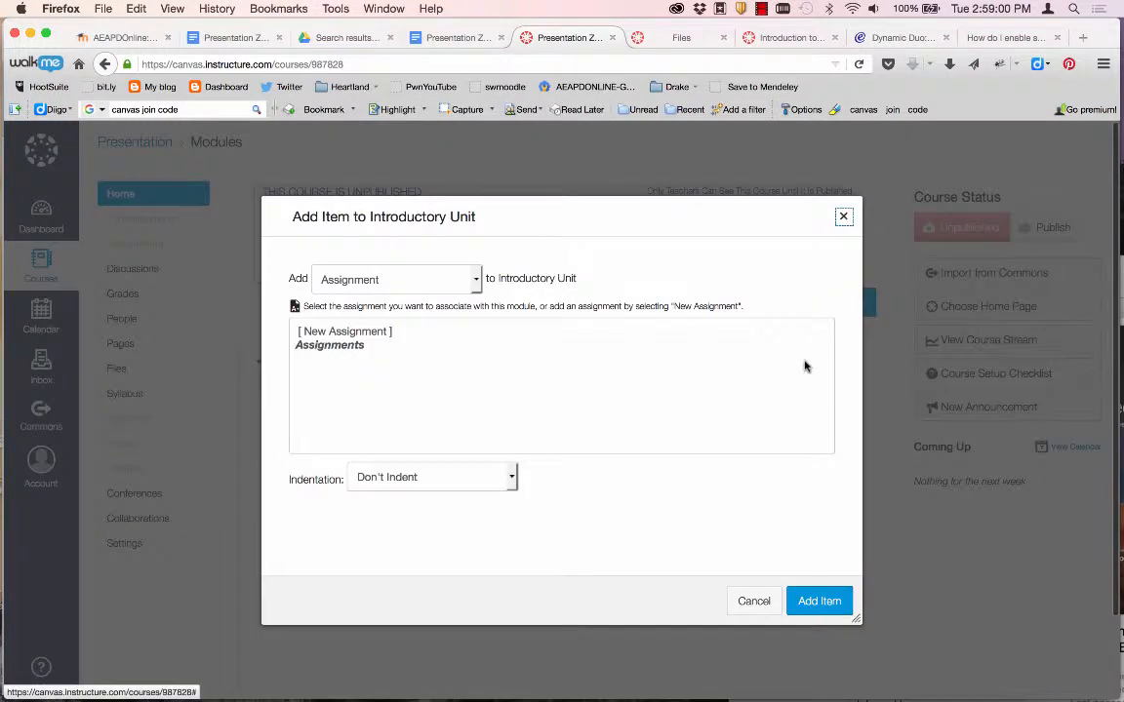
{"action": "left_click", "coordinate": [387, 289]}
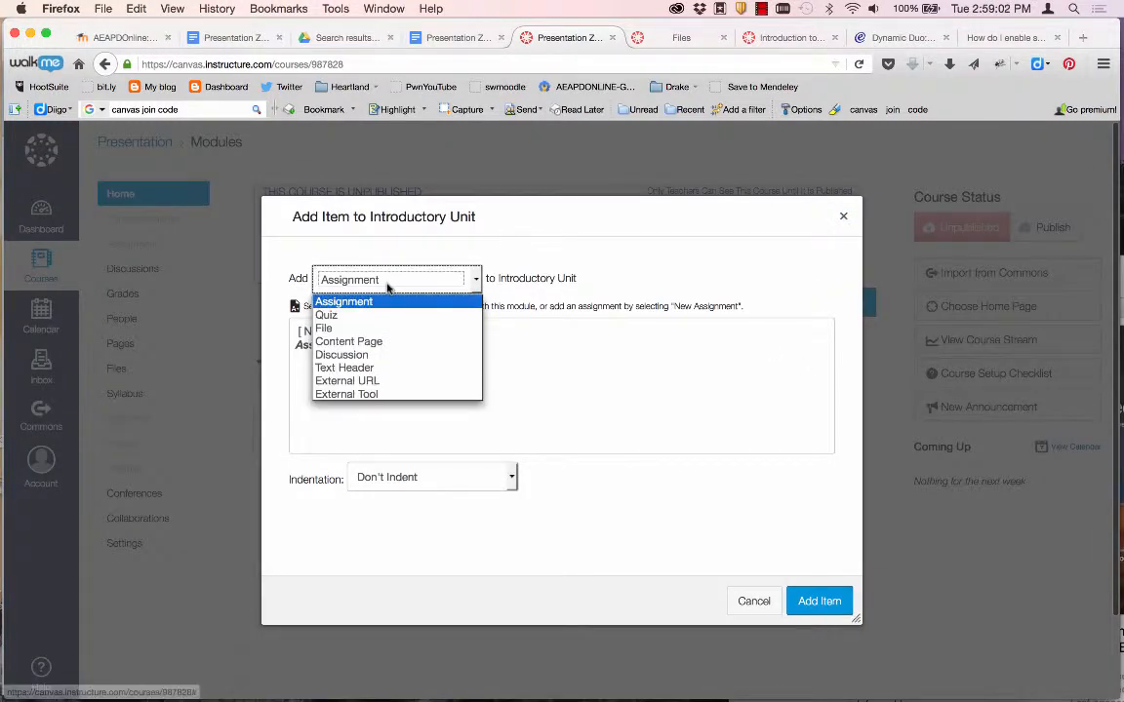
{"action": "left_click", "coordinate": [364, 344]}
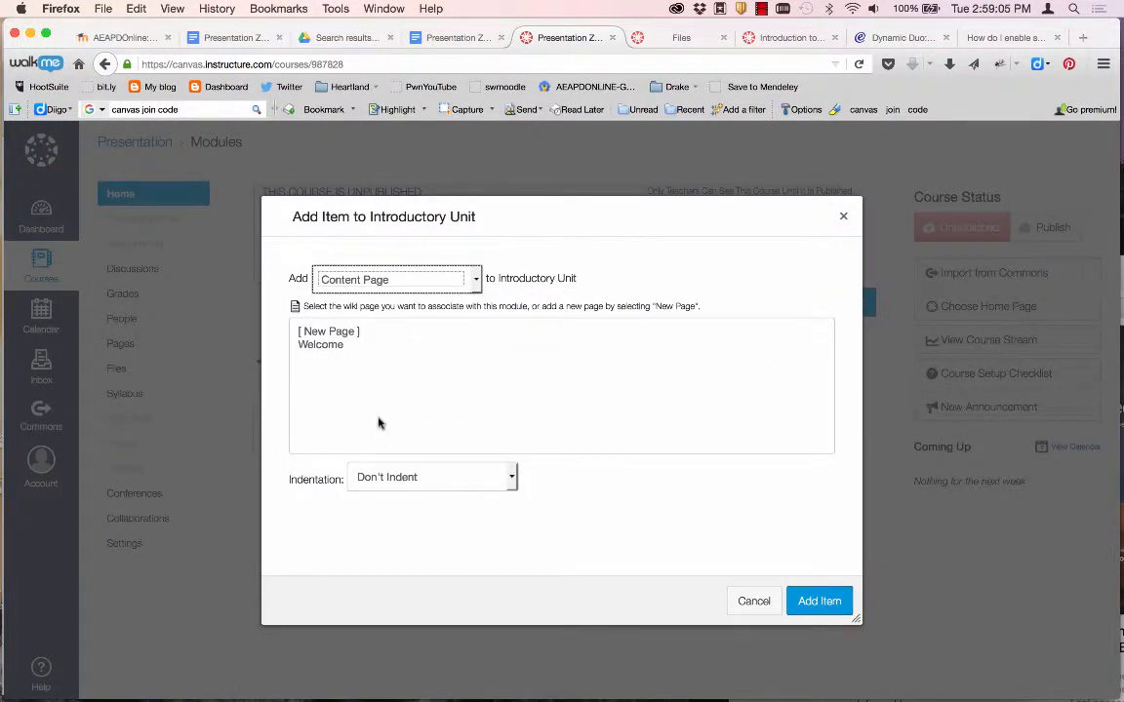
{"action": "left_click", "coordinate": [317, 336]}
{"action": "left_click", "coordinate": [375, 483]}
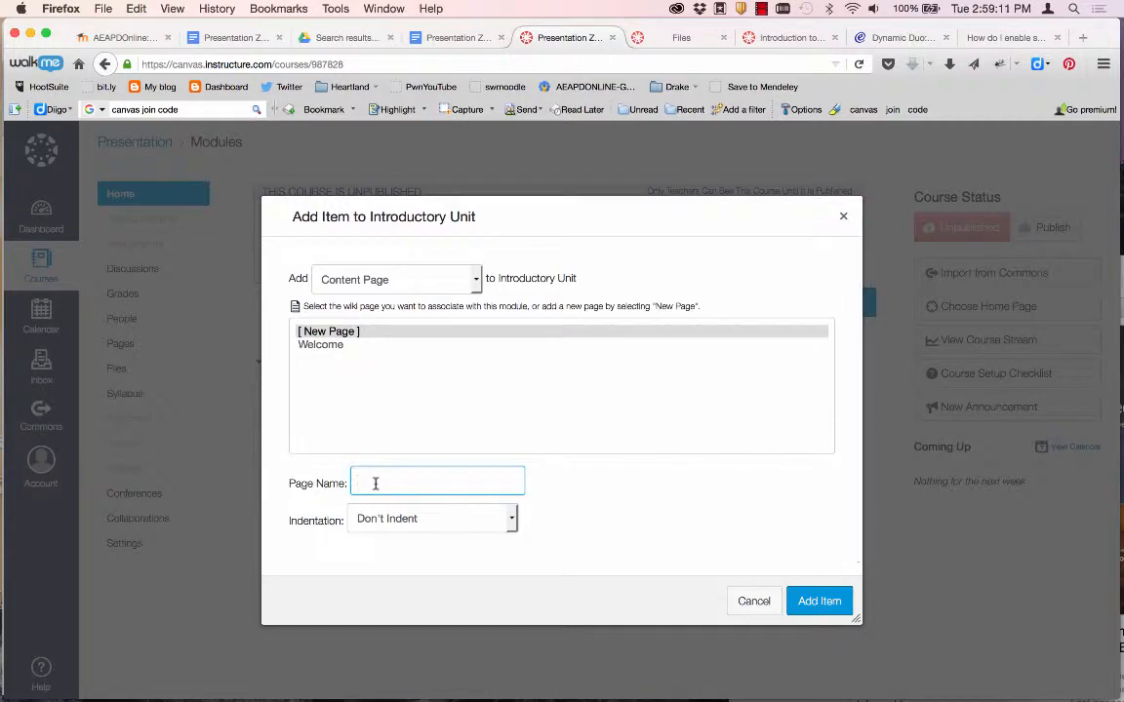
Name the page 'Alvin Trusty: Good Presentations & Copyright' from Word, indent 1 level, and add it.
{"action": "key", "text": "super+Tab"}
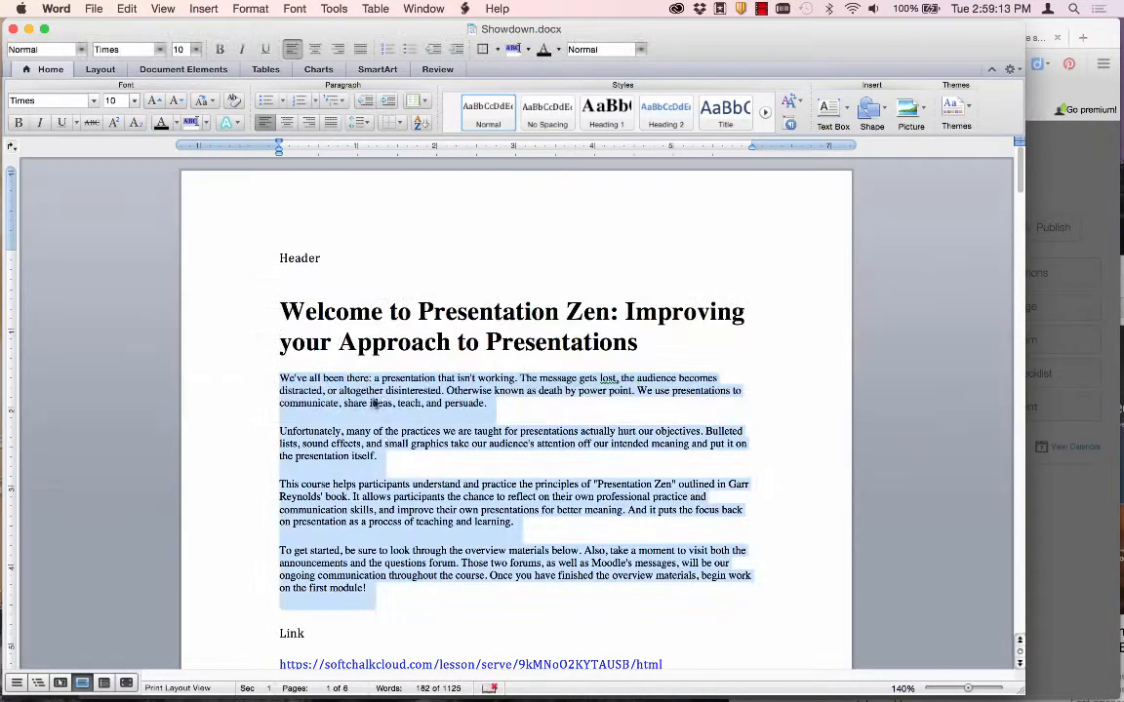
{"action": "scroll", "coordinate": [375, 404], "scroll_direction": "down", "scroll_amount": 10}
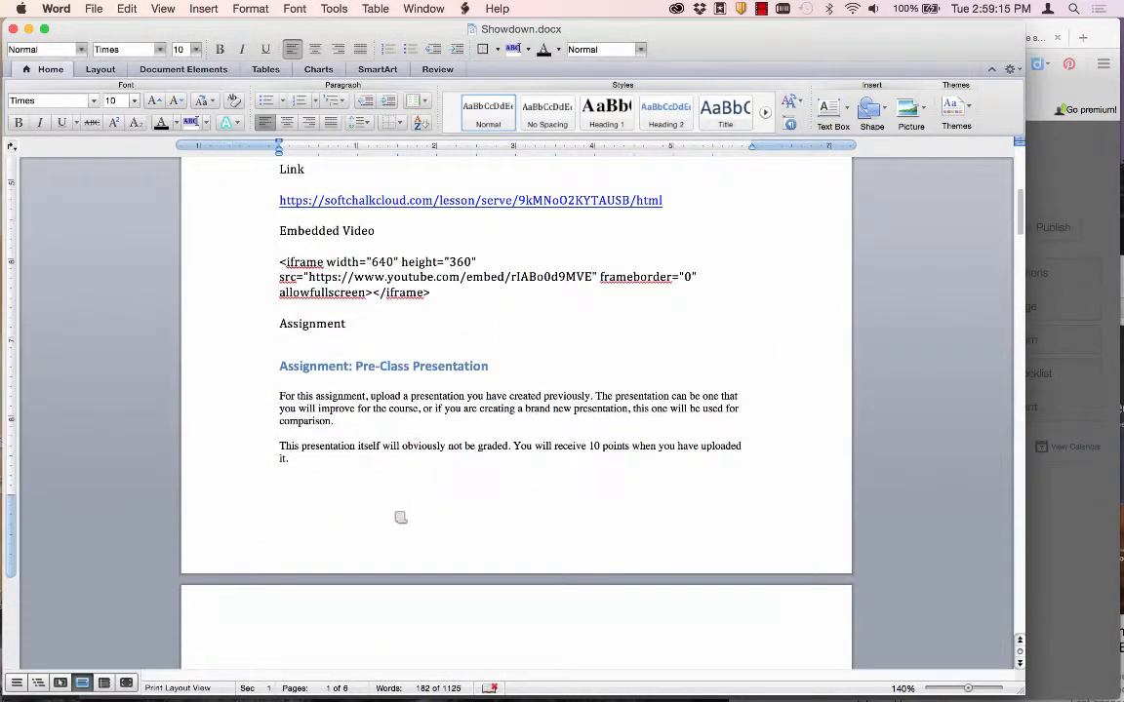
{"action": "scroll", "coordinate": [400, 517], "scroll_direction": "down", "scroll_amount": 10}
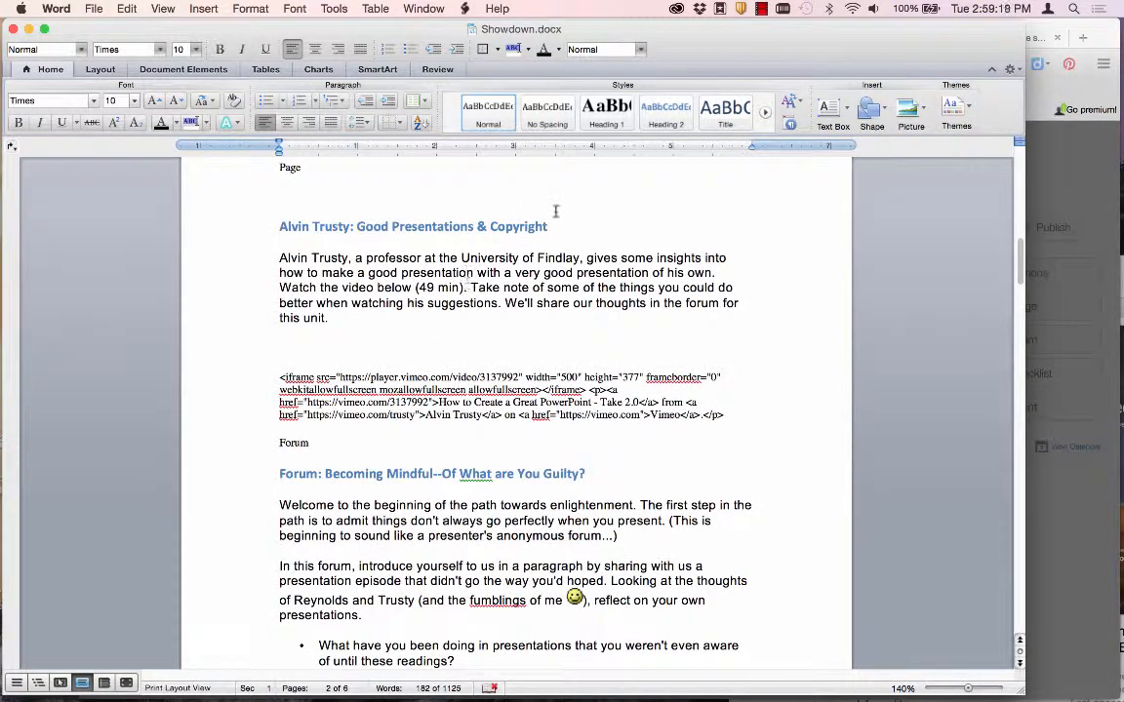
{"action": "left_click_drag", "start_coordinate": [559, 222], "coordinate": [238, 225]}
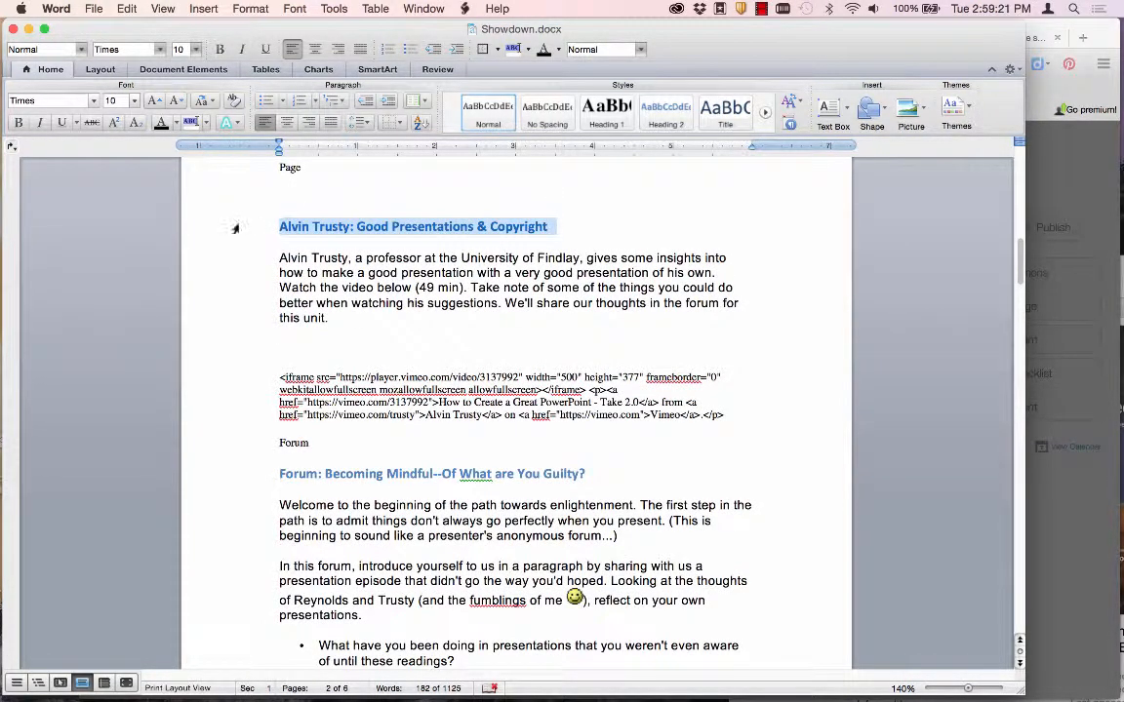
{"action": "key", "text": "super+Tab"}
{"action": "type", "text": "Good Presentations & Copyright"}
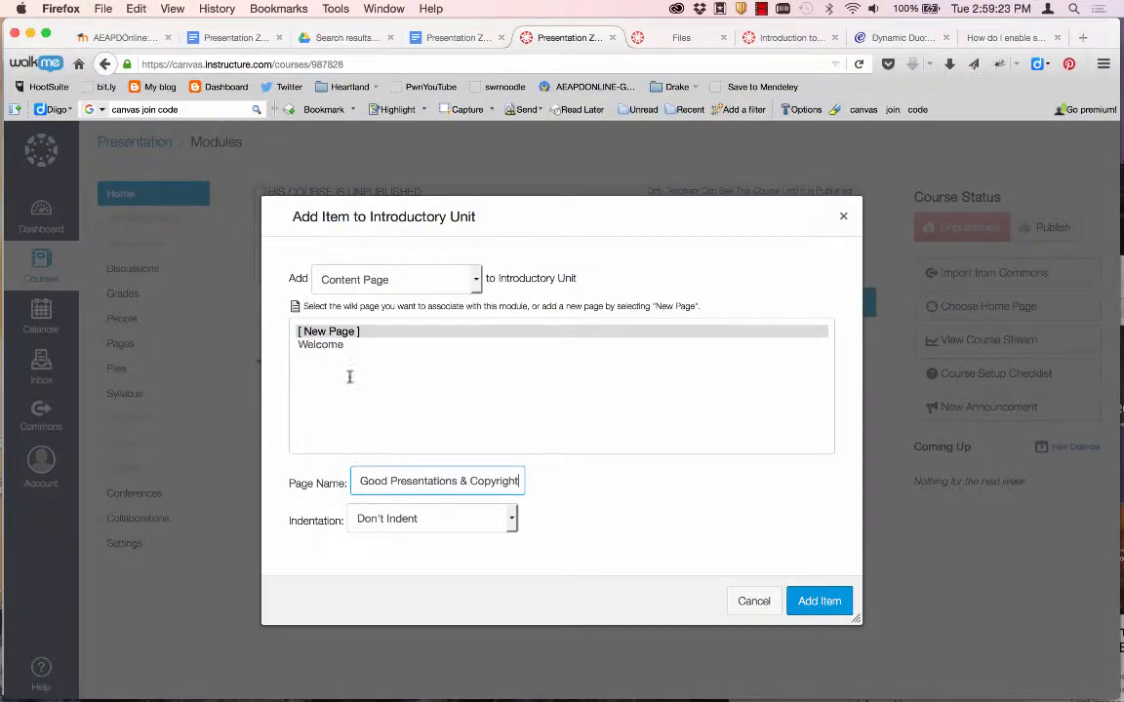
{"action": "left_click", "coordinate": [474, 522]}
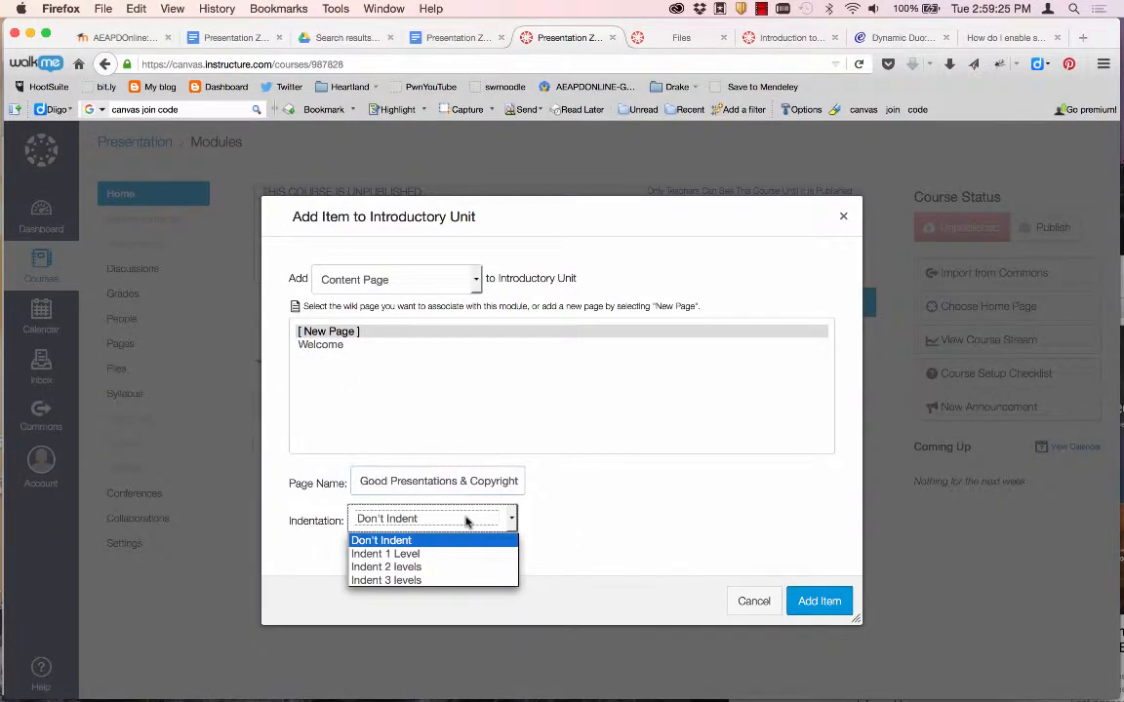
{"action": "left_click", "coordinate": [402, 555]}
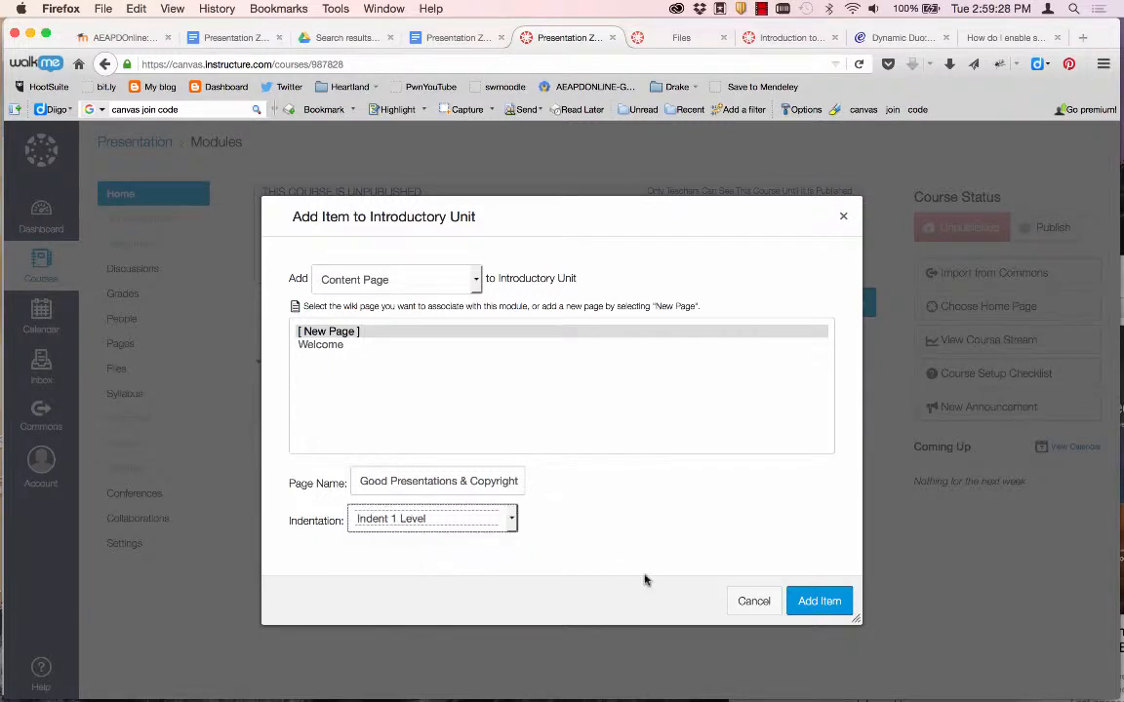
{"action": "left_click", "coordinate": [826, 602]}
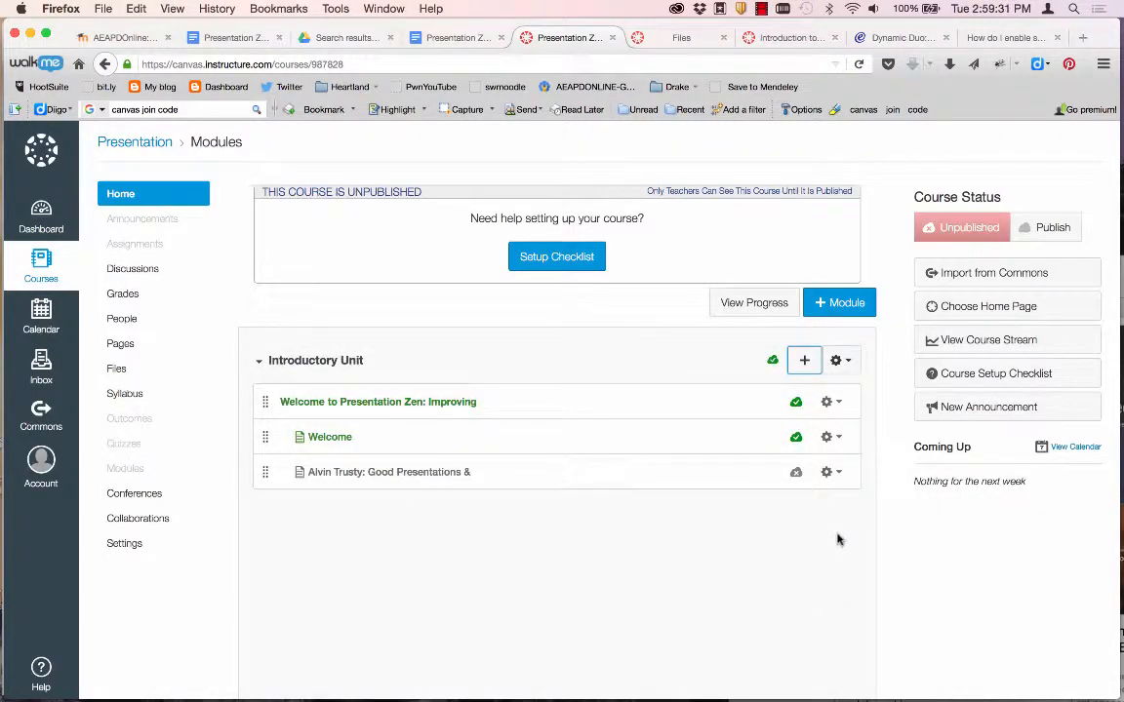
{"action": "left_click", "coordinate": [830, 473]}
Paste the Alvin Trusty heading and introductory paragraph from Word into the page body.
{"action": "left_click", "coordinate": [830, 474]}
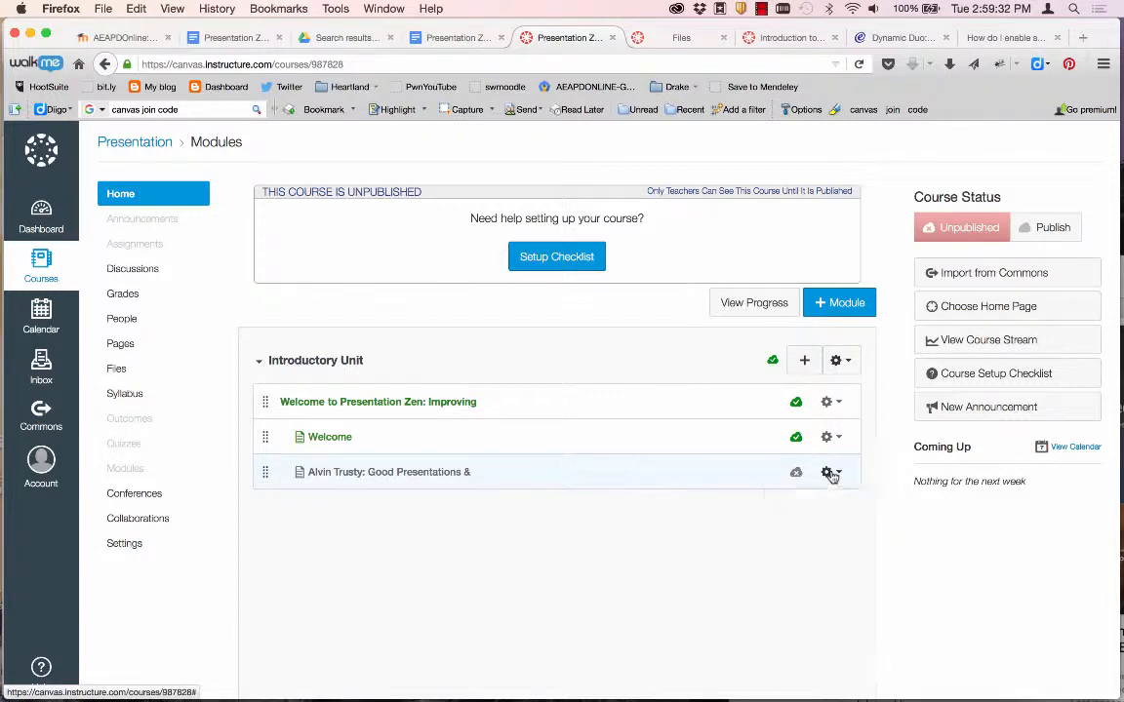
{"action": "left_click", "coordinate": [414, 474]}
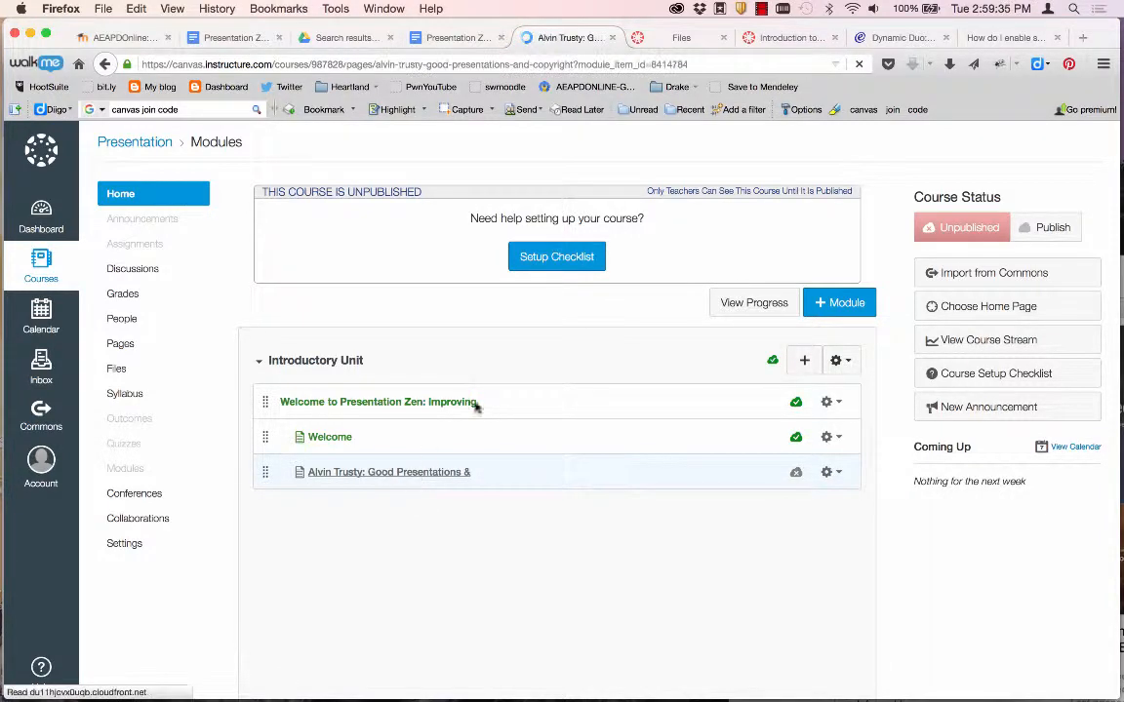
{"action": "left_click", "coordinate": [1032, 199]}
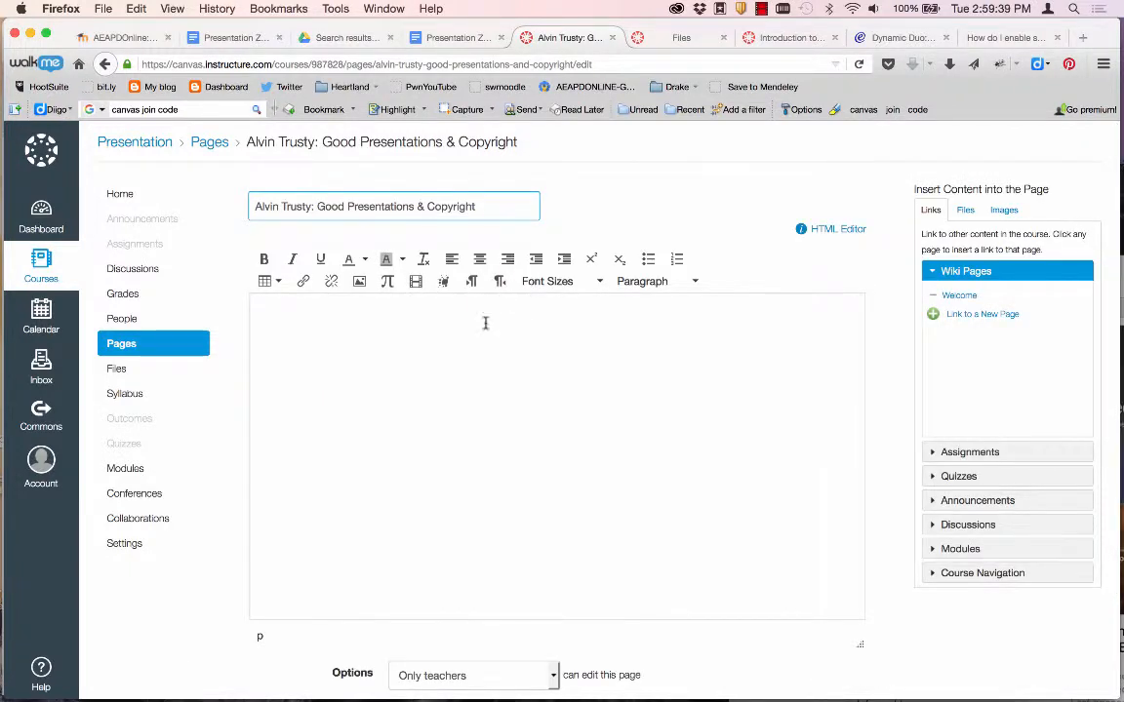
{"action": "left_click", "coordinate": [369, 339]}
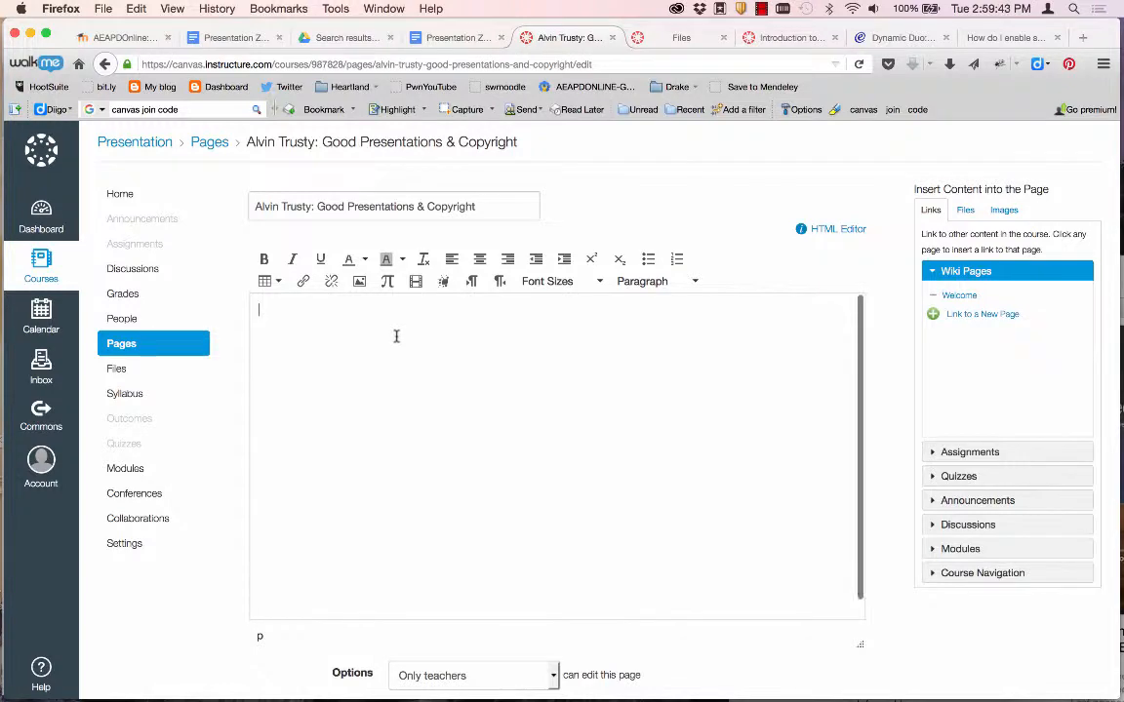
{"action": "key", "text": "super+Tab"}
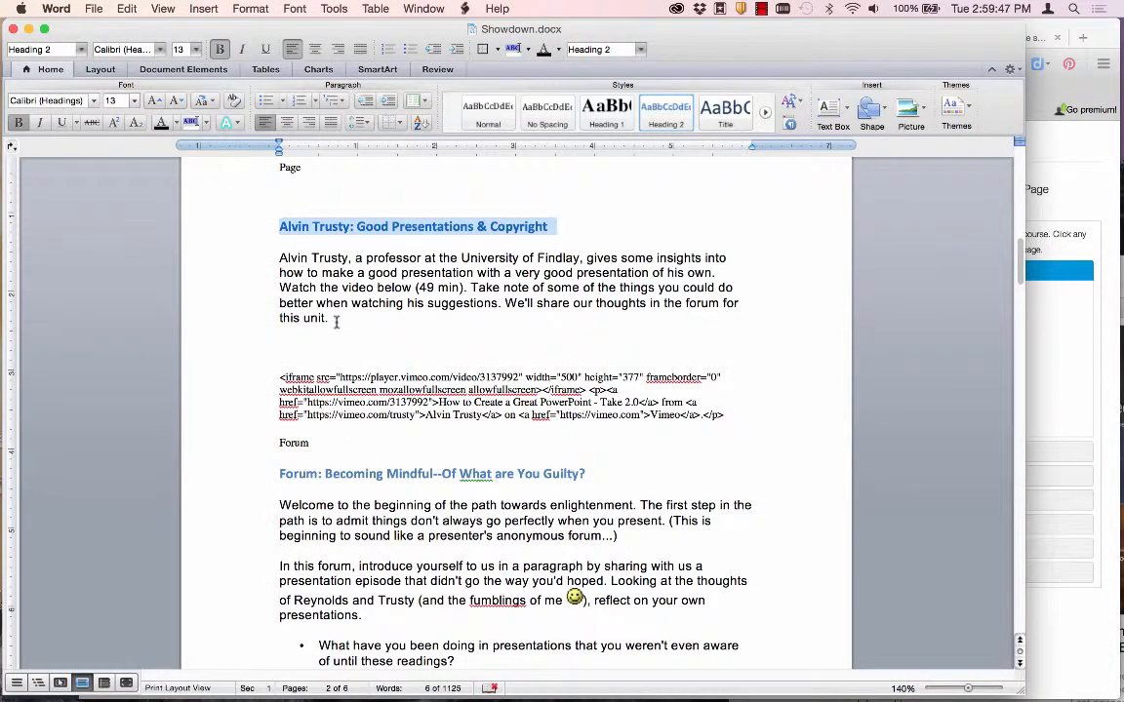
{"action": "left_click_drag", "start_coordinate": [335, 322], "coordinate": [271, 231]}
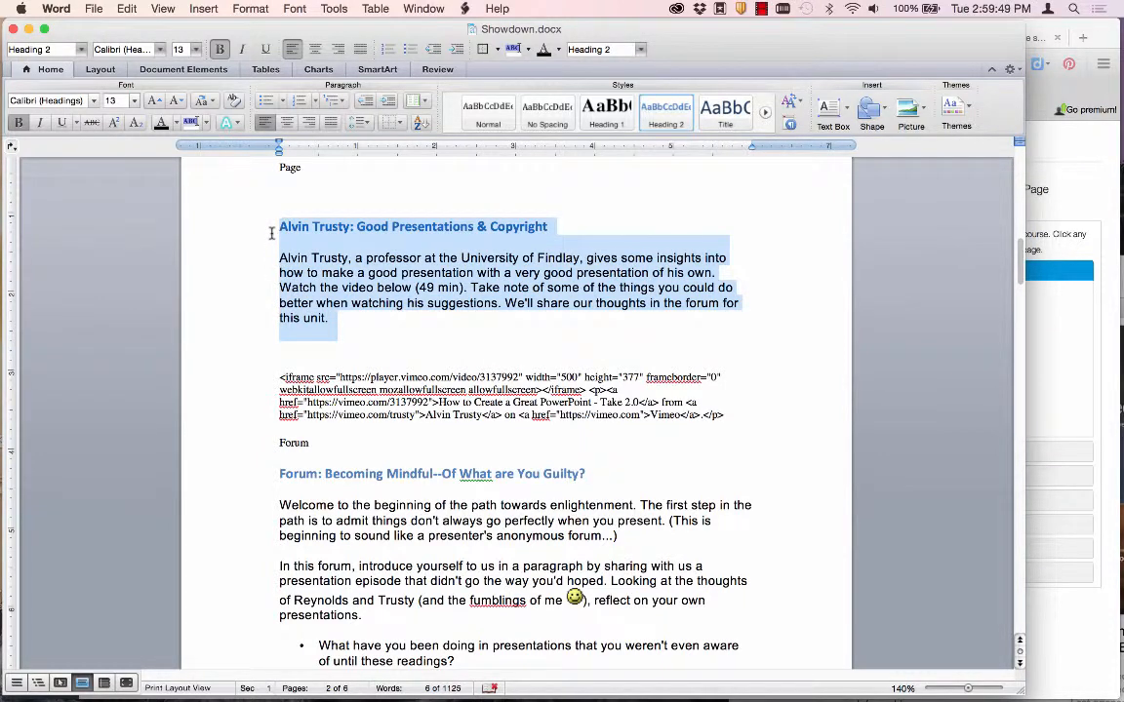
{"action": "key", "text": "super+c"}
{"action": "key", "text": "super+Tab"}
{"action": "key", "text": "super+v"}
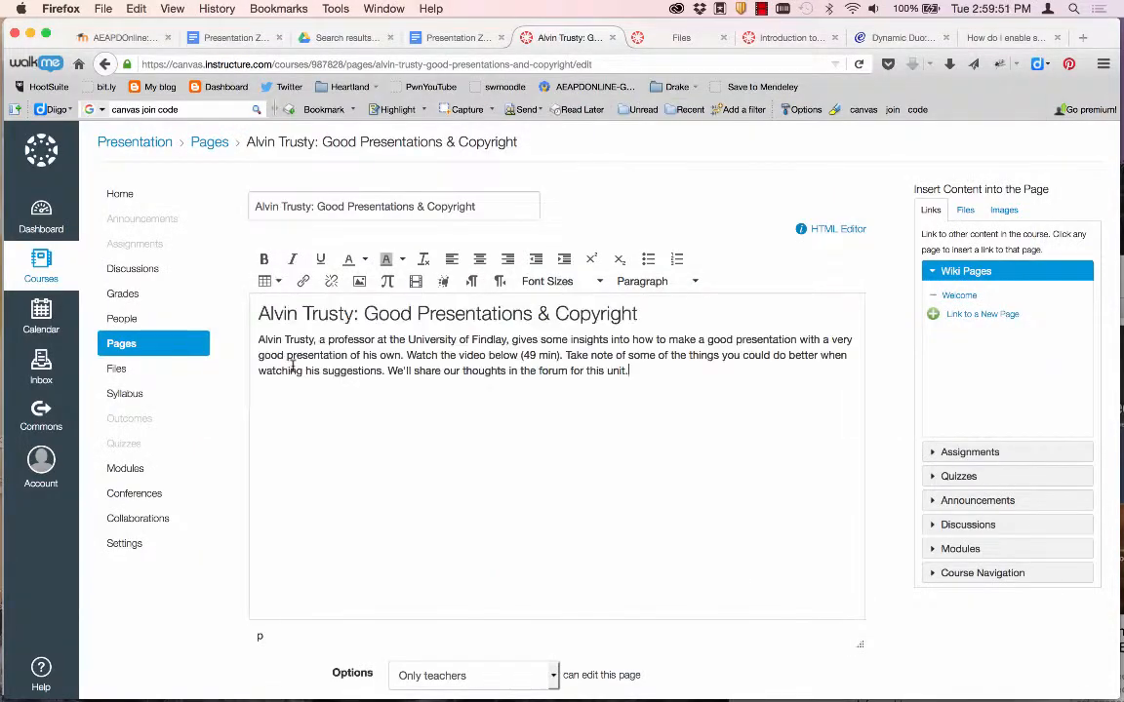
Keep the pasted heading as Header 2 and add an empty line below the paragraph.
{"action": "left_click_drag", "start_coordinate": [636, 314], "coordinate": [258, 312]}
{"action": "left_click", "coordinate": [650, 283]}
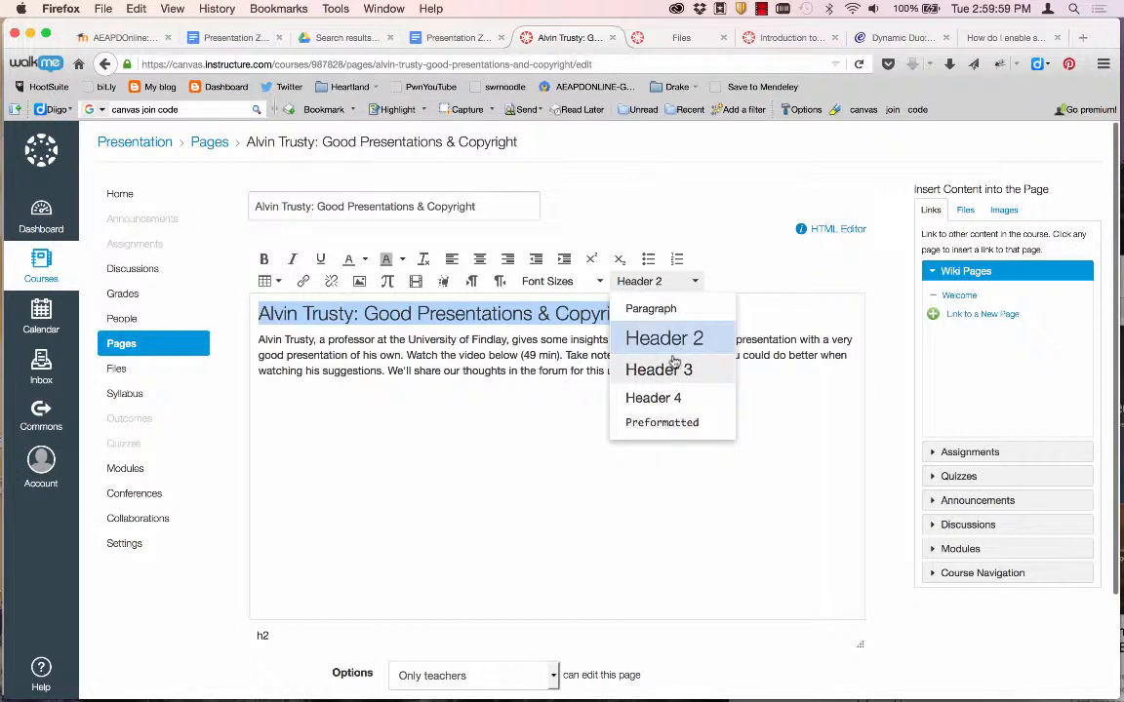
{"action": "left_click", "coordinate": [798, 369]}
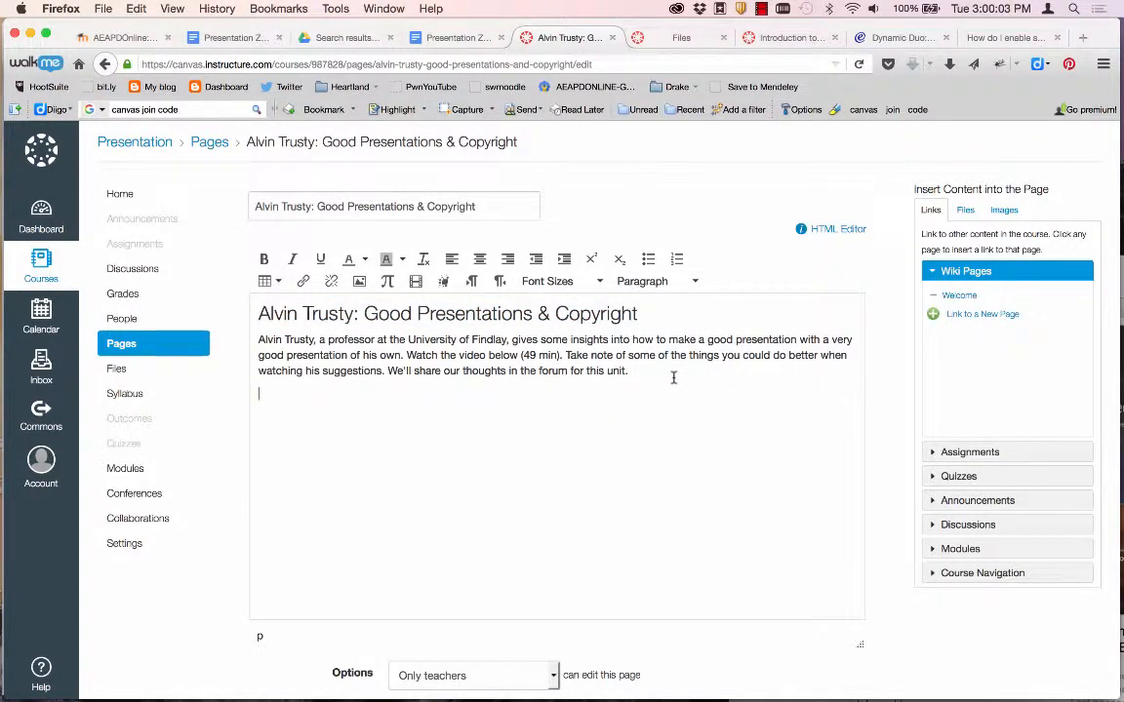
{"action": "key", "text": "Return"}
Paste the Vimeo iframe embed code from Word into the page's HTML editor.
{"action": "left_click", "coordinate": [842, 230]}
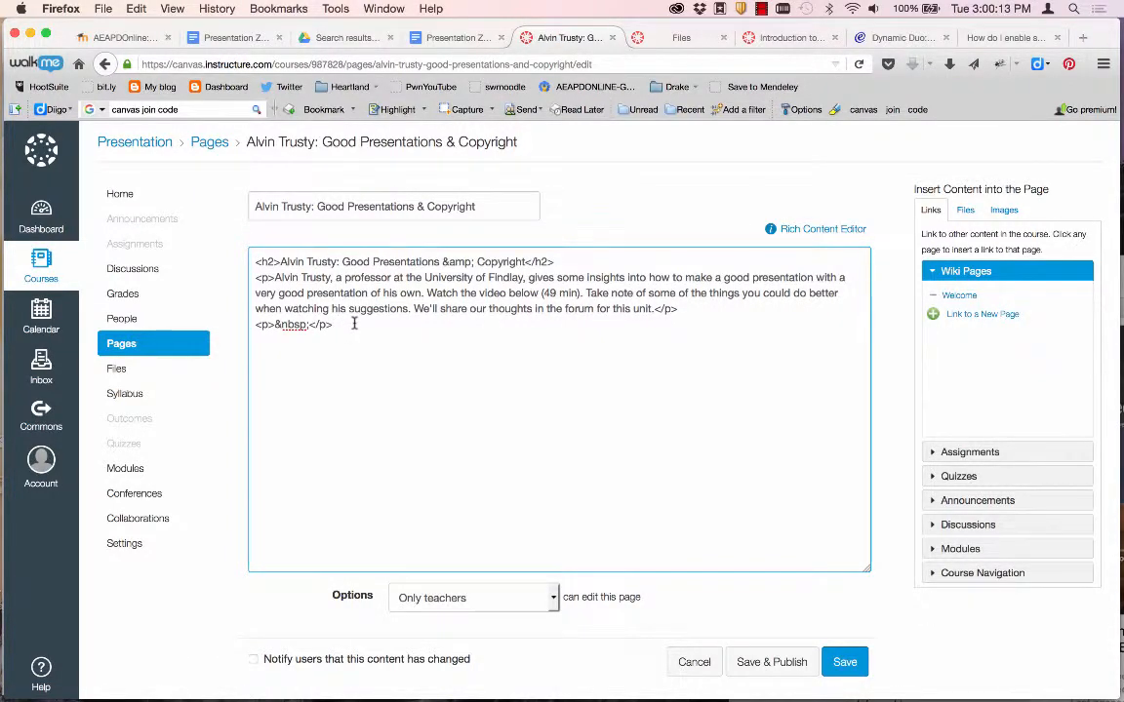
{"action": "key", "text": "super+Tab"}
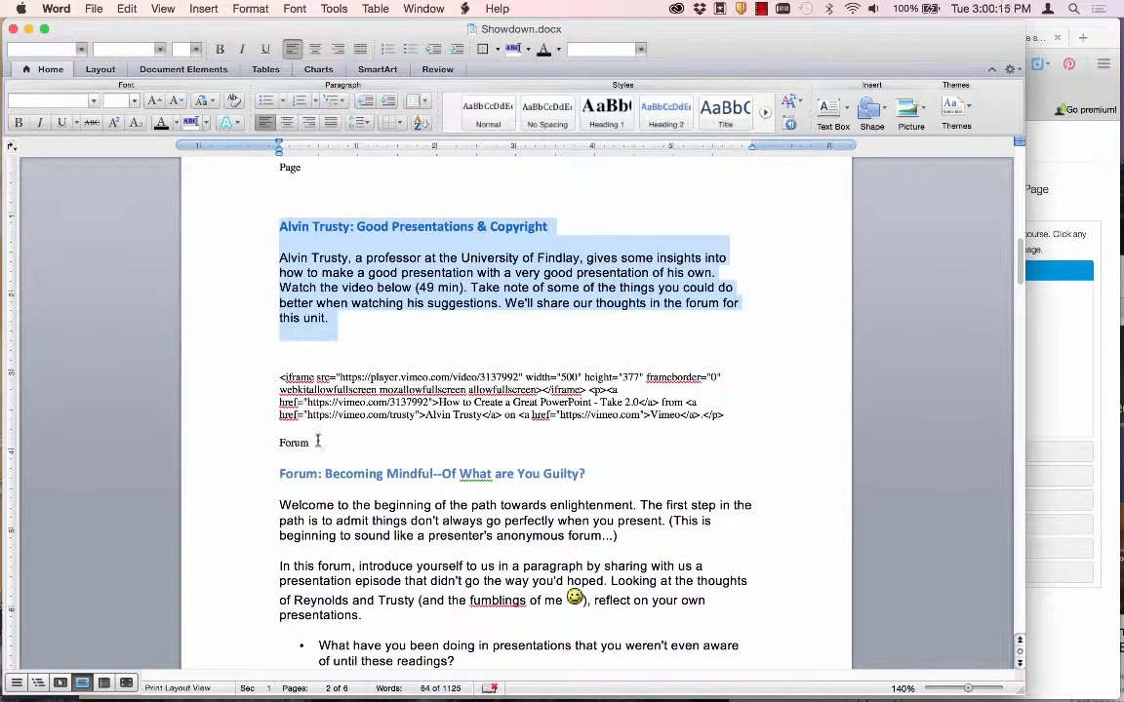
{"action": "left_click_drag", "start_coordinate": [730, 415], "coordinate": [280, 383]}
{"action": "key", "text": "super+c"}
{"action": "key", "text": "super+Tab"}
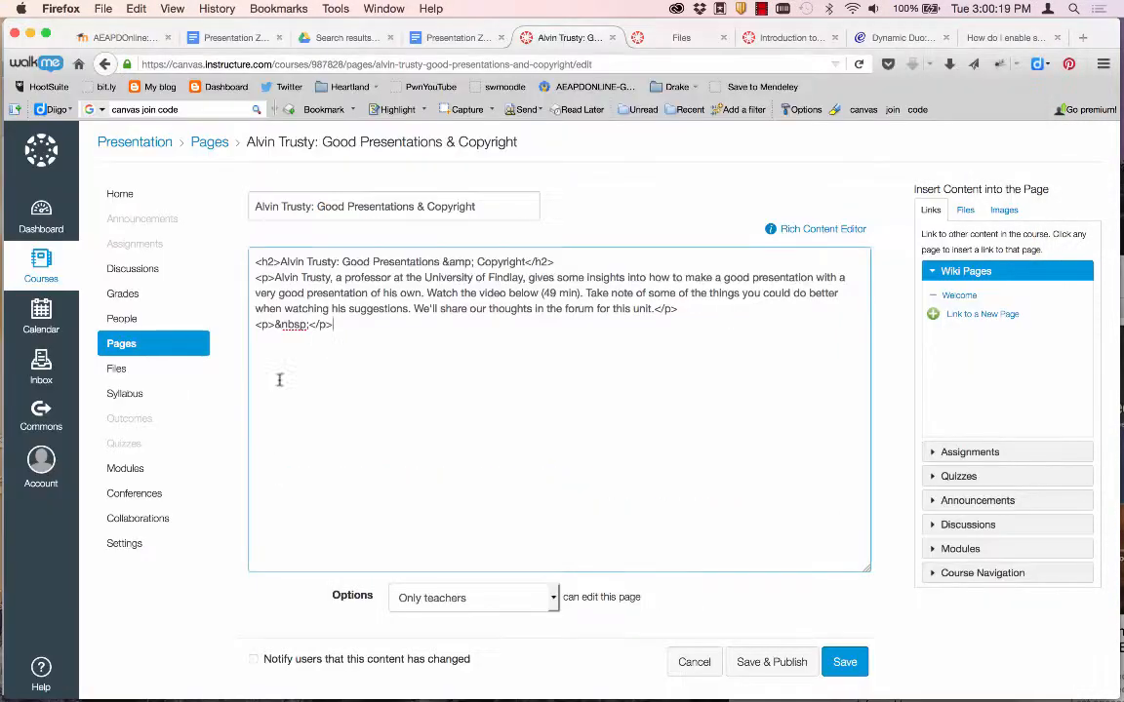
{"action": "key", "text": "super+v"}
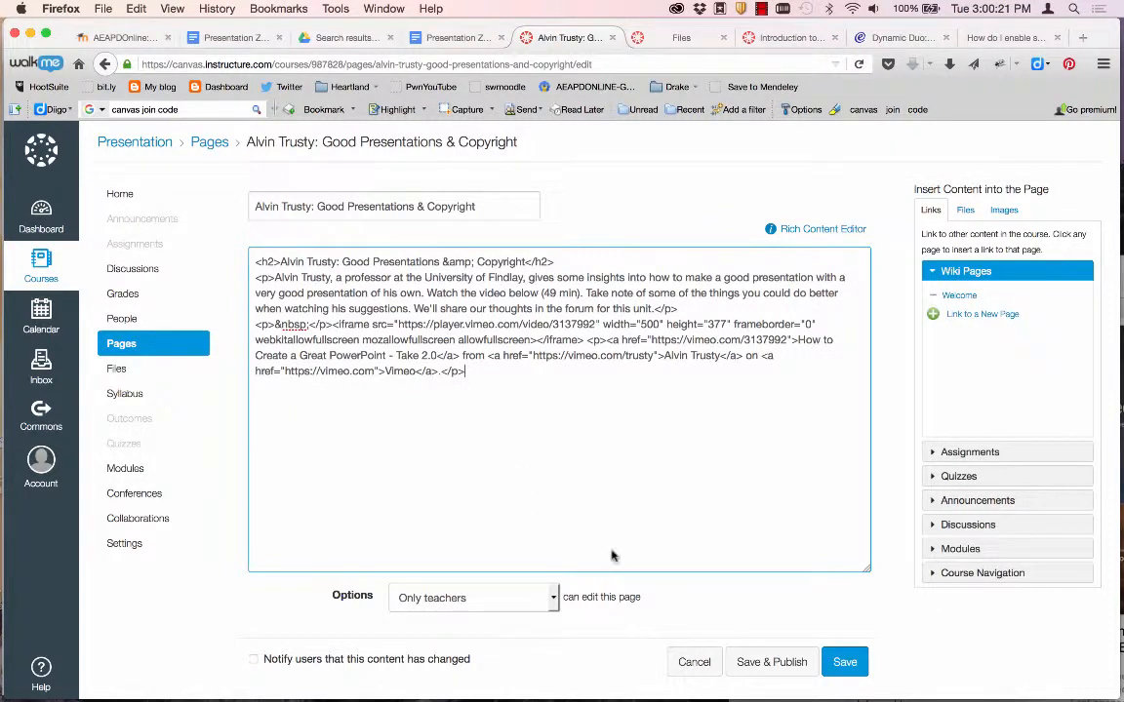
Save and publish the Alvin Trusty page, then return to the Modules home page.
{"action": "scroll", "coordinate": [609, 557], "scroll_direction": "down", "scroll_amount": 1}
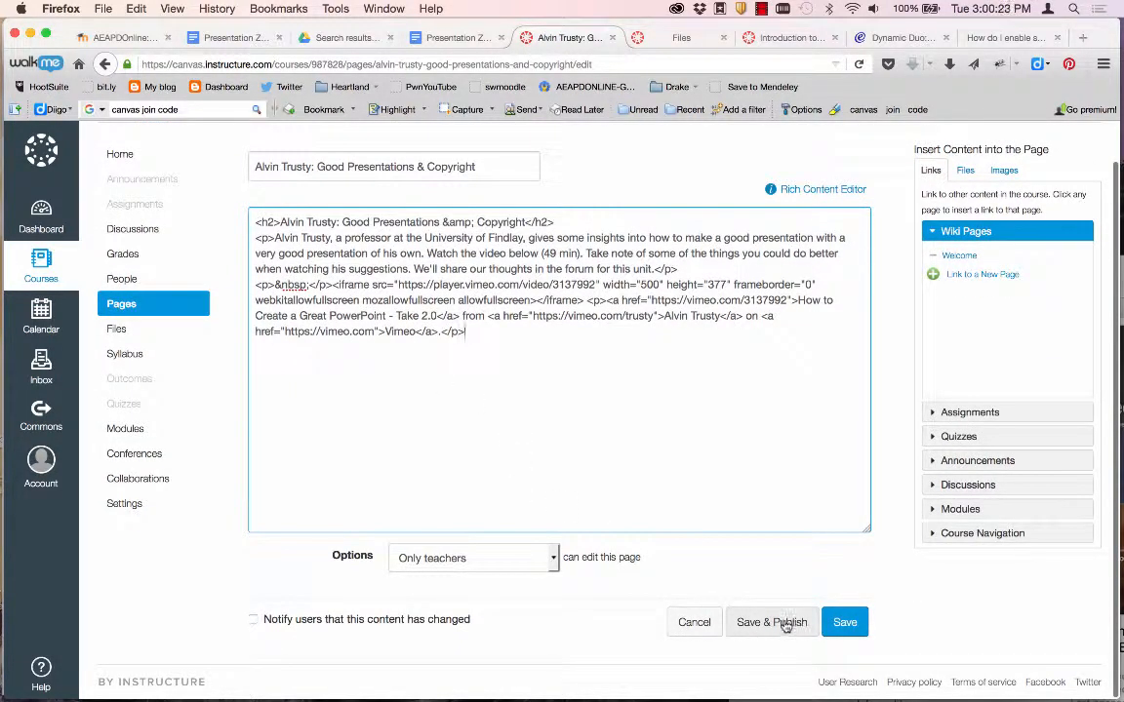
{"action": "left_click", "coordinate": [785, 622]}
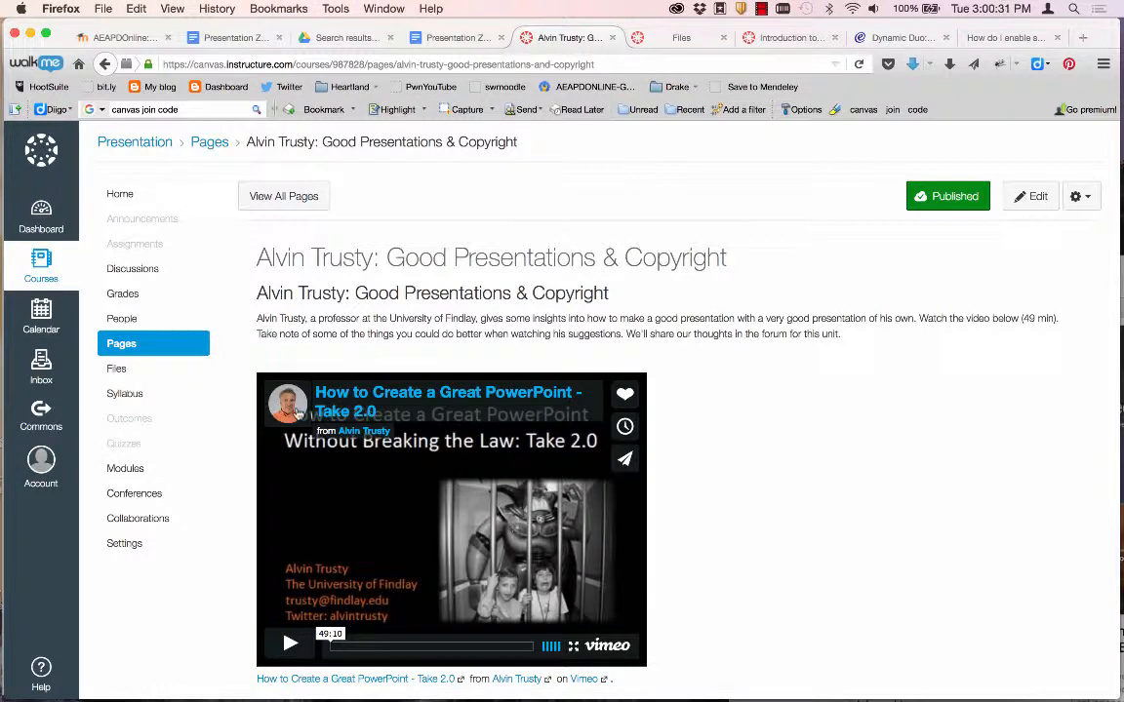
{"action": "left_click", "coordinate": [125, 197]}
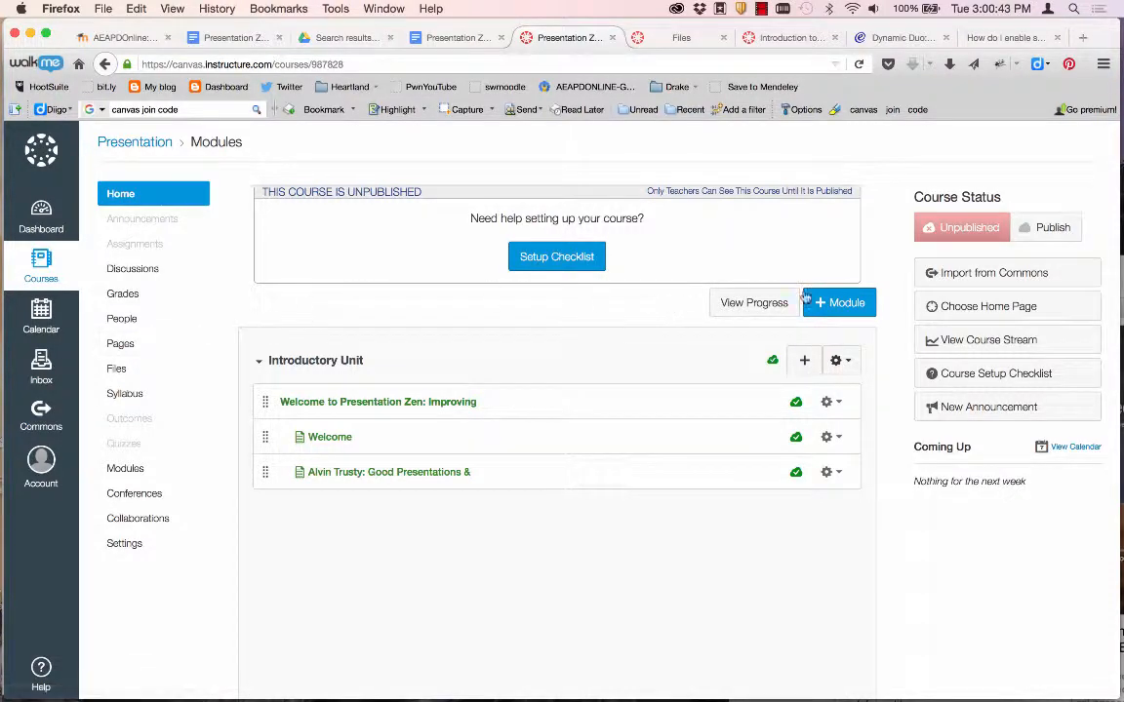
Start an External URL item in the Introductory Unit and focus its empty URL field.
{"action": "left_click", "coordinate": [958, 308]}
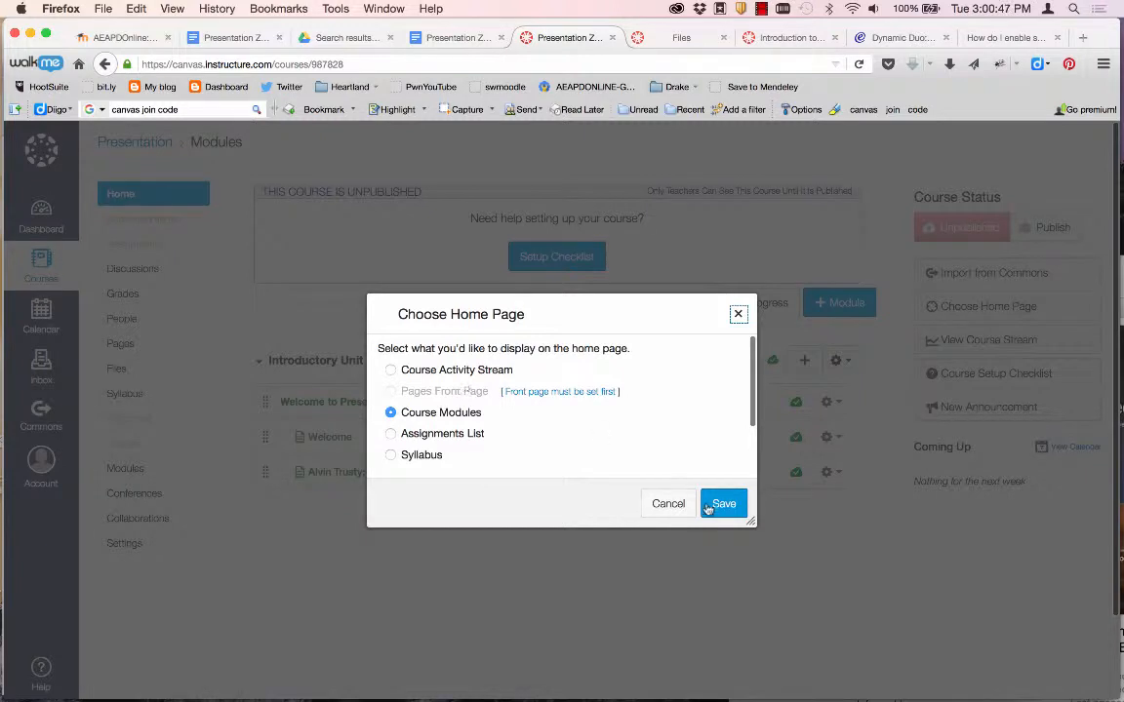
{"action": "left_click", "coordinate": [668, 507]}
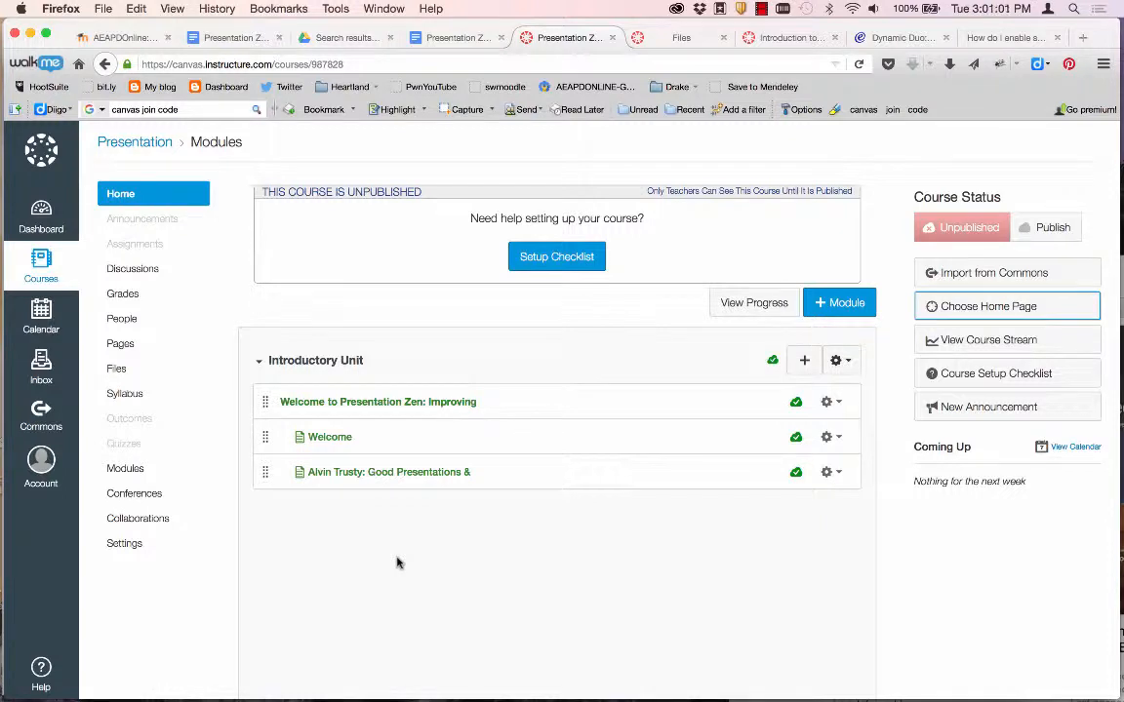
{"action": "left_click", "coordinate": [803, 363]}
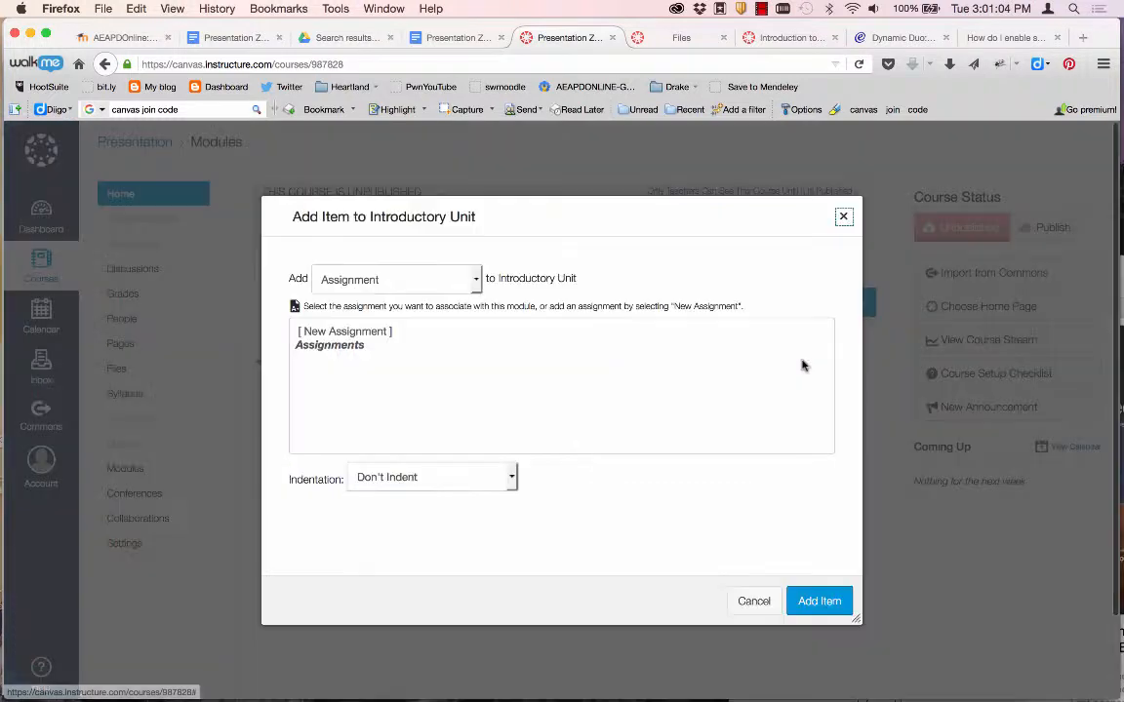
{"action": "left_click", "coordinate": [337, 279]}
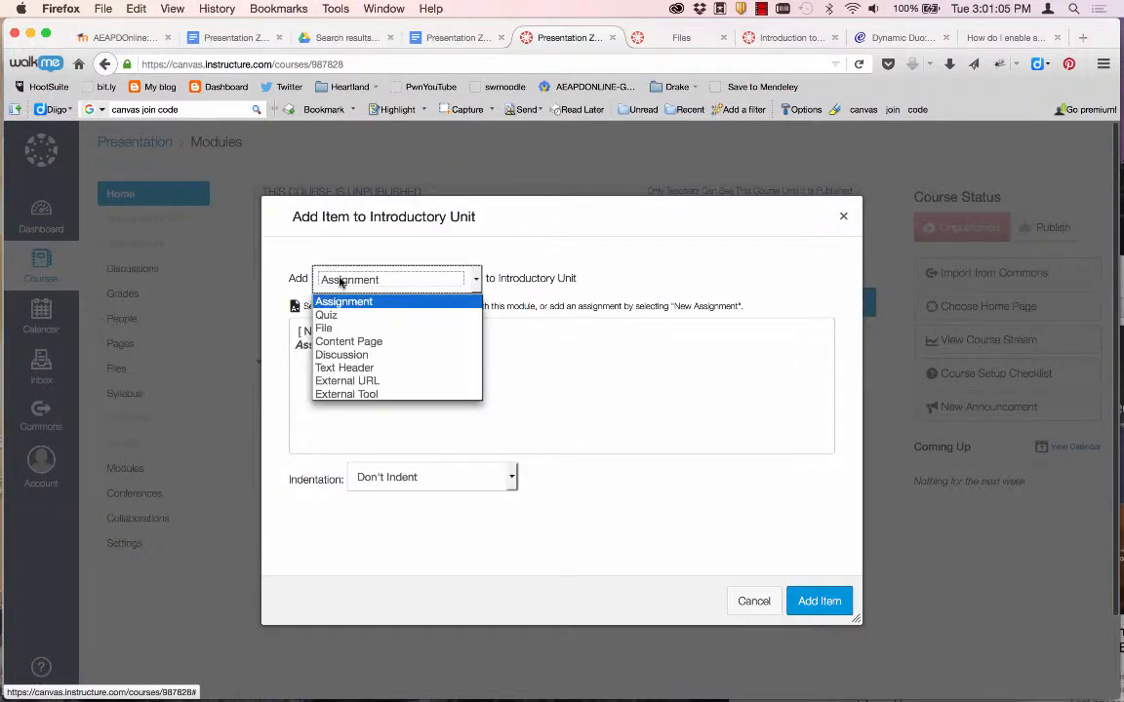
{"action": "left_click", "coordinate": [336, 381]}
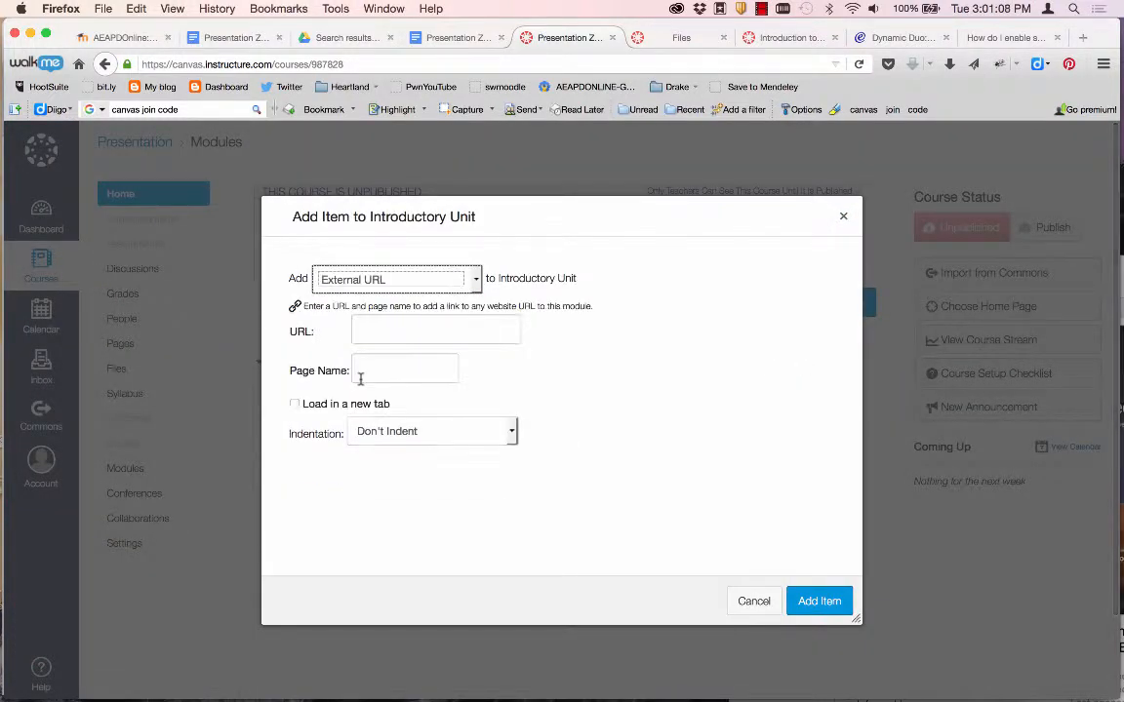
{"action": "left_click", "coordinate": [383, 328]}
{"action": "key", "text": "super+Tab"}
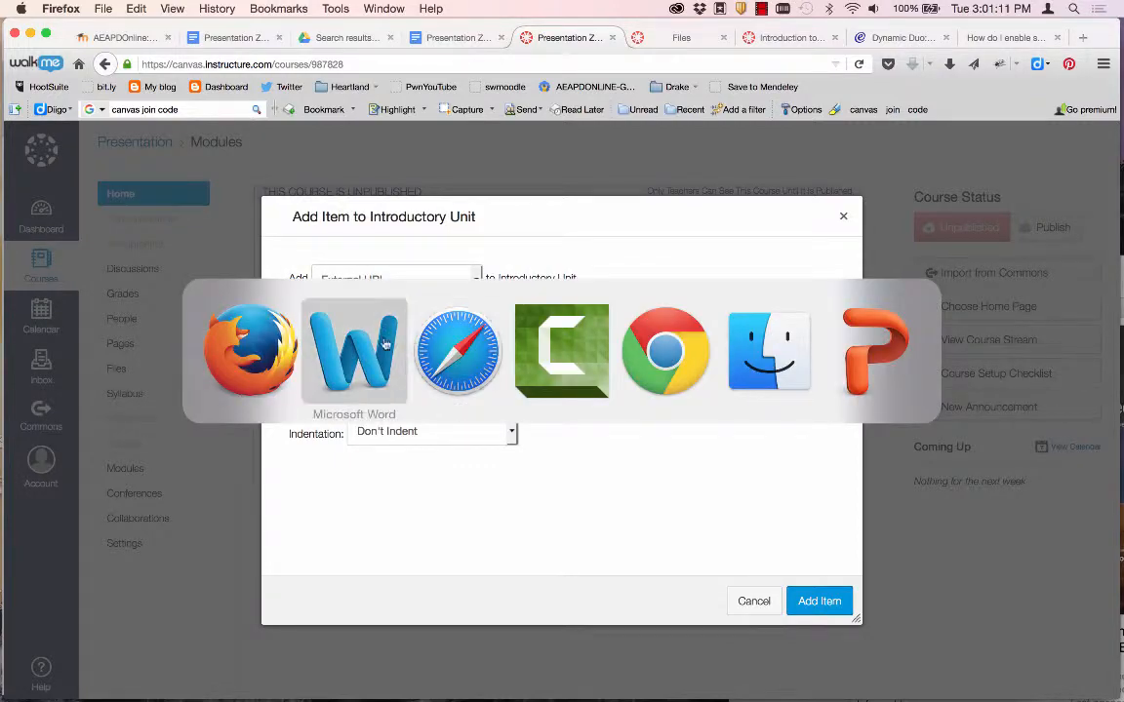
Copy the SoftChalk lesson URL from the Word document into the Canvas URL field.
{"action": "scroll", "coordinate": [400, 338], "scroll_direction": "up", "scroll_amount": 5}
{"action": "scroll", "coordinate": [400, 338], "scroll_direction": "up", "scroll_amount": 10}
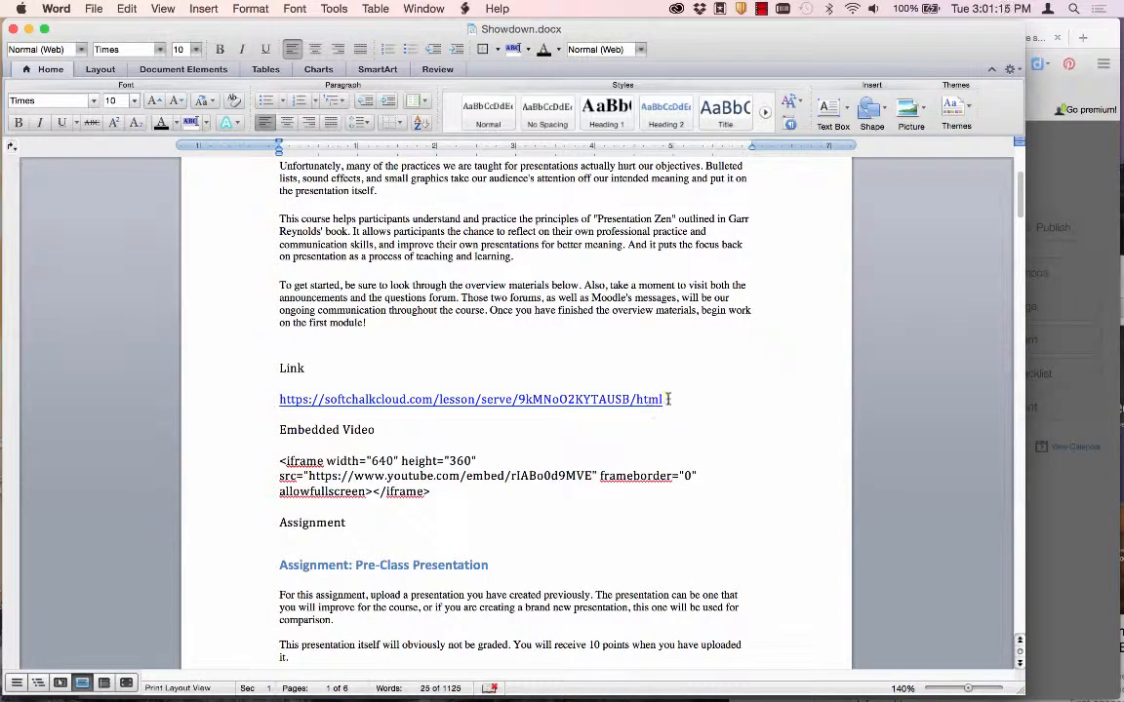
{"action": "left_click_drag", "start_coordinate": [663, 399], "coordinate": [290, 401]}
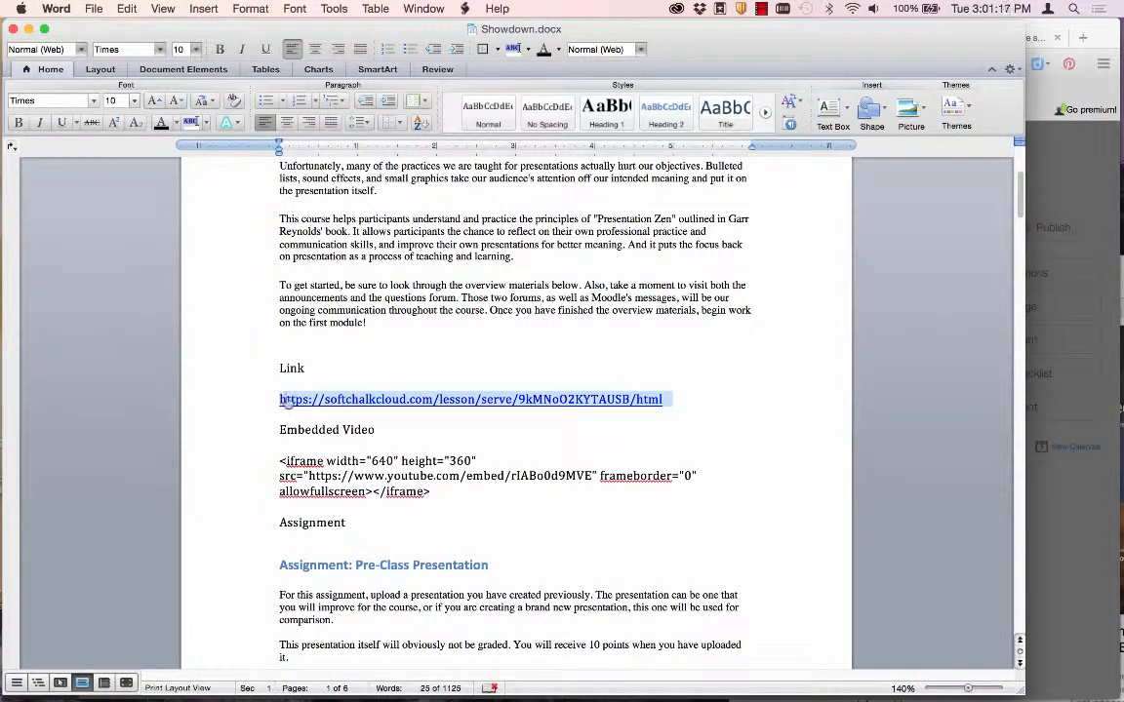
{"action": "key", "text": "super+c"}
{"action": "key", "text": "super+Tab"}
{"action": "key", "text": "super+v"}
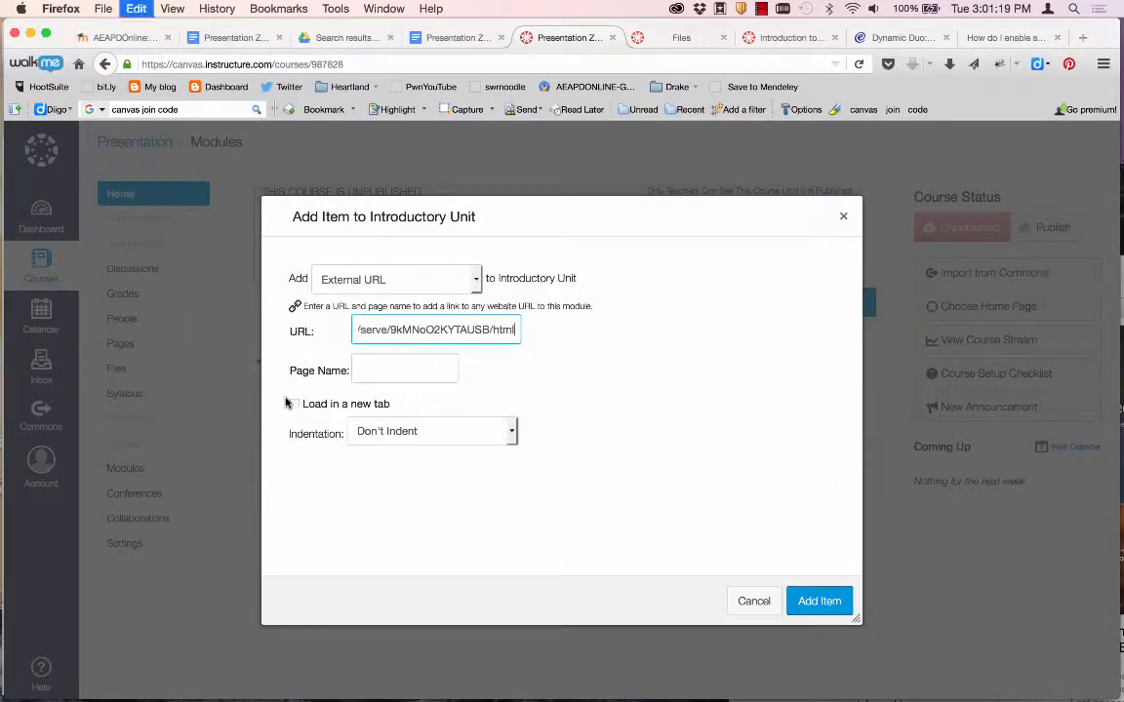
Name the link 'Presentation Zen: One Person's Journey', indent it two levels, and add it.
{"action": "key", "text": "Tab"}
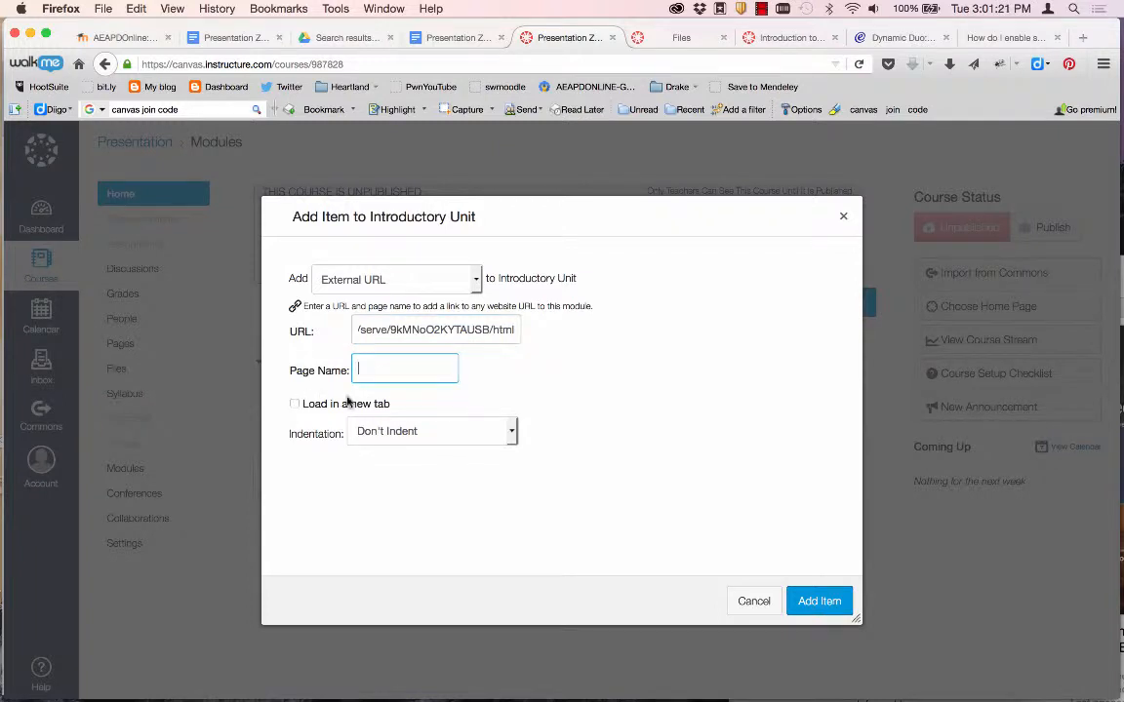
{"action": "type", "text": "Pre"}
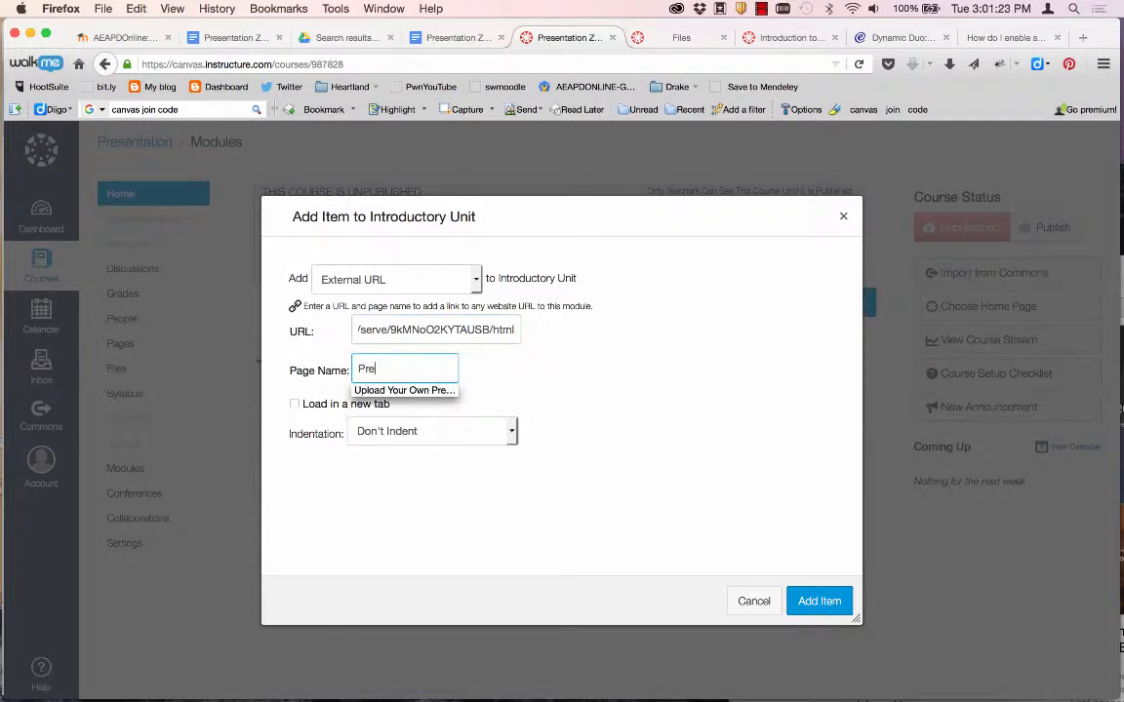
{"action": "type", "text": "sentation Zen:"}
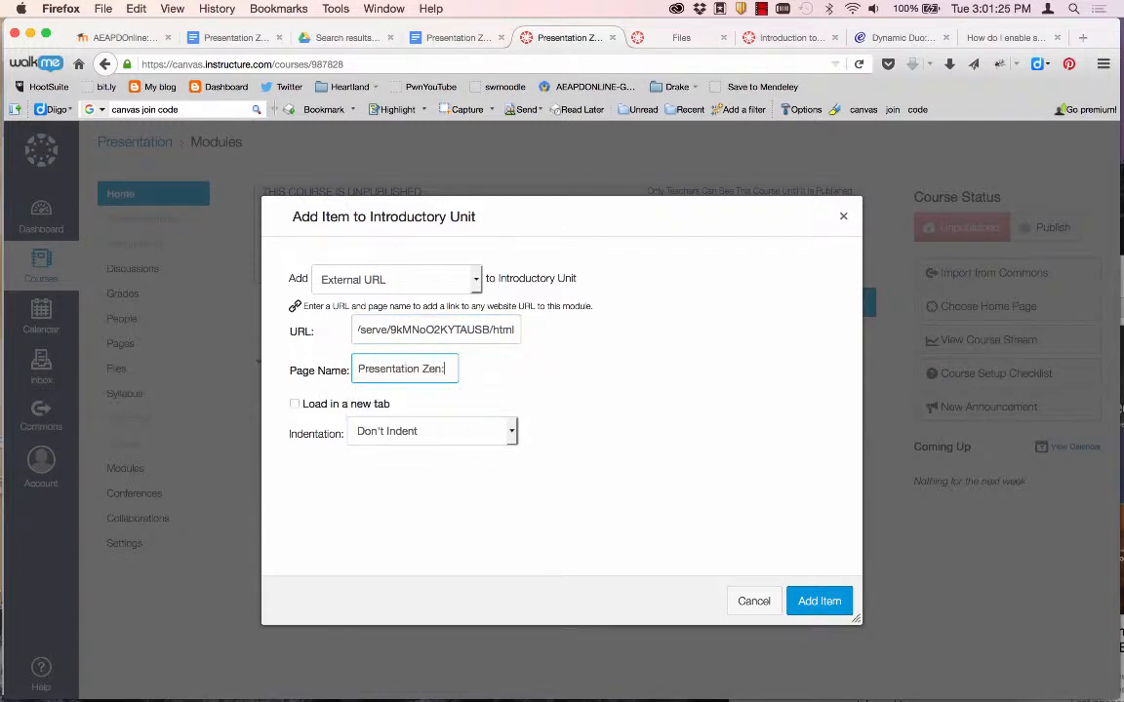
{"action": "type", "text": " One Person's "}
{"action": "type", "text": "Journey"}
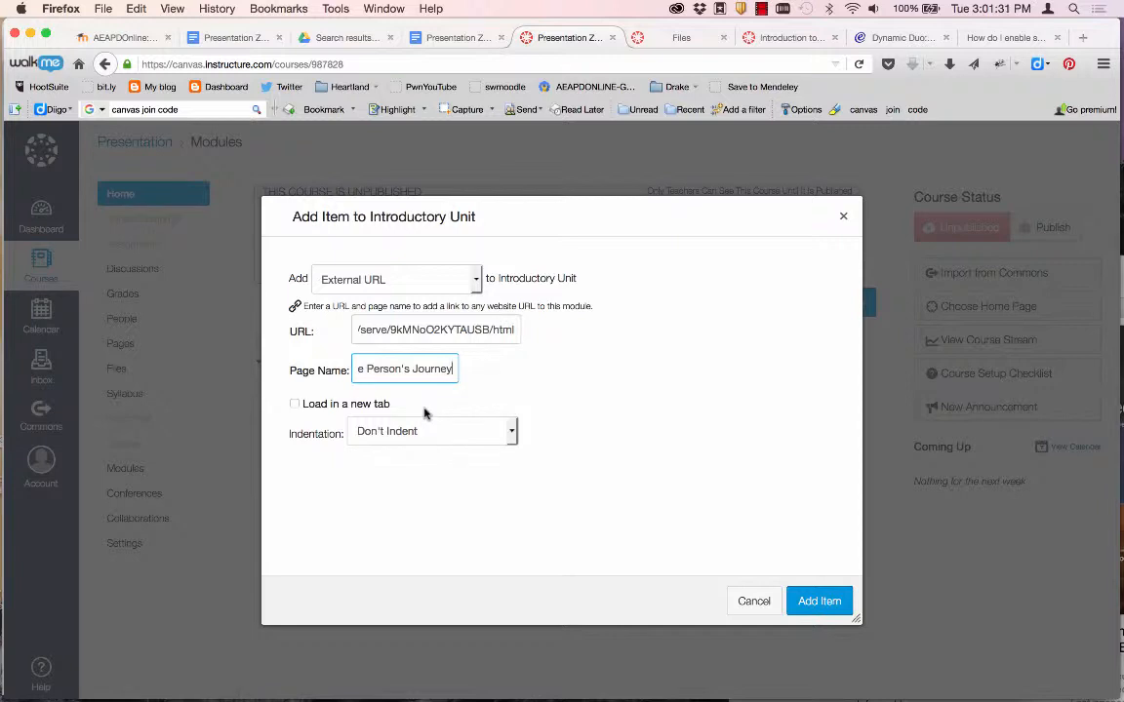
{"action": "left_click", "coordinate": [365, 430]}
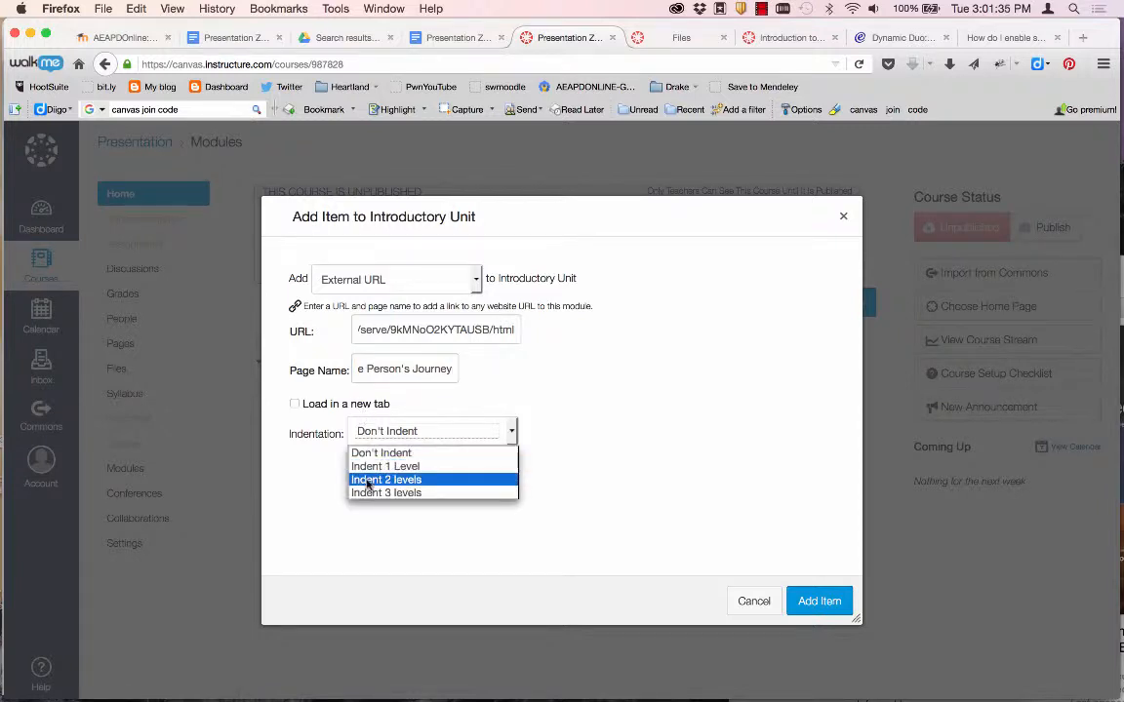
{"action": "left_click", "coordinate": [369, 469]}
{"action": "left_click", "coordinate": [820, 601]}
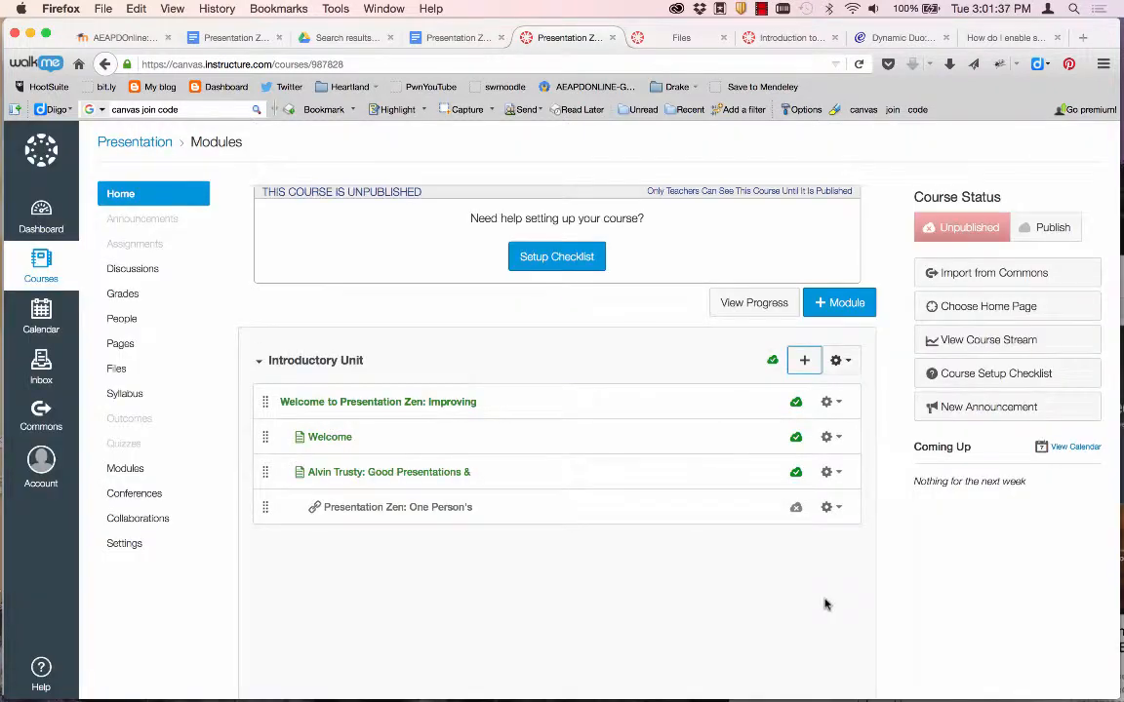
Publish the Presentation Zen link item and preview it before returning to the modules.
{"action": "left_click", "coordinate": [796, 509]}
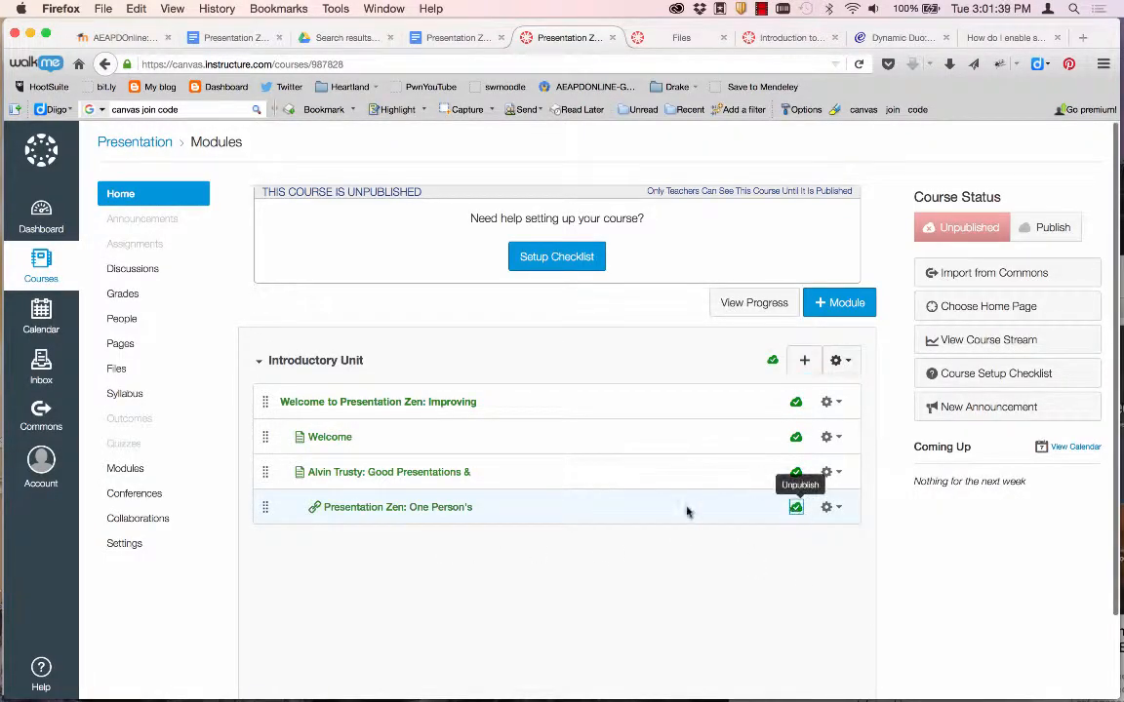
{"action": "left_click", "coordinate": [435, 508]}
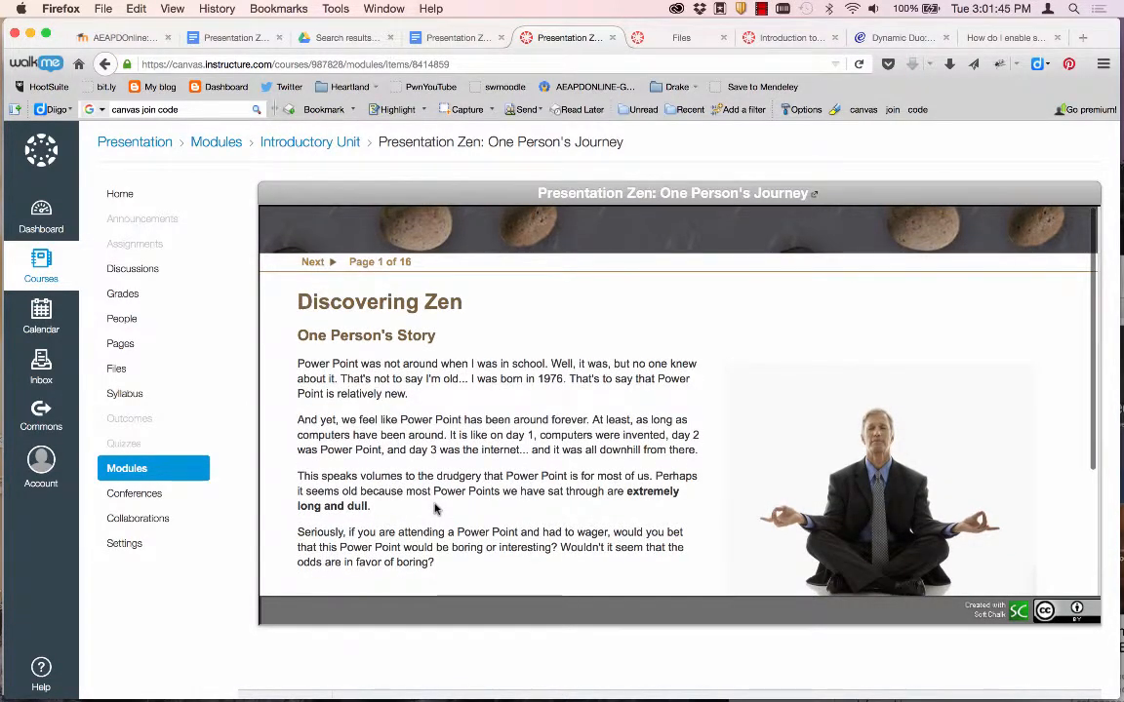
{"action": "left_click", "coordinate": [122, 196]}
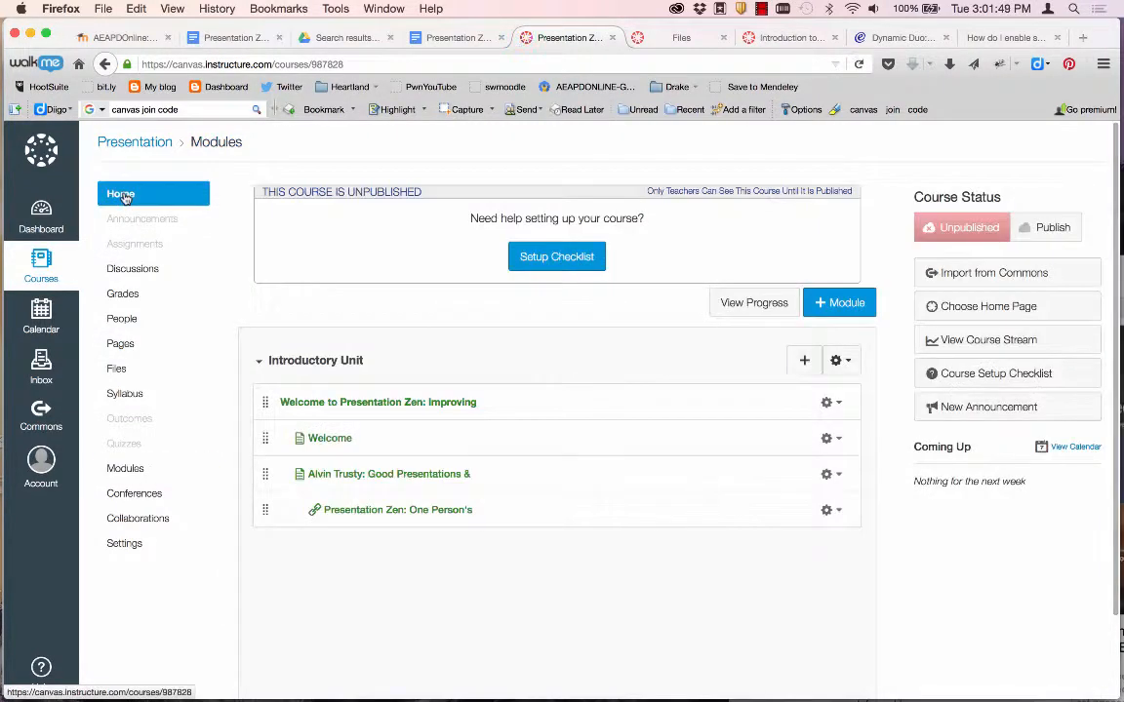
Set the Presentation Zen link to load in a new tab, then launch the lesson.
{"action": "left_click", "coordinate": [830, 508]}
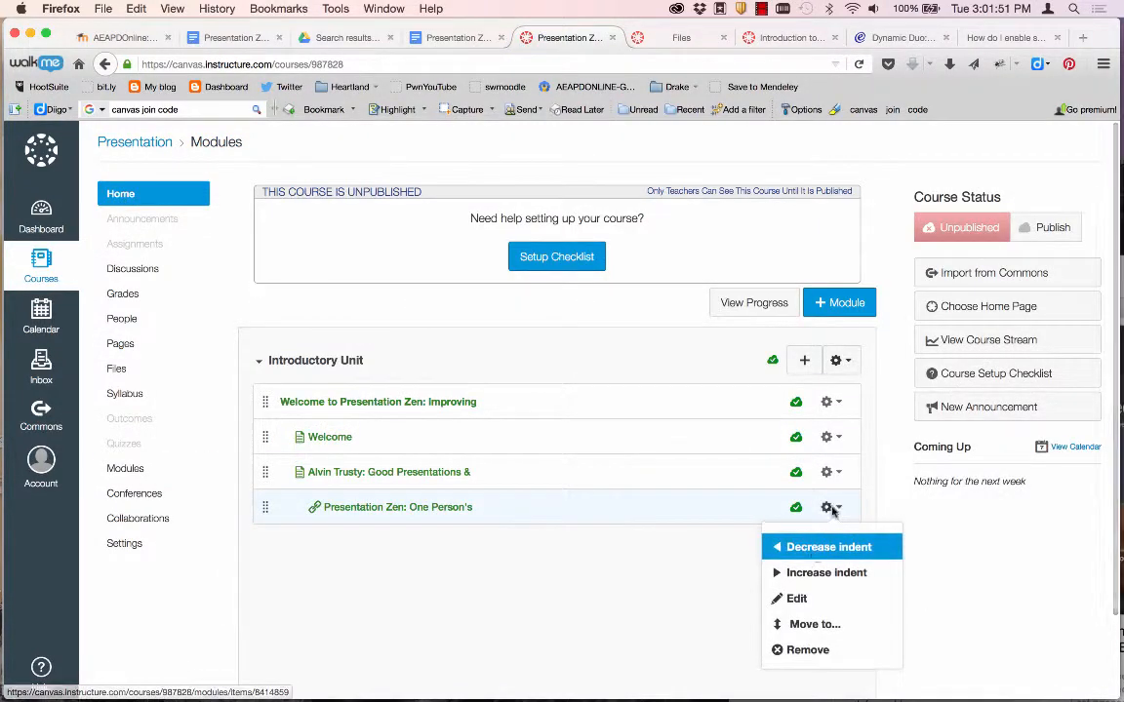
{"action": "left_click", "coordinate": [796, 599]}
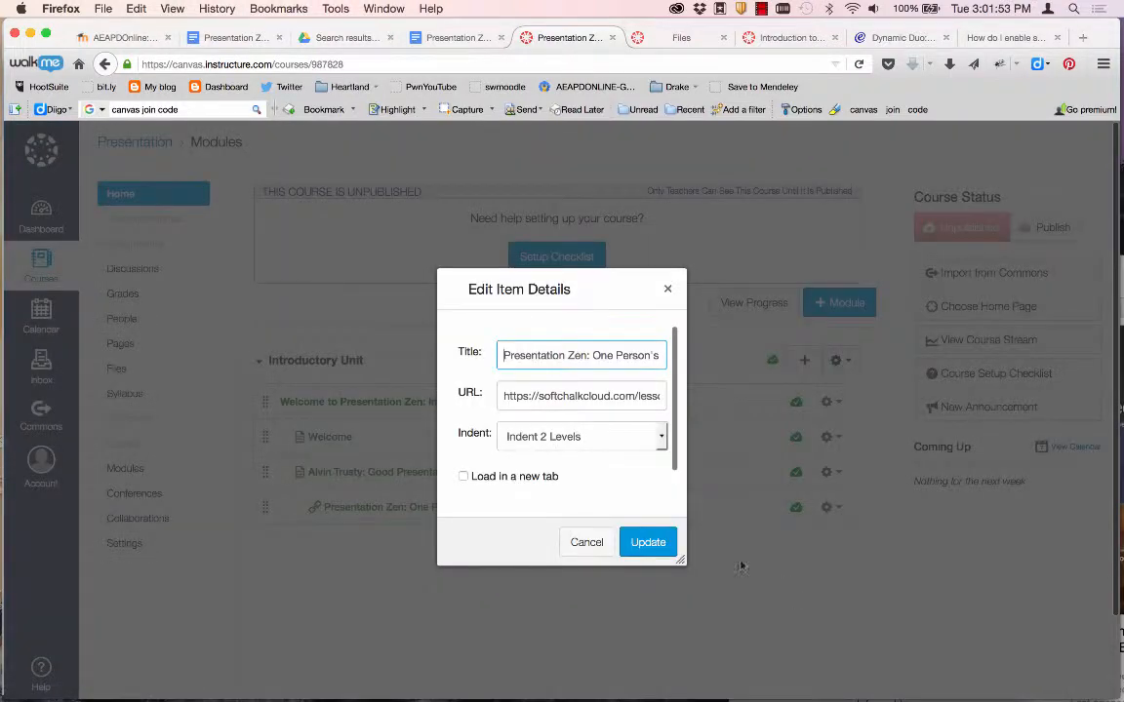
{"action": "left_click", "coordinate": [501, 478]}
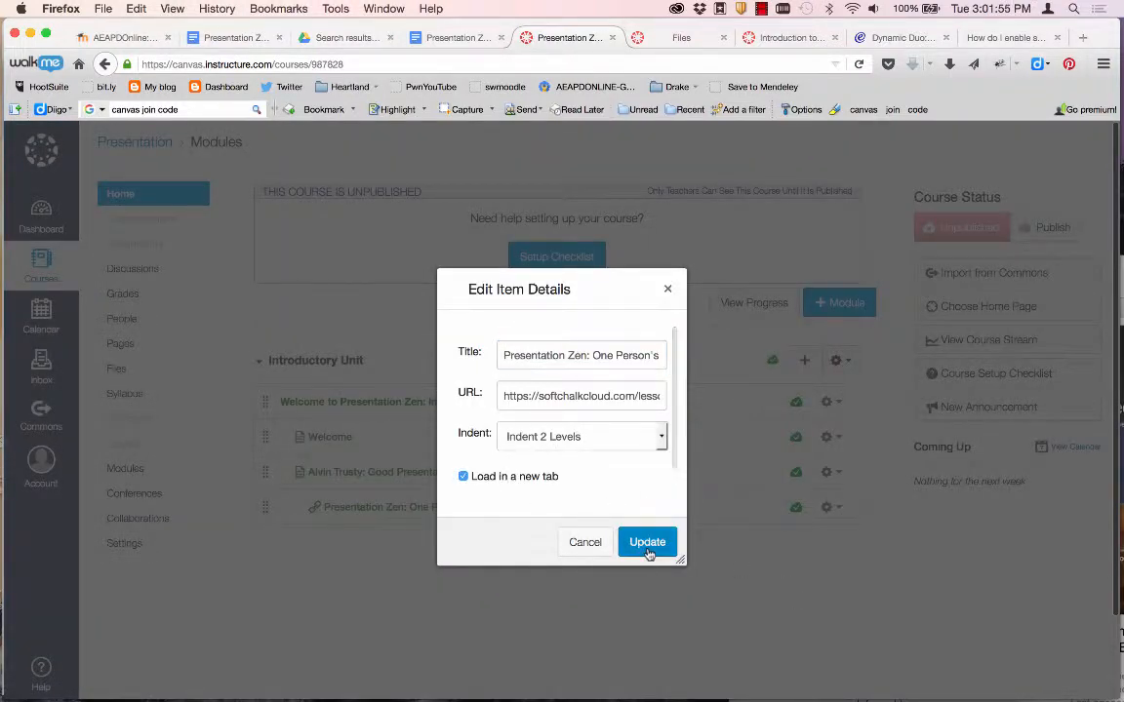
{"action": "left_click", "coordinate": [647, 544]}
{"action": "left_click", "coordinate": [420, 507]}
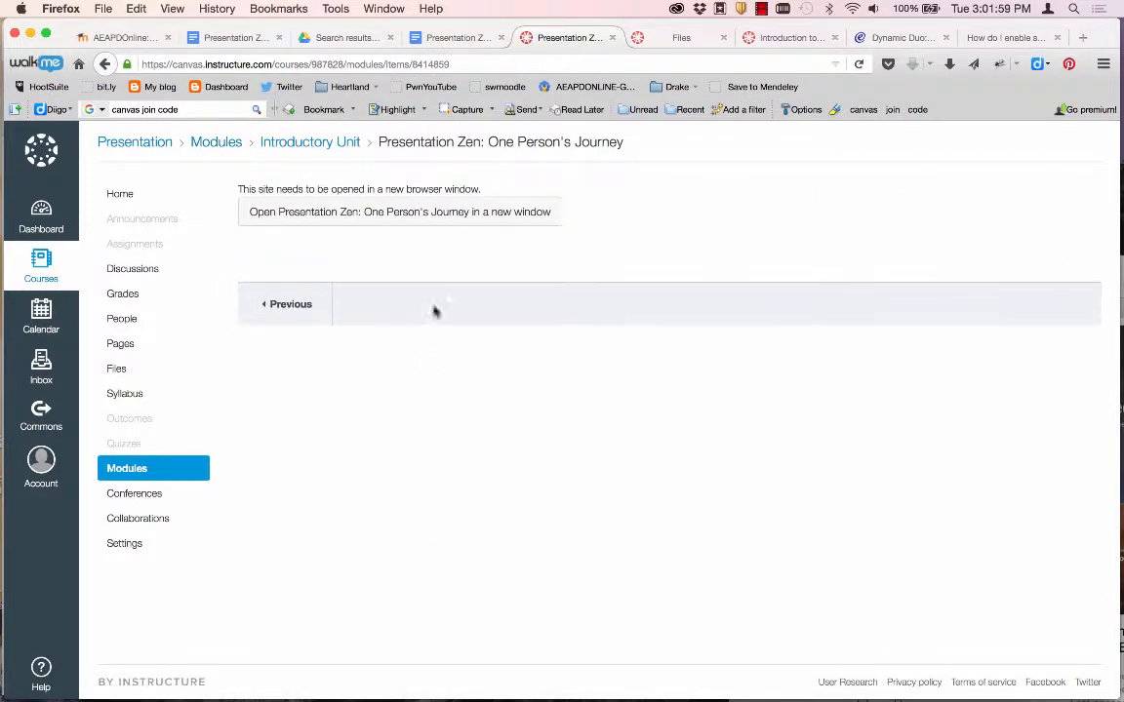
{"action": "left_click", "coordinate": [452, 228]}
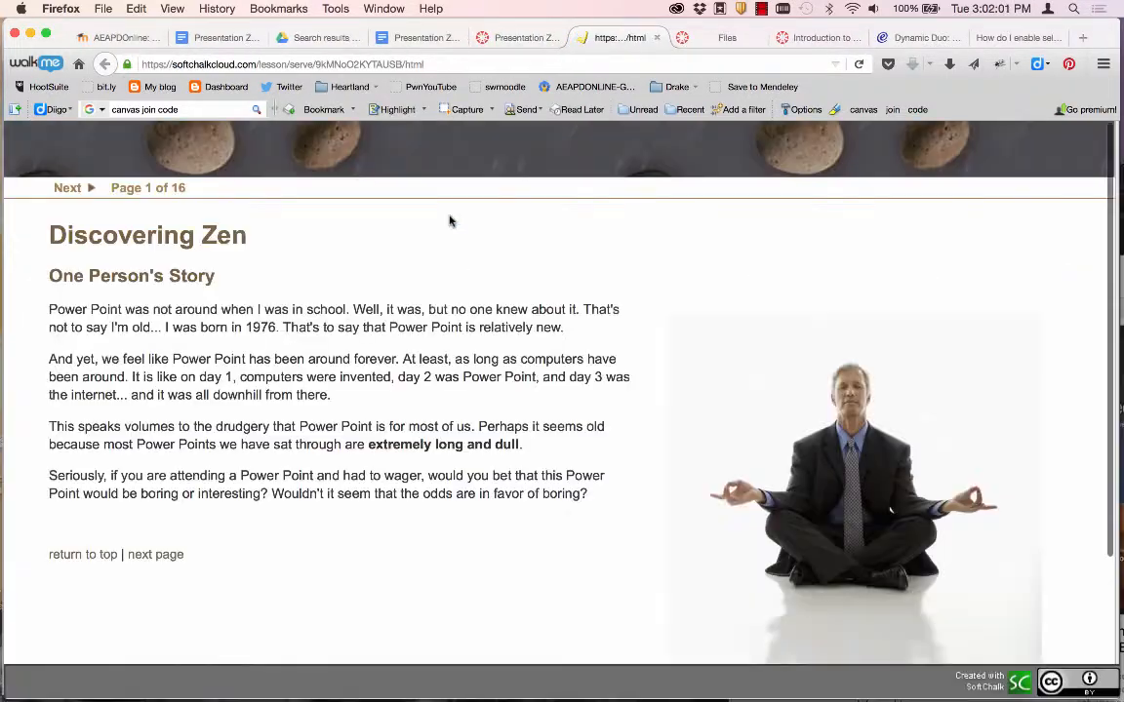
Close the SoftChalk lesson tab to get back to the Canvas Modules page.
{"action": "key", "text": "super+w"}
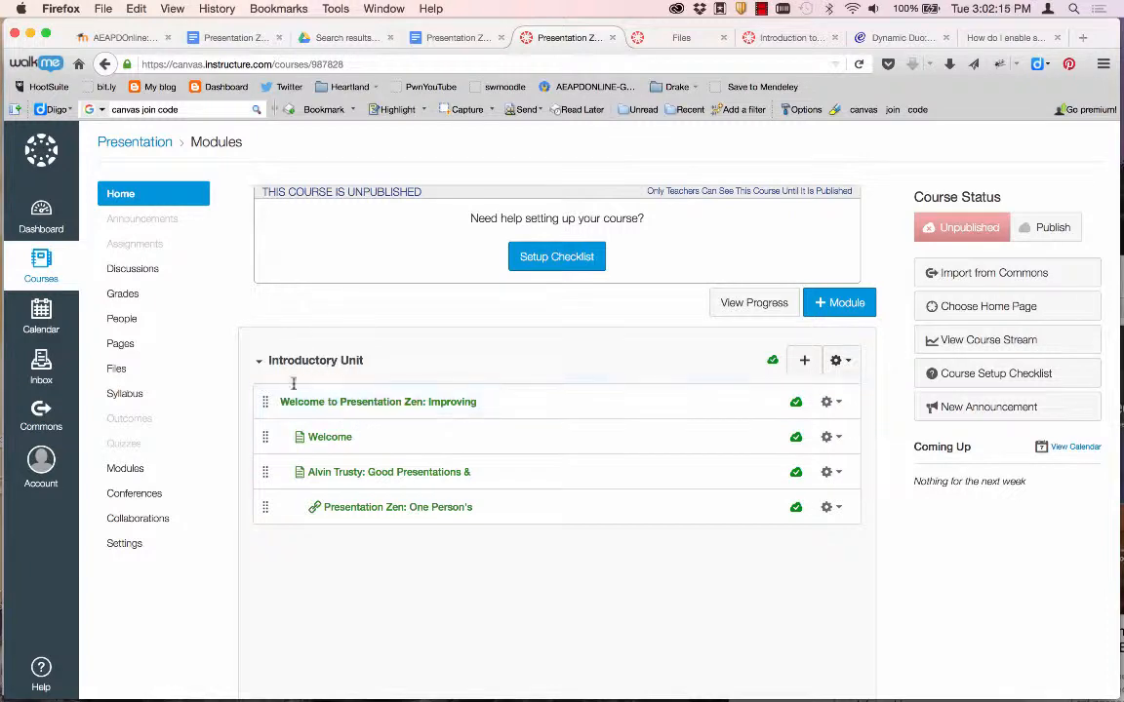
{"action": "left_click", "coordinate": [330, 438]}
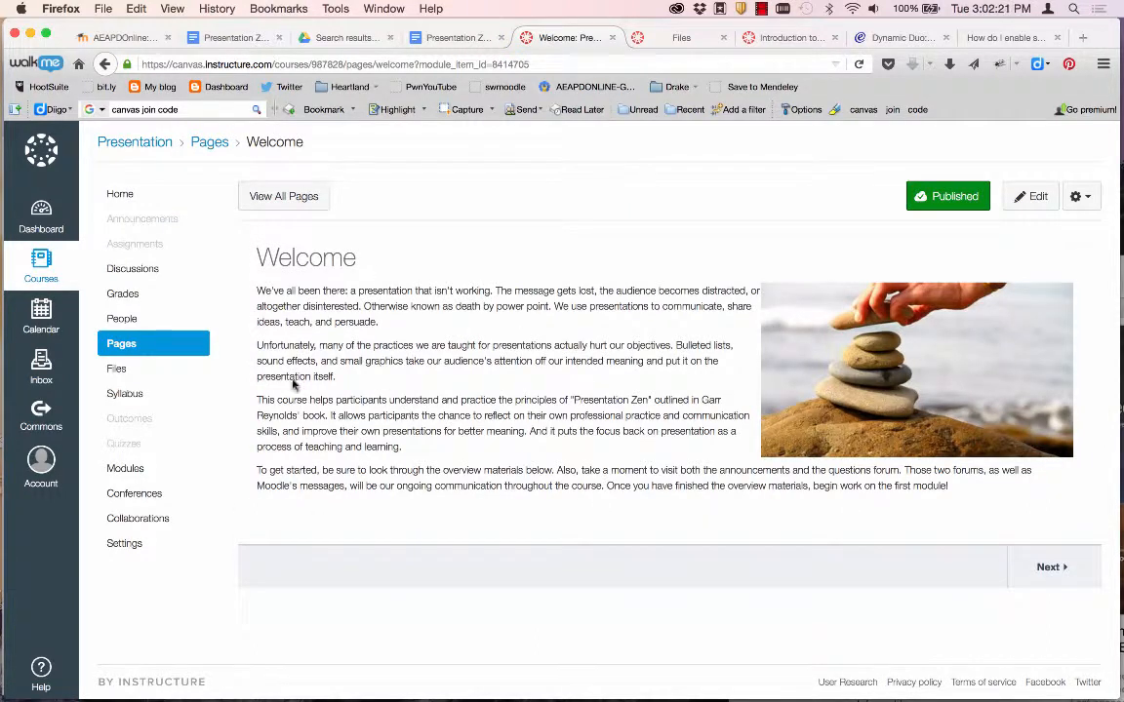
{"action": "left_click", "coordinate": [121, 343]}
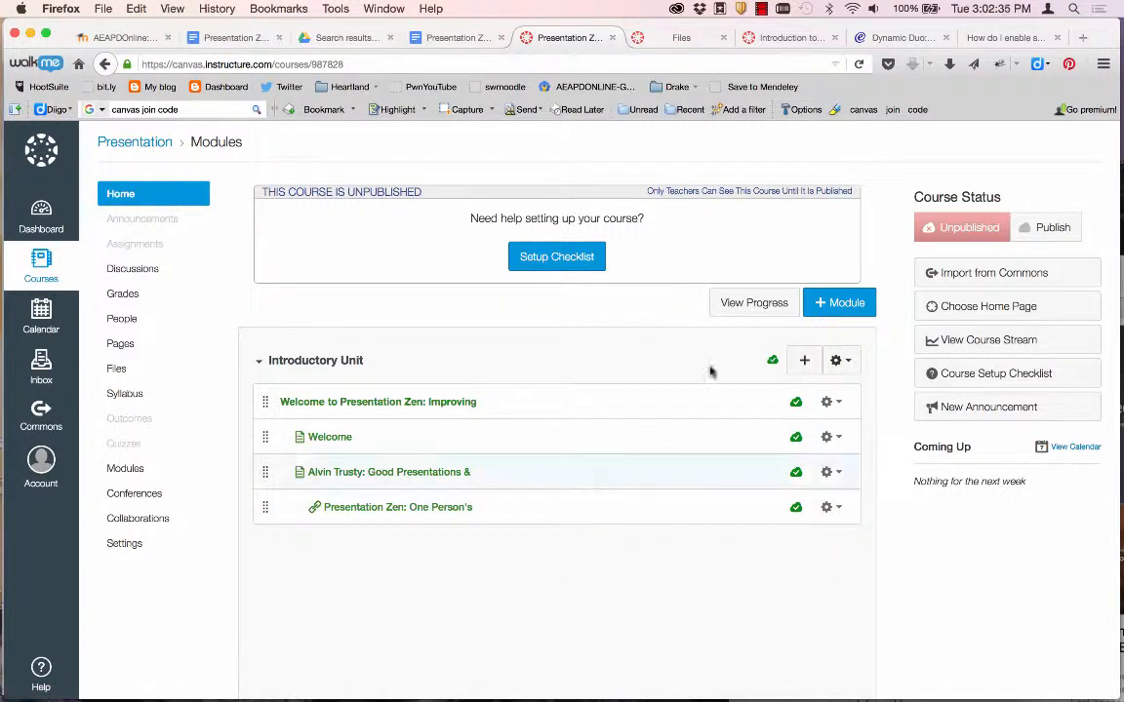
{"action": "left_click", "coordinate": [804, 363]}
Upload The Naked Presenter PDF to course files and add it as an indented module item.
{"action": "left_click", "coordinate": [336, 279]}
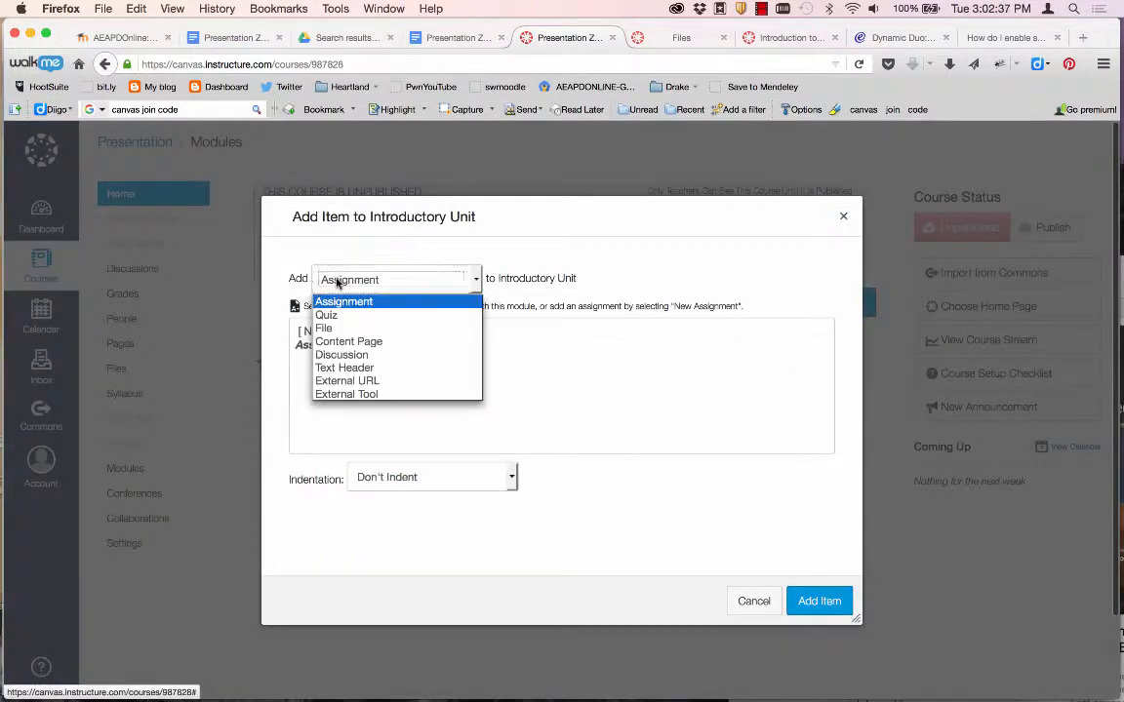
{"action": "left_click", "coordinate": [327, 332]}
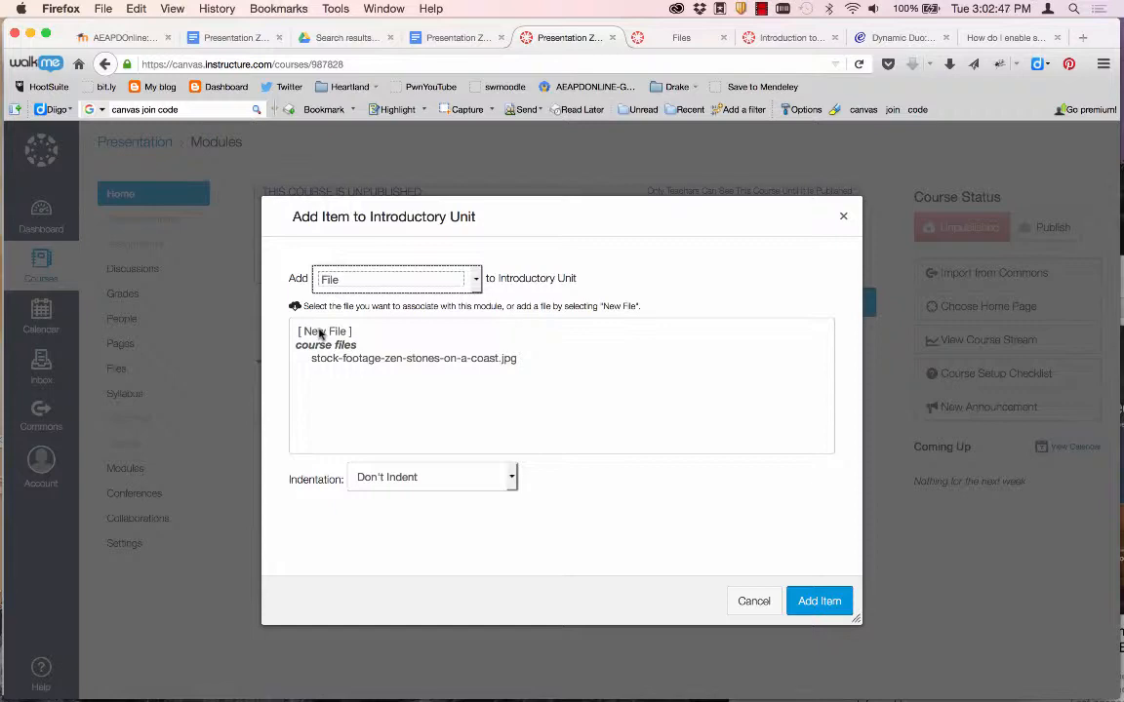
{"action": "left_click", "coordinate": [320, 334]}
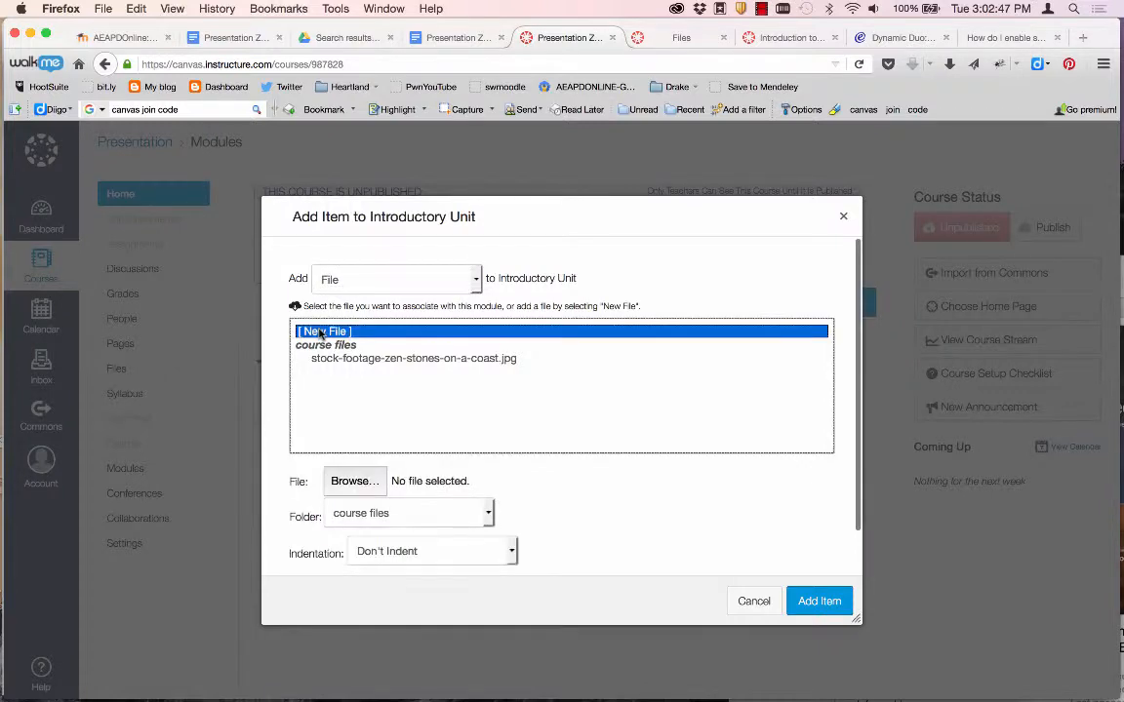
{"action": "left_click", "coordinate": [366, 483]}
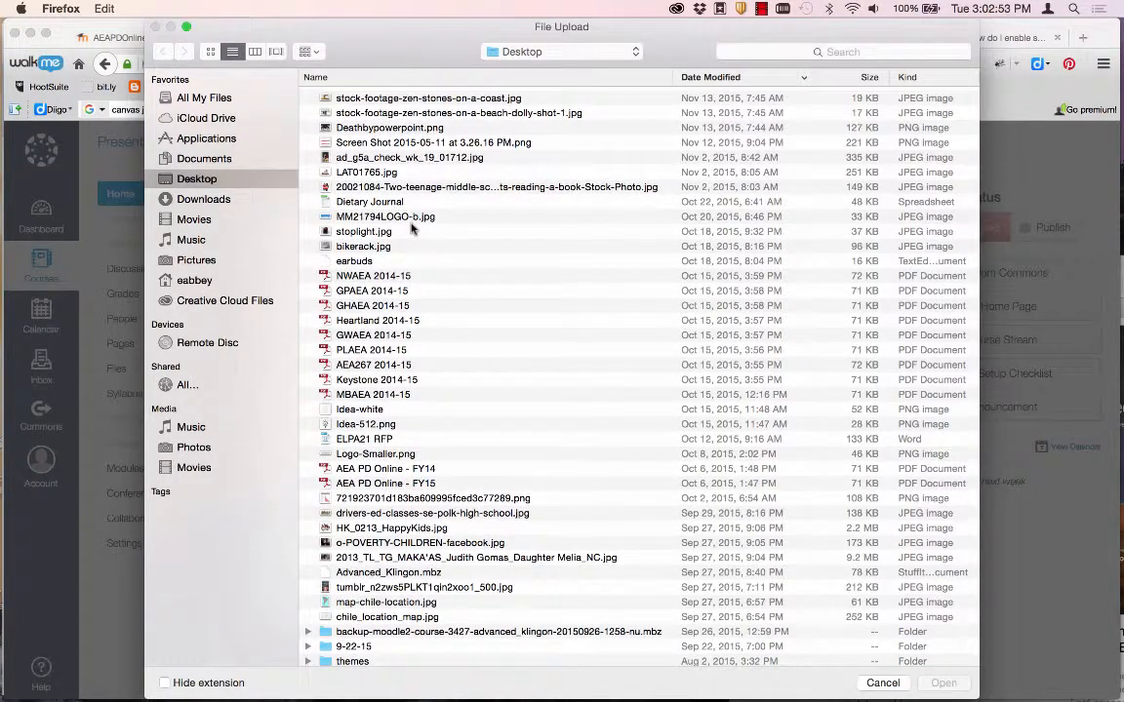
{"action": "scroll", "coordinate": [376, 506], "scroll_direction": "down", "scroll_amount": 3}
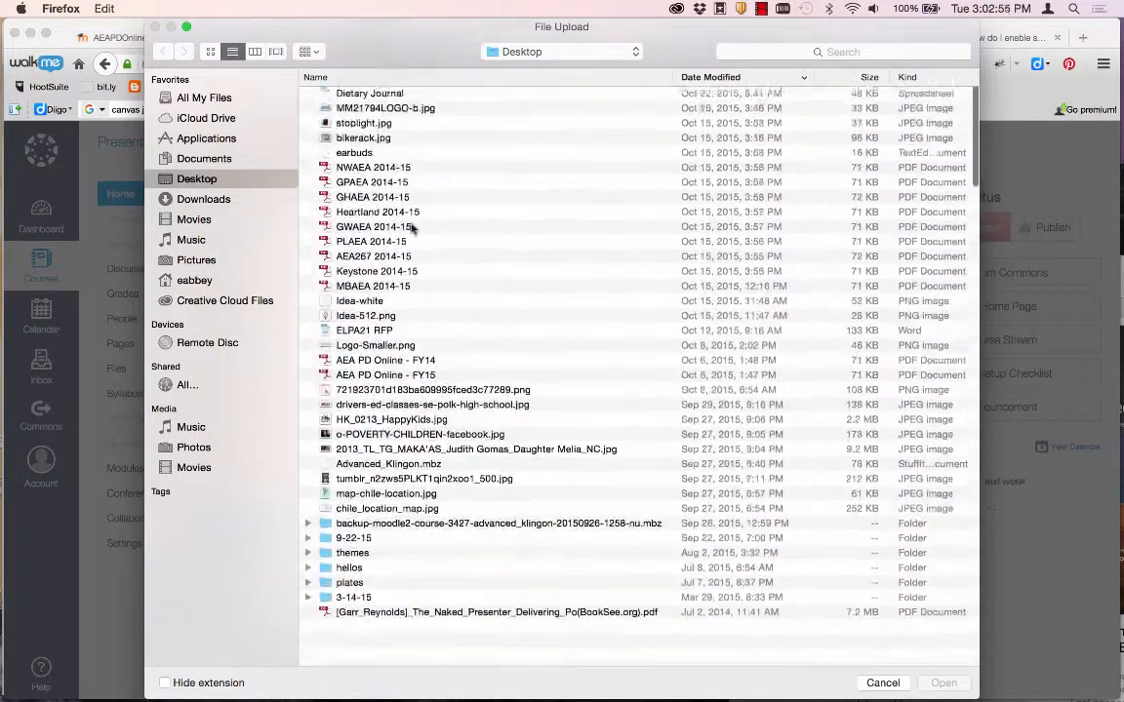
{"action": "double_click", "coordinate": [381, 661]}
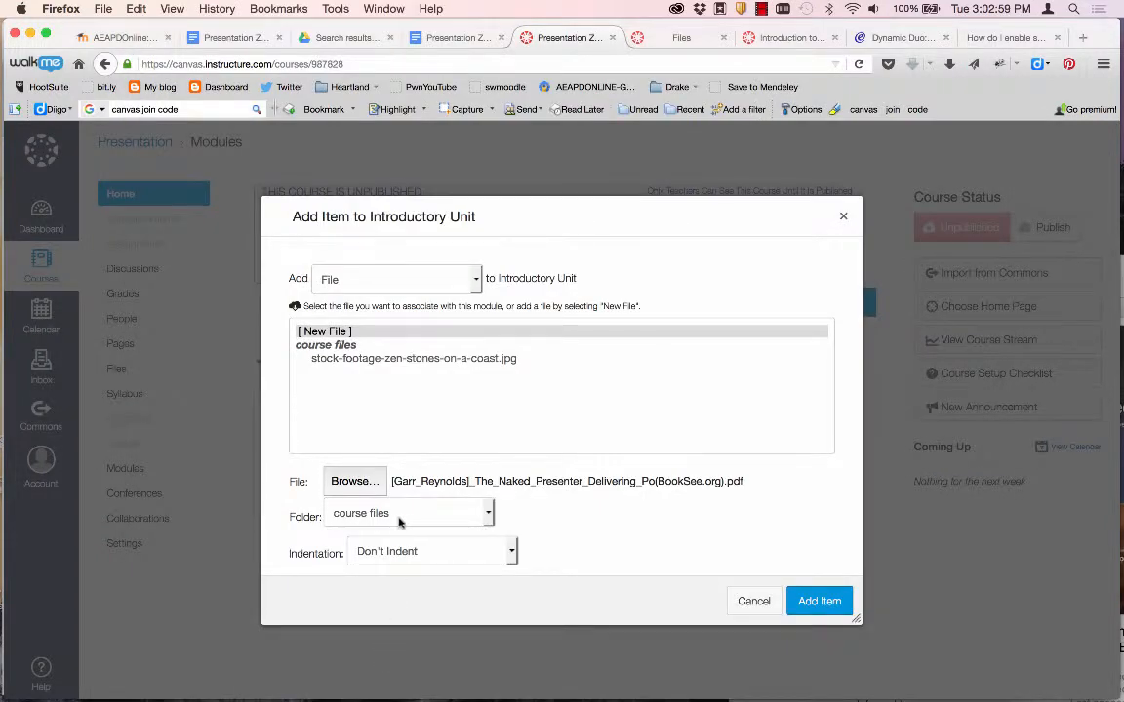
{"action": "left_click", "coordinate": [430, 516]}
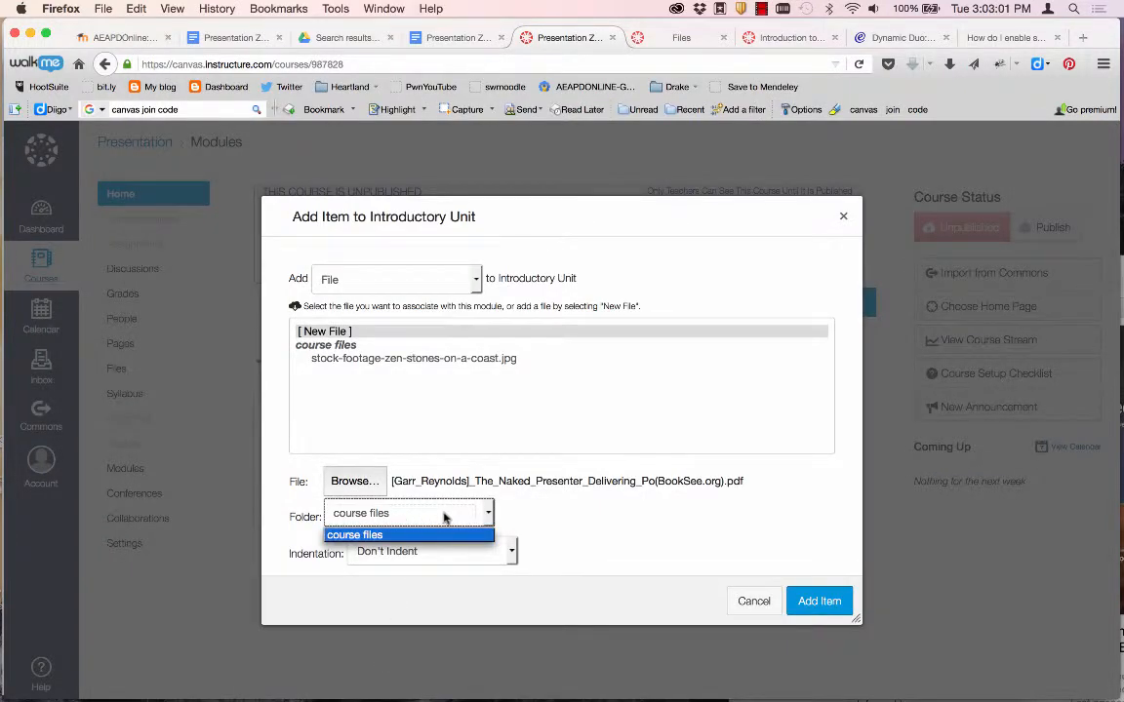
{"action": "left_click", "coordinate": [573, 527]}
{"action": "left_click", "coordinate": [496, 553]}
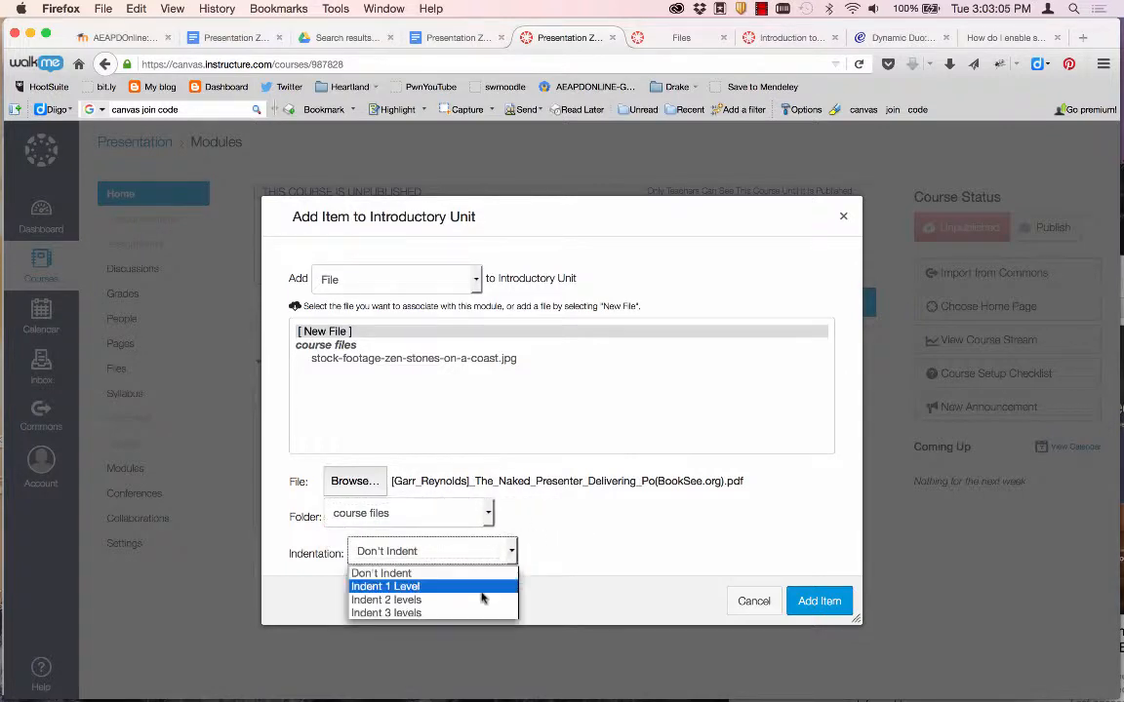
{"action": "left_click", "coordinate": [499, 610]}
{"action": "left_click", "coordinate": [818, 601]}
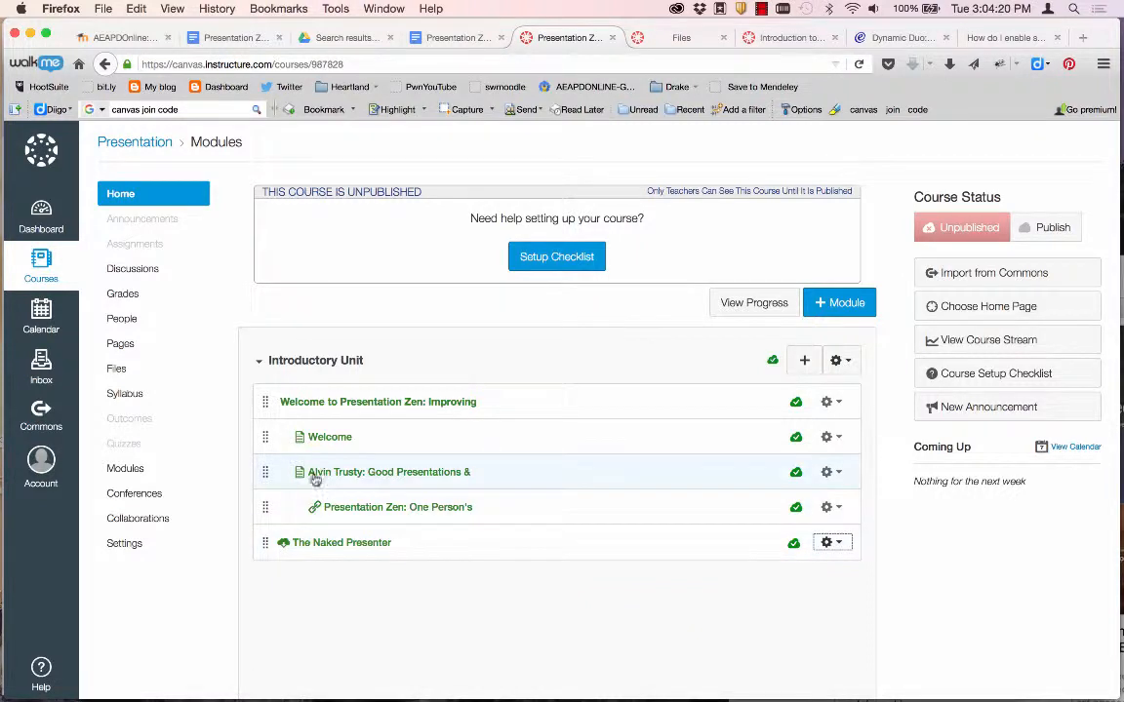
Open The Naked Presenter file page, download the PDF, and scroll through its preview.
{"action": "left_click", "coordinate": [310, 543]}
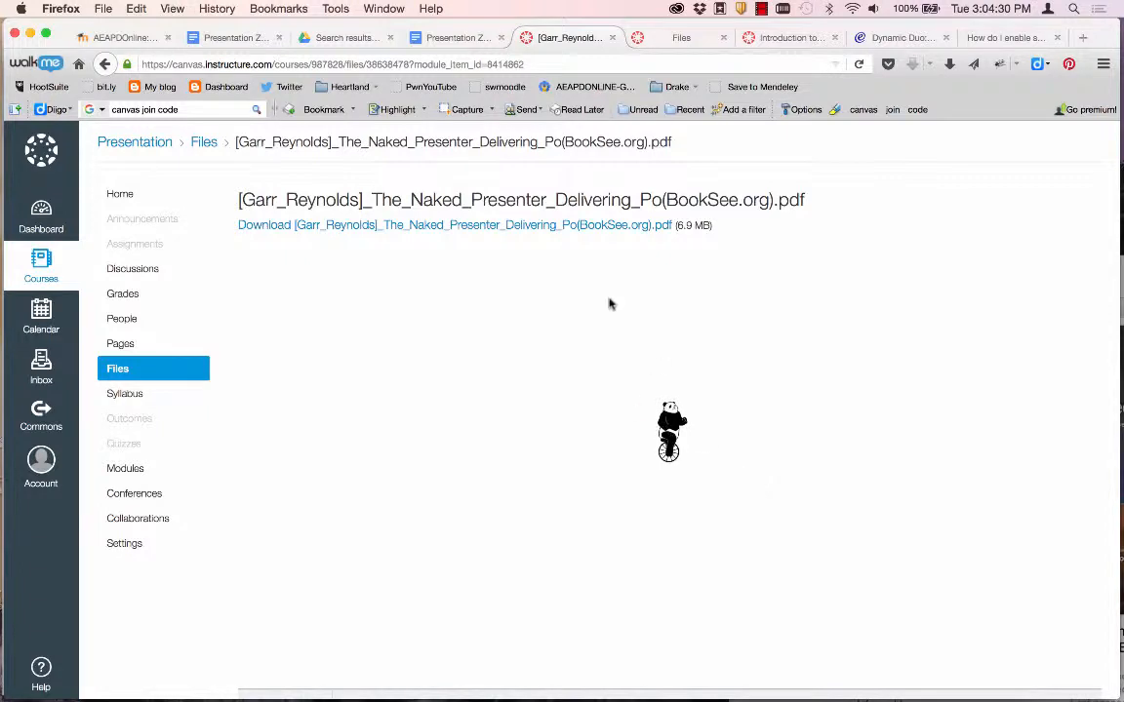
{"action": "left_click", "coordinate": [563, 227]}
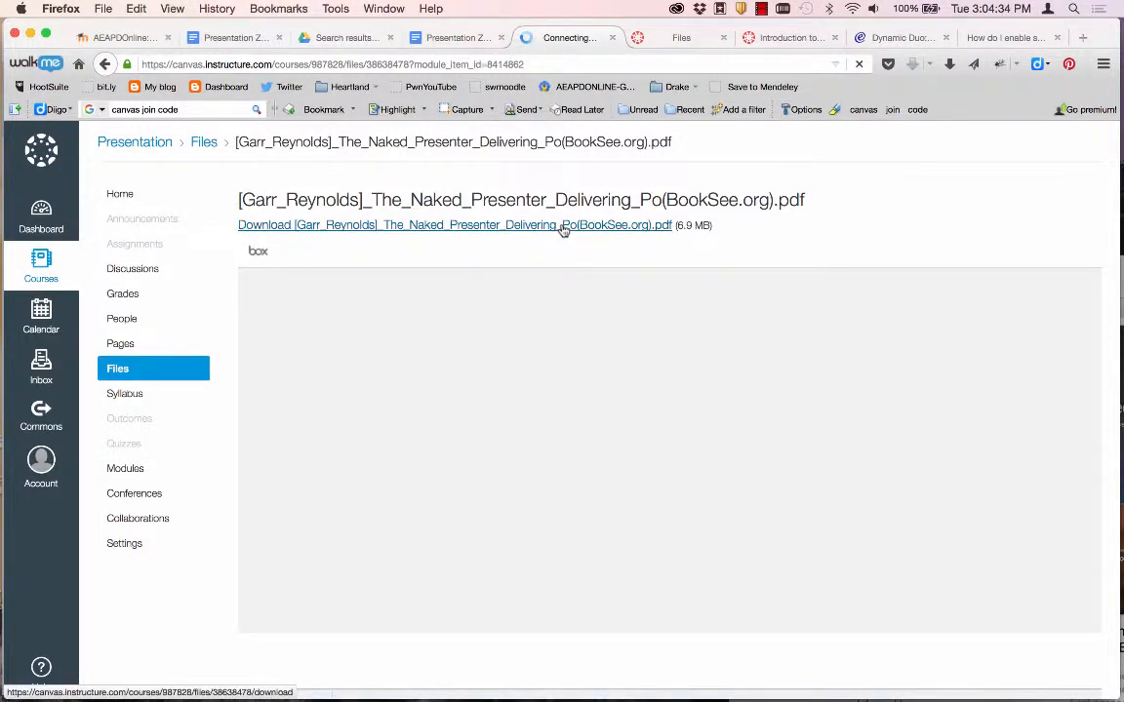
{"action": "scroll", "coordinate": [581, 430], "scroll_direction": "down", "scroll_amount": 4}
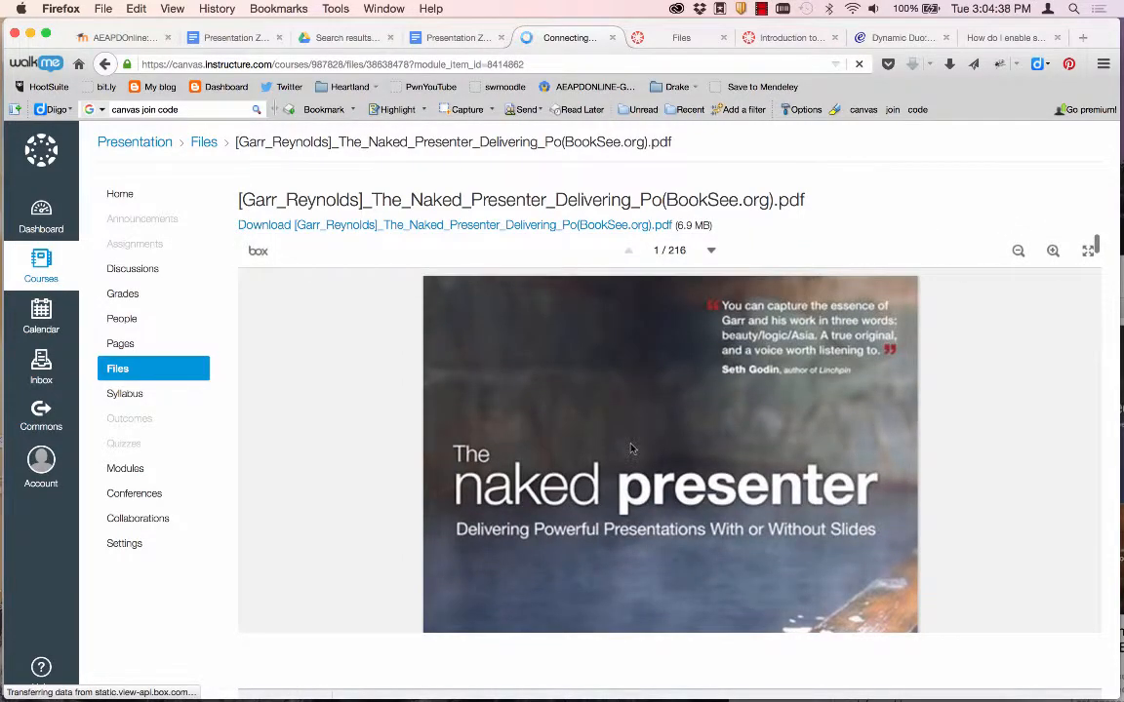
{"action": "scroll", "coordinate": [631, 449], "scroll_direction": "down", "scroll_amount": 15}
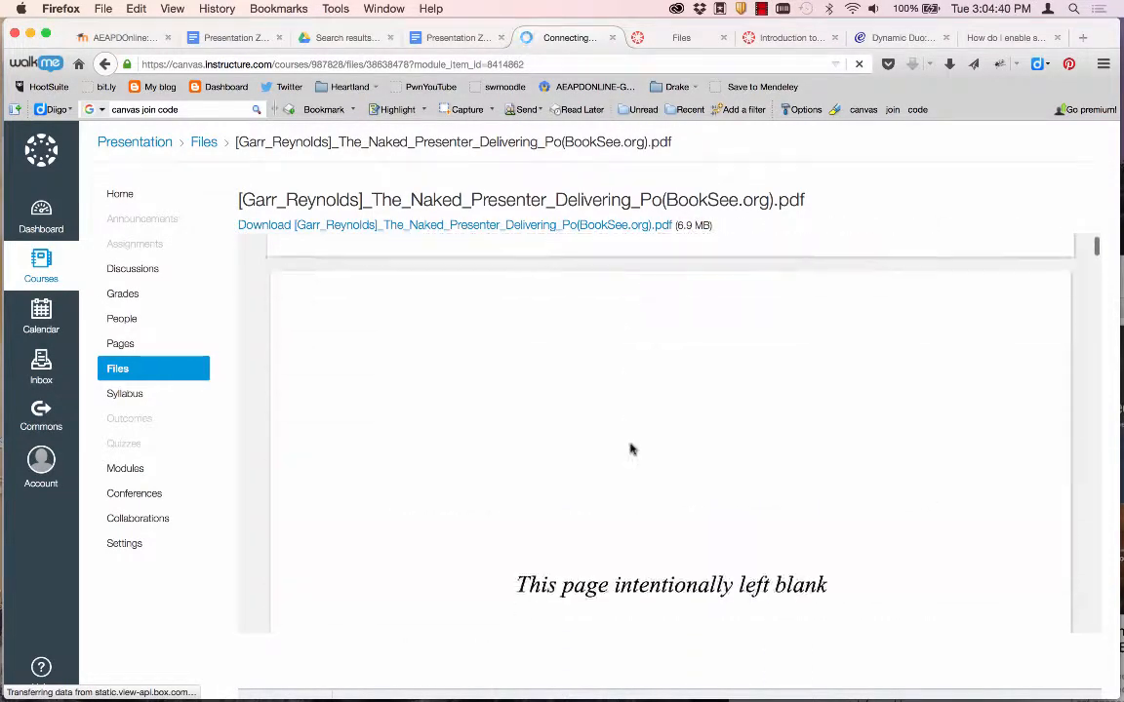
{"action": "scroll", "coordinate": [630, 448], "scroll_direction": "down", "scroll_amount": 10}
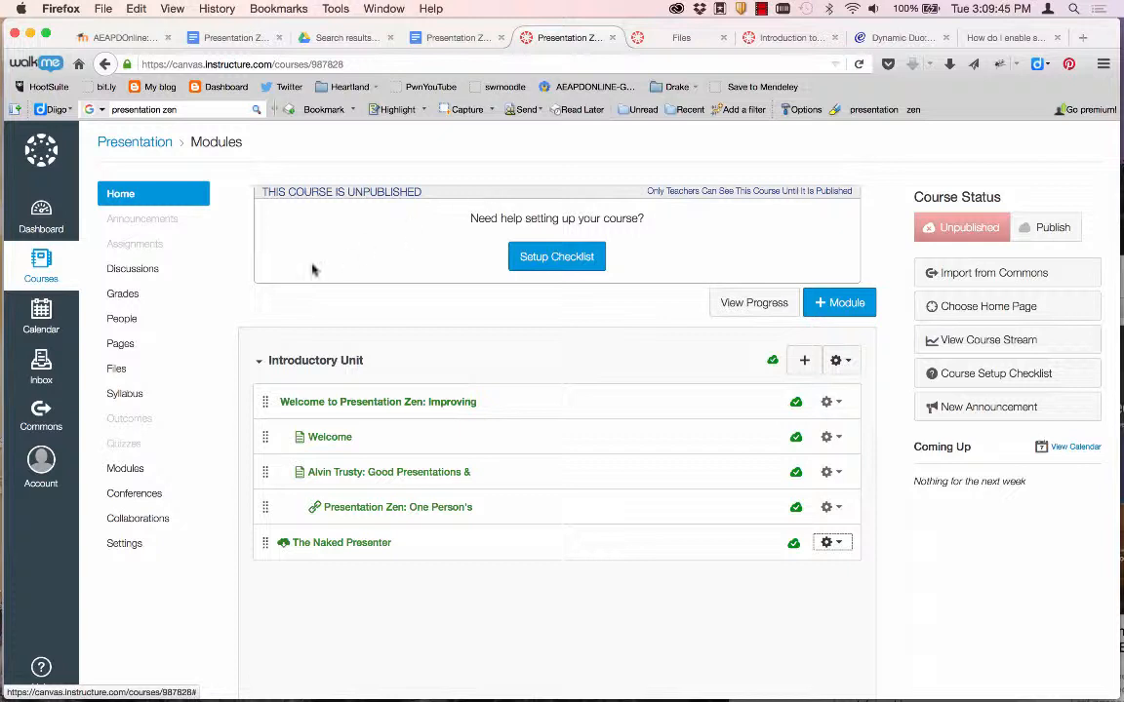
Visit the course Files page, start and cancel an upload, then return to Home.
{"action": "left_click", "coordinate": [117, 369]}
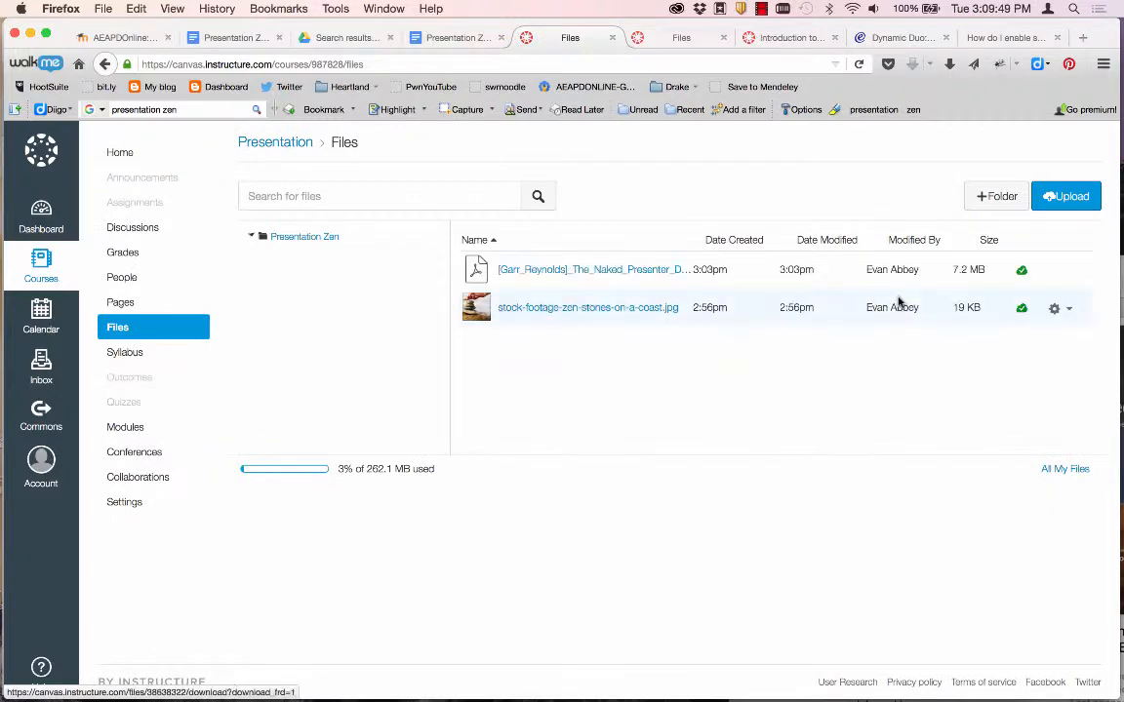
{"action": "left_click", "coordinate": [1061, 203]}
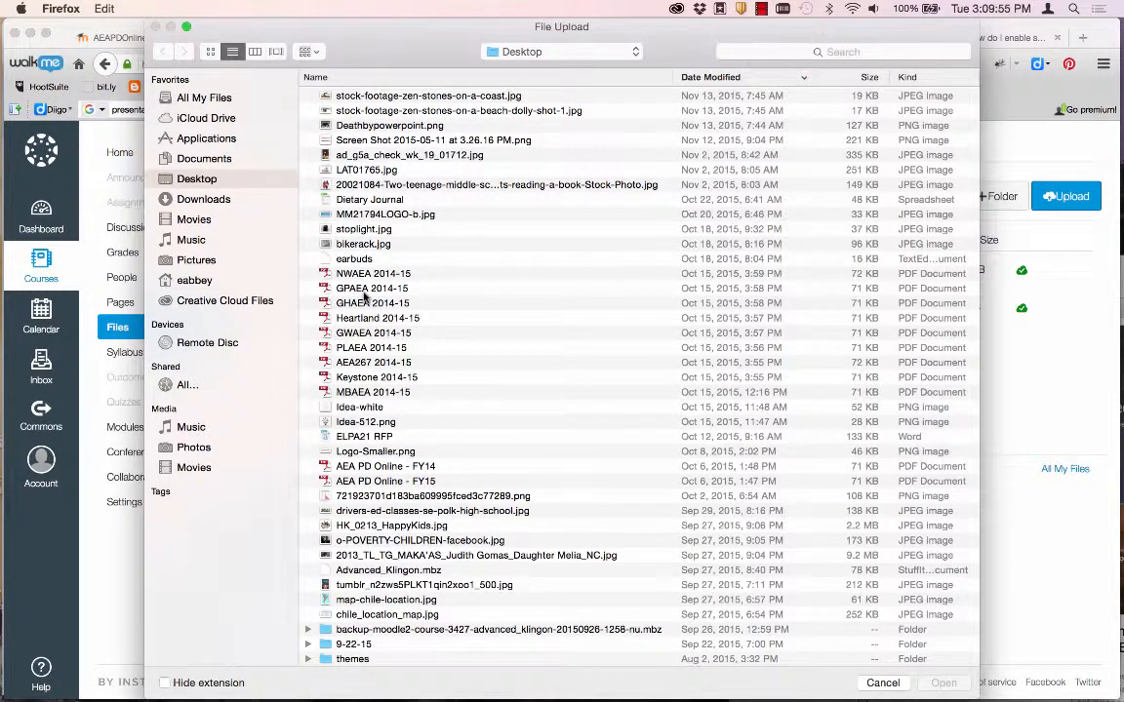
{"action": "left_click", "coordinate": [878, 683]}
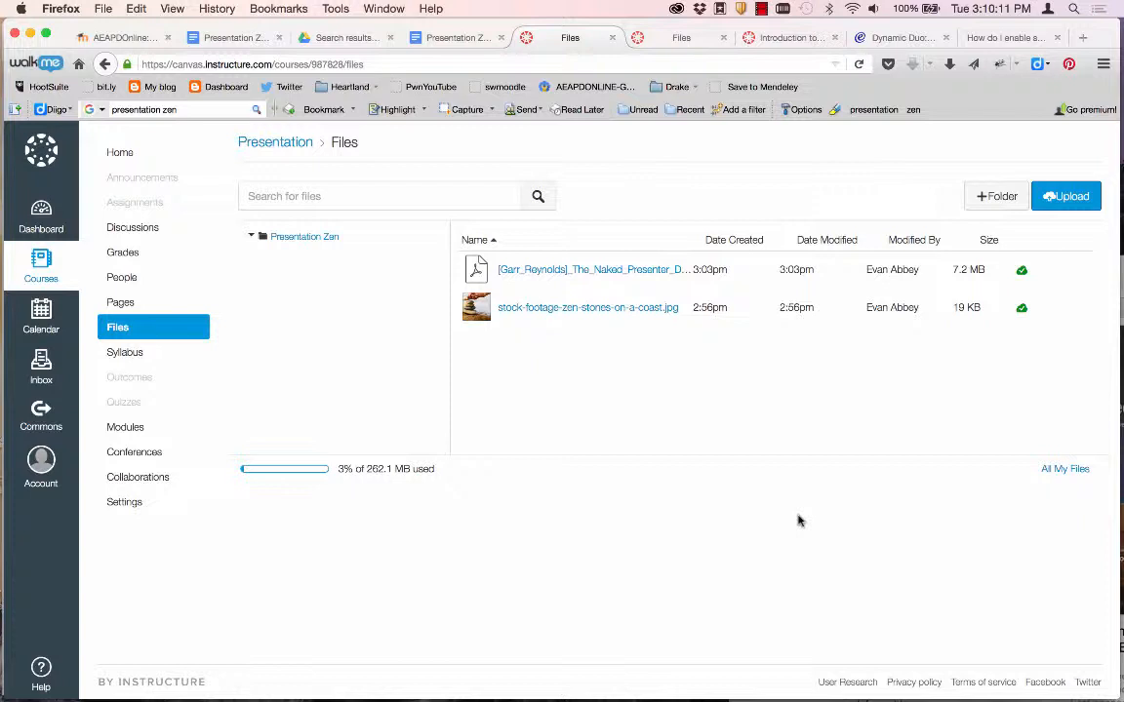
{"action": "left_click", "coordinate": [120, 154]}
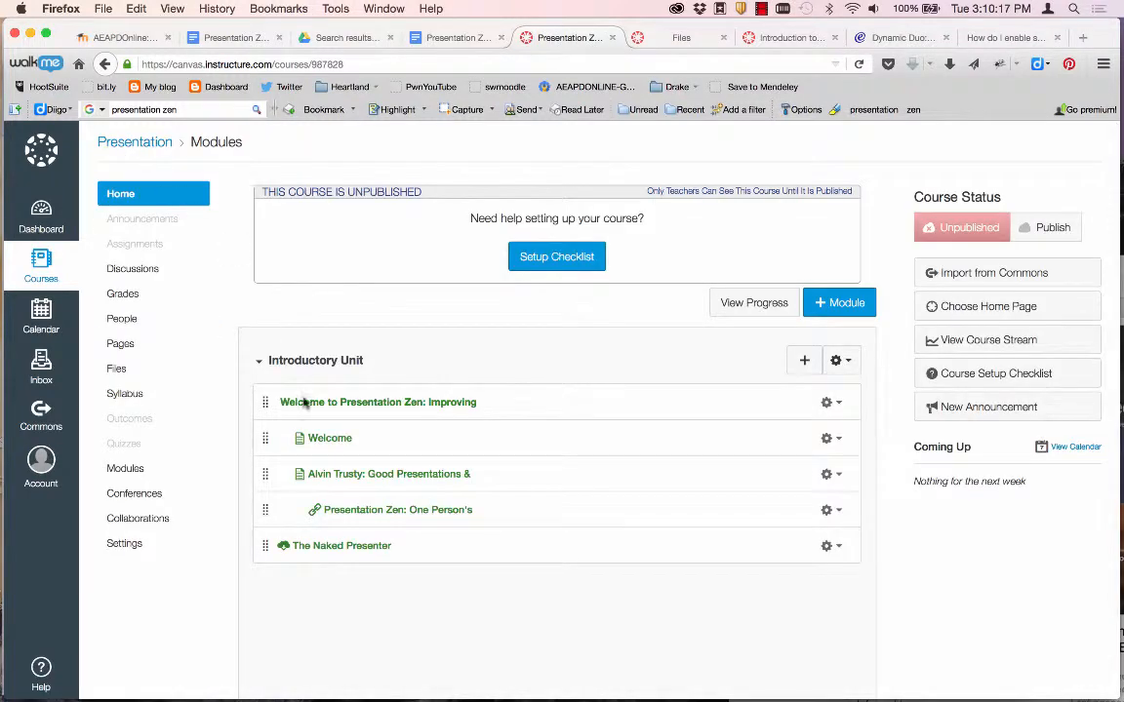
Start a new External URL item in the Introductory Unit and bring up the Presentation Zen Schedule document.
{"action": "left_click", "coordinate": [804, 360]}
{"action": "left_click", "coordinate": [419, 279]}
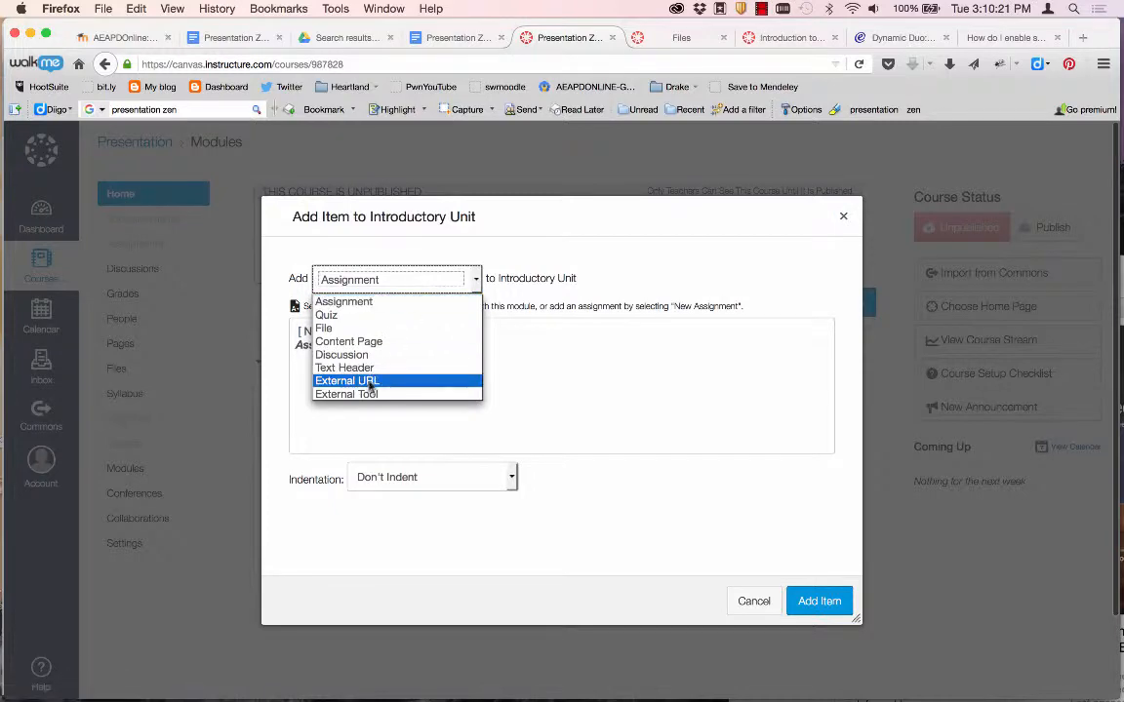
{"action": "left_click", "coordinate": [371, 381]}
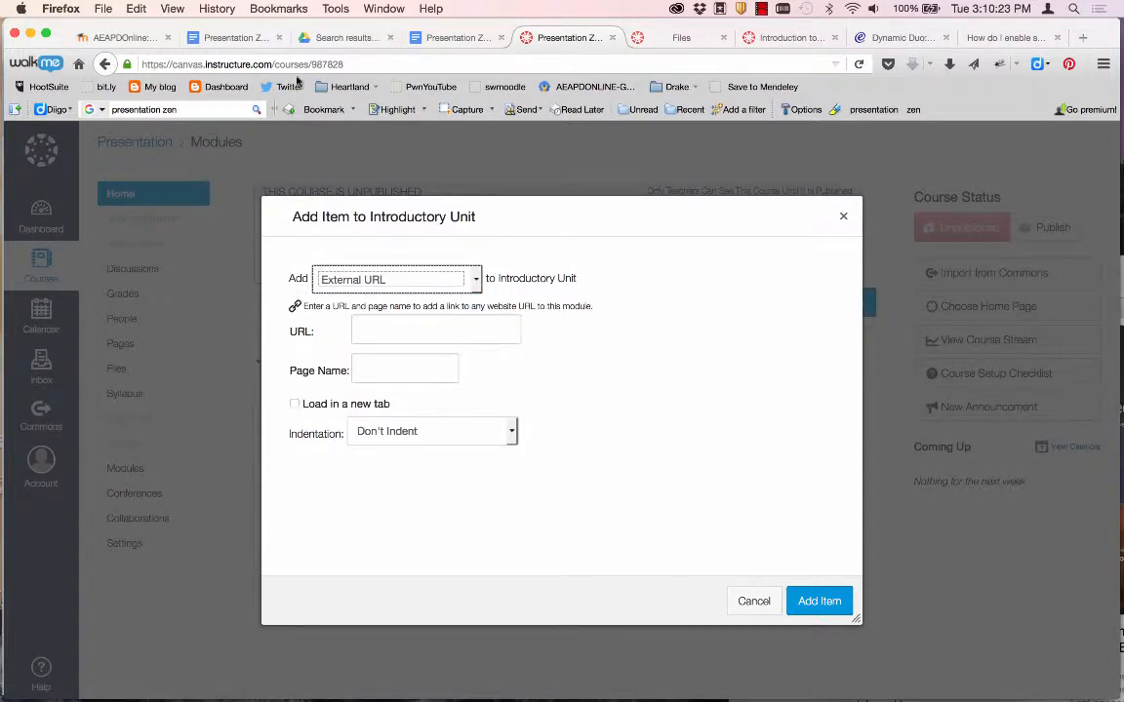
{"action": "left_click", "coordinate": [441, 38]}
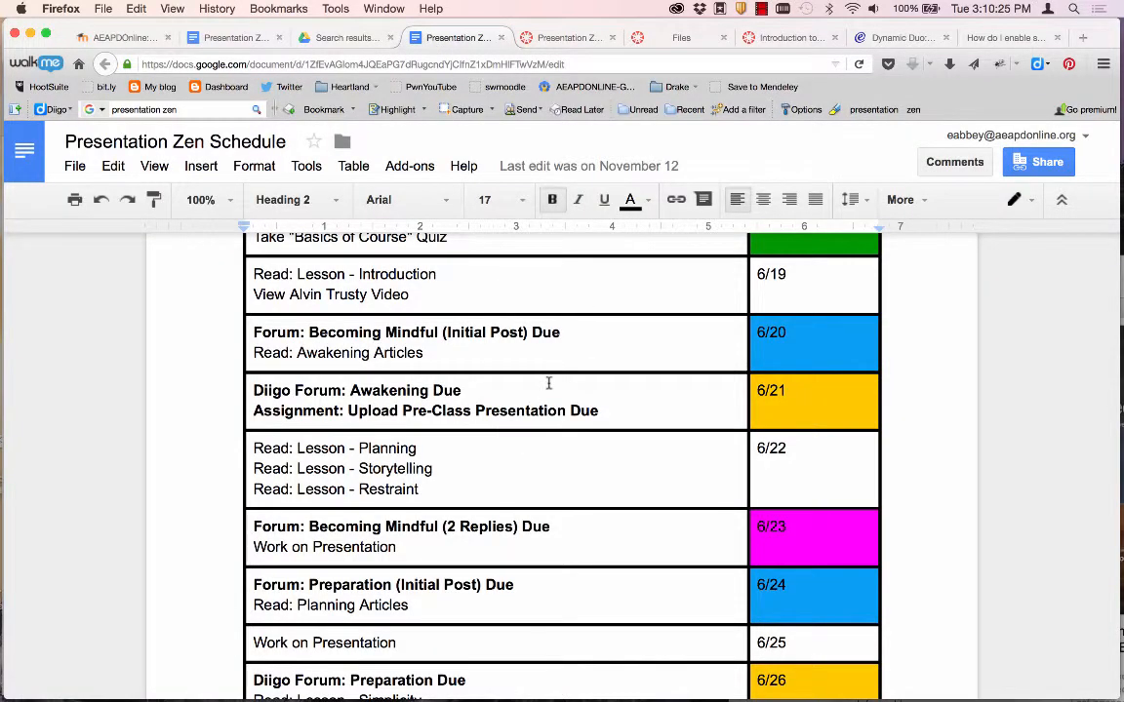
Select the Presentation Zen Schedule's view-only shareable link in the sharing settings, then close them.
{"action": "scroll", "coordinate": [548, 383], "scroll_direction": "up", "scroll_amount": 5}
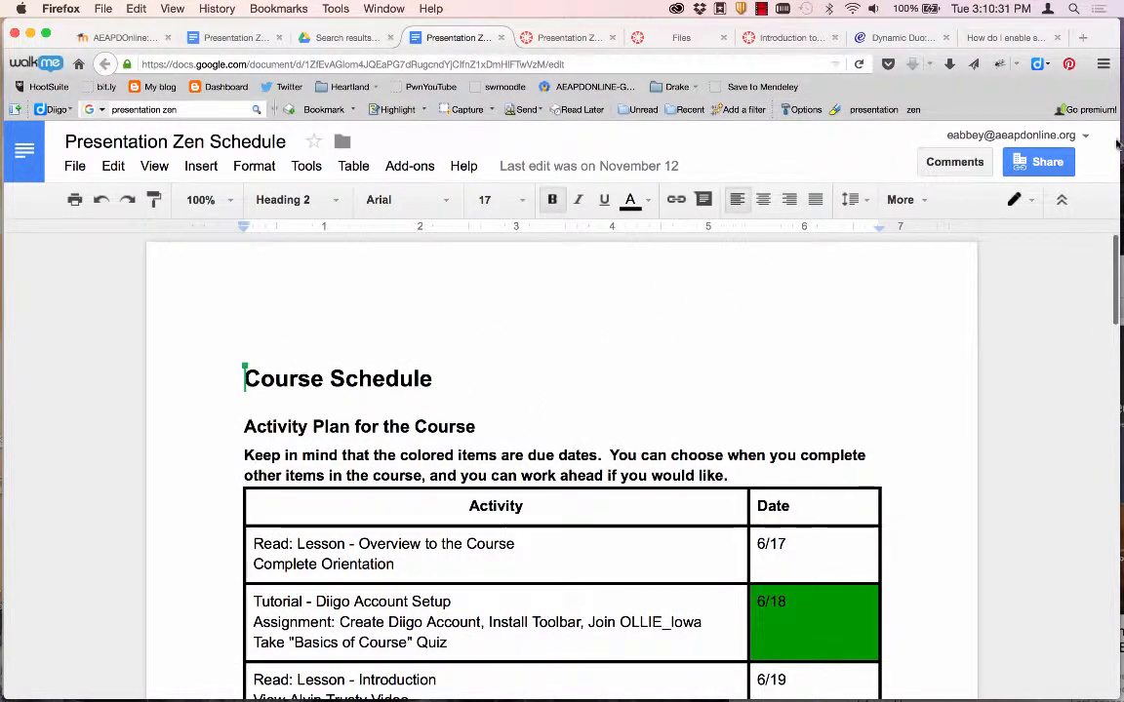
{"action": "left_click", "coordinate": [1039, 162]}
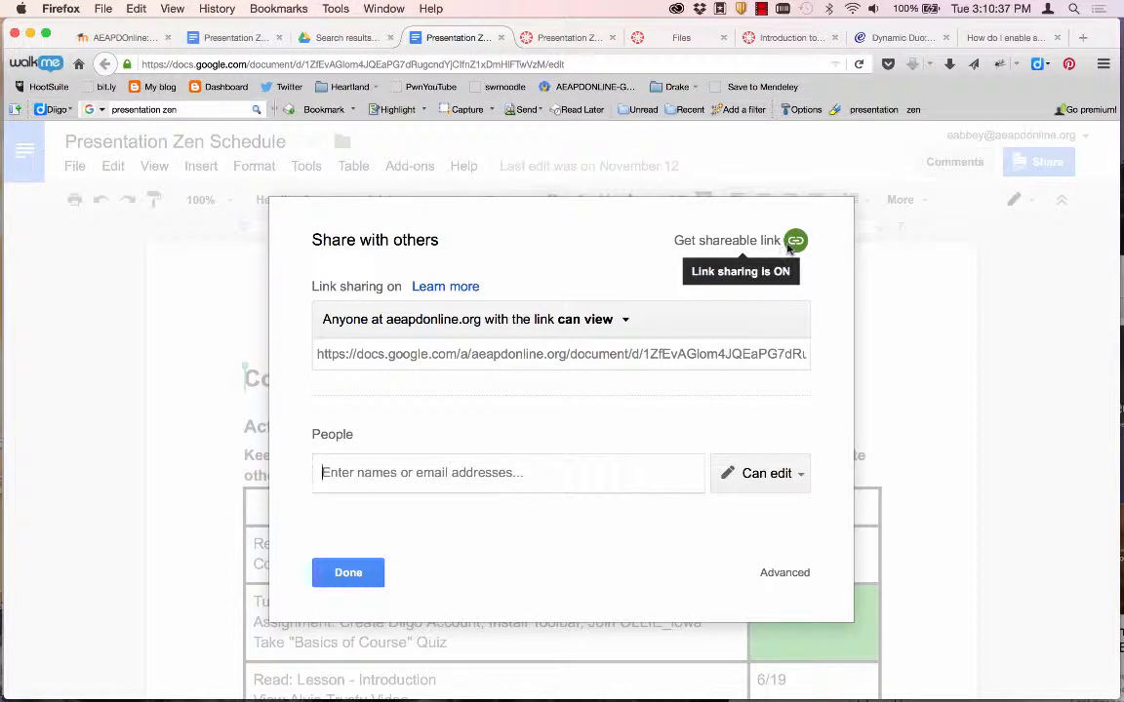
{"action": "left_click", "coordinate": [645, 353]}
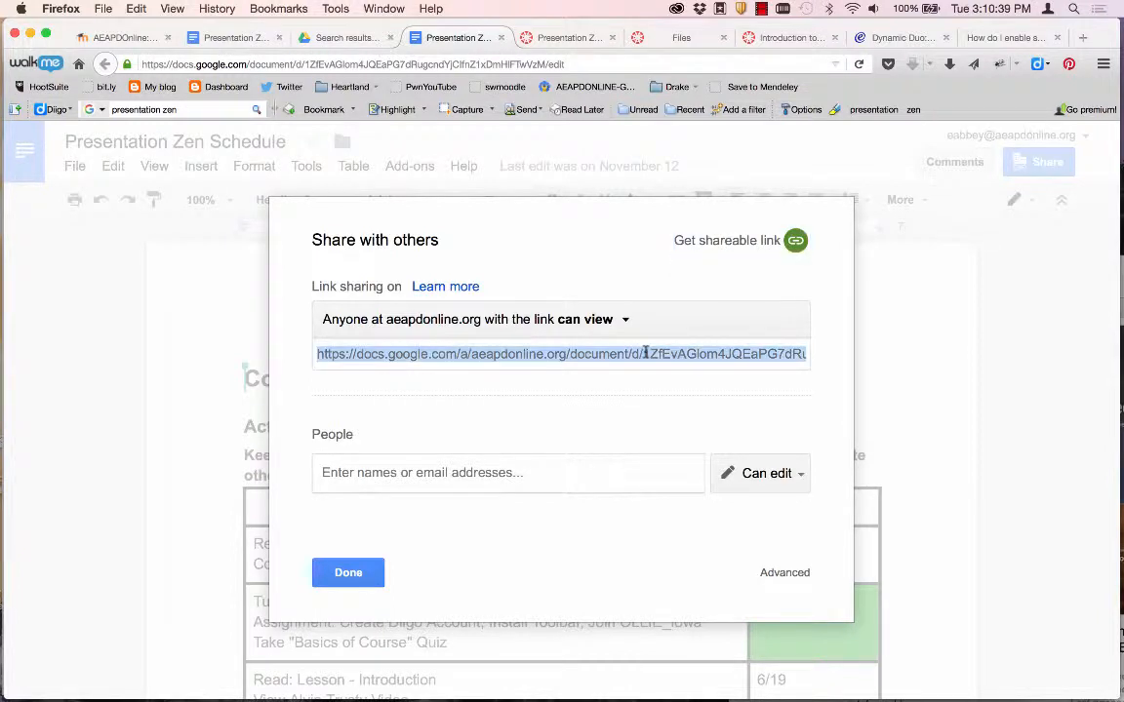
{"action": "left_click", "coordinate": [343, 572]}
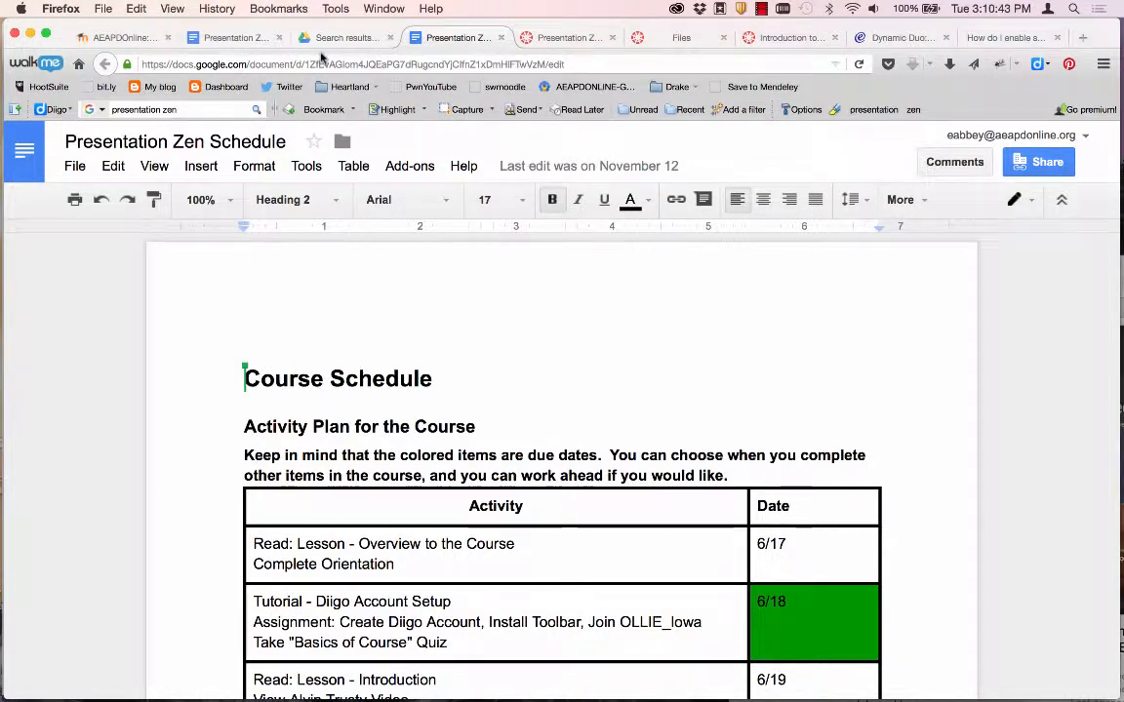
Add a 'Course Schedule' external link using the pasted share URL and publish it.
{"action": "left_click", "coordinate": [547, 38]}
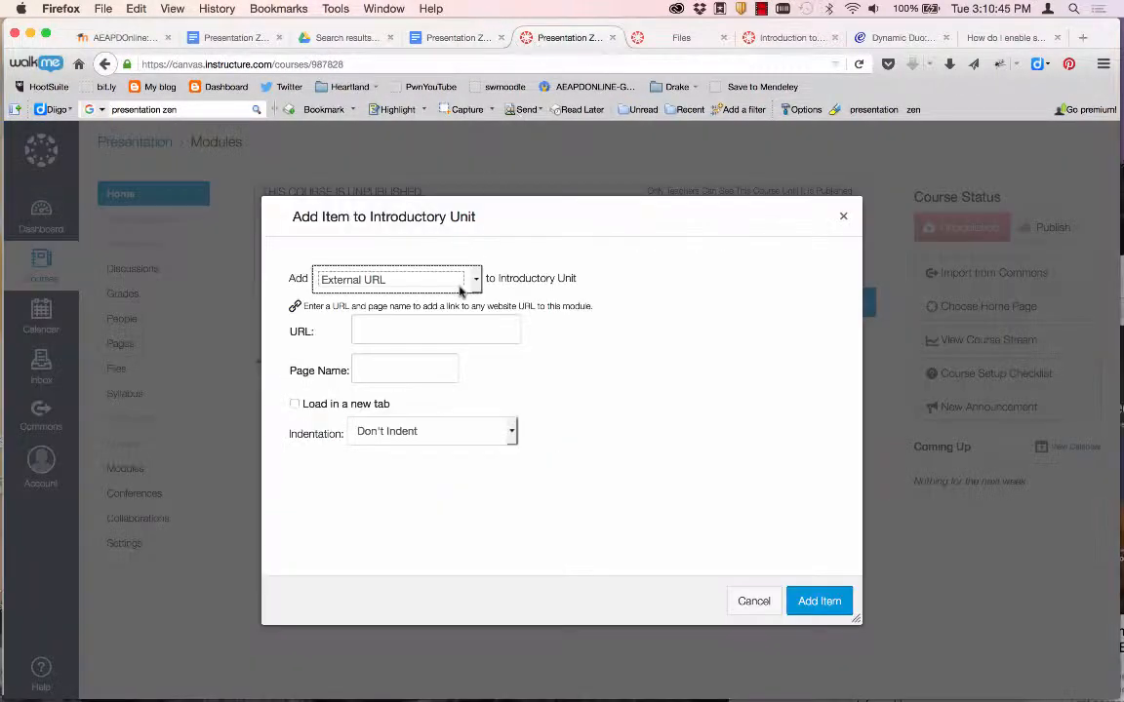
{"action": "left_click", "coordinate": [413, 331]}
{"action": "key", "text": "super+v"}
{"action": "left_click", "coordinate": [391, 369]}
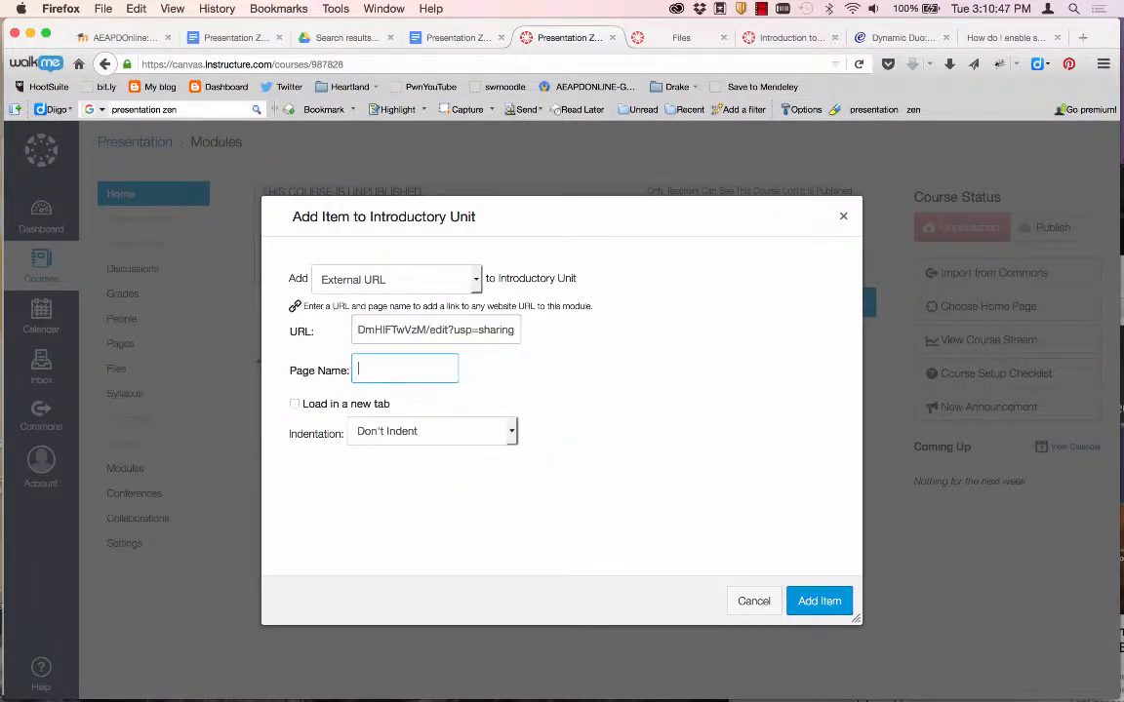
{"action": "type", "text": "Course Sche"}
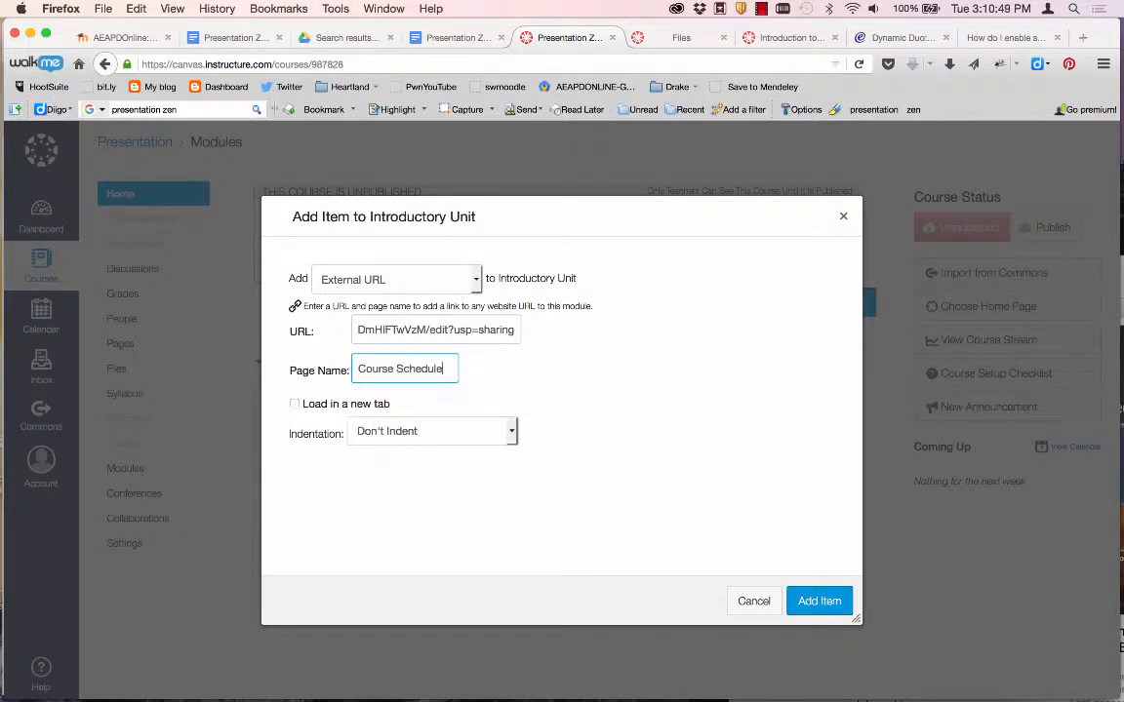
{"action": "type", "text": "dule"}
{"action": "left_click", "coordinate": [816, 602]}
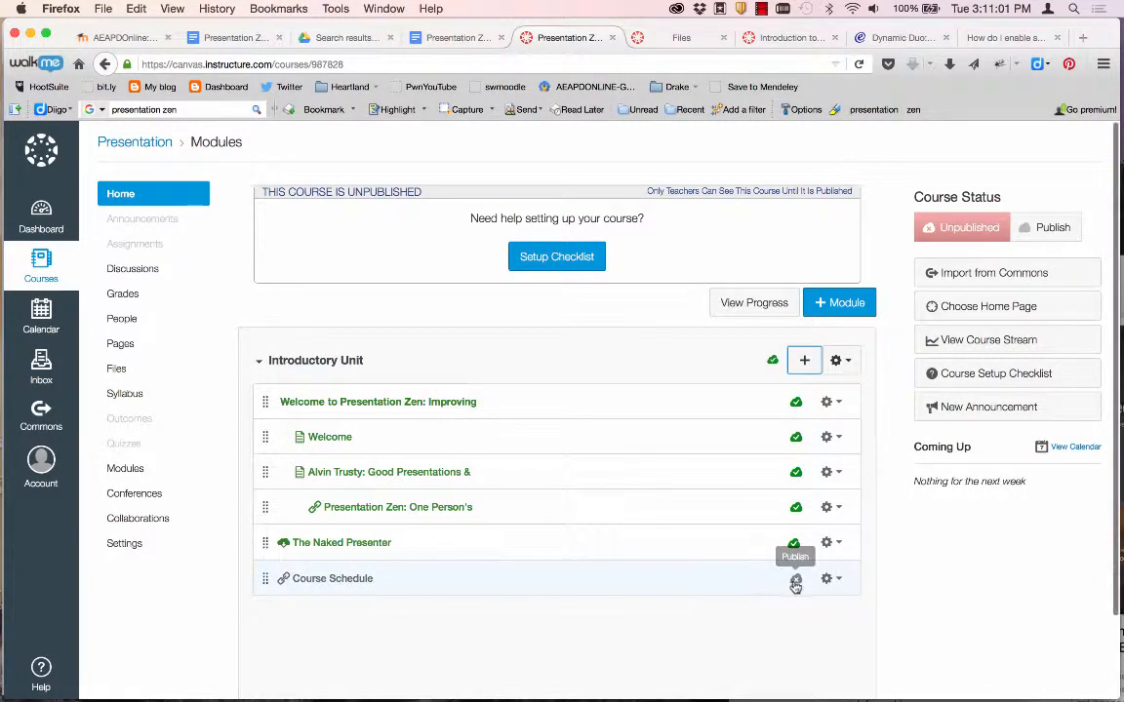
{"action": "left_click", "coordinate": [796, 579]}
Open the Course Schedule item and scroll through the embedded Presentation Zen Schedule Google Doc.
{"action": "left_click", "coordinate": [356, 580]}
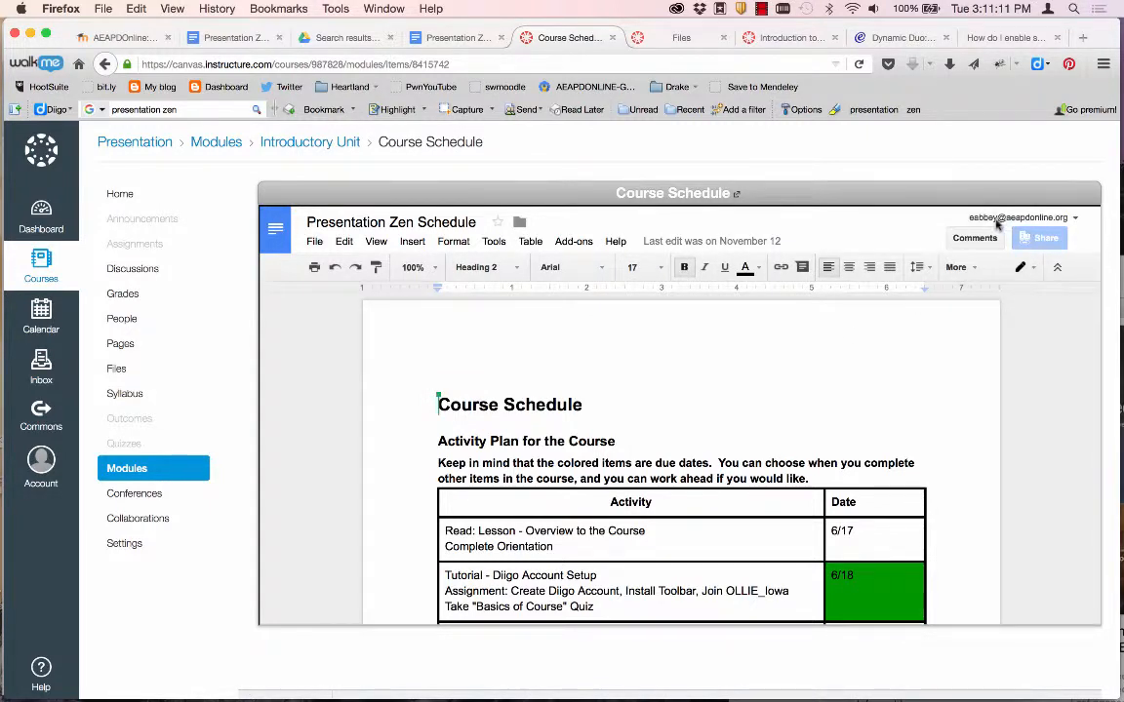
{"action": "scroll", "coordinate": [808, 378], "scroll_direction": "down", "scroll_amount": 1}
{"action": "scroll", "coordinate": [808, 379], "scroll_direction": "down", "scroll_amount": 1}
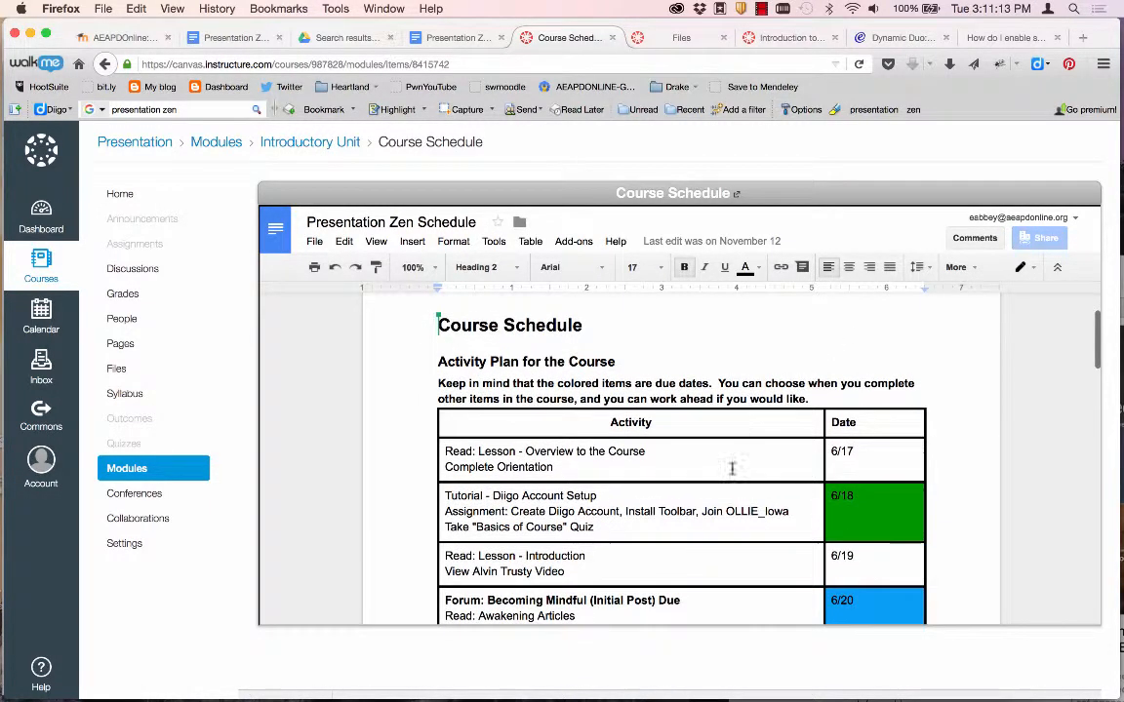
{"action": "scroll", "coordinate": [732, 469], "scroll_direction": "up", "scroll_amount": 2}
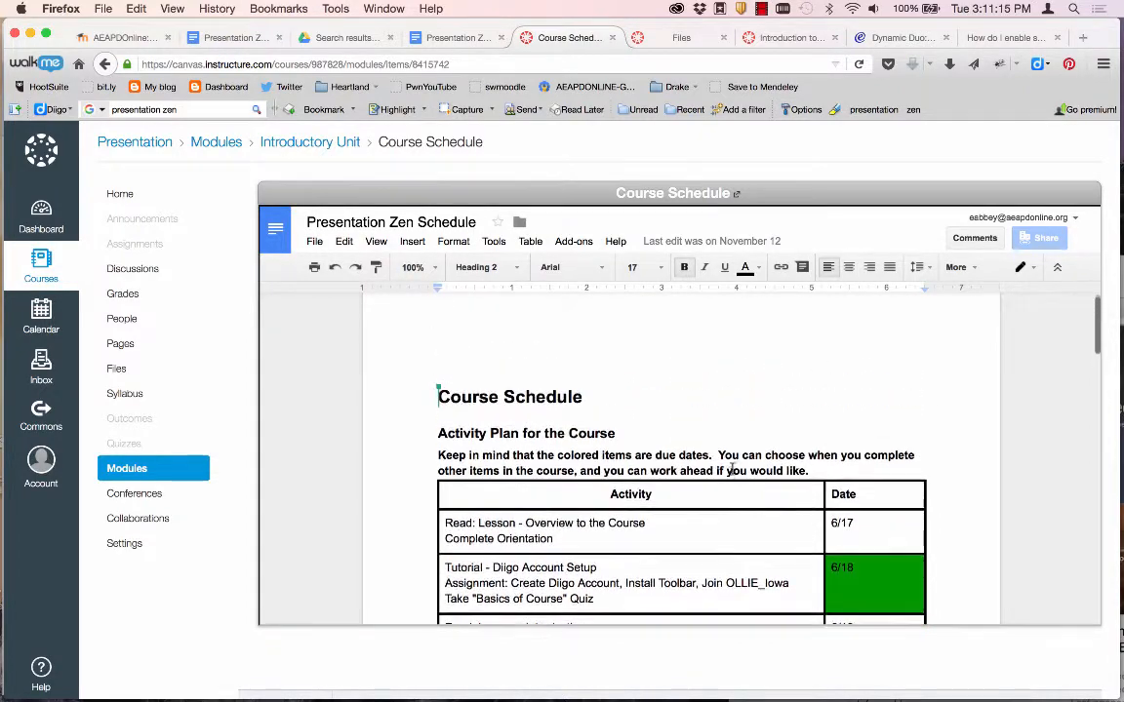
{"action": "scroll", "coordinate": [689, 464], "scroll_direction": "down", "scroll_amount": 5}
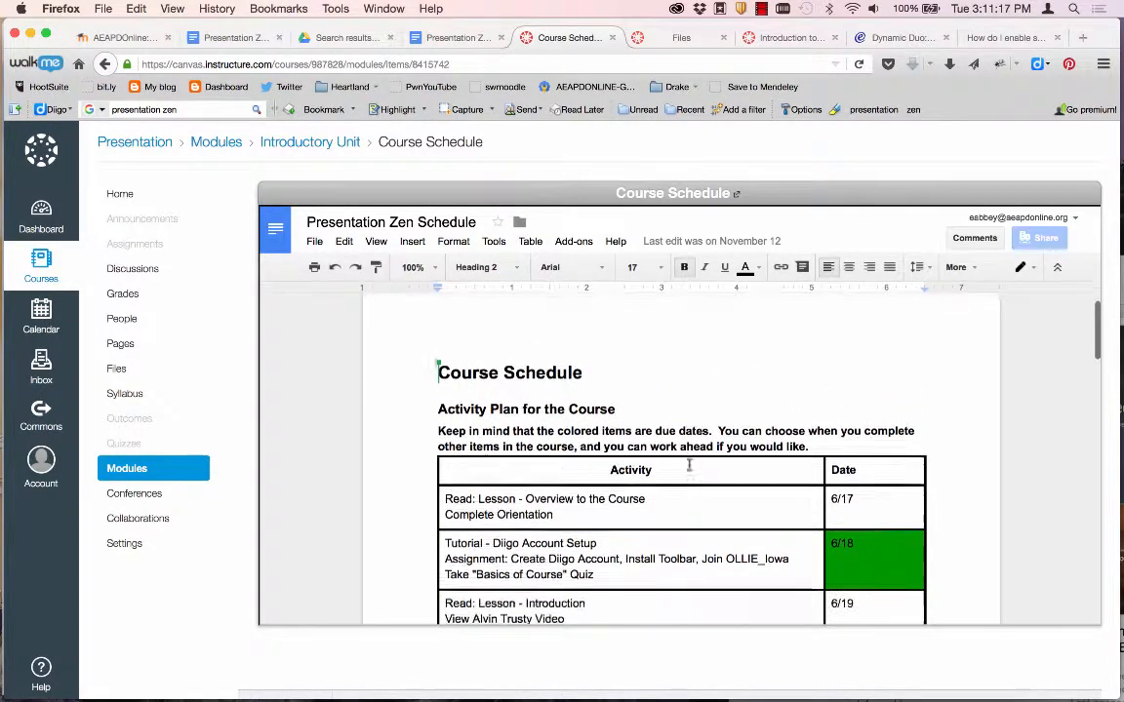
{"action": "scroll", "coordinate": [689, 463], "scroll_direction": "up", "scroll_amount": 5}
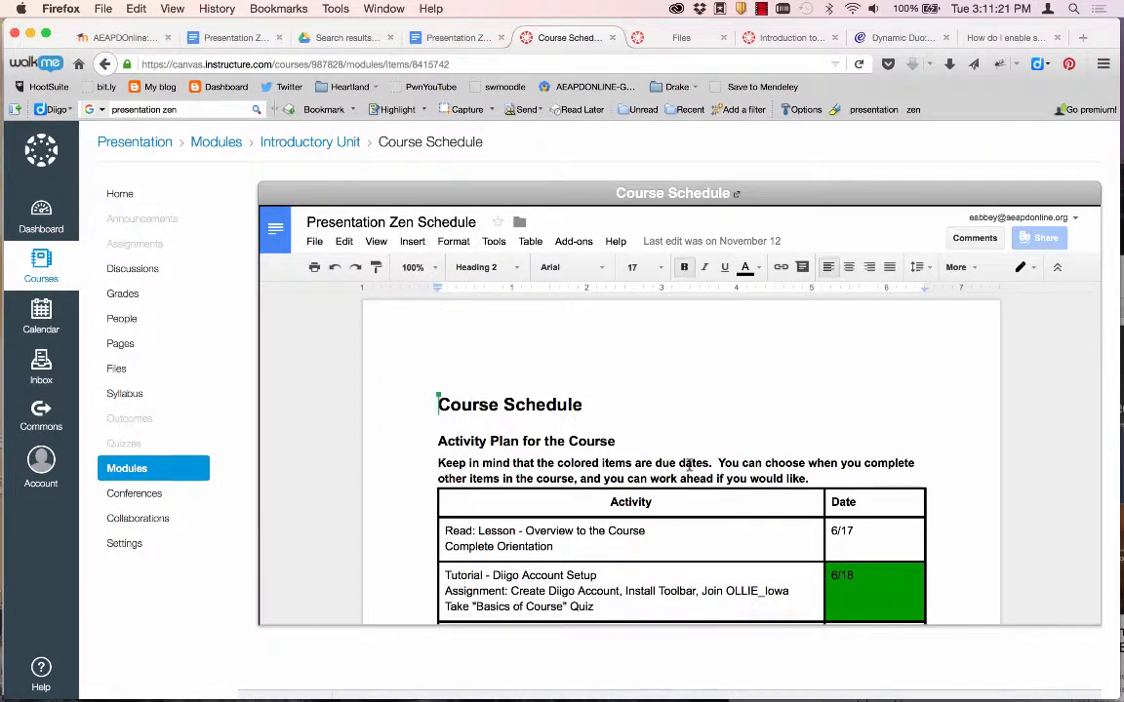
Start a Google Docs collaboration with name and description 'Presentation Zen in Canvas'.
{"action": "left_click", "coordinate": [144, 522]}
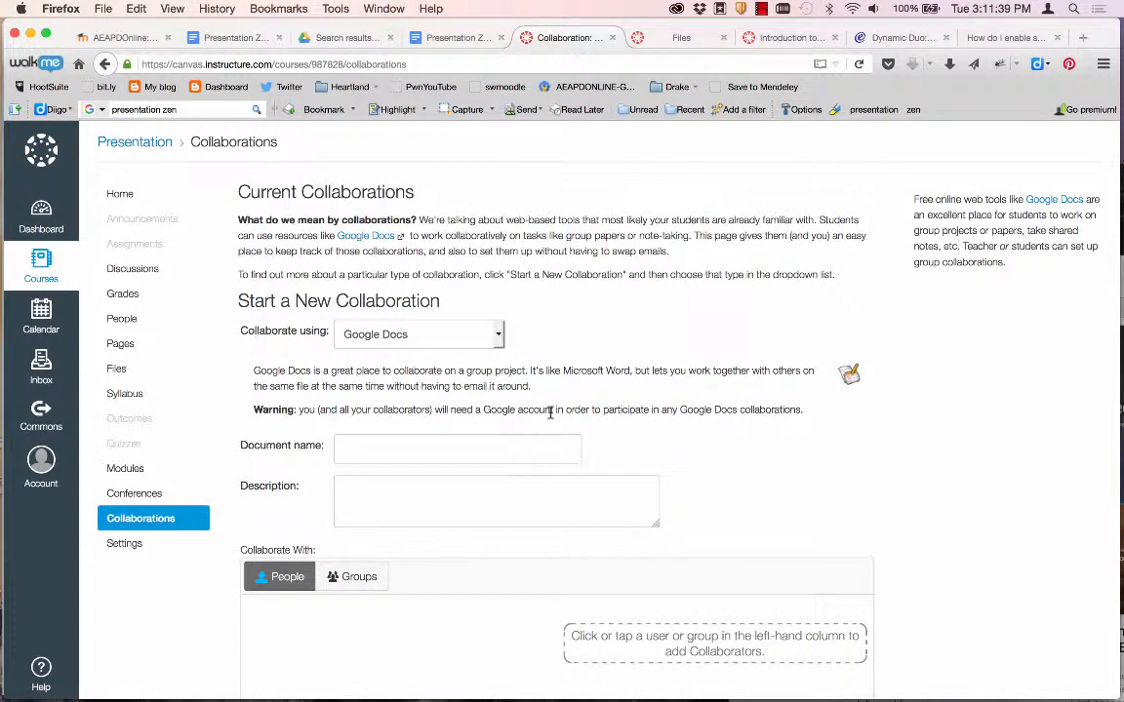
{"action": "left_click", "coordinate": [420, 447]}
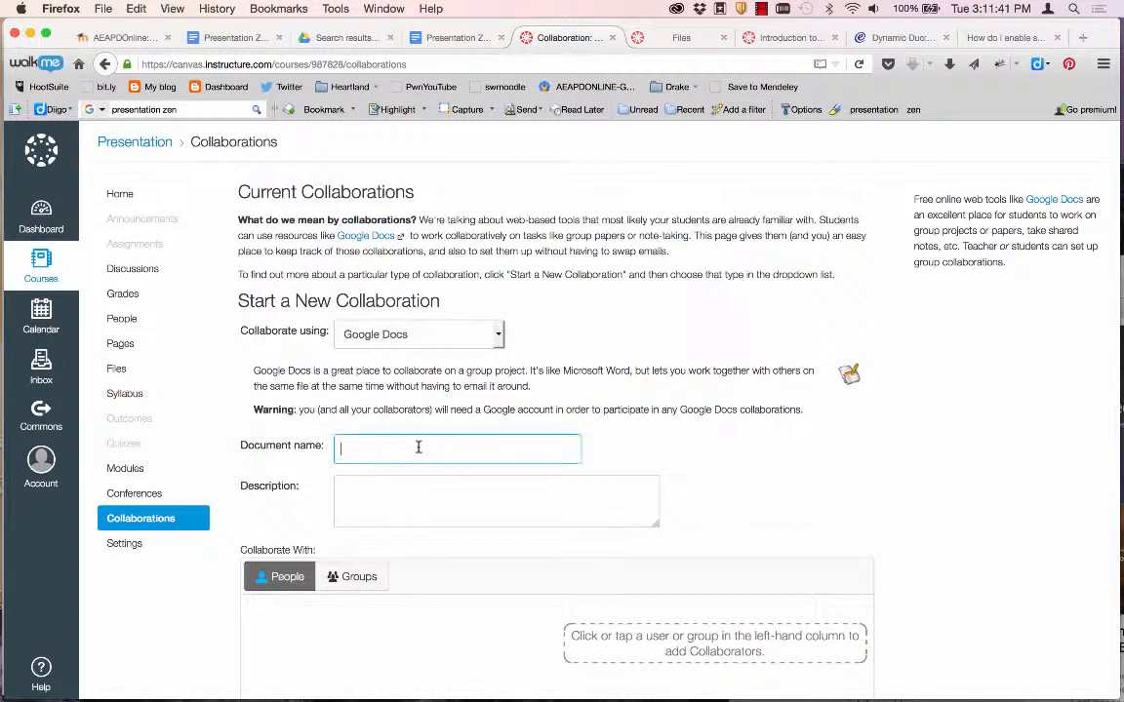
{"action": "type", "text": "Presentation Zen in Canvas"}
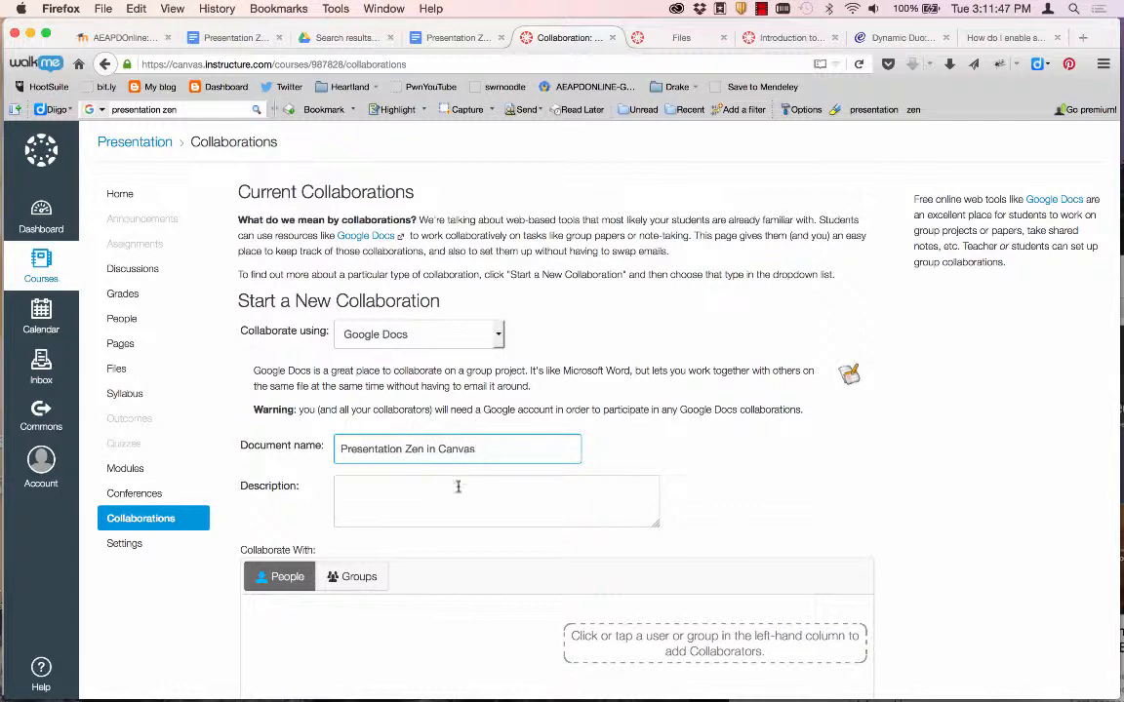
{"action": "left_click_drag", "start_coordinate": [494, 449], "coordinate": [317, 447]}
{"action": "key", "text": "ctrl+c"}
{"action": "left_click", "coordinate": [365, 492]}
{"action": "key", "text": "ctrl+v"}
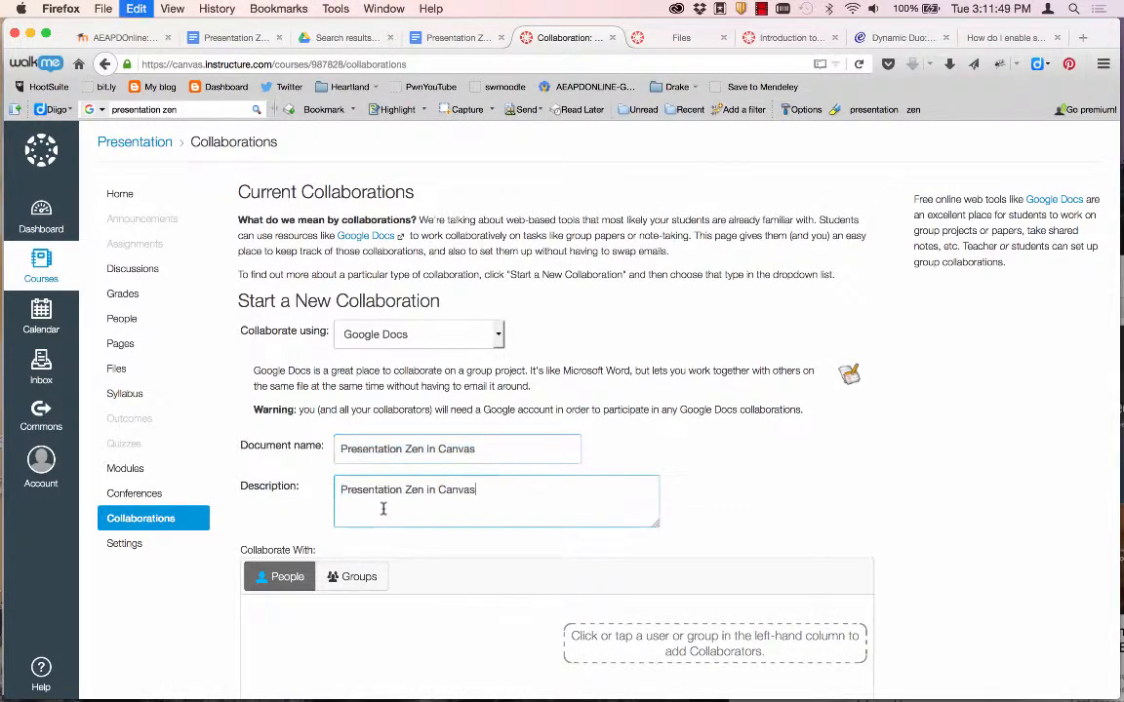
{"action": "scroll", "coordinate": [382, 509], "scroll_direction": "down", "scroll_amount": 3}
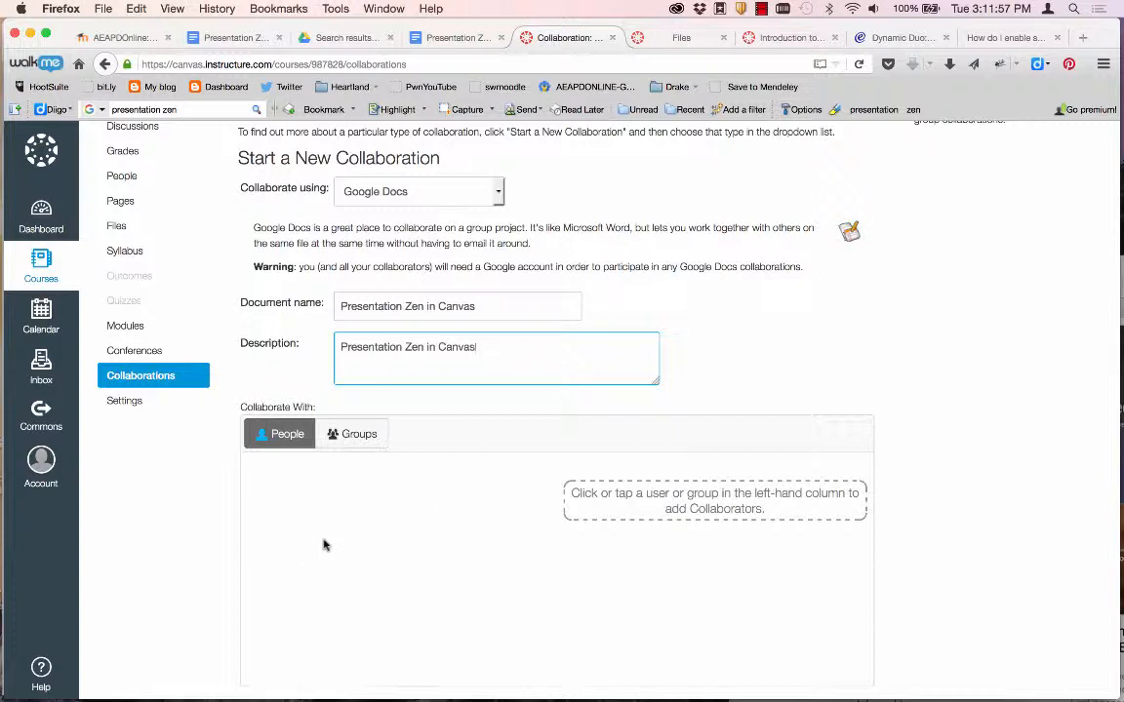
{"action": "scroll", "coordinate": [324, 532], "scroll_direction": "down", "scroll_amount": 3}
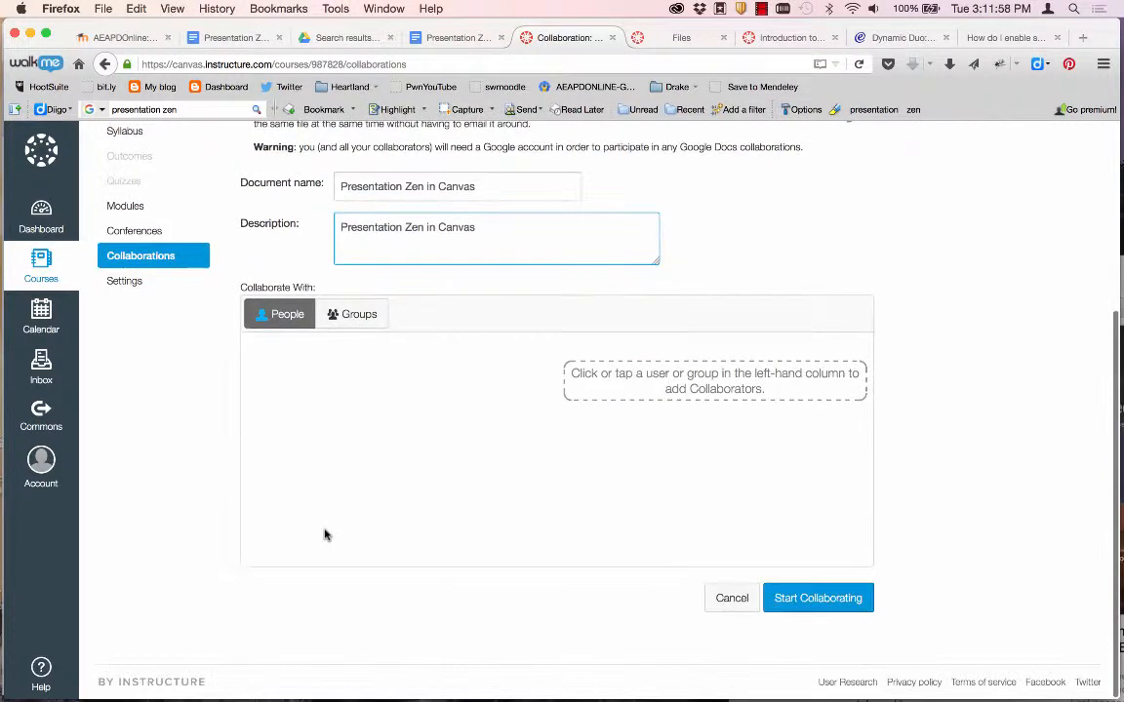
{"action": "left_click", "coordinate": [820, 599]}
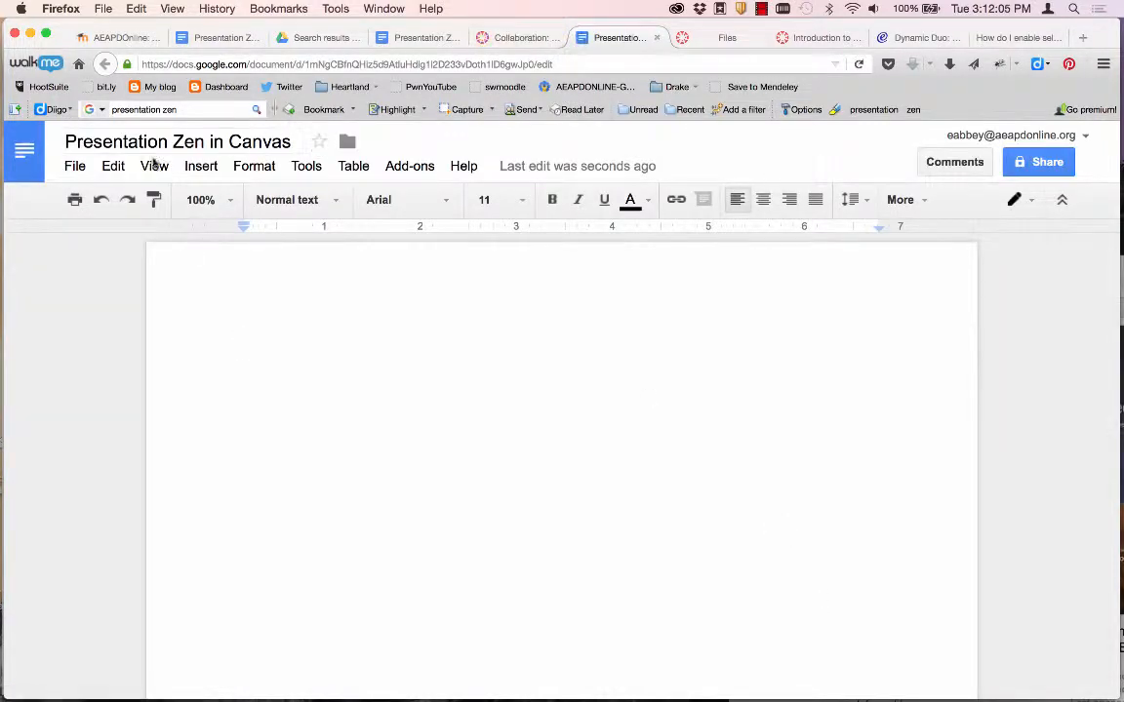
Close the Google Doc and return to the Canvas Collaborations list.
{"action": "left_click", "coordinate": [509, 41]}
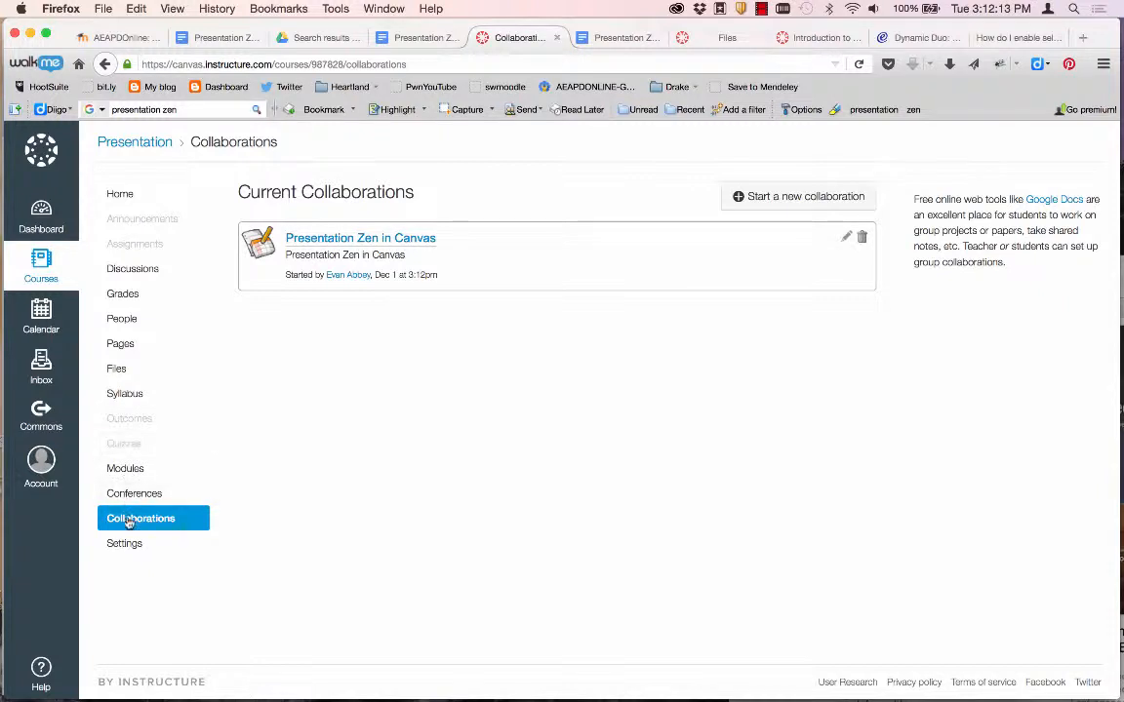
Open and close the Presentation Zen in Canvas doc, check Files and Collaborations, then go Home.
{"action": "left_click", "coordinate": [321, 243]}
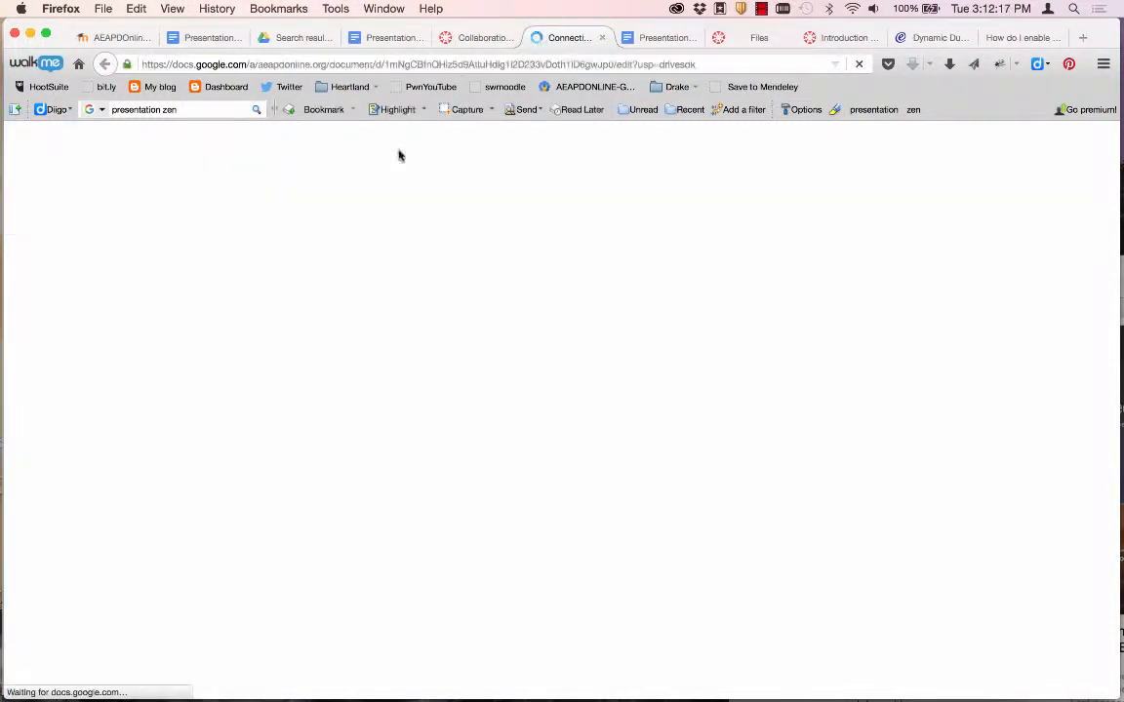
{"action": "left_click", "coordinate": [603, 38]}
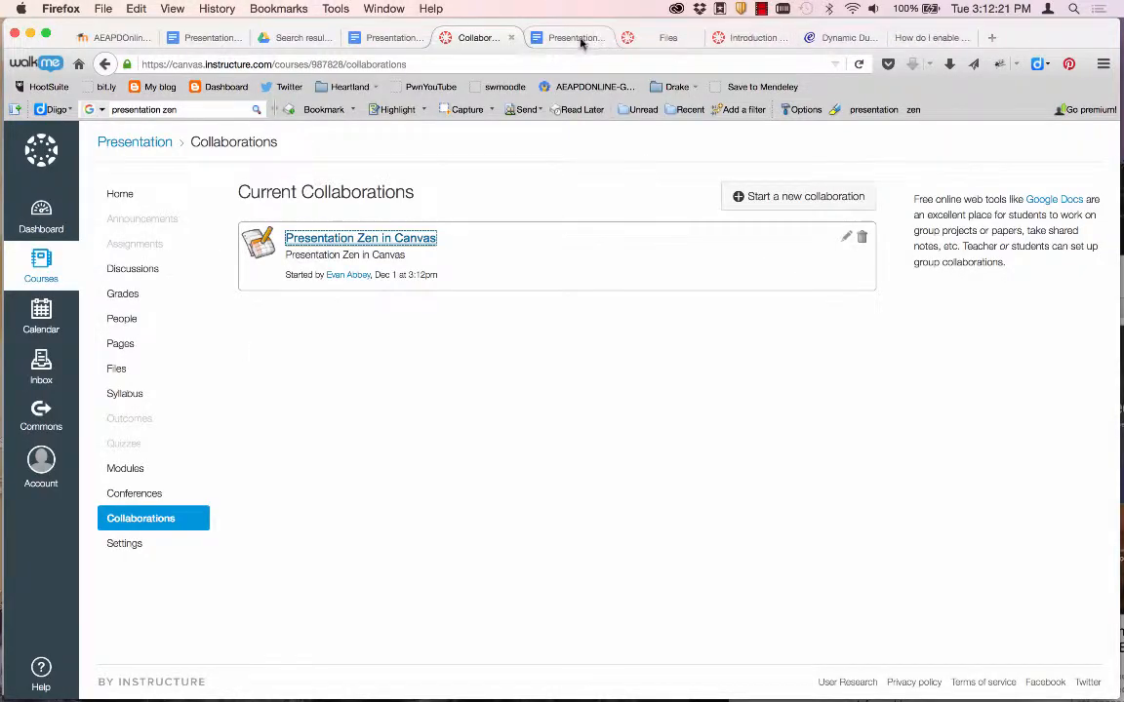
{"action": "left_click", "coordinate": [589, 38]}
{"action": "left_click", "coordinate": [604, 38]}
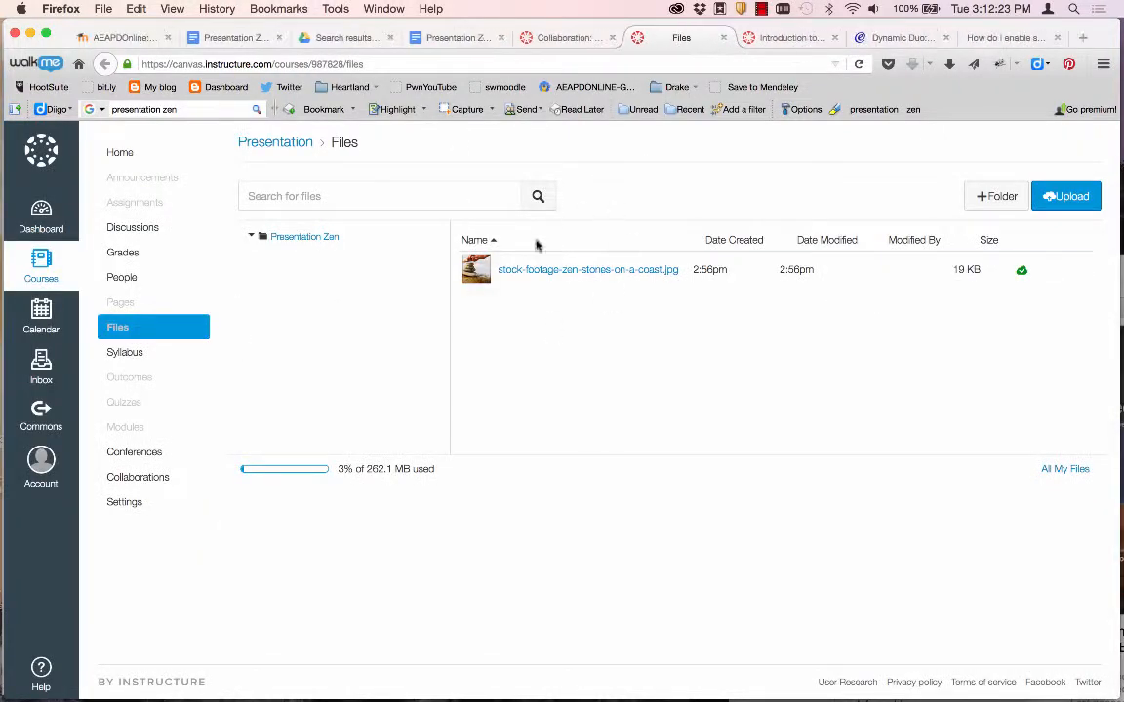
{"action": "left_click", "coordinate": [543, 39]}
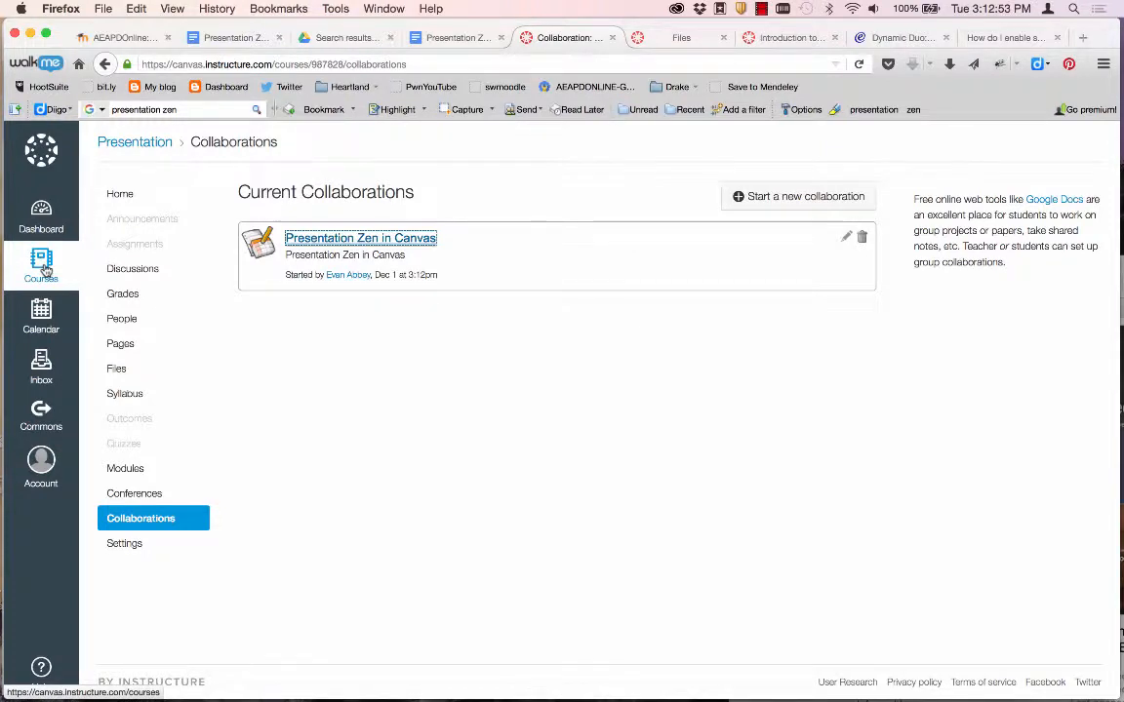
{"action": "left_click", "coordinate": [122, 188]}
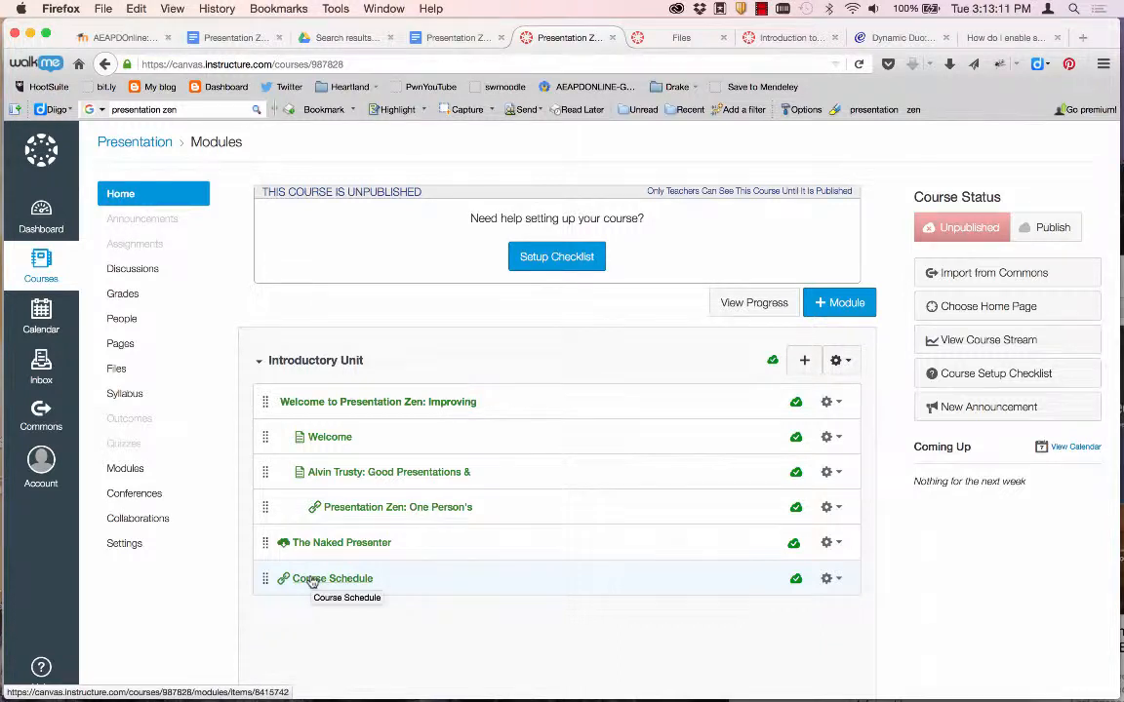
After a look at Discussions, set up a new Discussion topic item in the Introductory Unit.
{"action": "left_click", "coordinate": [149, 277]}
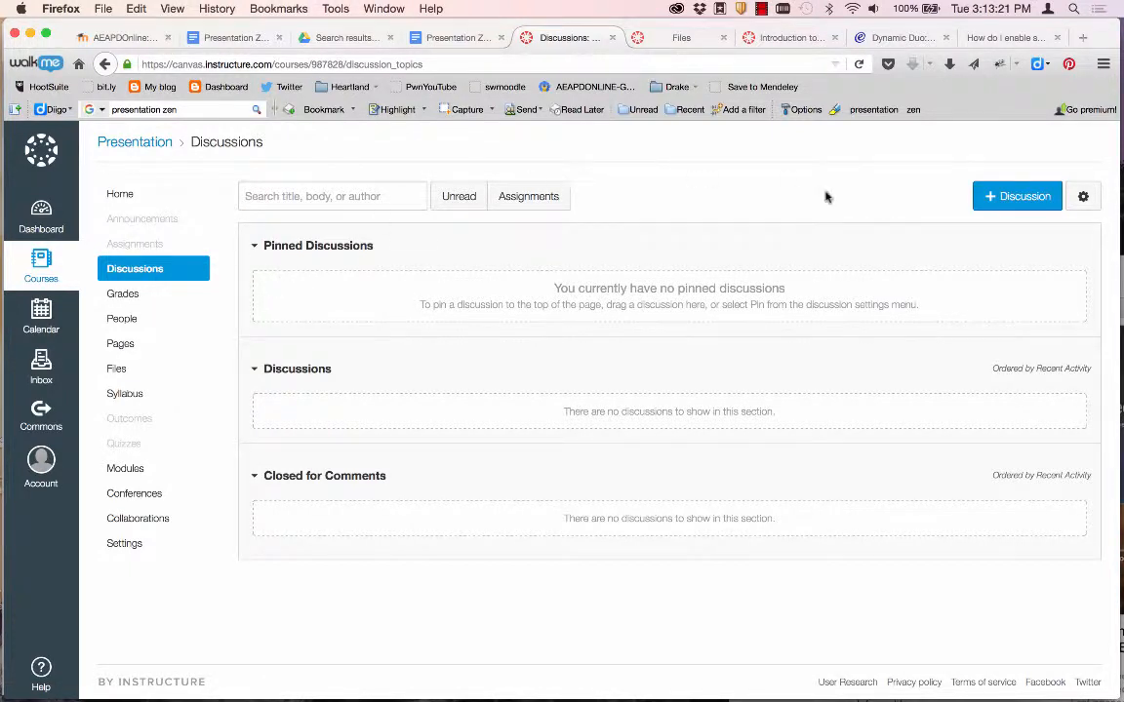
{"action": "left_click", "coordinate": [127, 196]}
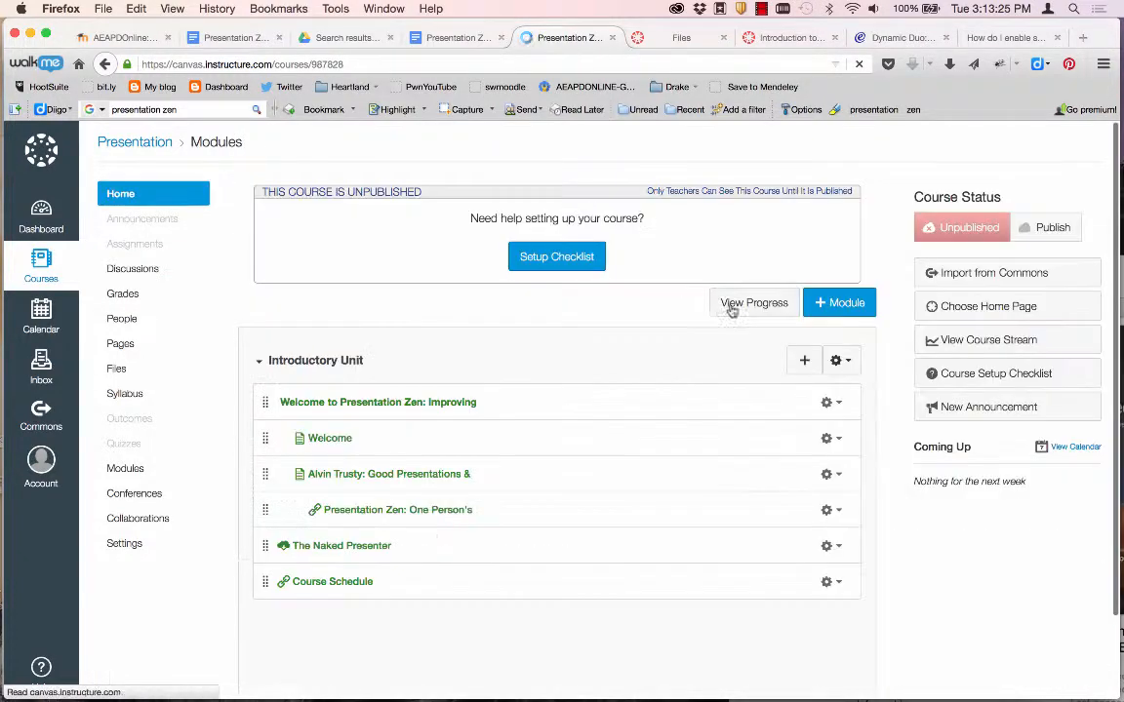
{"action": "left_click", "coordinate": [806, 363]}
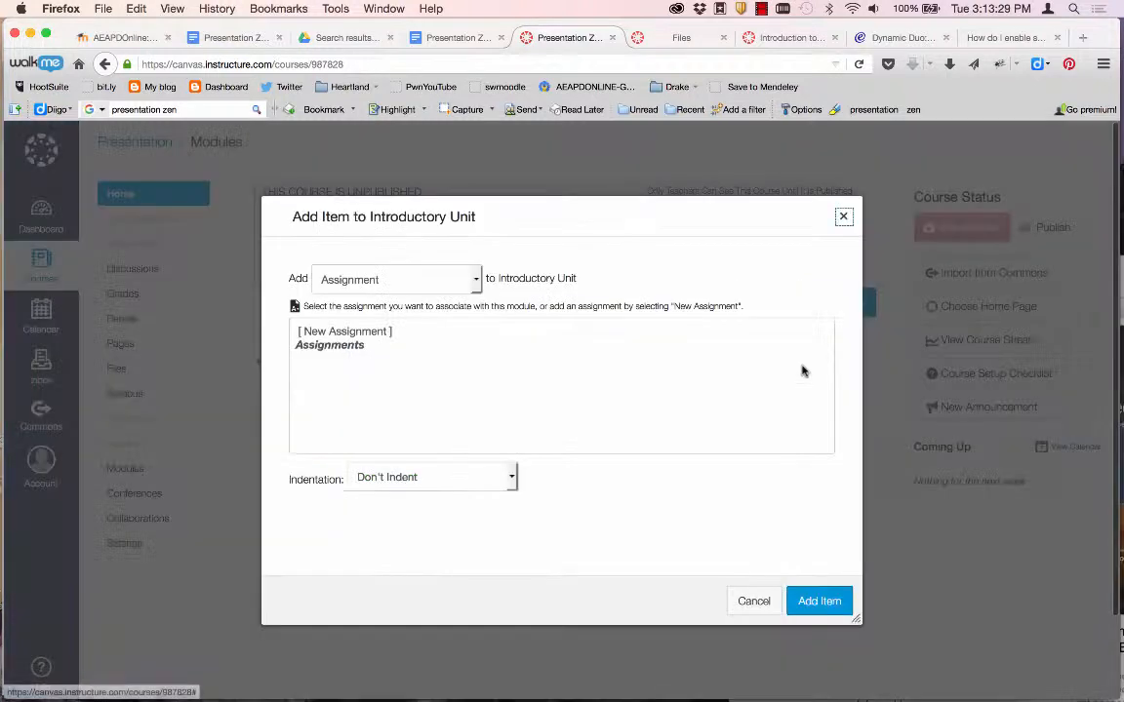
{"action": "left_click", "coordinate": [380, 280]}
{"action": "left_click", "coordinate": [351, 355]}
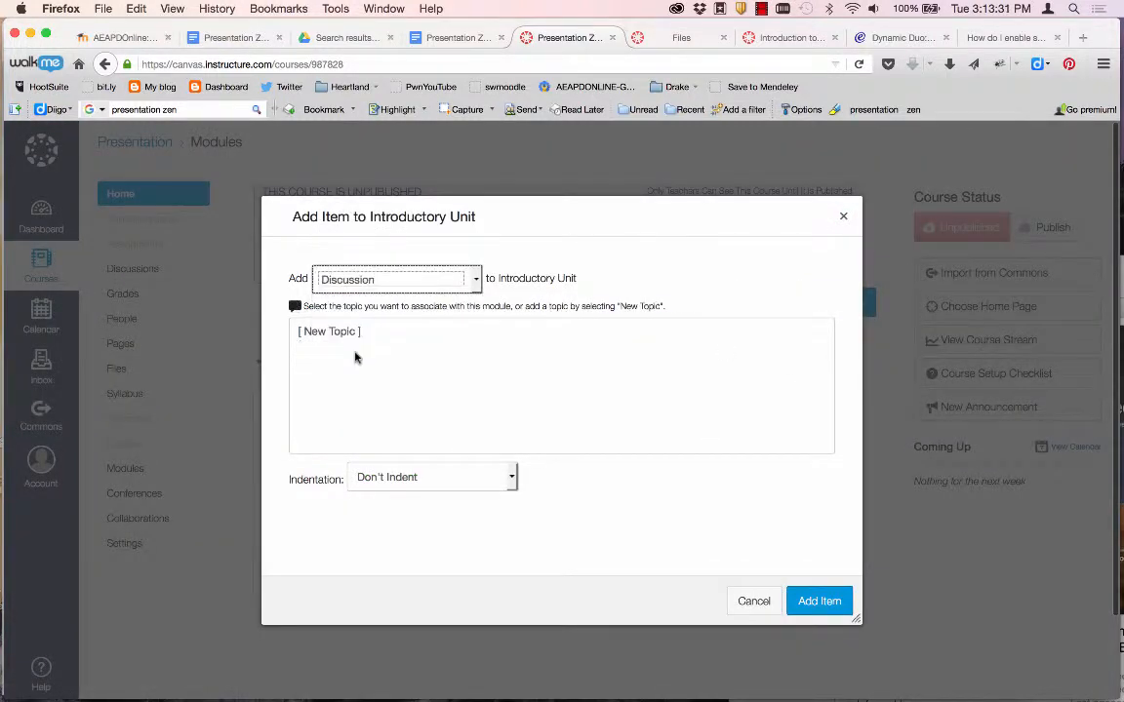
{"action": "left_click", "coordinate": [337, 333]}
{"action": "left_click", "coordinate": [391, 479]}
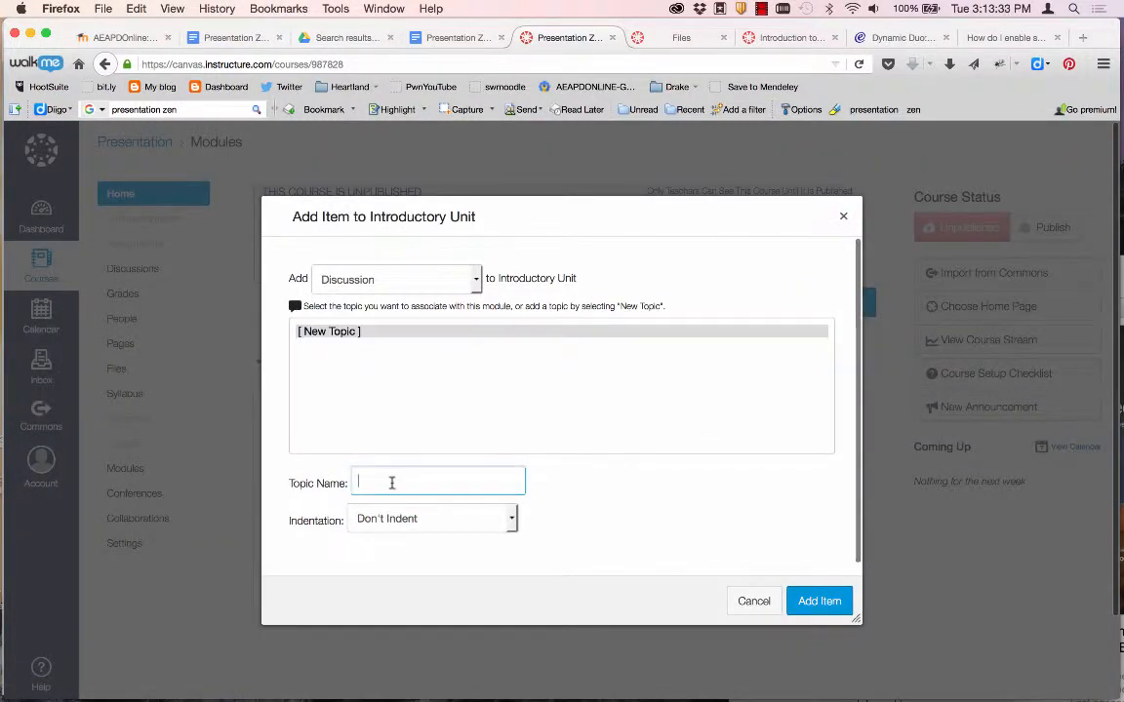
{"action": "key", "text": "super+Tab"}
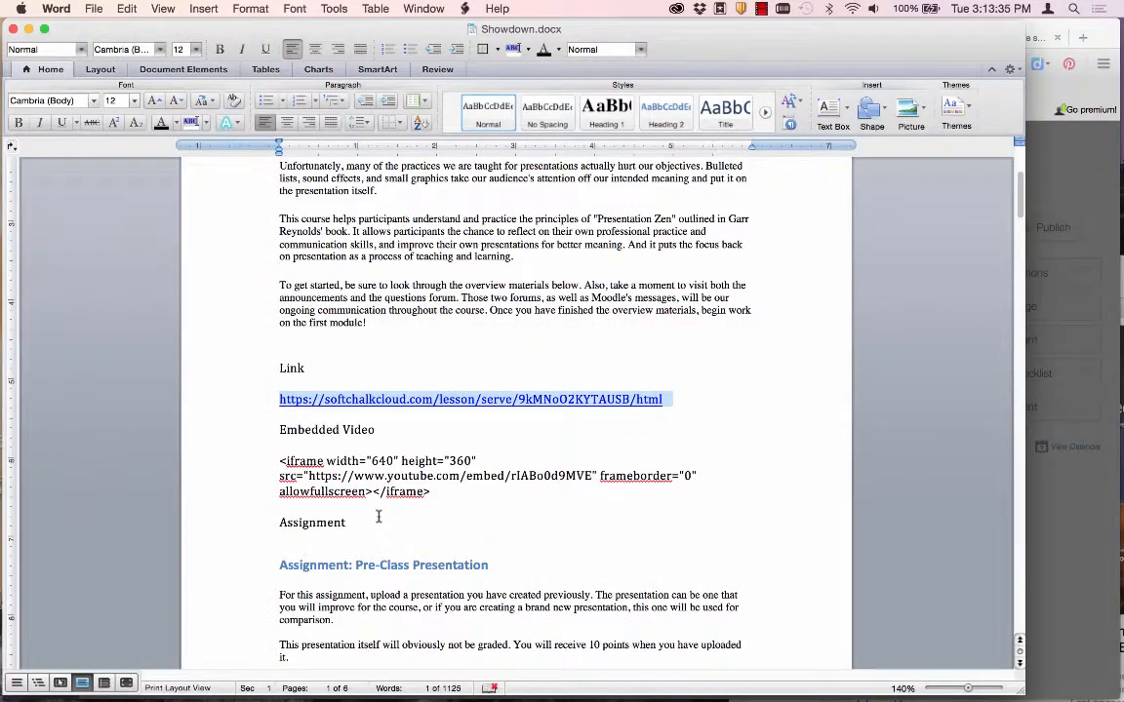
Add the discussion 'Forum: Becoming Mindful--Of What are You Guilty?' from Word, then open it.
{"action": "scroll", "coordinate": [378, 517], "scroll_direction": "down", "scroll_amount": 10}
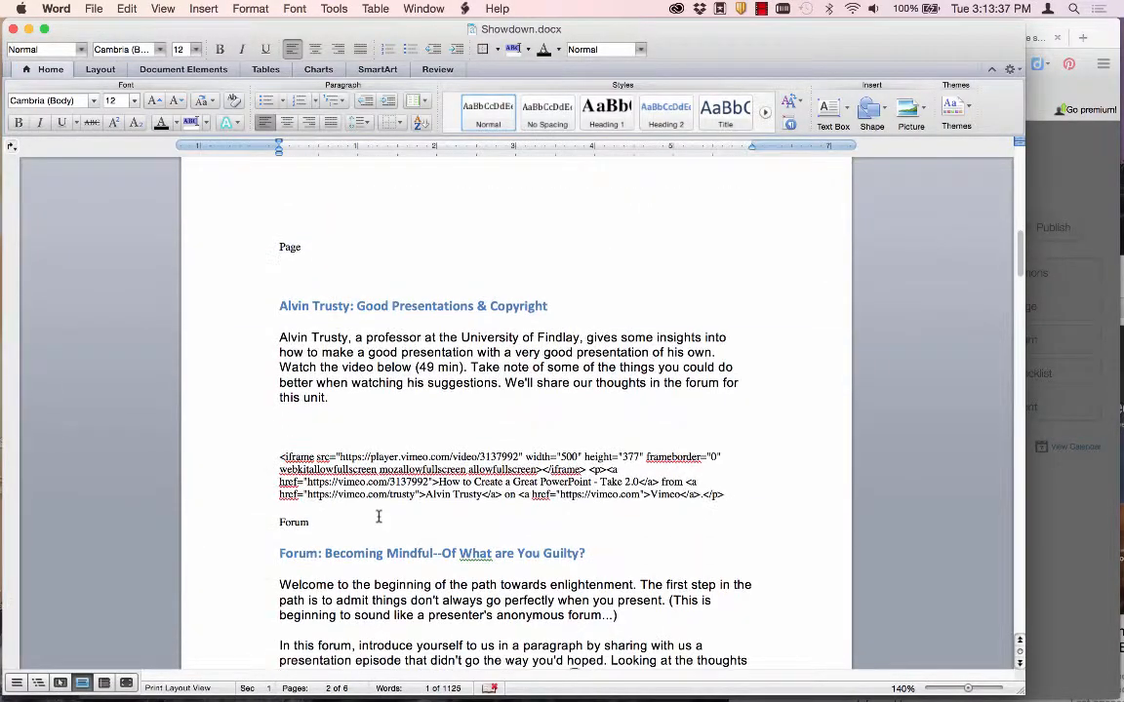
{"action": "scroll", "coordinate": [379, 517], "scroll_direction": "down", "scroll_amount": 3}
{"action": "left_click_drag", "start_coordinate": [607, 432], "coordinate": [310, 429]}
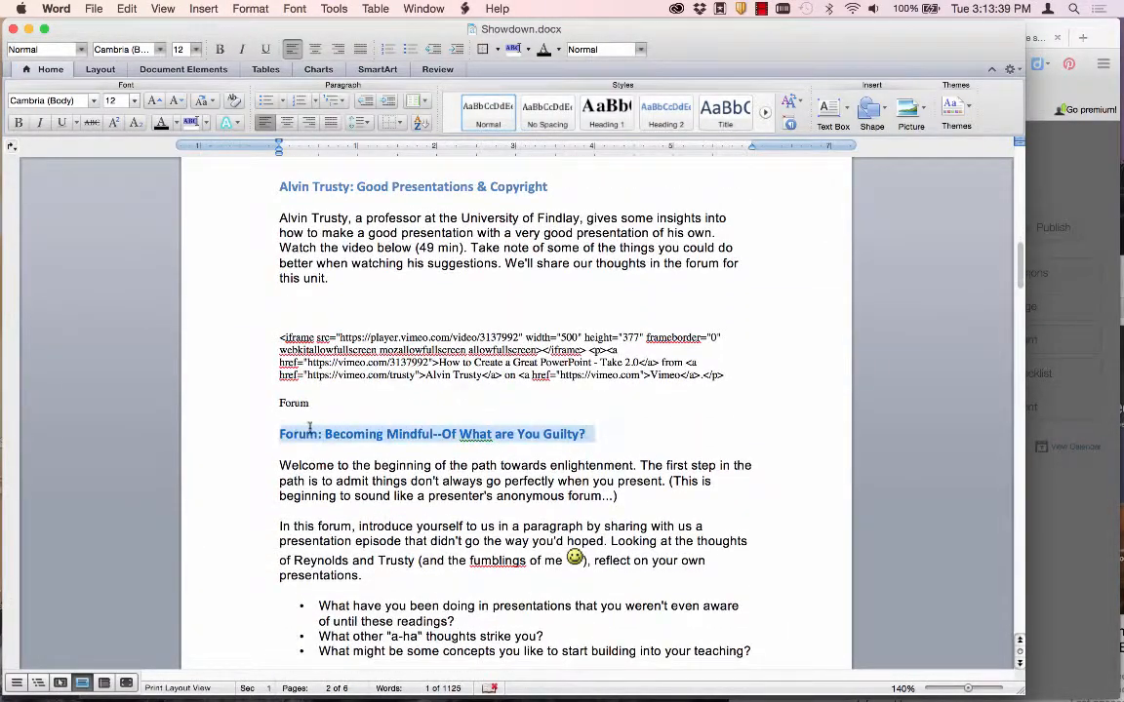
{"action": "key", "text": "super+c"}
{"action": "key", "text": "super+Tab"}
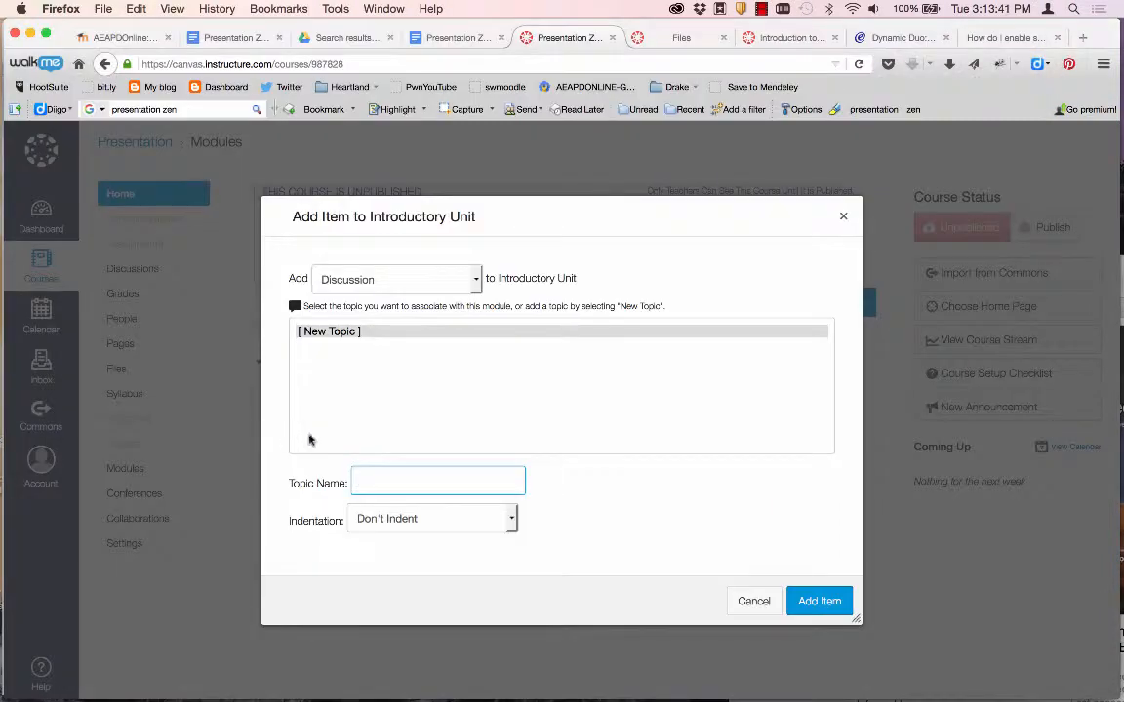
{"action": "key", "text": "super+v"}
{"action": "left_click", "coordinate": [603, 536]}
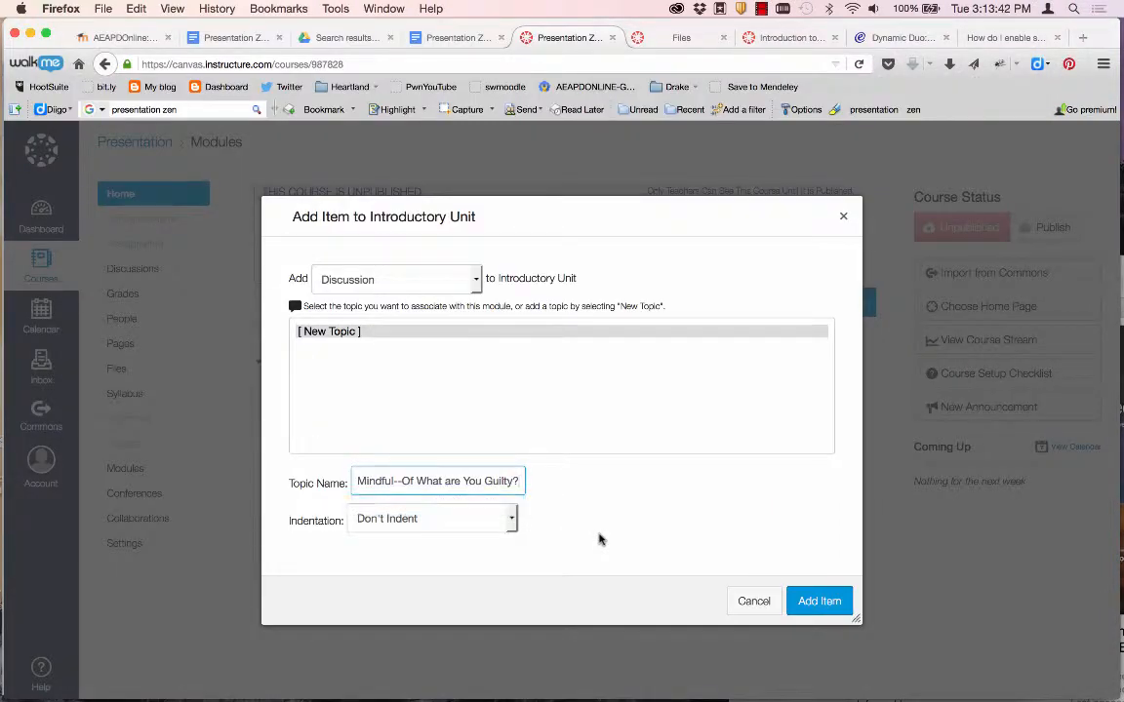
{"action": "left_click", "coordinate": [804, 602]}
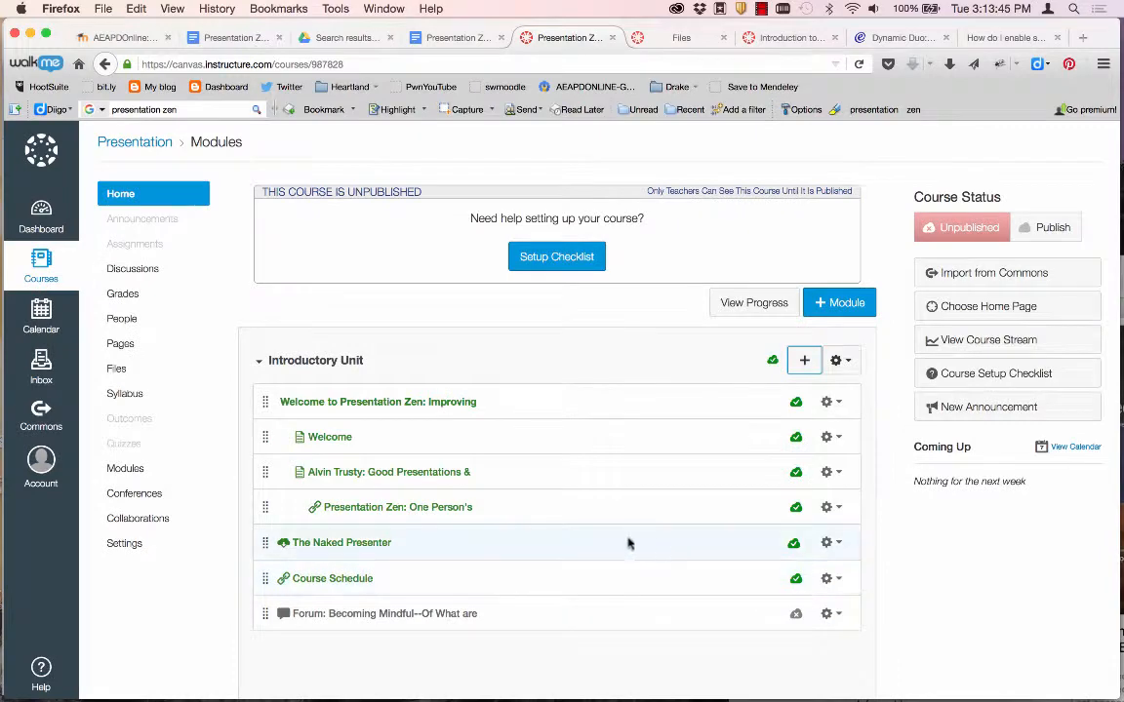
{"action": "scroll", "coordinate": [627, 539], "scroll_direction": "down", "scroll_amount": 2}
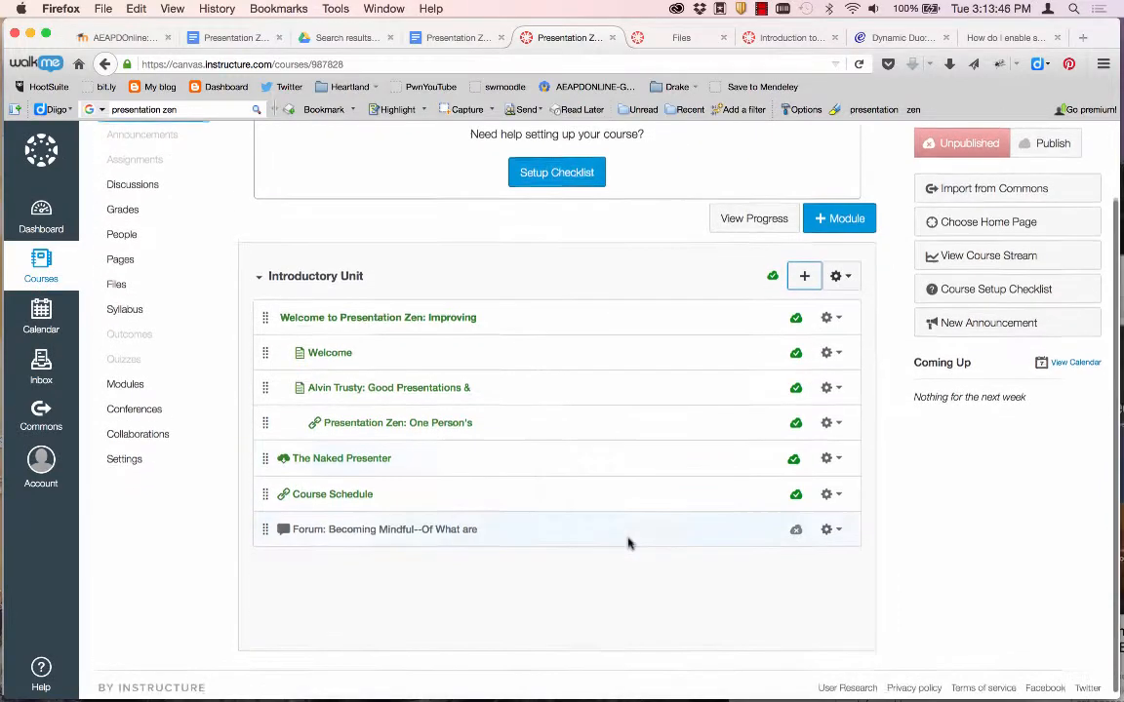
{"action": "left_click", "coordinate": [398, 531]}
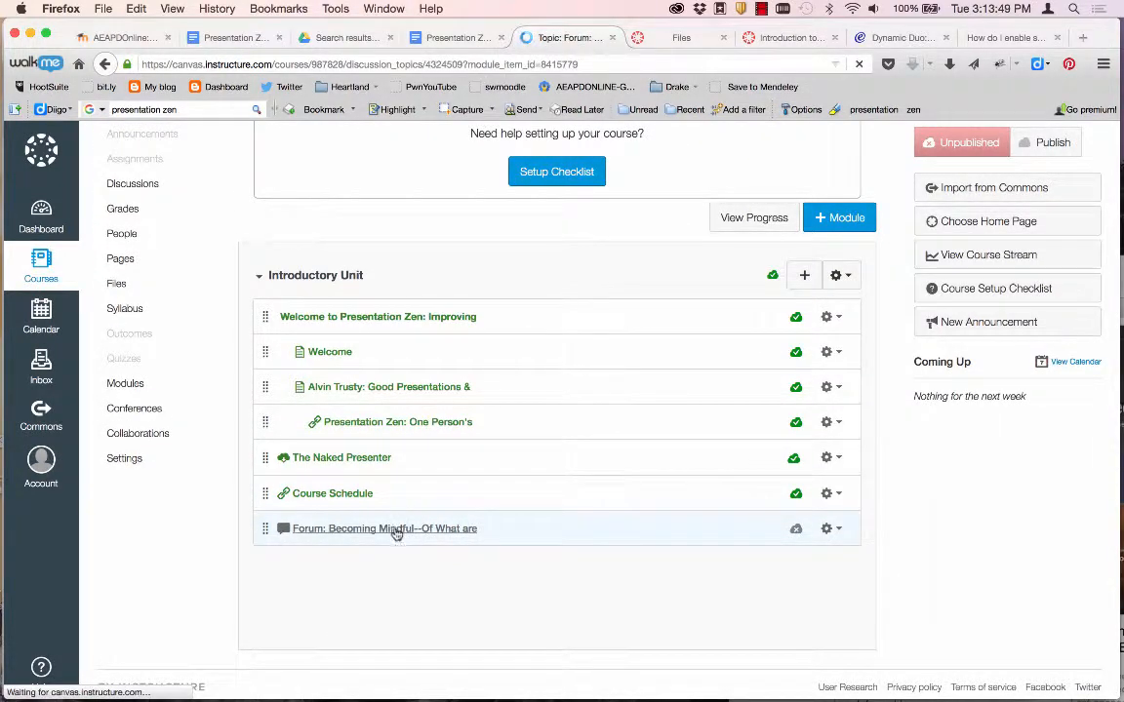
Edit the discussion and paste the forum's welcome and instructions text from Word into the body.
{"action": "left_click", "coordinate": [794, 208]}
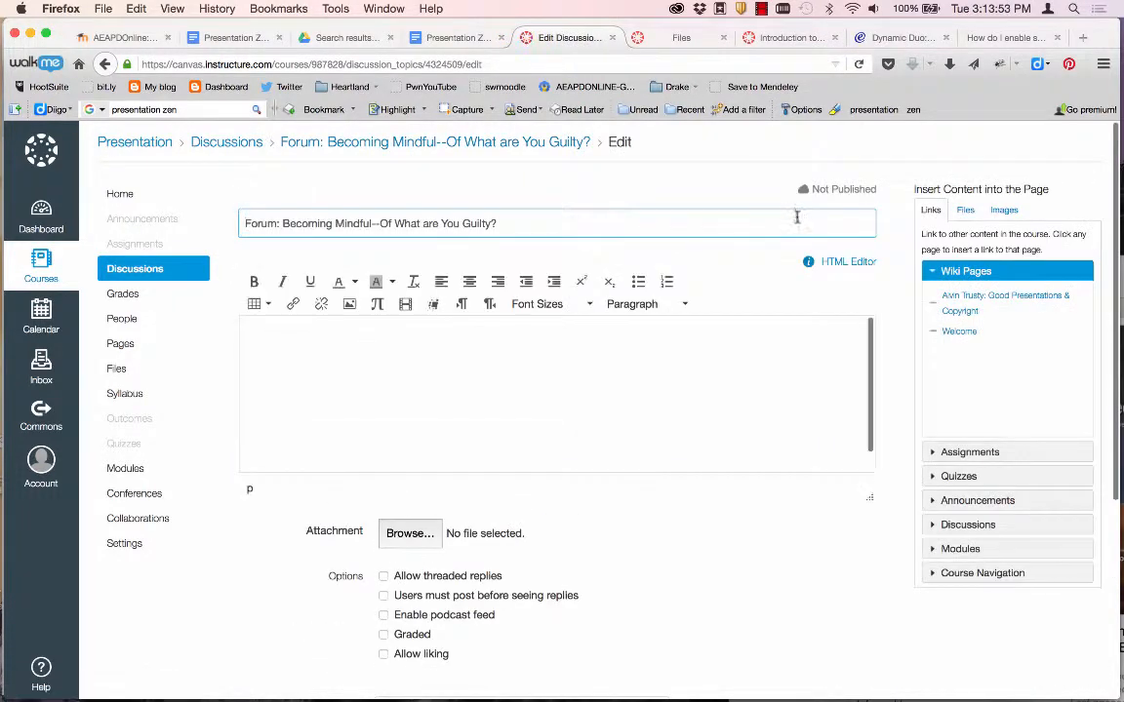
{"action": "left_click", "coordinate": [450, 377]}
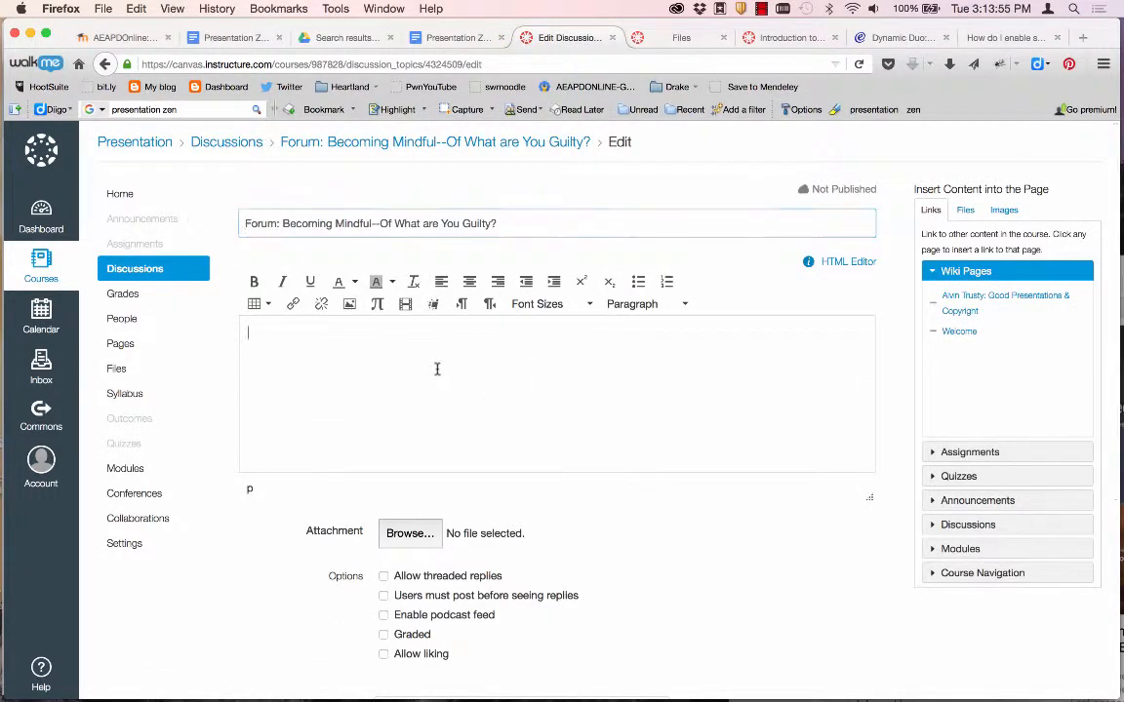
{"action": "key", "text": "super+Tab"}
{"action": "scroll", "coordinate": [454, 430], "scroll_direction": "down", "scroll_amount": 3}
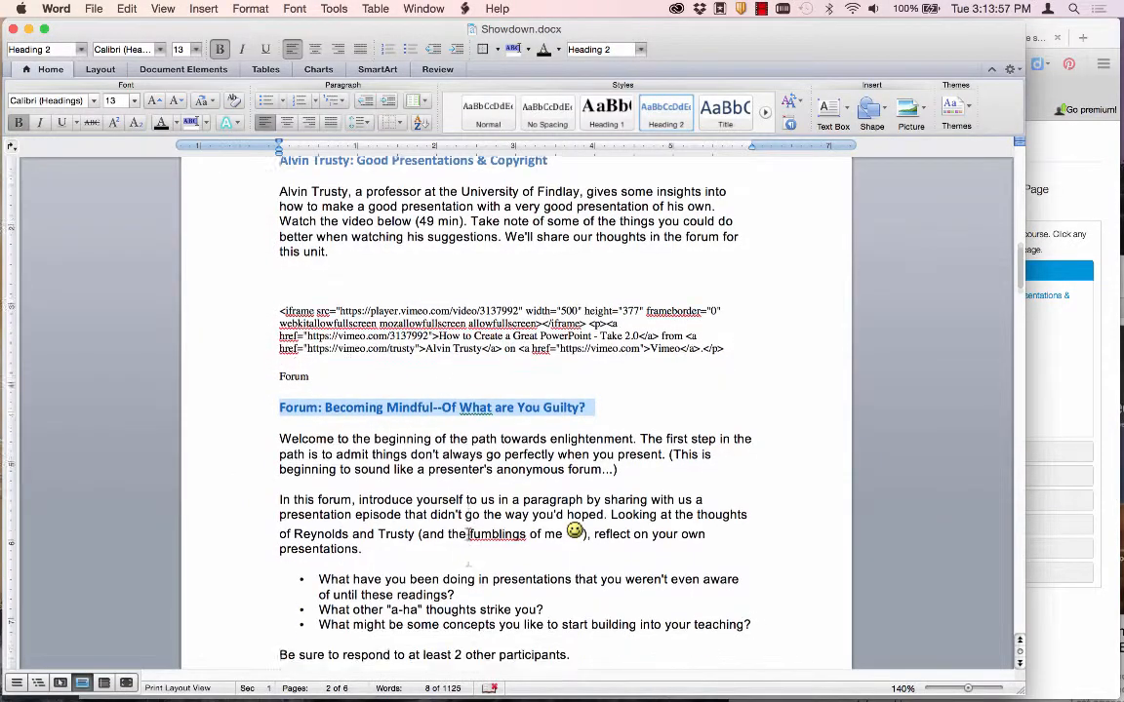
{"action": "left_click_drag", "start_coordinate": [590, 607], "coordinate": [260, 397]}
{"action": "key", "text": "super+c"}
{"action": "key", "text": "super+Tab"}
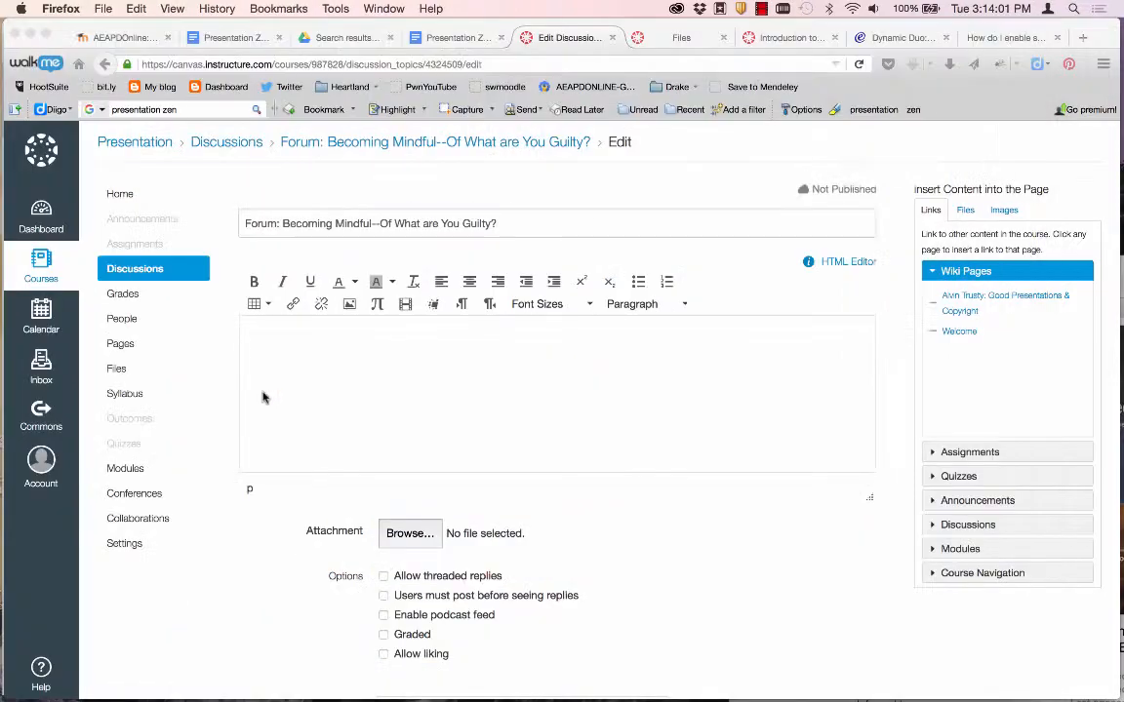
{"action": "key", "text": "super+v"}
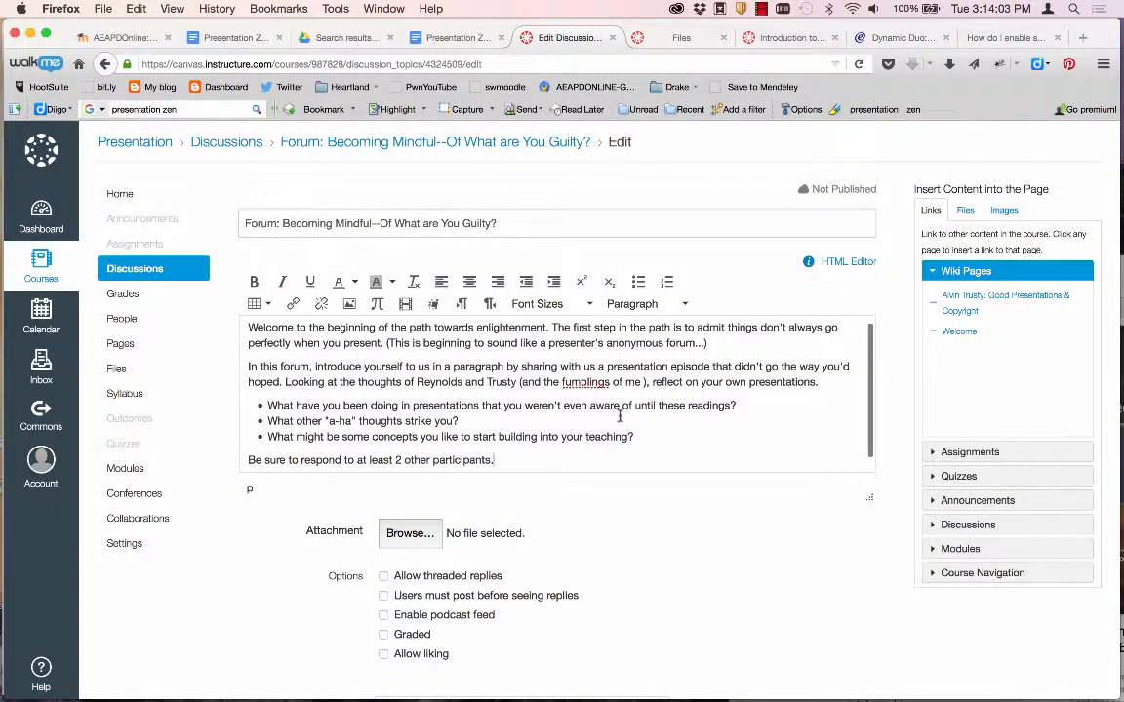
Allow threaded replies on the forum discussion.
{"action": "scroll", "coordinate": [622, 419], "scroll_direction": "down", "scroll_amount": 1}
{"action": "scroll", "coordinate": [622, 419], "scroll_direction": "up", "scroll_amount": 2}
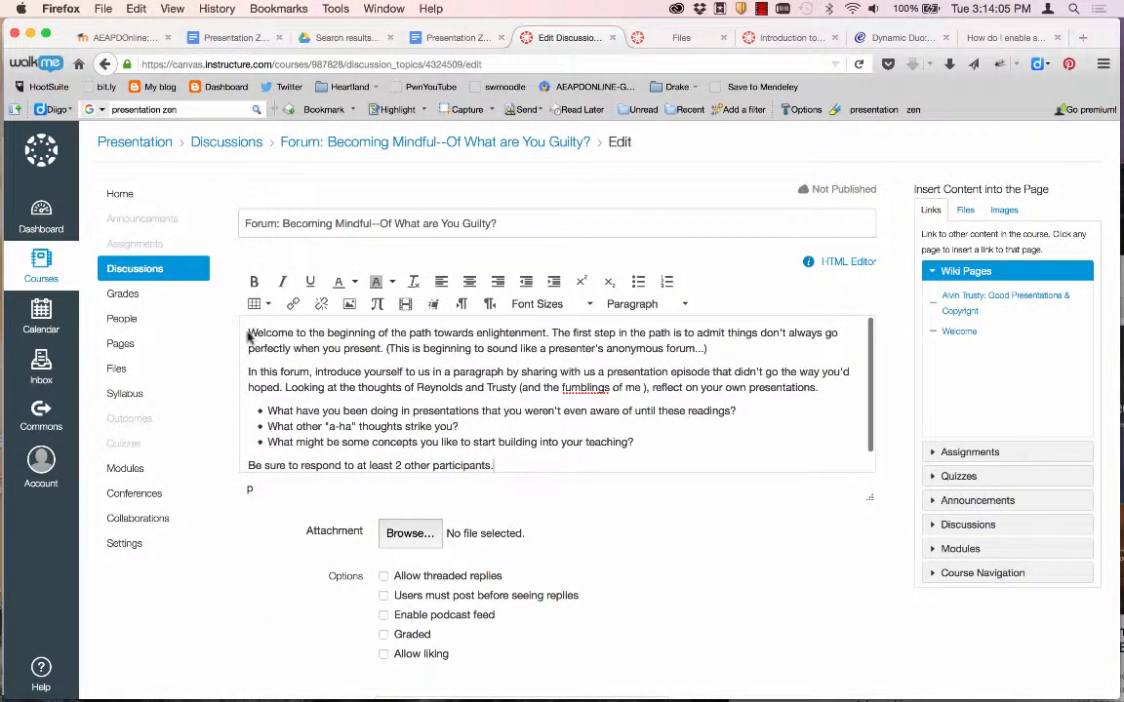
{"action": "scroll", "coordinate": [318, 337], "scroll_direction": "down", "scroll_amount": 1}
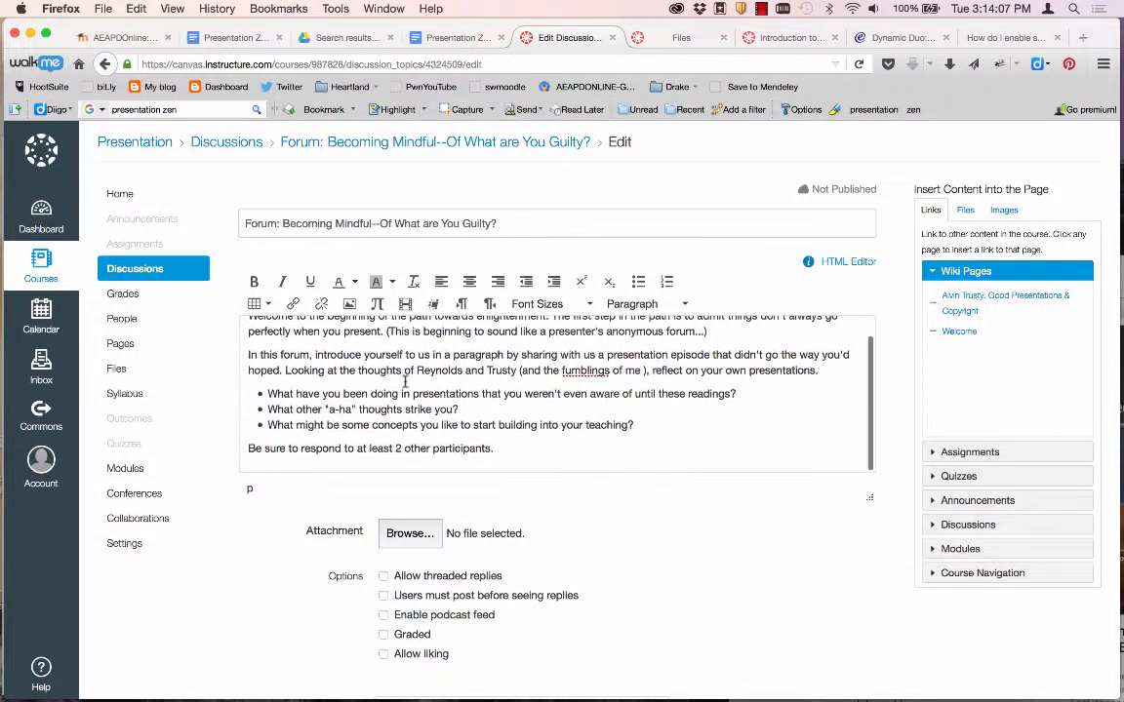
{"action": "scroll", "coordinate": [343, 524], "scroll_direction": "down", "scroll_amount": 2}
{"action": "scroll", "coordinate": [343, 521], "scroll_direction": "up", "scroll_amount": 1}
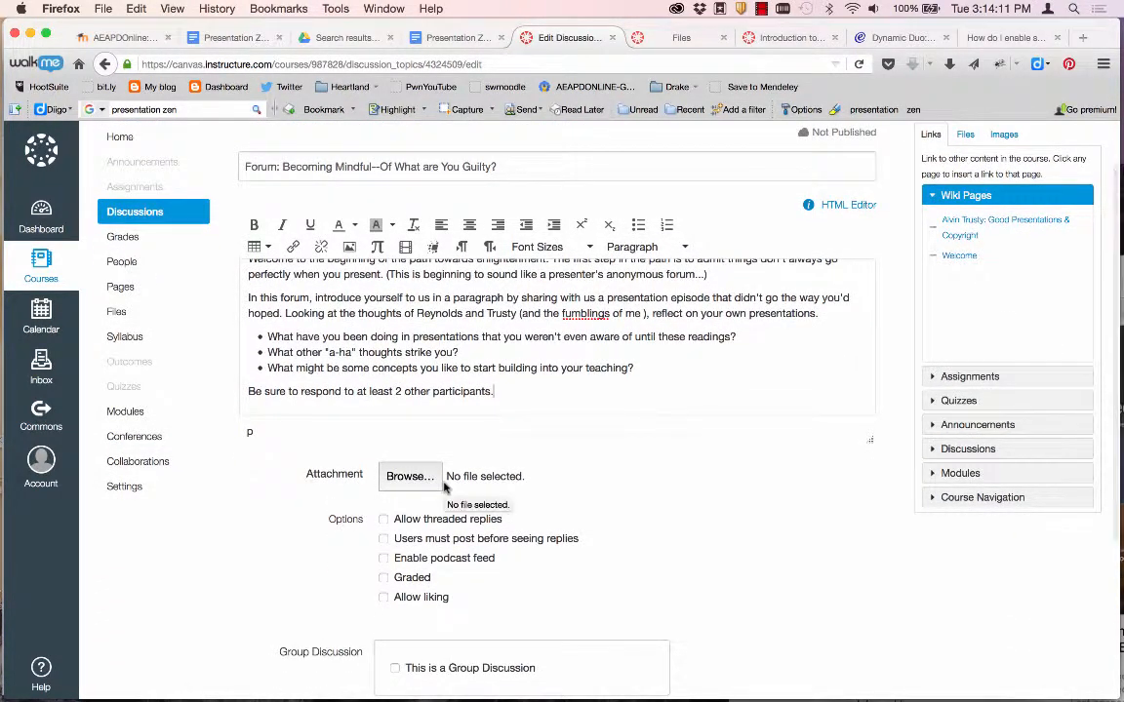
{"action": "scroll", "coordinate": [444, 488], "scroll_direction": "down", "scroll_amount": 1}
{"action": "scroll", "coordinate": [444, 487], "scroll_direction": "down", "scroll_amount": 4}
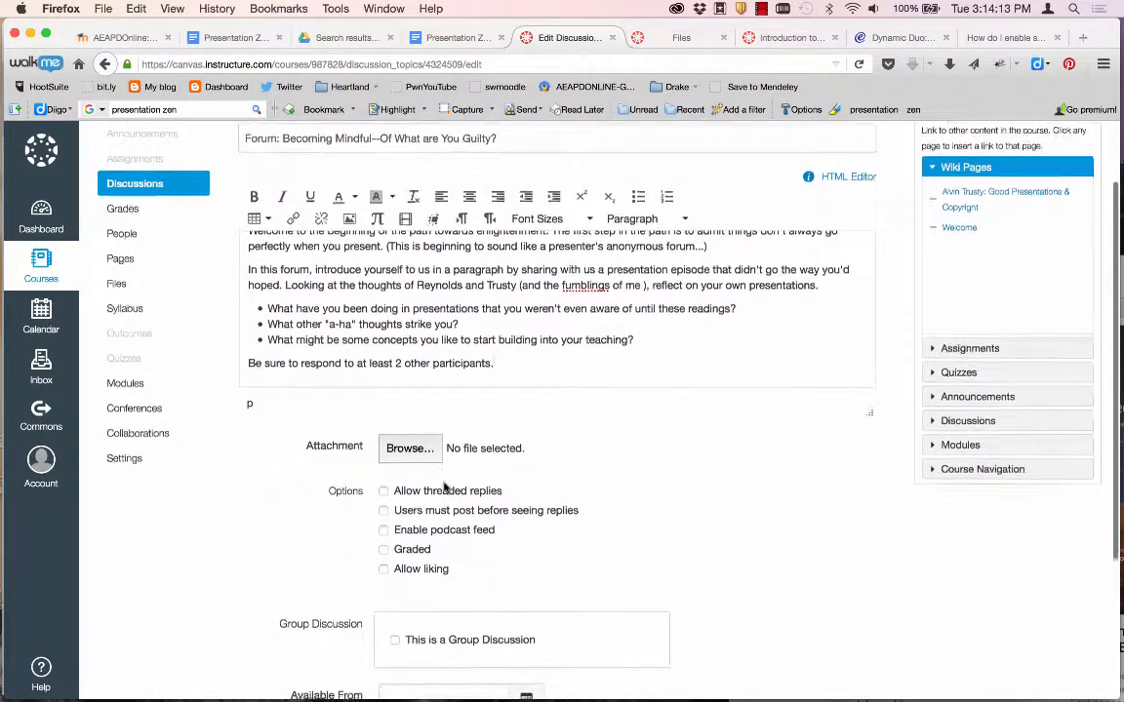
{"action": "scroll", "coordinate": [444, 487], "scroll_direction": "down", "scroll_amount": 1}
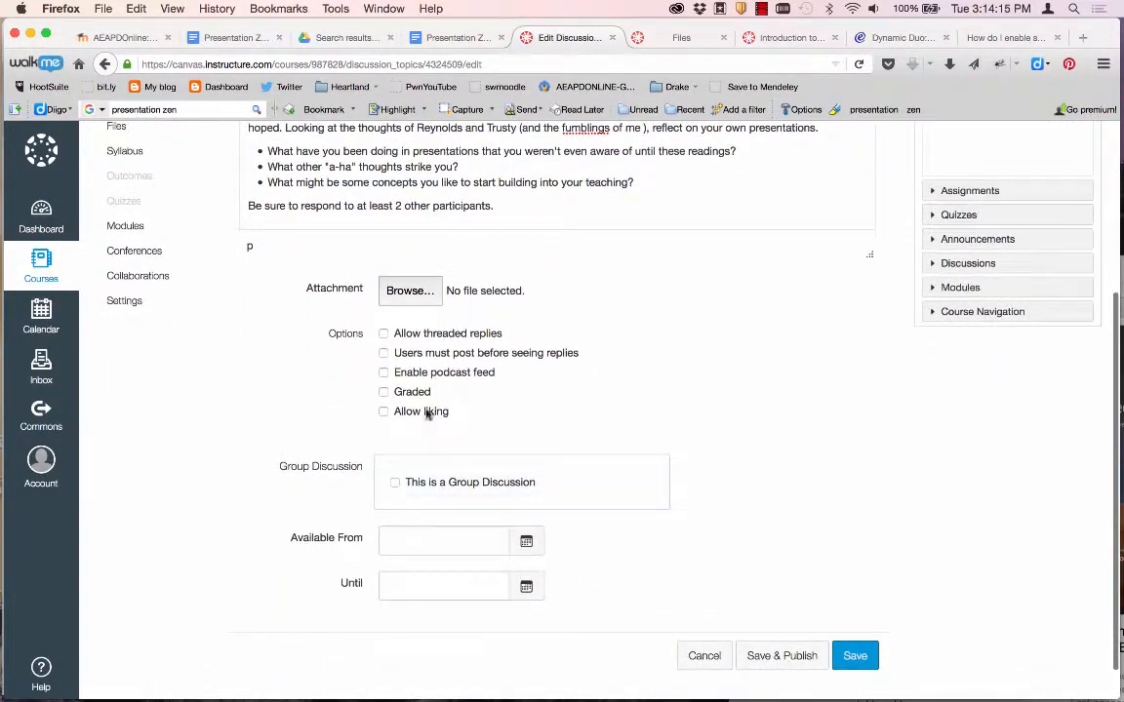
{"action": "left_click", "coordinate": [383, 334]}
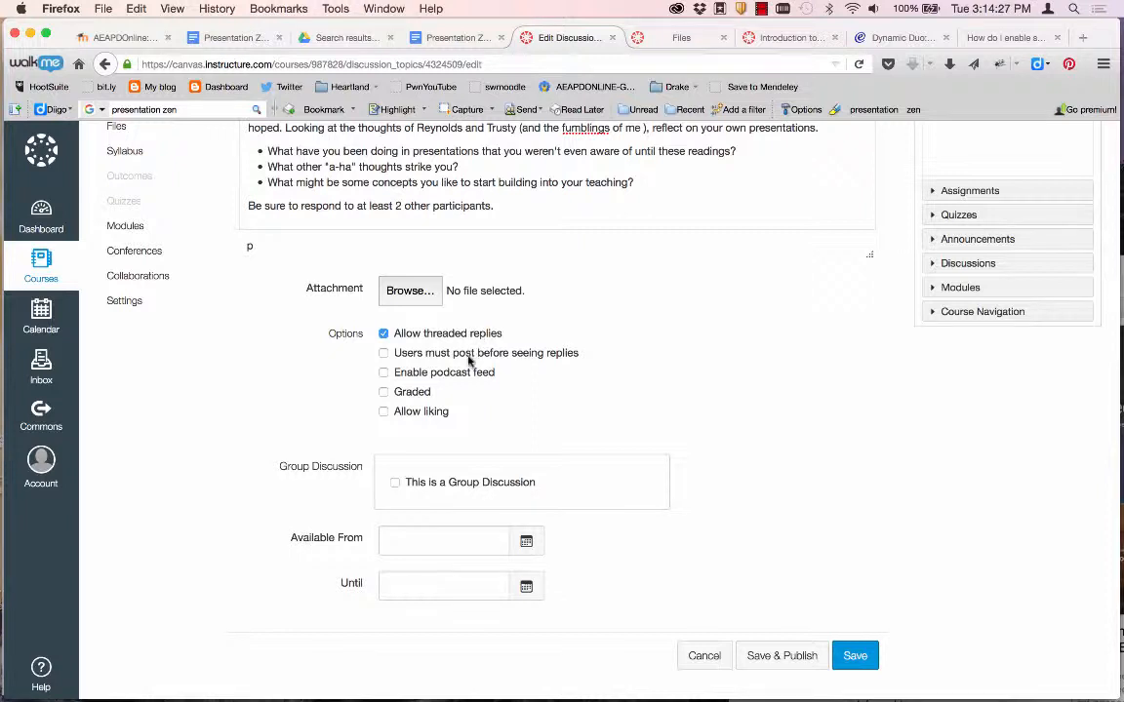
Allow liking and make the discussion graded, worth 10 points, displayed as Points.
{"action": "left_click", "coordinate": [384, 412]}
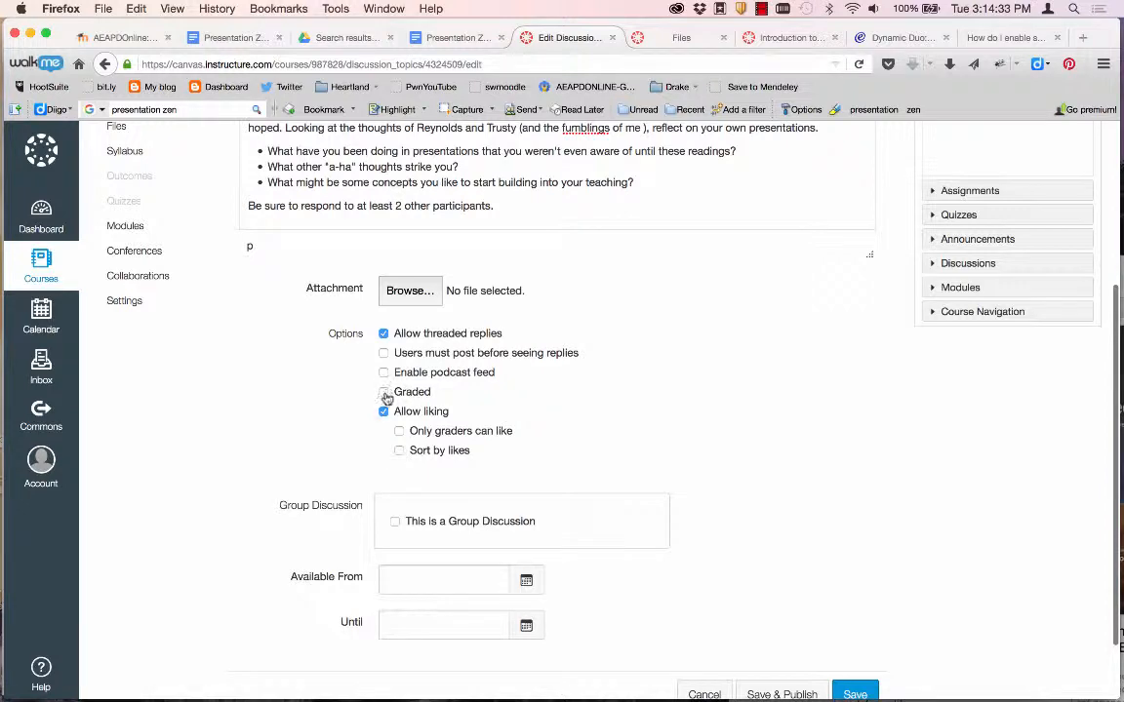
{"action": "left_click", "coordinate": [385, 393]}
{"action": "scroll", "coordinate": [416, 518], "scroll_direction": "down", "scroll_amount": 2}
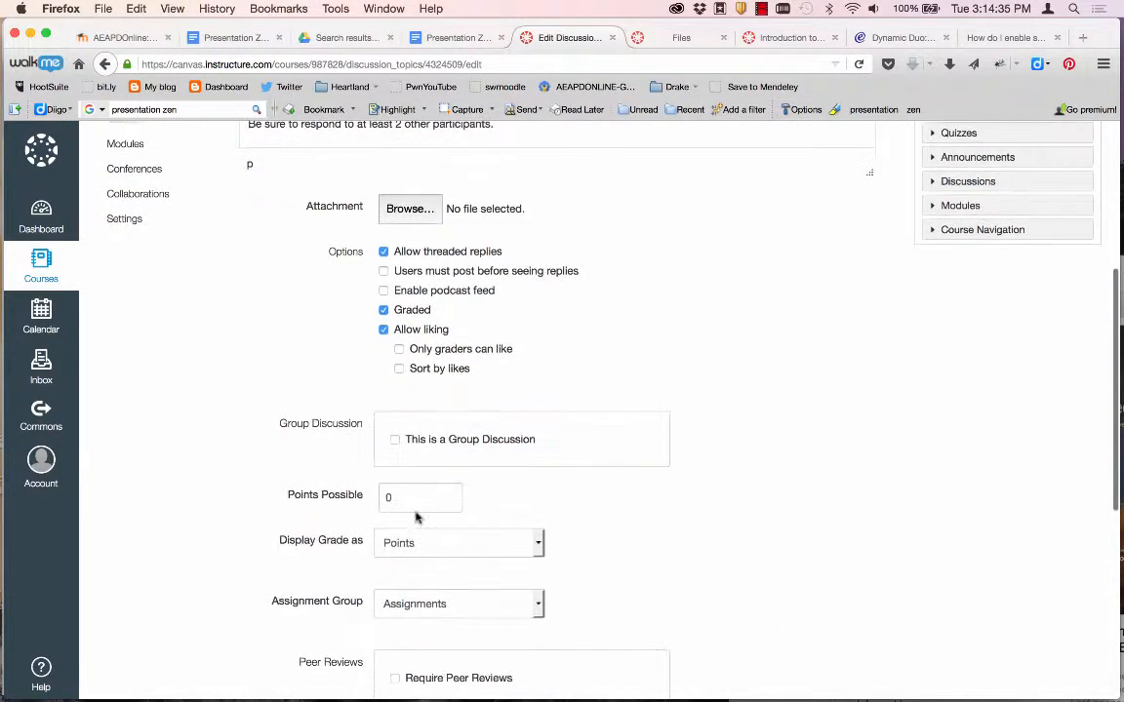
{"action": "double_click", "coordinate": [390, 497]}
{"action": "type", "text": "10"}
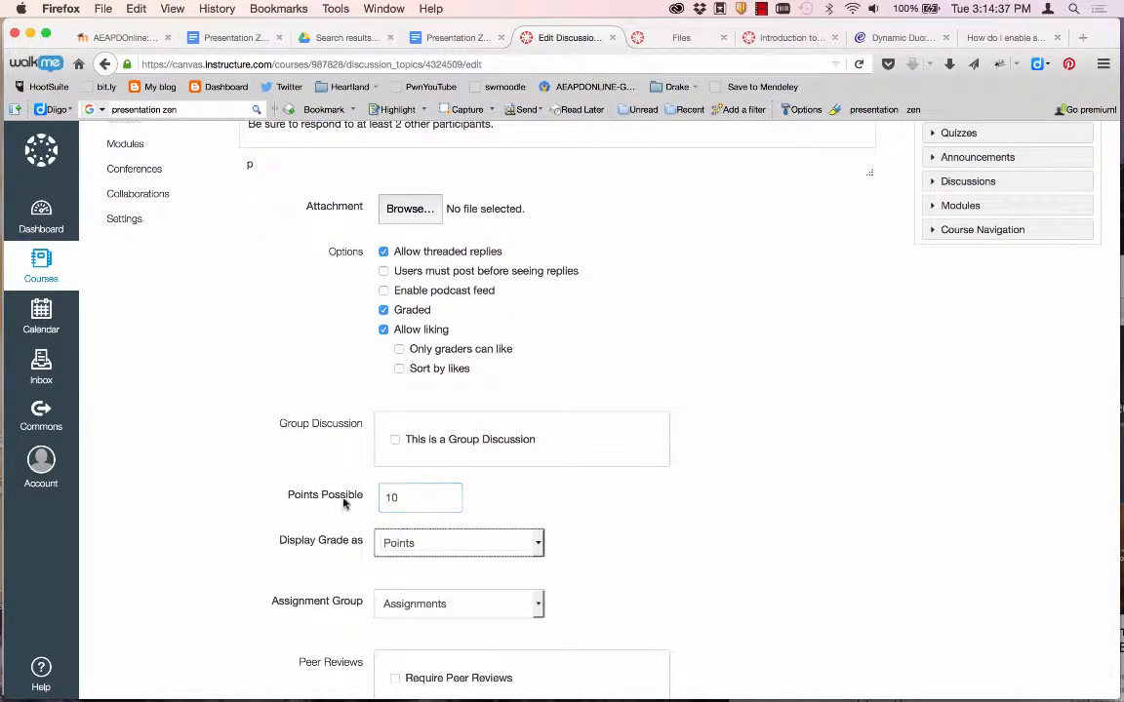
{"action": "left_click", "coordinate": [399, 547]}
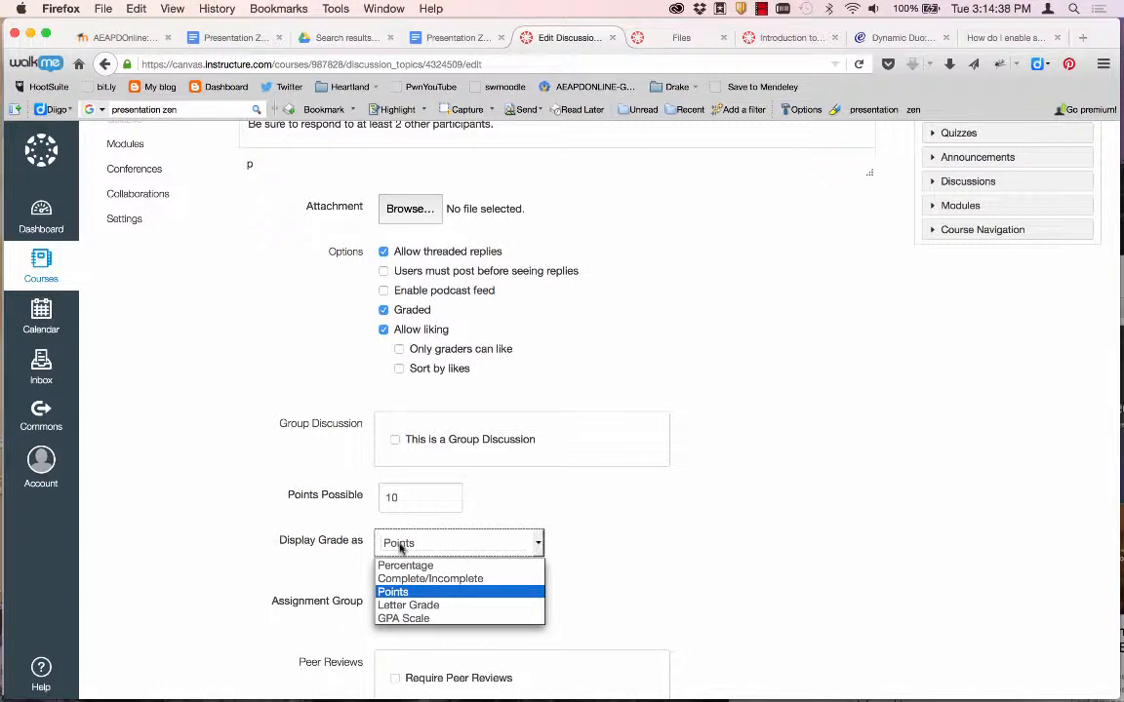
{"action": "left_click", "coordinate": [411, 593]}
Save and publish the graded Becoming Mindful forum discussion.
{"action": "scroll", "coordinate": [317, 573], "scroll_direction": "down", "scroll_amount": 2}
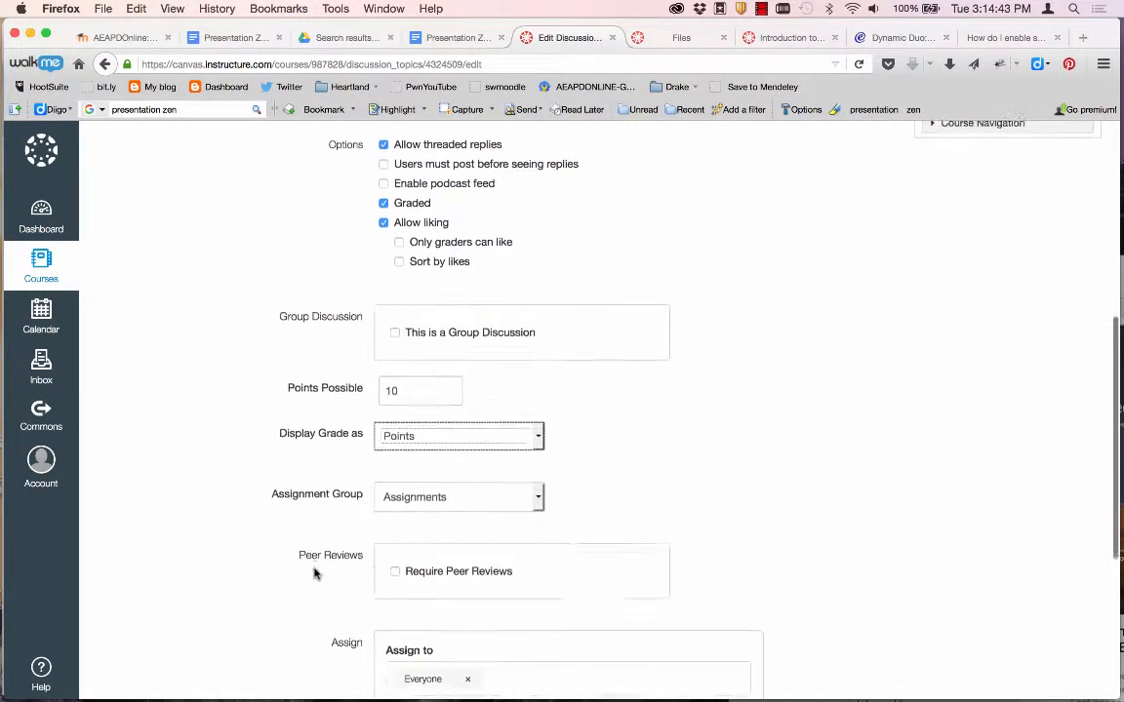
{"action": "scroll", "coordinate": [326, 458], "scroll_direction": "down", "scroll_amount": 2}
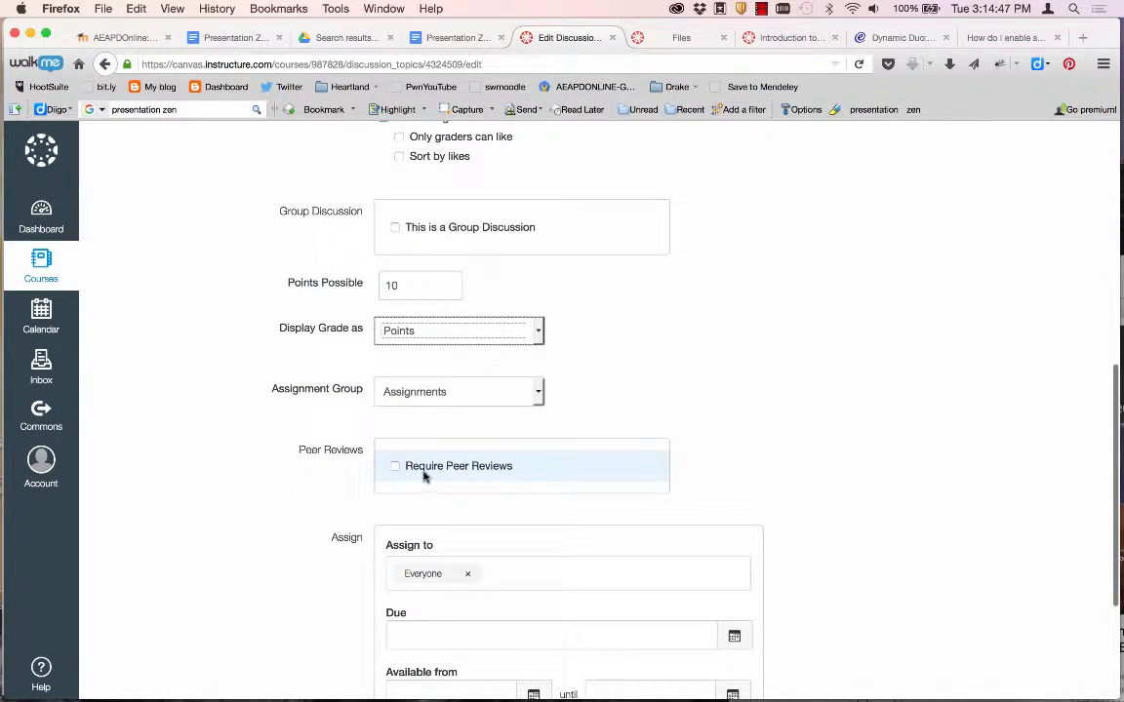
{"action": "scroll", "coordinate": [424, 475], "scroll_direction": "up", "scroll_amount": 1}
{"action": "scroll", "coordinate": [421, 474], "scroll_direction": "down", "scroll_amount": 4}
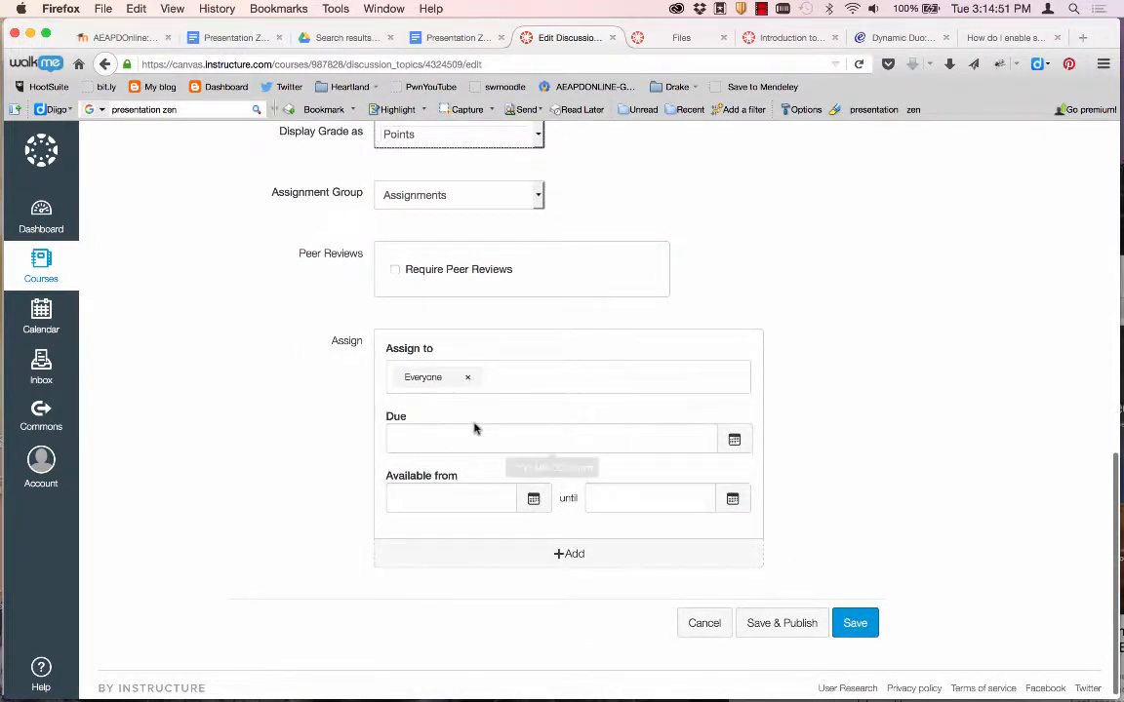
{"action": "scroll", "coordinate": [475, 426], "scroll_direction": "up", "scroll_amount": 9}
{"action": "scroll", "coordinate": [476, 428], "scroll_direction": "up", "scroll_amount": 2}
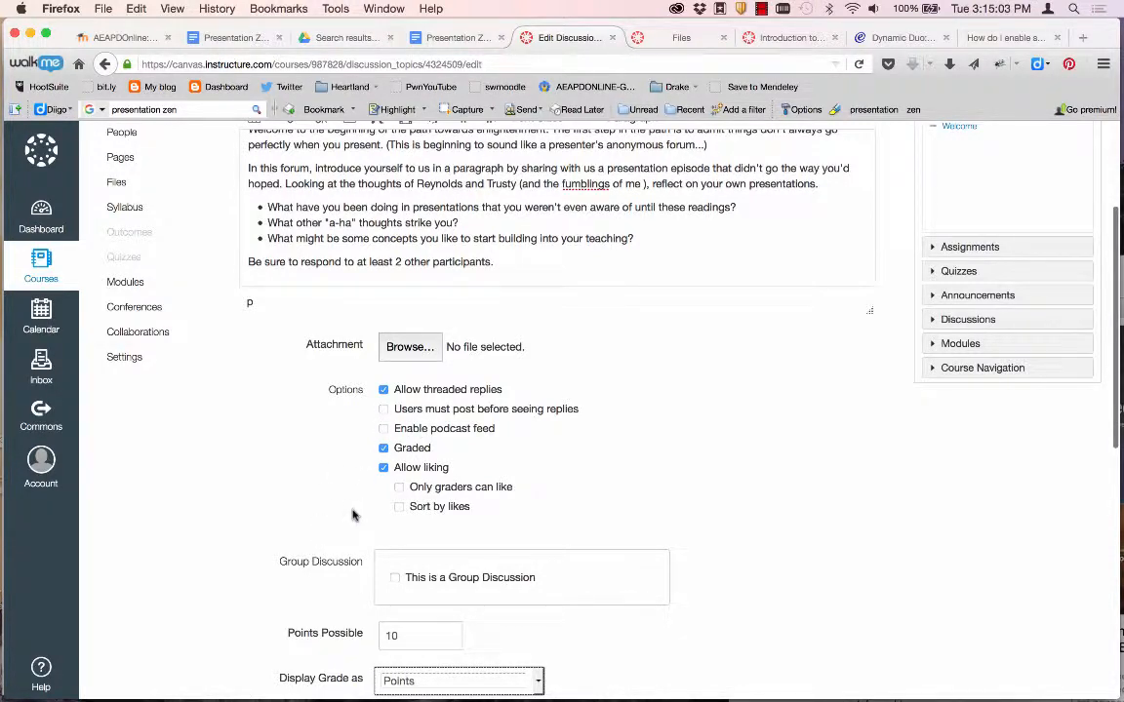
{"action": "scroll", "coordinate": [353, 515], "scroll_direction": "down", "scroll_amount": 10}
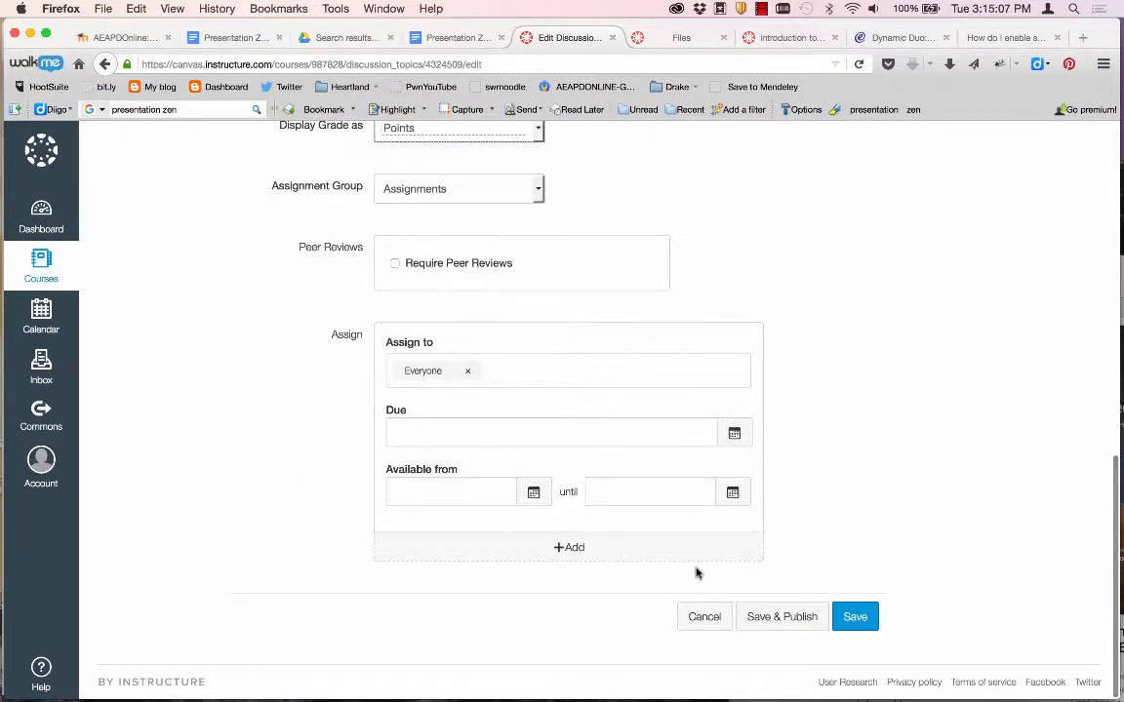
{"action": "left_click", "coordinate": [808, 618]}
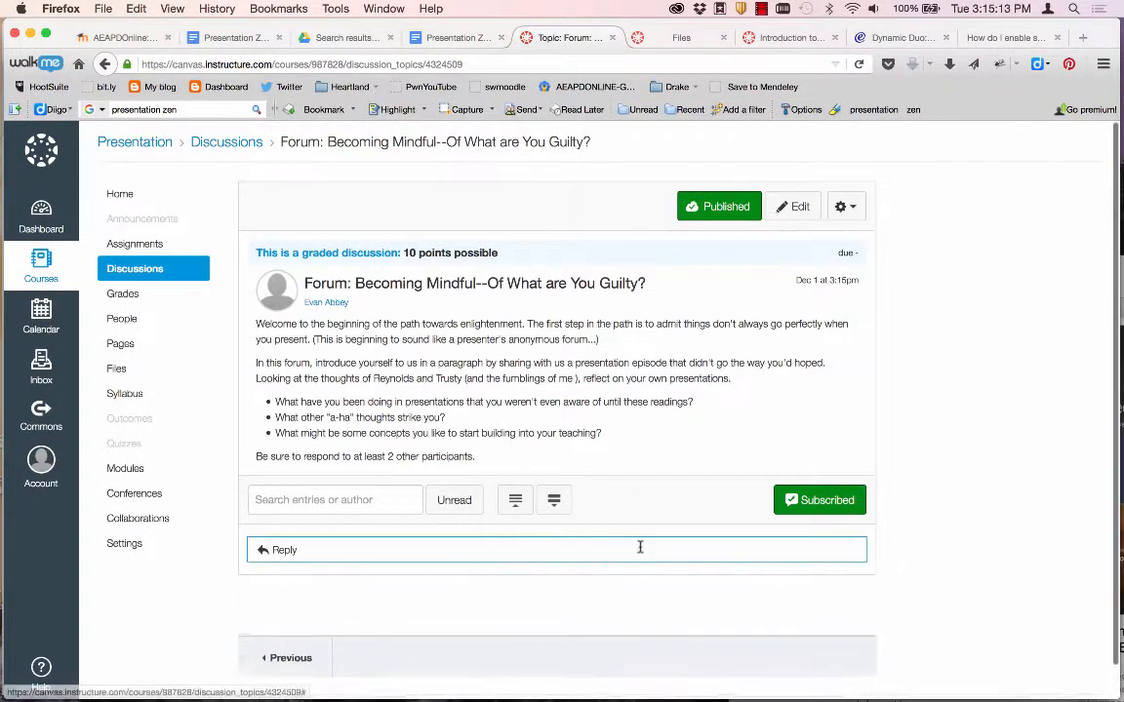
Post a test reply reading 'This is a reply!' to the forum.
{"action": "left_click", "coordinate": [459, 552]}
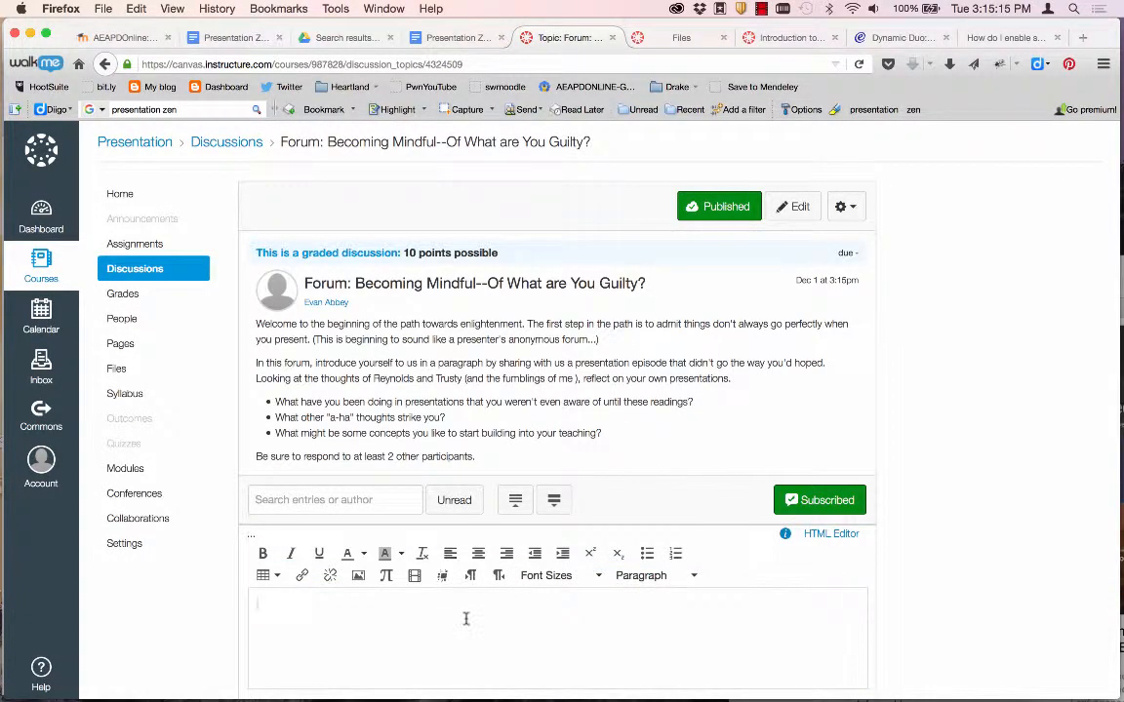
{"action": "left_click", "coordinate": [551, 598]}
{"action": "type", "text": "This is a re"}
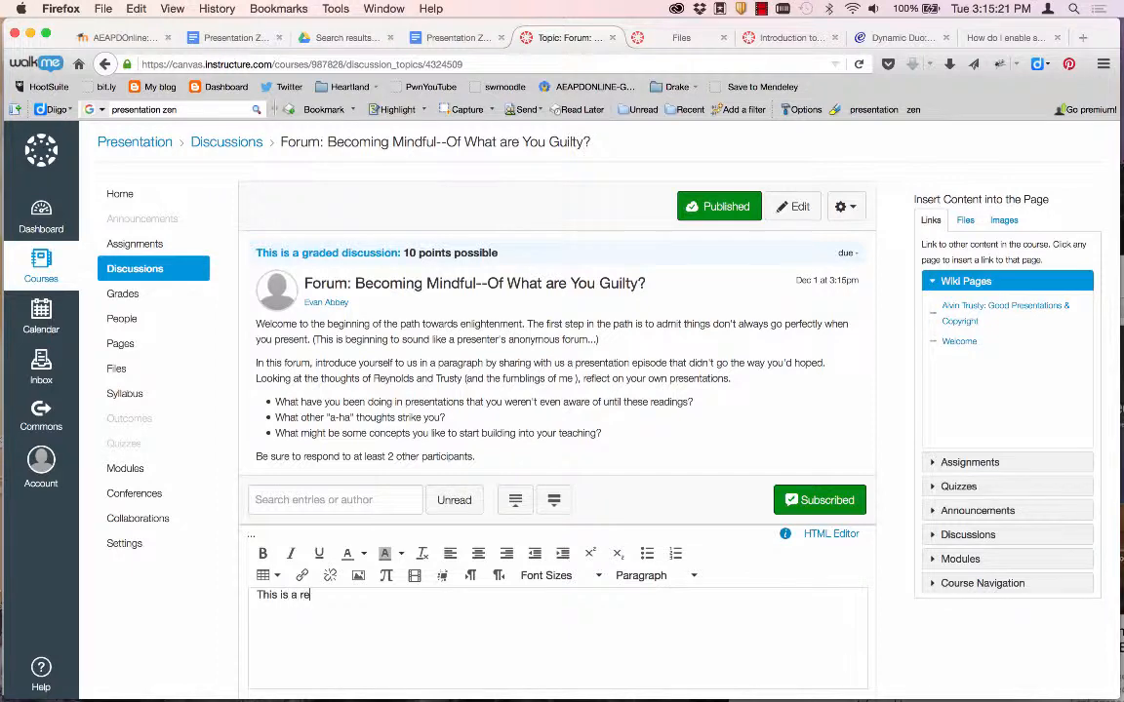
{"action": "type", "text": "ply!"}
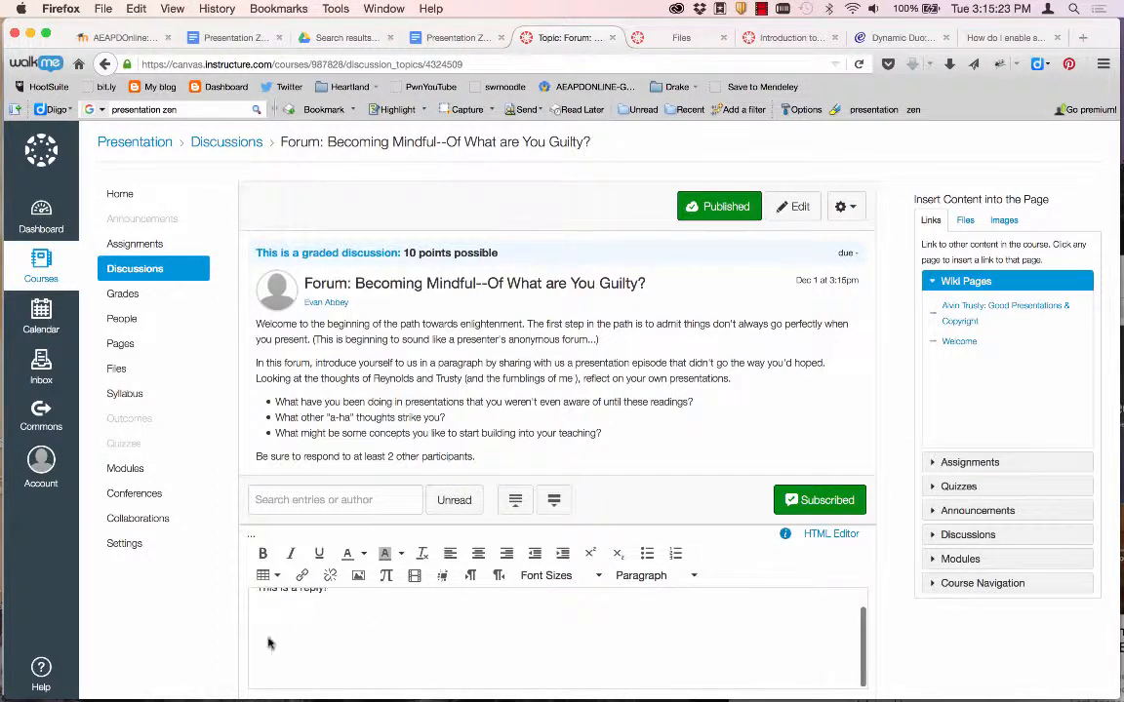
{"action": "scroll", "coordinate": [270, 643], "scroll_direction": "down", "scroll_amount": 5}
{"action": "left_click", "coordinate": [842, 557]}
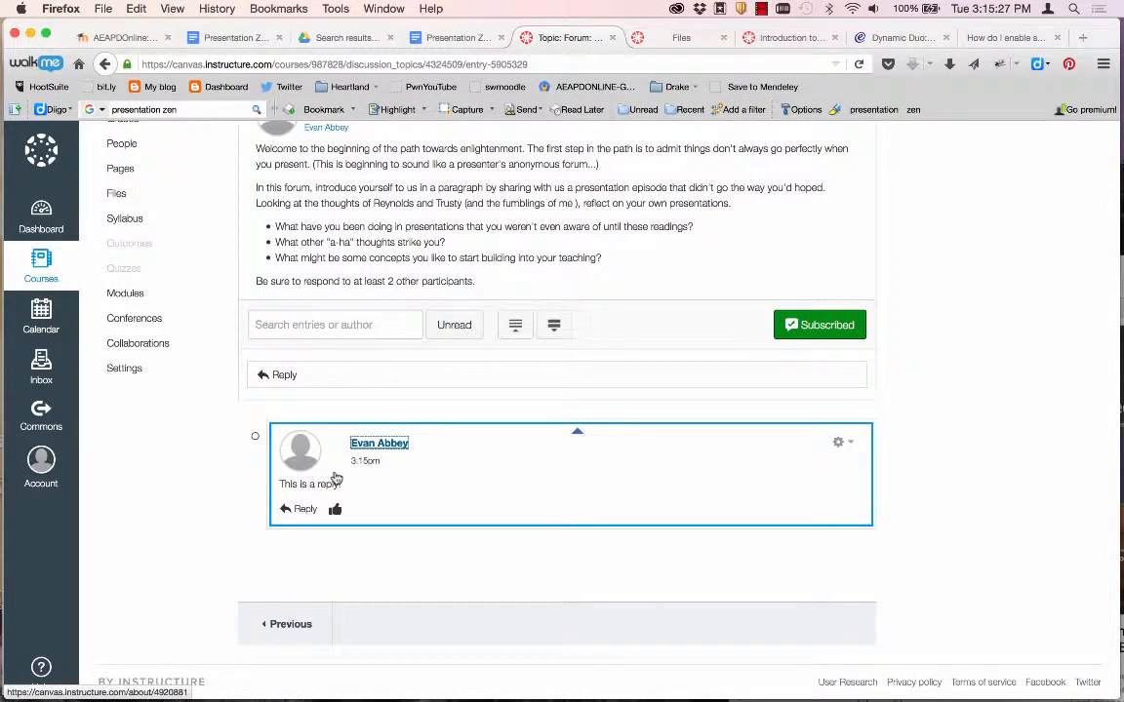
Collapse the replies, then expand the test reply back to full view.
{"action": "left_click", "coordinate": [555, 326]}
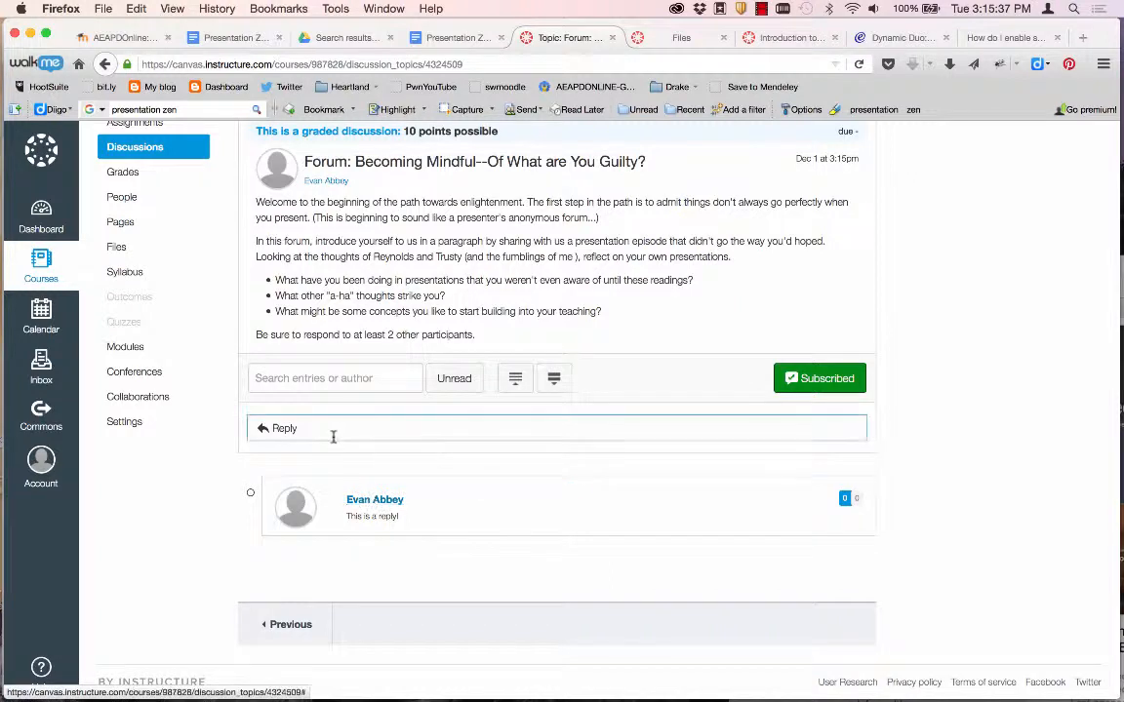
{"action": "left_click", "coordinate": [597, 509]}
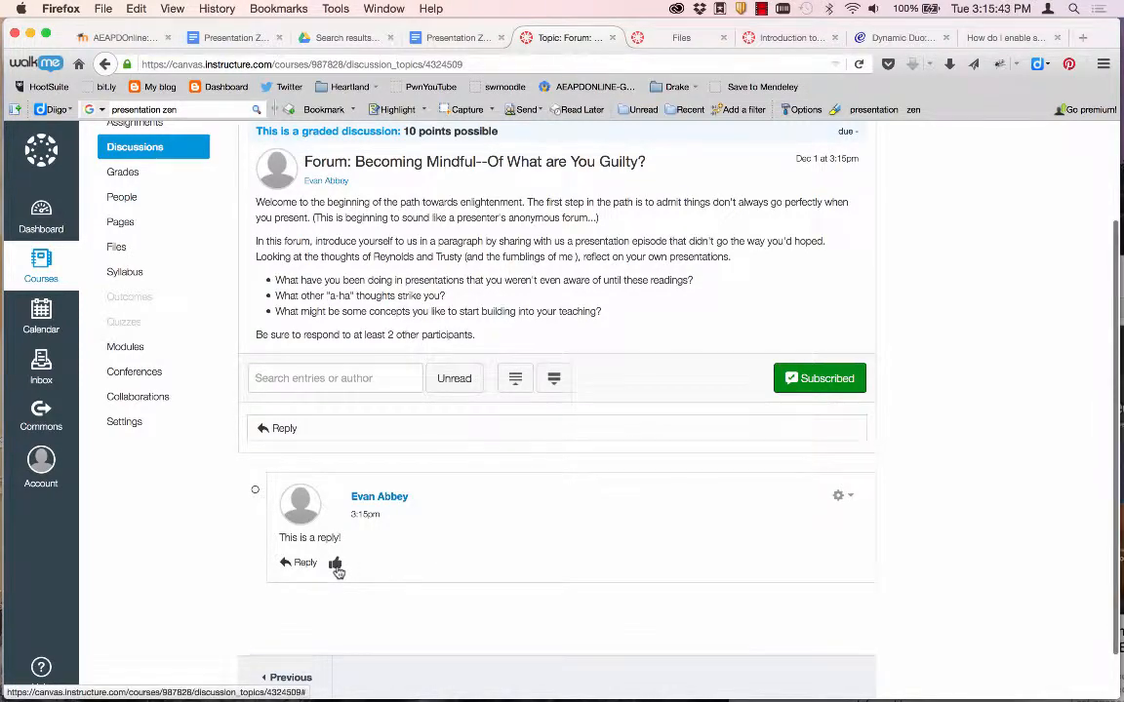
{"action": "scroll", "coordinate": [315, 625], "scroll_direction": "down", "scroll_amount": 2}
{"action": "scroll", "coordinate": [315, 626], "scroll_direction": "up", "scroll_amount": 3}
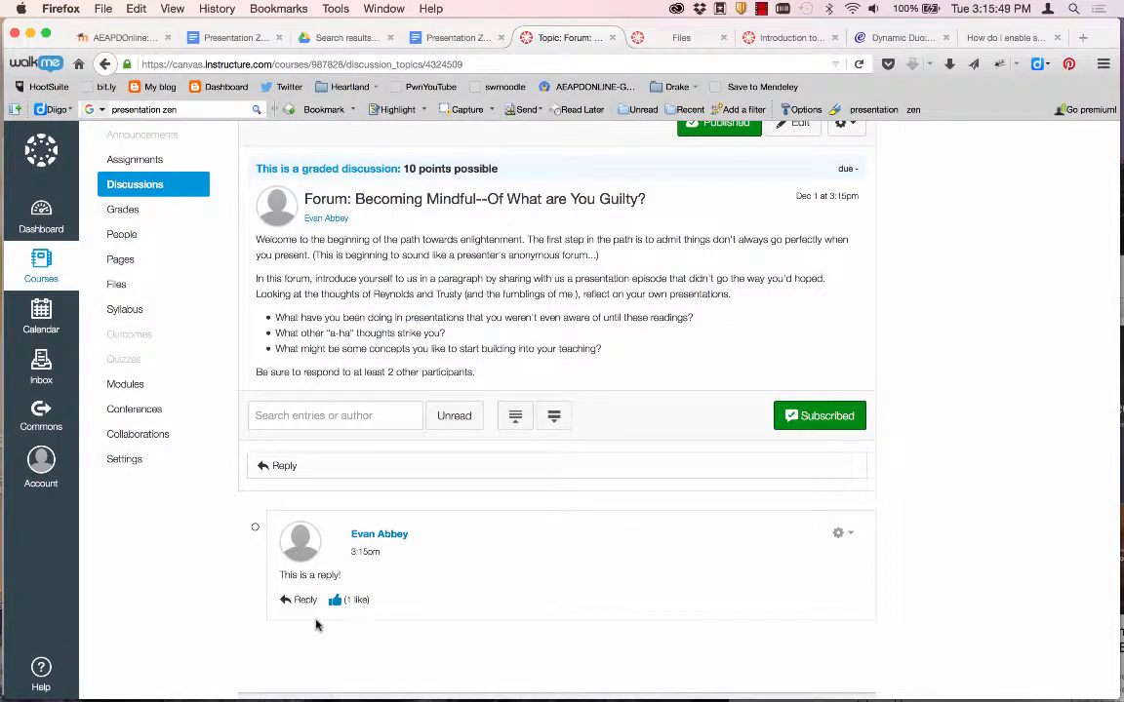
{"action": "scroll", "coordinate": [112, 183], "scroll_direction": "up", "scroll_amount": 2}
From the course home, set up a new Assignment item in the Introductory Unit module.
{"action": "left_click", "coordinate": [118, 193]}
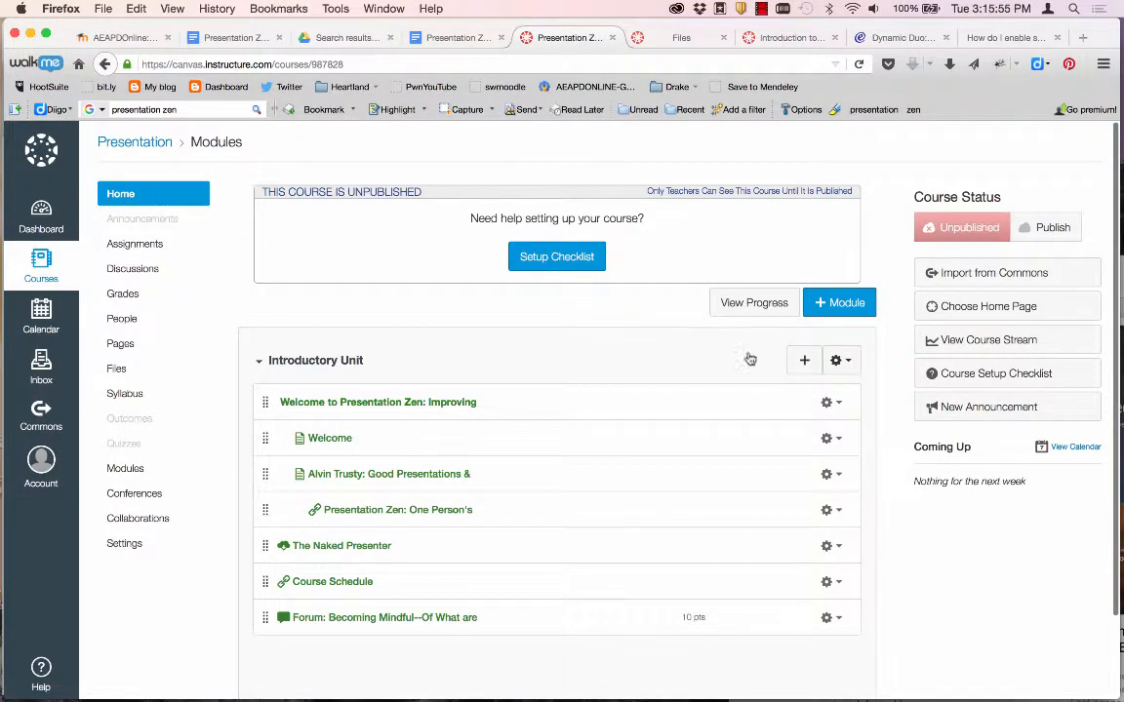
{"action": "left_click", "coordinate": [805, 361]}
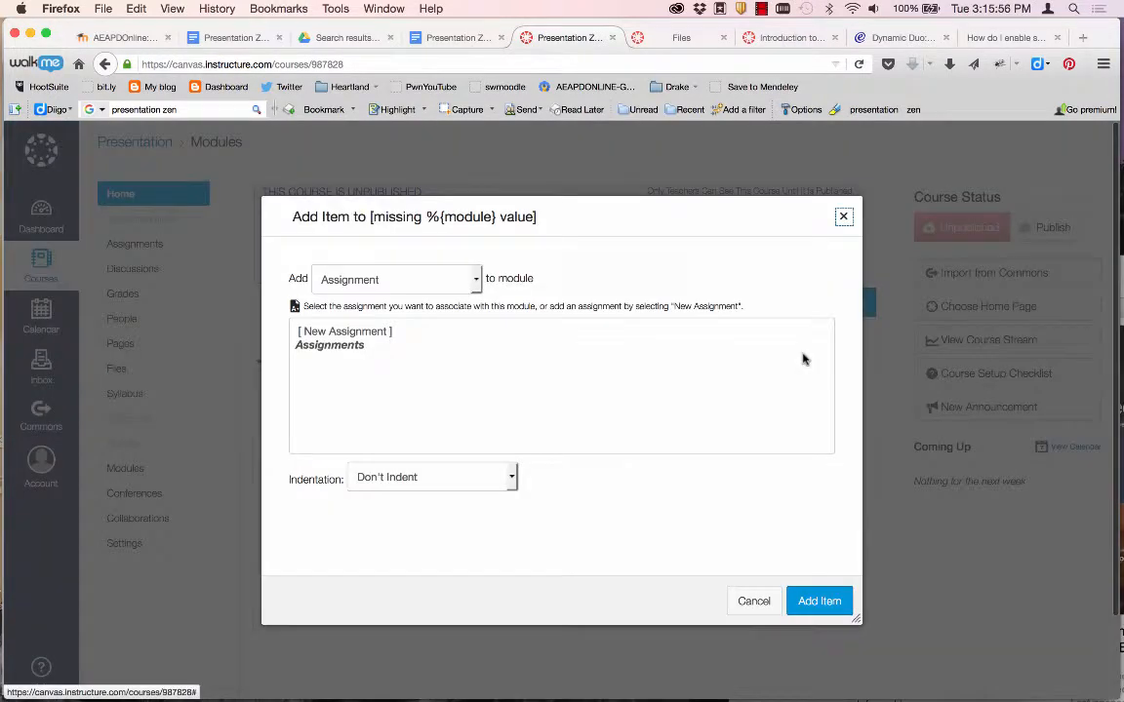
{"action": "left_click", "coordinate": [370, 333]}
{"action": "left_click", "coordinate": [413, 491]}
Name it 'Assignment: Pre-Class Presentation' from the Word heading, add it, and open its page.
{"action": "key", "text": "super+Tab"}
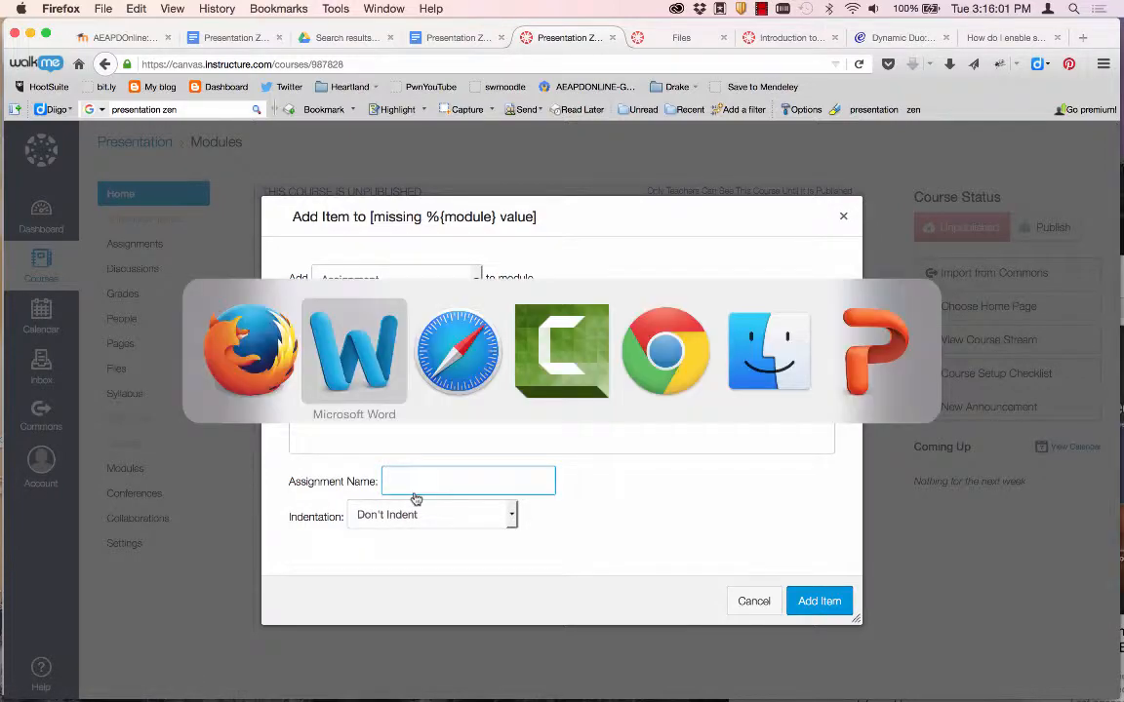
{"action": "scroll", "coordinate": [439, 395], "scroll_direction": "up", "scroll_amount": 15}
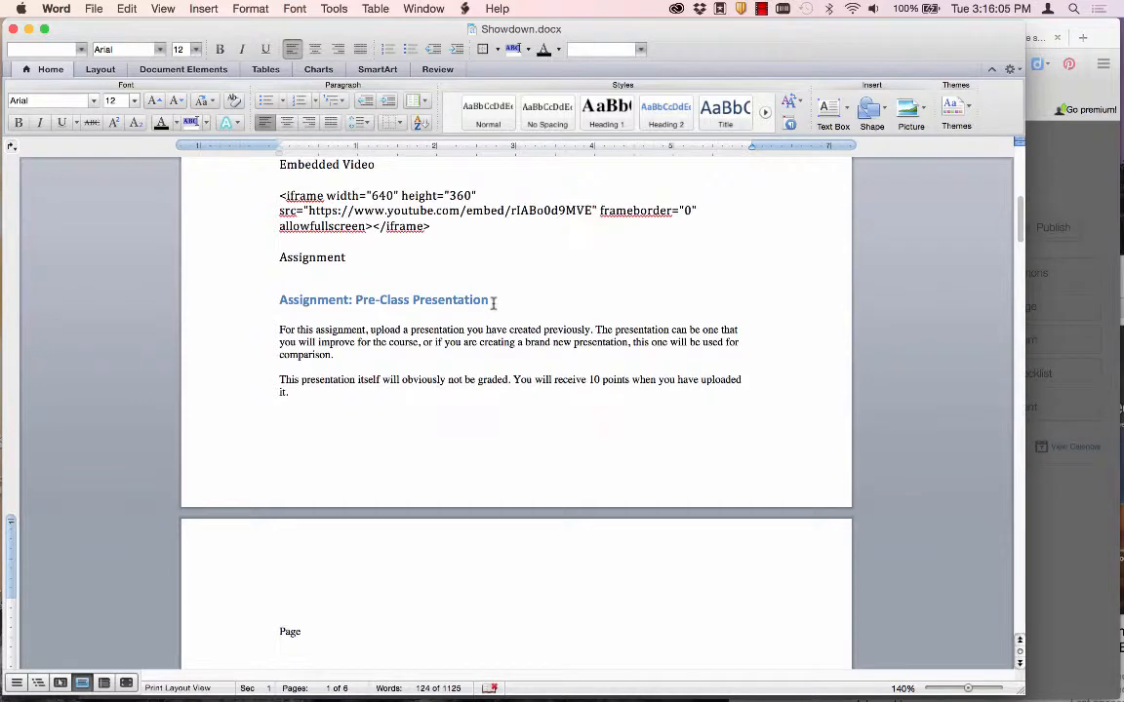
{"action": "left_click_drag", "start_coordinate": [493, 303], "coordinate": [330, 306]}
{"action": "key", "text": "super+c"}
{"action": "key", "text": "super+Tab"}
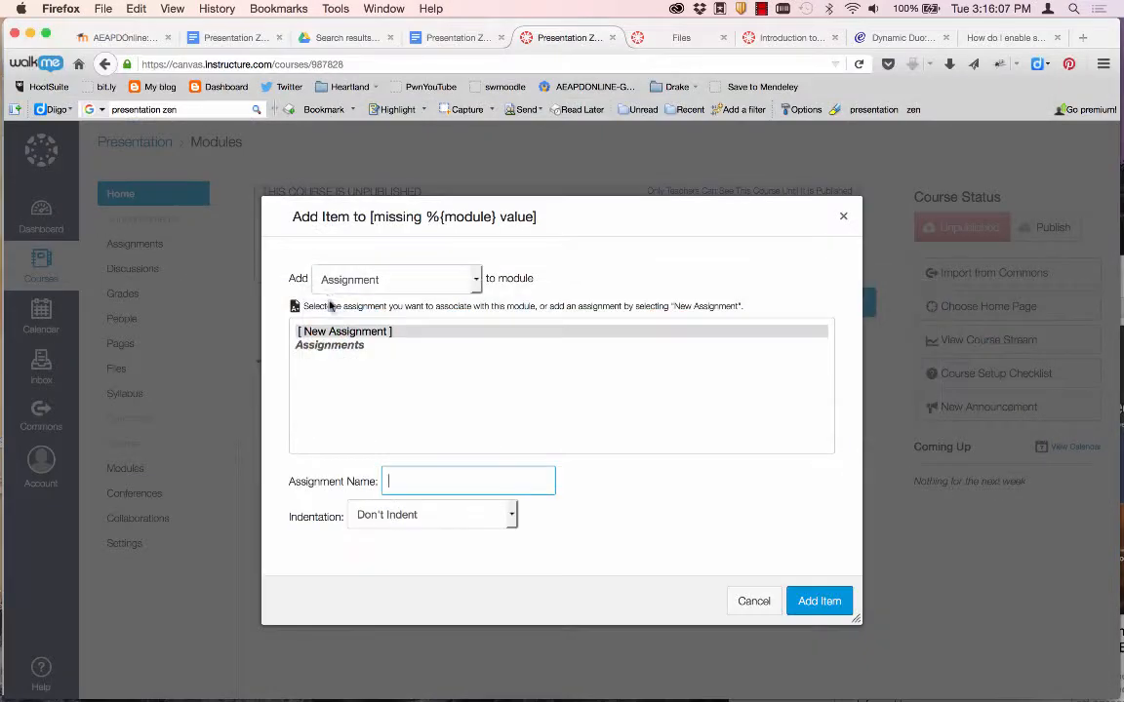
{"action": "key", "text": "super+v"}
{"action": "left_click", "coordinate": [815, 598]}
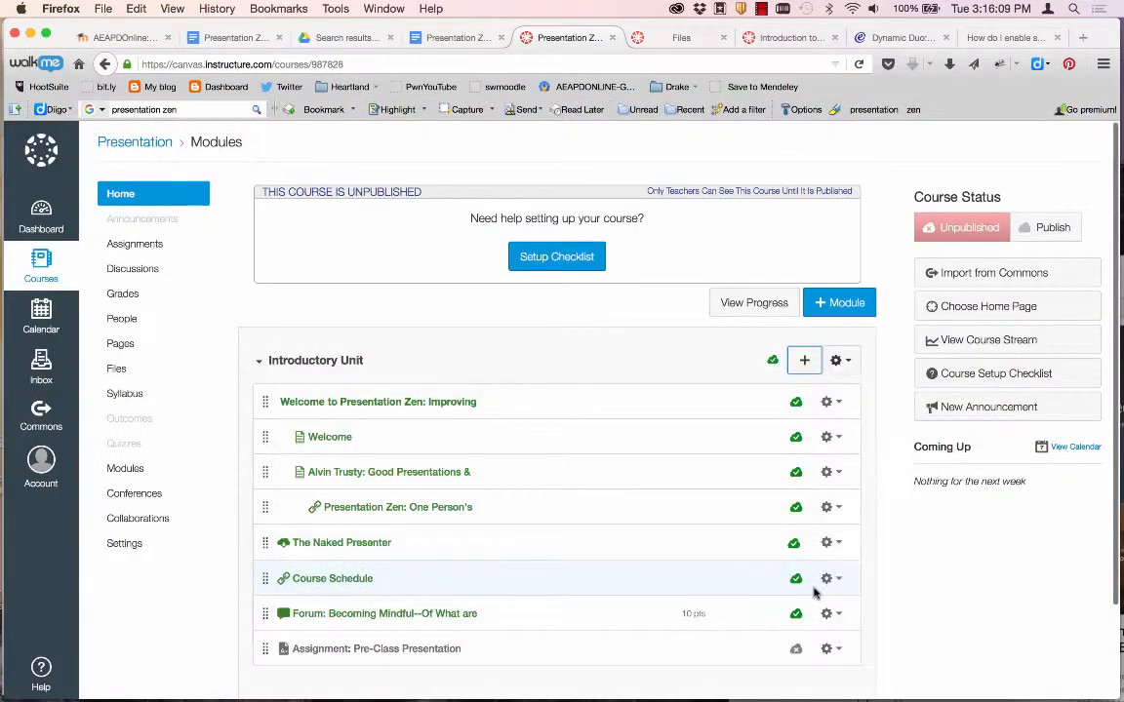
{"action": "left_click", "coordinate": [399, 650]}
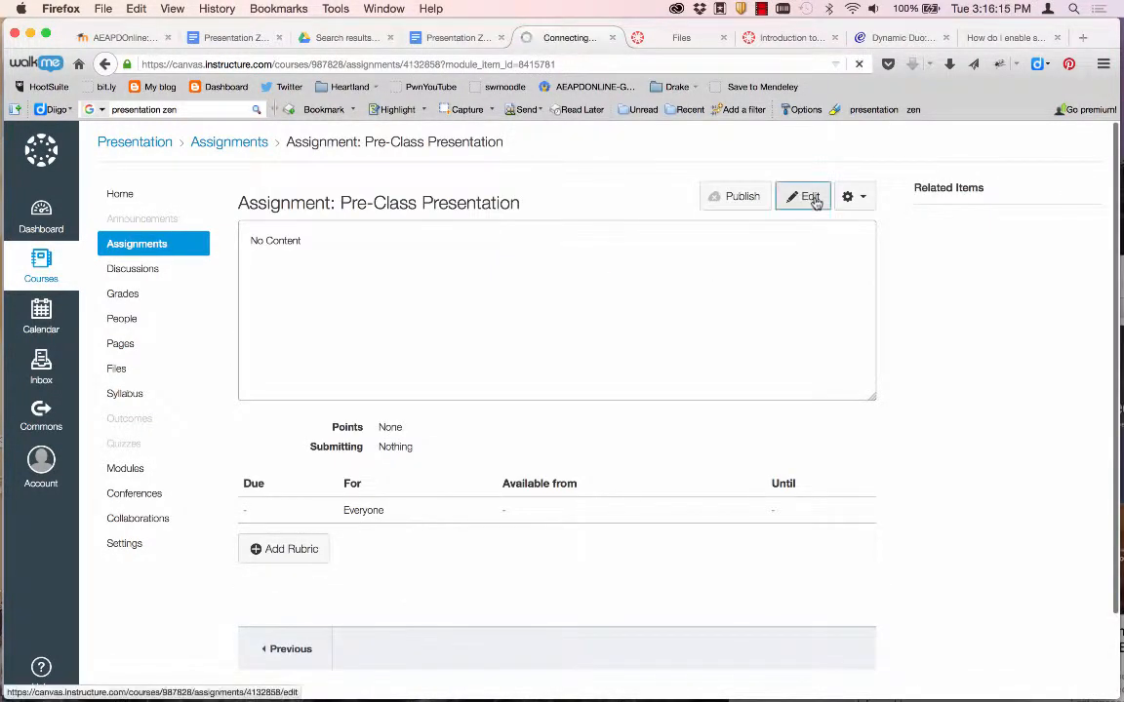
{"action": "key", "text": "super+Tab"}
Copy the two instruction paragraphs from Word into the Pre-Class Presentation assignment description.
{"action": "scroll", "coordinate": [398, 399], "scroll_direction": "down", "scroll_amount": 2}
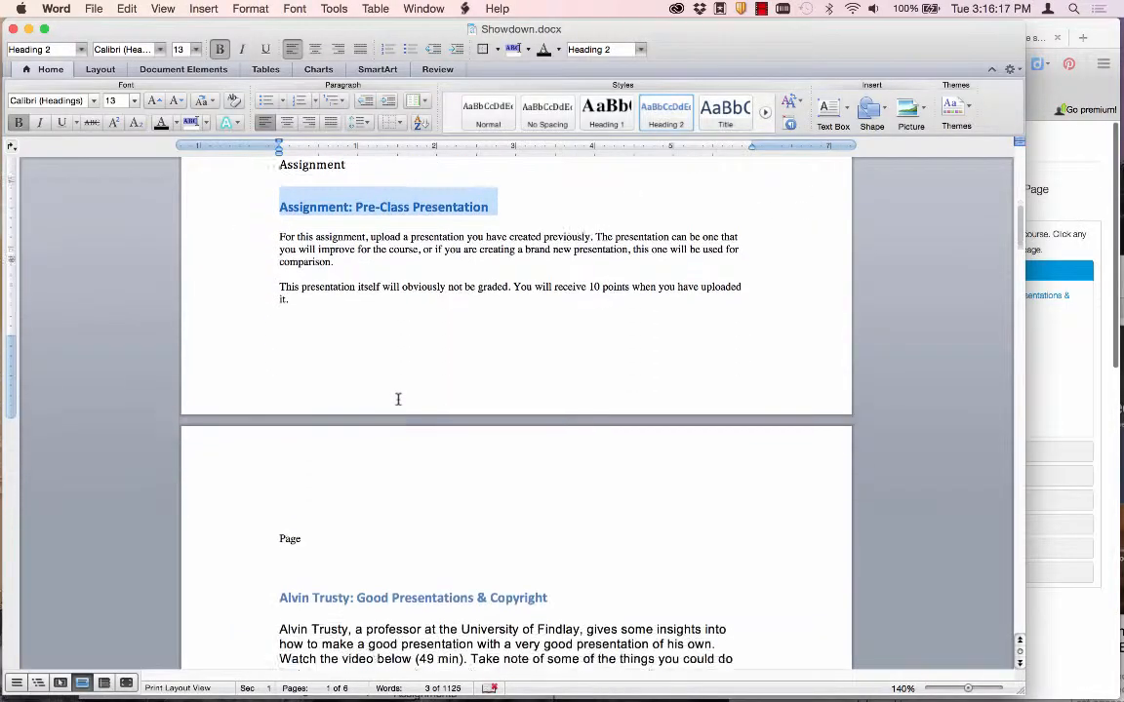
{"action": "scroll", "coordinate": [397, 398], "scroll_direction": "up", "scroll_amount": 2}
{"action": "left_click_drag", "start_coordinate": [304, 403], "coordinate": [264, 341]}
{"action": "key", "text": "super+c"}
{"action": "key", "text": "super+Tab"}
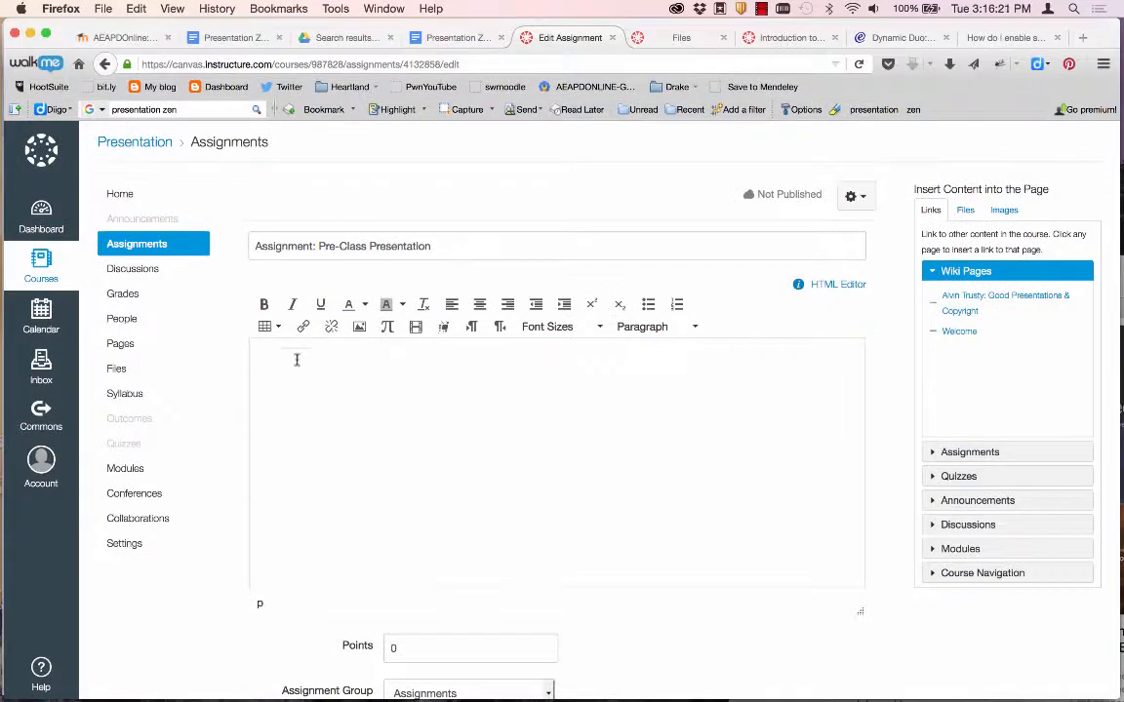
{"action": "key", "text": "super+v"}
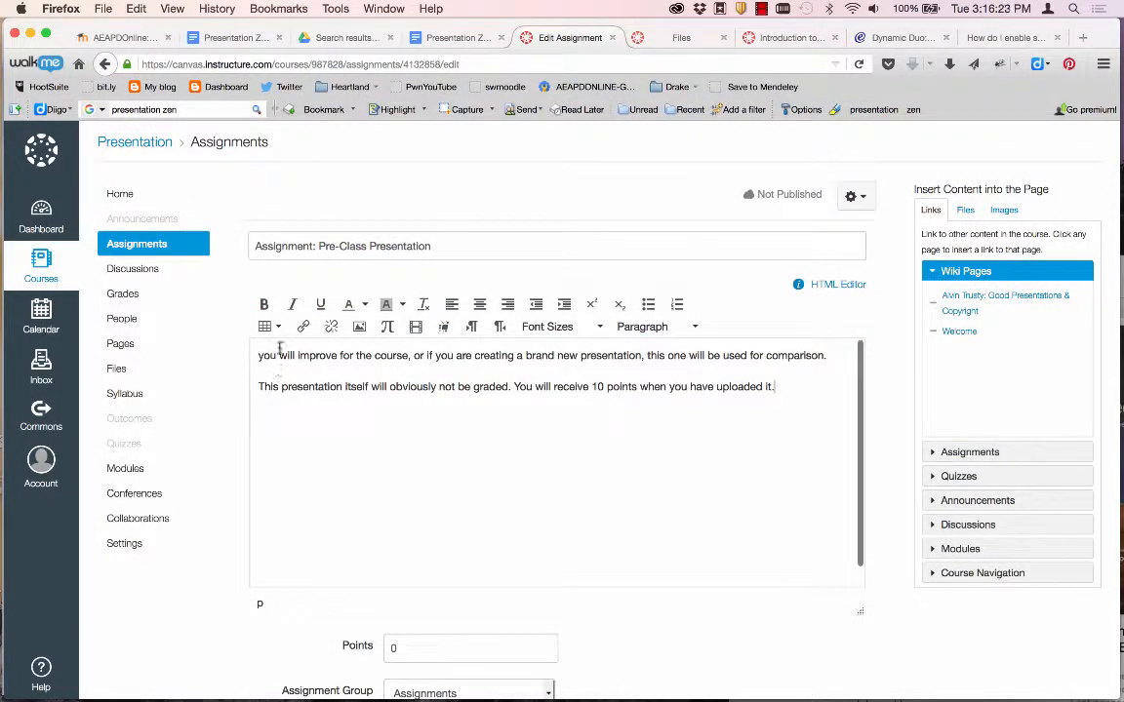
Check the pasted paragraphs against the Word text, then bring up the Insert / Edit Image dialog.
{"action": "key", "text": "super+Tab"}
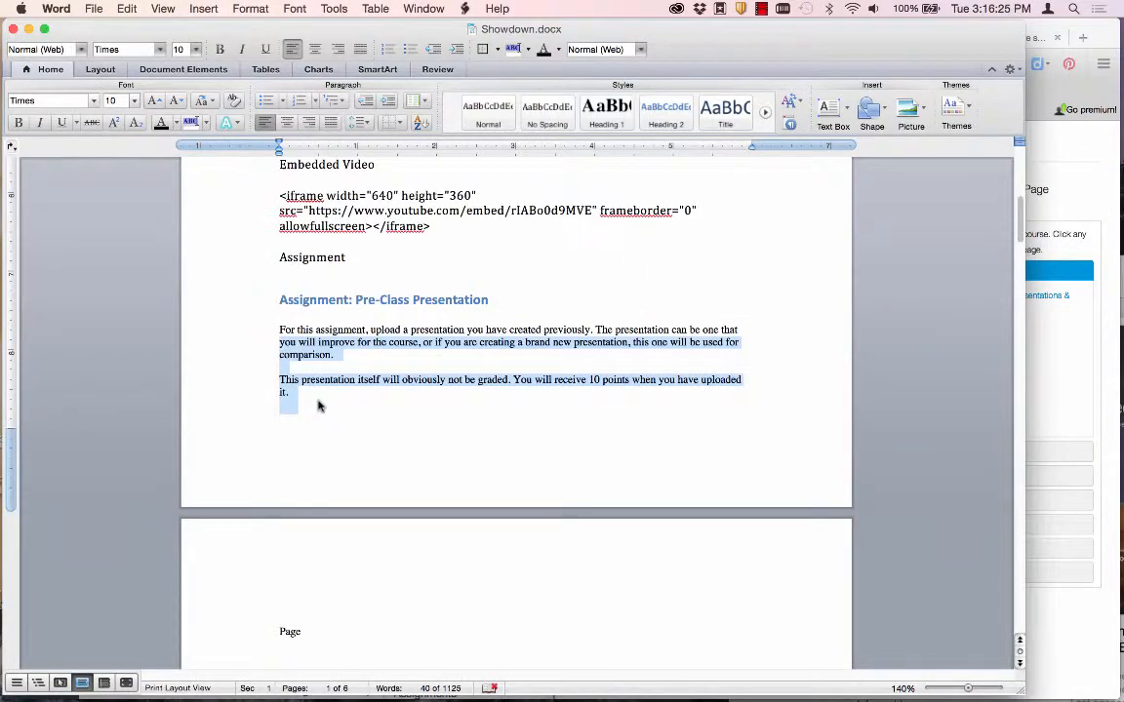
{"action": "left_click_drag", "start_coordinate": [317, 406], "coordinate": [268, 325]}
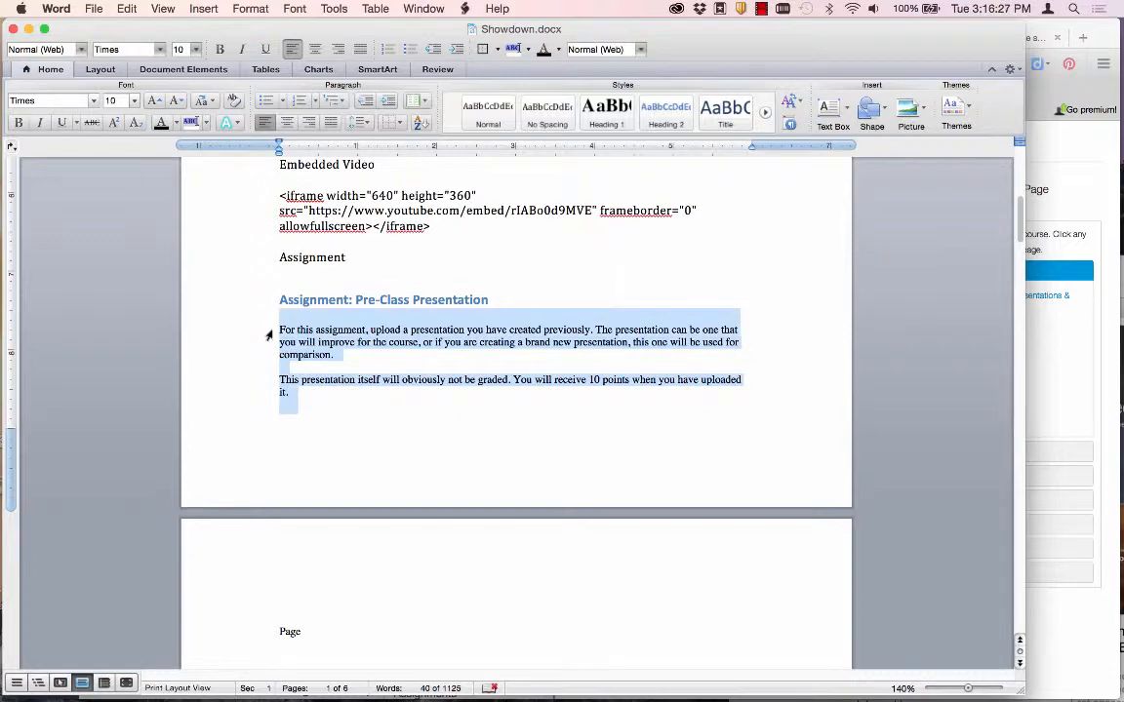
{"action": "key", "text": "super+Tab"}
{"action": "key", "text": "super+a"}
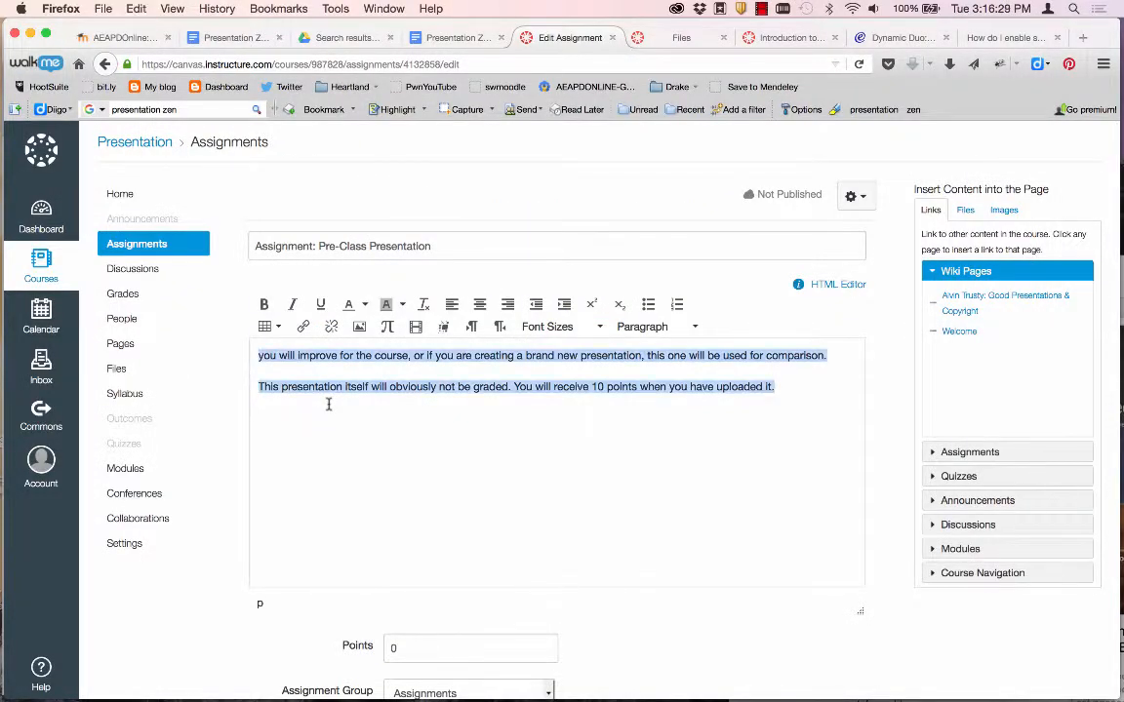
{"action": "left_click", "coordinate": [329, 405]}
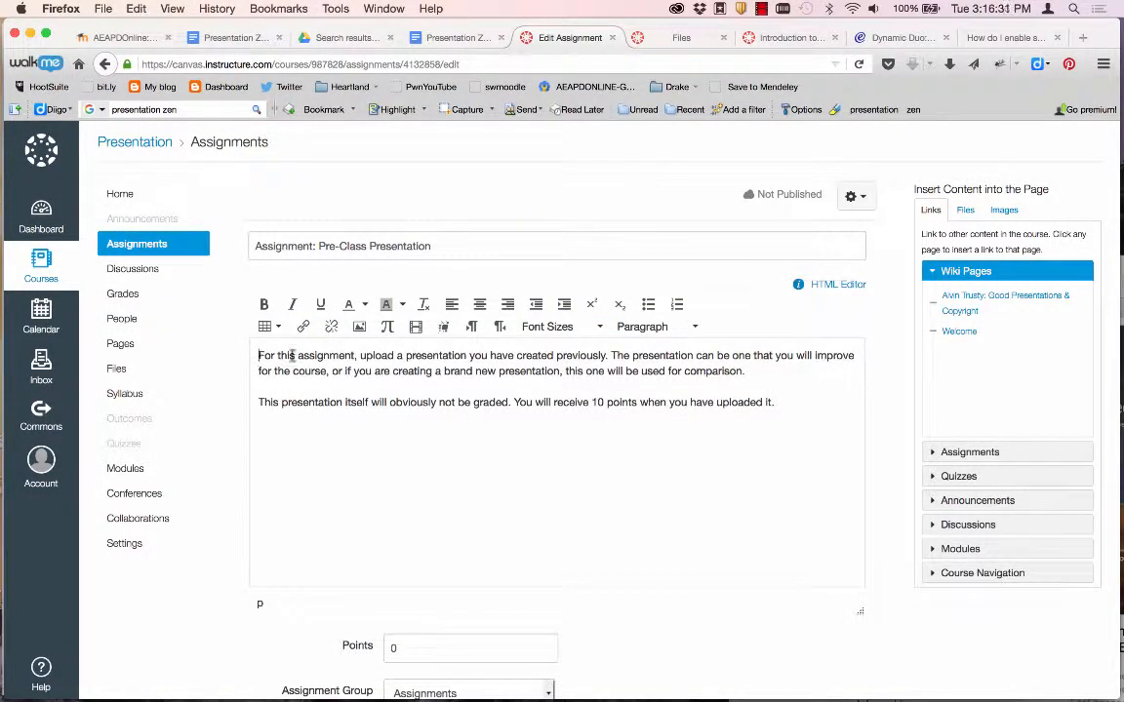
{"action": "left_click", "coordinate": [359, 326]}
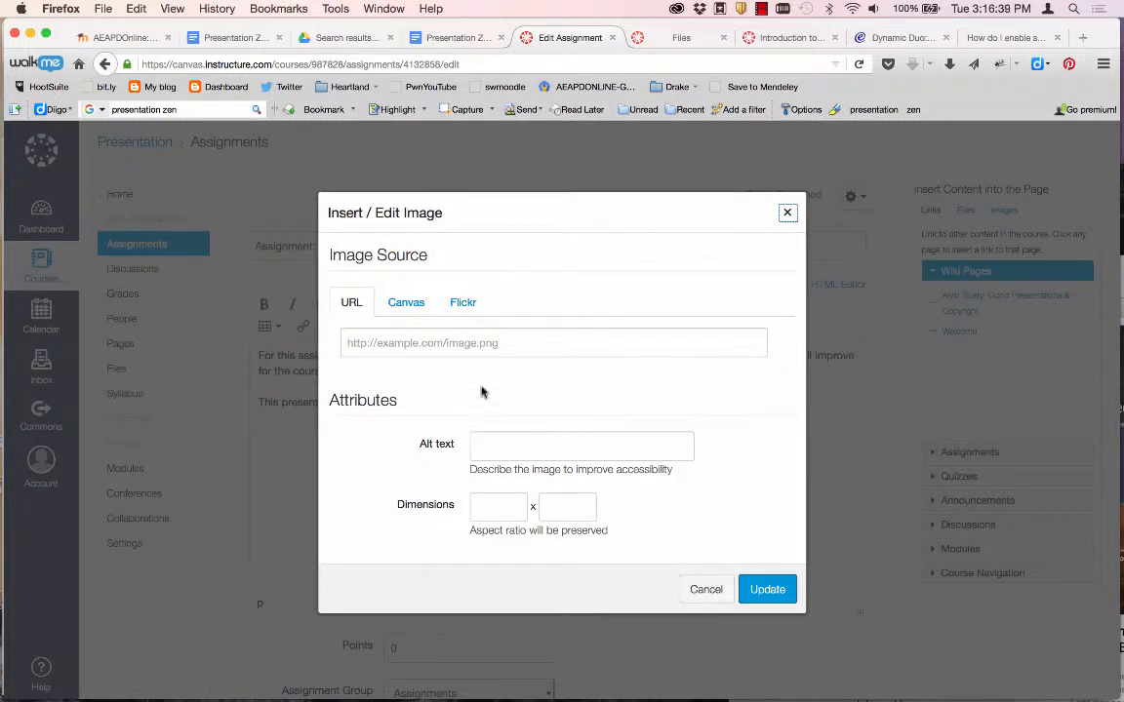
Browse the course files folder in the image dialog, then close it without inserting anything.
{"action": "left_click", "coordinate": [409, 303]}
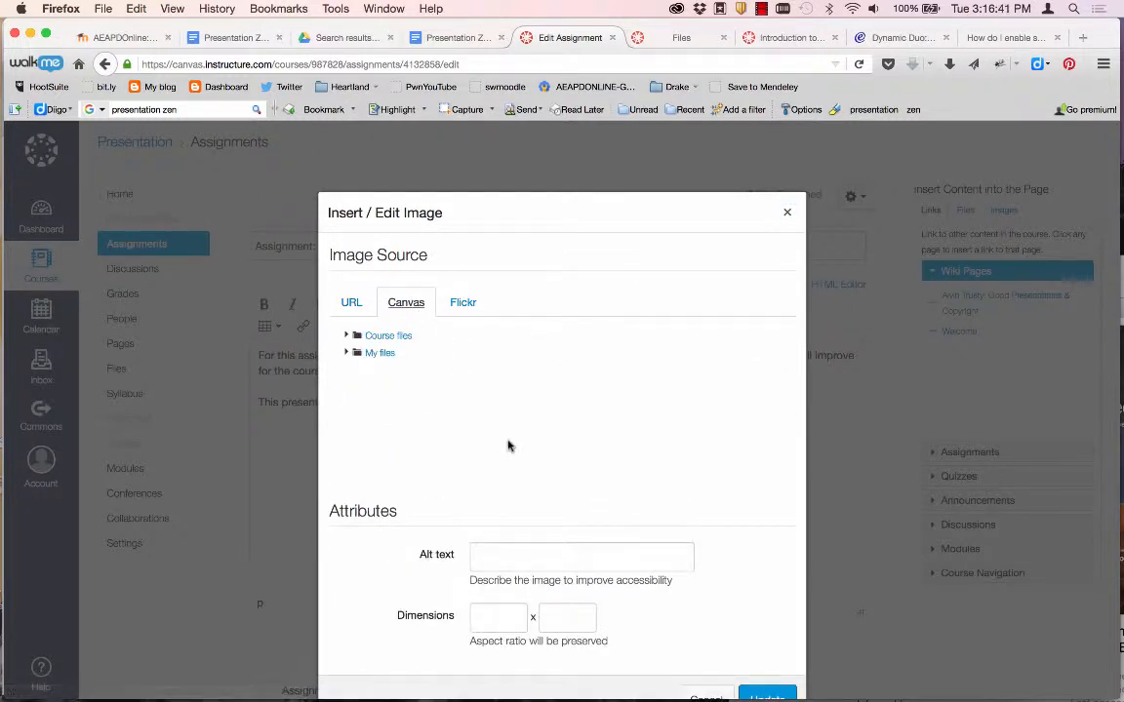
{"action": "scroll", "coordinate": [419, 349], "scroll_direction": "down", "scroll_amount": 2}
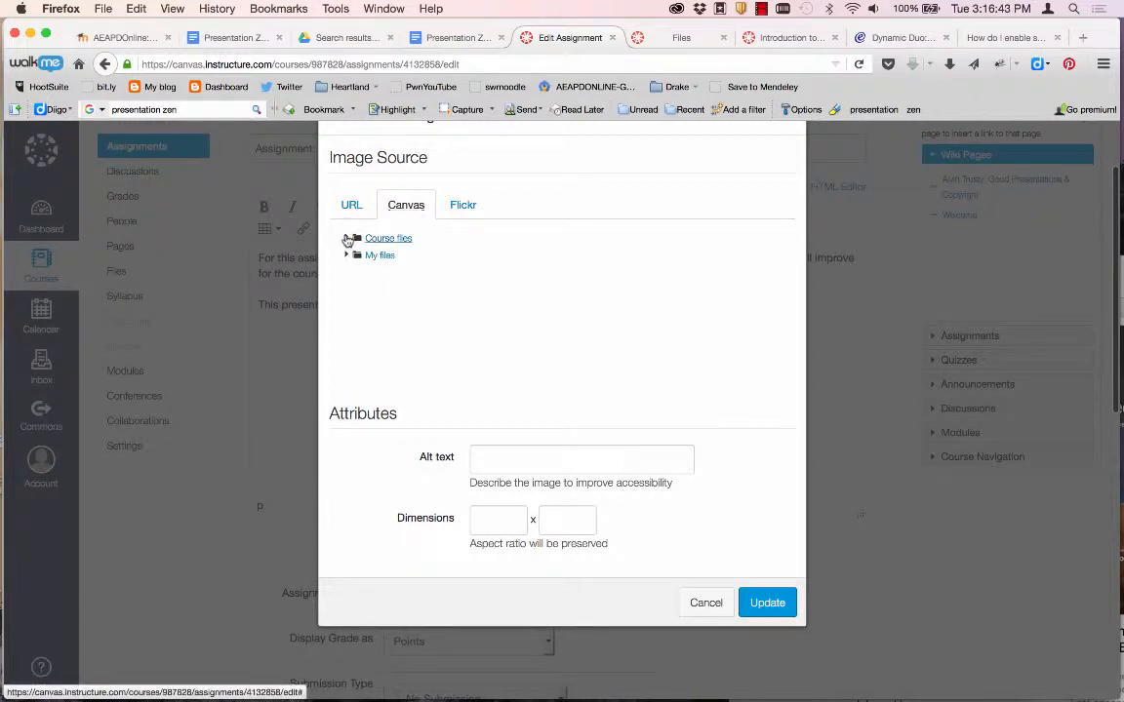
{"action": "left_click", "coordinate": [347, 240]}
{"action": "left_click", "coordinate": [788, 612]}
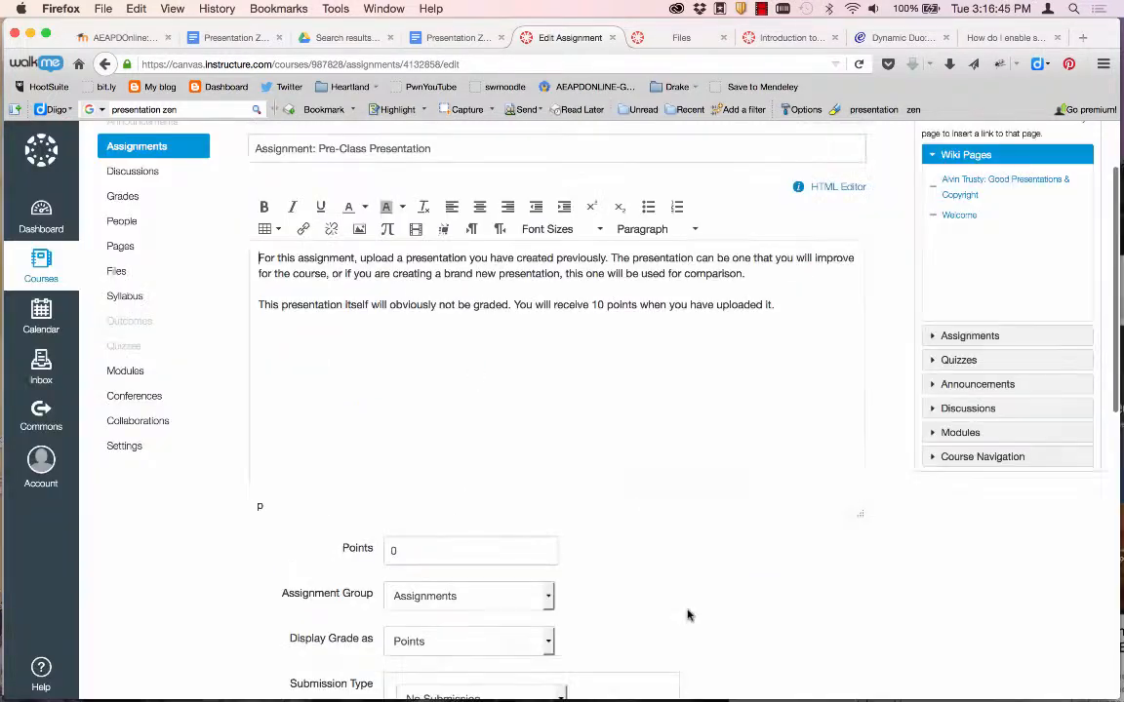
Upload stock-footage-zen-stones-on-a-beach-dolly-shot-1.jpg to the course files from a new tab.
{"action": "left_click", "coordinate": [114, 274], "text": "super"}
{"action": "left_click", "coordinate": [614, 36]}
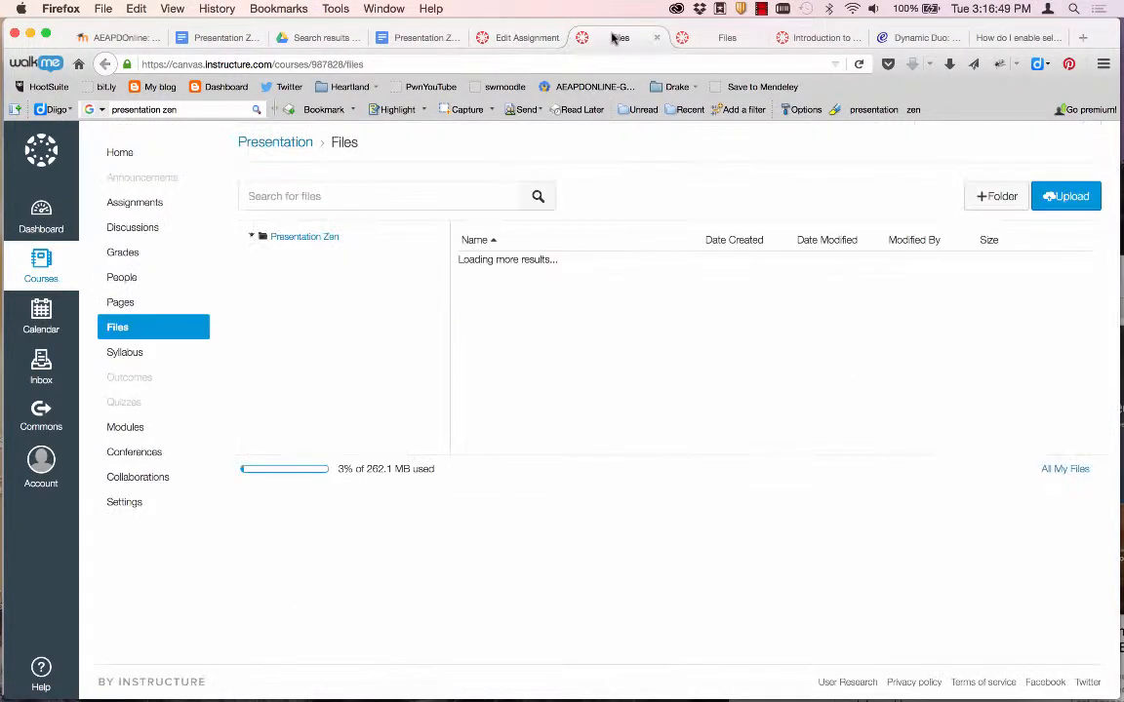
{"action": "left_click", "coordinate": [1044, 195]}
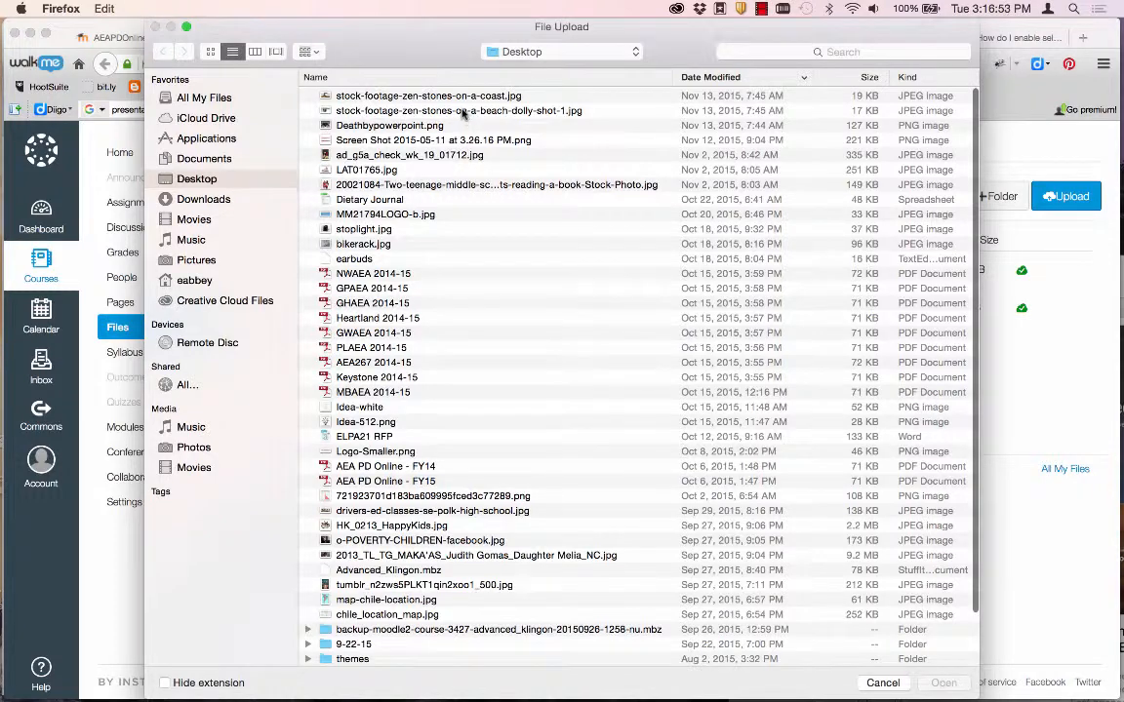
{"action": "left_click", "coordinate": [465, 115]}
{"action": "left_click", "coordinate": [938, 683]}
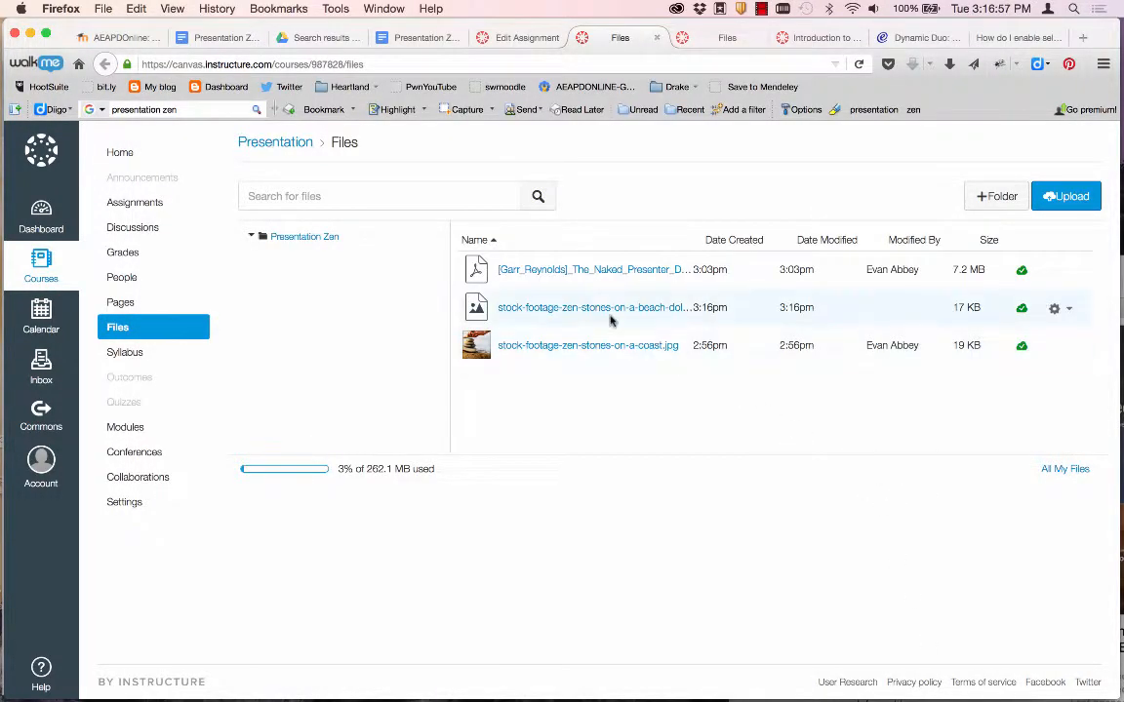
{"action": "left_click", "coordinate": [495, 39]}
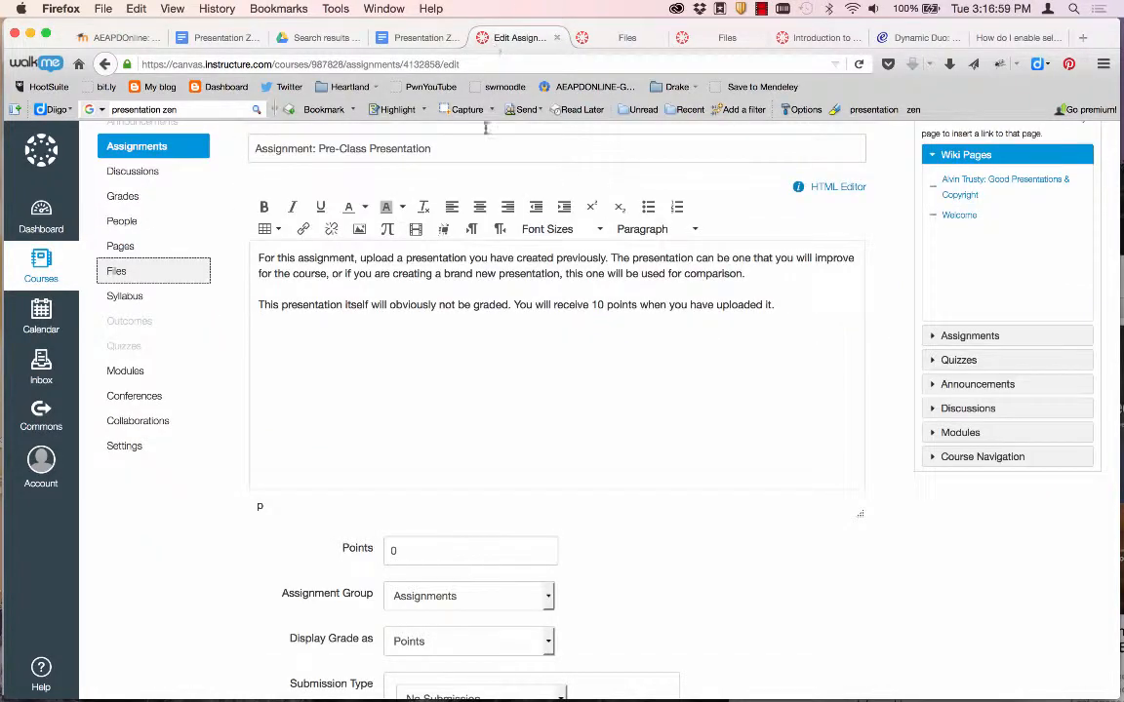
Make the Pre-Class Presentation assignment worth 10 points.
{"action": "scroll", "coordinate": [299, 563], "scroll_direction": "down", "scroll_amount": 10}
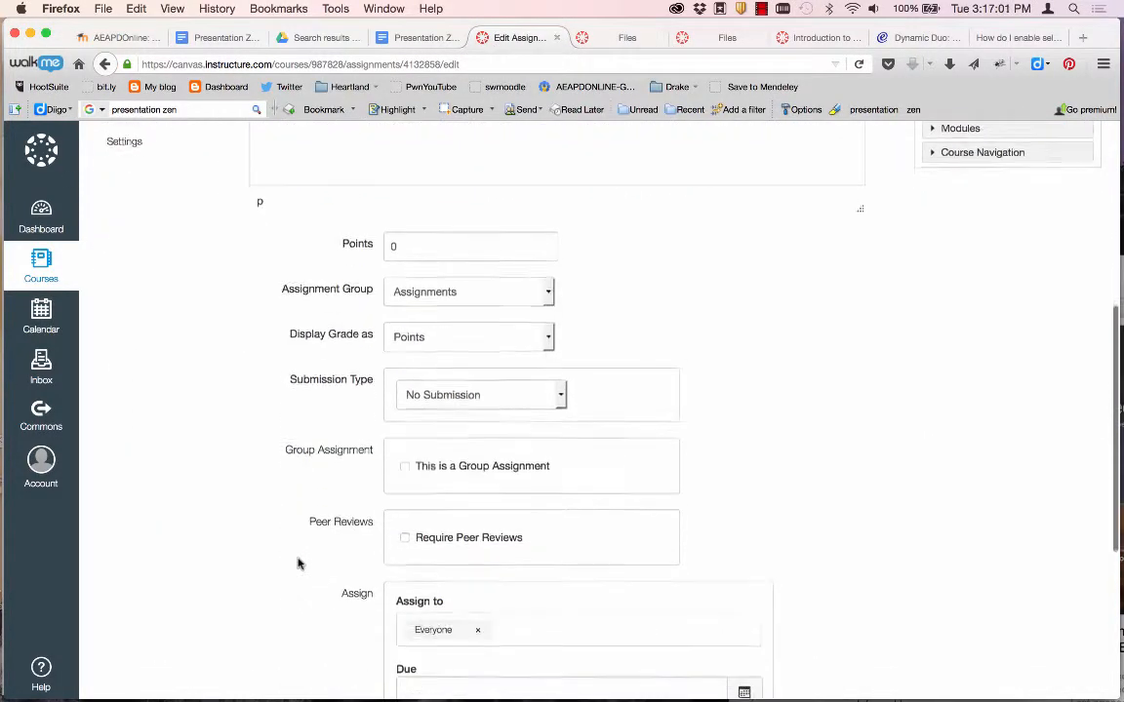
{"action": "scroll", "coordinate": [298, 563], "scroll_direction": "up", "scroll_amount": 4}
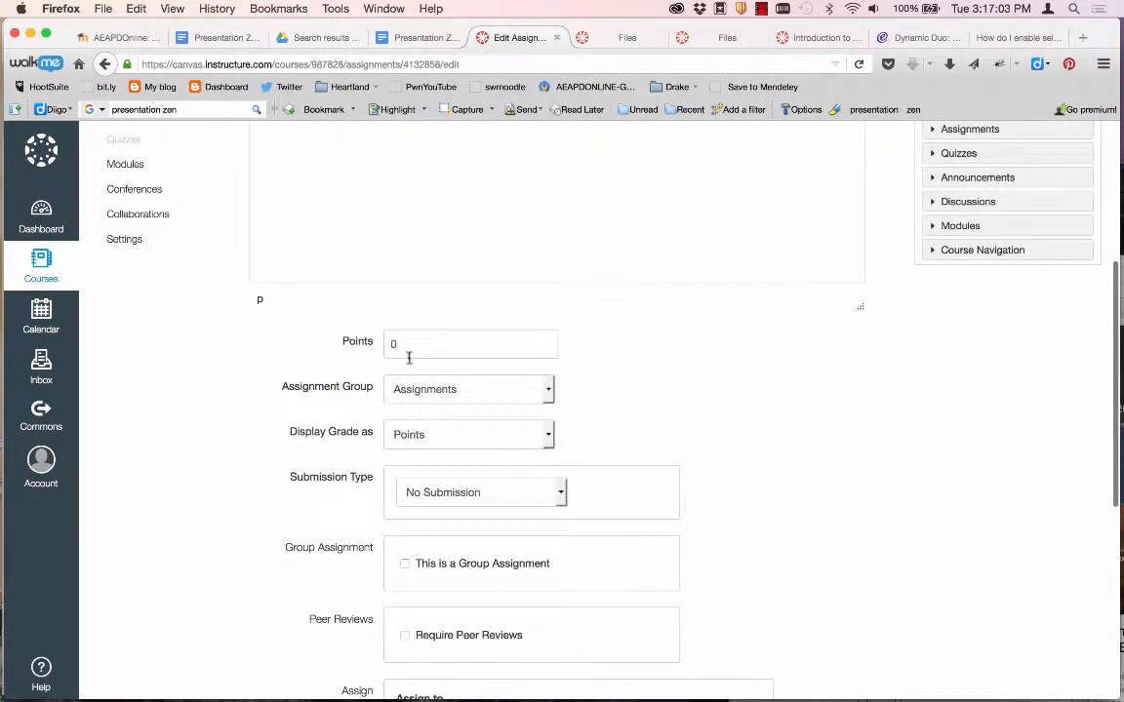
{"action": "left_click", "coordinate": [391, 344]}
{"action": "type", "text": "1"}
Set the submission type to Online with File Uploads and save the assignment.
{"action": "scroll", "coordinate": [347, 434], "scroll_direction": "down", "scroll_amount": 4}
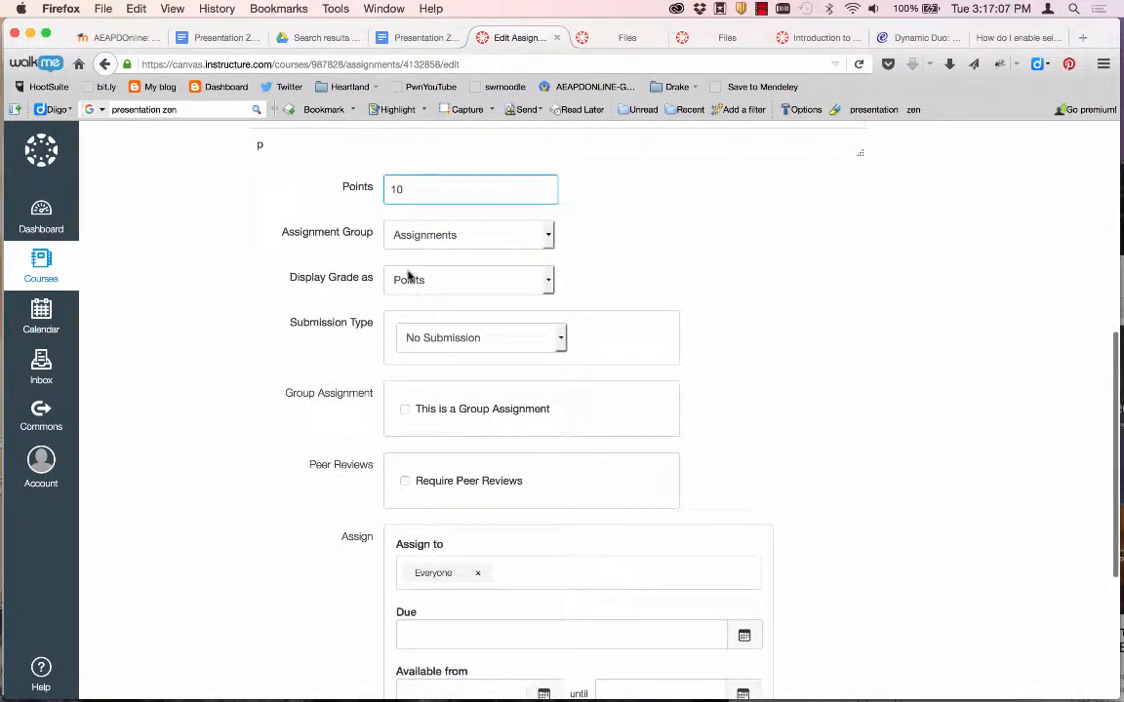
{"action": "left_click", "coordinate": [402, 338]}
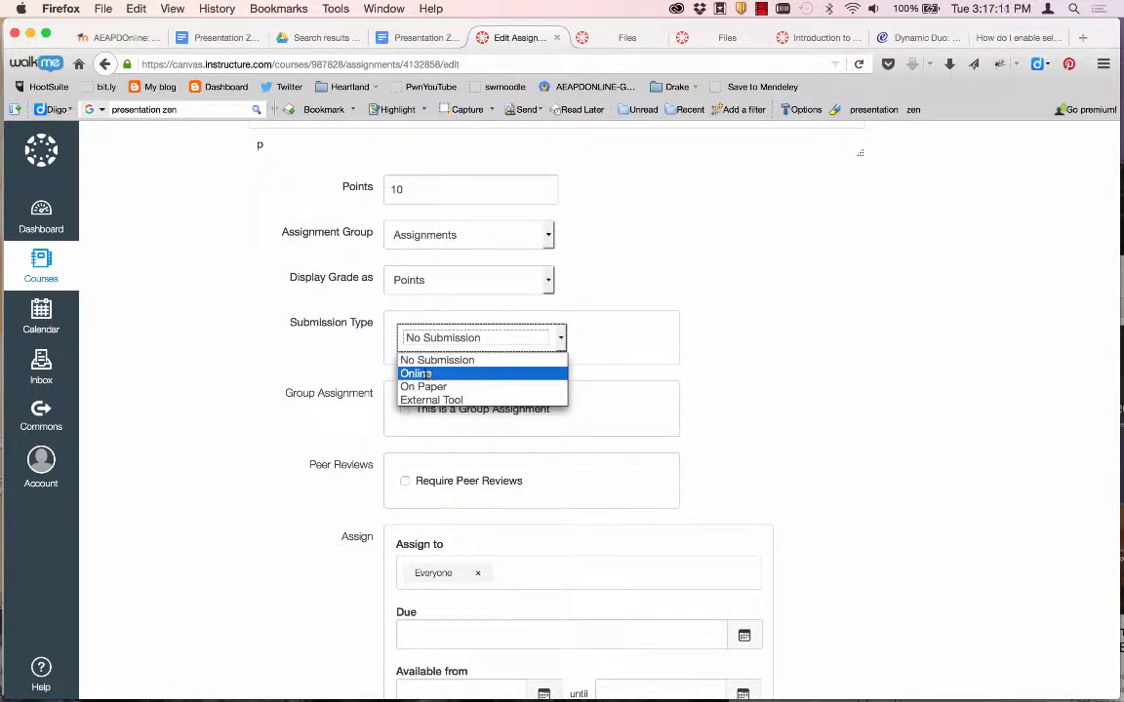
{"action": "left_click", "coordinate": [427, 374]}
{"action": "scroll", "coordinate": [325, 364], "scroll_direction": "down", "scroll_amount": 3}
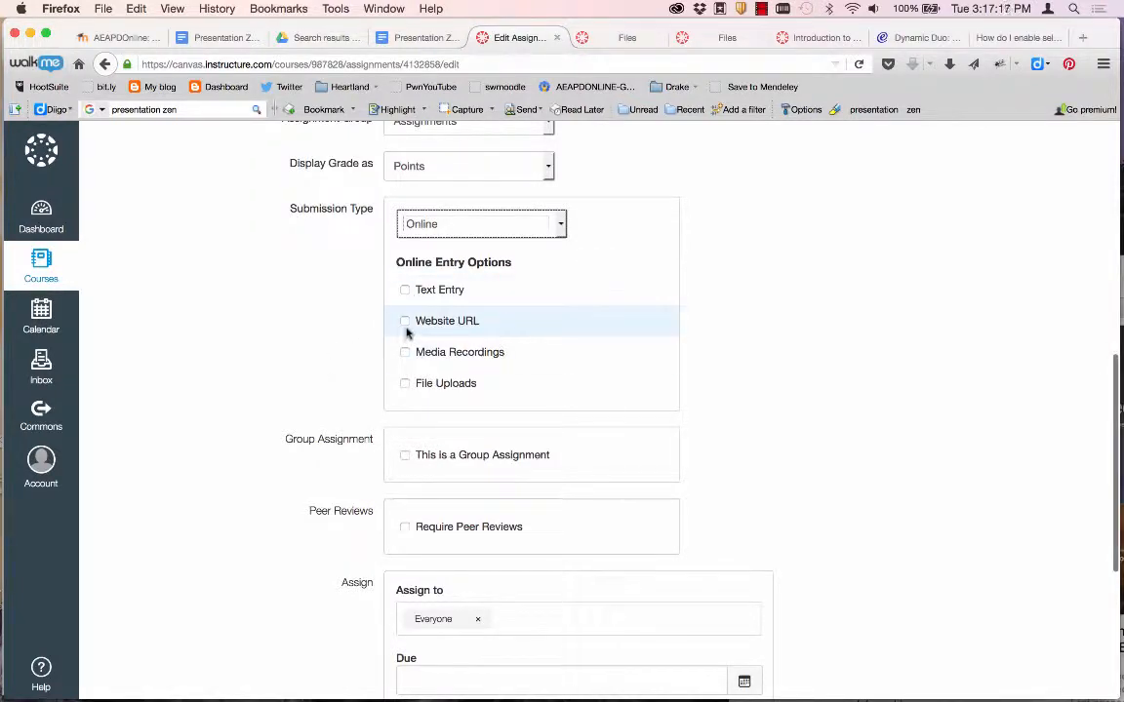
{"action": "left_click", "coordinate": [402, 384]}
{"action": "scroll", "coordinate": [286, 382], "scroll_direction": "down", "scroll_amount": 3}
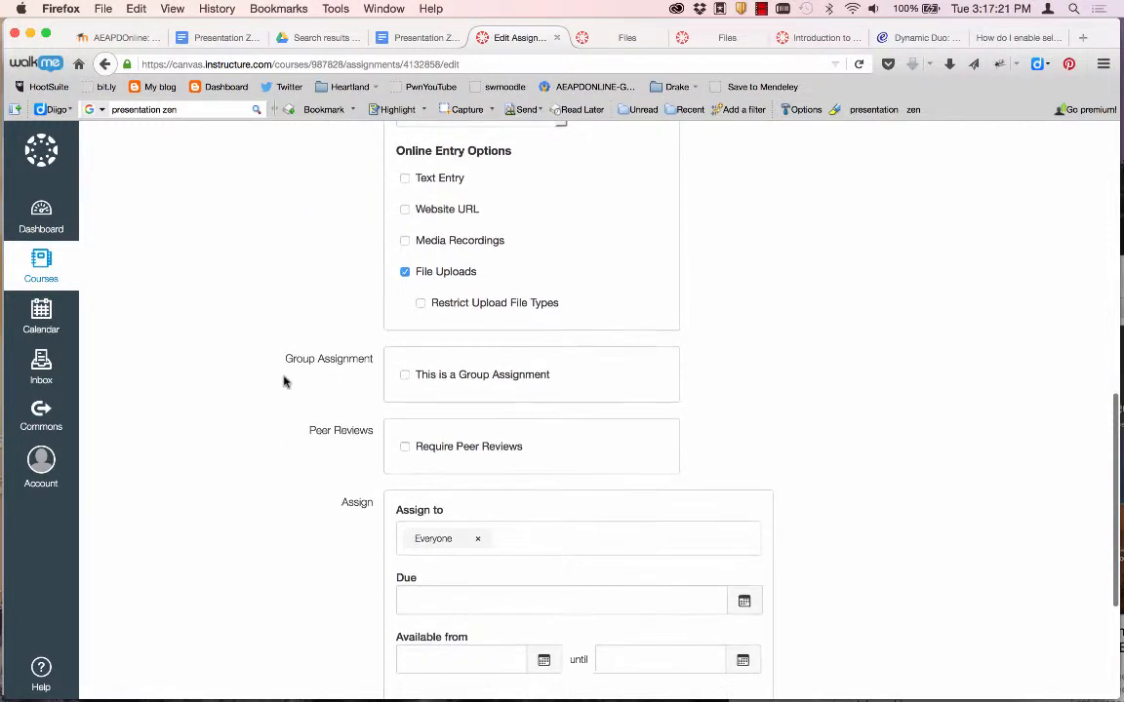
{"action": "scroll", "coordinate": [284, 382], "scroll_direction": "down", "scroll_amount": 2}
{"action": "scroll", "coordinate": [284, 374], "scroll_direction": "down", "scroll_amount": 3}
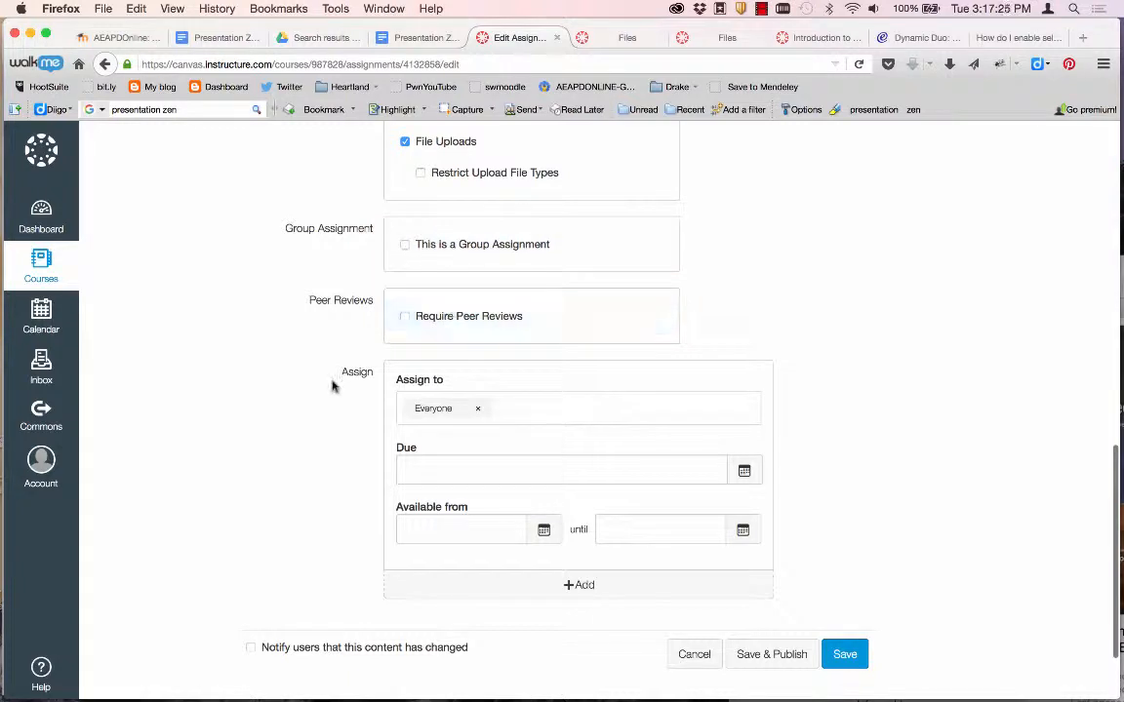
{"action": "scroll", "coordinate": [331, 384], "scroll_direction": "down", "scroll_amount": 4}
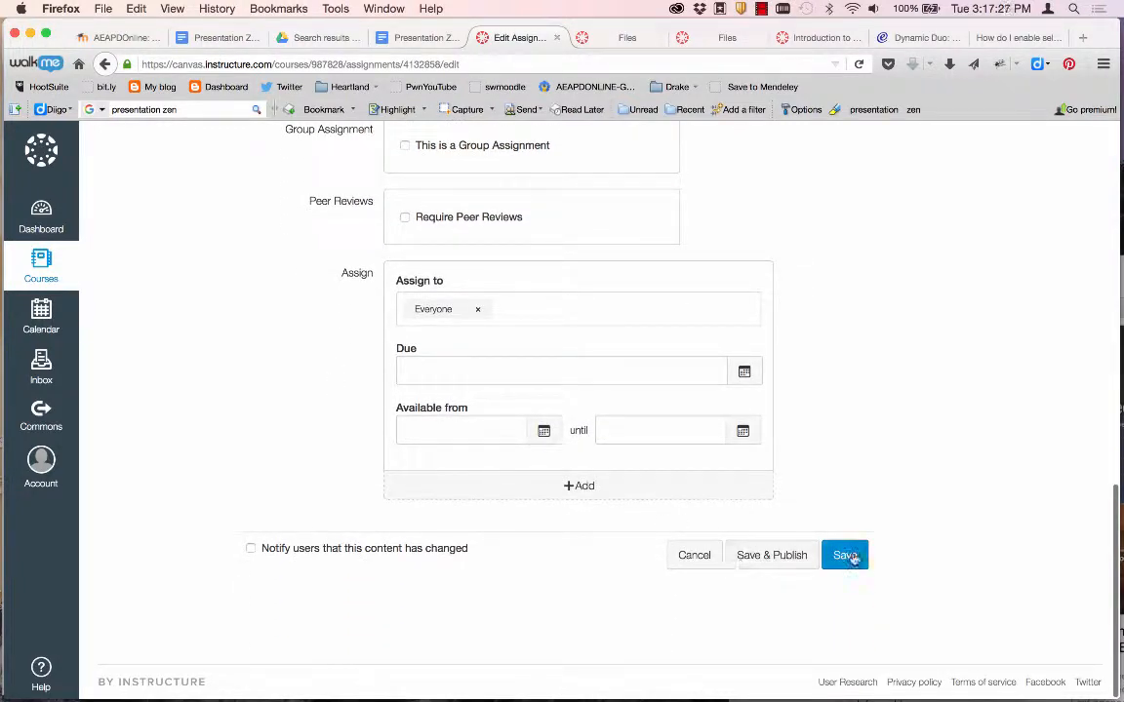
{"action": "left_click", "coordinate": [849, 556]}
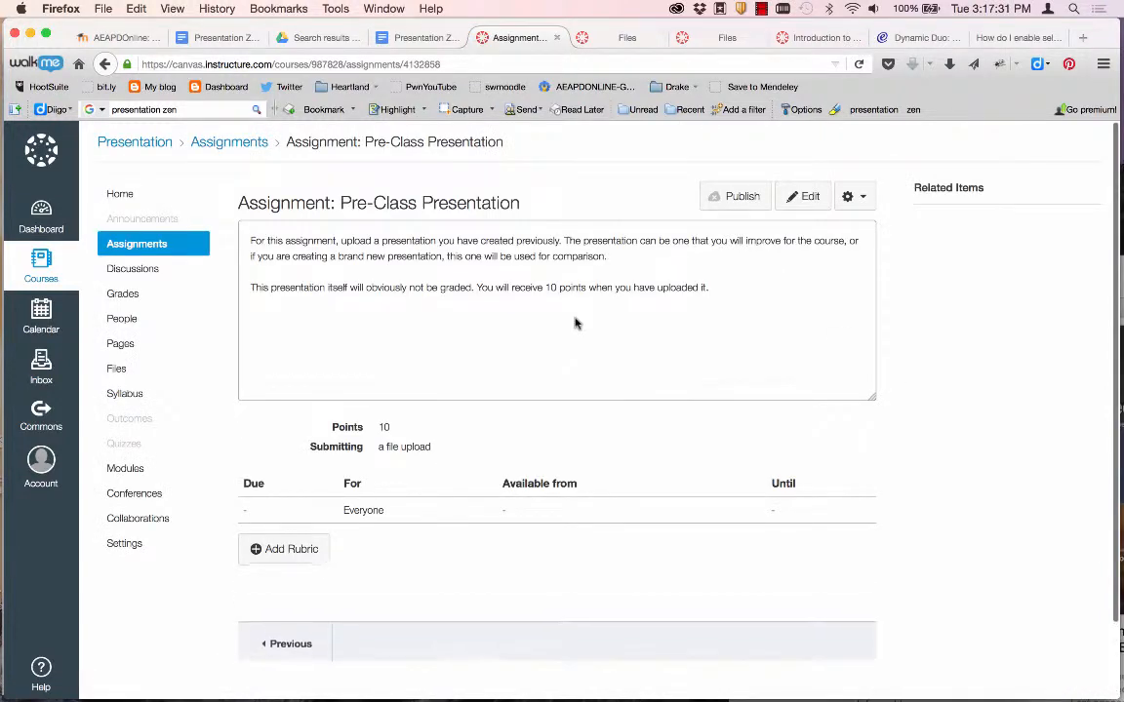
Insert the zen stones beach image from course files into the assignment description.
{"action": "left_click", "coordinate": [802, 201]}
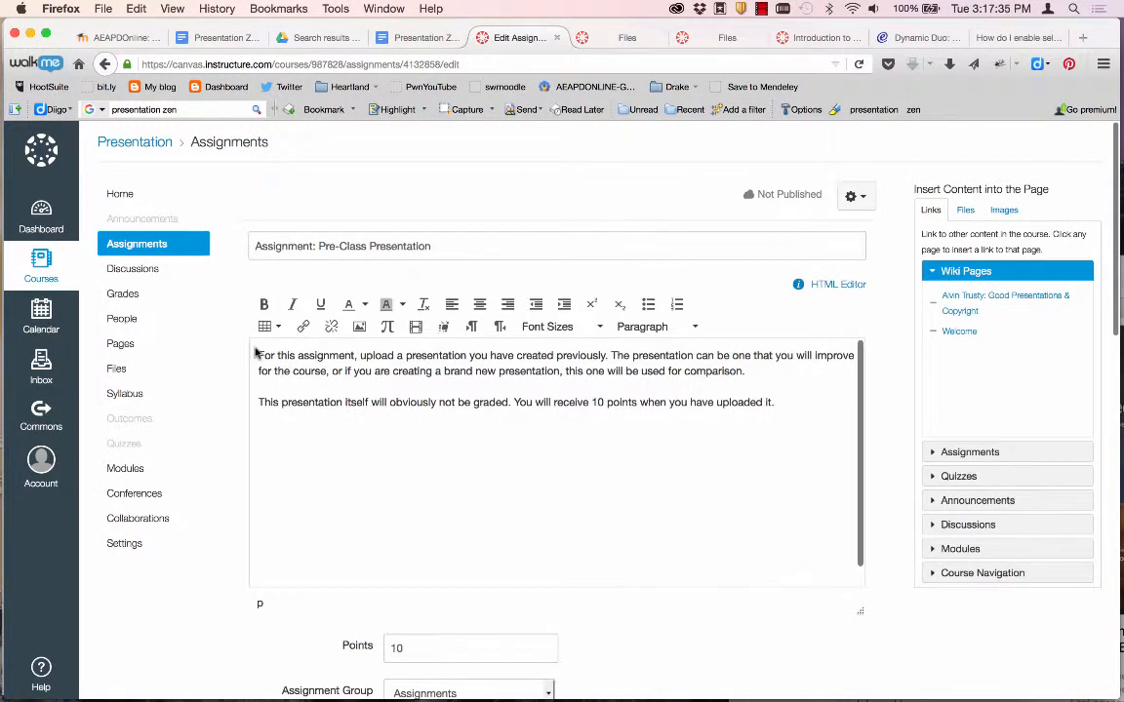
{"action": "left_click", "coordinate": [360, 329]}
{"action": "left_click", "coordinate": [408, 302]}
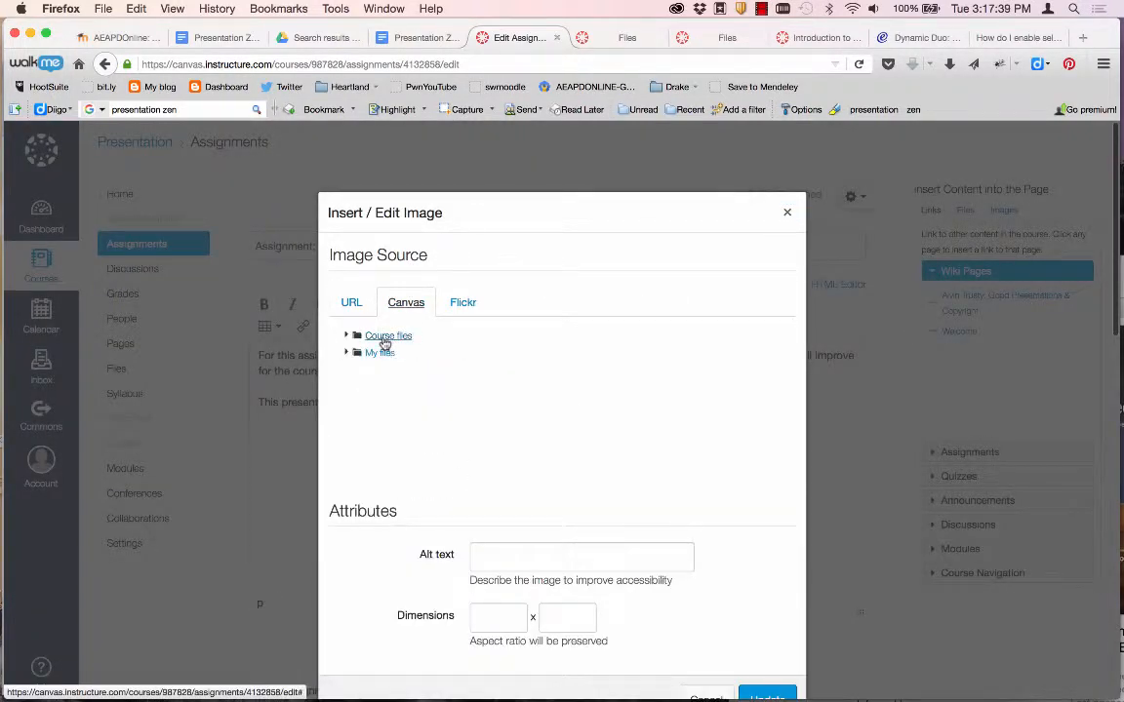
{"action": "left_click", "coordinate": [385, 339]}
{"action": "left_click", "coordinate": [461, 357]}
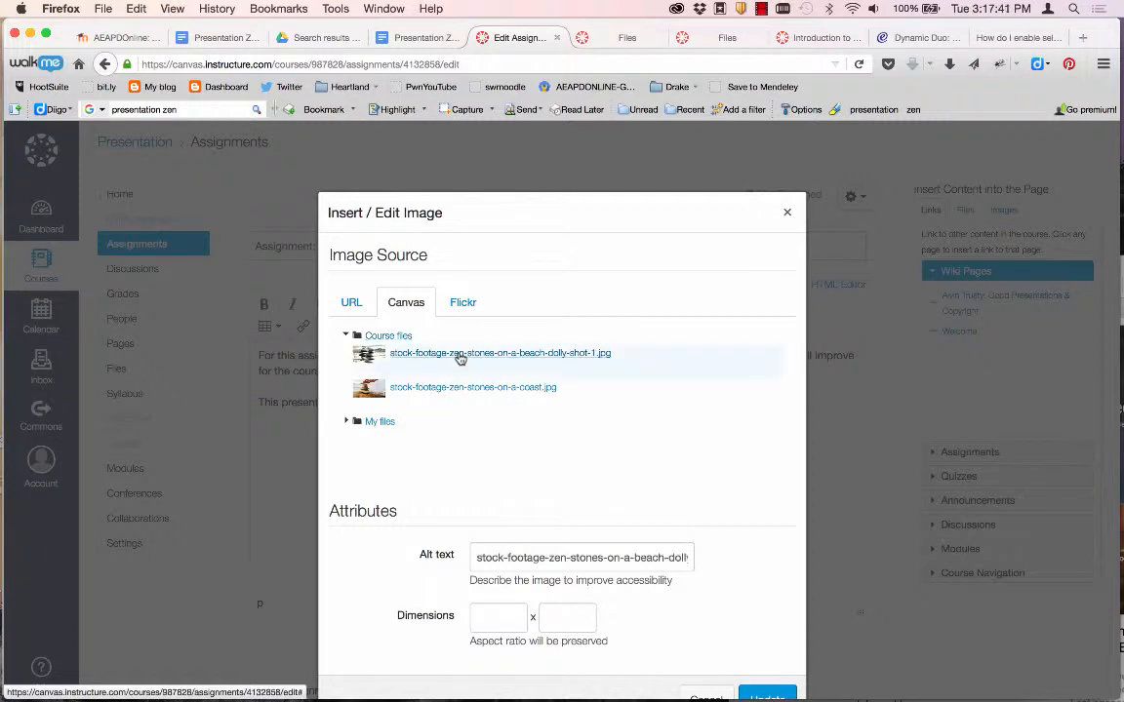
{"action": "scroll", "coordinate": [644, 546], "scroll_direction": "down", "scroll_amount": 3}
{"action": "left_click", "coordinate": [751, 552]}
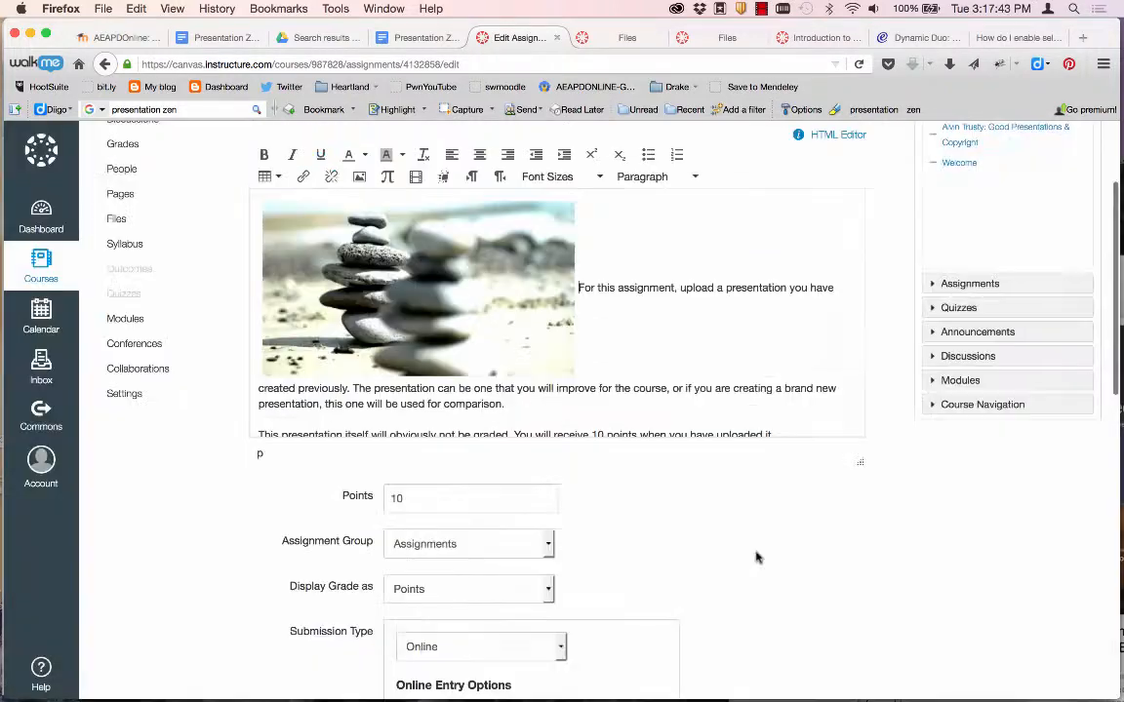
Align the stones image right of the text, save the assignment, and start a new rubric.
{"action": "left_click", "coordinate": [436, 226]}
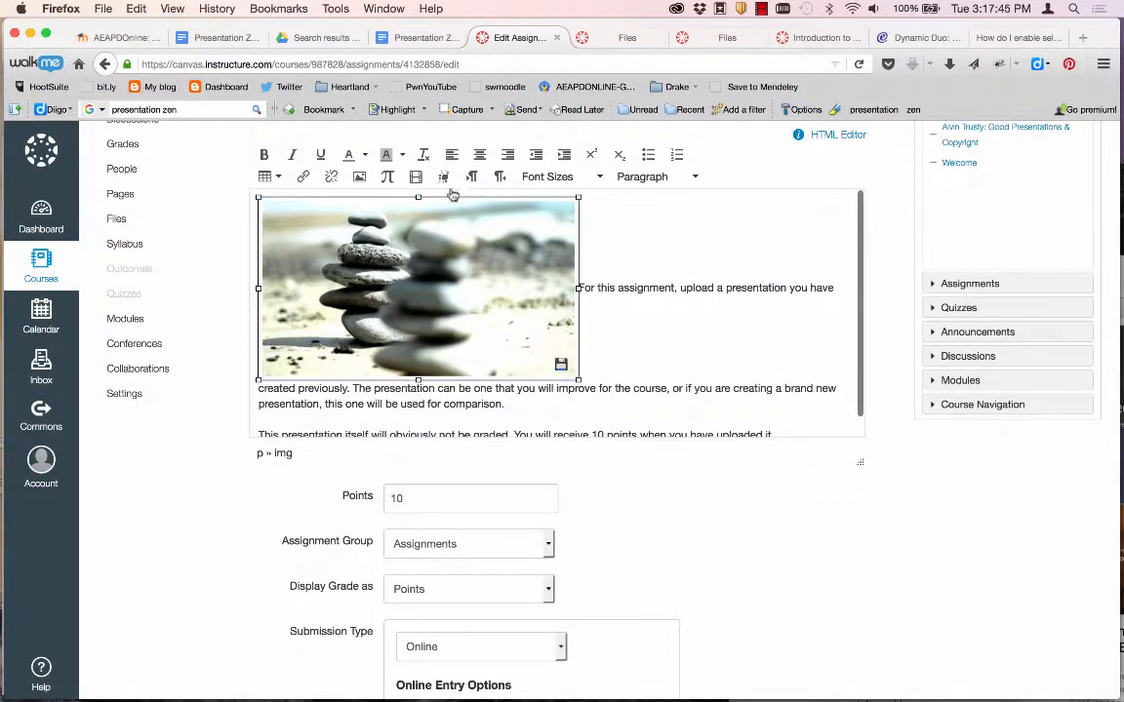
{"action": "left_click", "coordinate": [509, 155]}
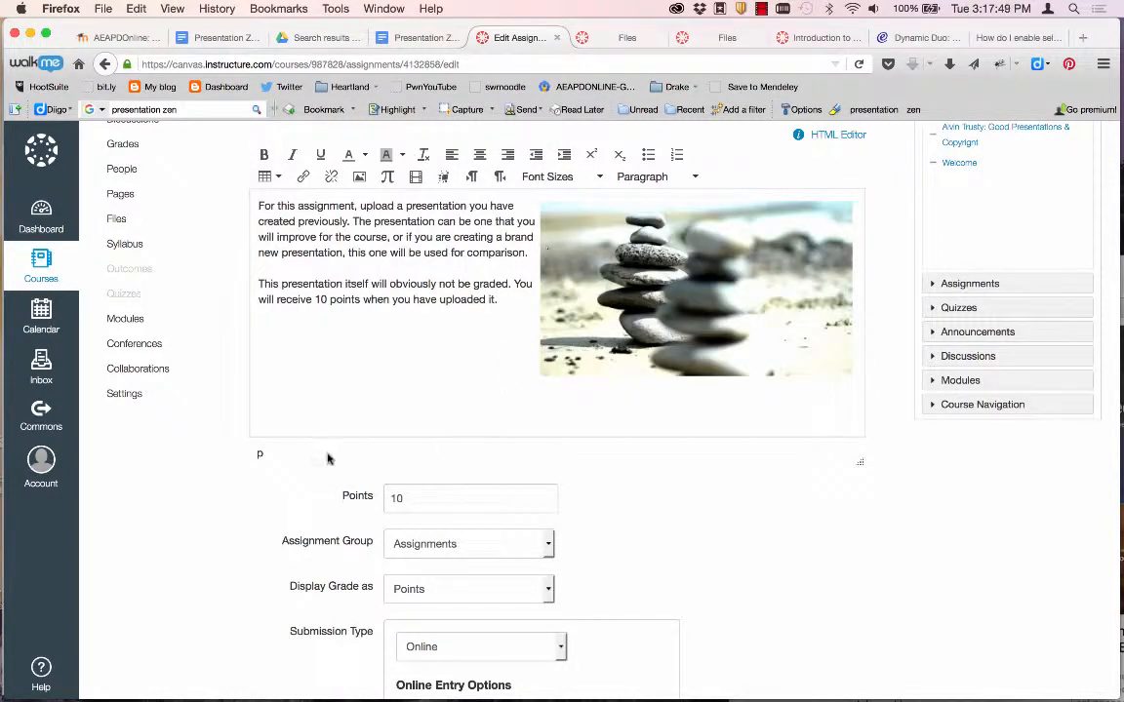
{"action": "scroll", "coordinate": [283, 471], "scroll_direction": "down", "scroll_amount": 15}
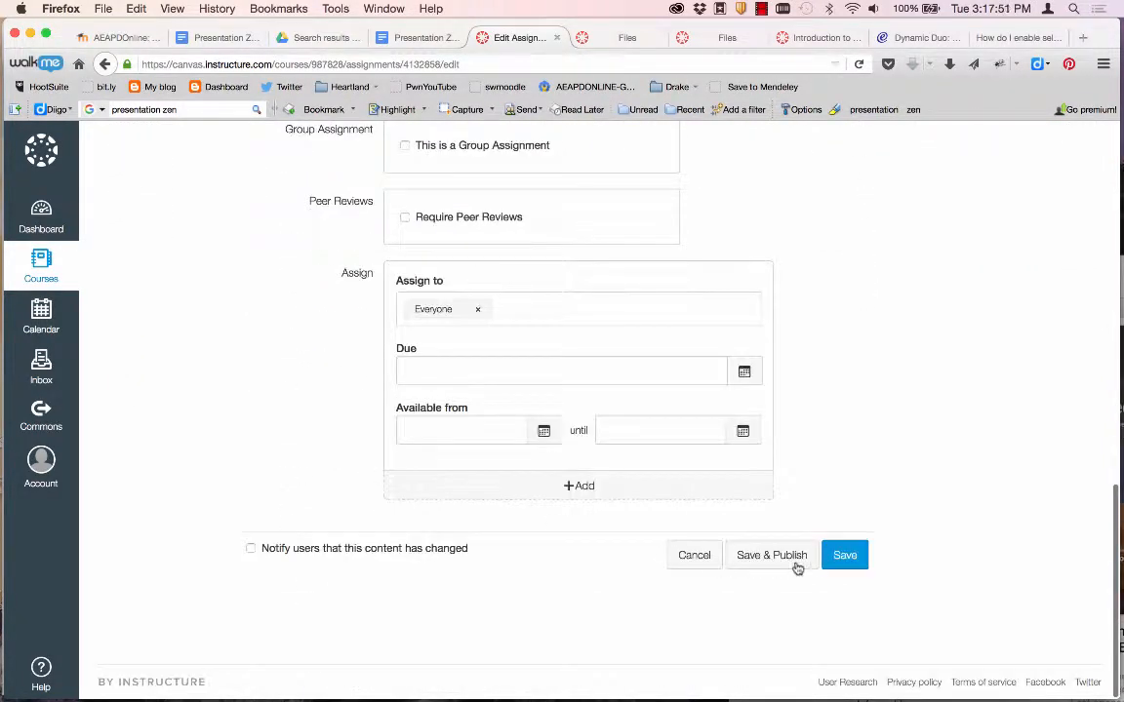
{"action": "left_click", "coordinate": [843, 556]}
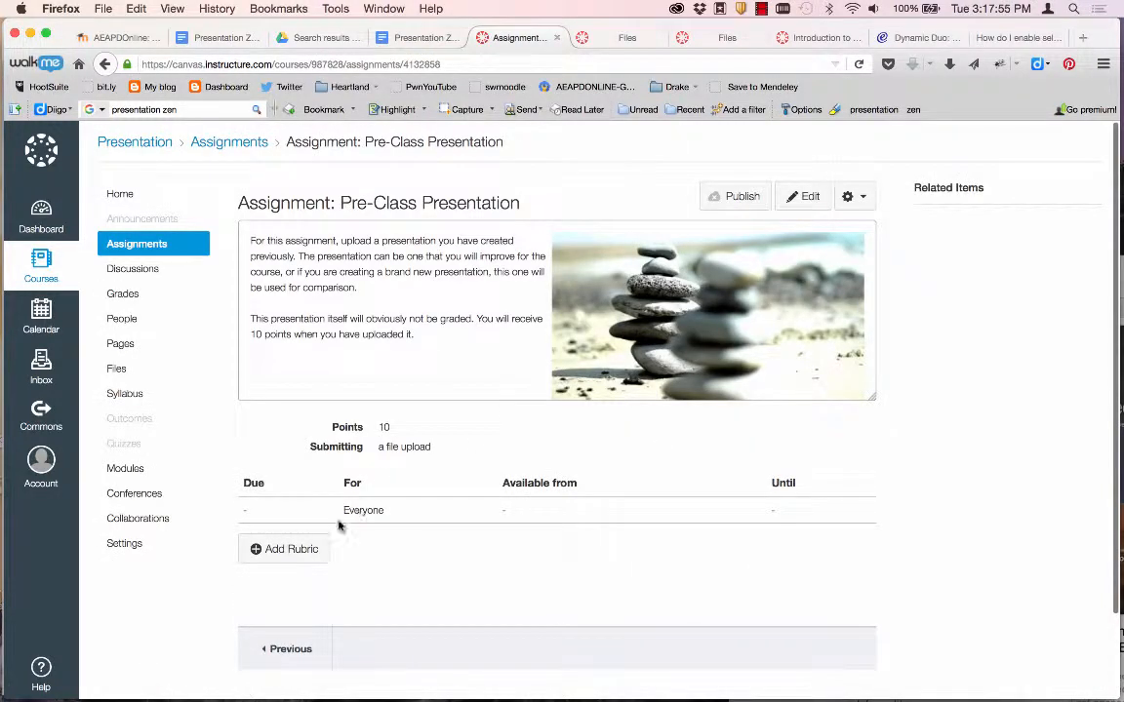
{"action": "left_click", "coordinate": [292, 548]}
{"action": "scroll", "coordinate": [212, 601], "scroll_direction": "down", "scroll_amount": 5}
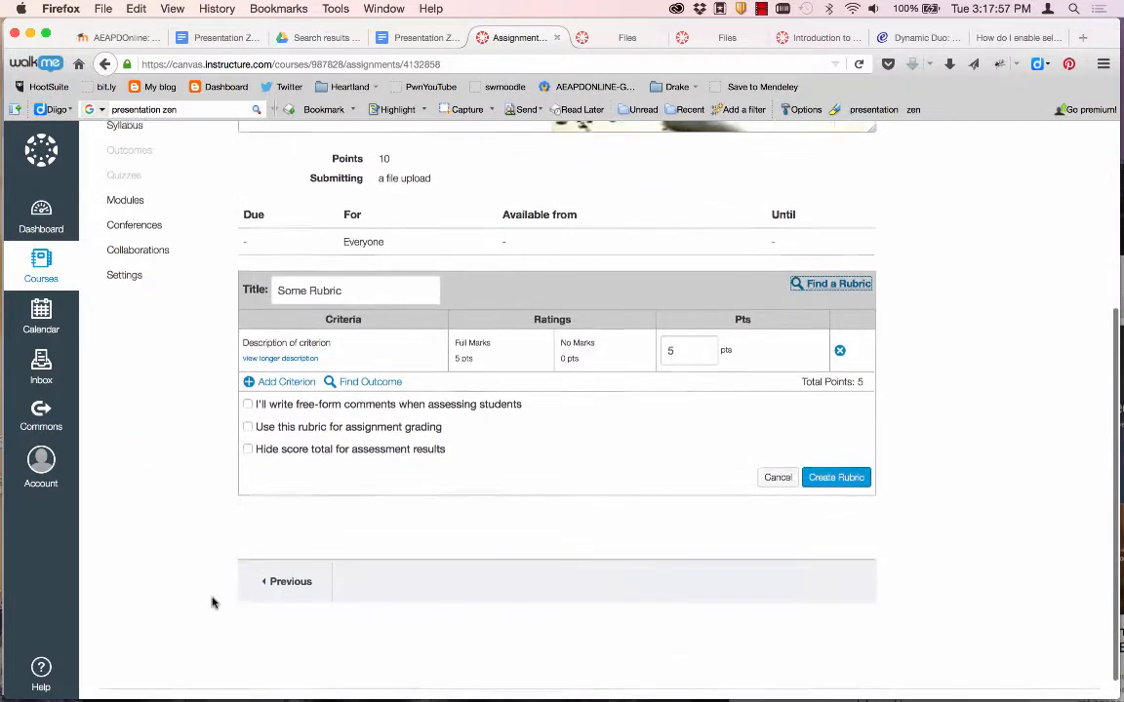
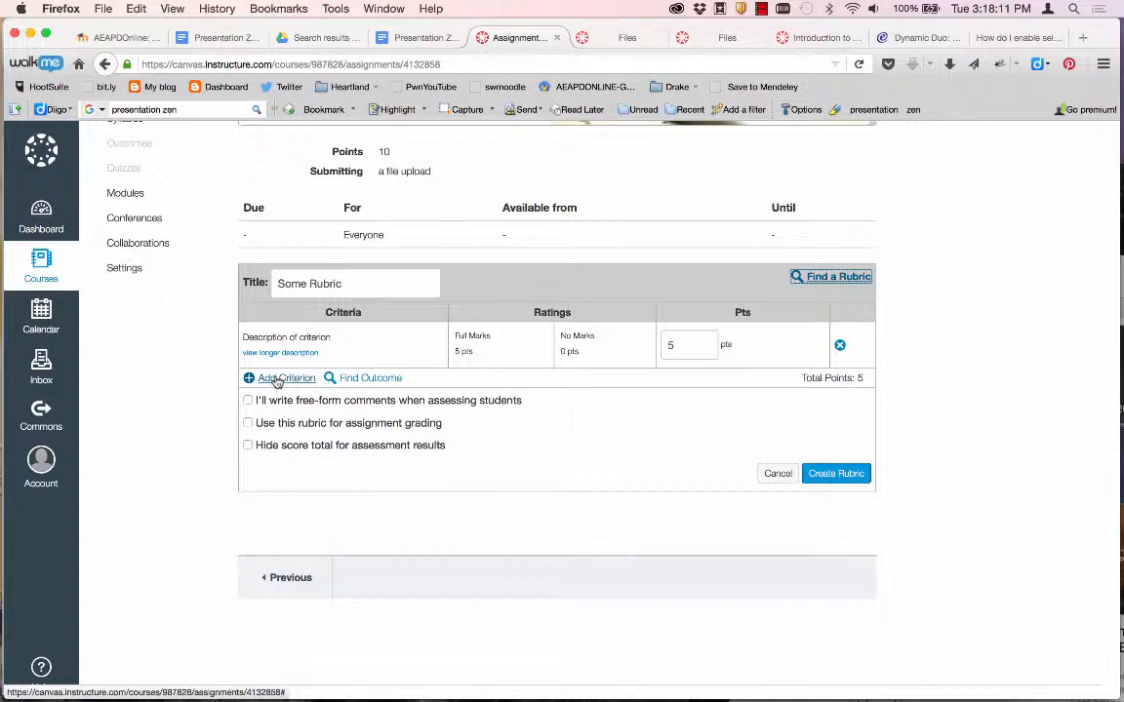
Add 3, 2.5 and 2 point rating levels to the draft rubric criterion, then discard the rubric.
{"action": "mouse_move", "coordinate": [453, 364]}
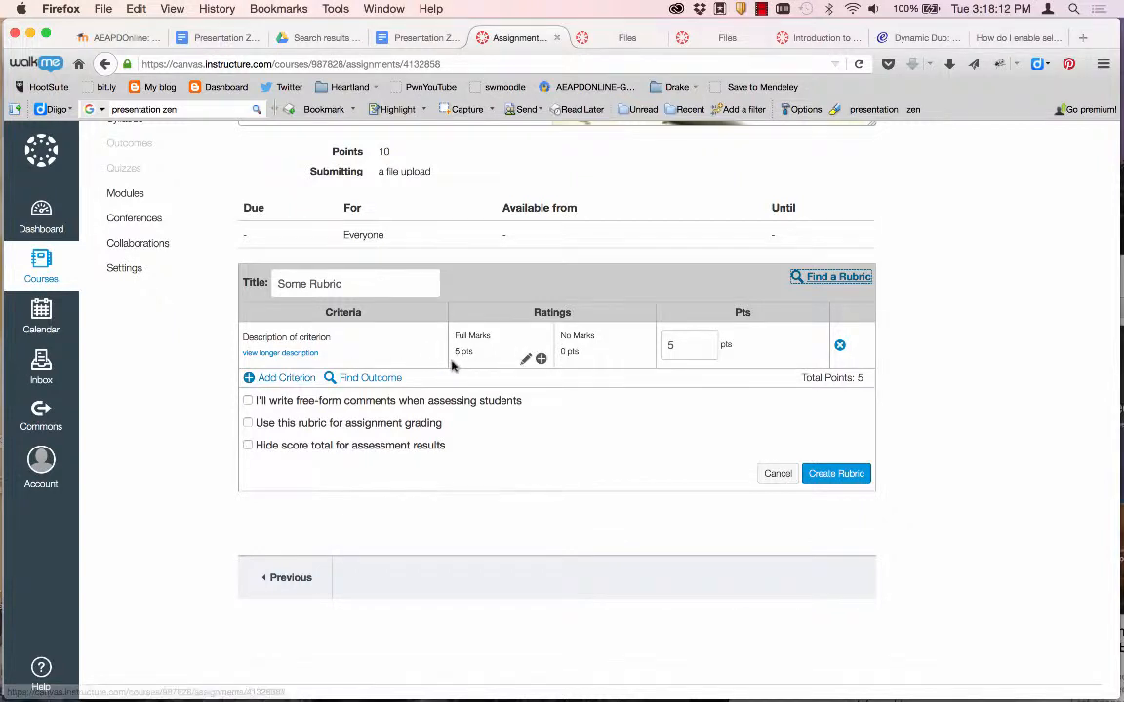
{"action": "left_click", "coordinate": [539, 359]}
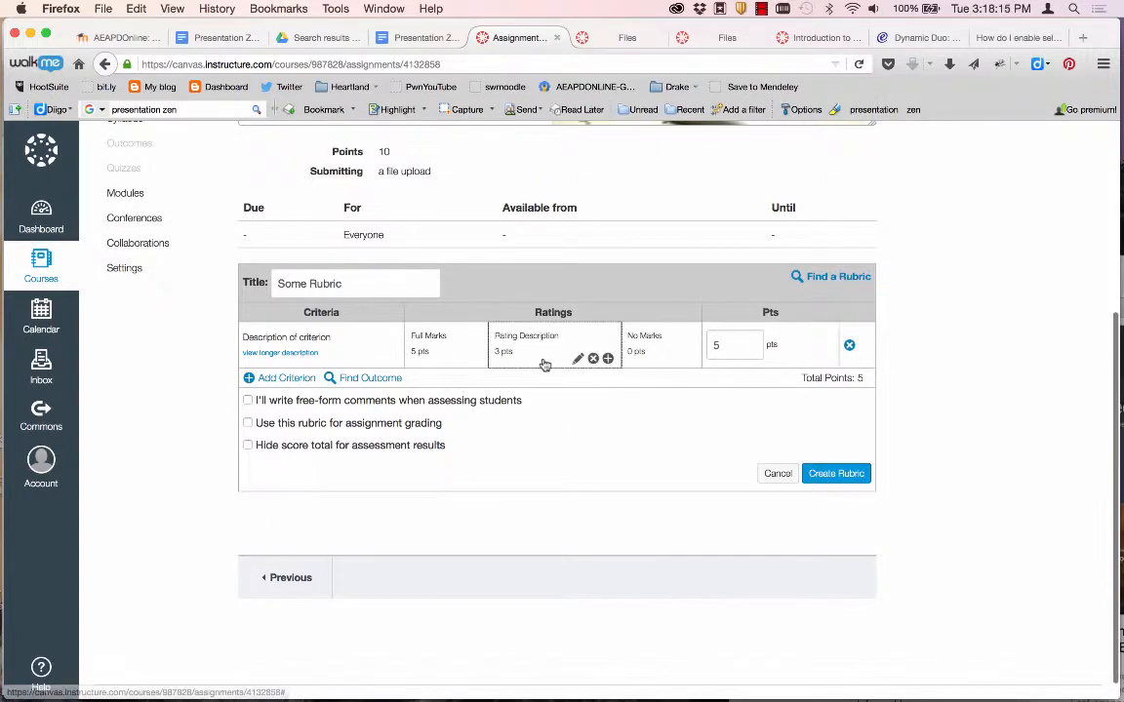
{"action": "left_click", "coordinate": [608, 359]}
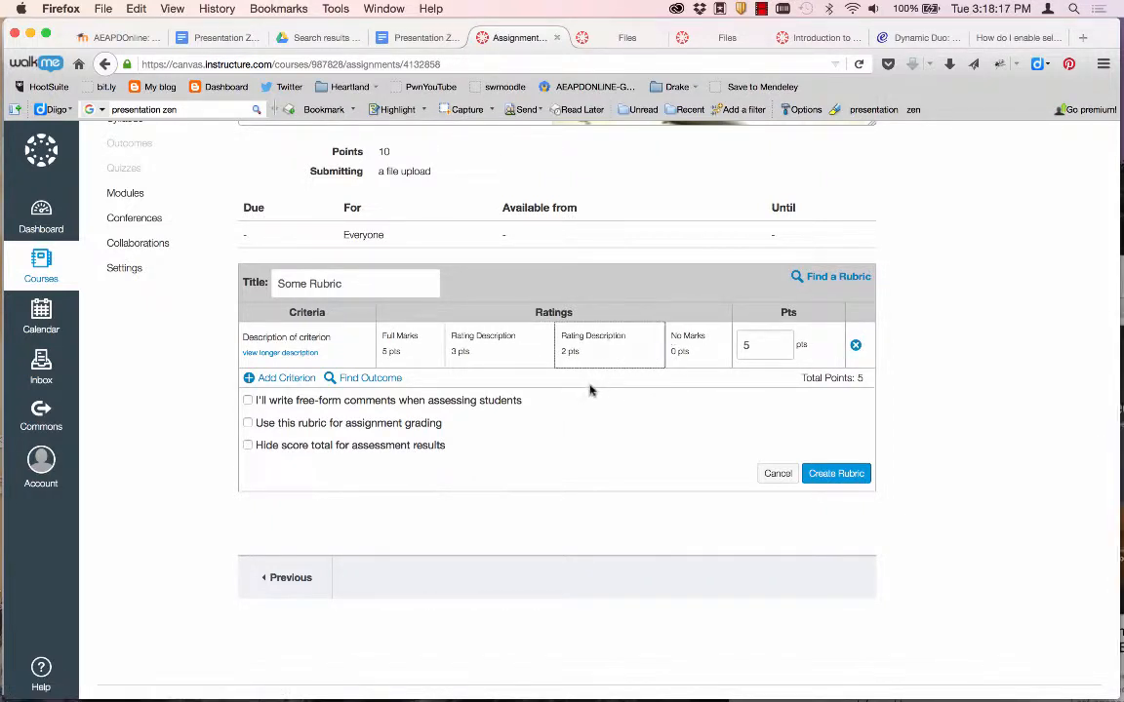
{"action": "left_click", "coordinate": [650, 359]}
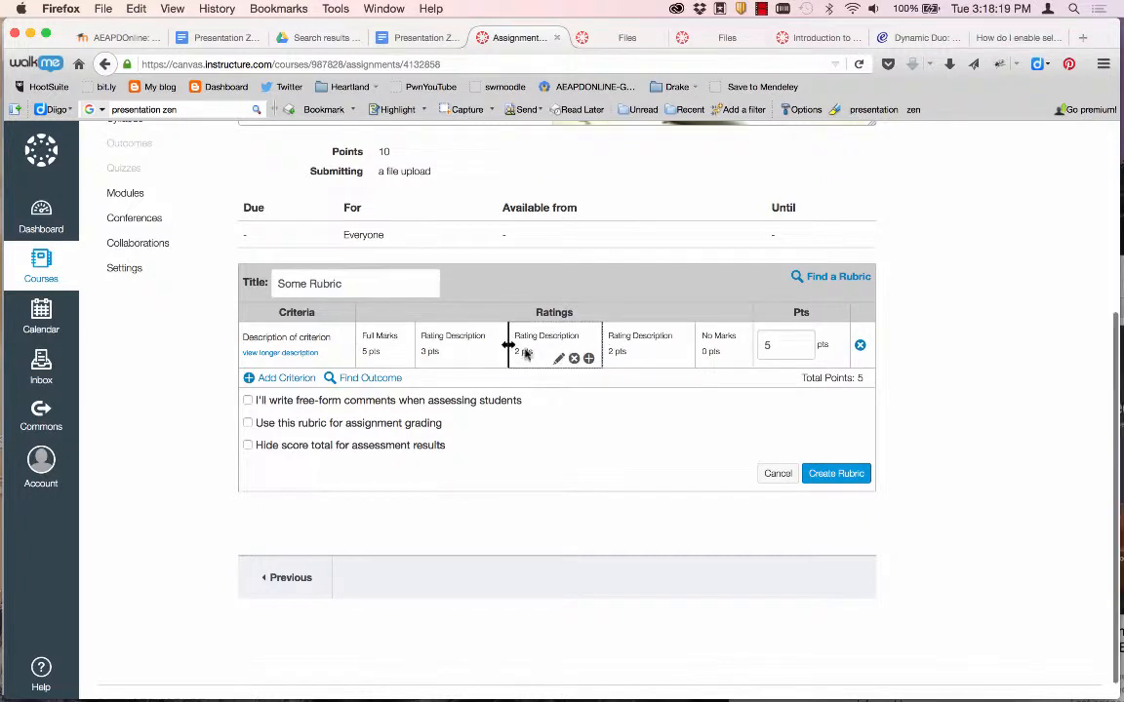
{"action": "left_click", "coordinate": [559, 358]}
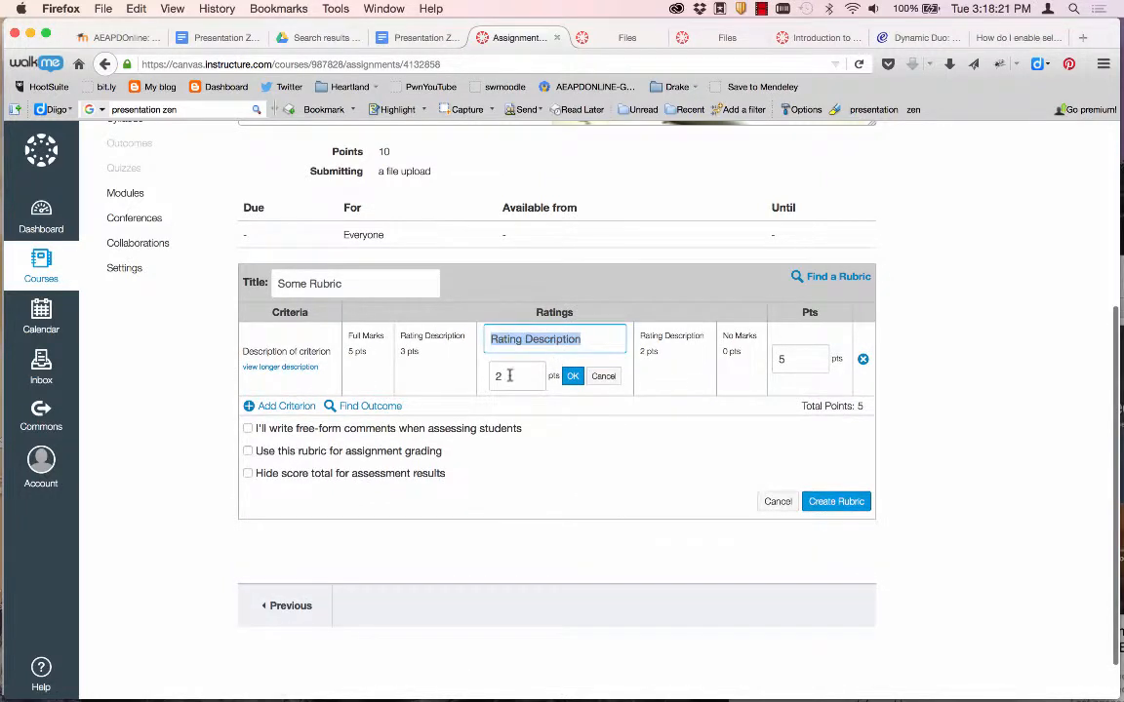
{"action": "left_click", "coordinate": [509, 376]}
{"action": "double_click", "coordinate": [500, 375]}
{"action": "type", "text": "2.5"}
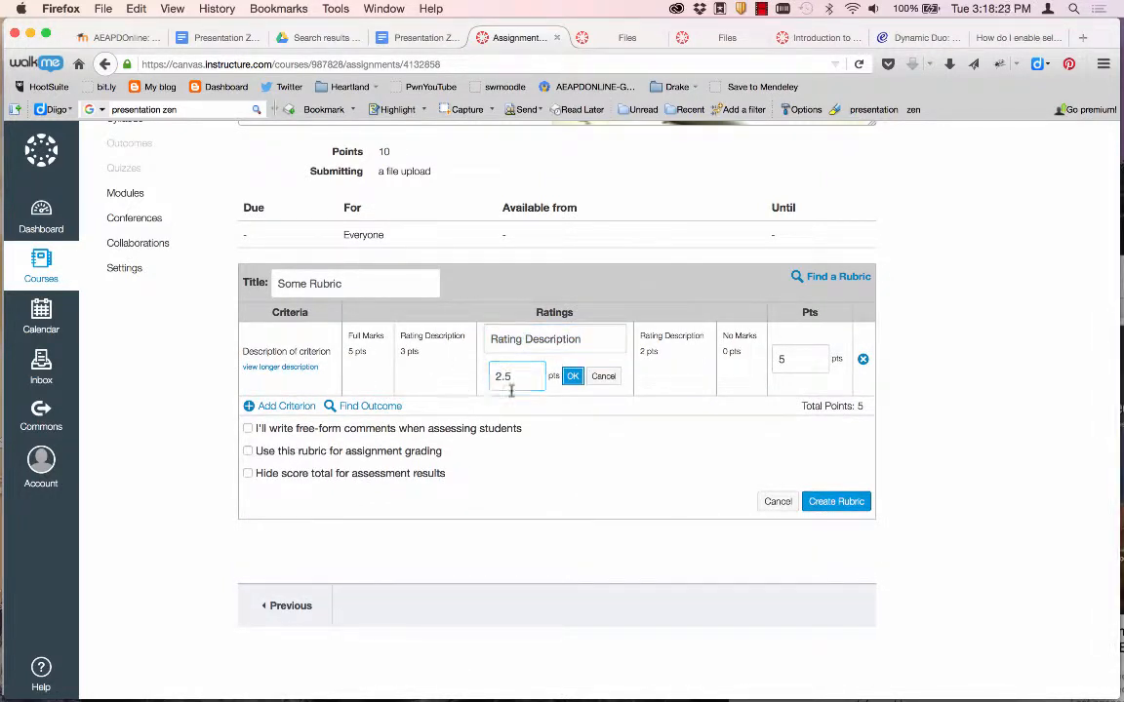
{"action": "left_click", "coordinate": [573, 377]}
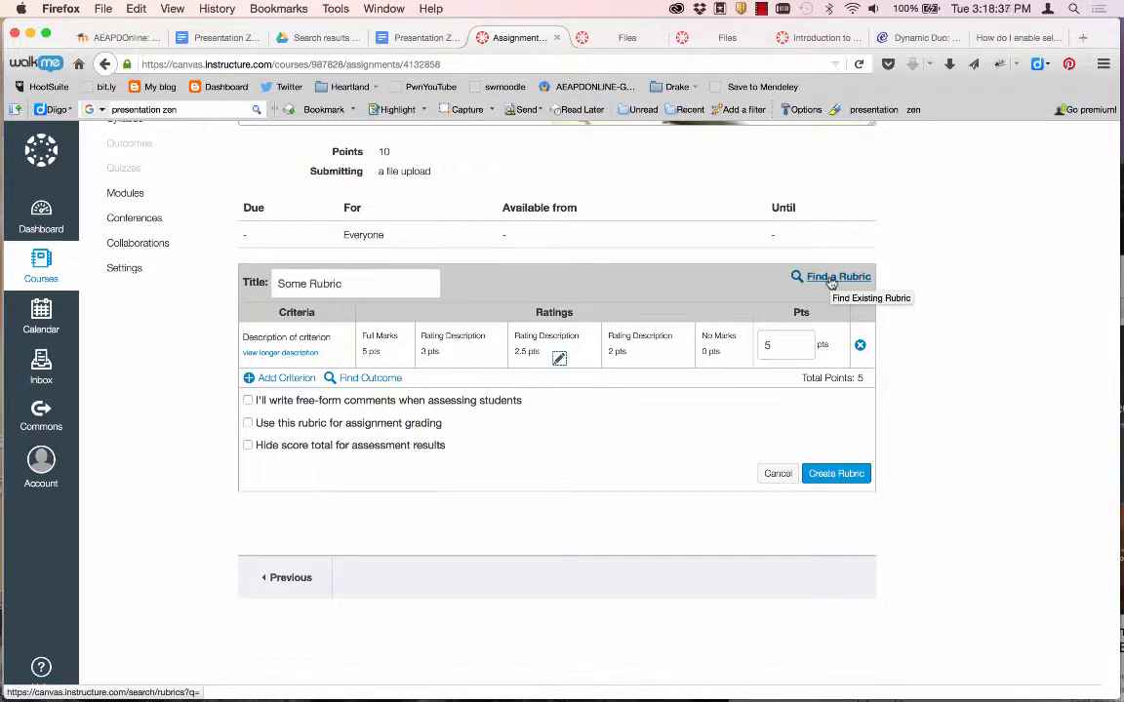
{"action": "scroll", "coordinate": [198, 399], "scroll_direction": "up", "scroll_amount": 1}
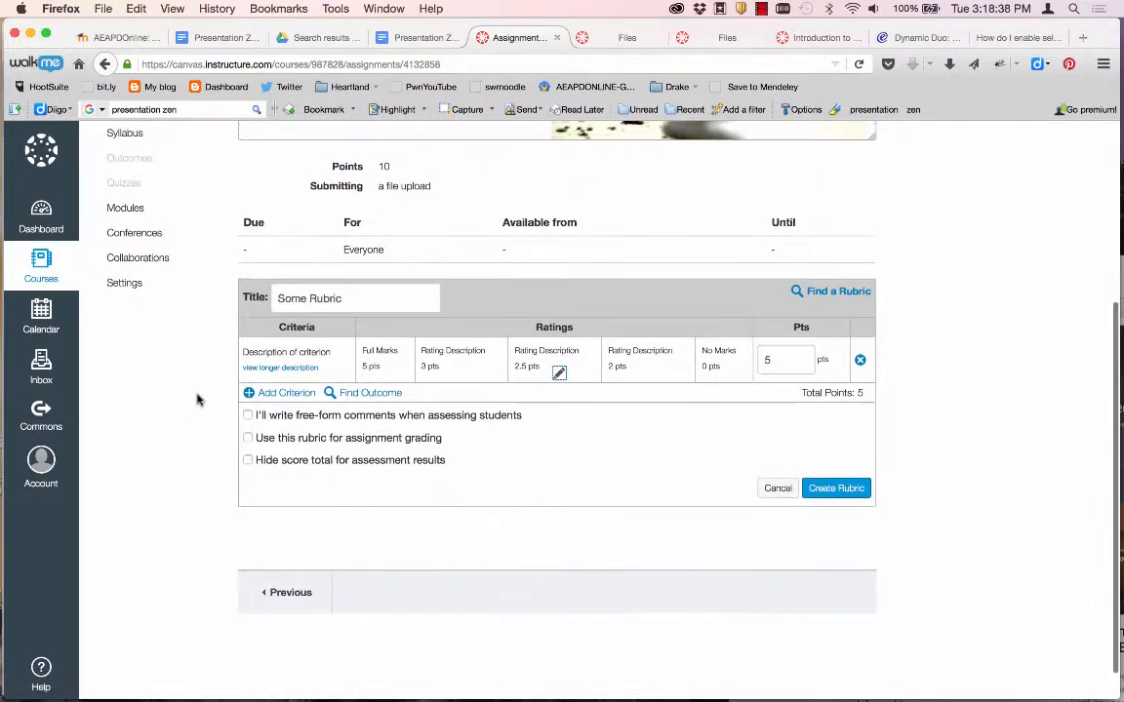
{"action": "left_click", "coordinate": [777, 489]}
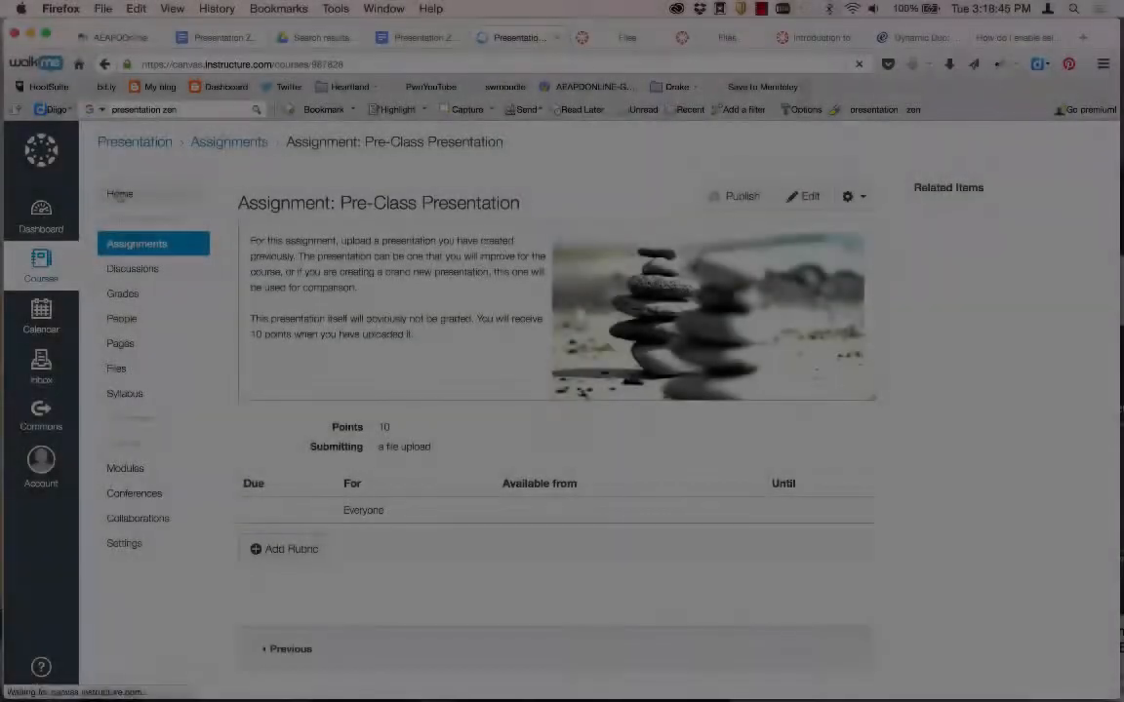
From the course home, start adding a new quiz item to the Introductory Unit module.
{"action": "left_click", "coordinate": [120, 195]}
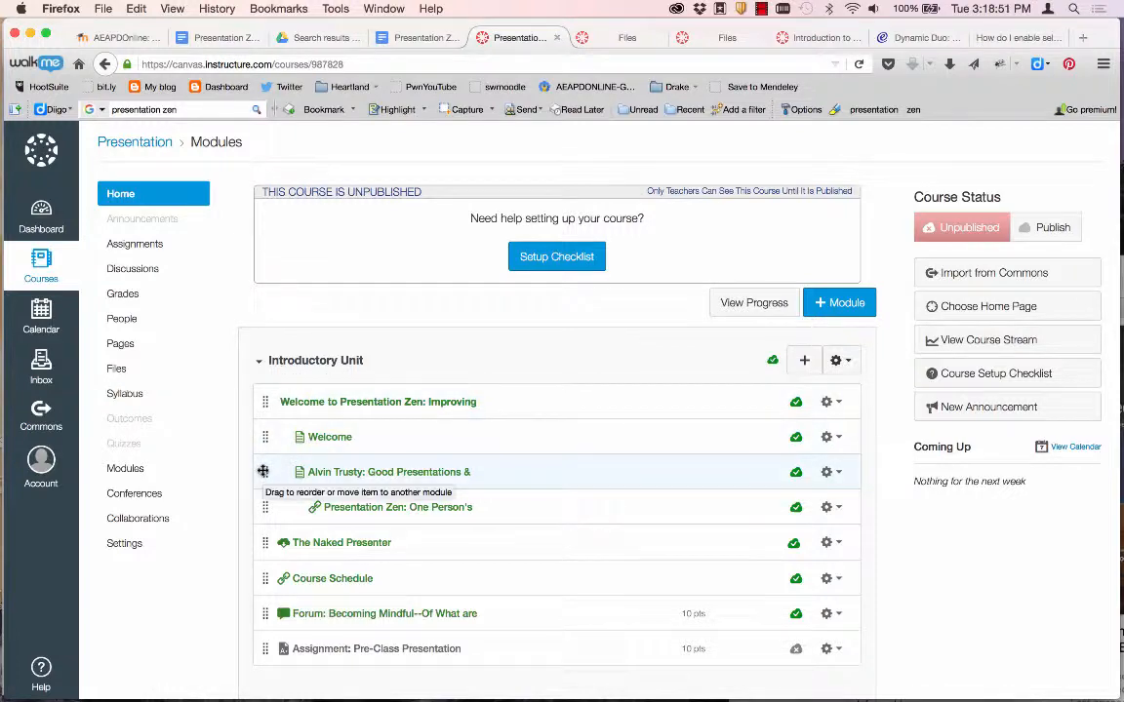
{"action": "scroll", "coordinate": [262, 469], "scroll_direction": "down", "scroll_amount": 1}
{"action": "scroll", "coordinate": [262, 469], "scroll_direction": "down", "scroll_amount": 2}
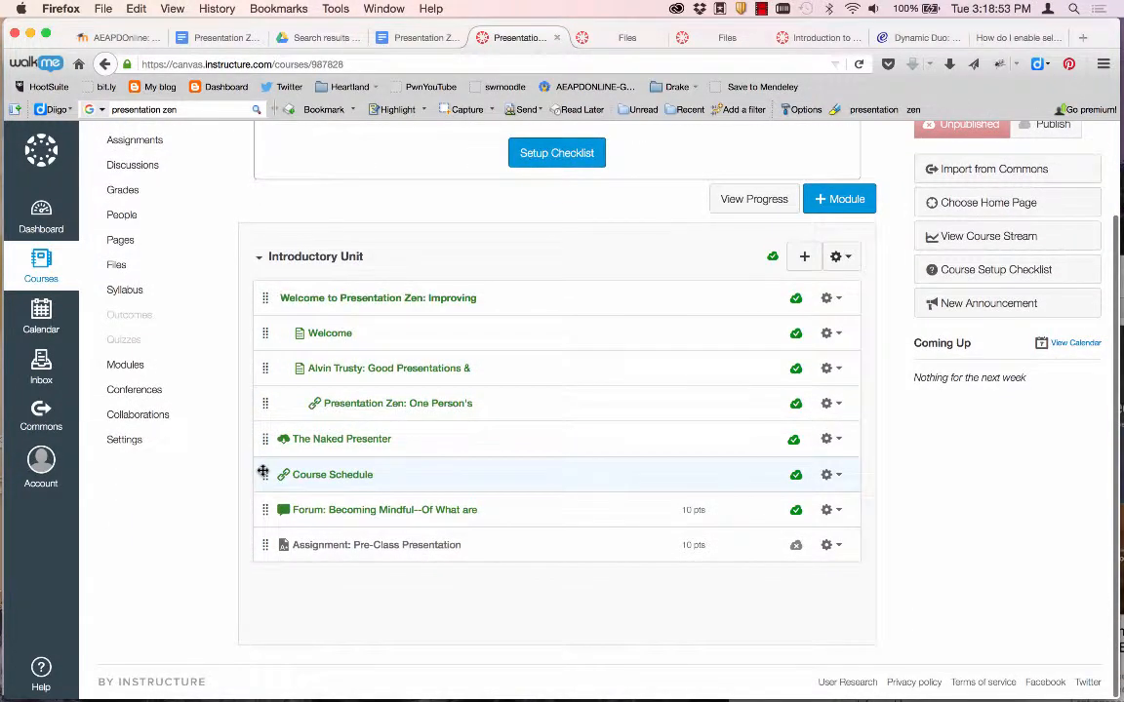
{"action": "scroll", "coordinate": [262, 472], "scroll_direction": "up", "scroll_amount": 3}
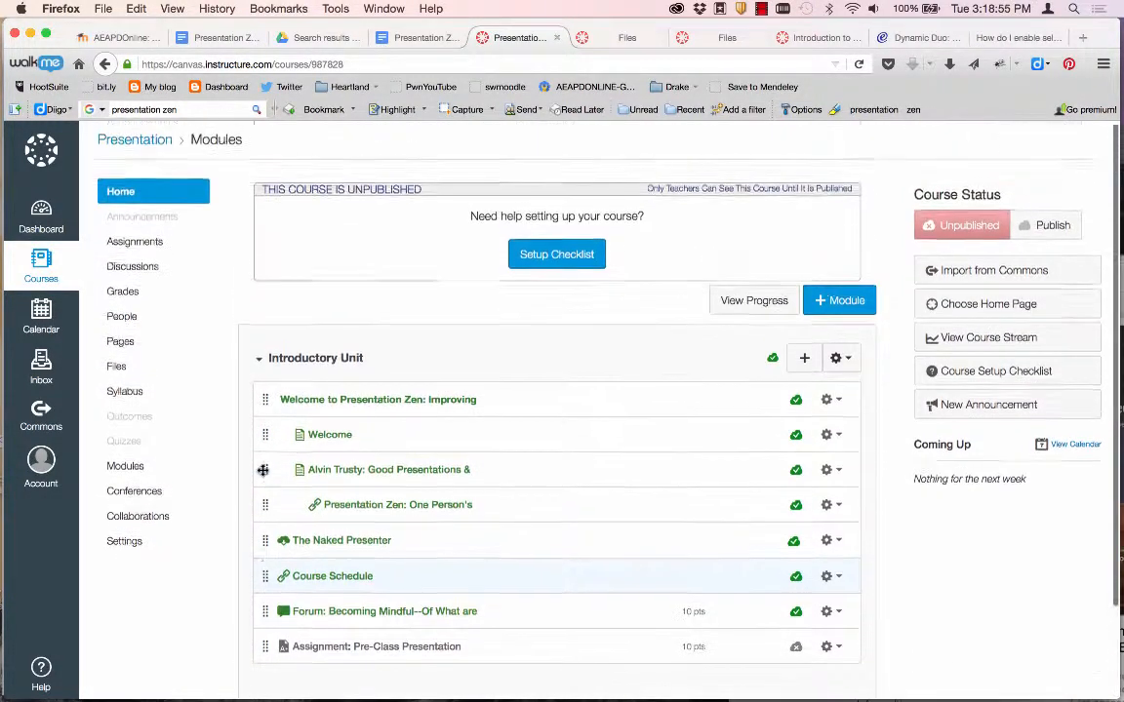
{"action": "left_click", "coordinate": [804, 360]}
{"action": "left_click", "coordinate": [417, 285]}
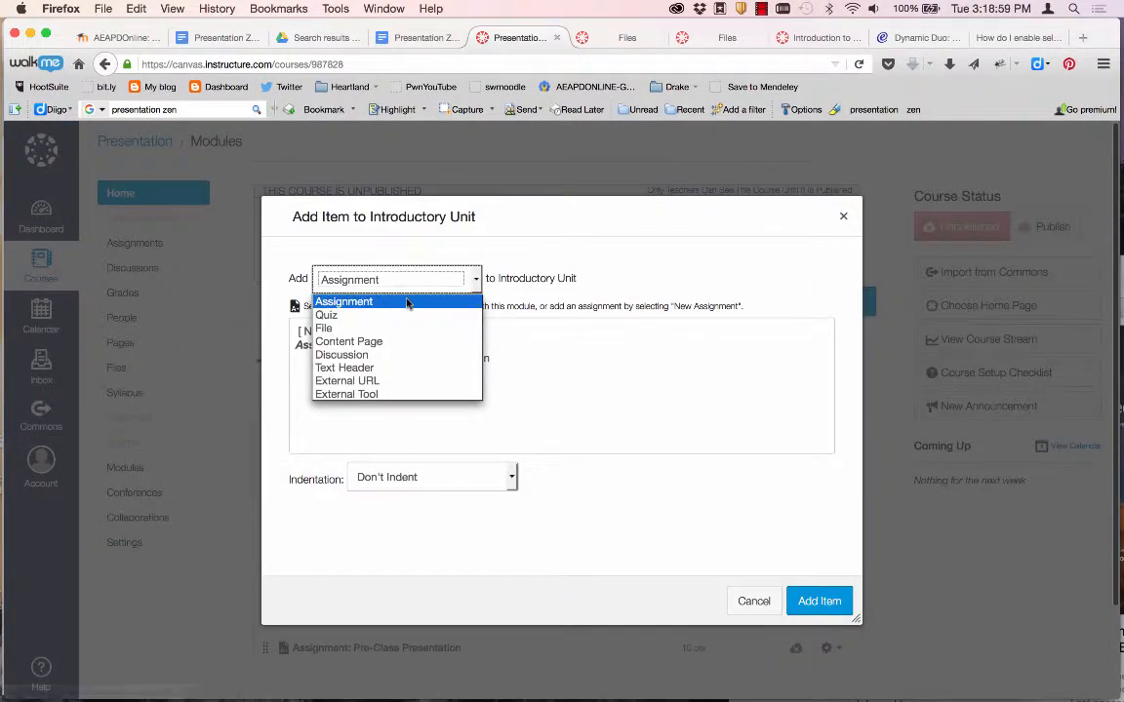
{"action": "left_click", "coordinate": [384, 316]}
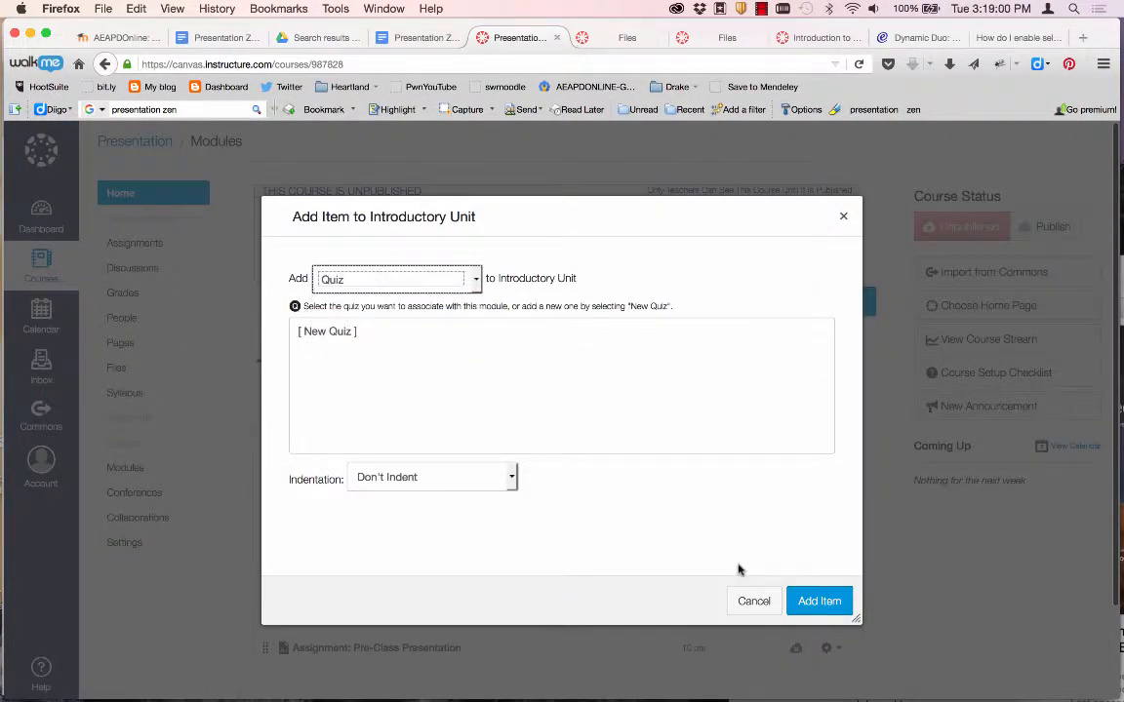
{"action": "left_click", "coordinate": [335, 333]}
{"action": "left_click", "coordinate": [377, 478]}
Name the quiz after the Word heading, 'Basics of this Course' Quiz, and add it to the module.
{"action": "key", "text": "super+Tab"}
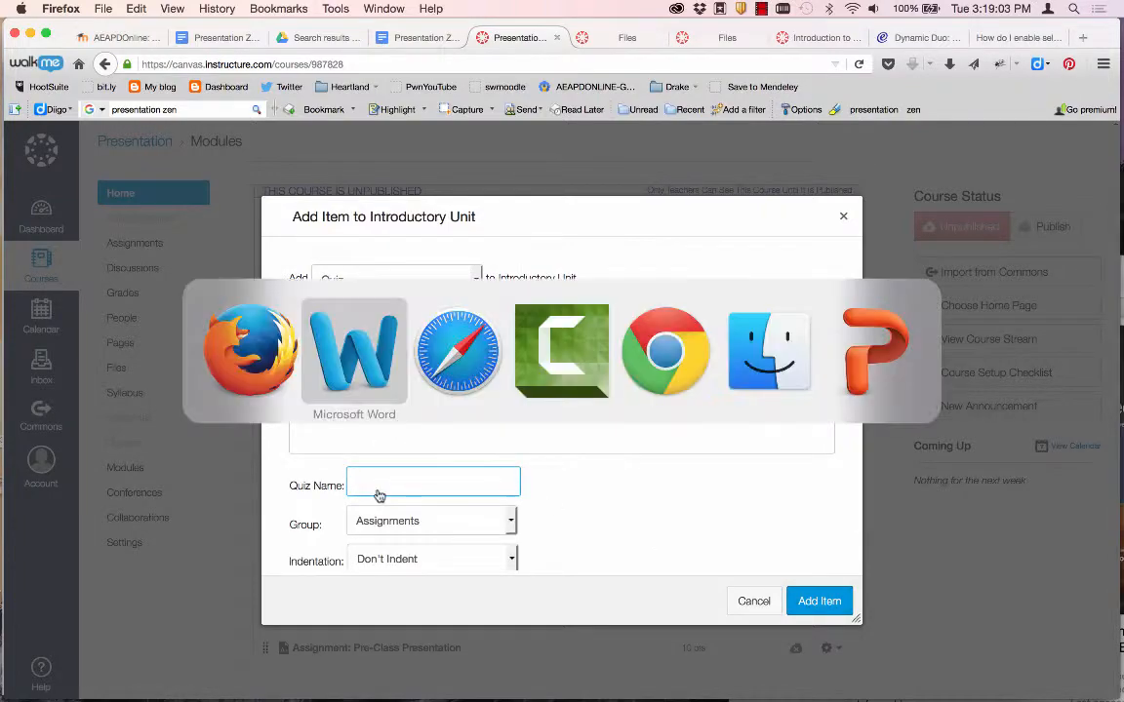
{"action": "scroll", "coordinate": [447, 467], "scroll_direction": "down", "scroll_amount": 20}
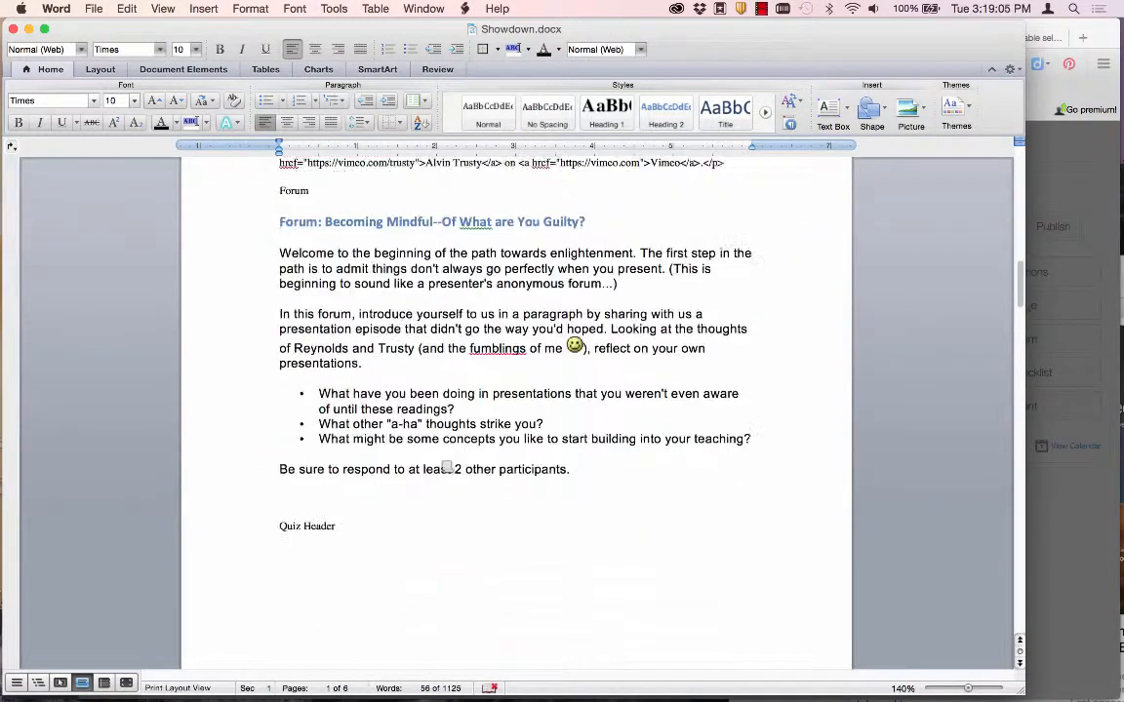
{"action": "scroll", "coordinate": [446, 467], "scroll_direction": "down", "scroll_amount": 1}
{"action": "left_click_drag", "start_coordinate": [455, 464], "coordinate": [279, 463]}
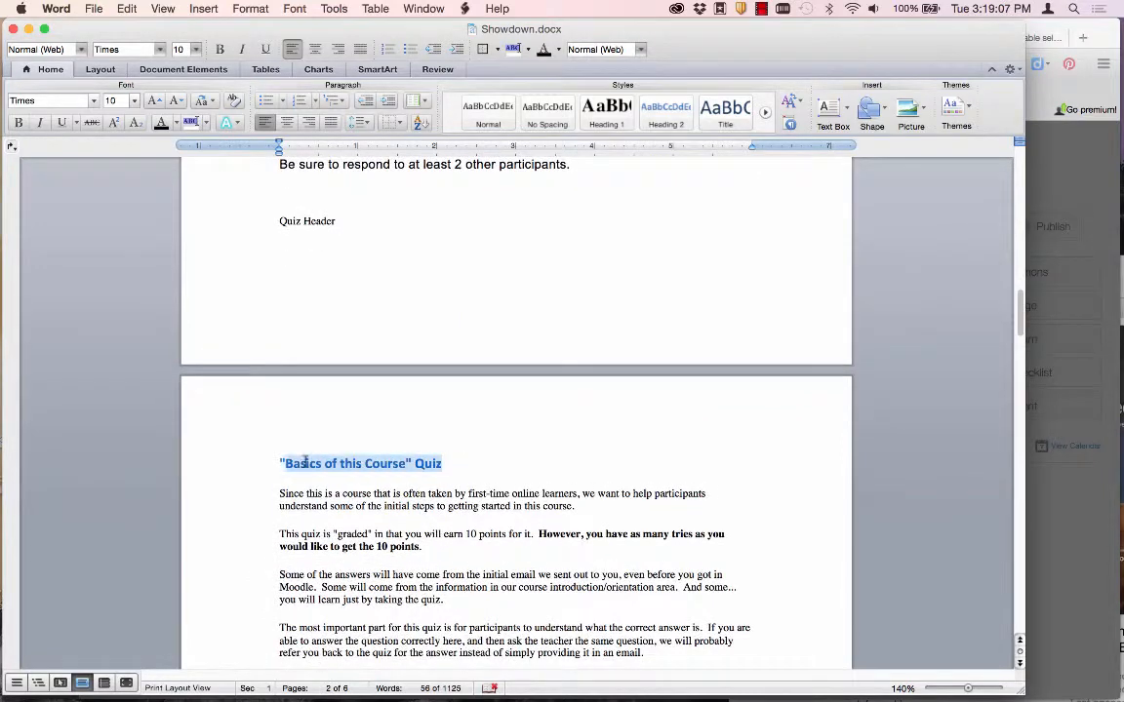
{"action": "key", "text": "super+c"}
{"action": "key", "text": "super+Tab"}
{"action": "key", "text": "super+v"}
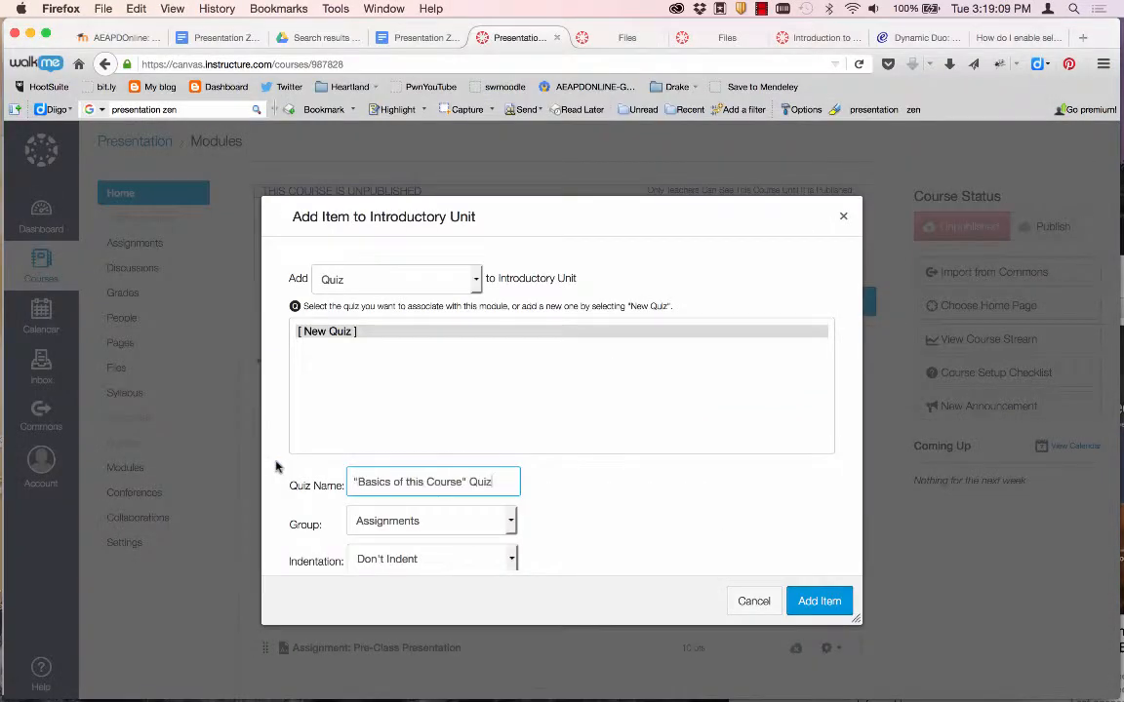
{"action": "left_click", "coordinate": [793, 605]}
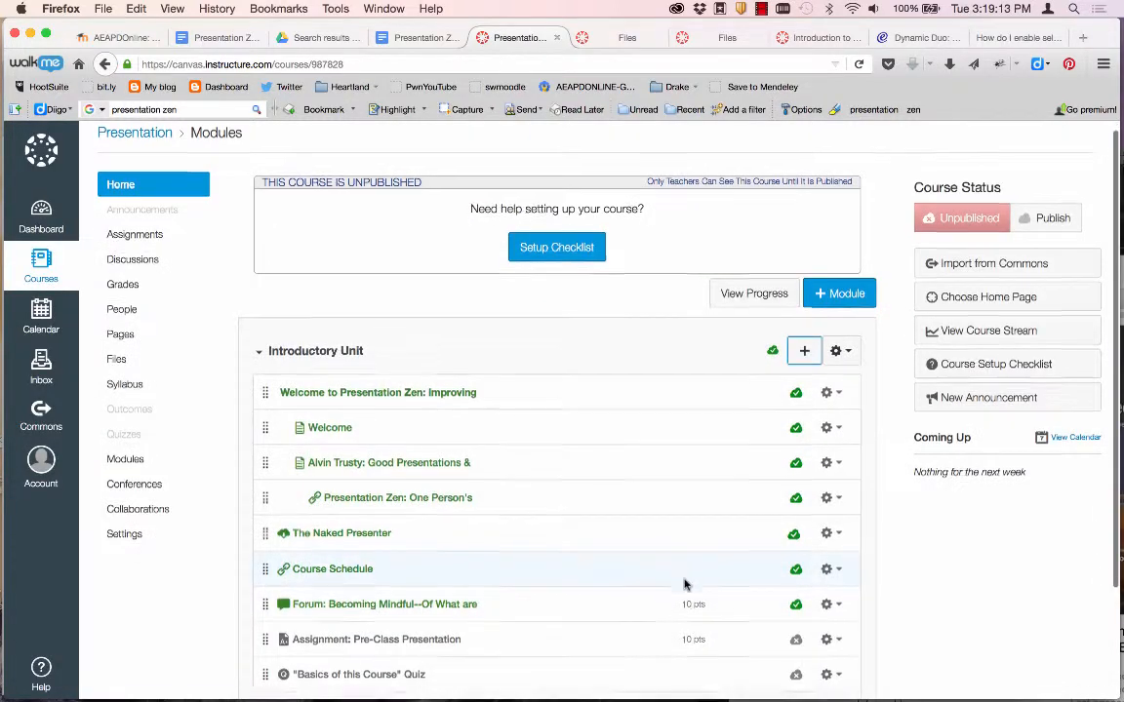
{"action": "scroll", "coordinate": [684, 583], "scroll_direction": "down", "scroll_amount": 2}
Edit the 'Basics of this Course' Quiz and paste the Word instruction paragraphs into its instructions.
{"action": "left_click", "coordinate": [359, 547]}
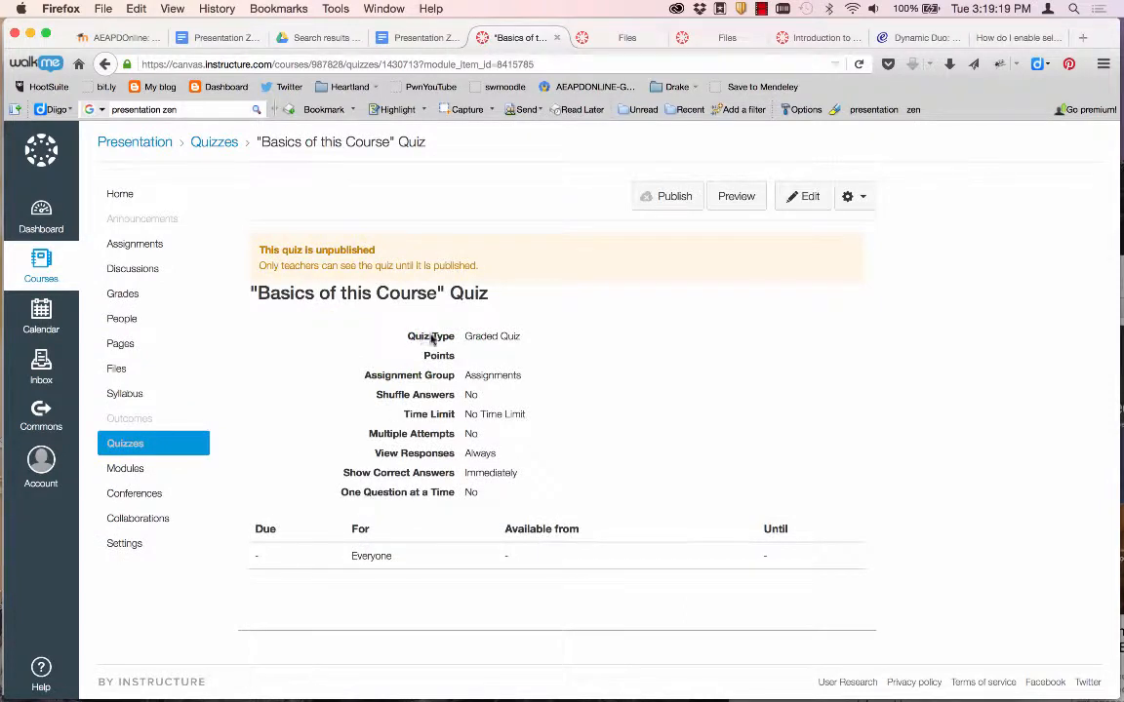
{"action": "left_click", "coordinate": [796, 199]}
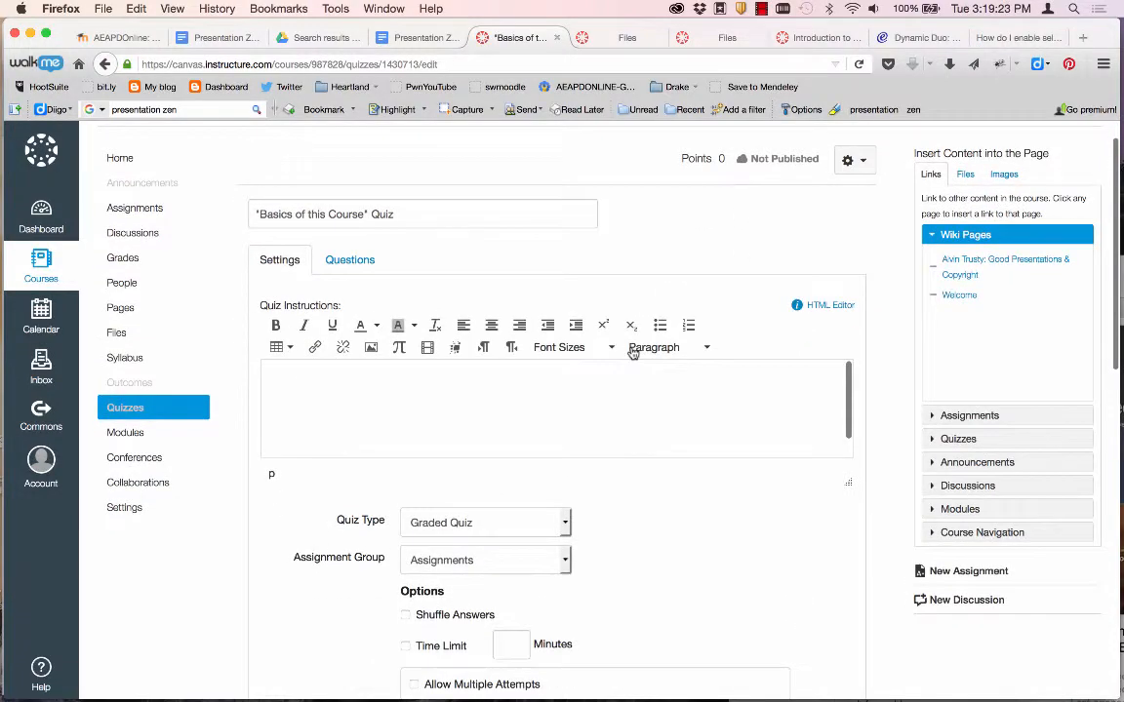
{"action": "left_click", "coordinate": [510, 361]}
{"action": "key", "text": "super+Tab"}
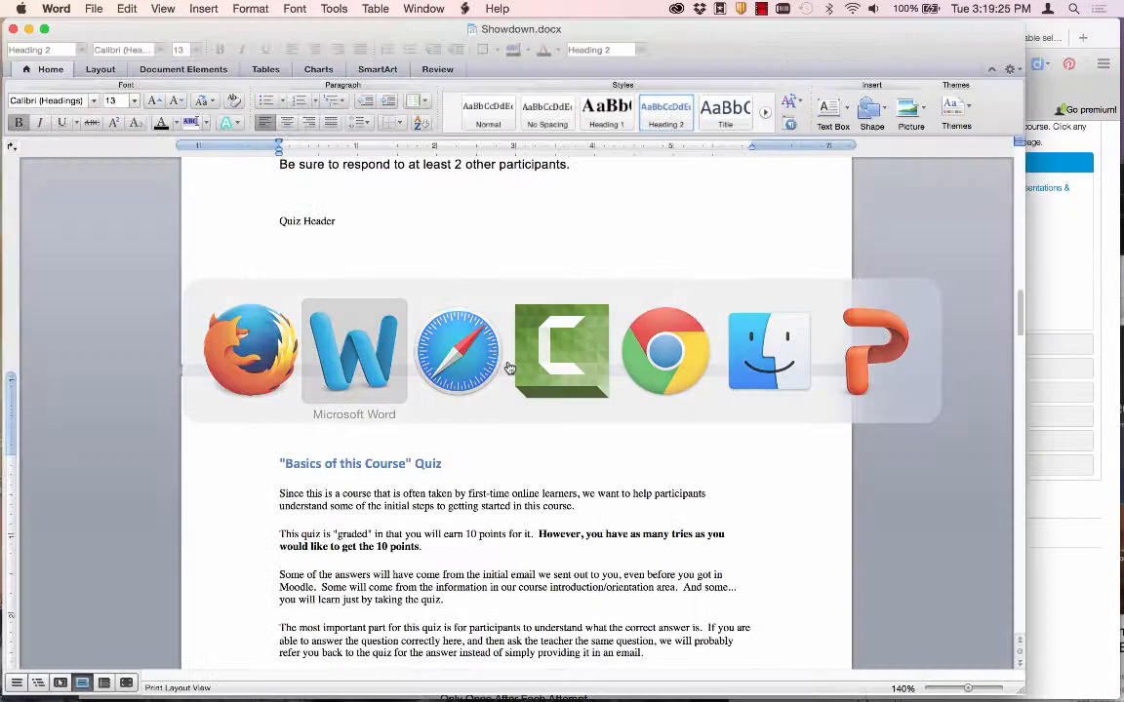
{"action": "scroll", "coordinate": [436, 564], "scroll_direction": "down", "scroll_amount": 5}
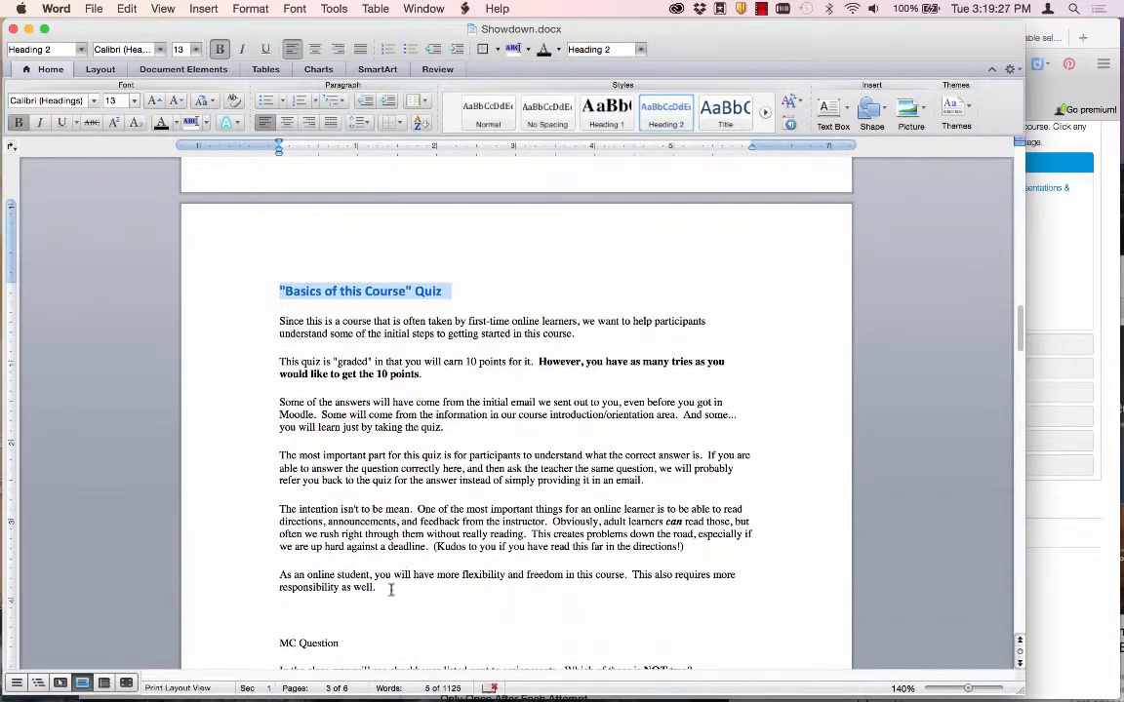
{"action": "left_click_drag", "start_coordinate": [391, 589], "coordinate": [268, 329]}
{"action": "key", "text": "super+Tab"}
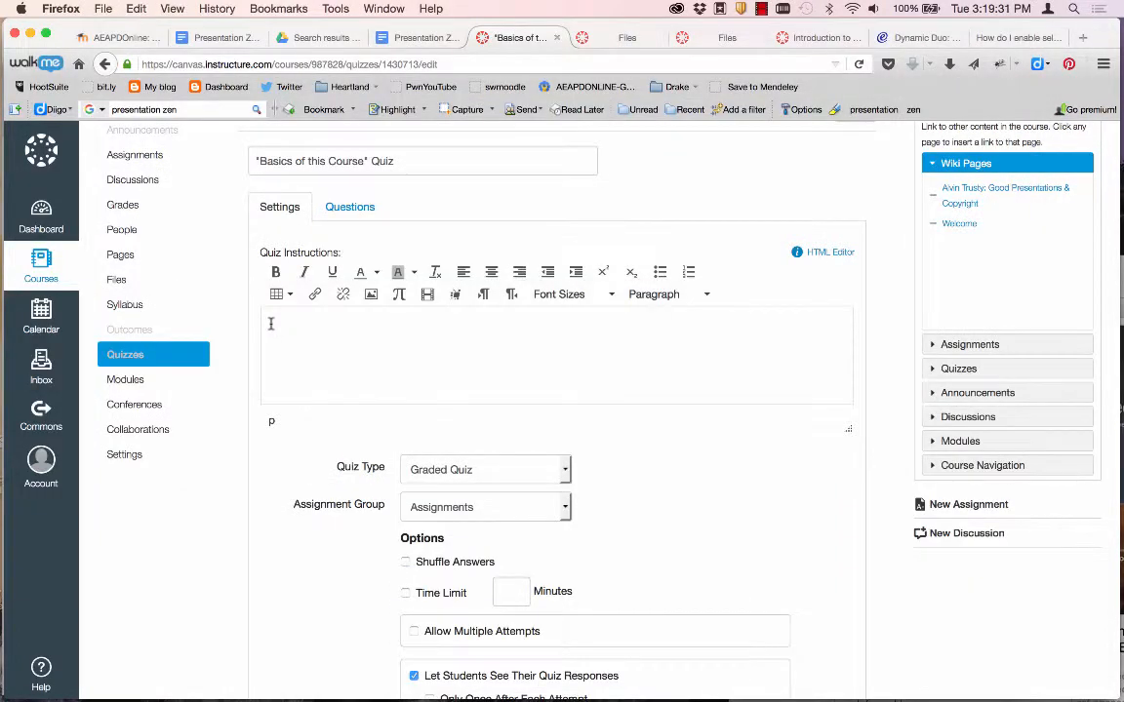
{"action": "left_click", "coordinate": [272, 324]}
{"action": "key", "text": "super+v"}
Turn on answer shuffling in the quiz settings and move on to the quiz's questions.
{"action": "scroll", "coordinate": [321, 370], "scroll_direction": "up", "scroll_amount": 10}
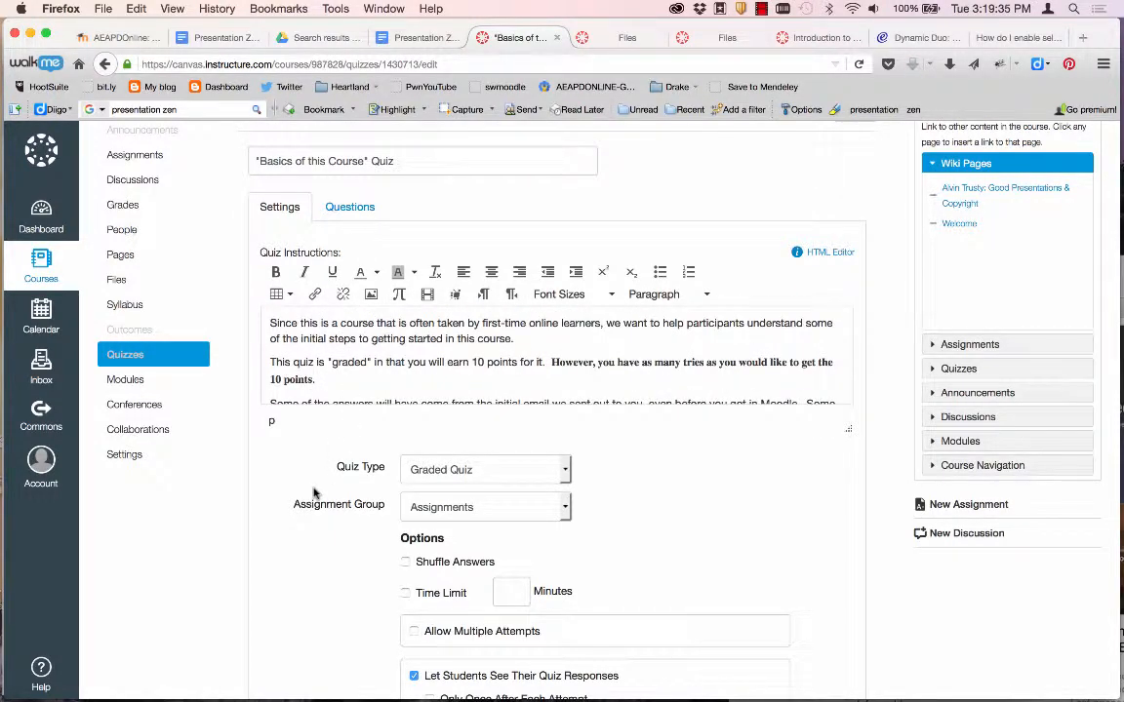
{"action": "scroll", "coordinate": [315, 493], "scroll_direction": "down", "scroll_amount": 5}
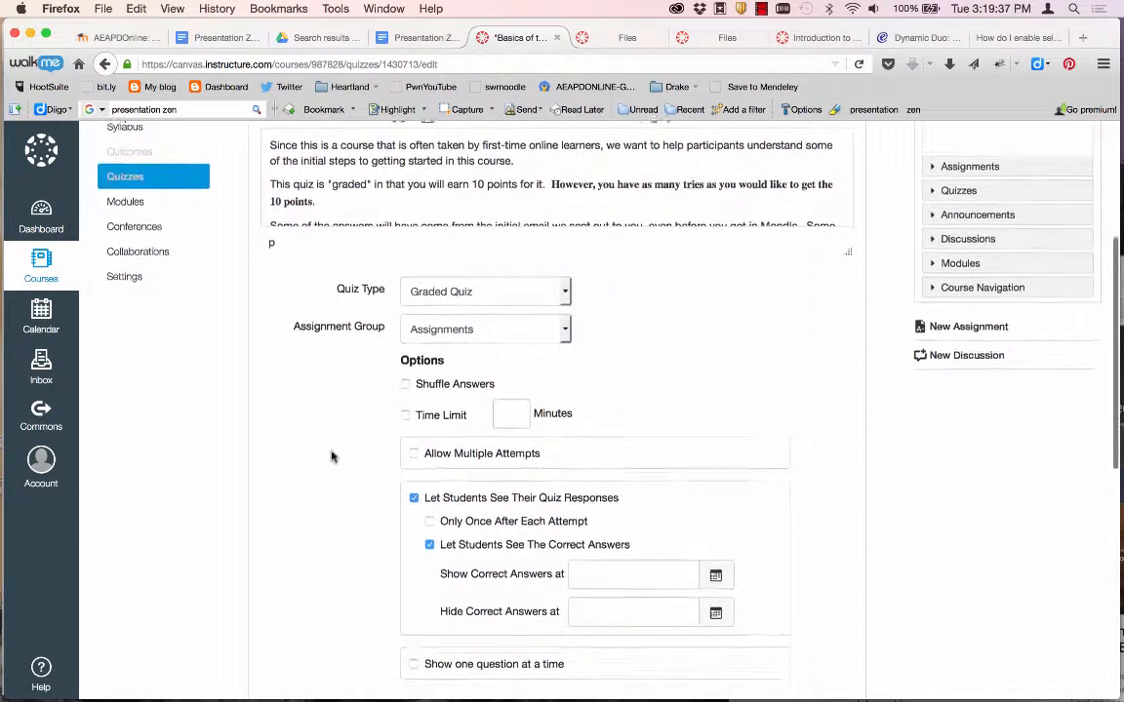
{"action": "left_click", "coordinate": [406, 386]}
{"action": "scroll", "coordinate": [356, 450], "scroll_direction": "down", "scroll_amount": 3}
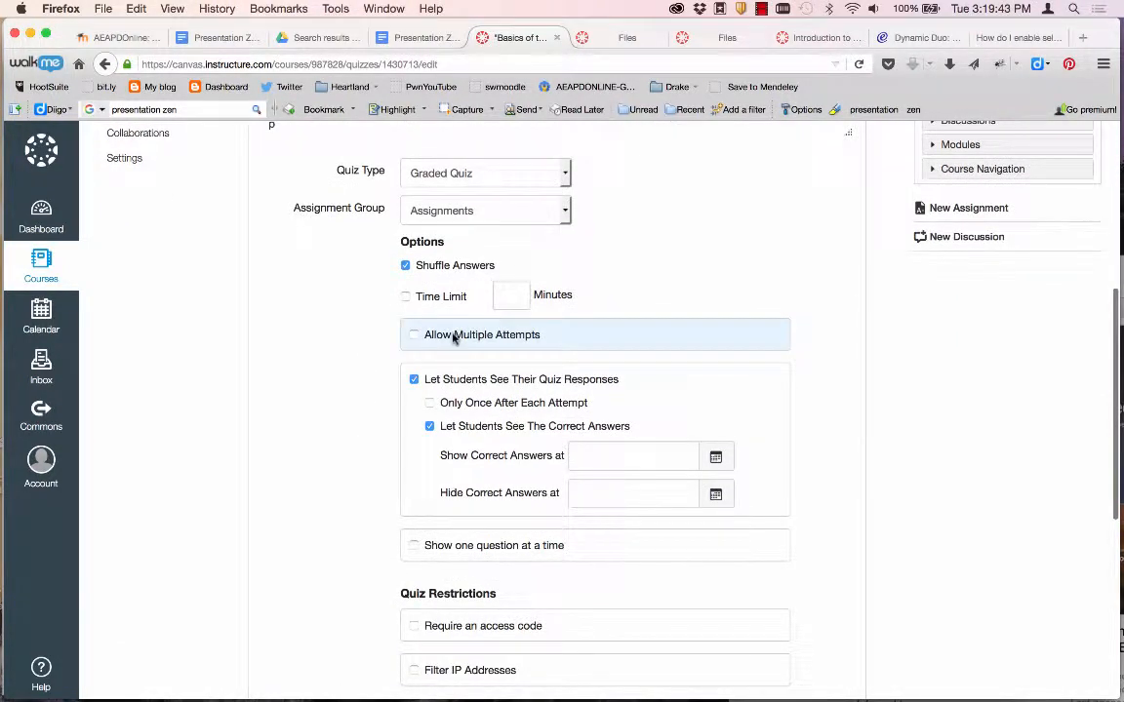
{"action": "scroll", "coordinate": [369, 394], "scroll_direction": "down", "scroll_amount": 3}
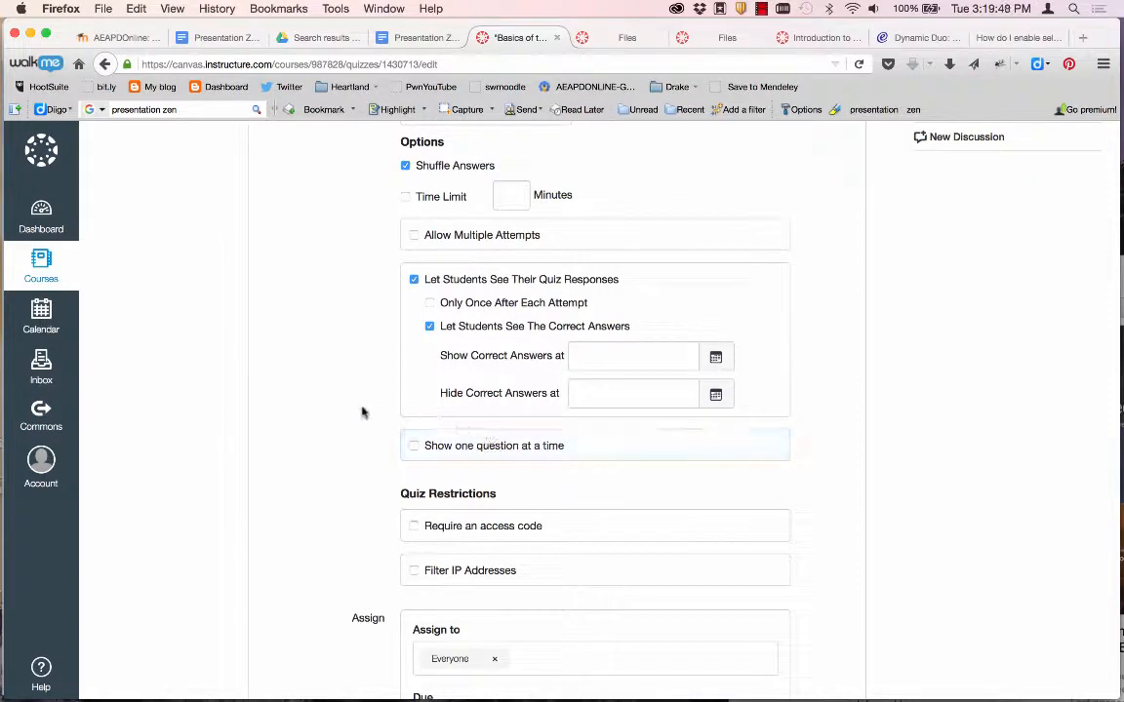
{"action": "scroll", "coordinate": [361, 412], "scroll_direction": "down", "scroll_amount": 3}
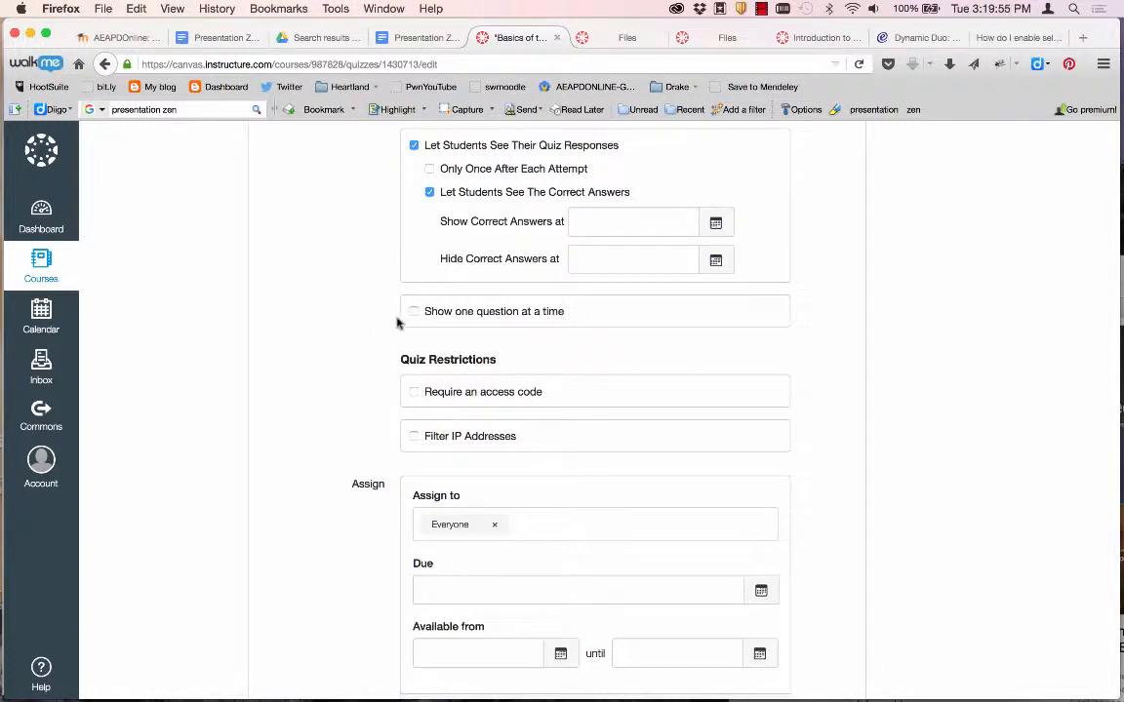
{"action": "scroll", "coordinate": [334, 410], "scroll_direction": "down", "scroll_amount": 3}
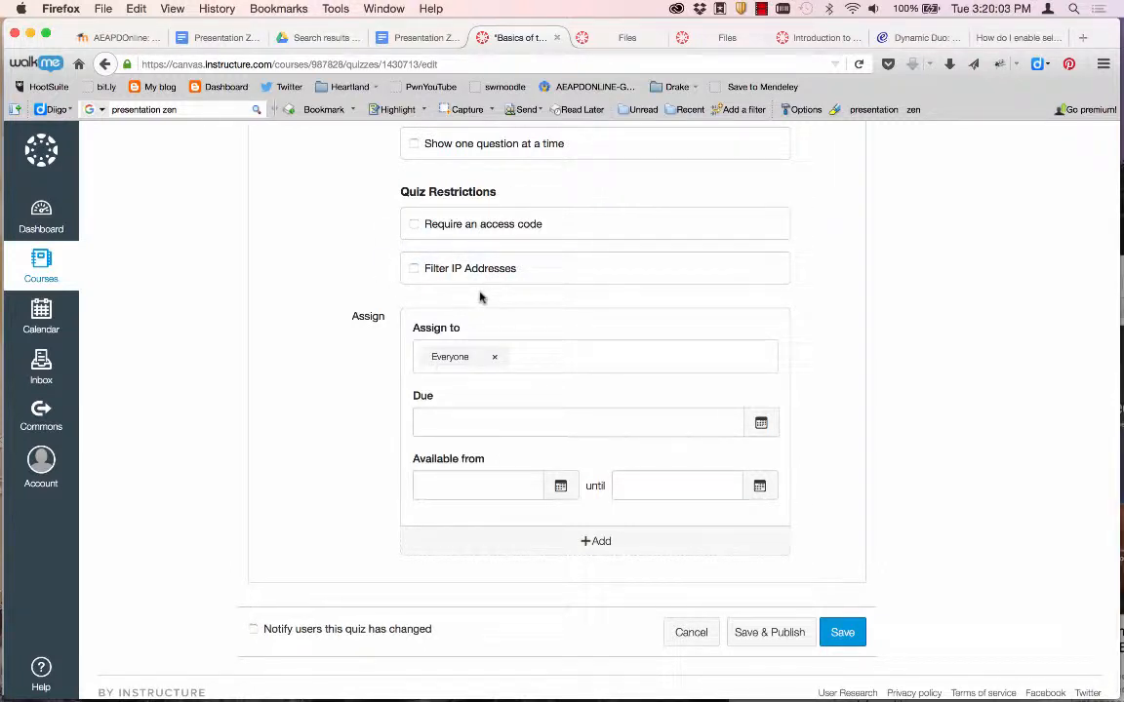
{"action": "scroll", "coordinate": [479, 298], "scroll_direction": "up", "scroll_amount": 10}
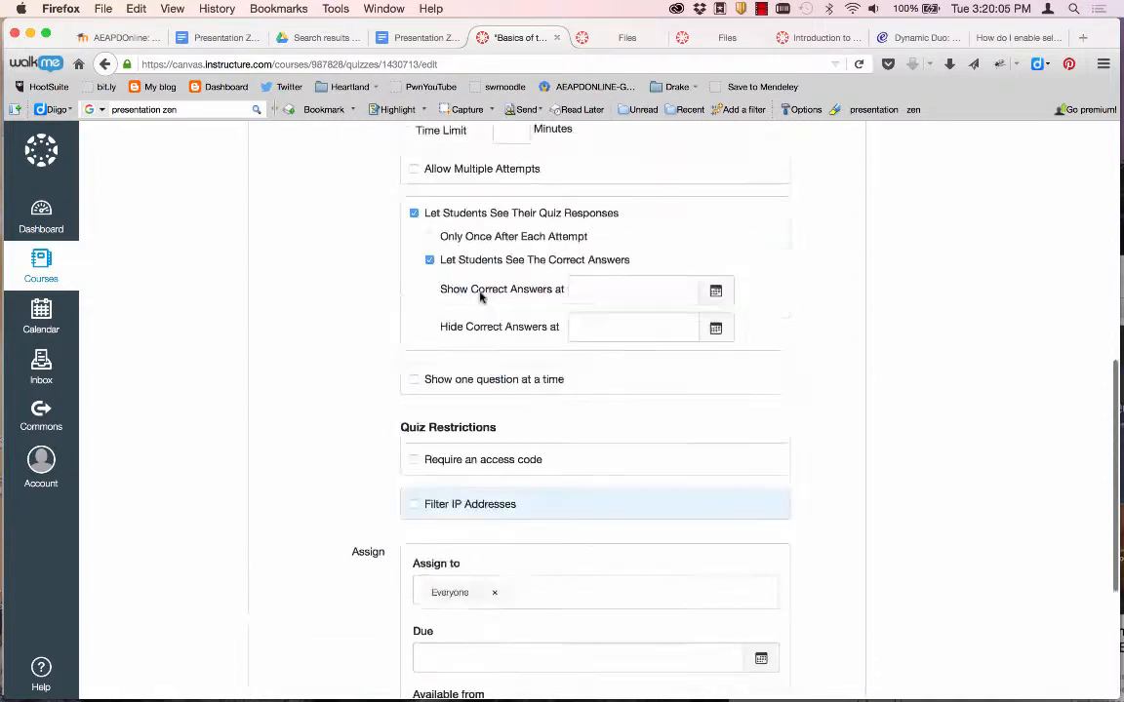
{"action": "left_click", "coordinate": [352, 295]}
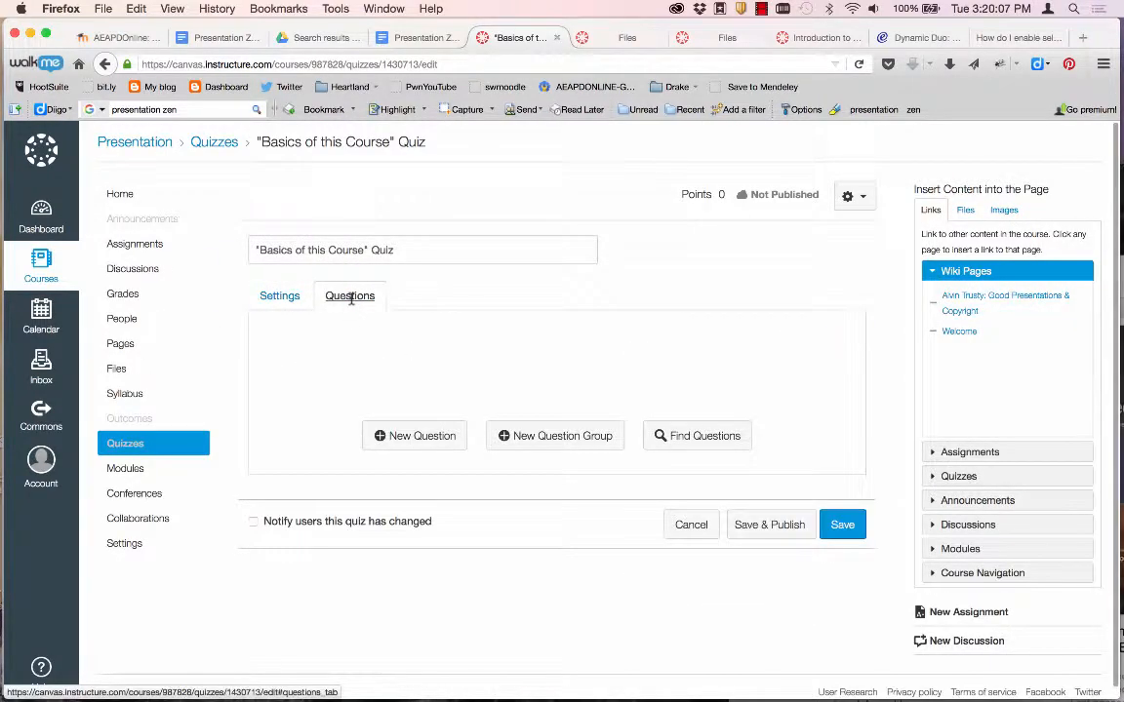
Add a new multiple-choice question with the 'Which of these is NOT true?' prompt copied from Word.
{"action": "left_click", "coordinate": [417, 438]}
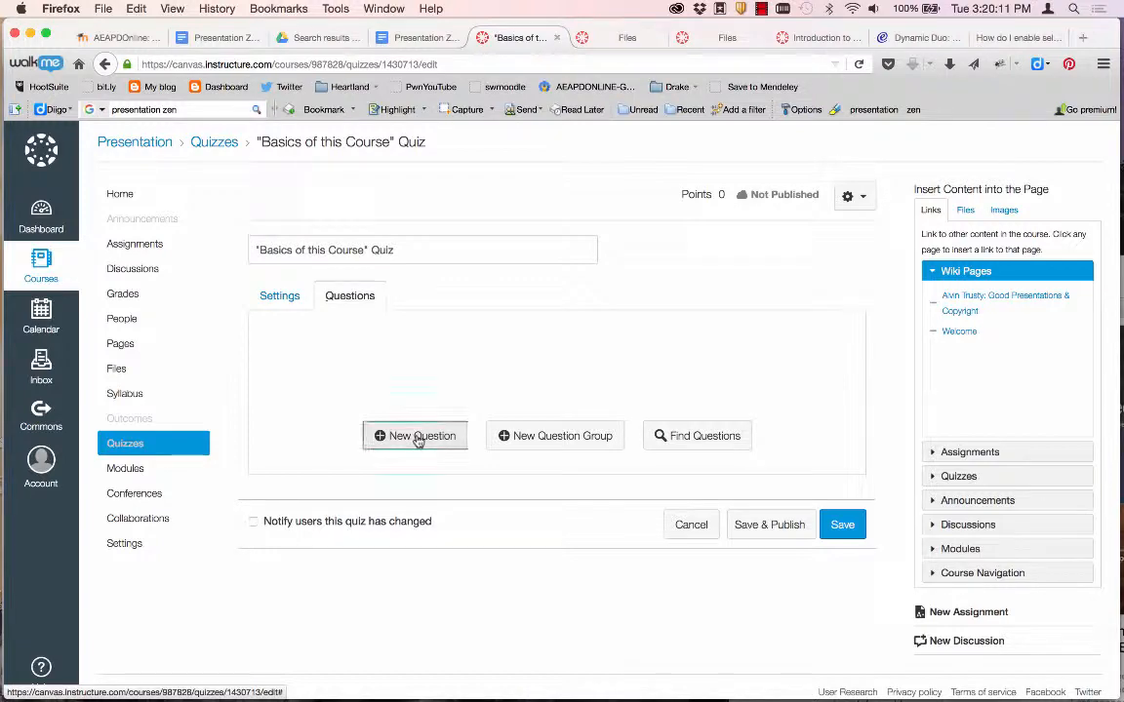
{"action": "scroll", "coordinate": [410, 369], "scroll_direction": "up", "scroll_amount": 2}
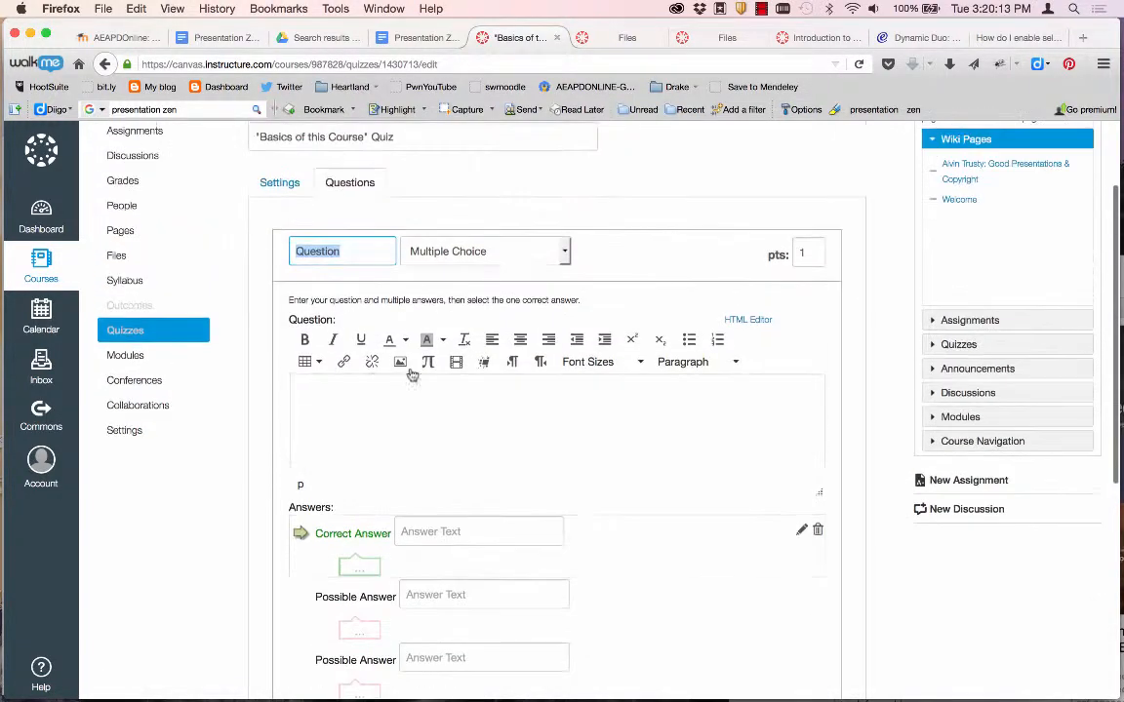
{"action": "left_click", "coordinate": [467, 251]}
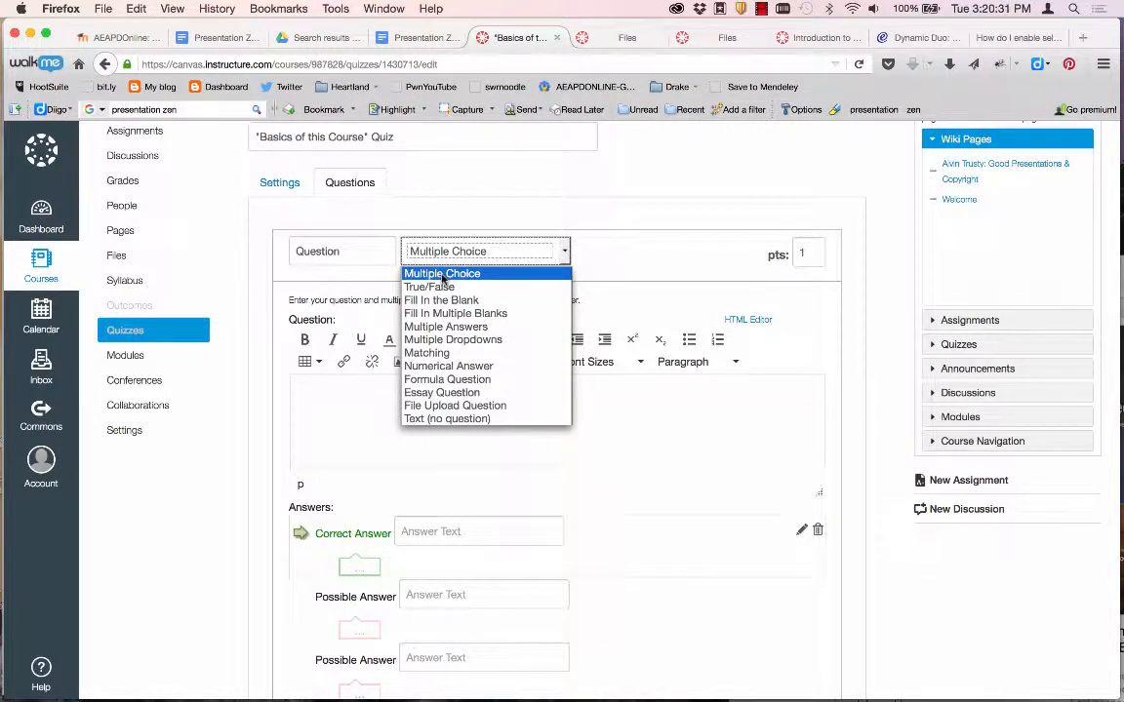
{"action": "left_click", "coordinate": [442, 274]}
{"action": "left_click", "coordinate": [352, 414]}
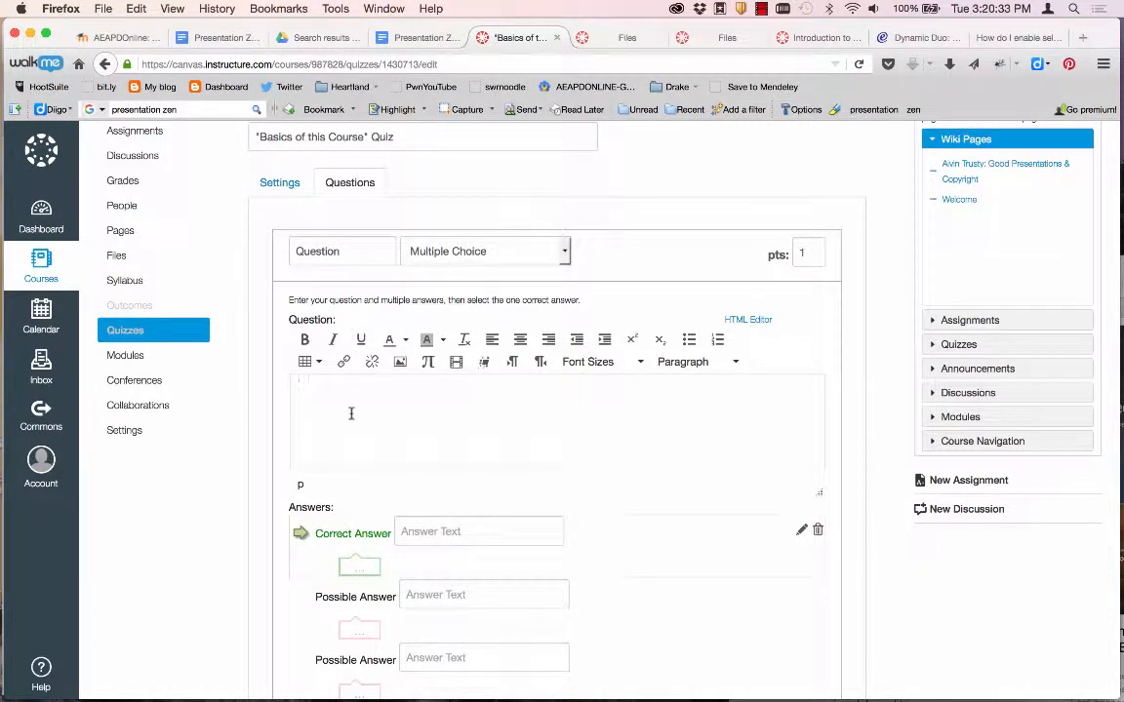
{"action": "key", "text": "super+Tab"}
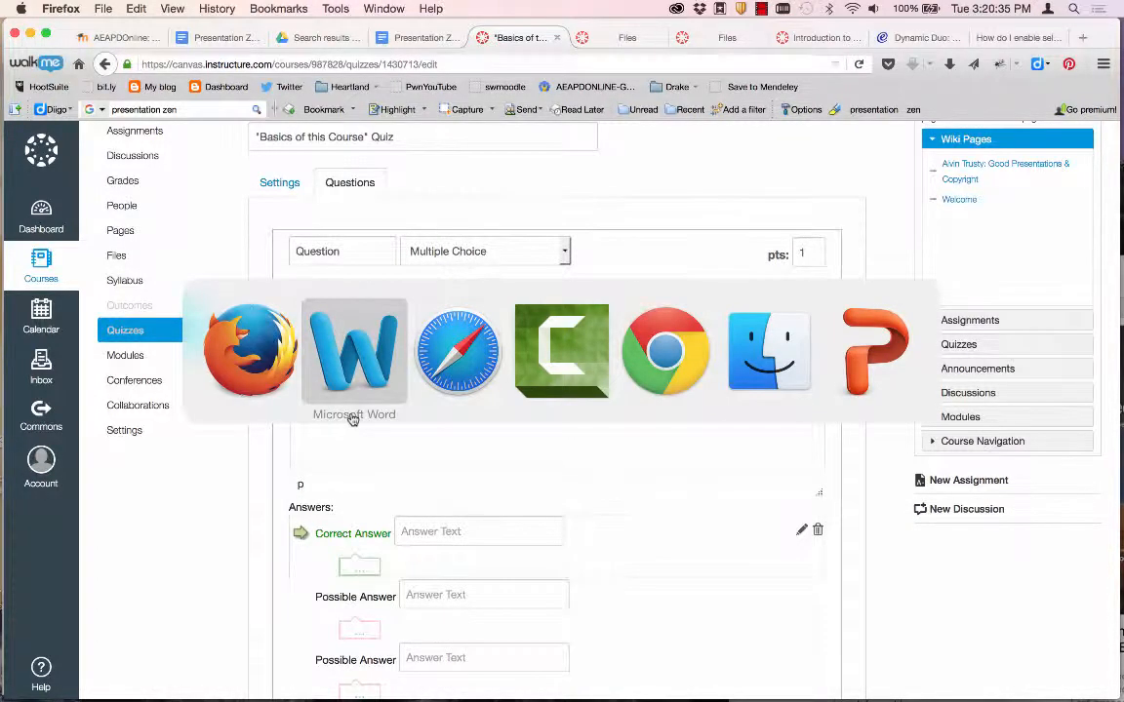
{"action": "scroll", "coordinate": [325, 458], "scroll_direction": "down", "scroll_amount": 5}
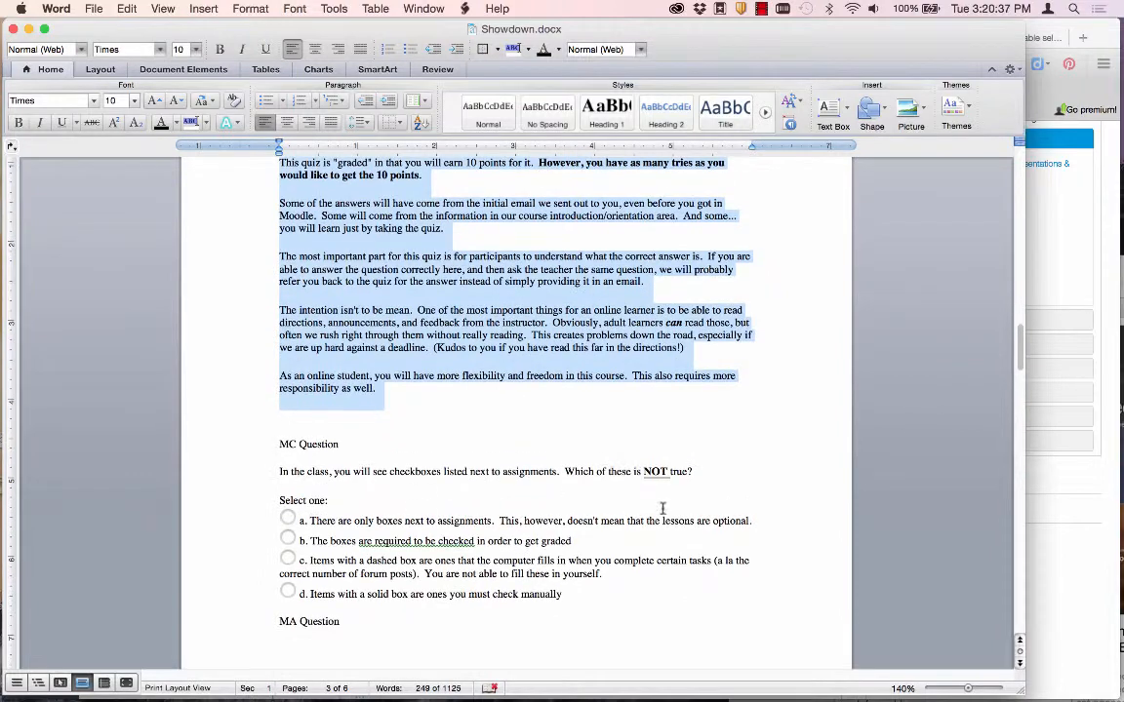
{"action": "left_click_drag", "start_coordinate": [712, 479], "coordinate": [279, 473]}
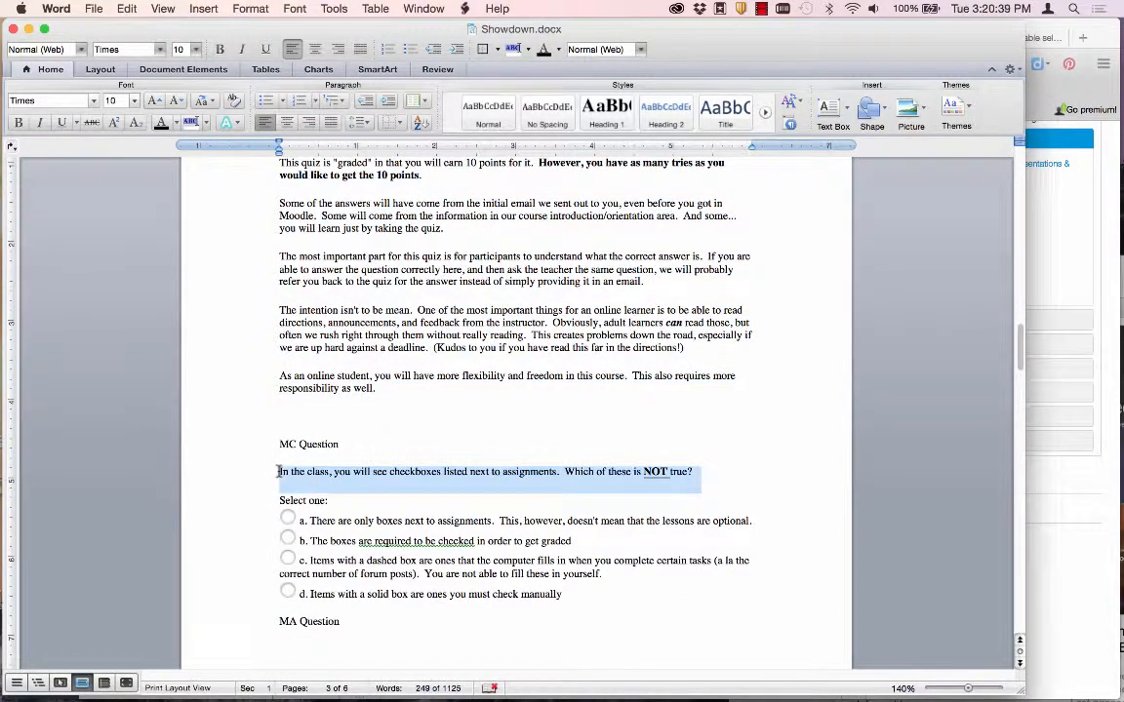
{"action": "key", "text": "super+c"}
{"action": "key", "text": "super+Tab"}
{"action": "key", "text": "super+v"}
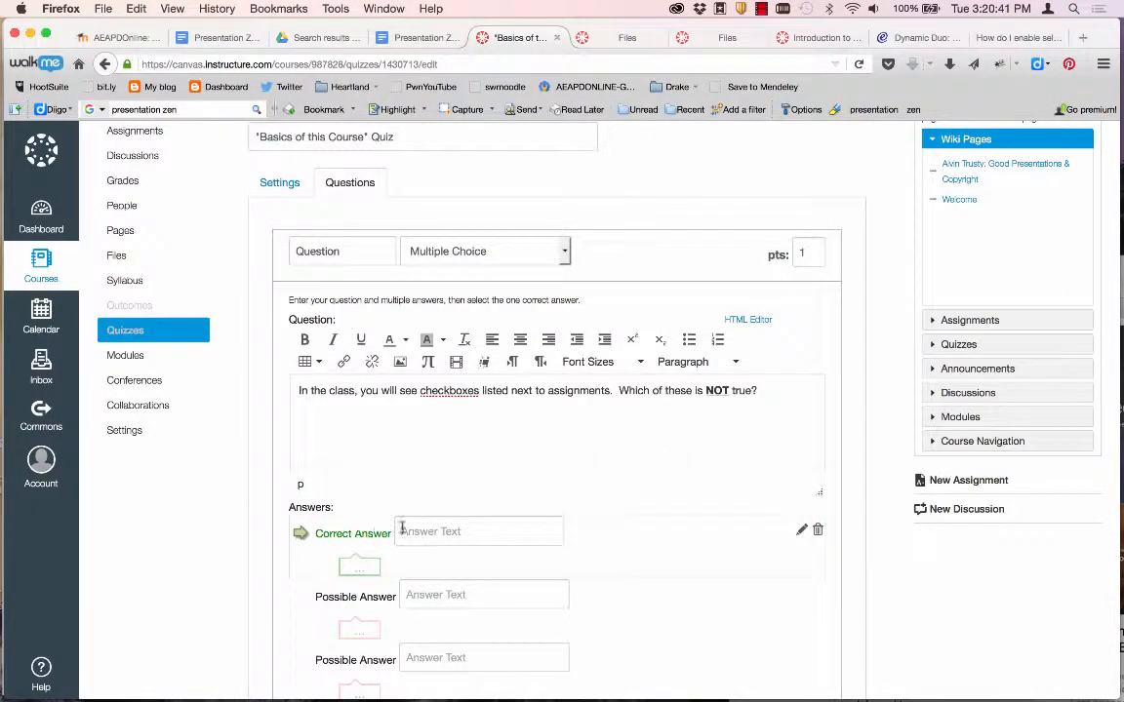
Paste answer b from the Word document as the correct answer.
{"action": "left_click", "coordinate": [442, 532]}
{"action": "scroll", "coordinate": [442, 532], "scroll_direction": "down", "scroll_amount": 5}
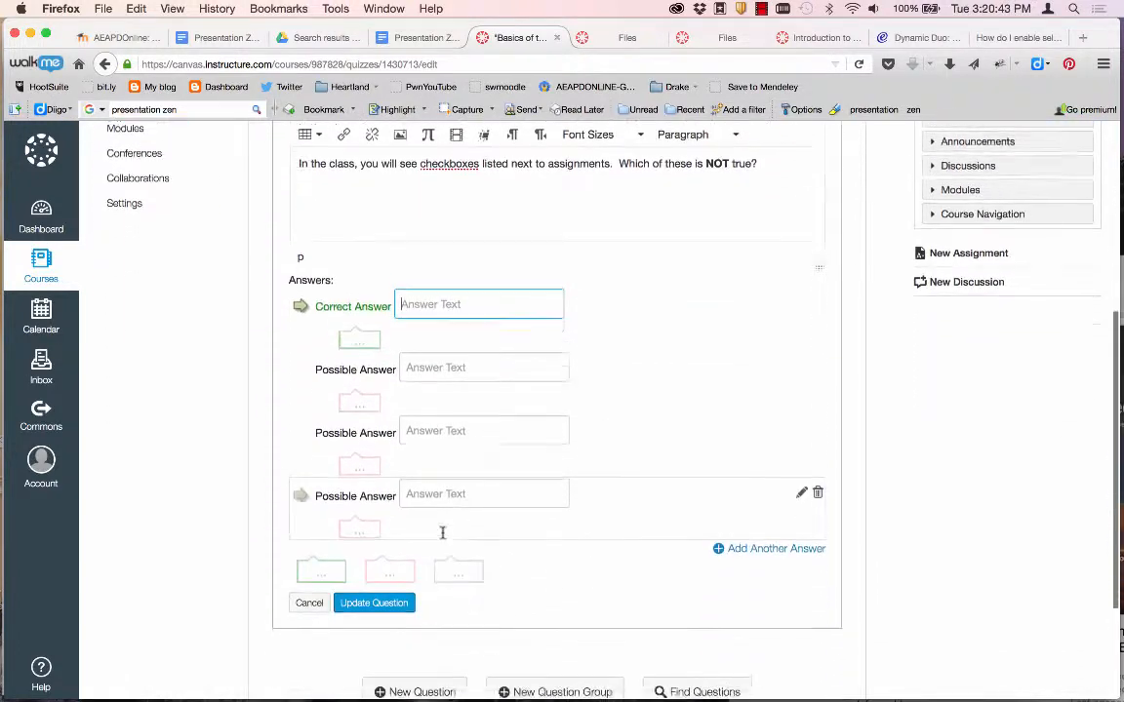
{"action": "key", "text": "super+Tab"}
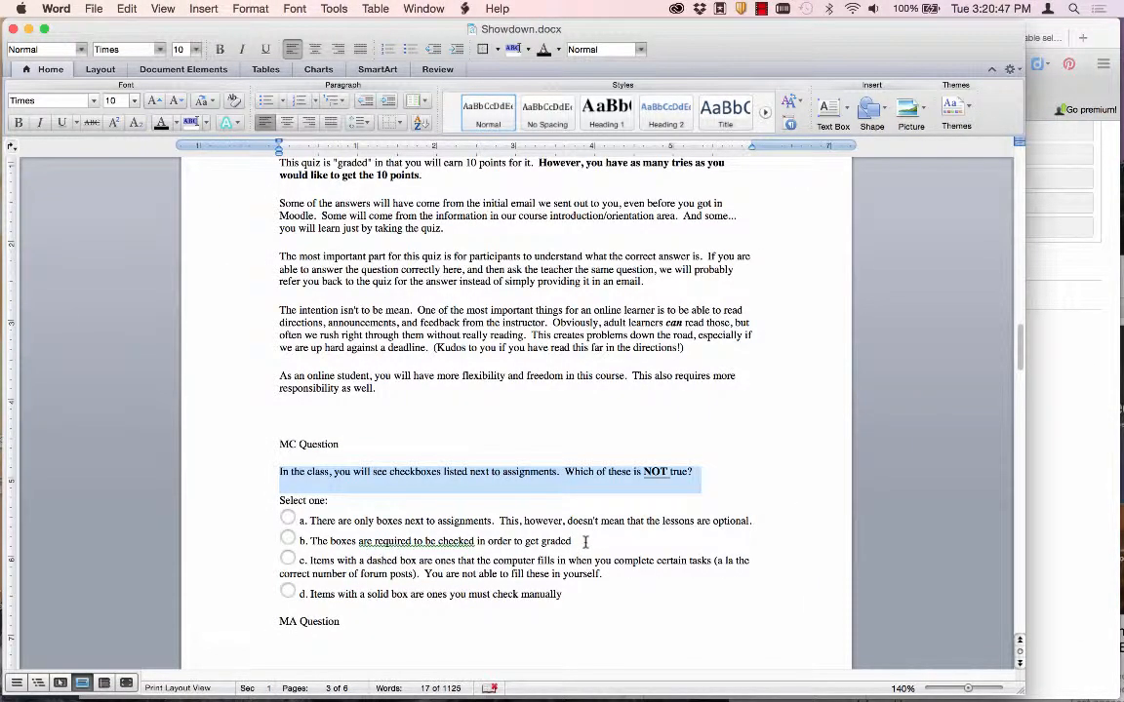
{"action": "left_click_drag", "start_coordinate": [583, 543], "coordinate": [315, 541]}
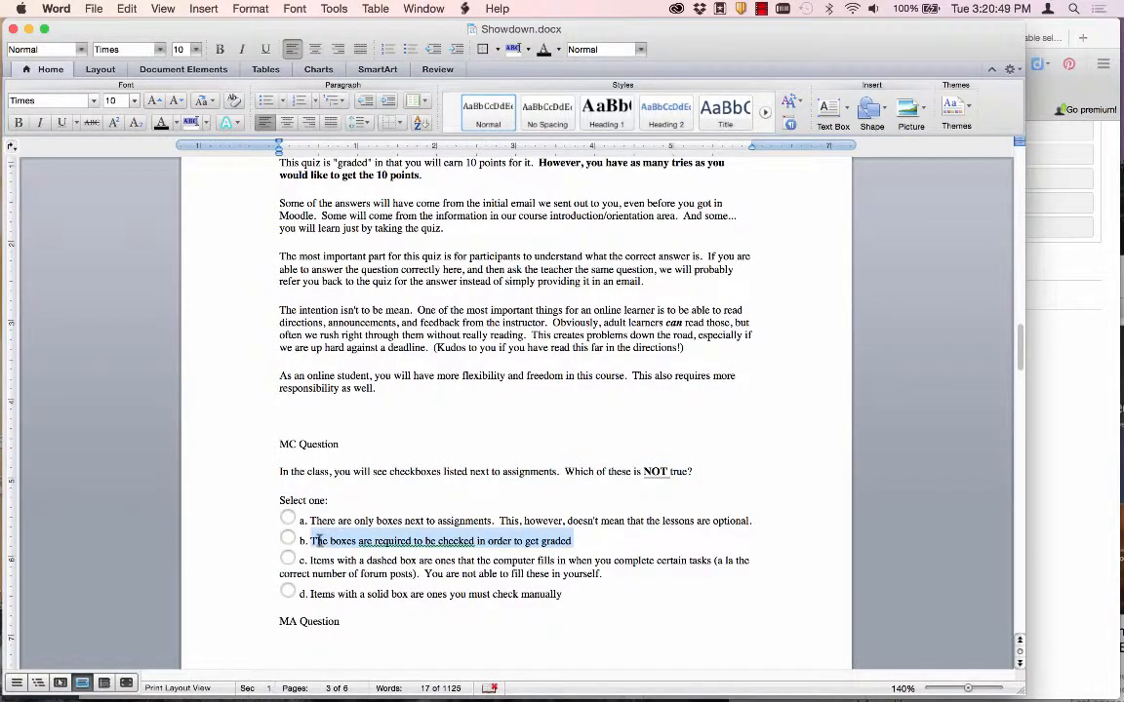
{"action": "key", "text": "super+c"}
{"action": "key", "text": "super+Tab"}
{"action": "key", "text": "super+v"}
Paste answers a, c and d from the Word document as the possible answers.
{"action": "key", "text": "super+Tab"}
{"action": "left_click_drag", "start_coordinate": [754, 522], "coordinate": [312, 523]}
{"action": "key", "text": "super+c"}
{"action": "key", "text": "super+Tab"}
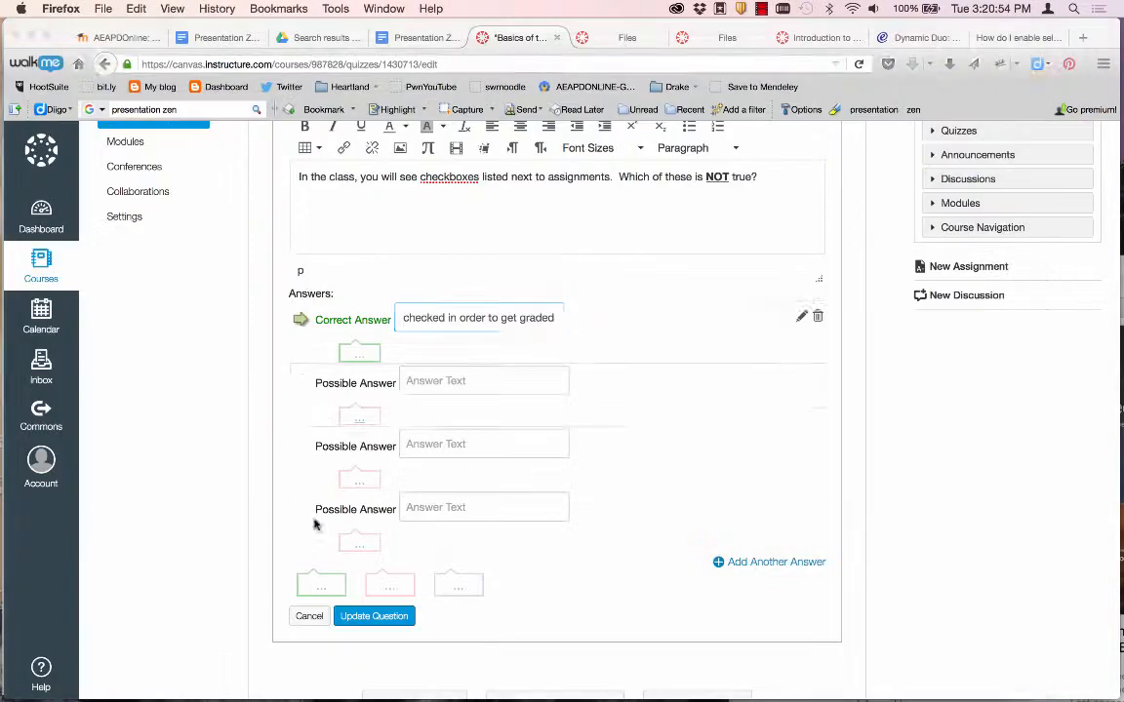
{"action": "left_click", "coordinate": [436, 378]}
{"action": "key", "text": "super+v"}
{"action": "key", "text": "super+Tab"}
{"action": "left_click_drag", "start_coordinate": [602, 574], "coordinate": [310, 561]}
{"action": "key", "text": "super+c"}
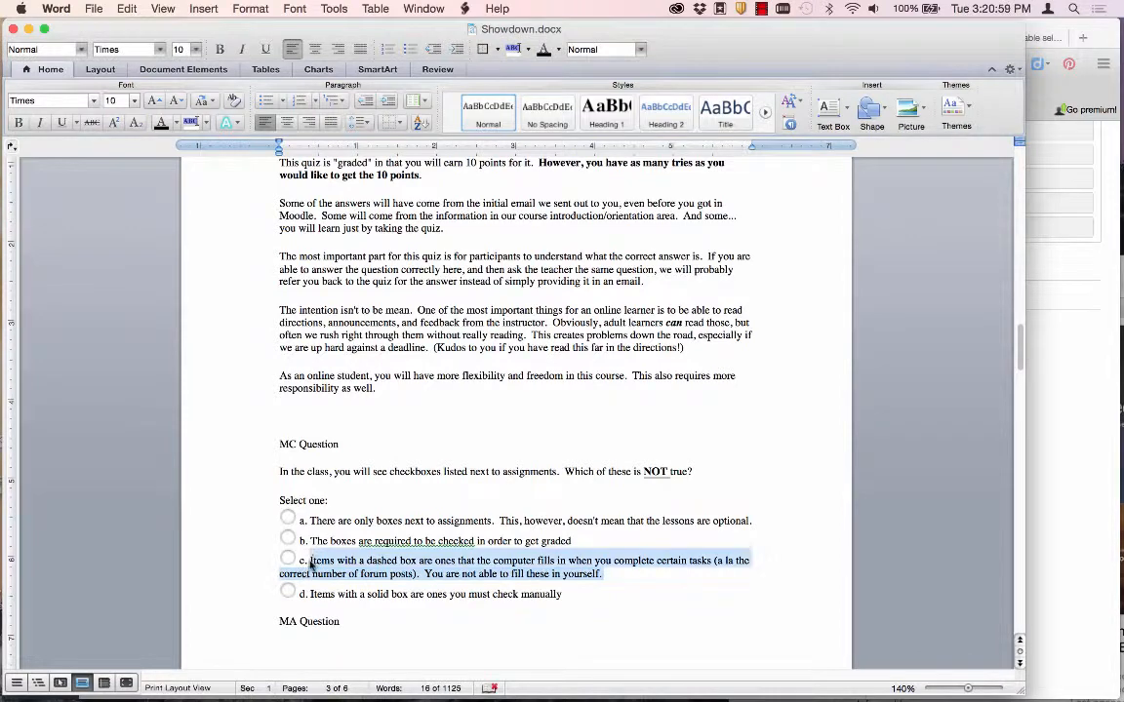
{"action": "key", "text": "super+Tab"}
{"action": "left_click", "coordinate": [426, 442]}
{"action": "key", "text": "super+v"}
{"action": "key", "text": "super+Tab"}
{"action": "left_click_drag", "start_coordinate": [563, 595], "coordinate": [310, 594]}
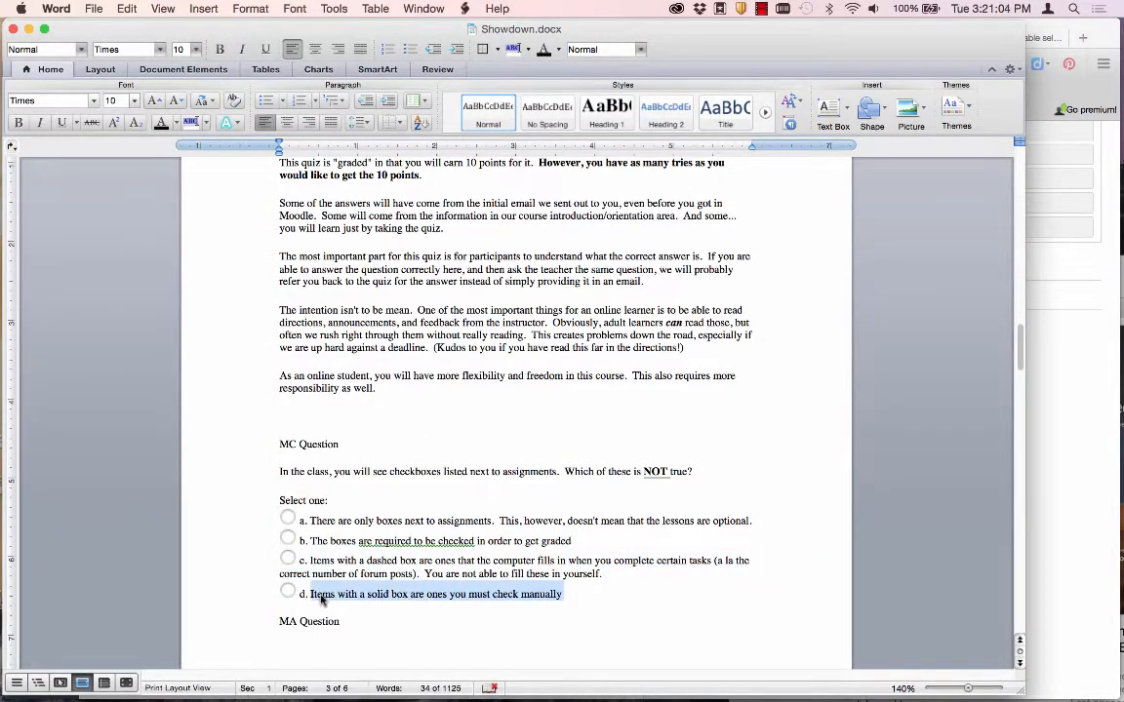
{"action": "key", "text": "super+c"}
{"action": "key", "text": "super+Tab"}
{"action": "left_click", "coordinate": [426, 506]}
{"action": "key", "text": "super+v"}
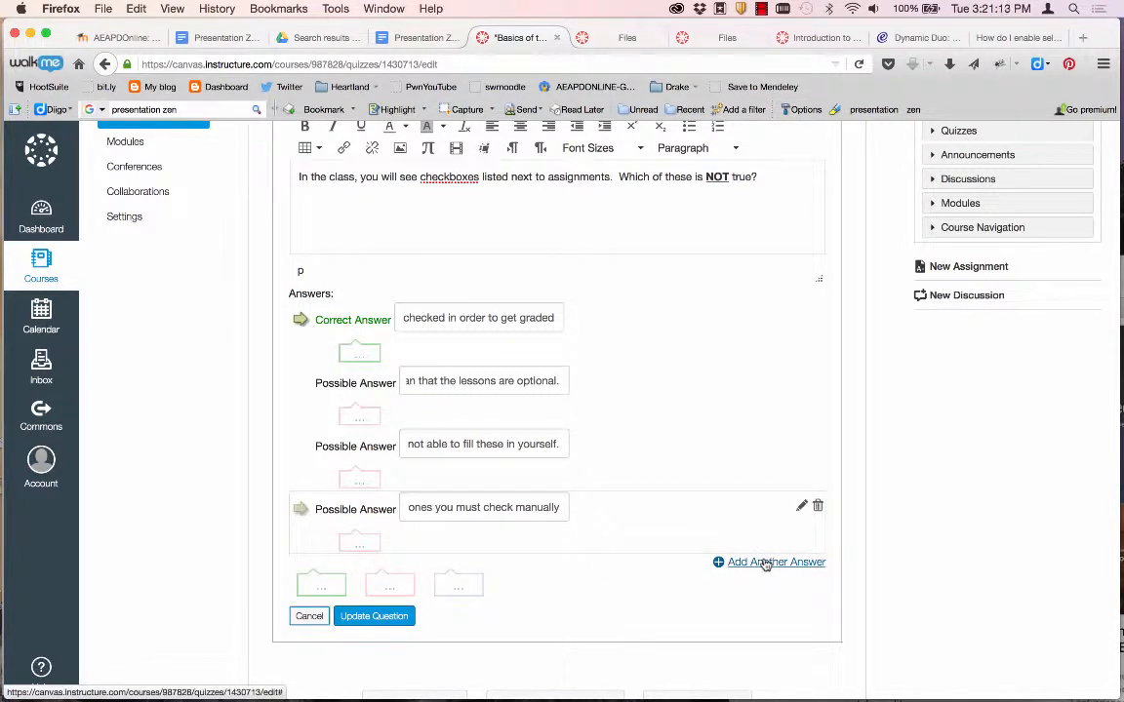
Open the last answer in the rich-text editor, close the equation editor unused, and finish editing.
{"action": "left_click", "coordinate": [802, 505]}
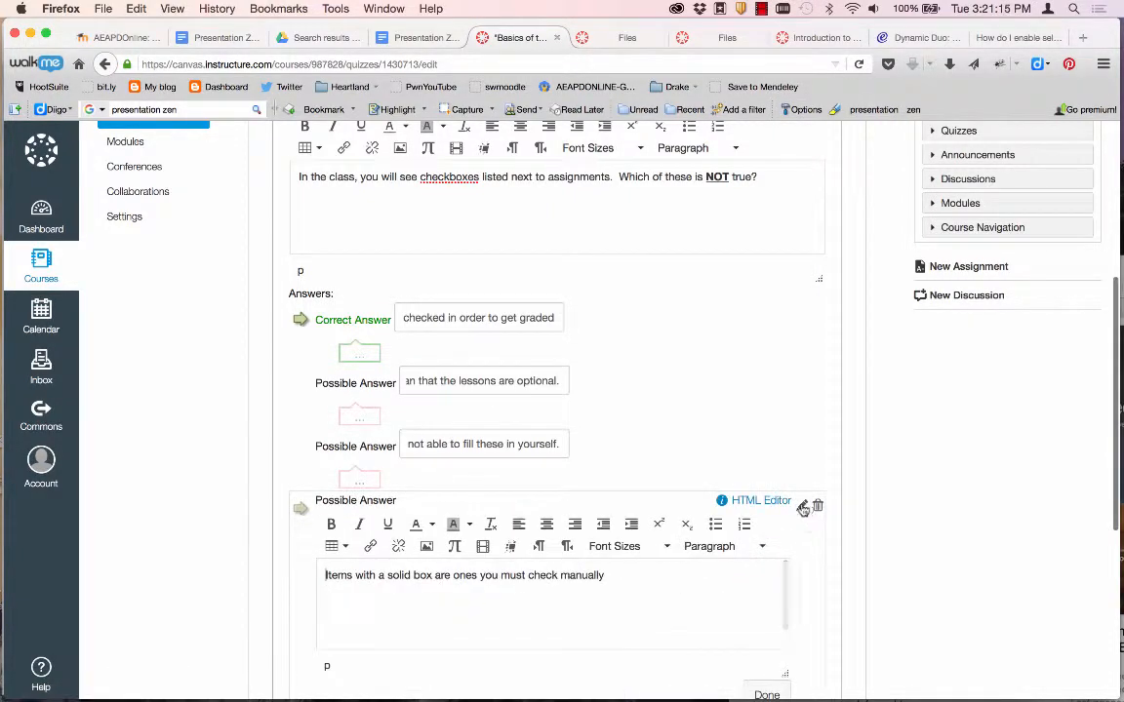
{"action": "scroll", "coordinate": [605, 581], "scroll_direction": "down", "scroll_amount": 1}
{"action": "scroll", "coordinate": [605, 597], "scroll_direction": "up", "scroll_amount": 1}
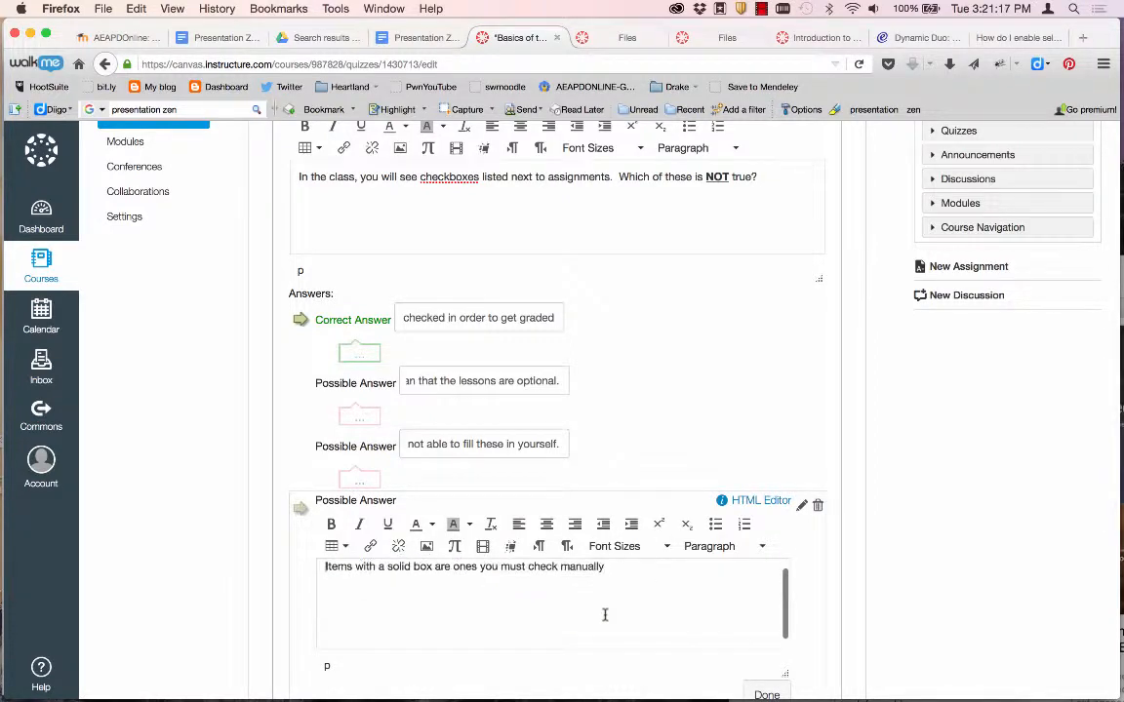
{"action": "scroll", "coordinate": [605, 614], "scroll_direction": "up", "scroll_amount": 1}
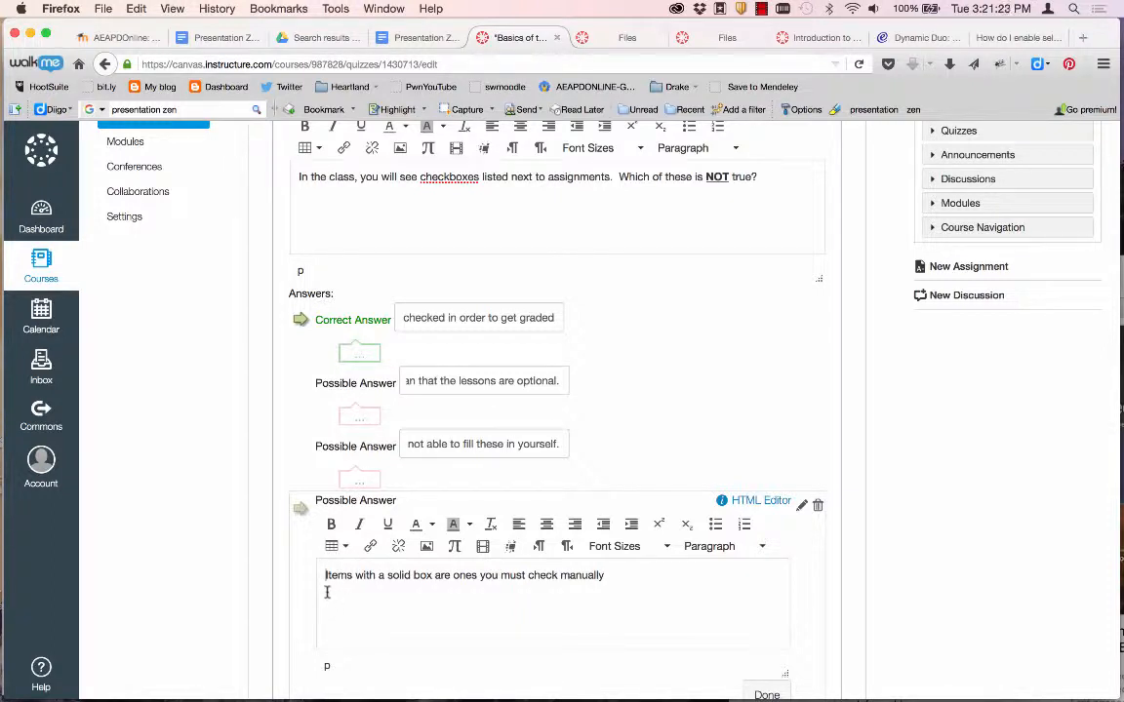
{"action": "left_click", "coordinate": [454, 548]}
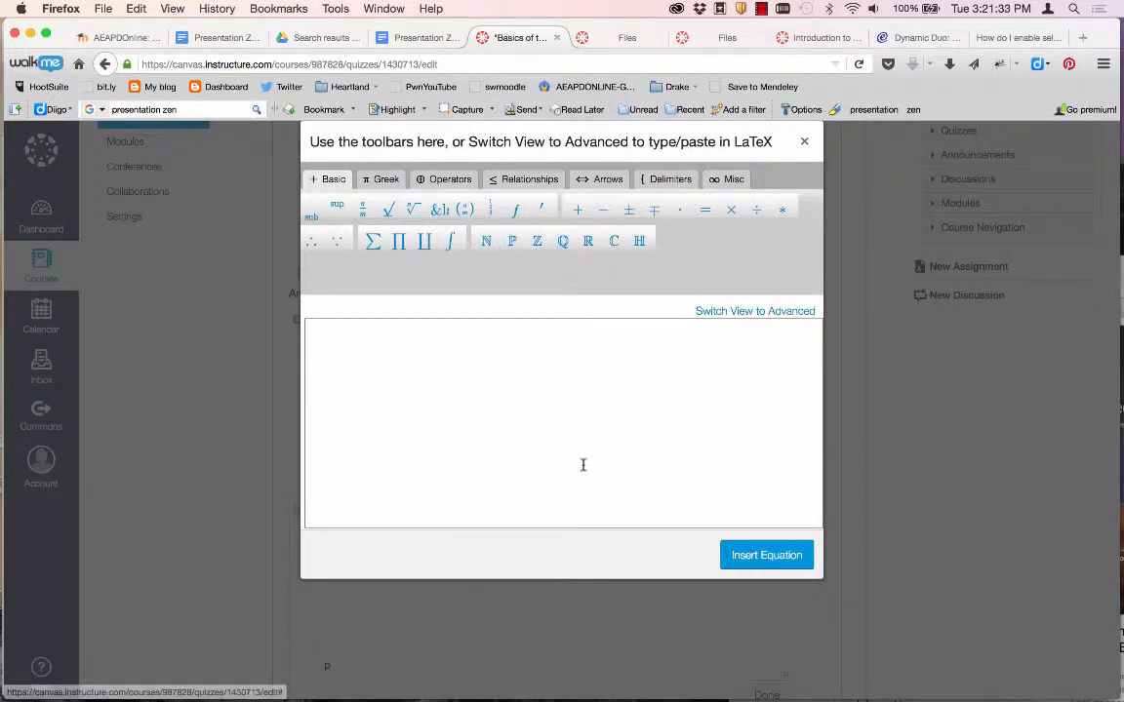
{"action": "left_click", "coordinate": [805, 144]}
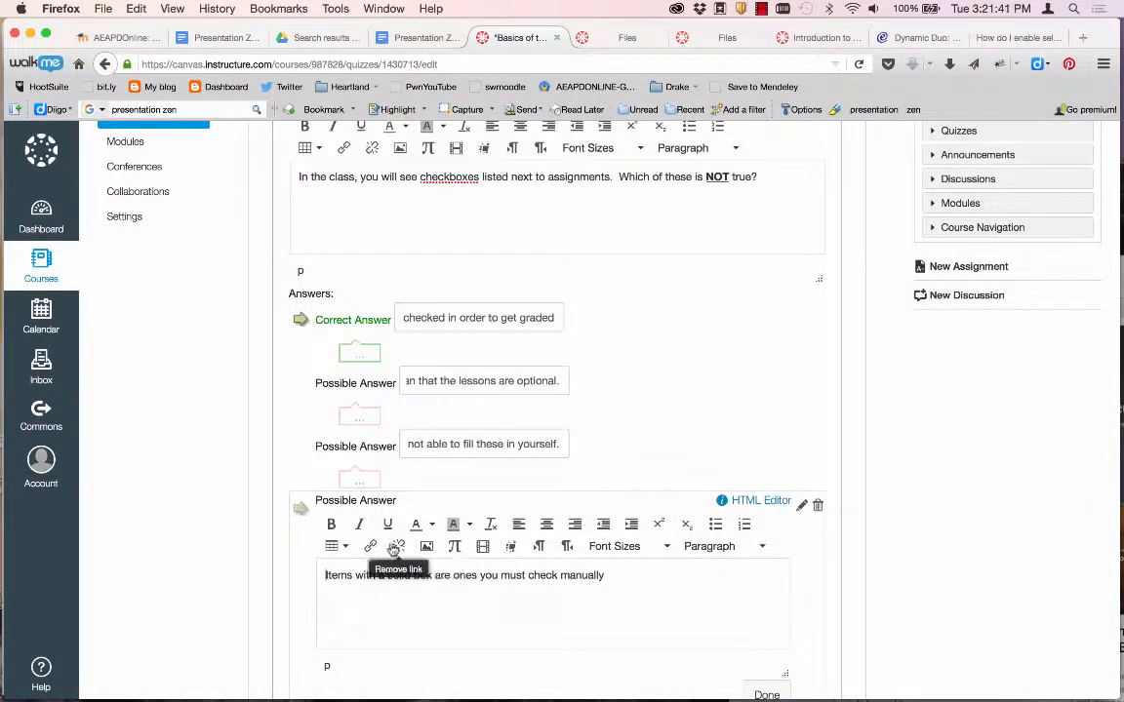
{"action": "scroll", "coordinate": [849, 559], "scroll_direction": "down", "scroll_amount": 3}
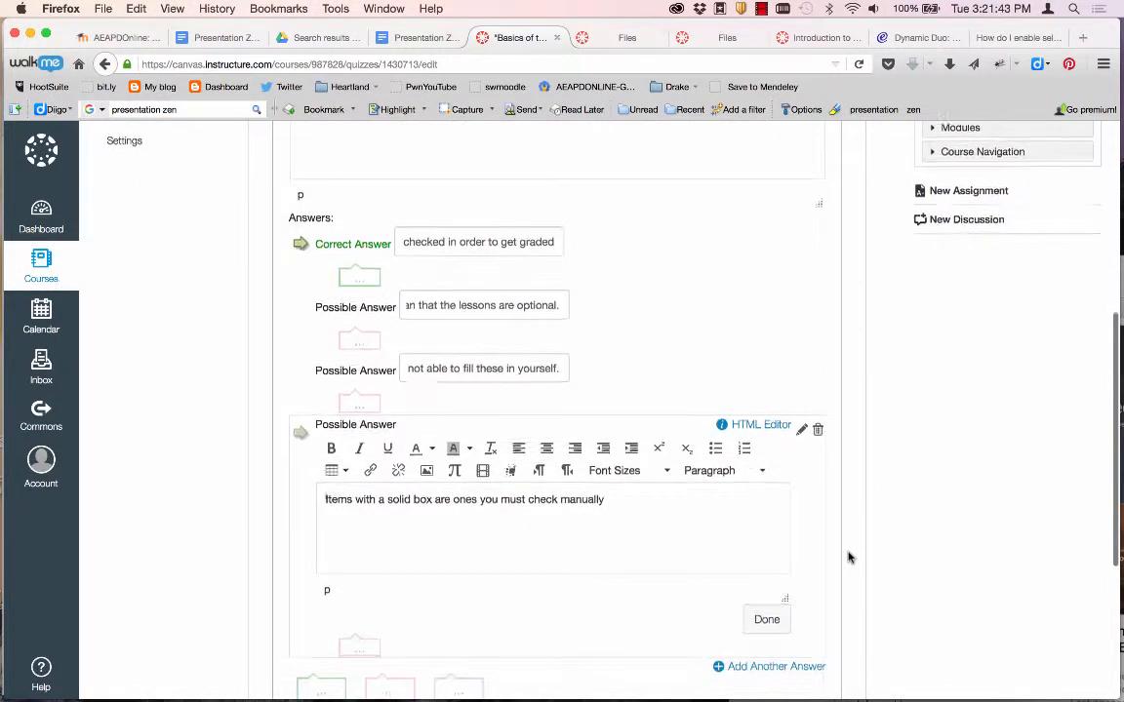
{"action": "left_click", "coordinate": [766, 616]}
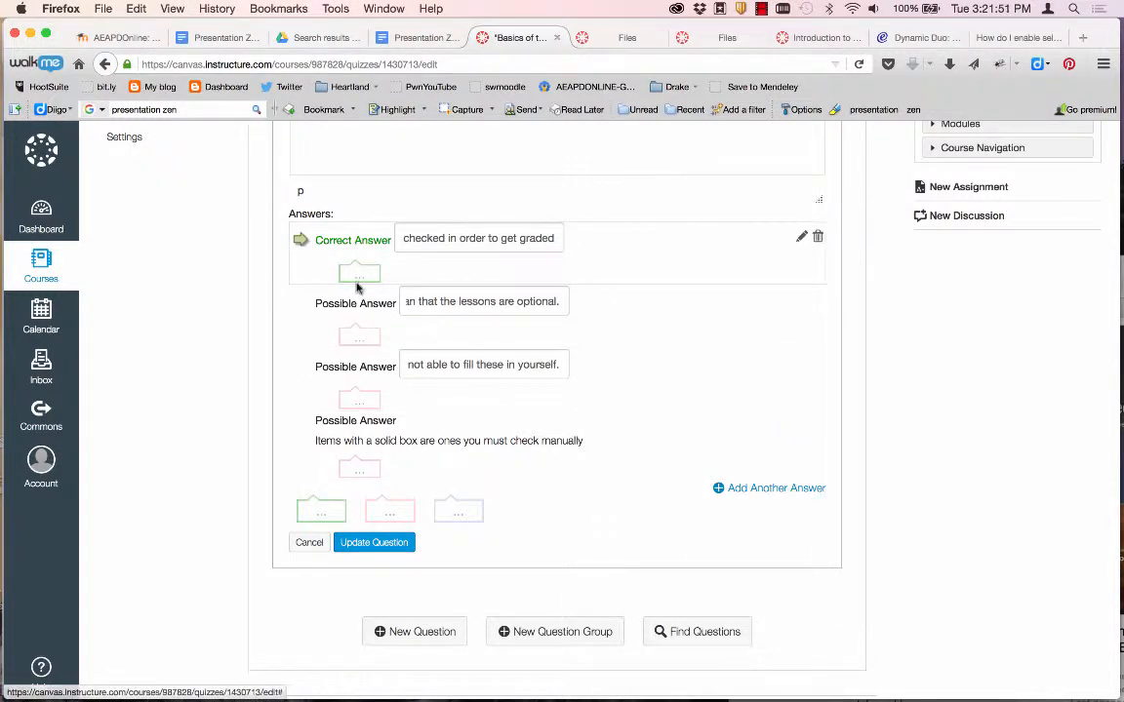
Keep answer b marked as correct and save the multiple-choice question.
{"action": "left_click", "coordinate": [301, 304]}
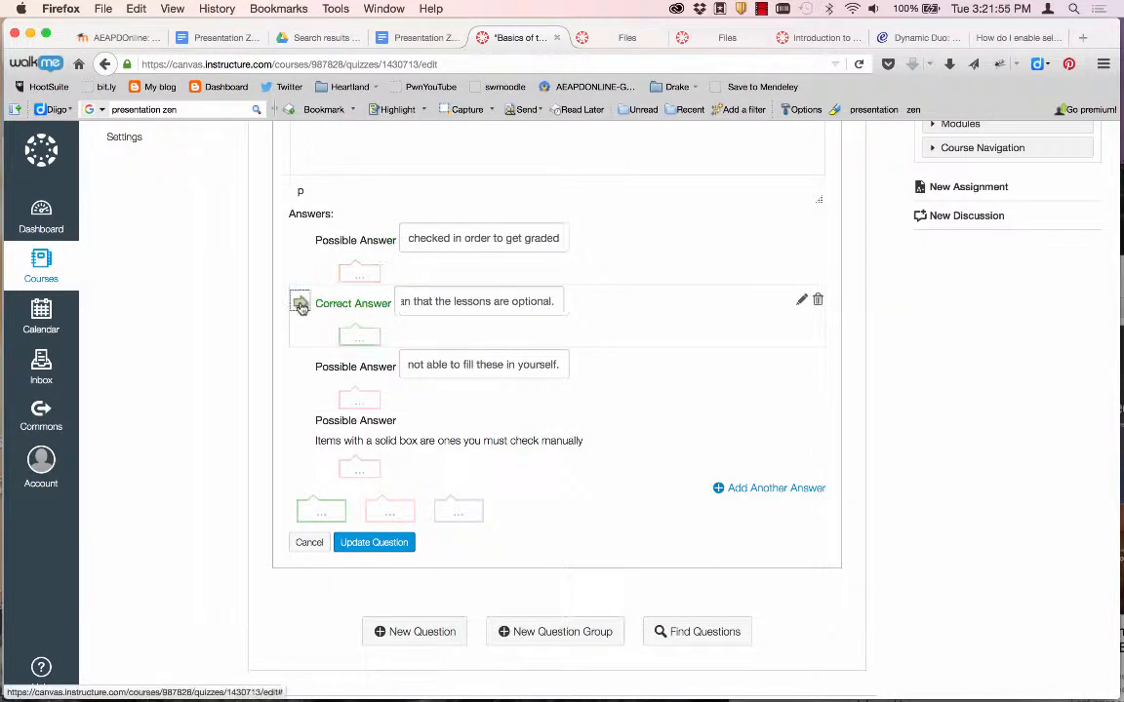
{"action": "left_click", "coordinate": [300, 239]}
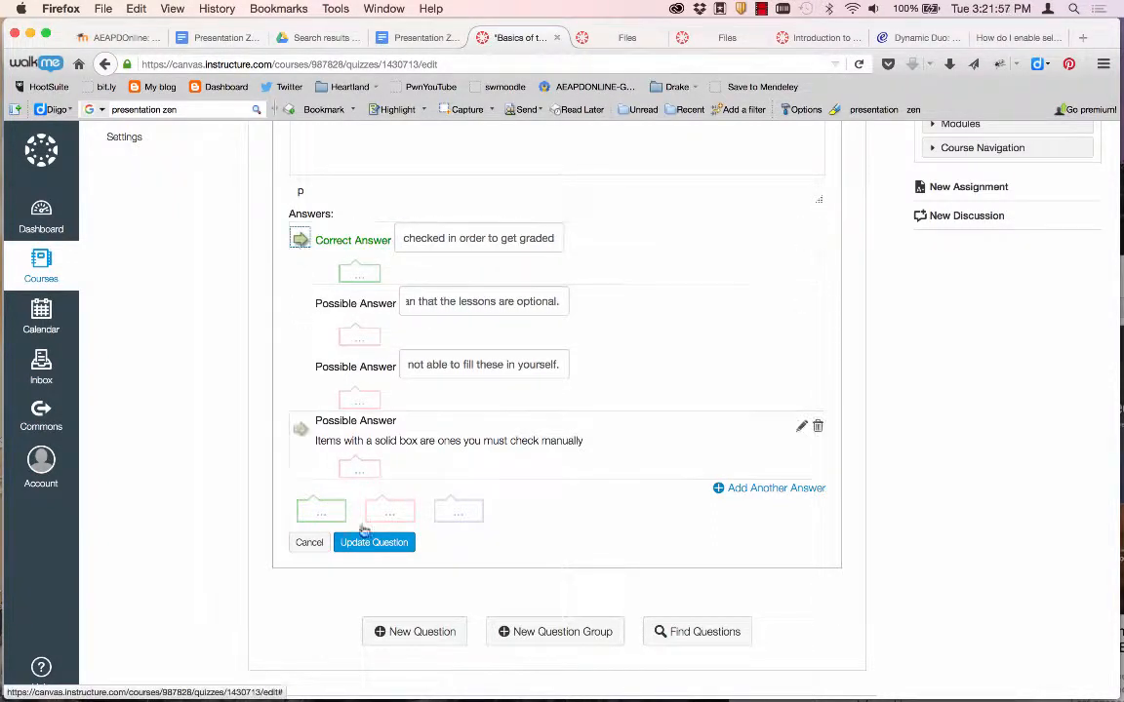
{"action": "left_click", "coordinate": [374, 543]}
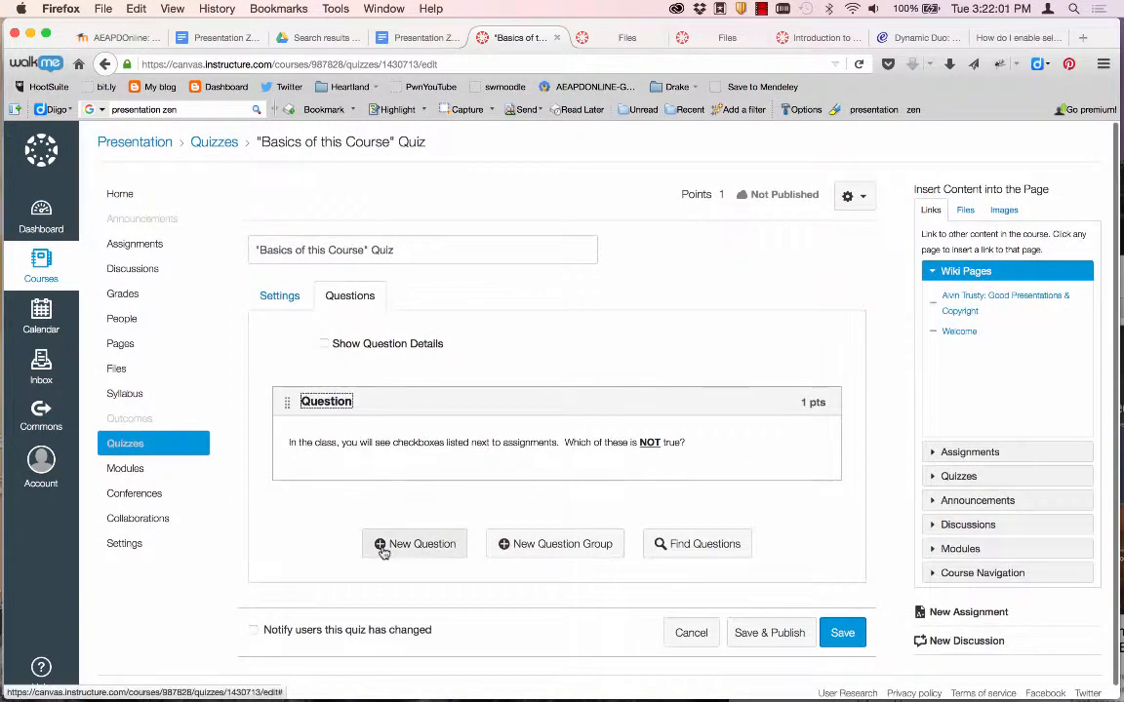
Add a new Multiple Answers question and paste the MA prompt from Word as its text.
{"action": "left_click", "coordinate": [415, 544]}
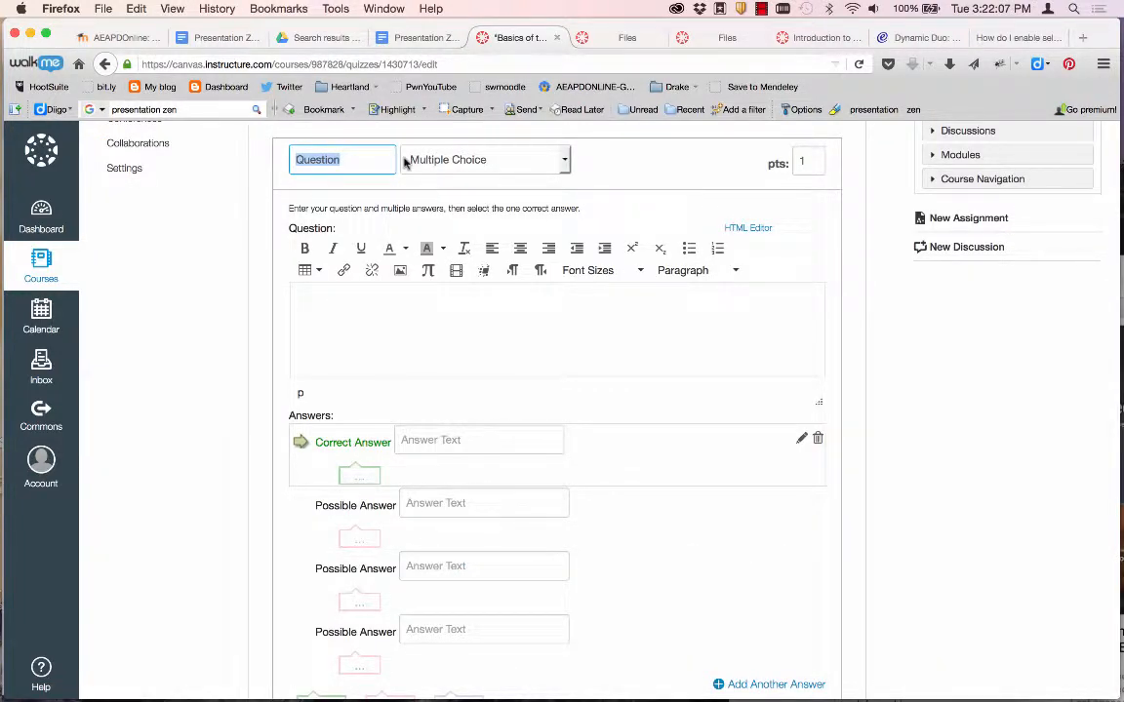
{"action": "type", "text": "M"}
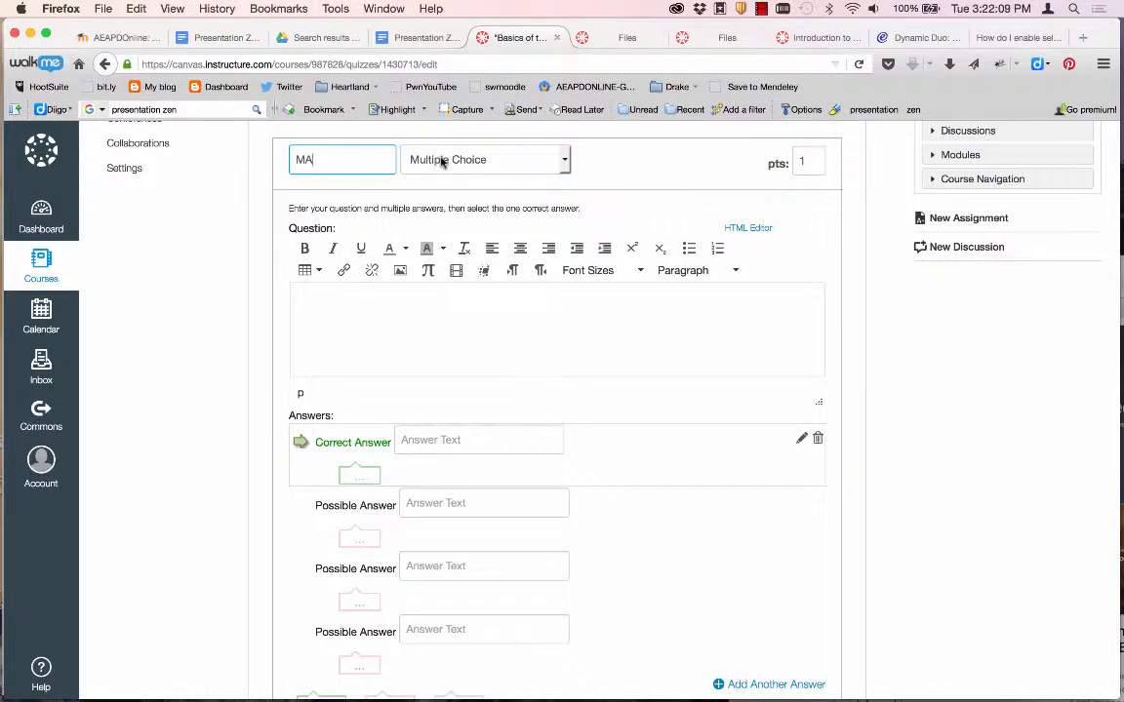
{"action": "type", "text": "A"}
{"action": "left_click", "coordinate": [442, 161]}
{"action": "left_click", "coordinate": [436, 235]}
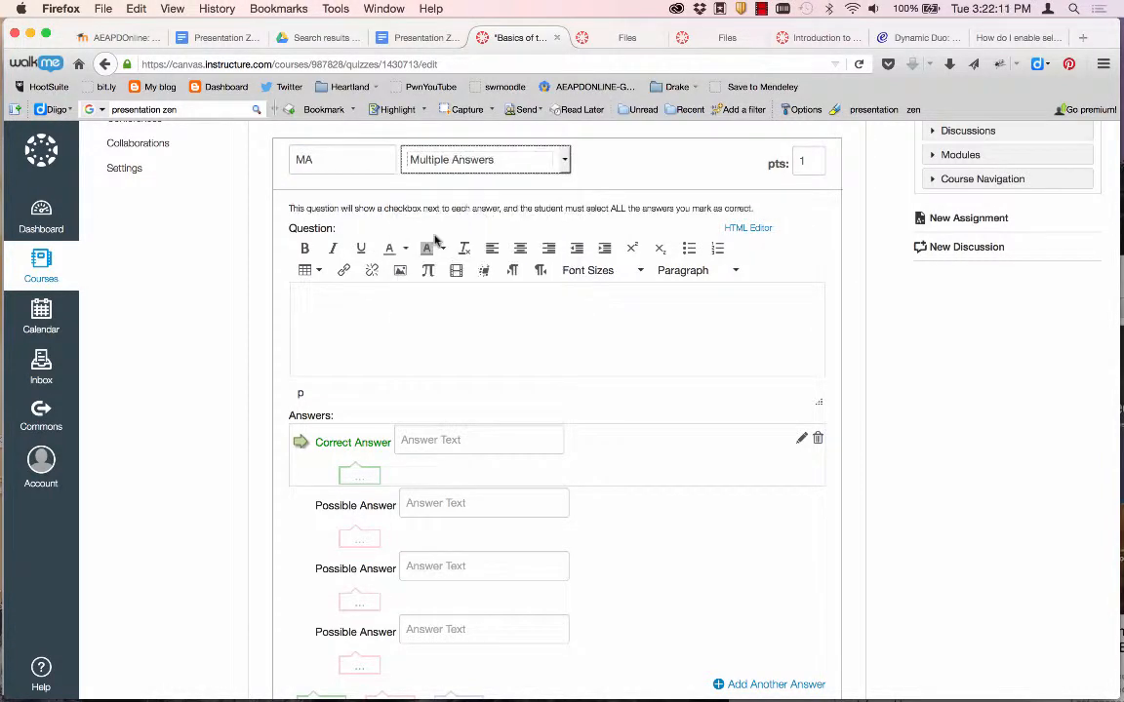
{"action": "left_click", "coordinate": [354, 319]}
{"action": "key", "text": "super+Tab"}
{"action": "scroll", "coordinate": [361, 471], "scroll_direction": "down", "scroll_amount": 2}
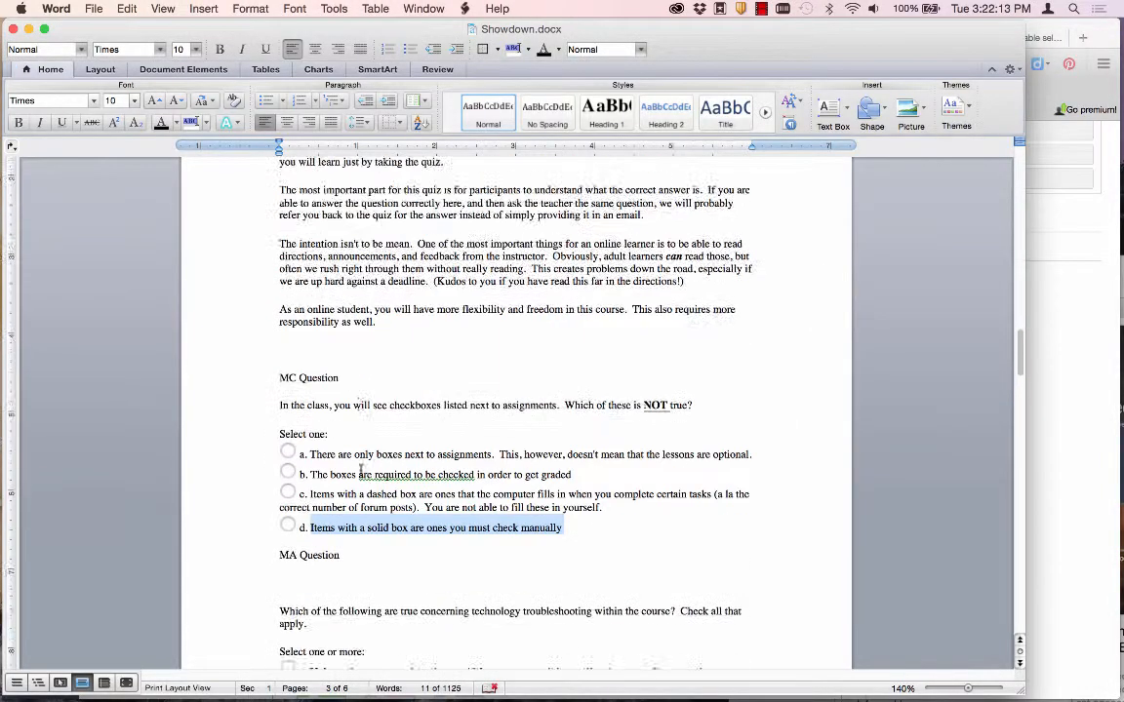
{"action": "scroll", "coordinate": [361, 472], "scroll_direction": "down", "scroll_amount": 5}
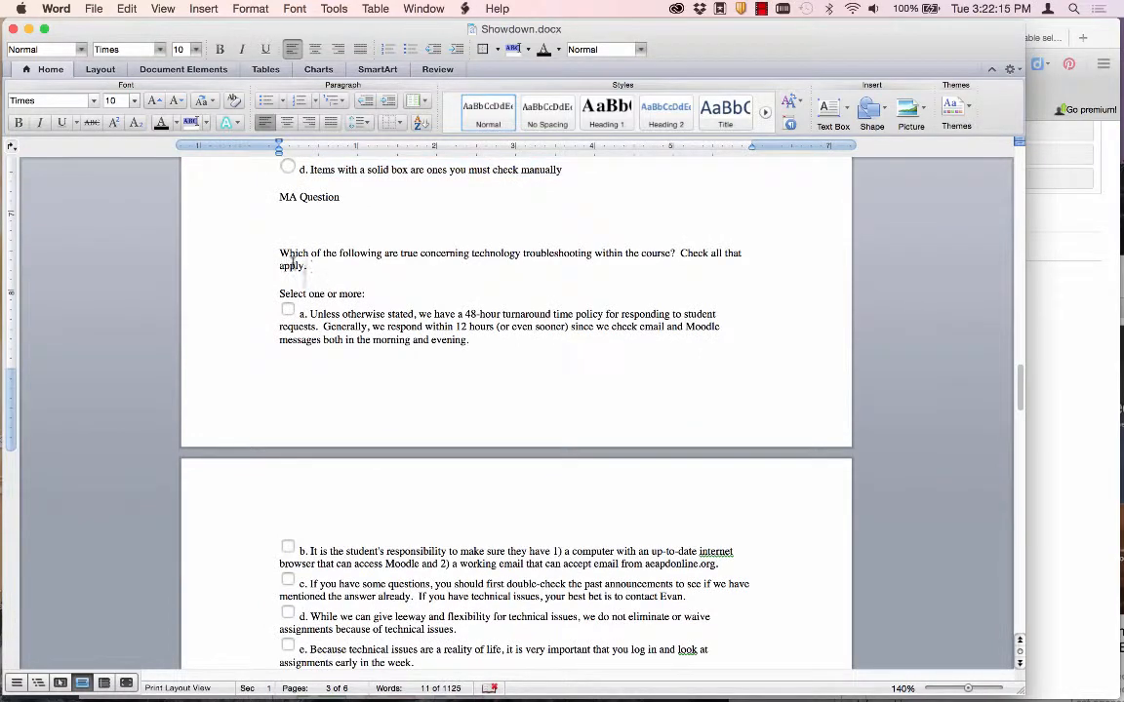
{"action": "triple_click", "coordinate": [277, 256]}
{"action": "key", "text": "super+c"}
{"action": "key", "text": "super+Tab"}
{"action": "key", "text": "super+v"}
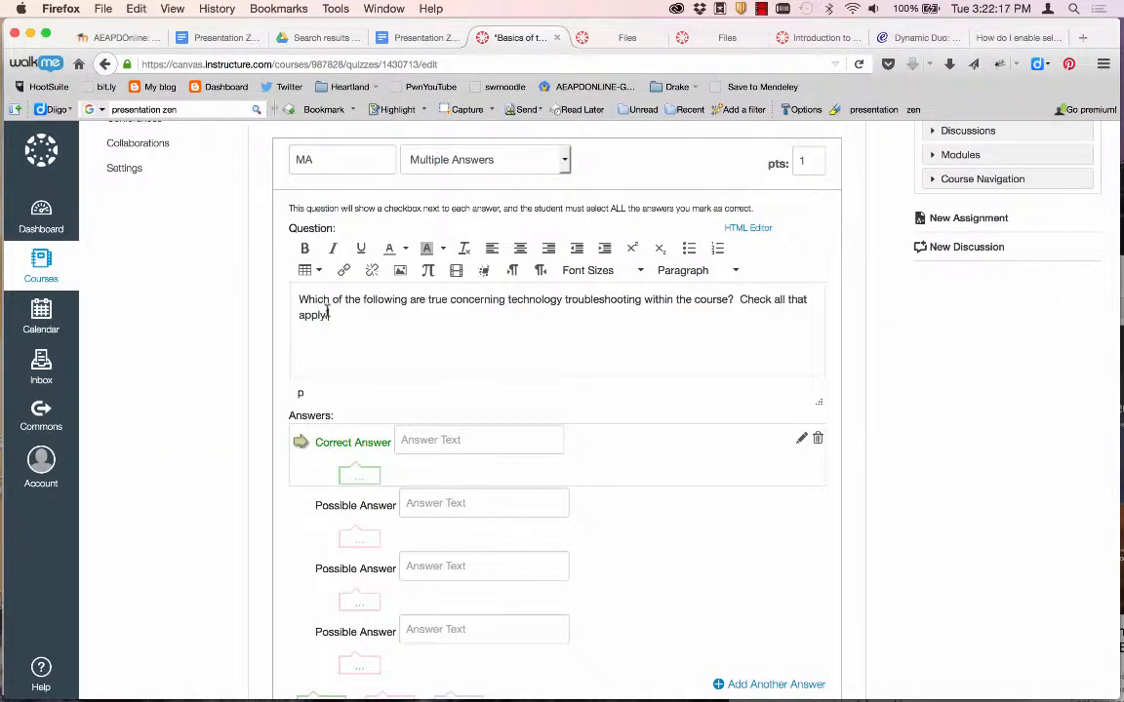
Copy options a, b and c from Word into the first three answer fields.
{"action": "key", "text": "super+Tab"}
{"action": "triple_click", "coordinate": [430, 304]}
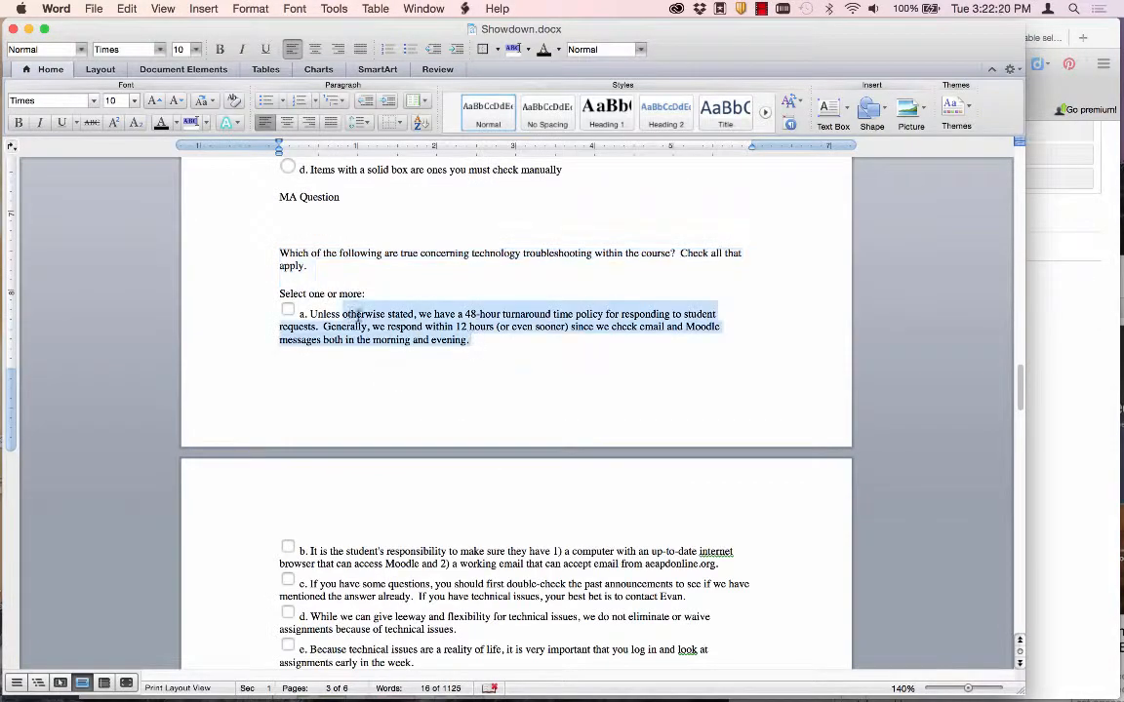
{"action": "key", "text": "super+c"}
{"action": "key", "text": "super+Tab"}
{"action": "left_click", "coordinate": [478, 440]}
{"action": "key", "text": "super+v"}
{"action": "key", "text": "super+Tab"}
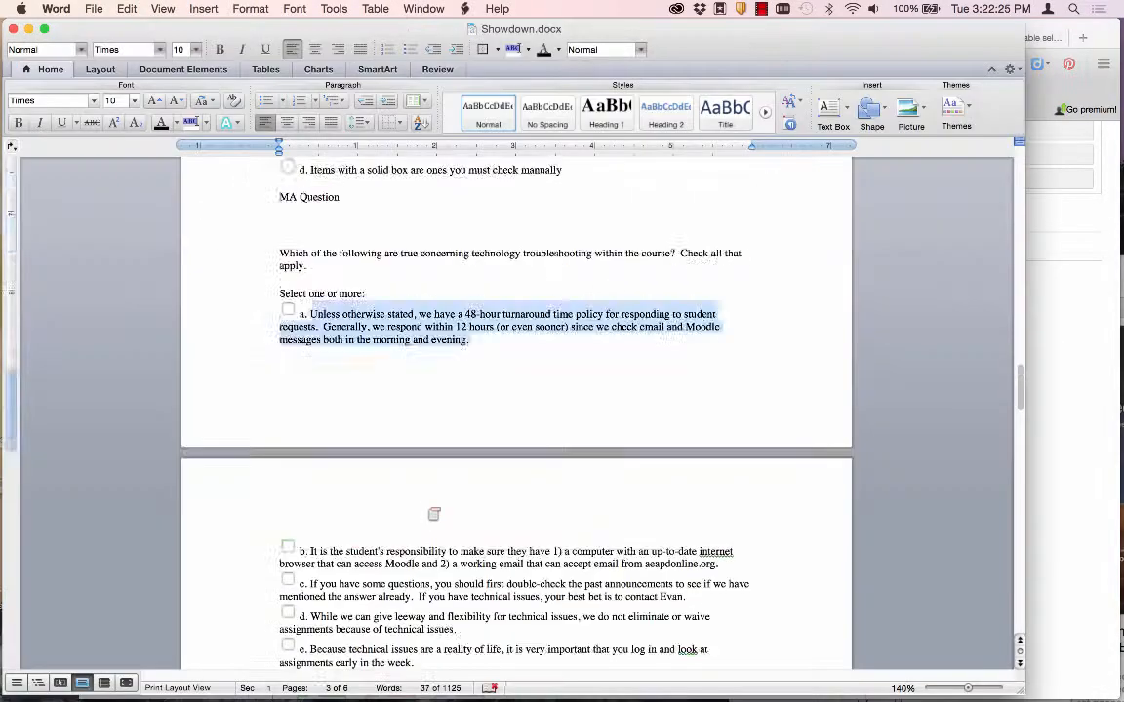
{"action": "scroll", "coordinate": [586, 439], "scroll_direction": "down", "scroll_amount": 4}
{"action": "left_click_drag", "start_coordinate": [699, 357], "coordinate": [302, 353]}
{"action": "key", "text": "super+c"}
{"action": "key", "text": "super+Tab"}
{"action": "left_click", "coordinate": [431, 501]}
{"action": "key", "text": "super+v"}
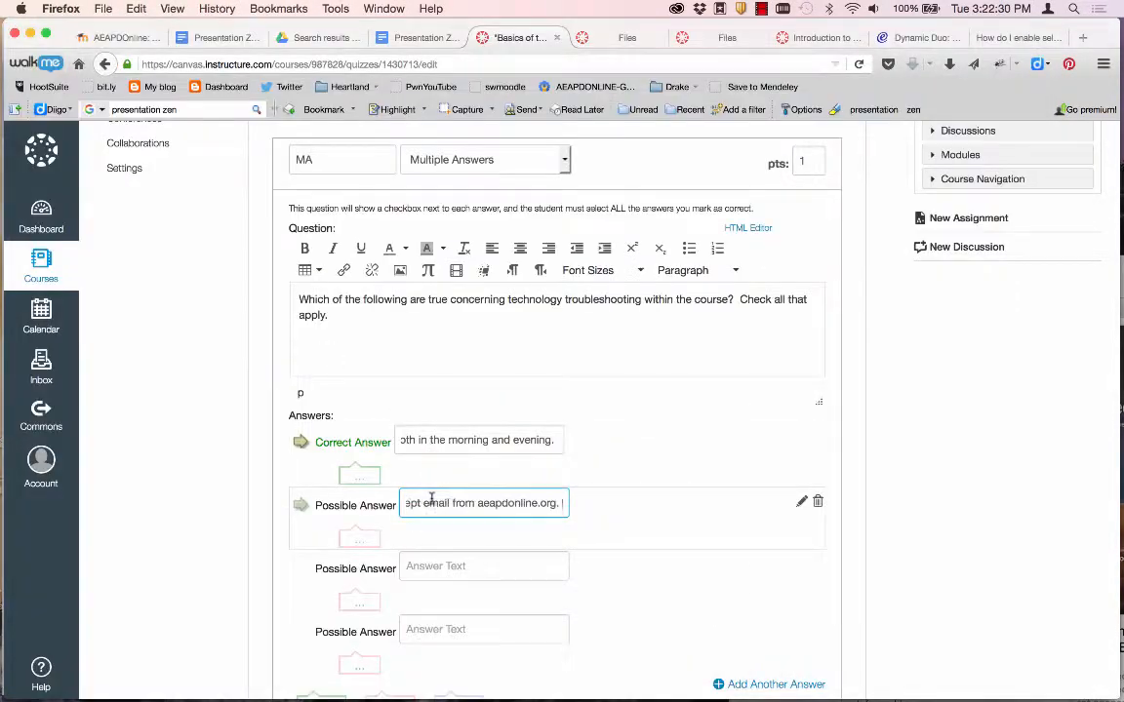
{"action": "key", "text": "super+Tab"}
{"action": "key", "text": "super+c"}
{"action": "key", "text": "super+Tab"}
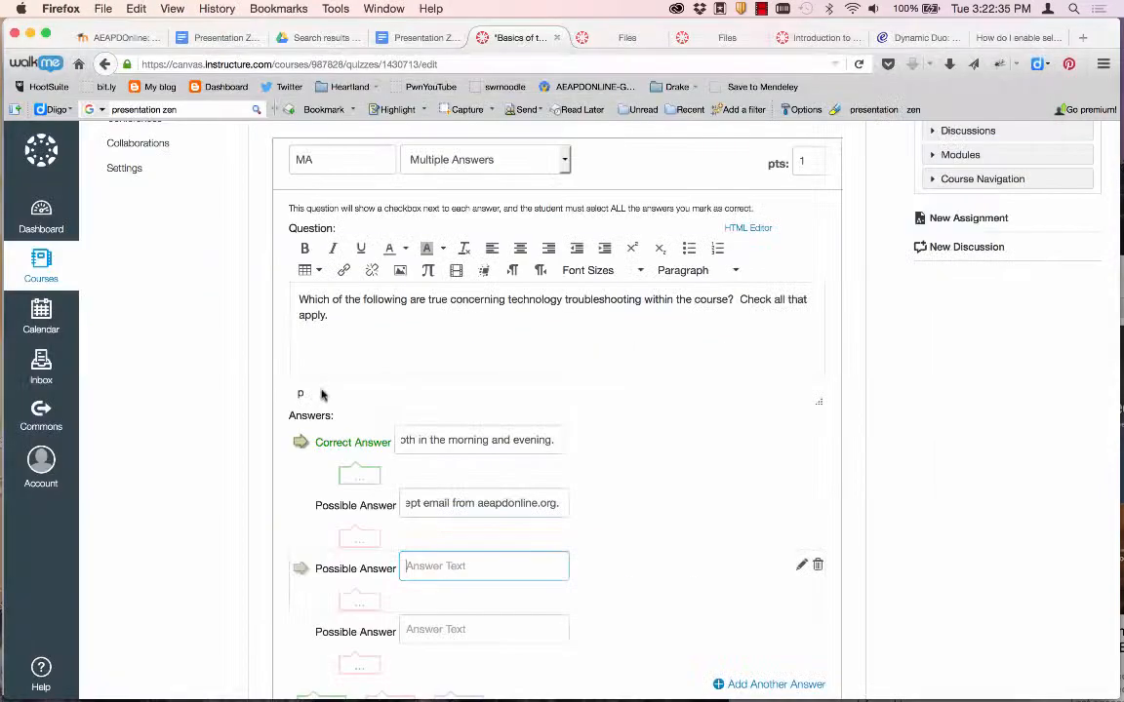
{"action": "key", "text": "super+v"}
{"action": "left_click", "coordinate": [442, 633]}
{"action": "key", "text": "super+Tab"}
Paste option d as the fourth answer and add option e as a fifth answer.
{"action": "left_click_drag", "start_coordinate": [465, 432], "coordinate": [322, 420]}
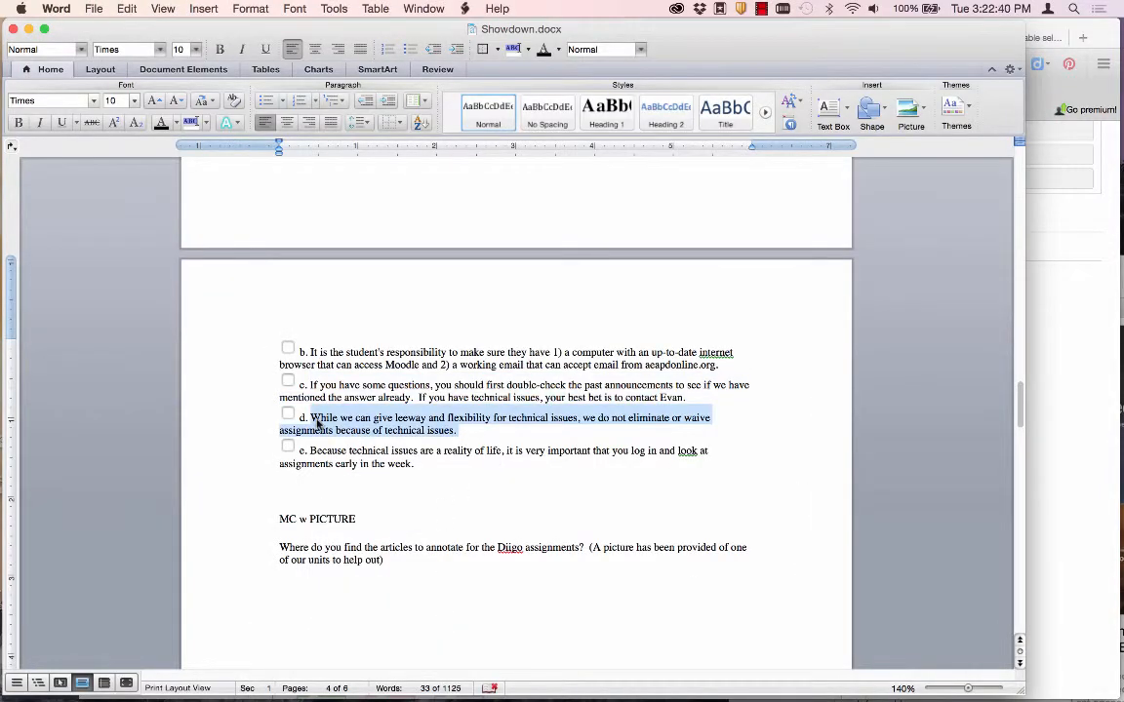
{"action": "key", "text": "super+c"}
{"action": "key", "text": "super+Tab"}
{"action": "key", "text": "super+v"}
{"action": "left_click", "coordinate": [773, 594]}
{"action": "key", "text": "super+Tab"}
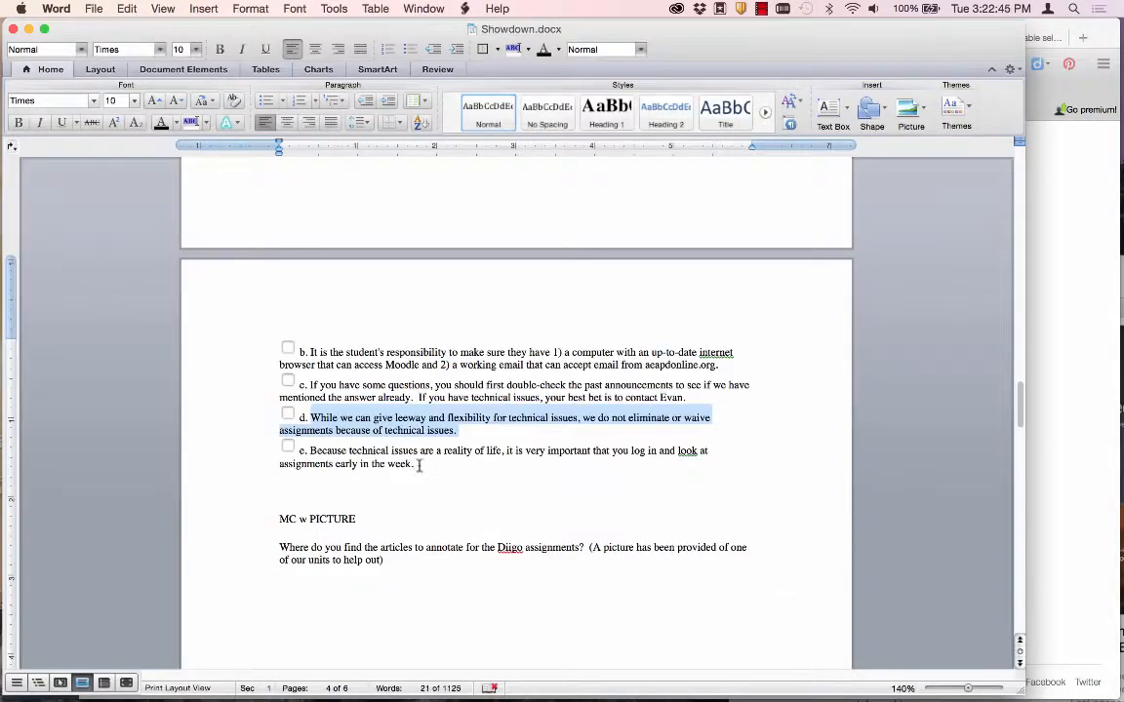
{"action": "left_click_drag", "start_coordinate": [419, 466], "coordinate": [310, 452]}
{"action": "key", "text": "super+c"}
{"action": "key", "text": "super+Tab"}
{"action": "key", "text": "super+v"}
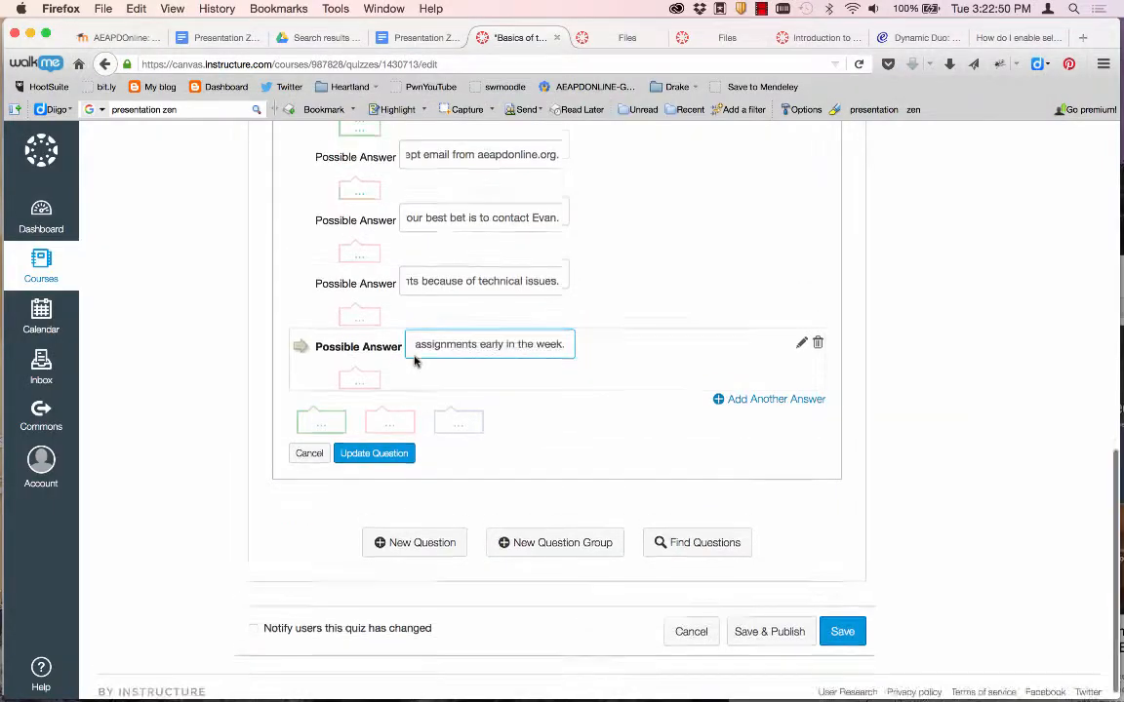
Mark the second and fourth answers correct and save the Multiple Answers question.
{"action": "scroll", "coordinate": [413, 361], "scroll_direction": "up", "scroll_amount": 2}
{"action": "left_click", "coordinate": [300, 251]}
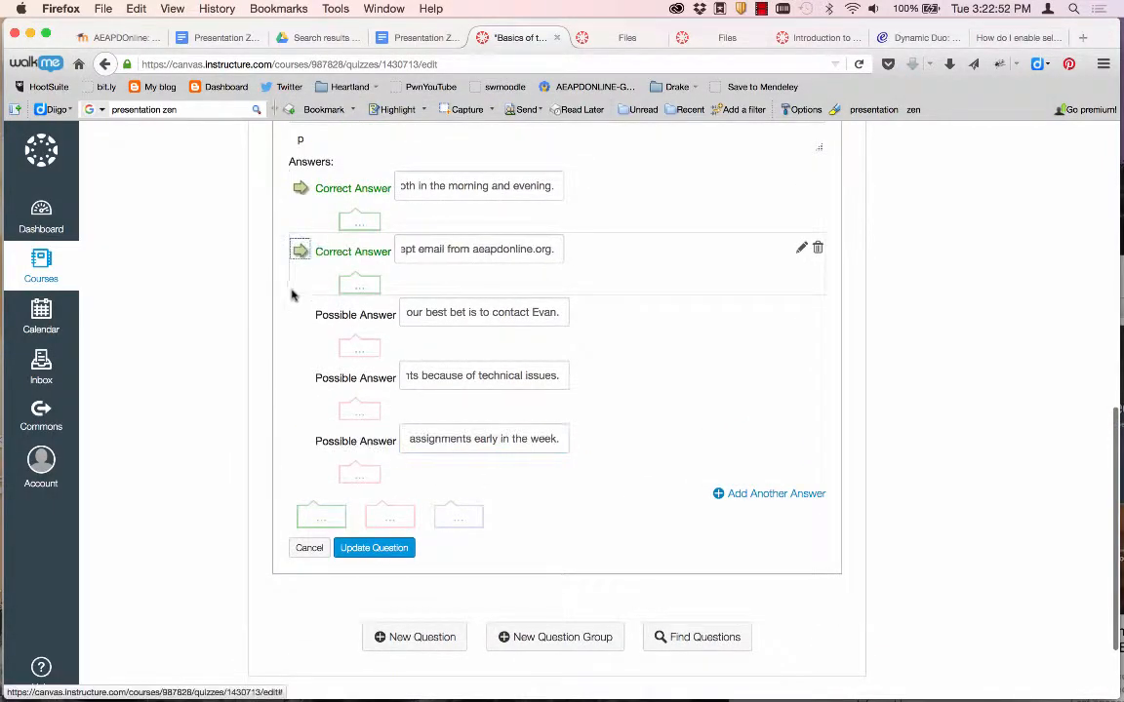
{"action": "left_click", "coordinate": [300, 377]}
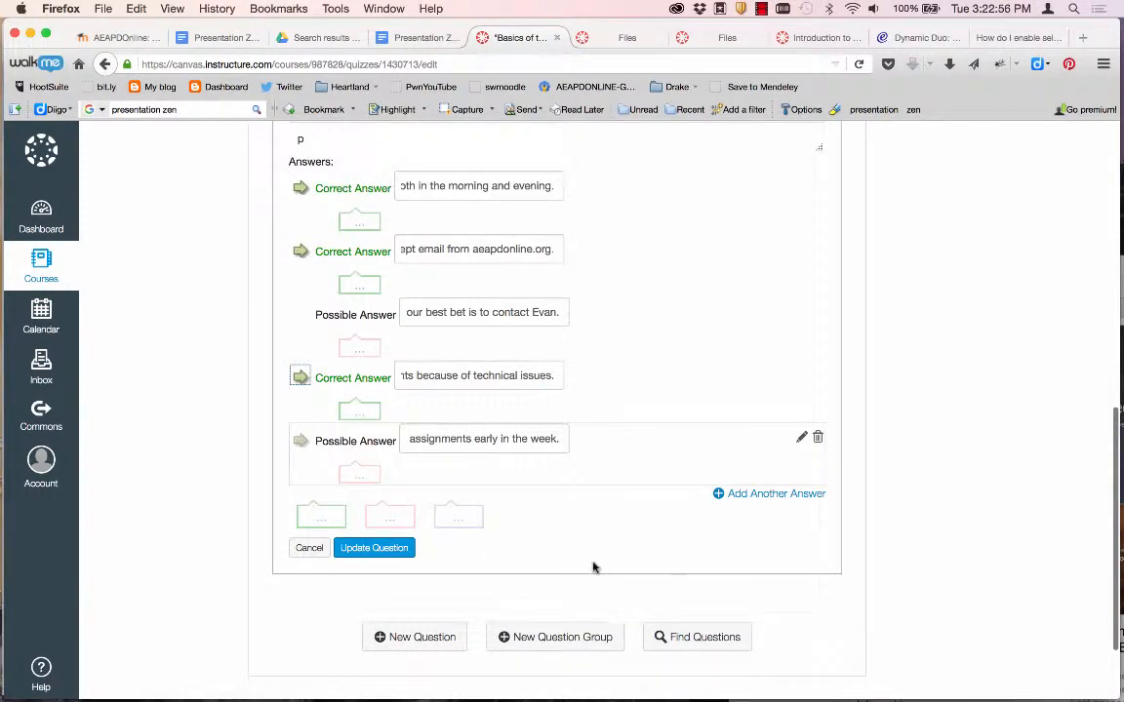
{"action": "scroll", "coordinate": [535, 553], "scroll_direction": "up", "scroll_amount": 7}
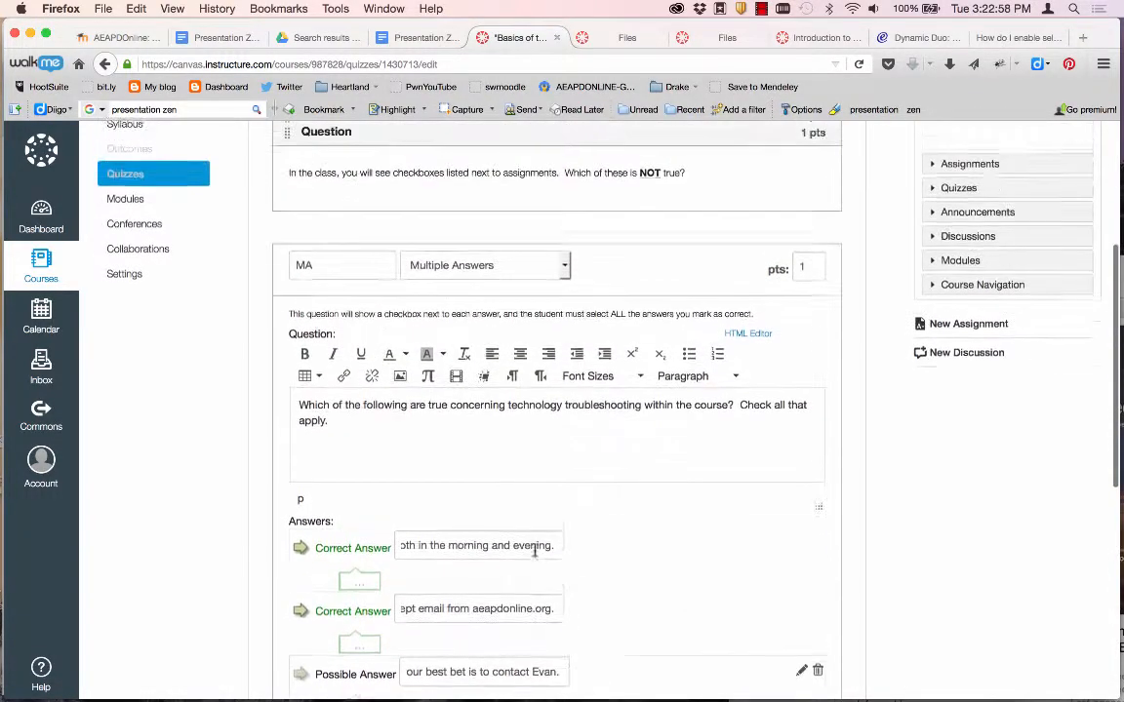
{"action": "scroll", "coordinate": [534, 553], "scroll_direction": "up", "scroll_amount": 1}
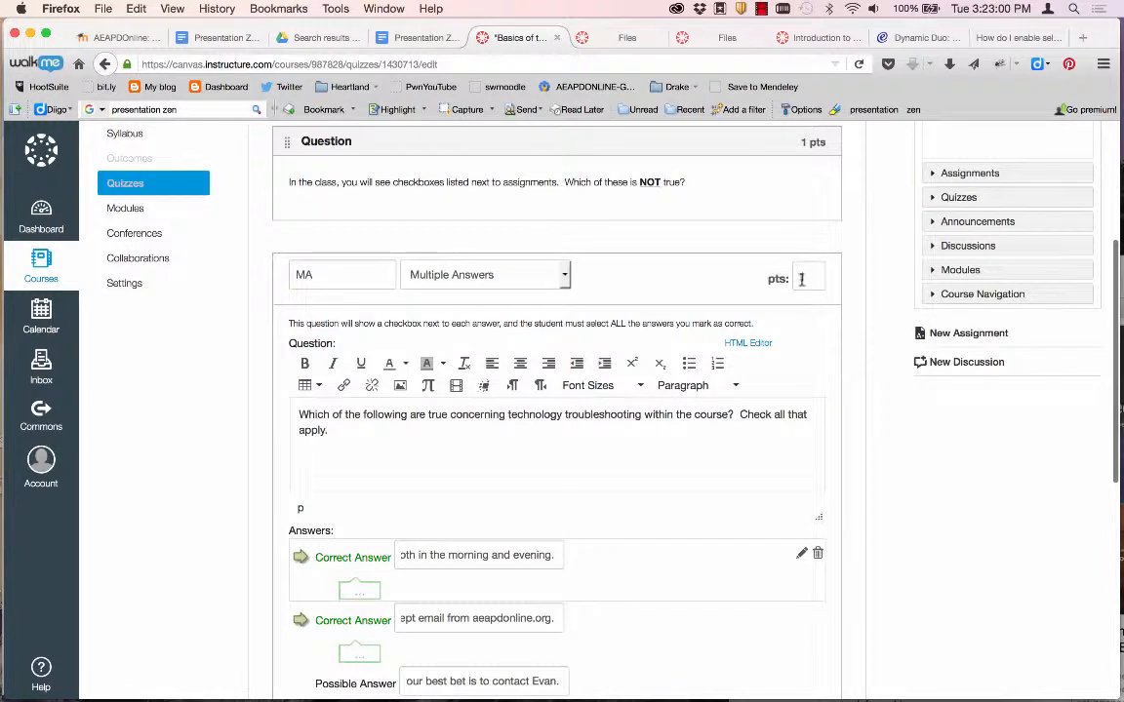
{"action": "scroll", "coordinate": [671, 383], "scroll_direction": "down", "scroll_amount": 9}
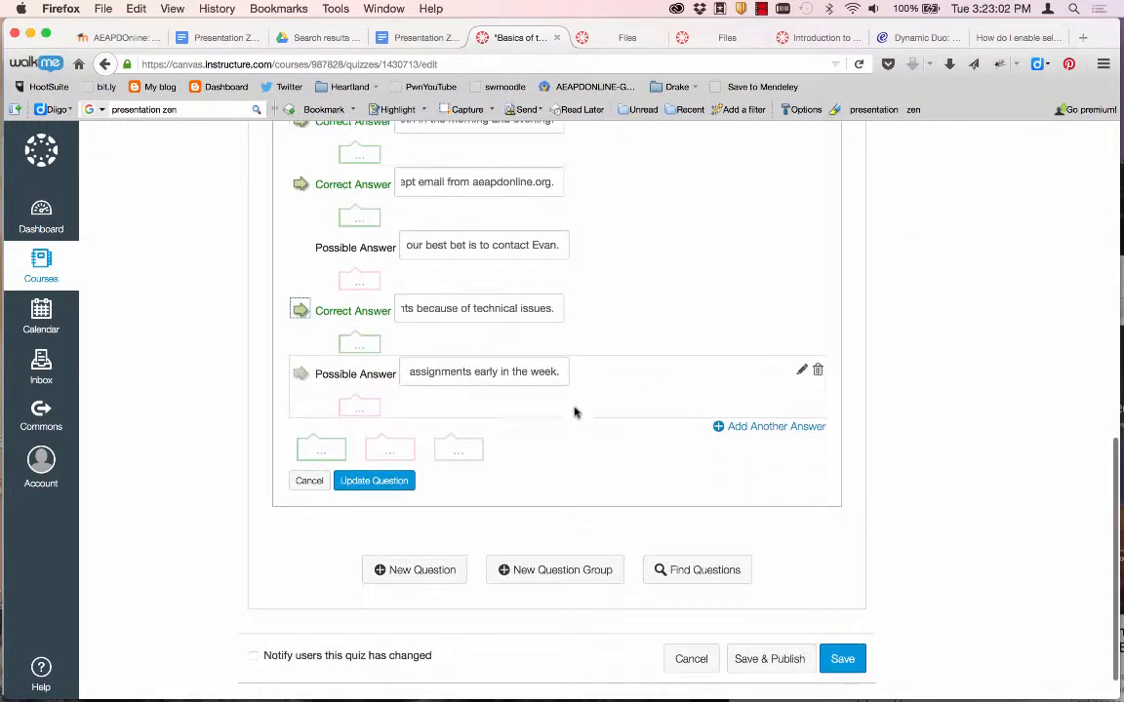
{"action": "left_click", "coordinate": [377, 481]}
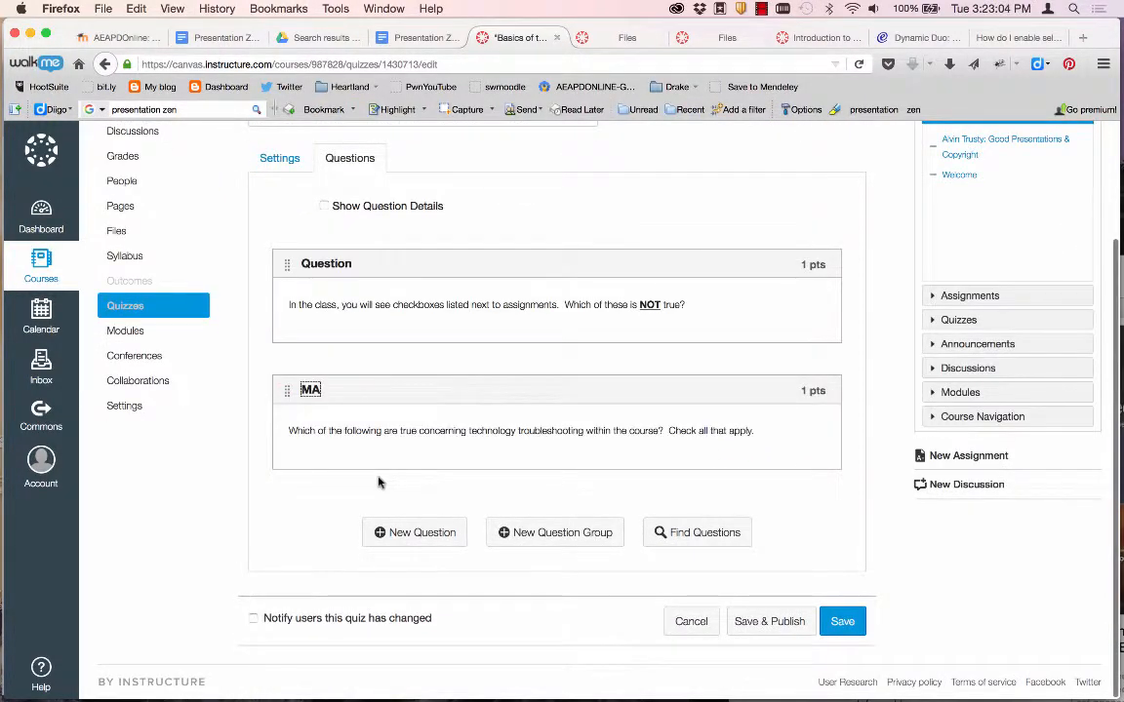
Add a True/False question with the TF statement pasted from Word and save it.
{"action": "left_click", "coordinate": [417, 534]}
{"action": "left_click", "coordinate": [435, 159]}
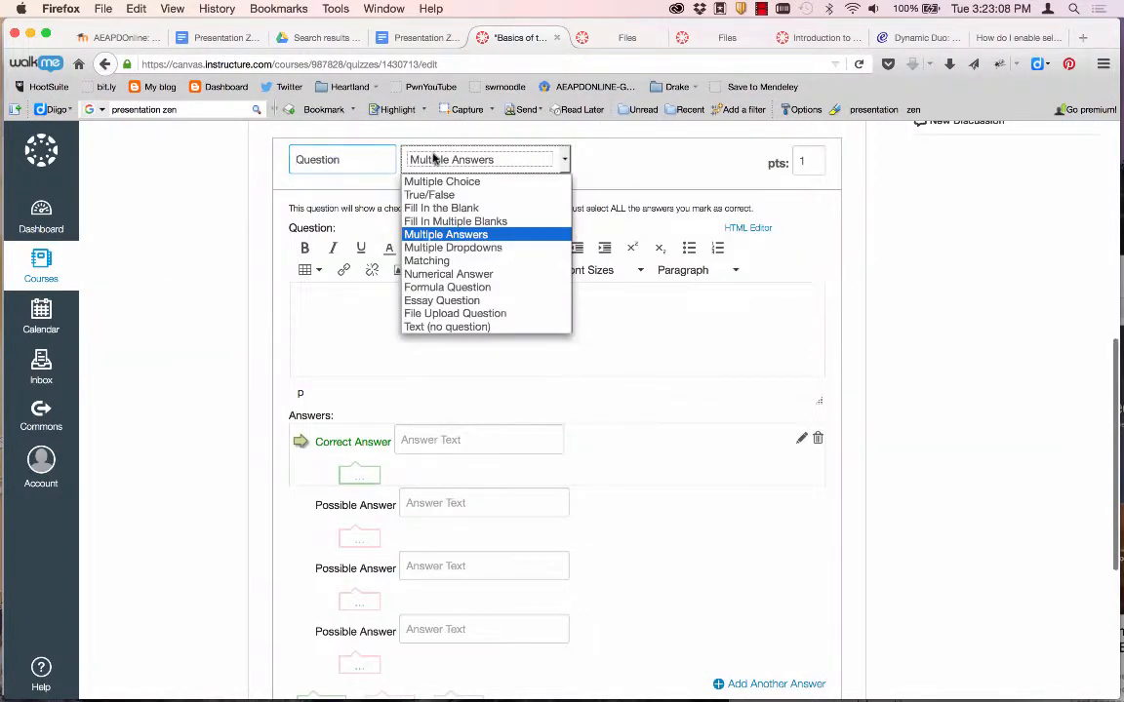
{"action": "left_click", "coordinate": [429, 195]}
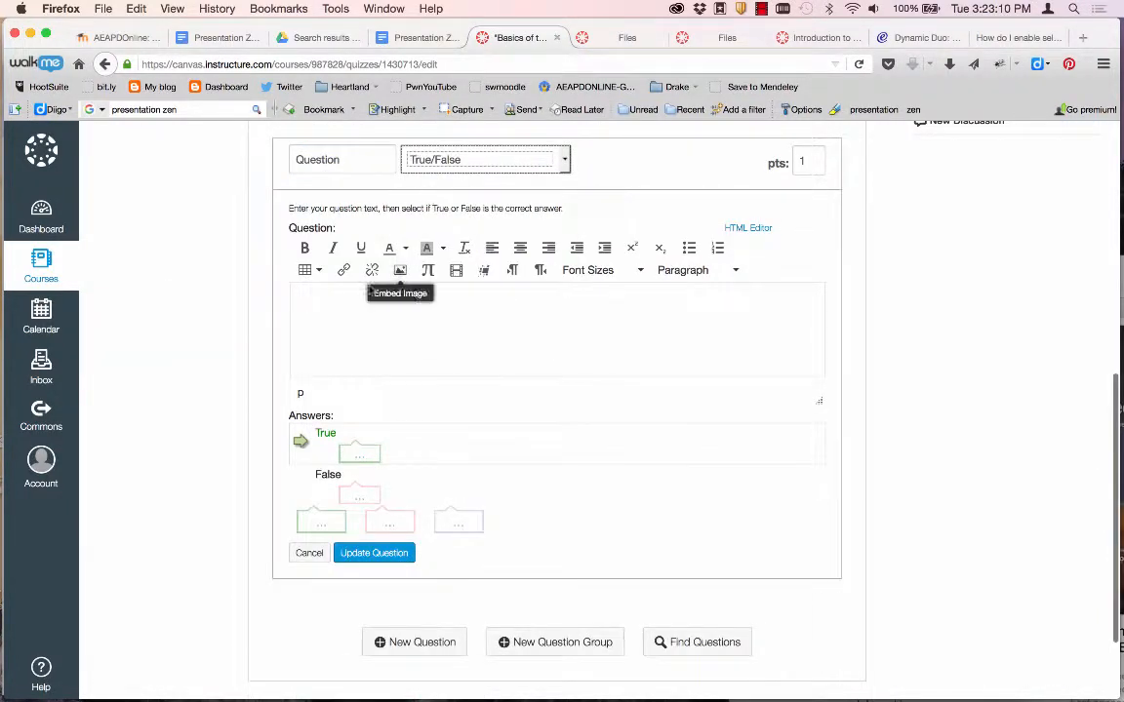
{"action": "key", "text": "super+Tab"}
{"action": "scroll", "coordinate": [364, 514], "scroll_direction": "down", "scroll_amount": 10}
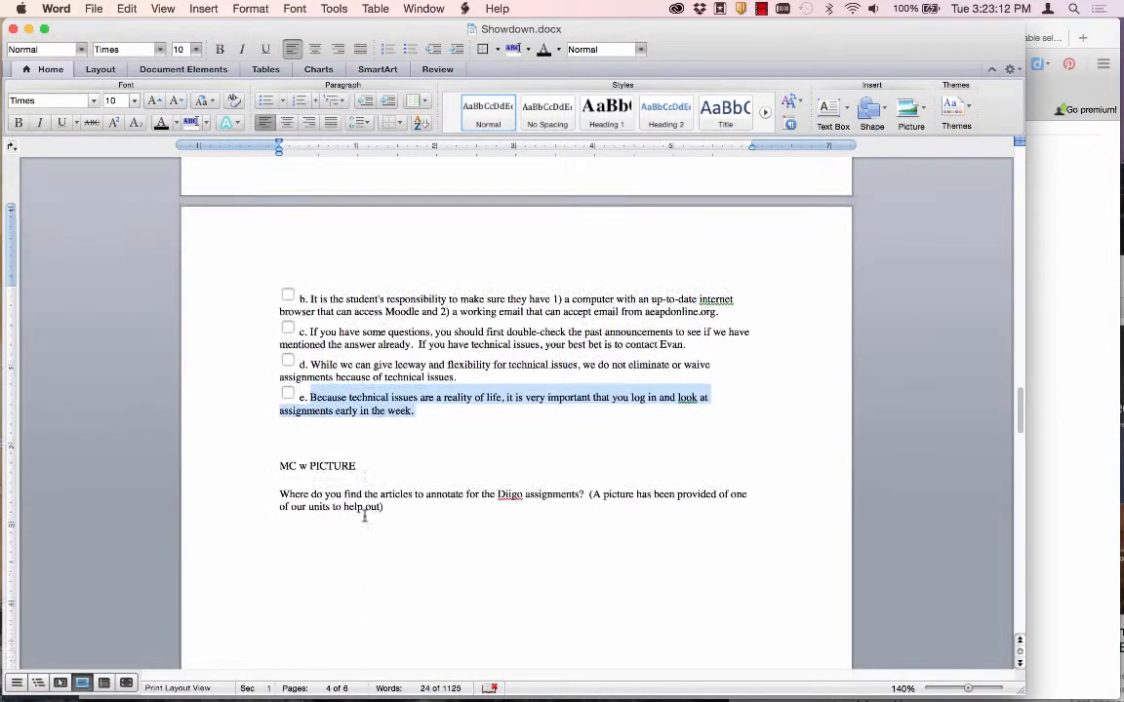
{"action": "scroll", "coordinate": [364, 515], "scroll_direction": "down", "scroll_amount": 8}
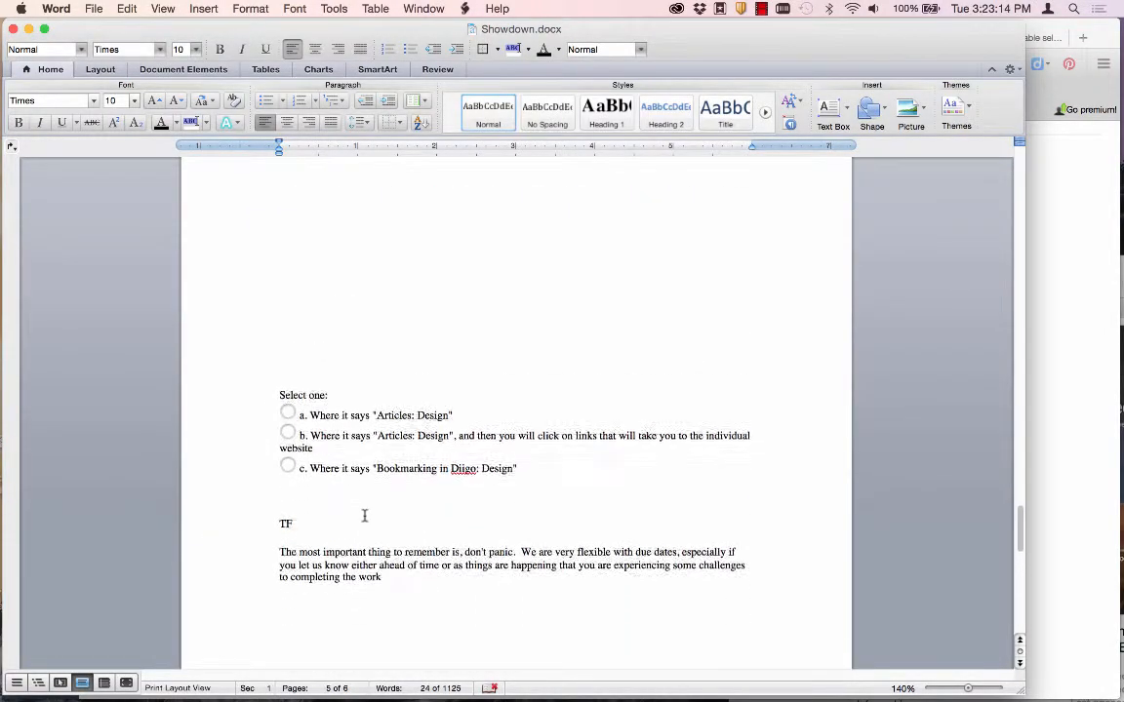
{"action": "left_click_drag", "start_coordinate": [392, 483], "coordinate": [280, 459]}
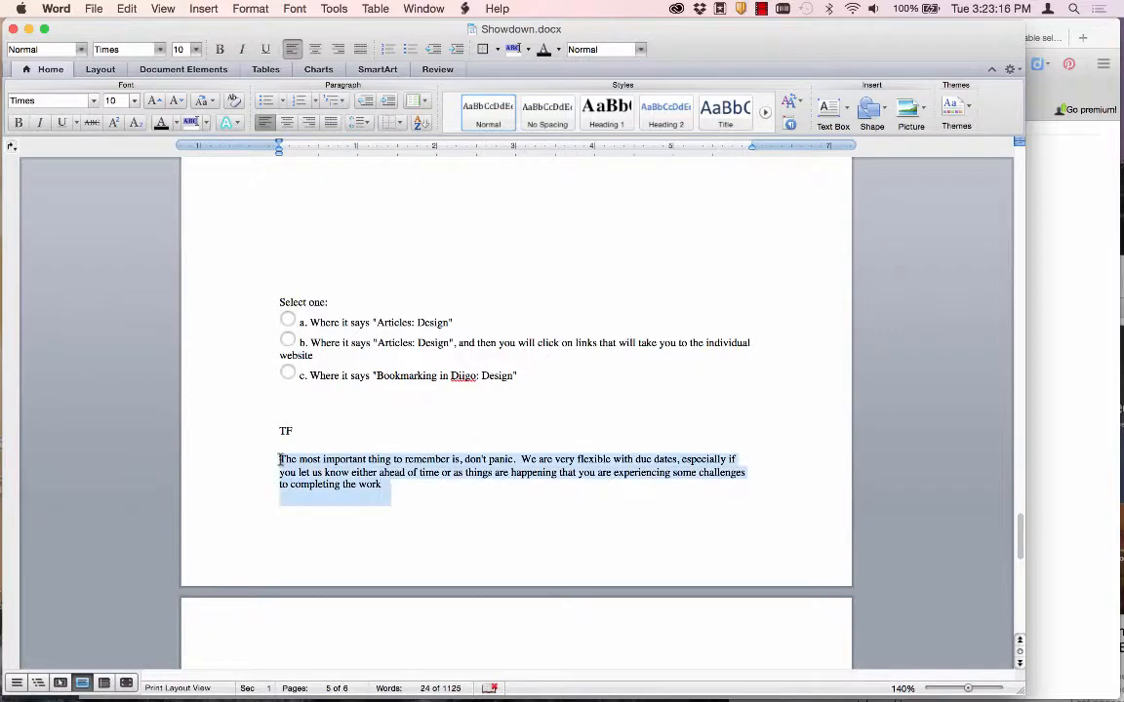
{"action": "key", "text": "super+c"}
{"action": "key", "text": "super+Tab"}
{"action": "key", "text": "super+v"}
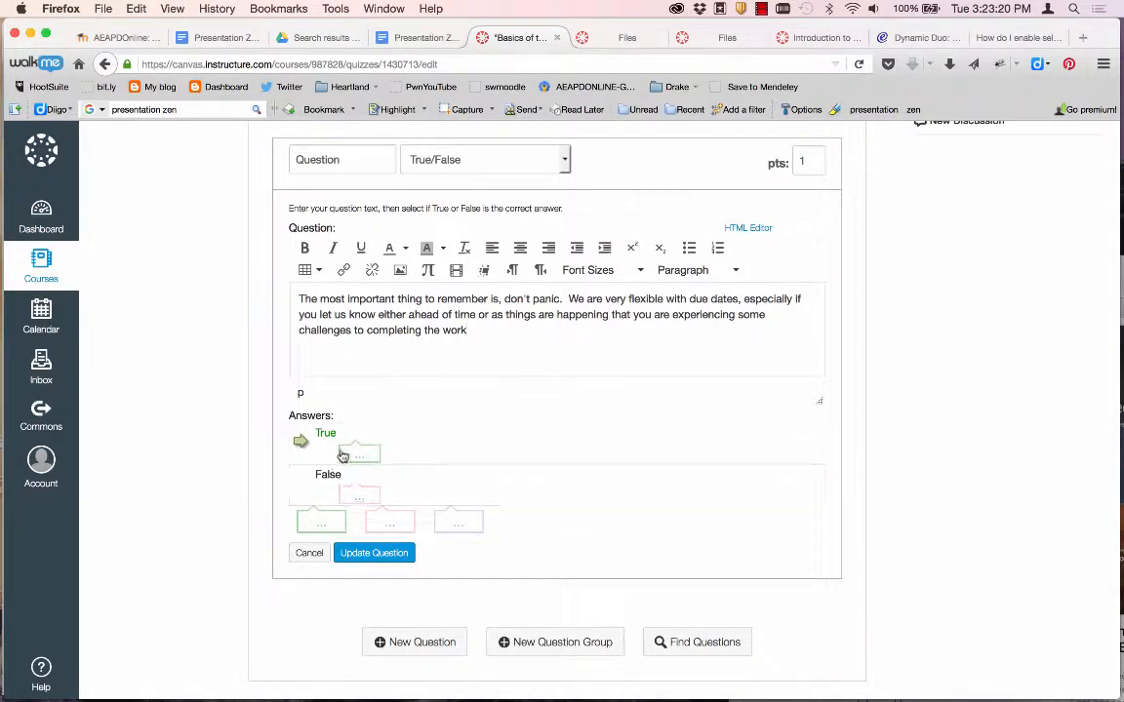
{"action": "left_click", "coordinate": [371, 554]}
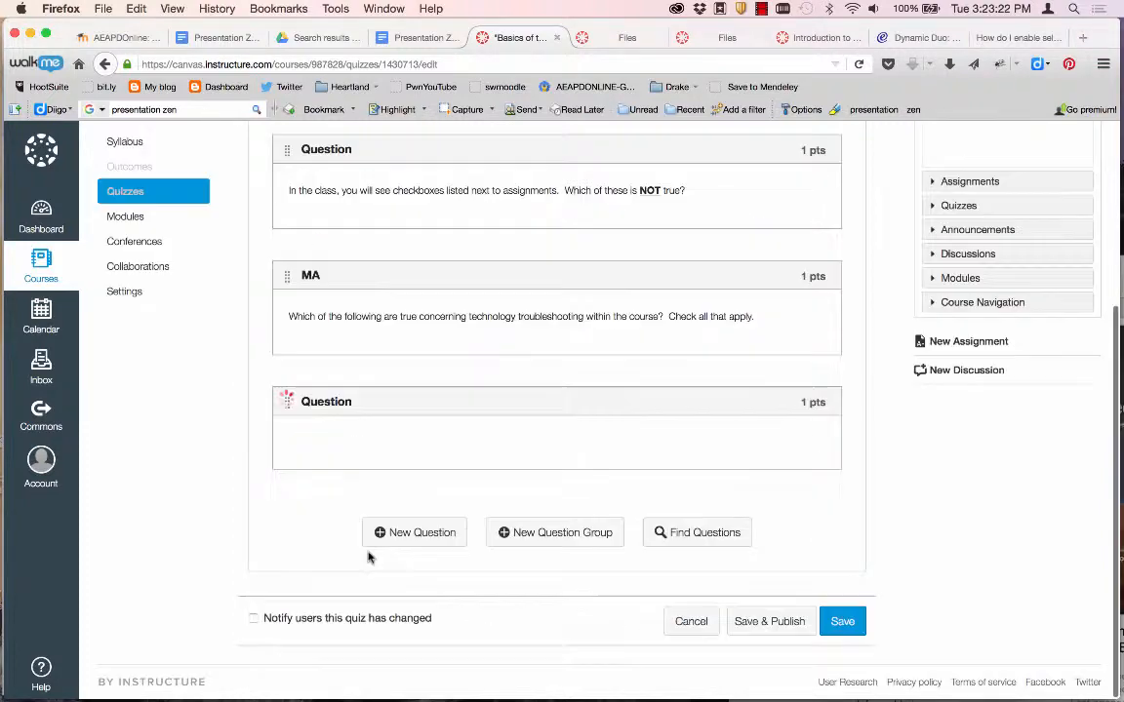
Save the quiz and return to the course home page.
{"action": "scroll", "coordinate": [436, 414], "scroll_direction": "up", "scroll_amount": 4}
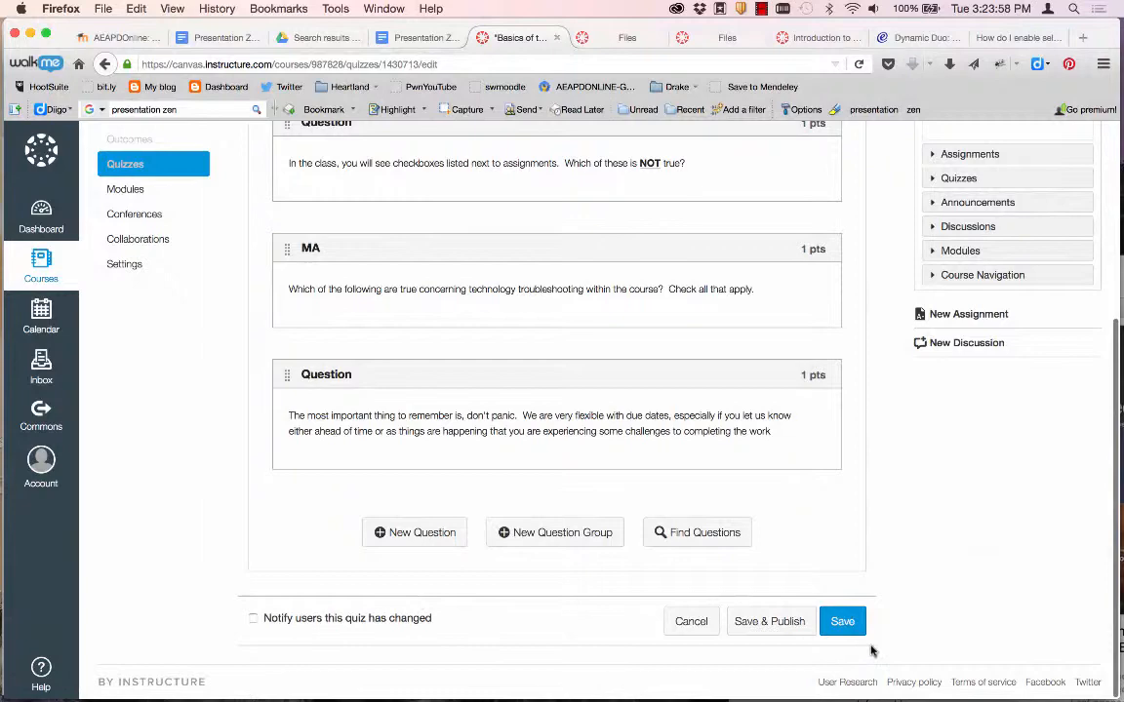
{"action": "left_click", "coordinate": [851, 624]}
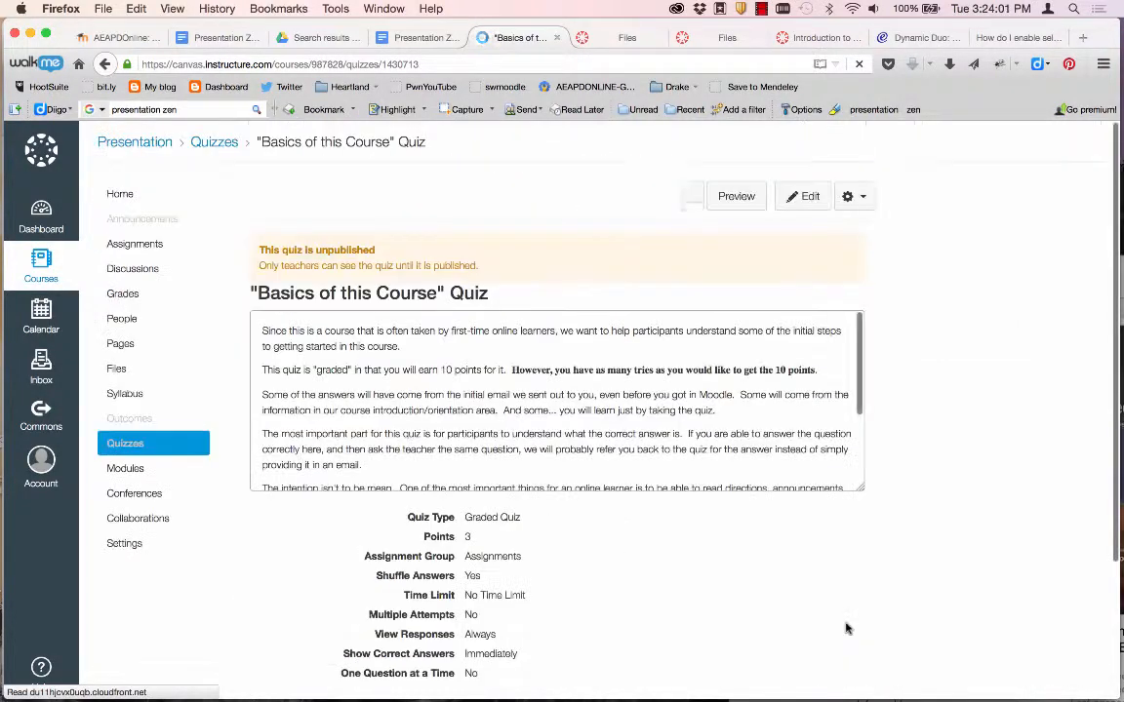
{"action": "scroll", "coordinate": [647, 570], "scroll_direction": "down", "scroll_amount": 4}
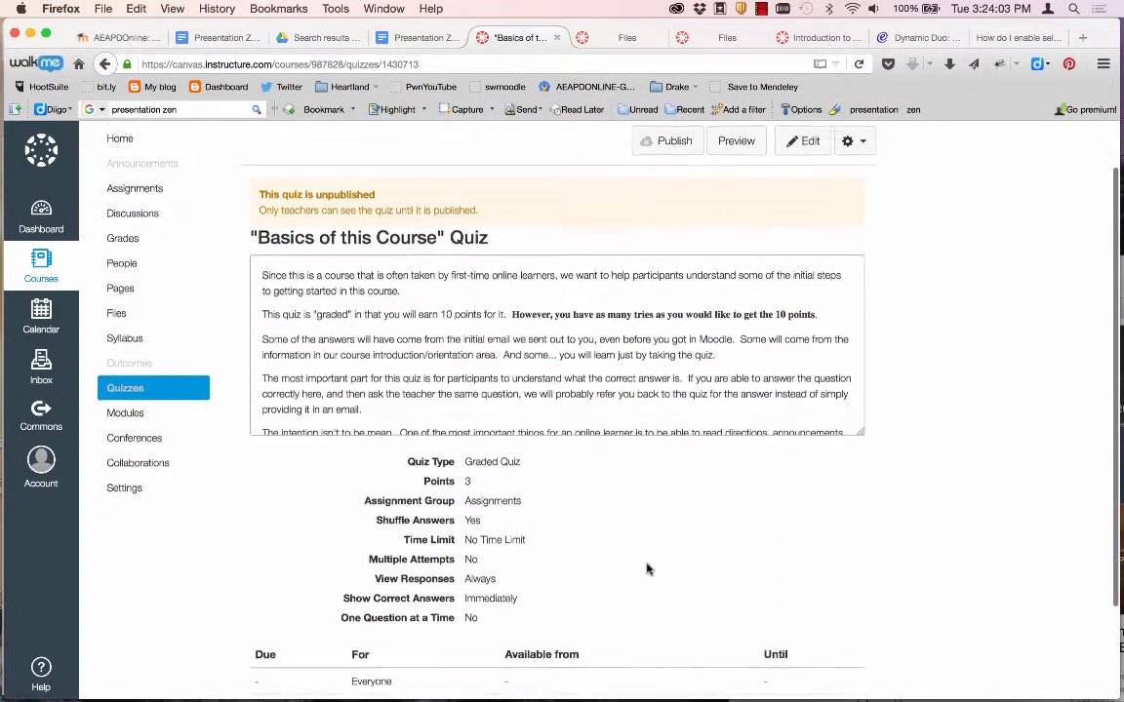
{"action": "scroll", "coordinate": [647, 570], "scroll_direction": "up", "scroll_amount": 4}
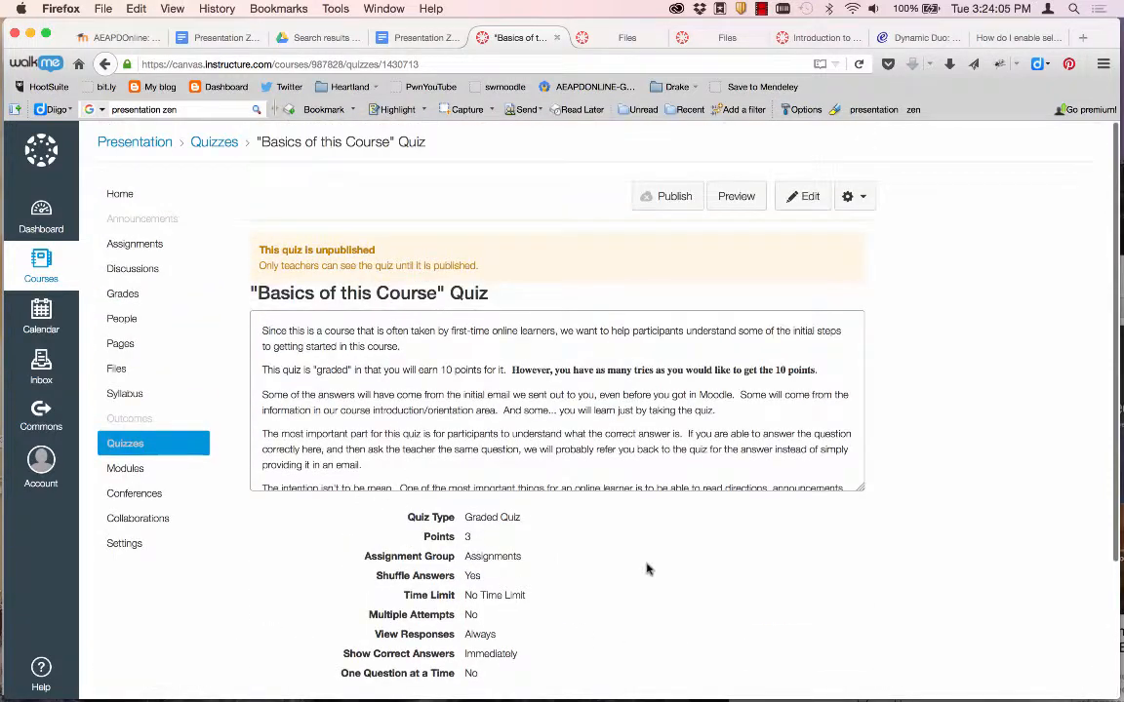
{"action": "scroll", "coordinate": [506, 419], "scroll_direction": "down", "scroll_amount": 2}
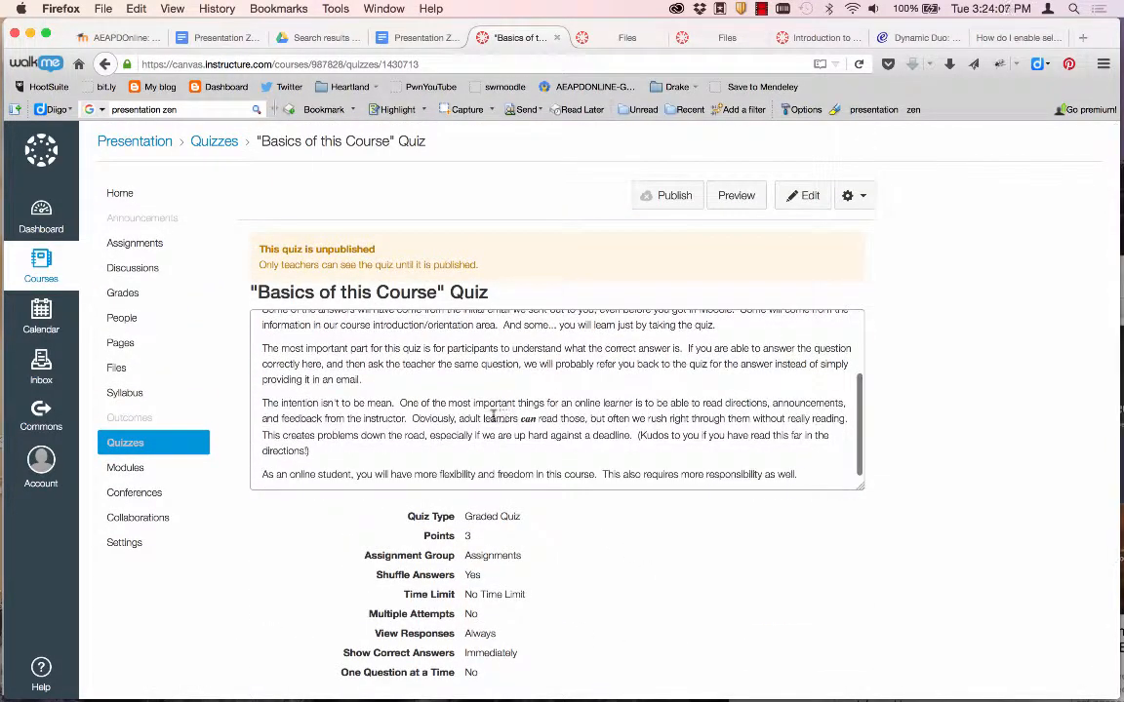
{"action": "left_click", "coordinate": [113, 195]}
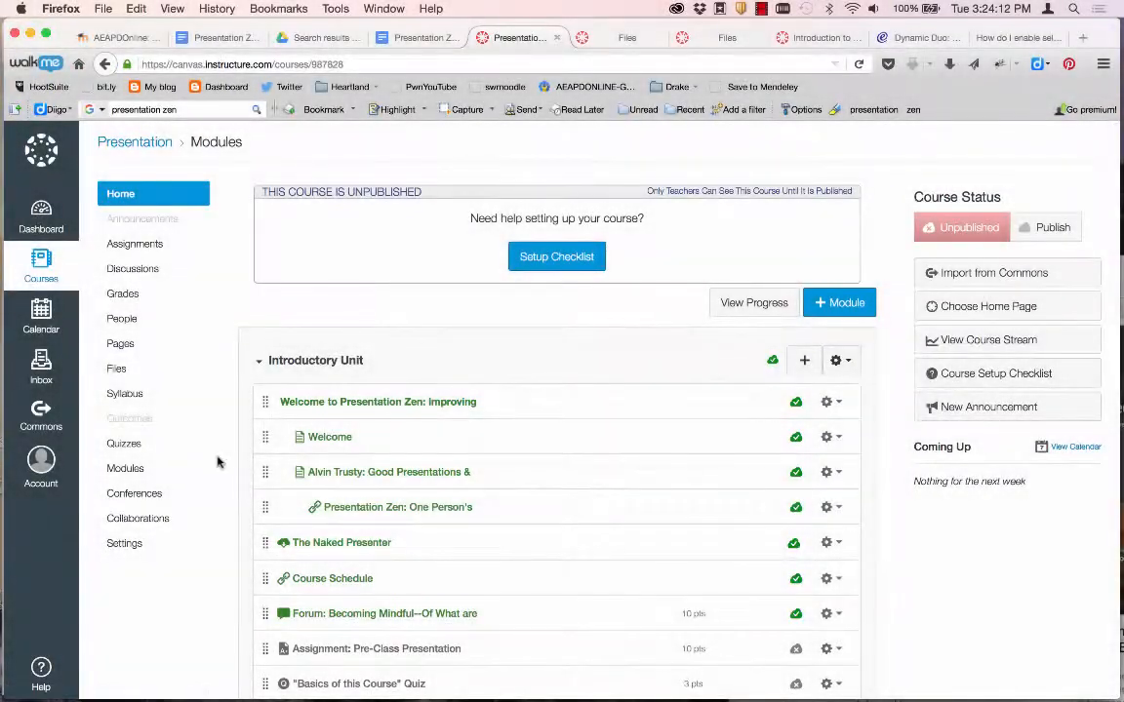
{"action": "scroll", "coordinate": [219, 461], "scroll_direction": "down", "scroll_amount": 3}
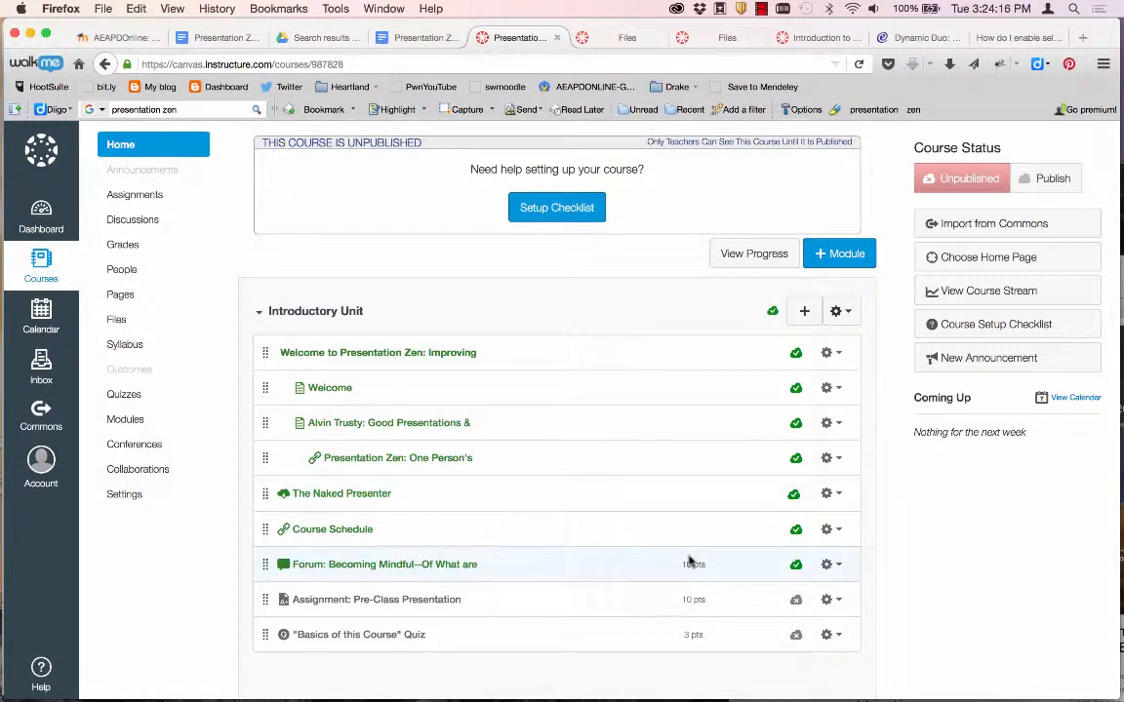
Publish the Pre-Class Presentation assignment, the Basics of this Course quiz and the course, then open People.
{"action": "left_click", "coordinate": [796, 600]}
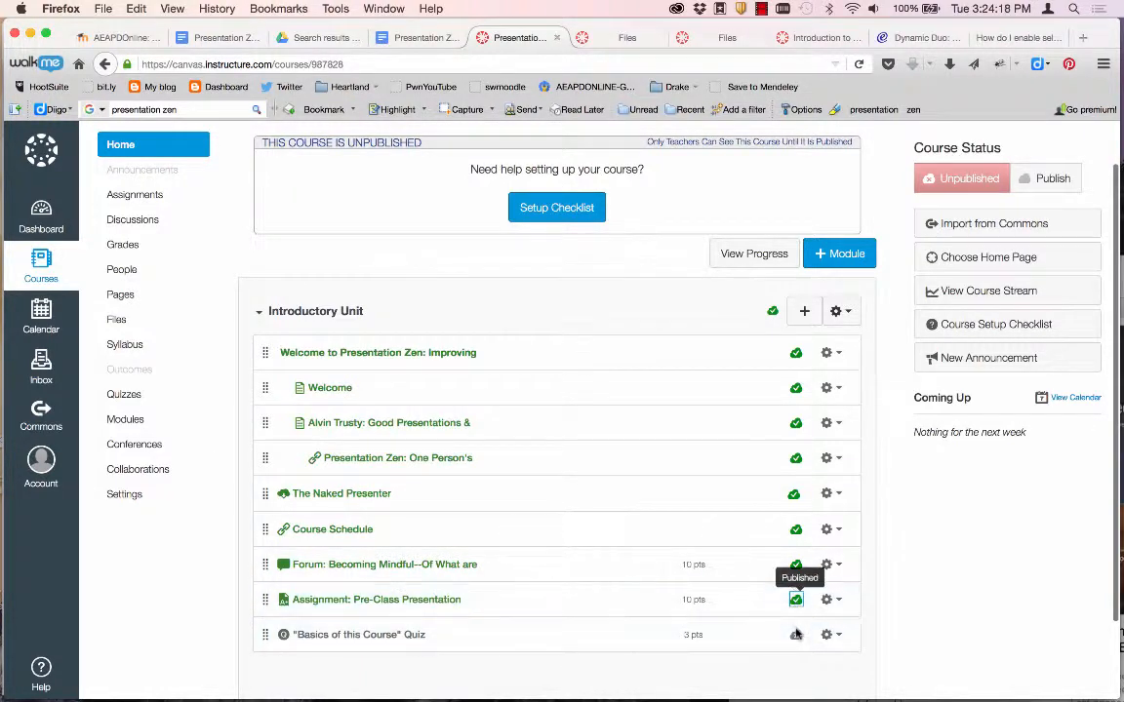
{"action": "left_click", "coordinate": [796, 636]}
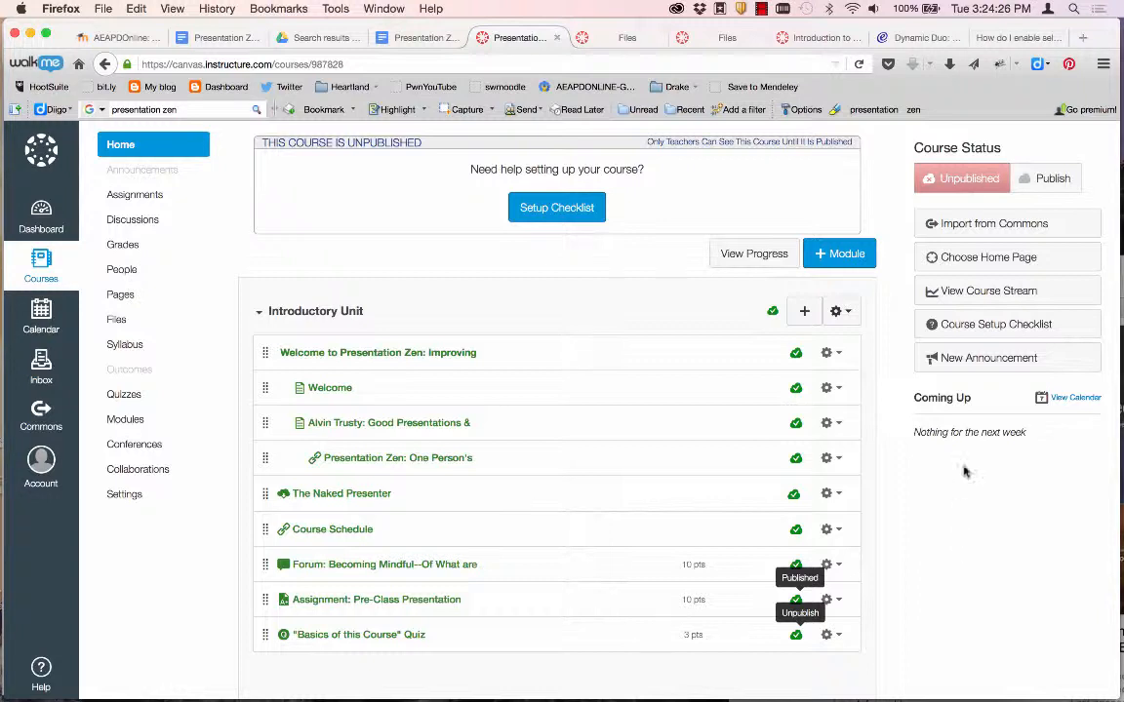
{"action": "left_click", "coordinate": [1046, 181]}
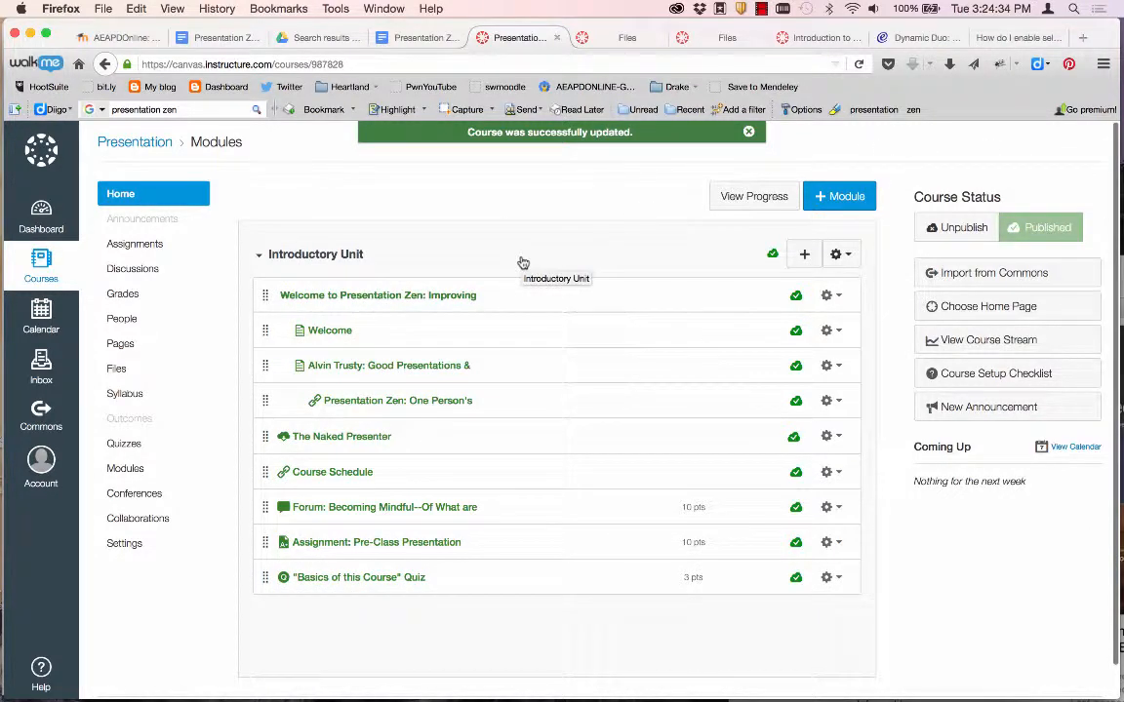
{"action": "left_click", "coordinate": [122, 321]}
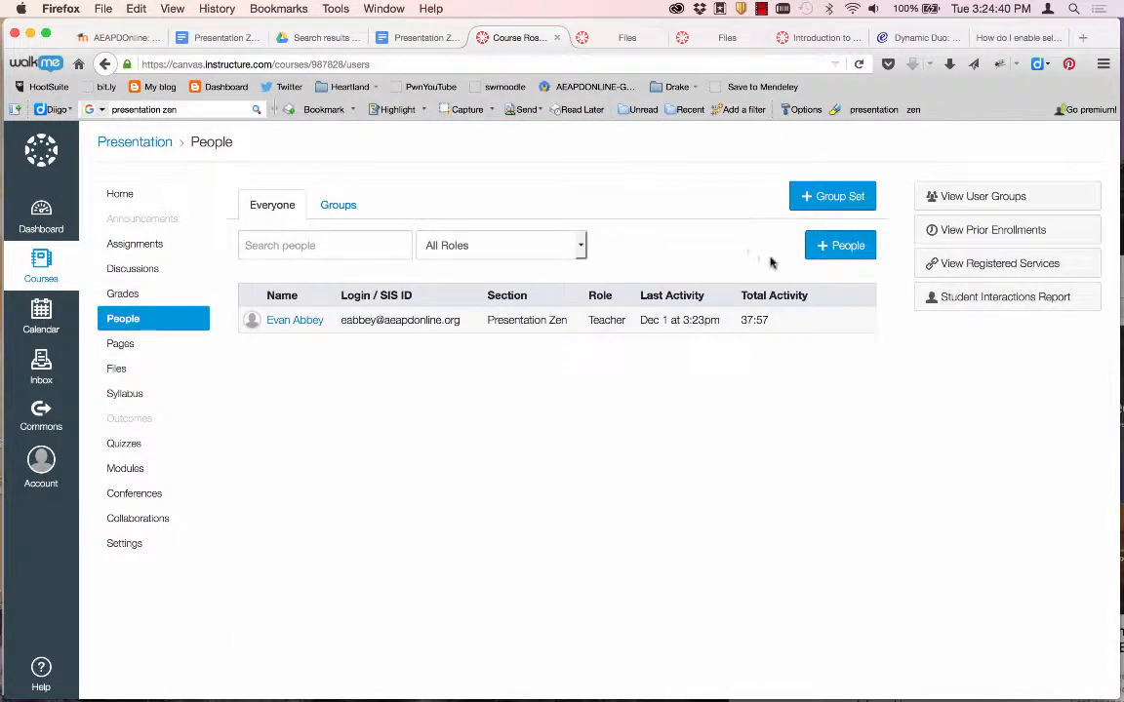
Invite a student to the course by entering their e-mail address and adding them as a user.
{"action": "left_click", "coordinate": [847, 245]}
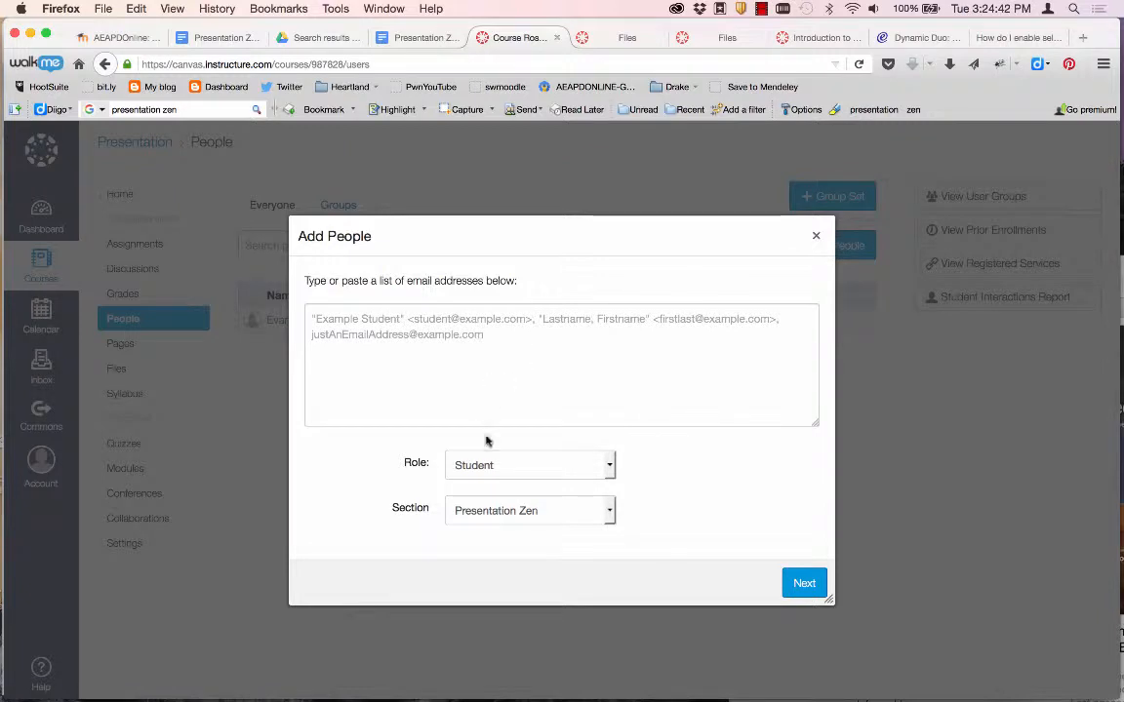
{"action": "left_click", "coordinate": [419, 319]}
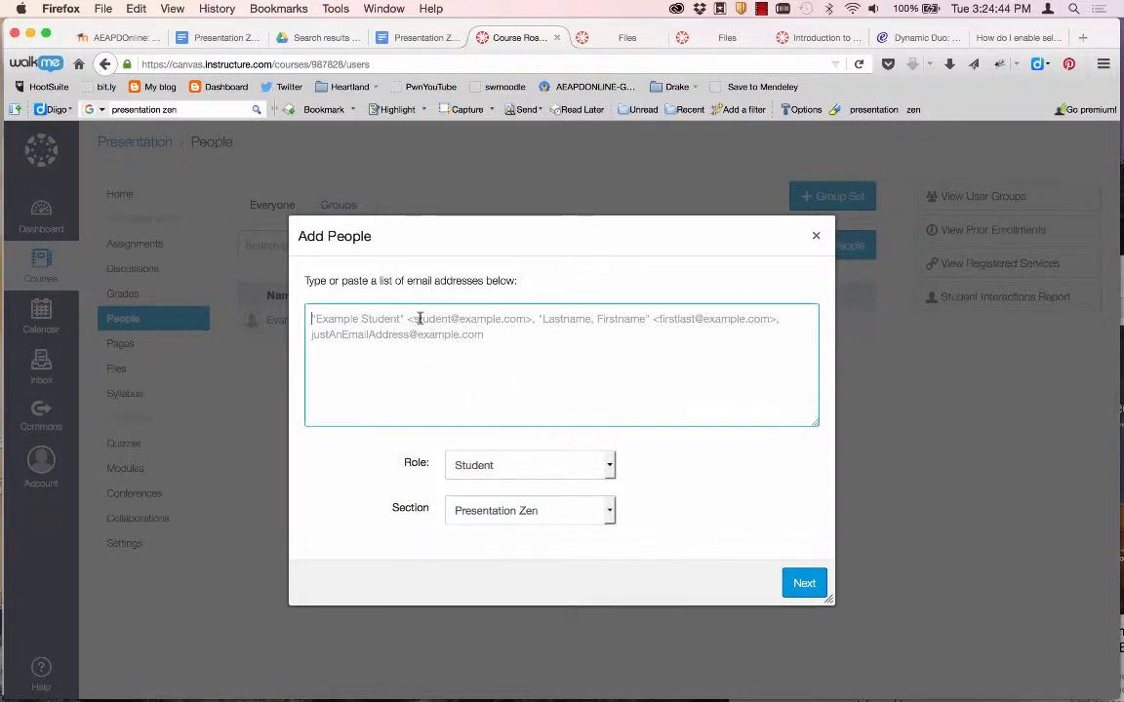
{"action": "type", "text": "j"}
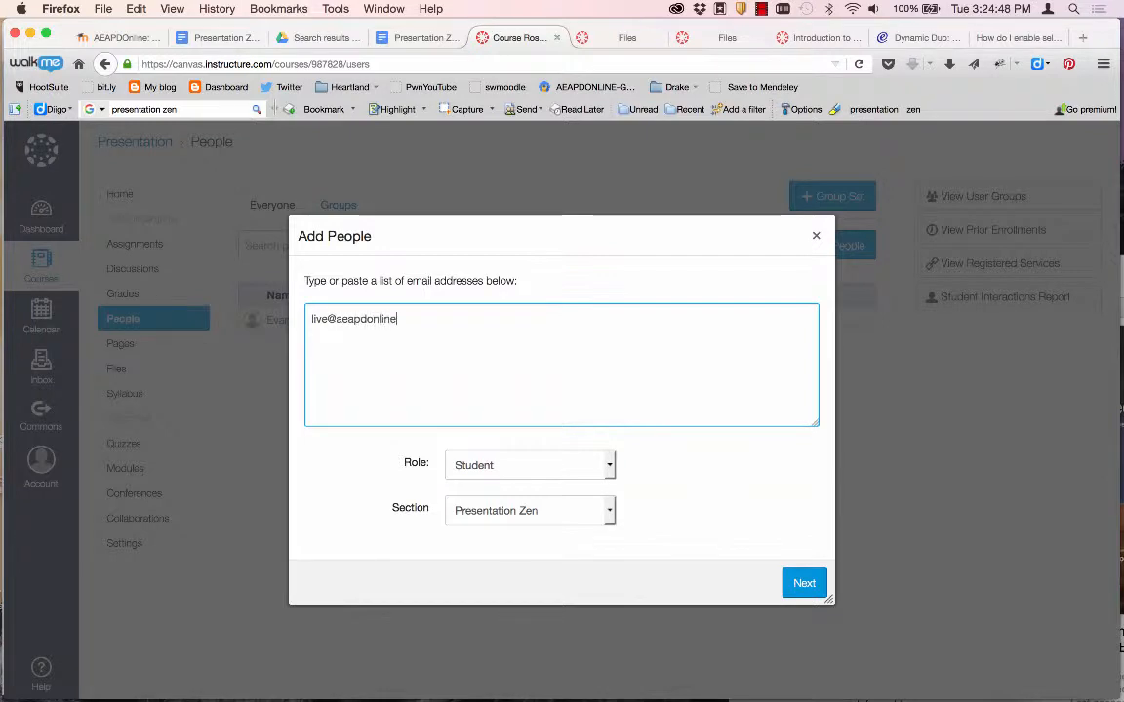
{"action": "left_click", "coordinate": [817, 586]}
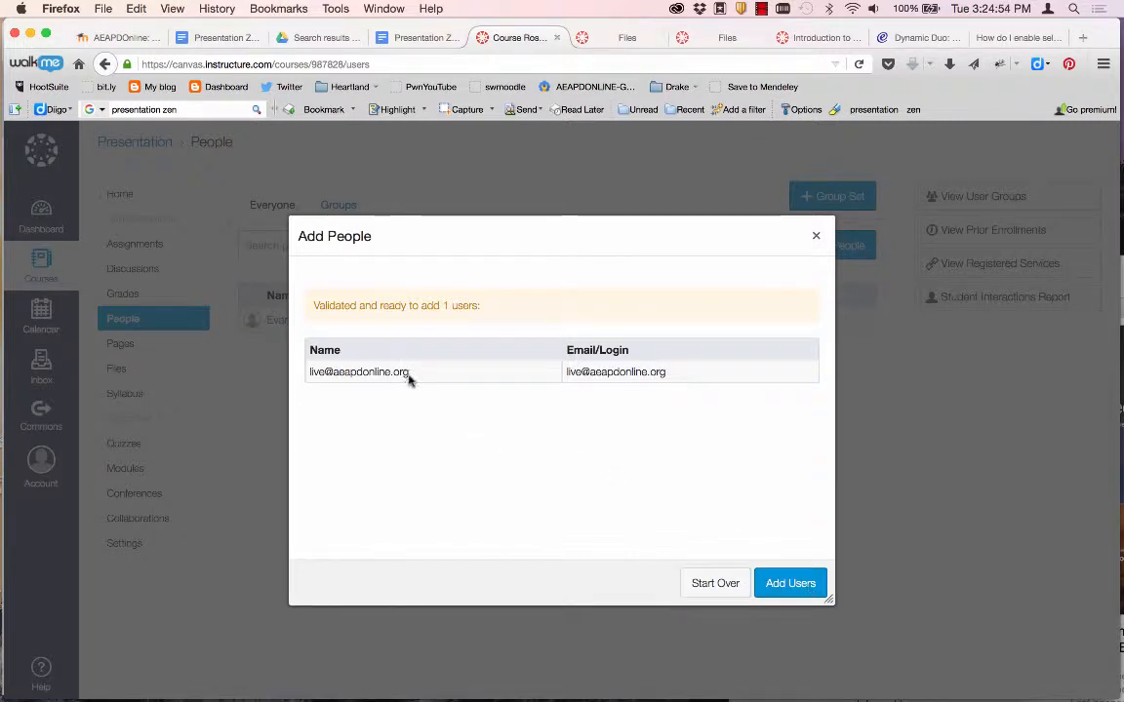
{"action": "left_click", "coordinate": [793, 583]}
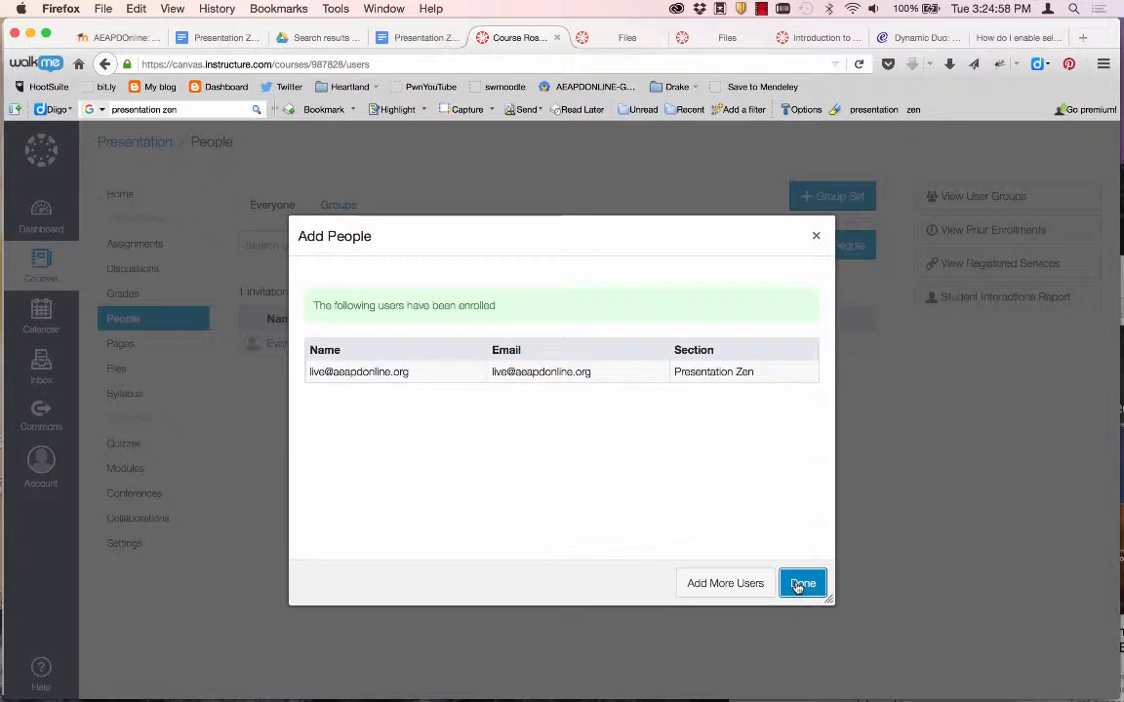
{"action": "left_click", "coordinate": [798, 584]}
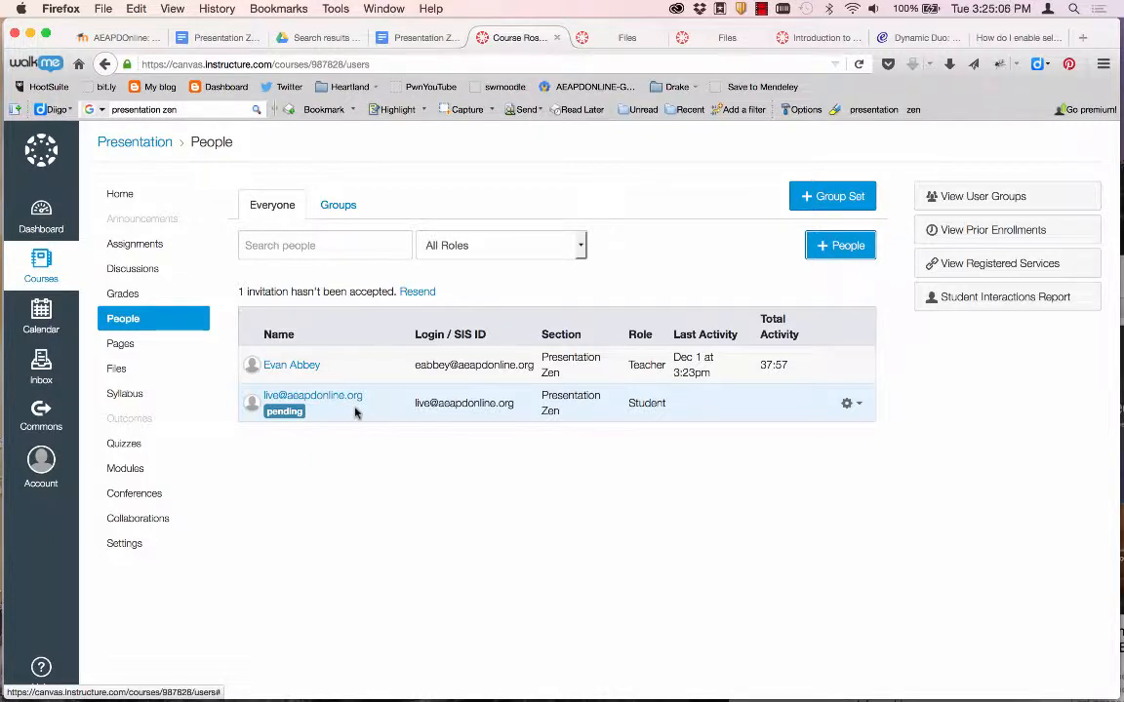
{"action": "left_click", "coordinate": [124, 549]}
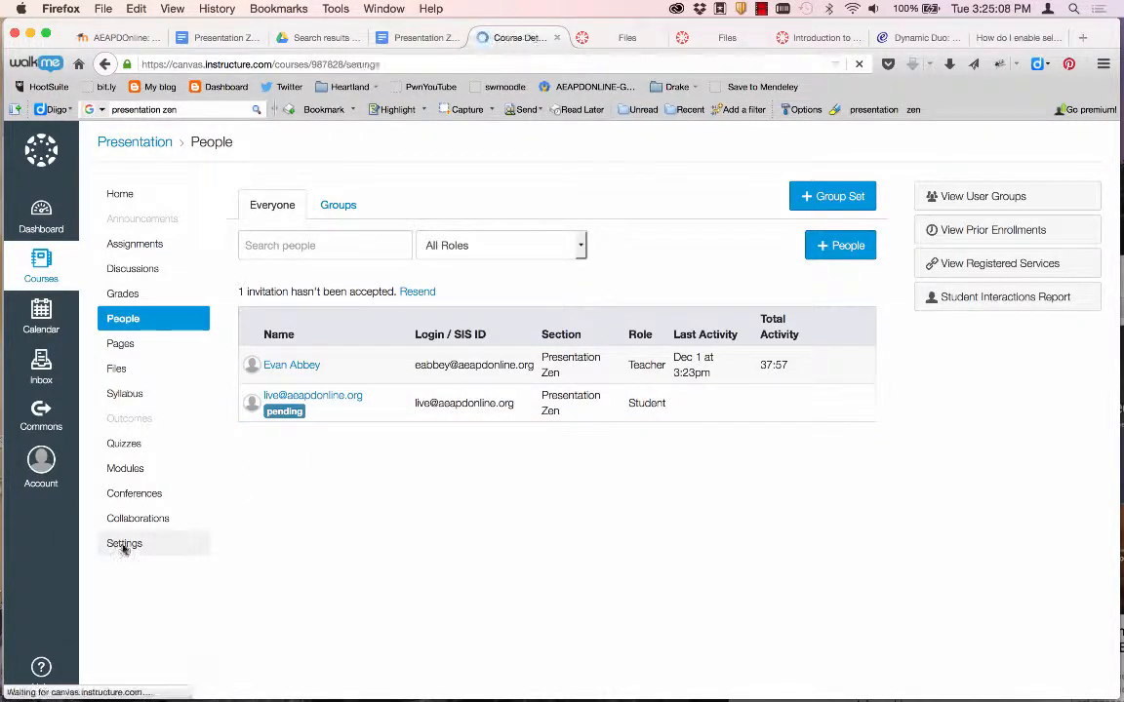
Turn on 'Let students self-enroll' in course settings and select the self-enrollment URL.
{"action": "scroll", "coordinate": [363, 554], "scroll_direction": "down", "scroll_amount": 10}
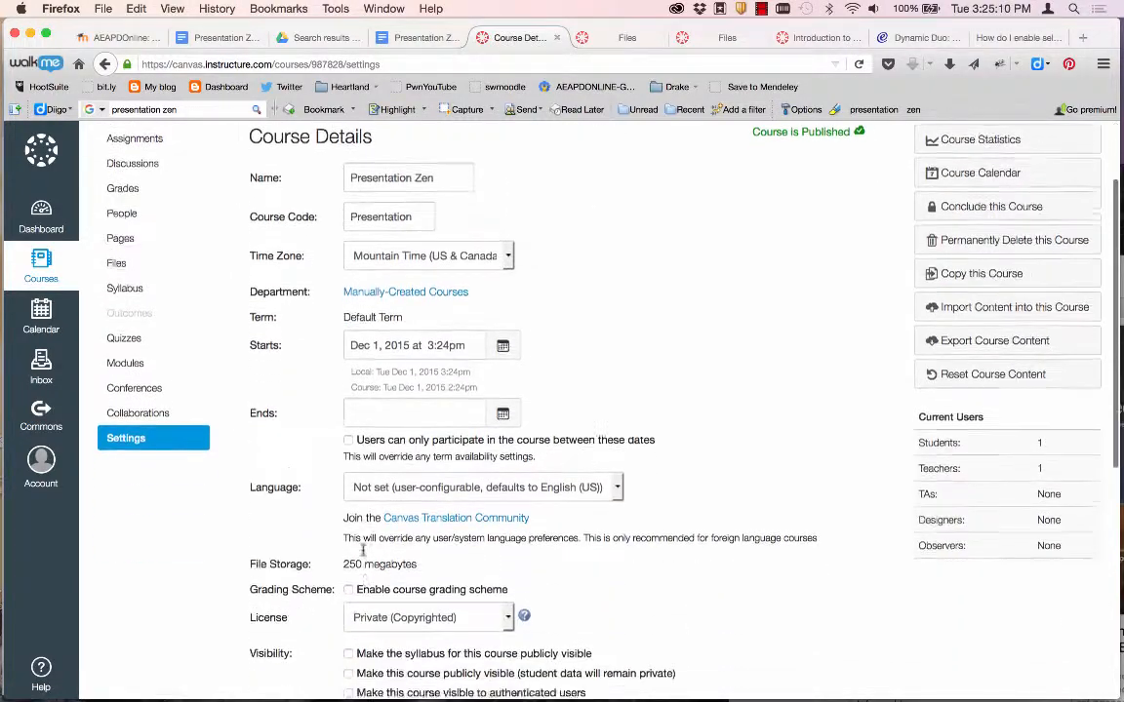
{"action": "scroll", "coordinate": [363, 555], "scroll_direction": "down", "scroll_amount": 3}
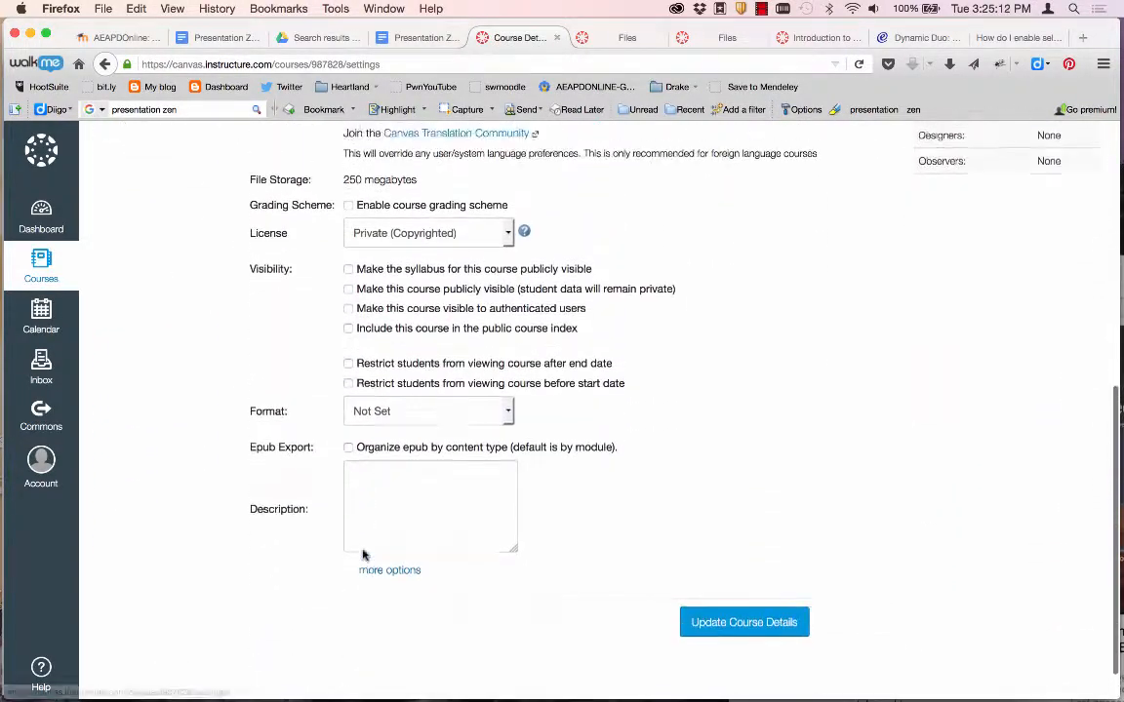
{"action": "scroll", "coordinate": [362, 554], "scroll_direction": "up", "scroll_amount": 8}
{"action": "scroll", "coordinate": [363, 554], "scroll_direction": "down", "scroll_amount": 3}
{"action": "scroll", "coordinate": [363, 554], "scroll_direction": "down", "scroll_amount": 8}
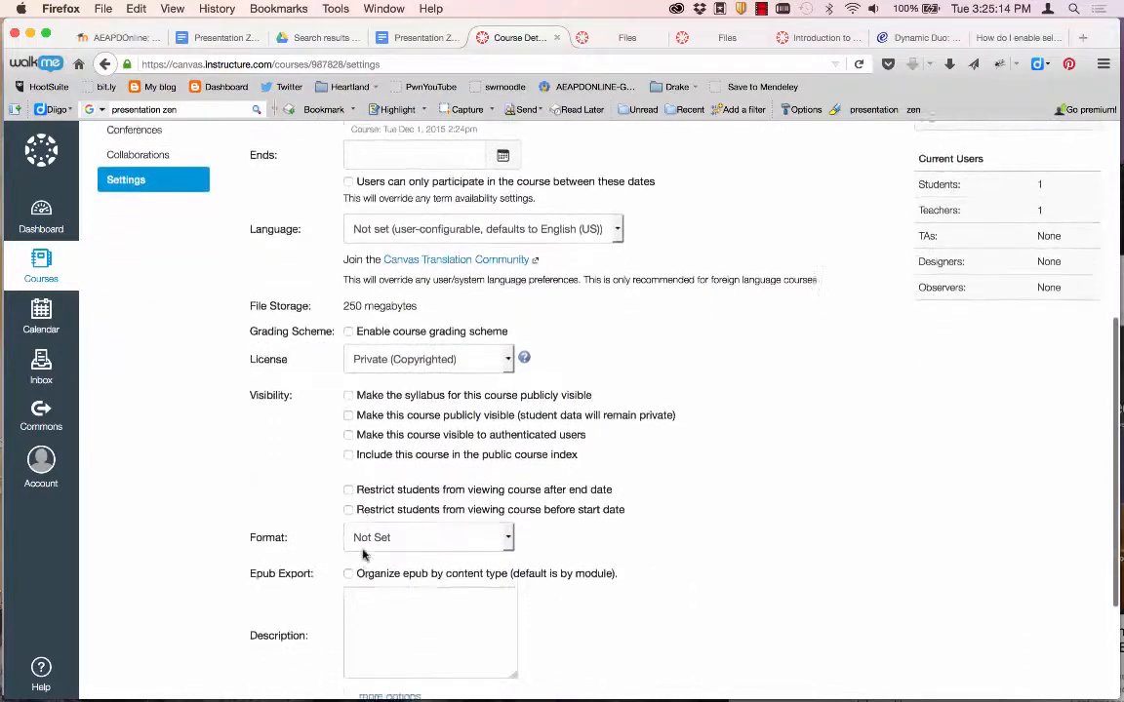
{"action": "left_click", "coordinate": [389, 569]}
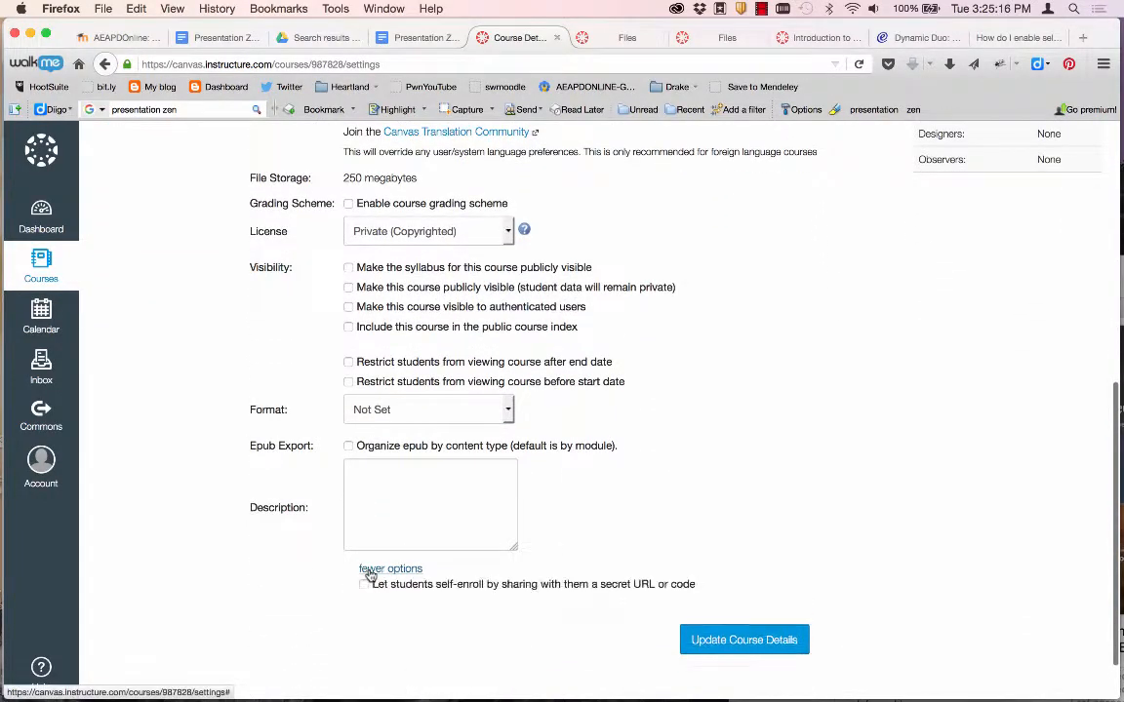
{"action": "scroll", "coordinate": [367, 572], "scroll_direction": "down", "scroll_amount": 5}
{"action": "left_click", "coordinate": [365, 415]}
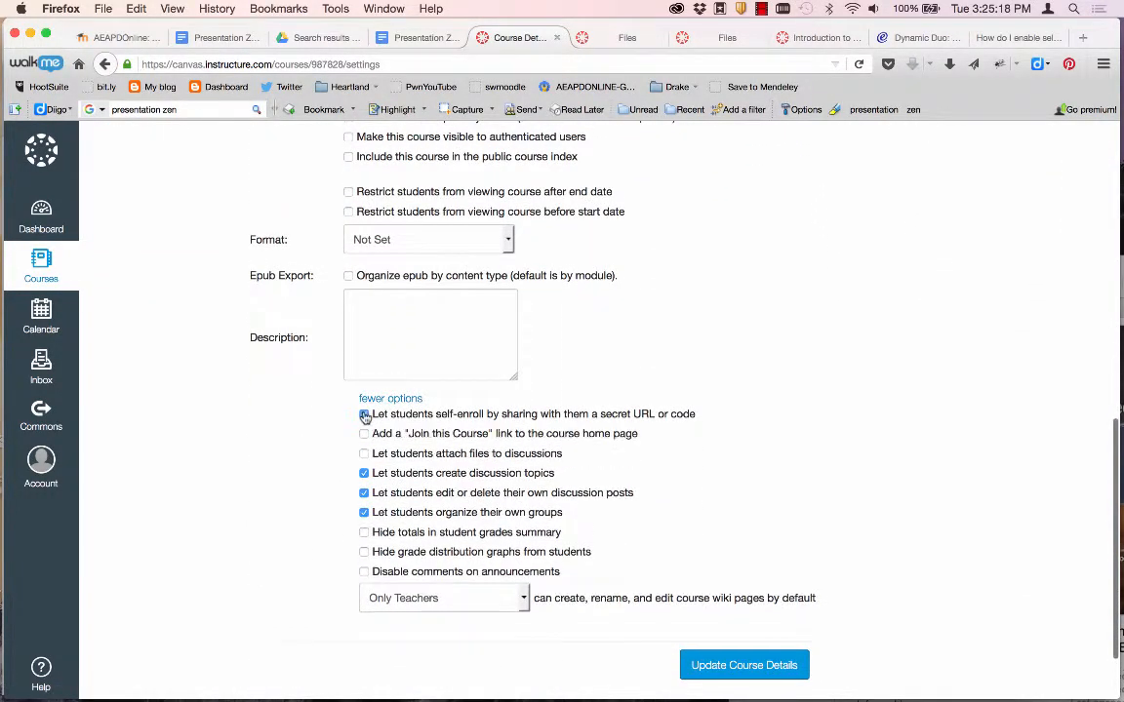
{"action": "left_click", "coordinate": [709, 665]}
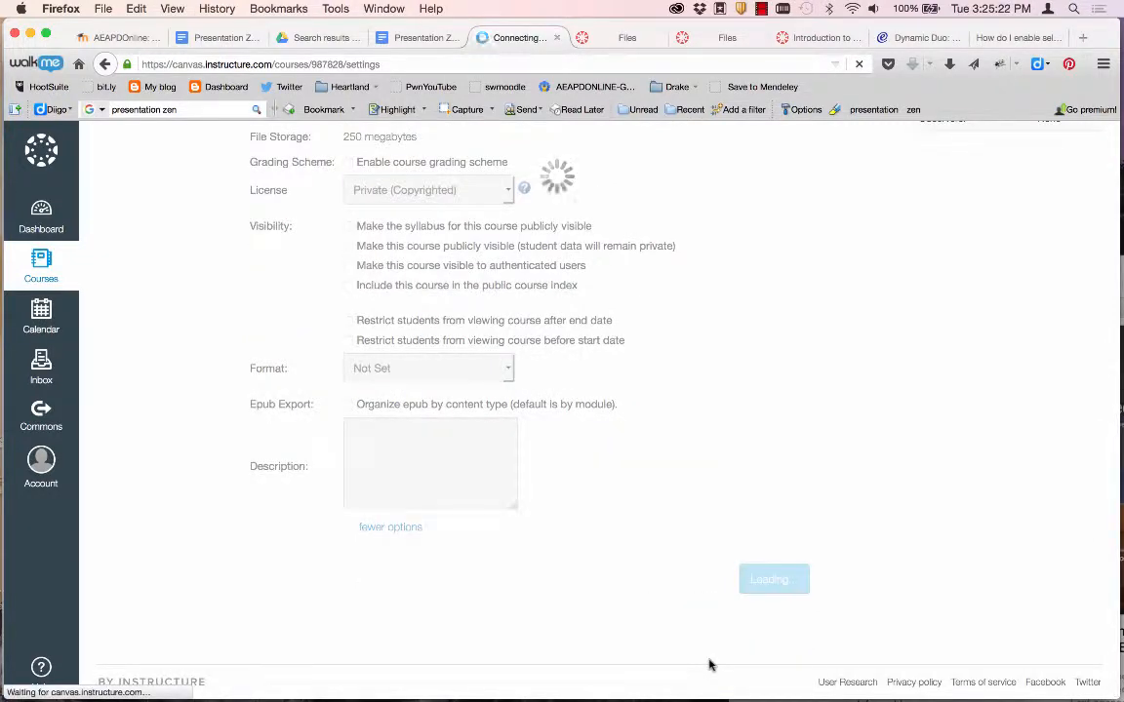
{"action": "scroll", "coordinate": [709, 664], "scroll_direction": "down", "scroll_amount": 3}
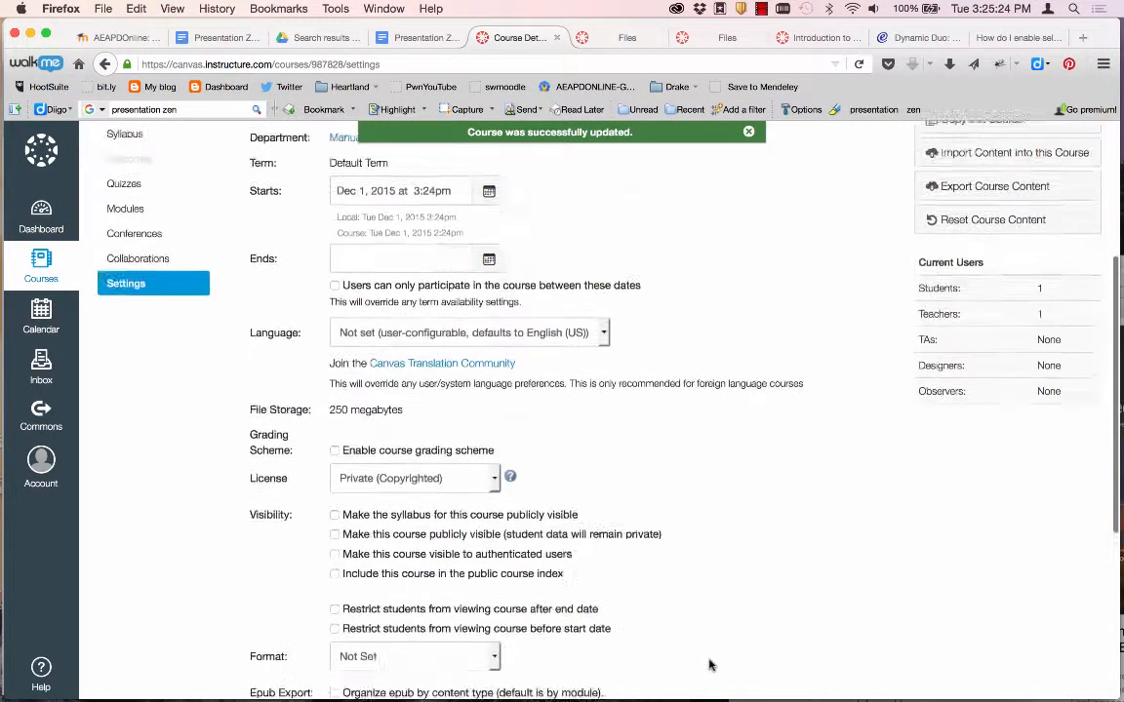
{"action": "scroll", "coordinate": [709, 664], "scroll_direction": "down", "scroll_amount": 4}
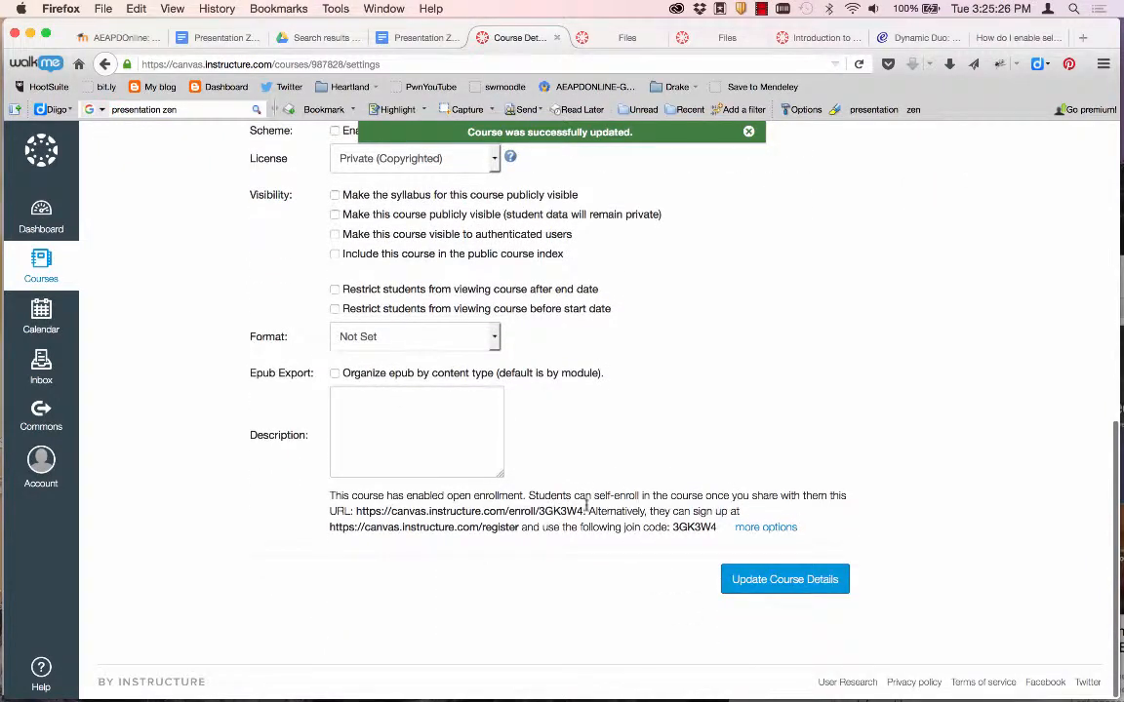
{"action": "left_click_drag", "start_coordinate": [584, 511], "coordinate": [363, 508]}
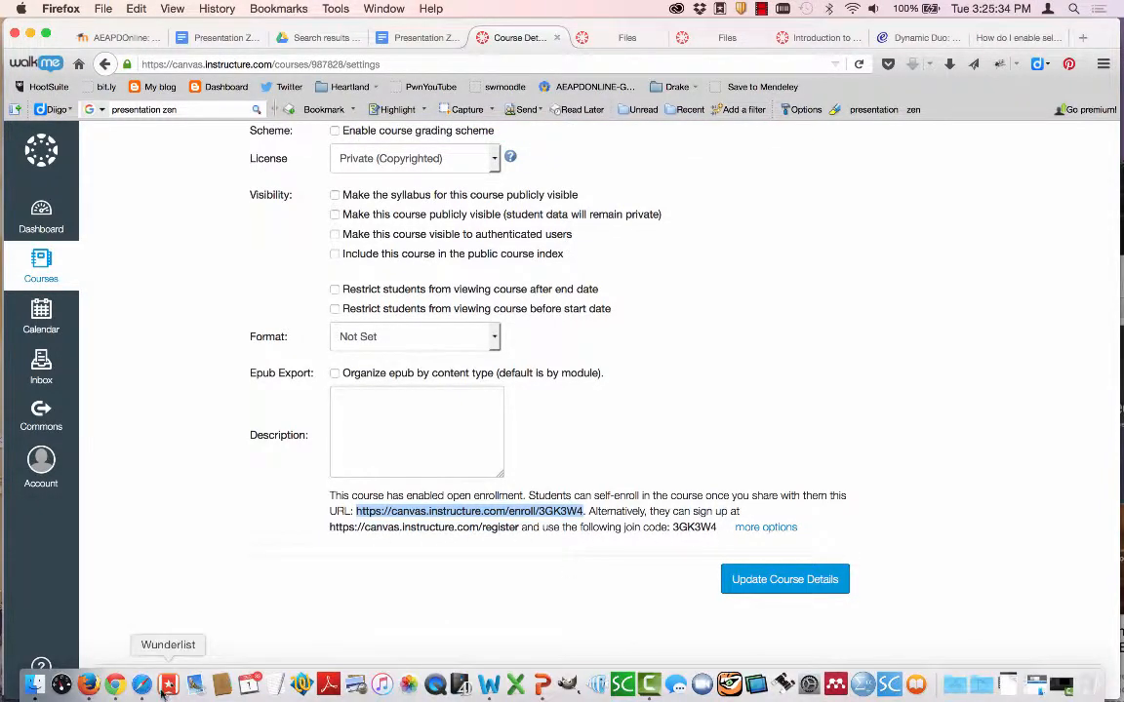
{"action": "left_click", "coordinate": [114, 685]}
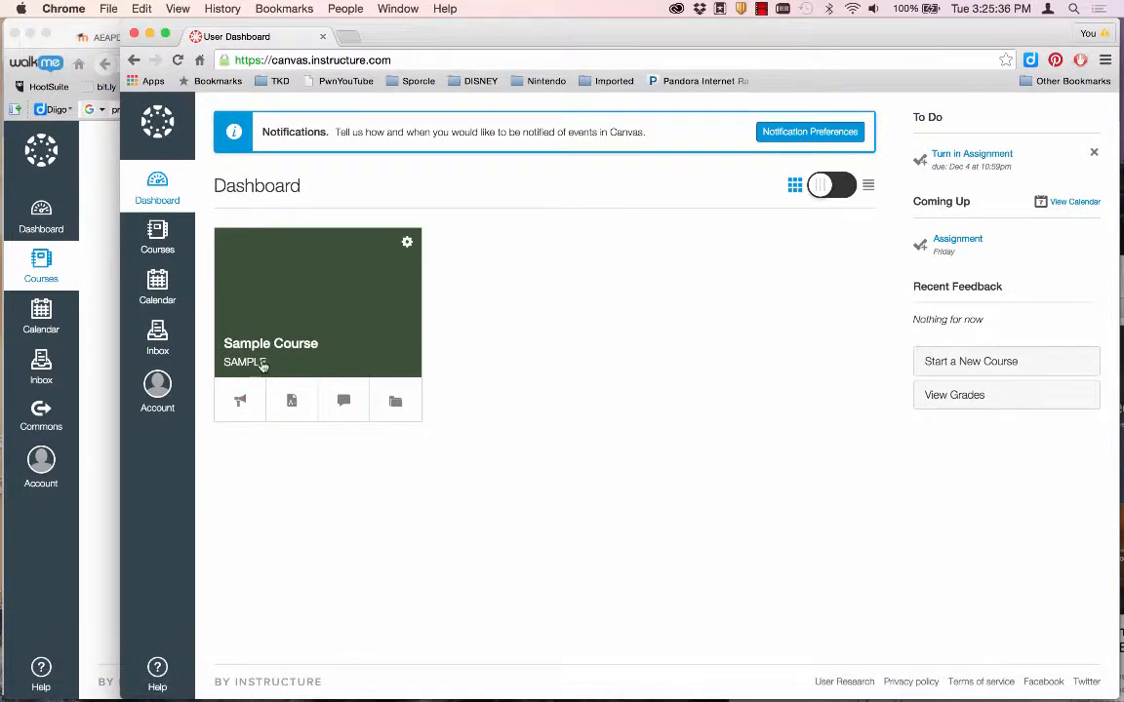
In the student's browser, load the enrollment link, enroll in Presentation Zen, and open the Welcome page.
{"action": "left_click", "coordinate": [324, 59]}
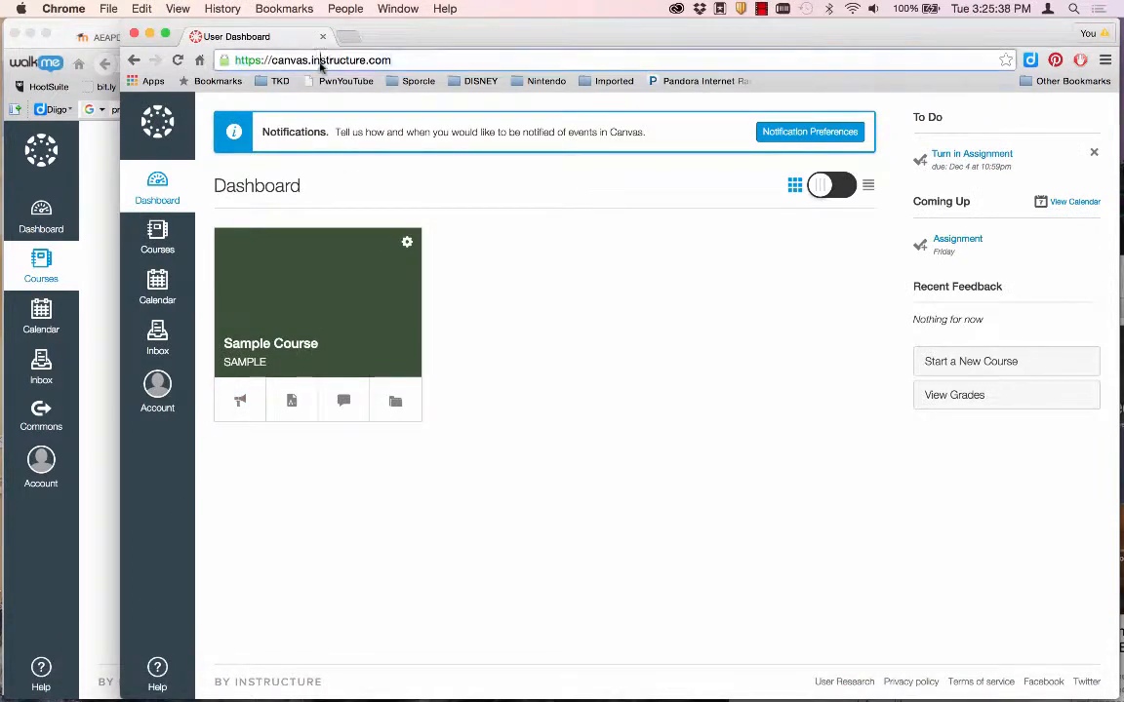
{"action": "key", "text": "Return"}
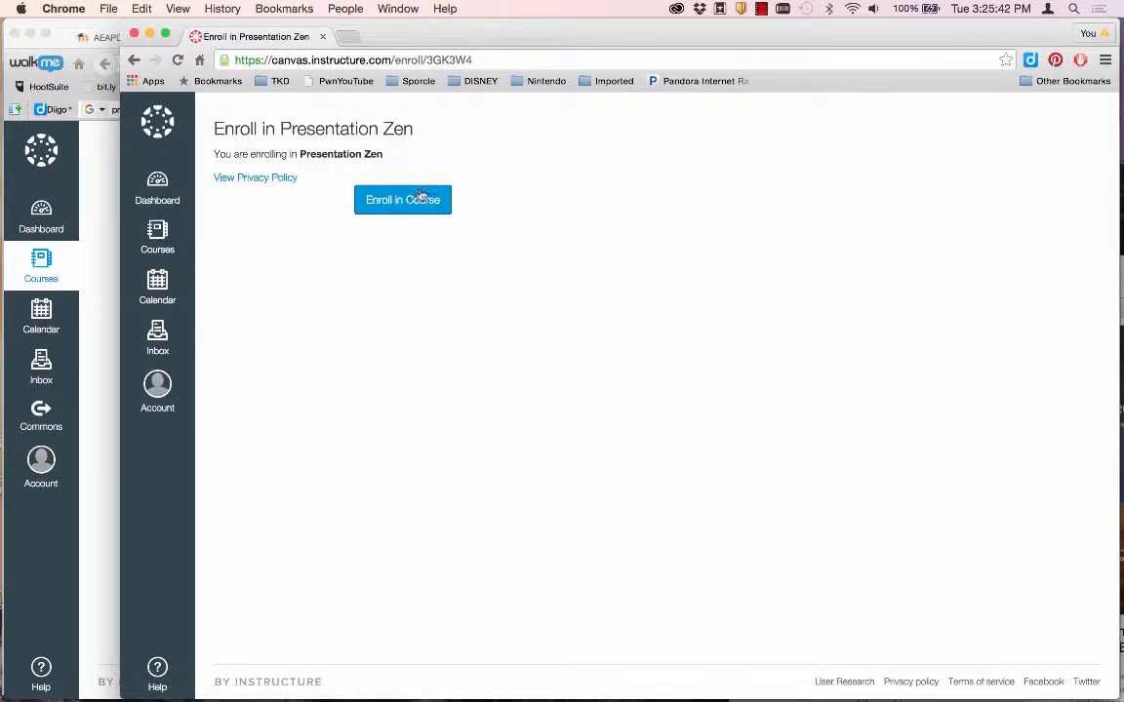
{"action": "left_click", "coordinate": [413, 198]}
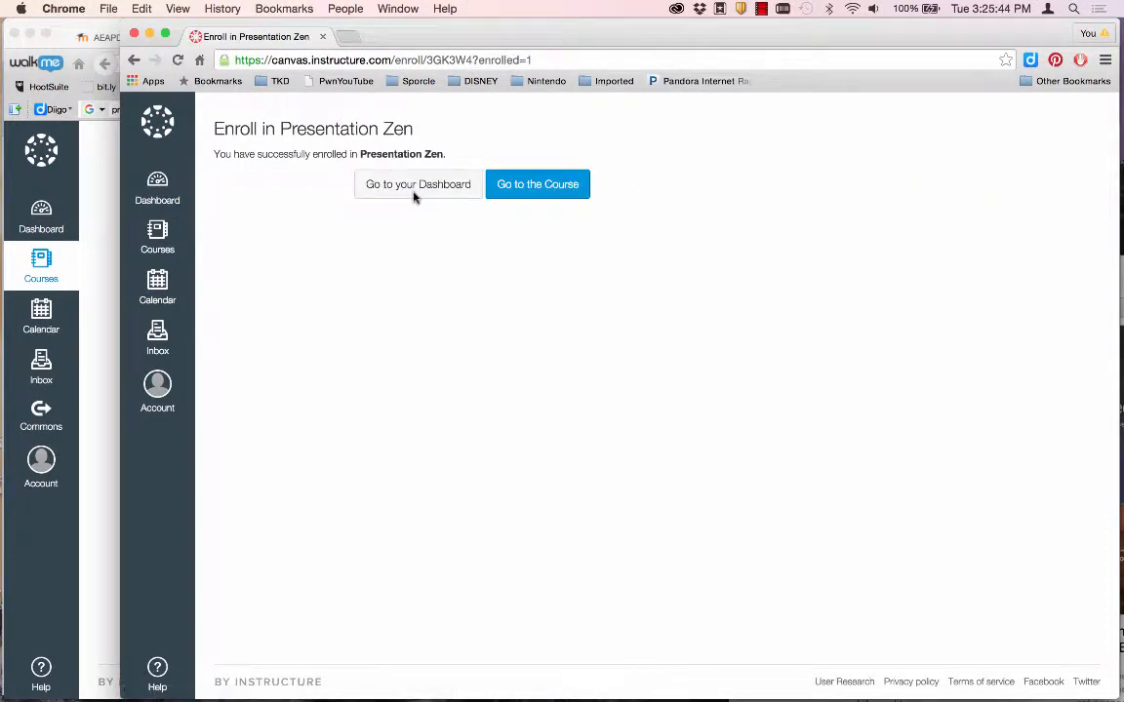
{"action": "left_click", "coordinate": [525, 186]}
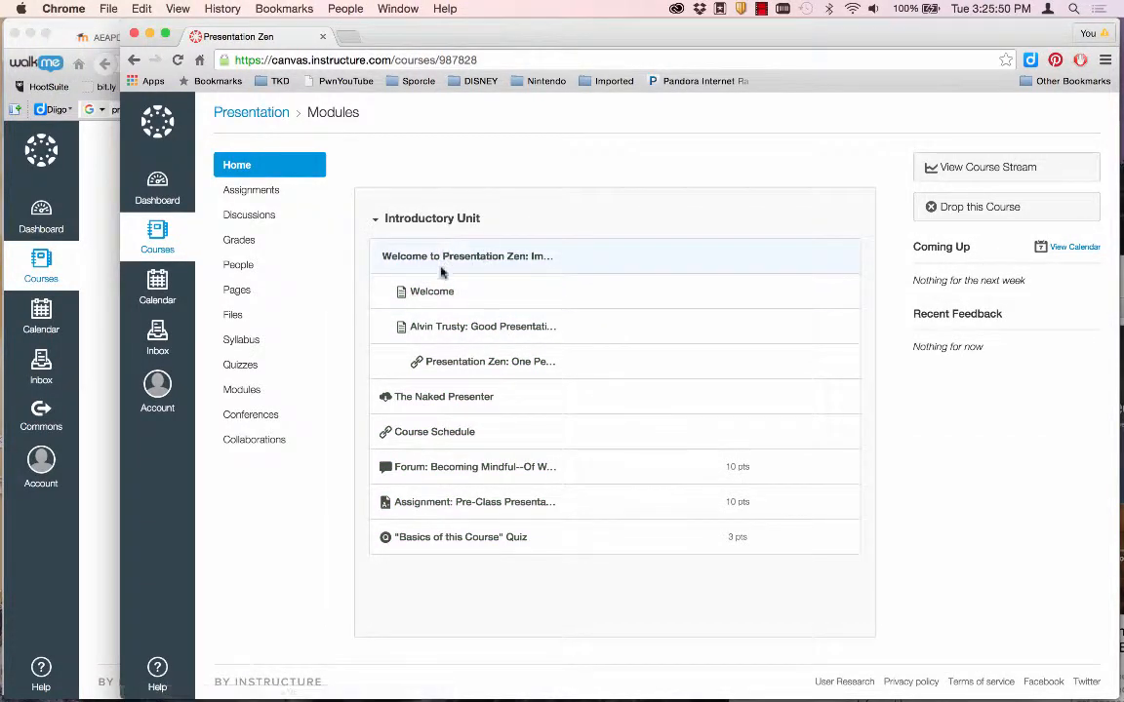
{"action": "left_click", "coordinate": [429, 292]}
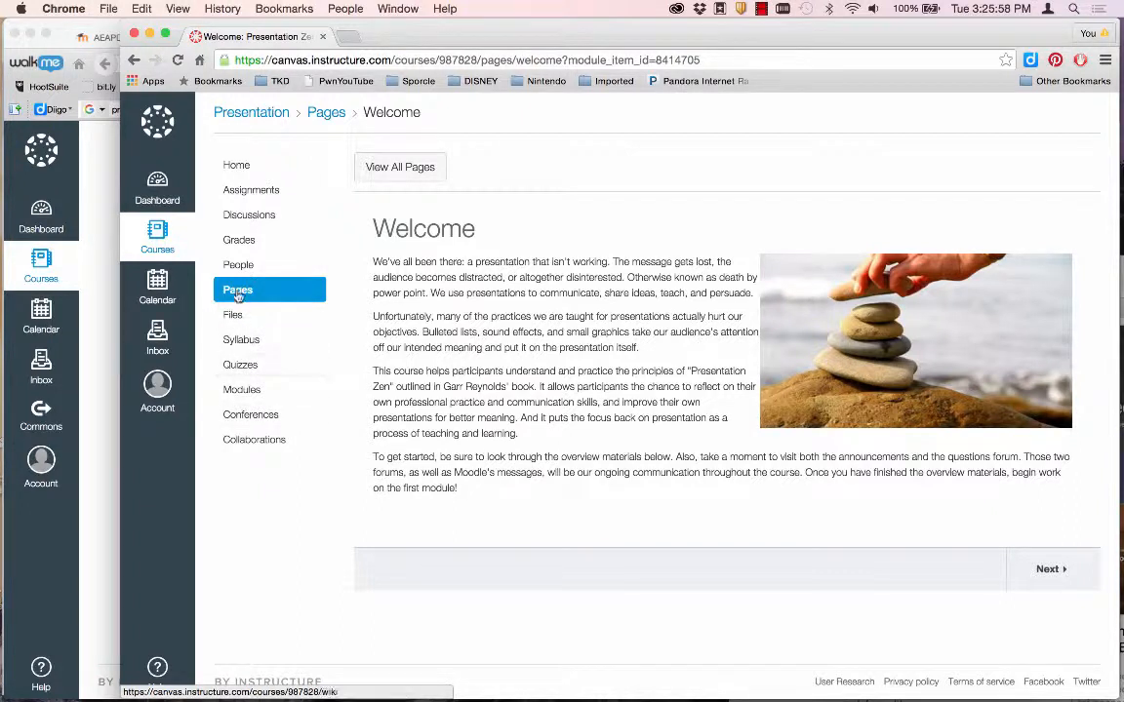
As the student, post a reply to the Becoming Mindful forum discussion.
{"action": "left_click", "coordinate": [237, 168]}
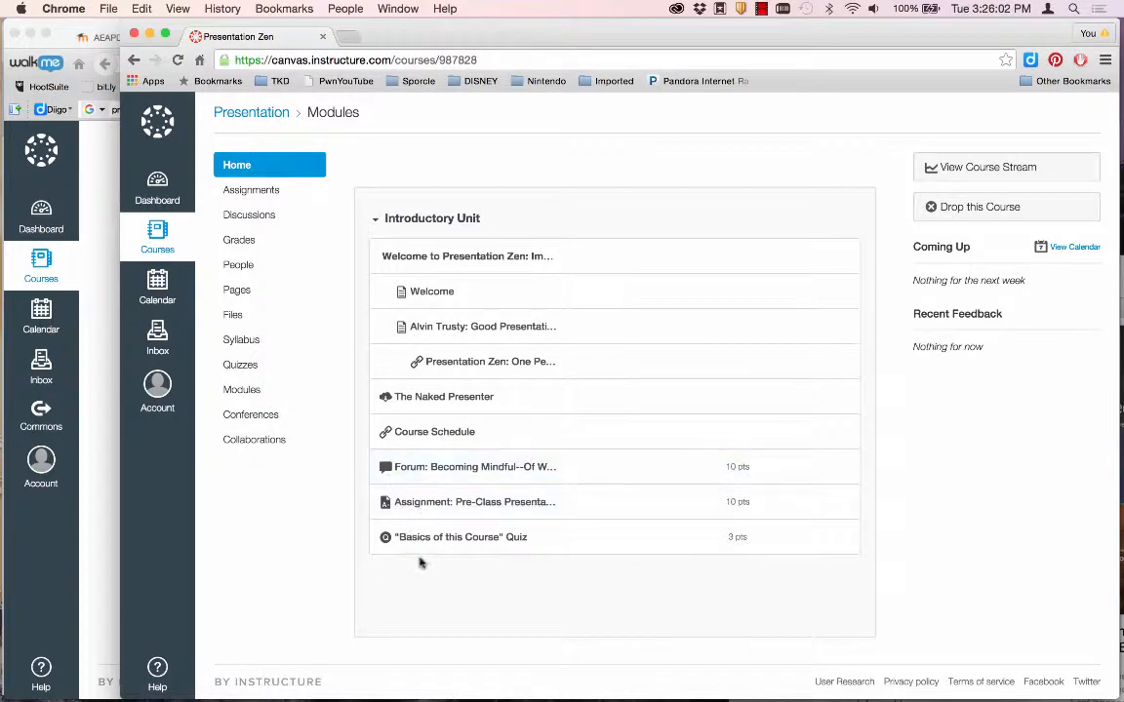
{"action": "left_click", "coordinate": [434, 469]}
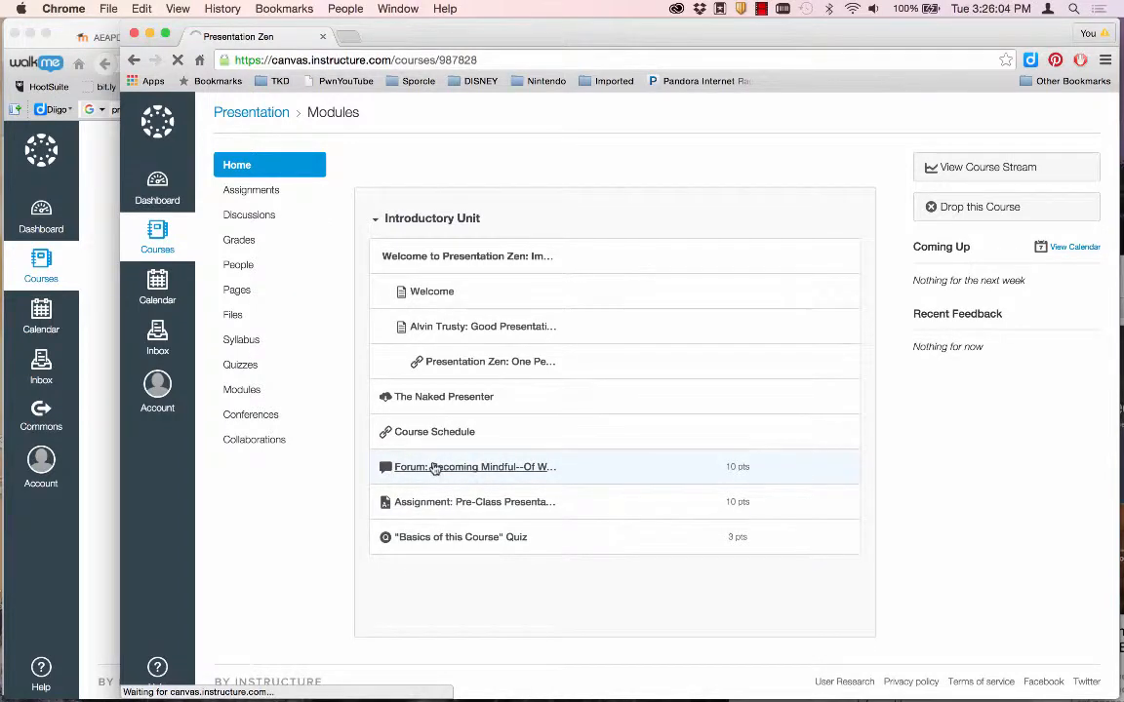
{"action": "scroll", "coordinate": [444, 520], "scroll_direction": "down", "scroll_amount": 3}
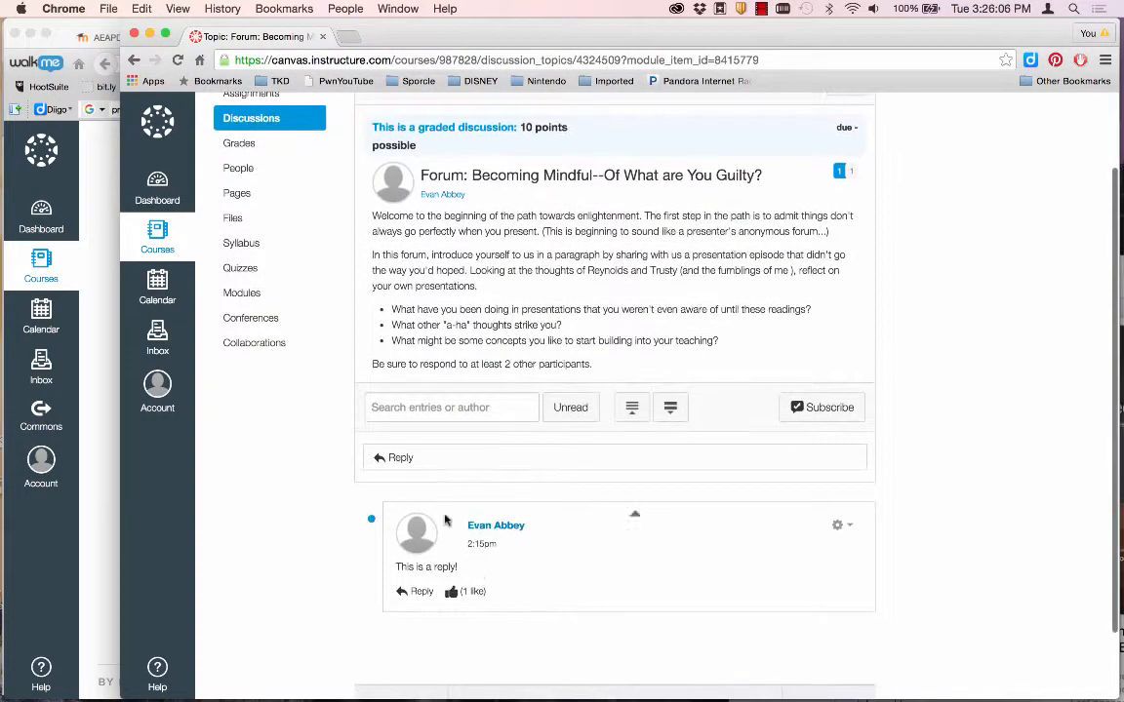
{"action": "left_click", "coordinate": [421, 458]}
{"action": "type", "text": "This is "}
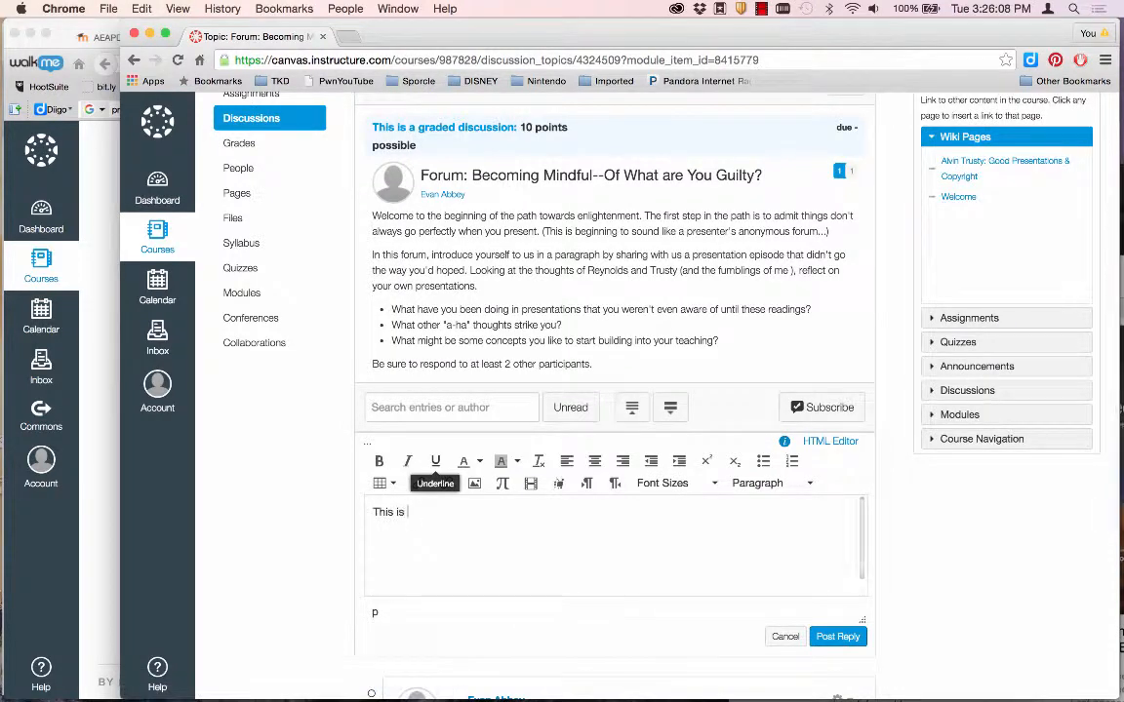
{"action": "type", "text": "my own reply"}
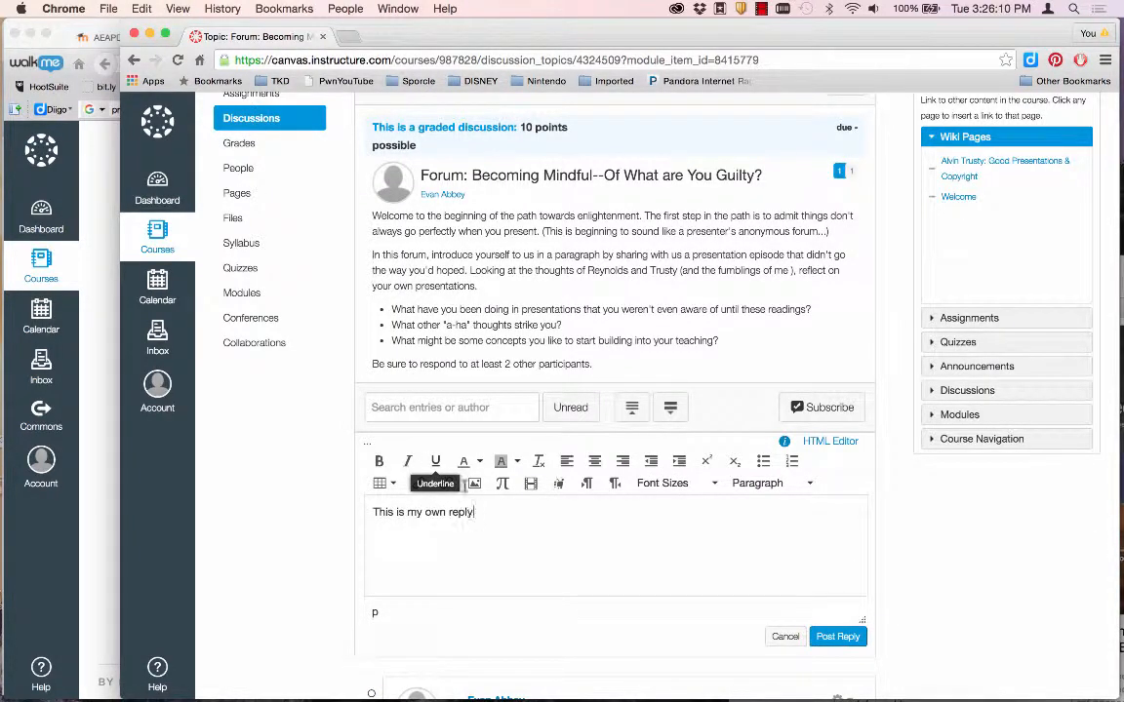
{"action": "left_click", "coordinate": [837, 636]}
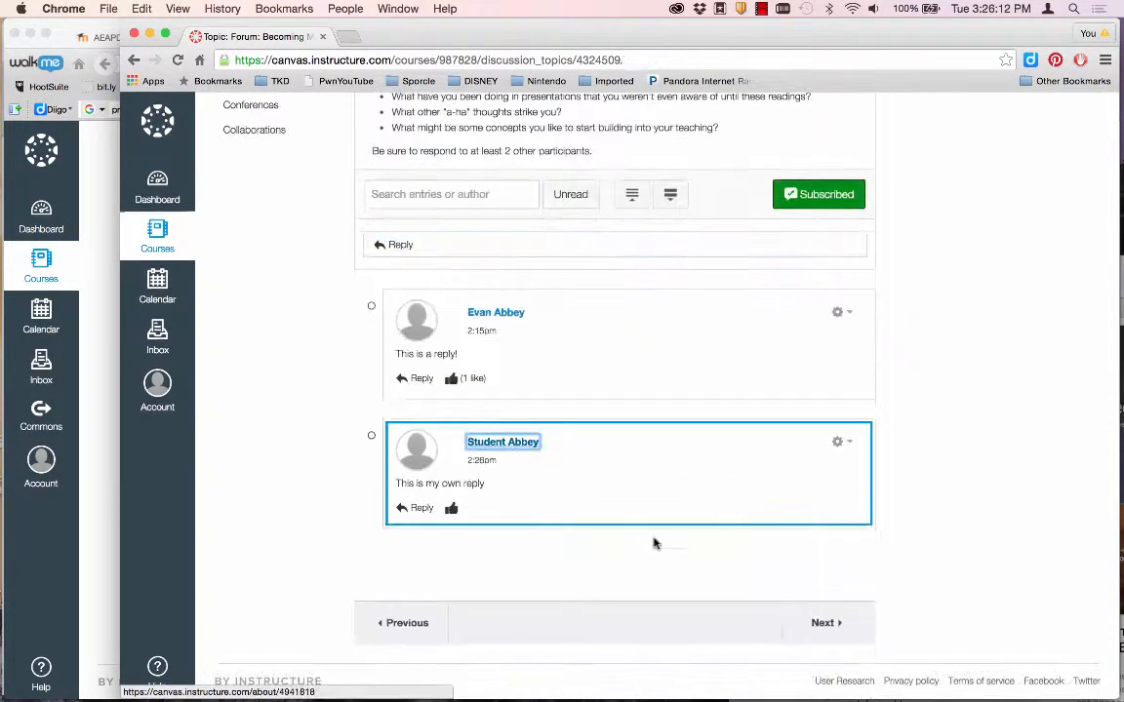
Post a 'Good reply!' nested response under the instructor's post and like it.
{"action": "left_click", "coordinate": [420, 381]}
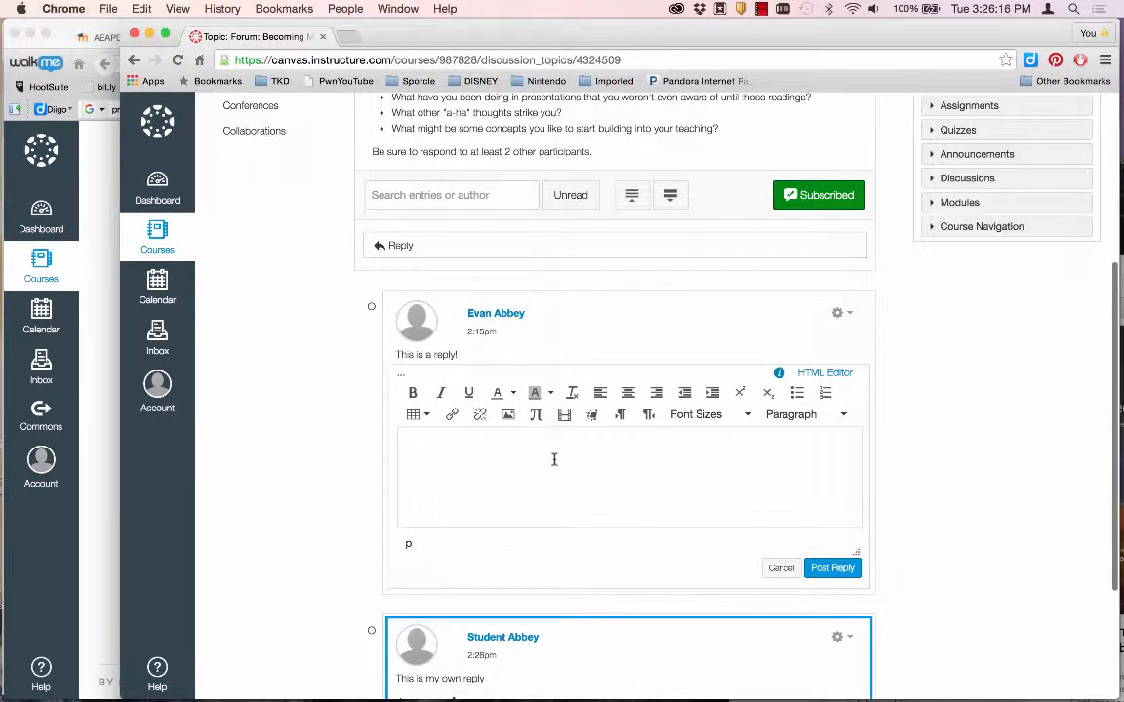
{"action": "type", "text": "Good reply!"}
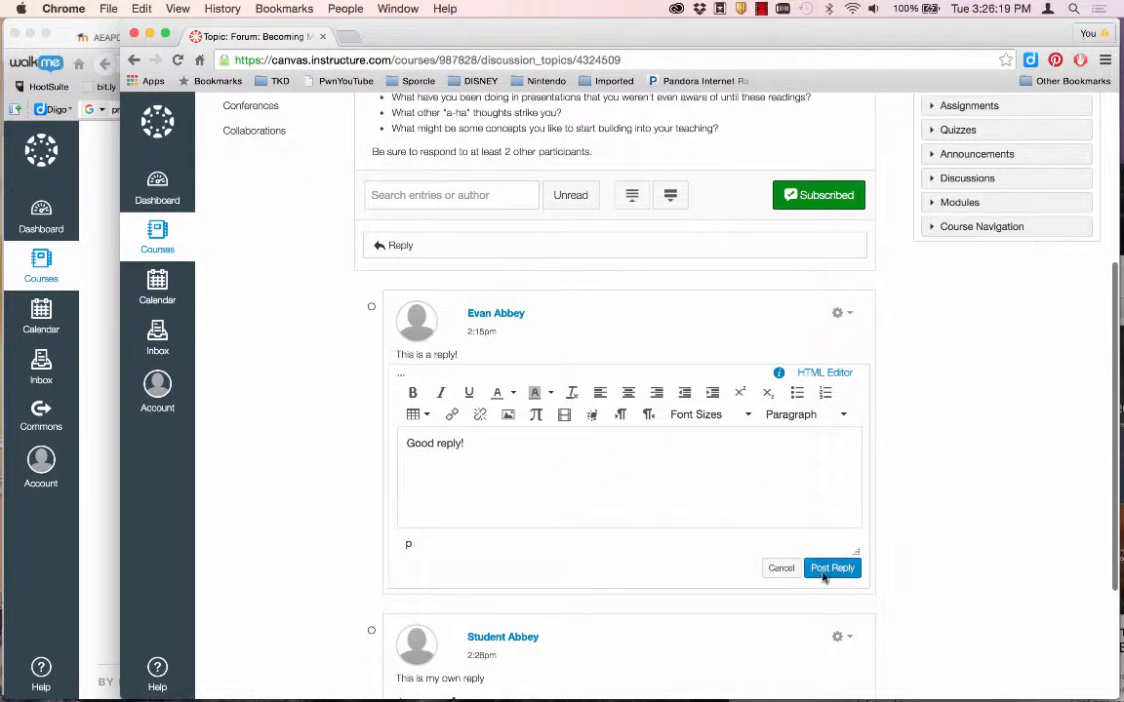
{"action": "left_click", "coordinate": [824, 574]}
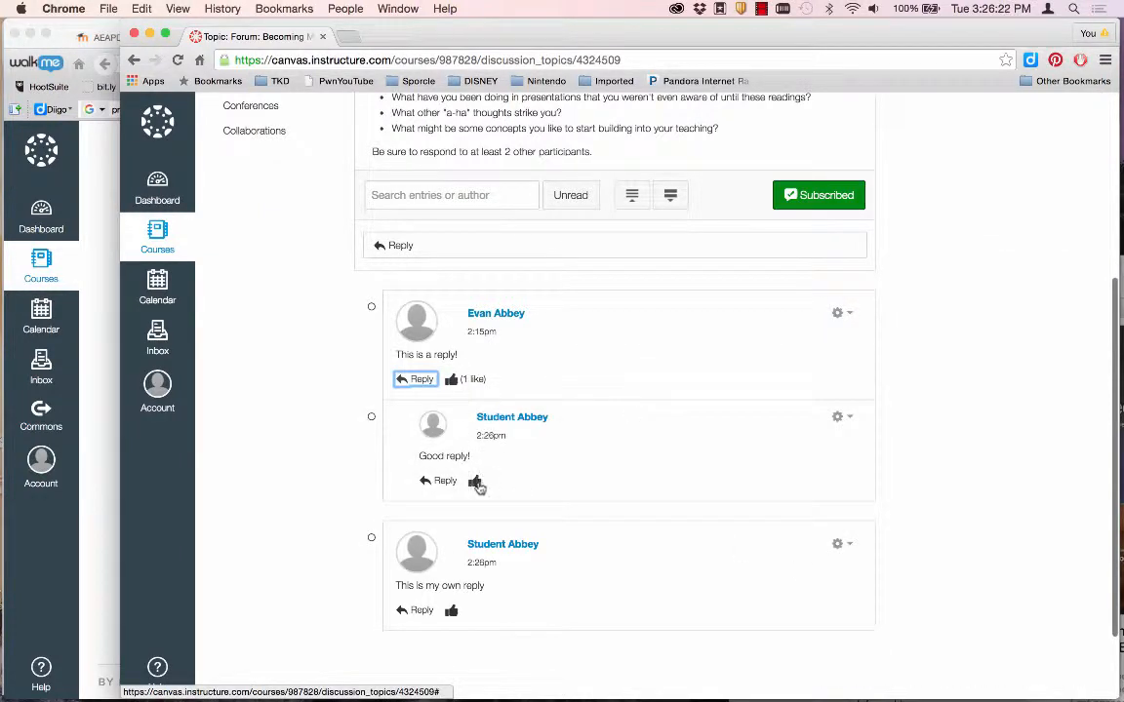
{"action": "left_click", "coordinate": [475, 482]}
{"action": "scroll", "coordinate": [347, 426], "scroll_direction": "up", "scroll_amount": 1}
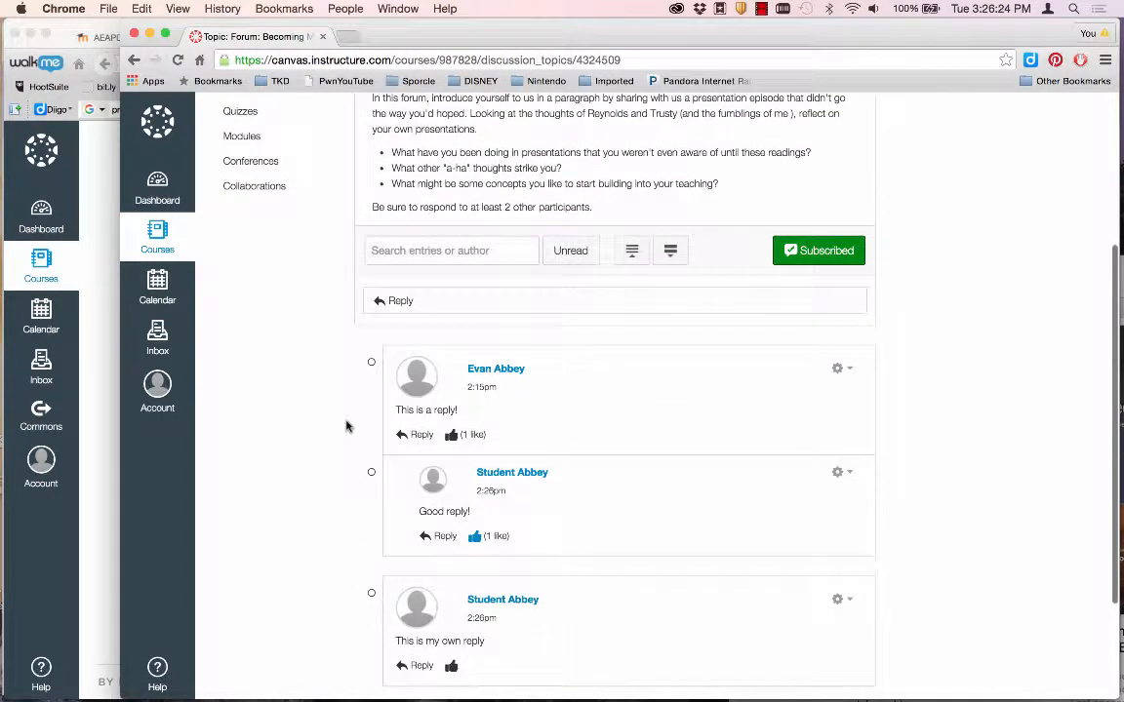
{"action": "scroll", "coordinate": [347, 427], "scroll_direction": "up", "scroll_amount": 2}
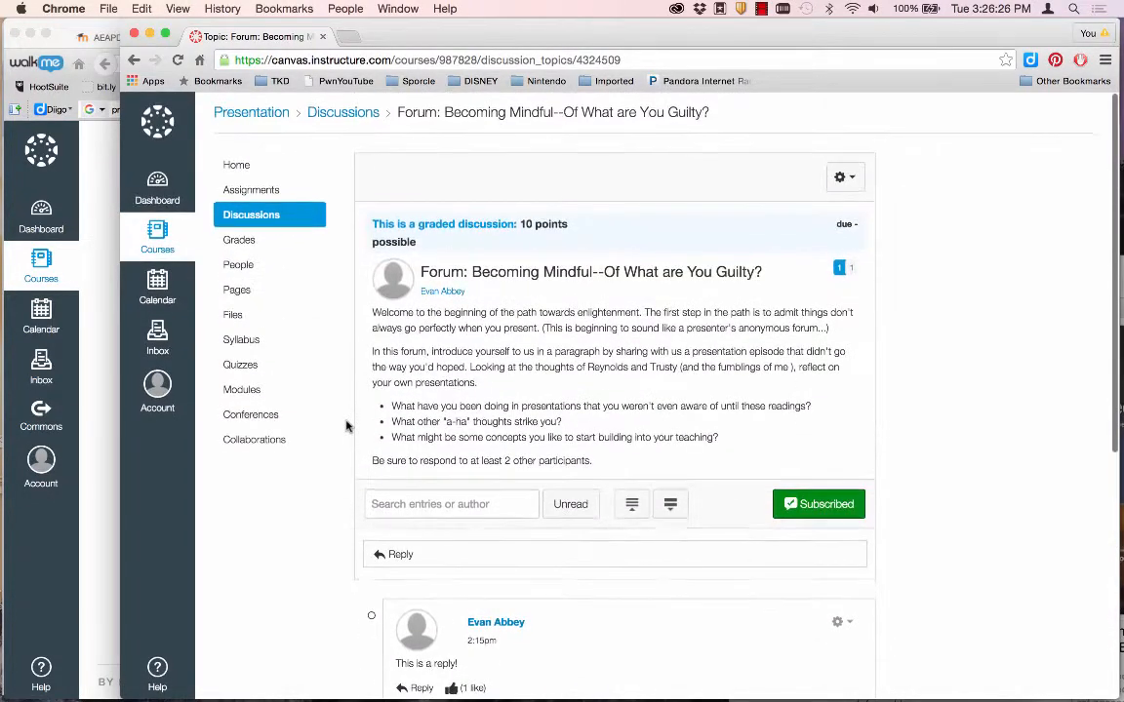
{"action": "left_click", "coordinate": [238, 165]}
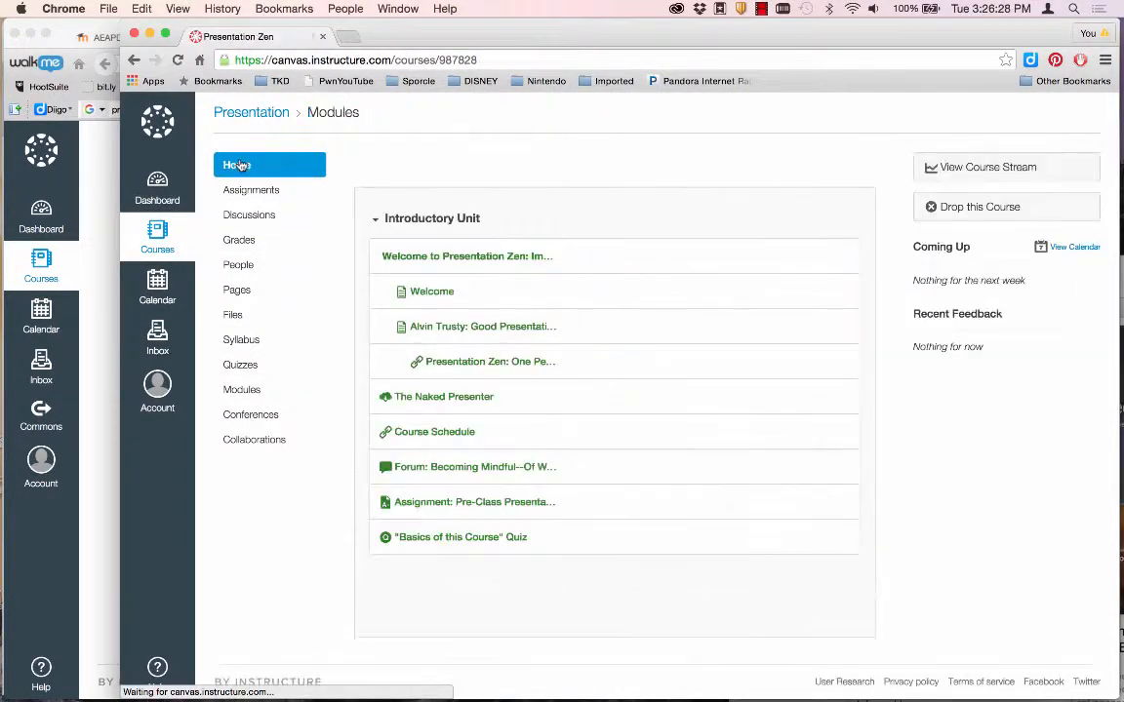
{"action": "left_click", "coordinate": [453, 504]}
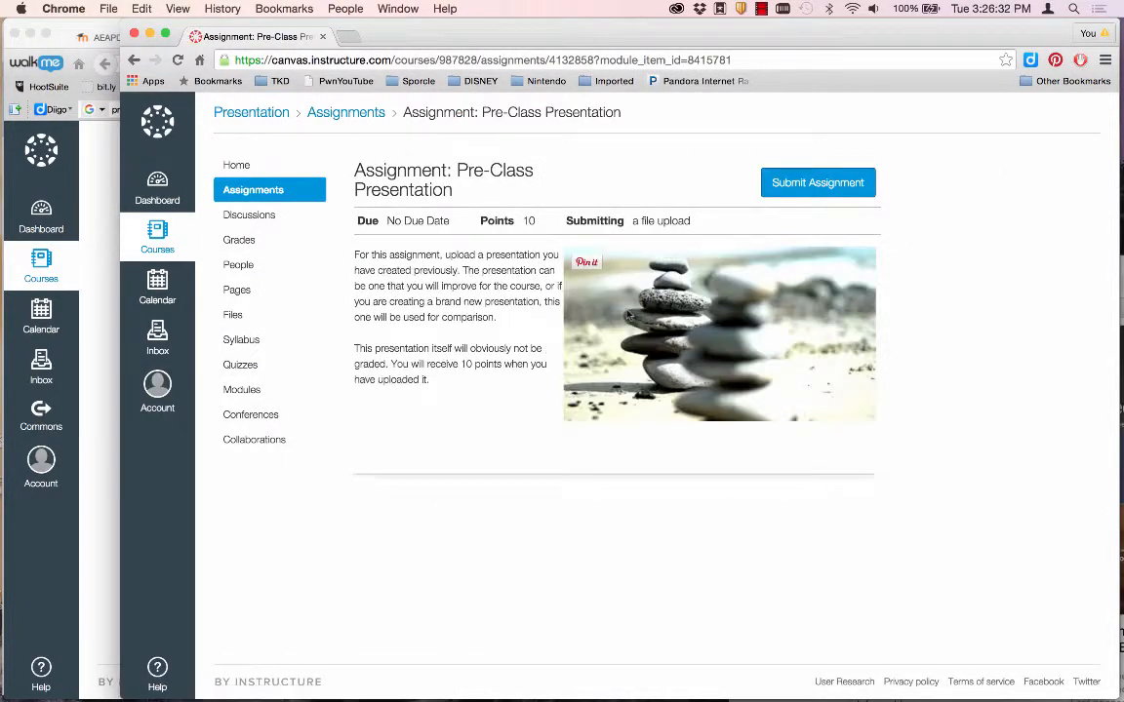
Submit document.pdf from Downloads for the Pre-Class Presentation assignment.
{"action": "left_click", "coordinate": [803, 182]}
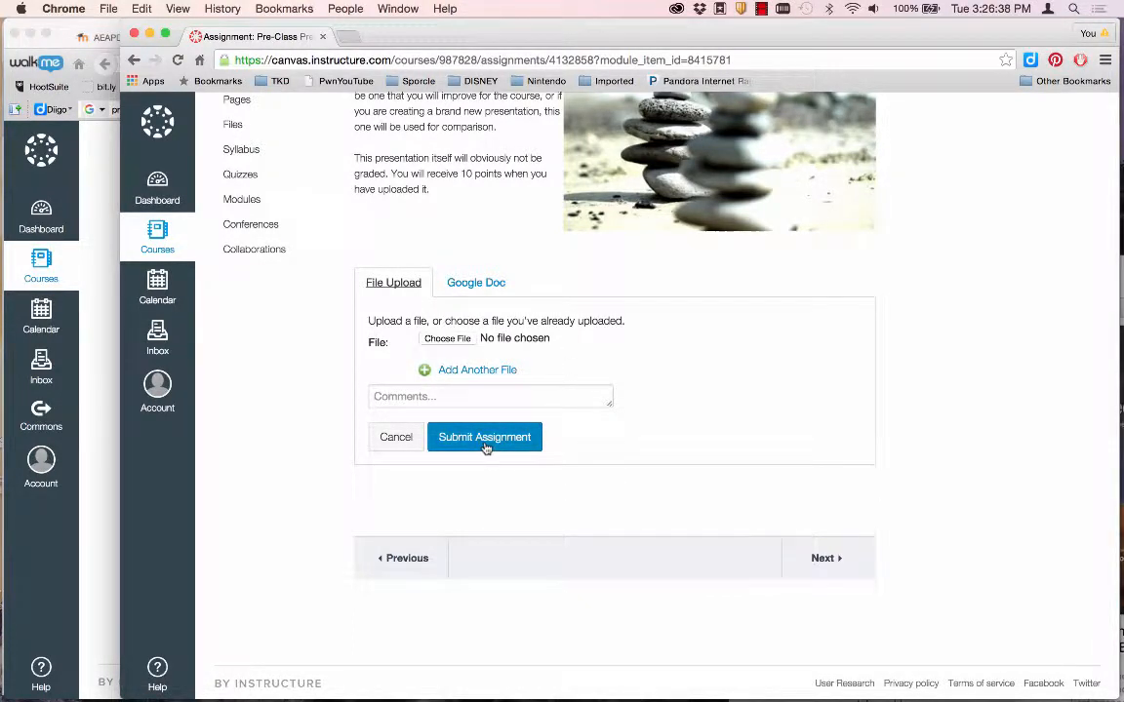
{"action": "left_click", "coordinate": [445, 338]}
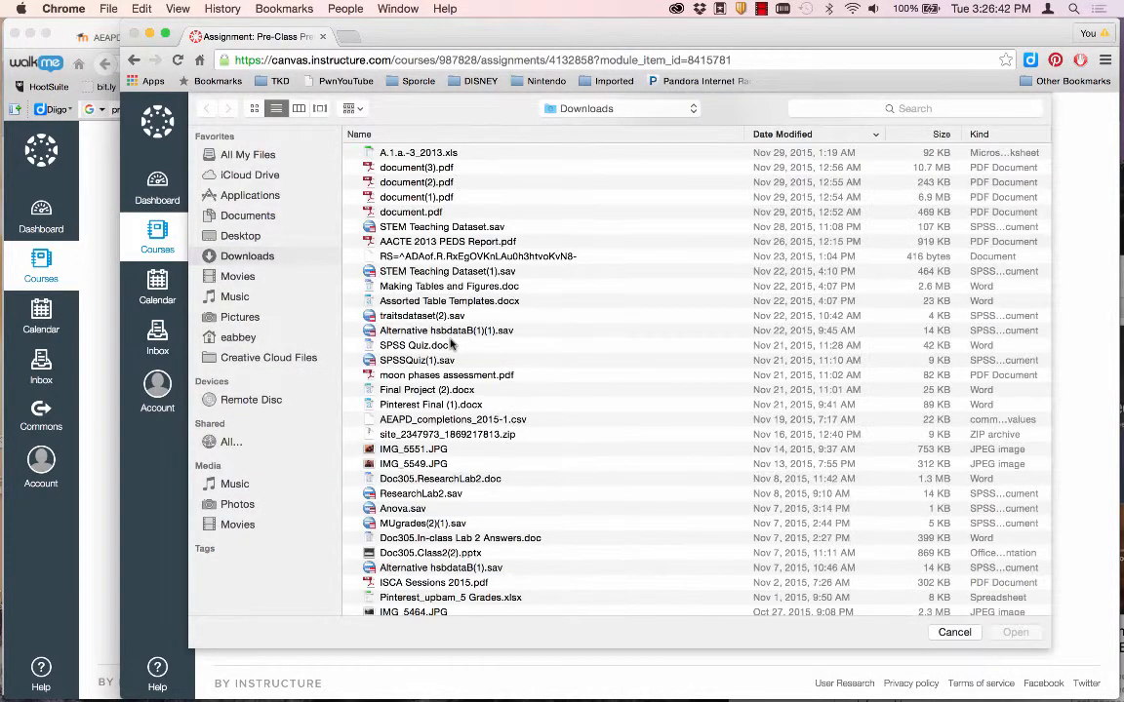
{"action": "left_click", "coordinate": [417, 153]}
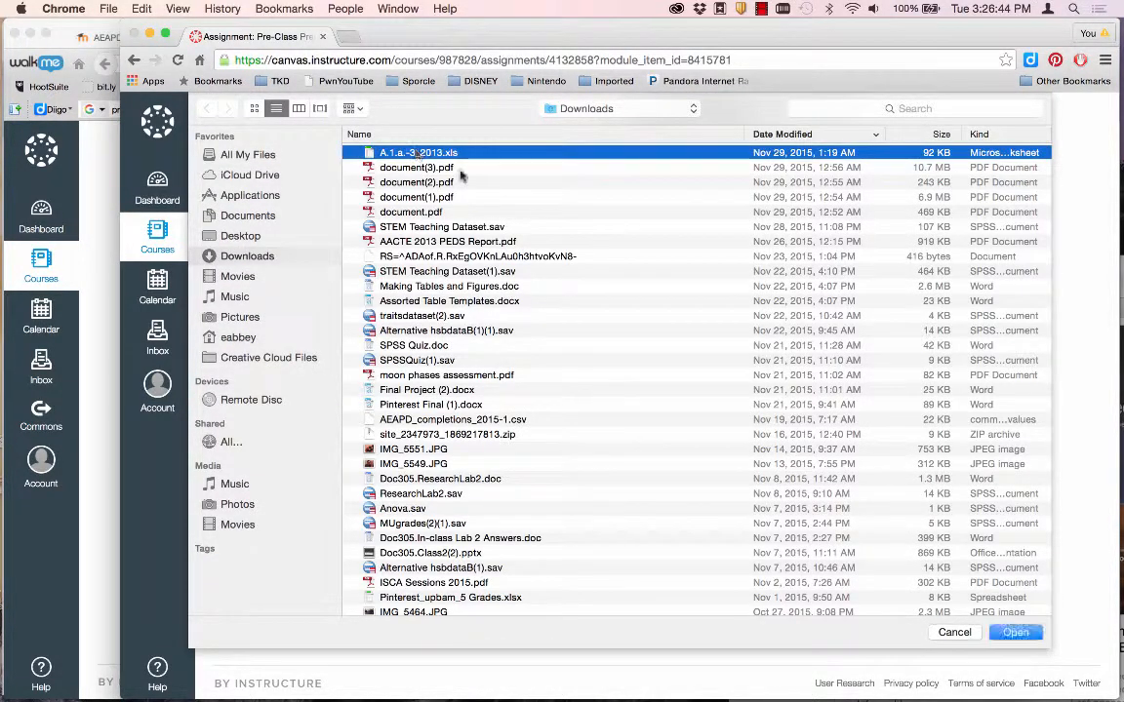
{"action": "left_click", "coordinate": [400, 212]}
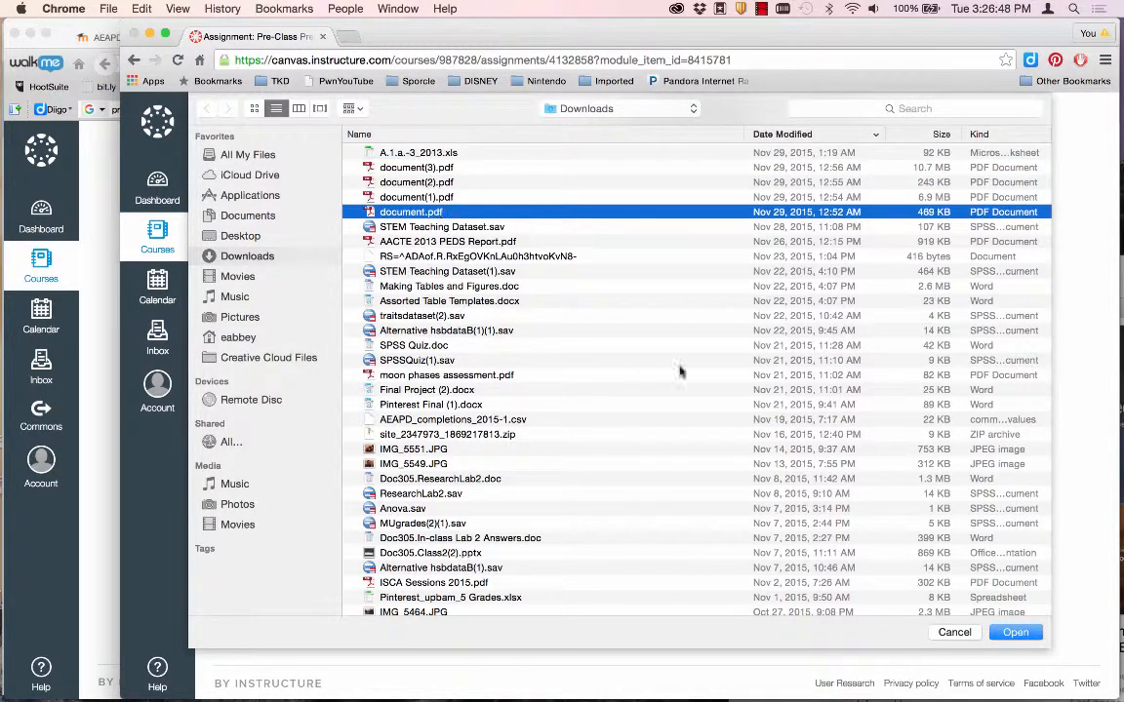
{"action": "left_click", "coordinate": [1005, 630]}
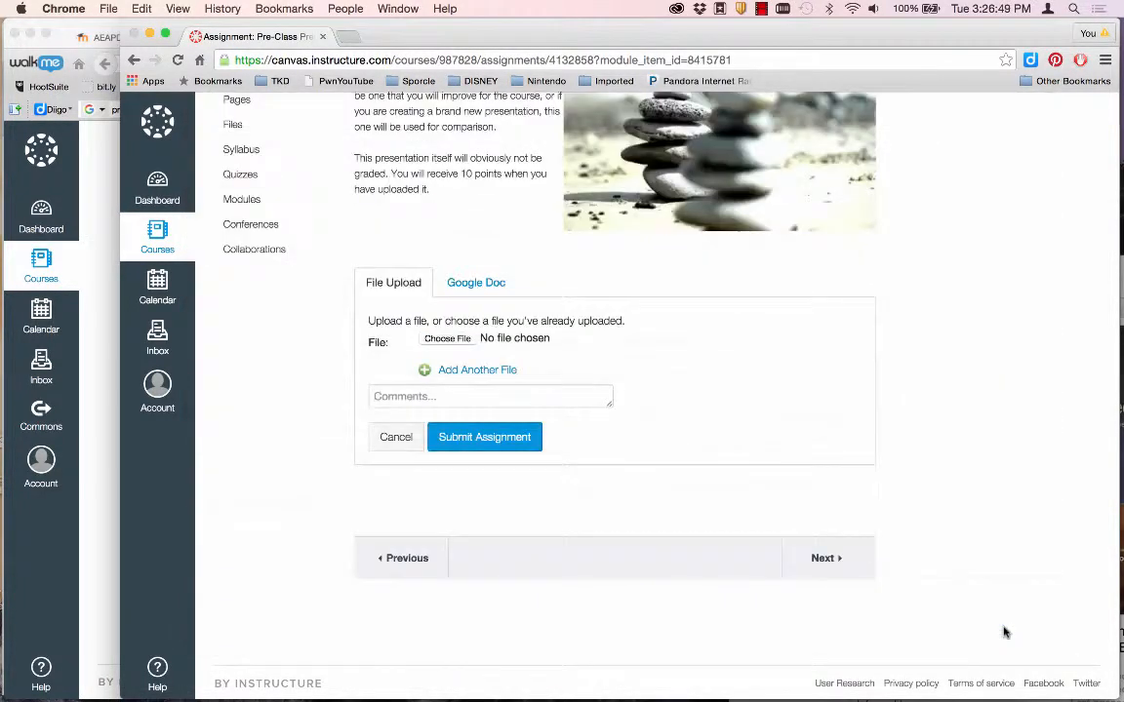
{"action": "left_click", "coordinate": [485, 437]}
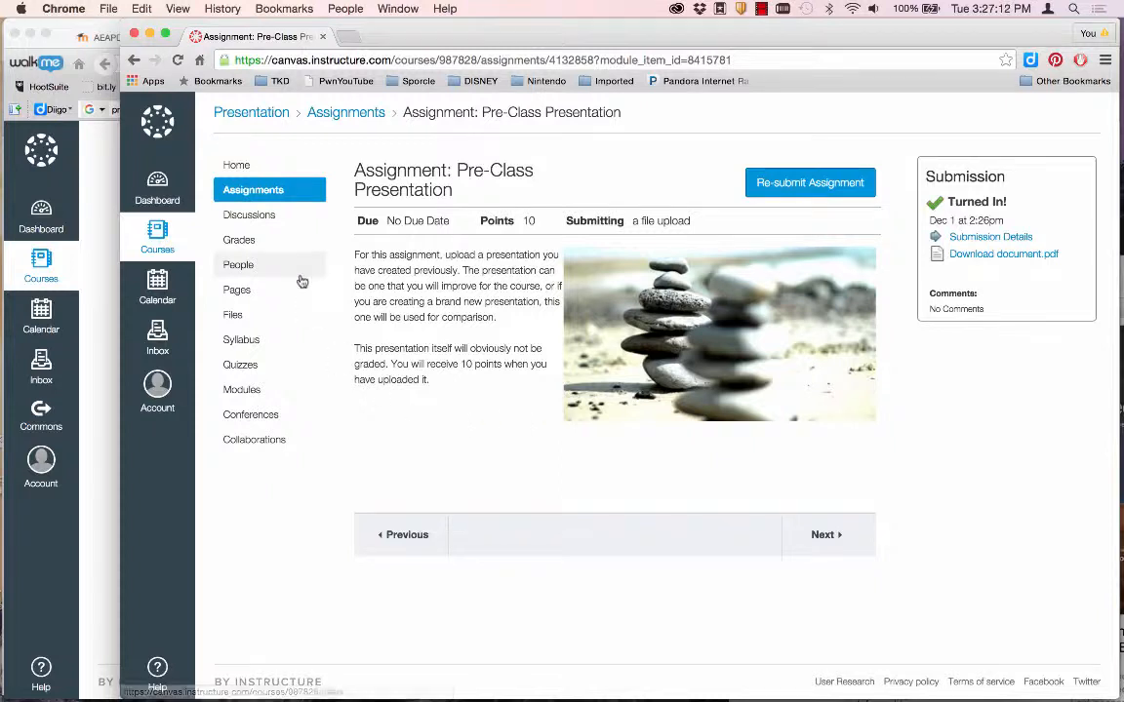
{"action": "left_click", "coordinate": [234, 166]}
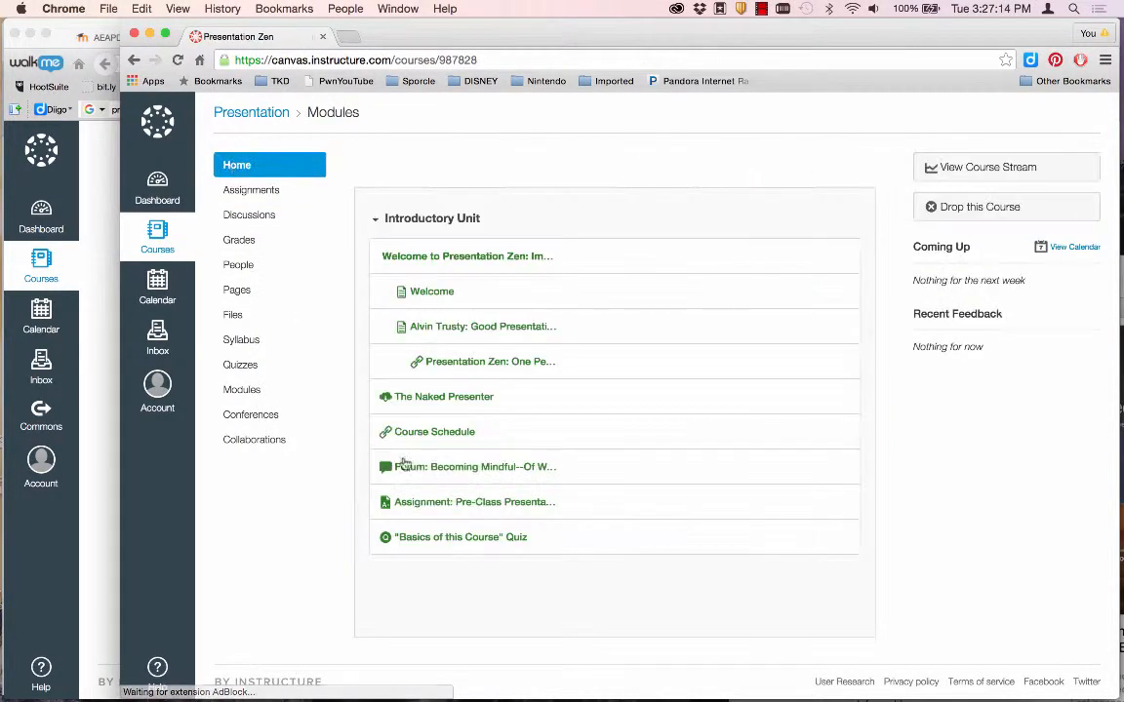
Take the quiz: solid-box statement for Q1, statements 1 and 4 for Q2, True for Q3, then submit.
{"action": "left_click", "coordinate": [454, 544]}
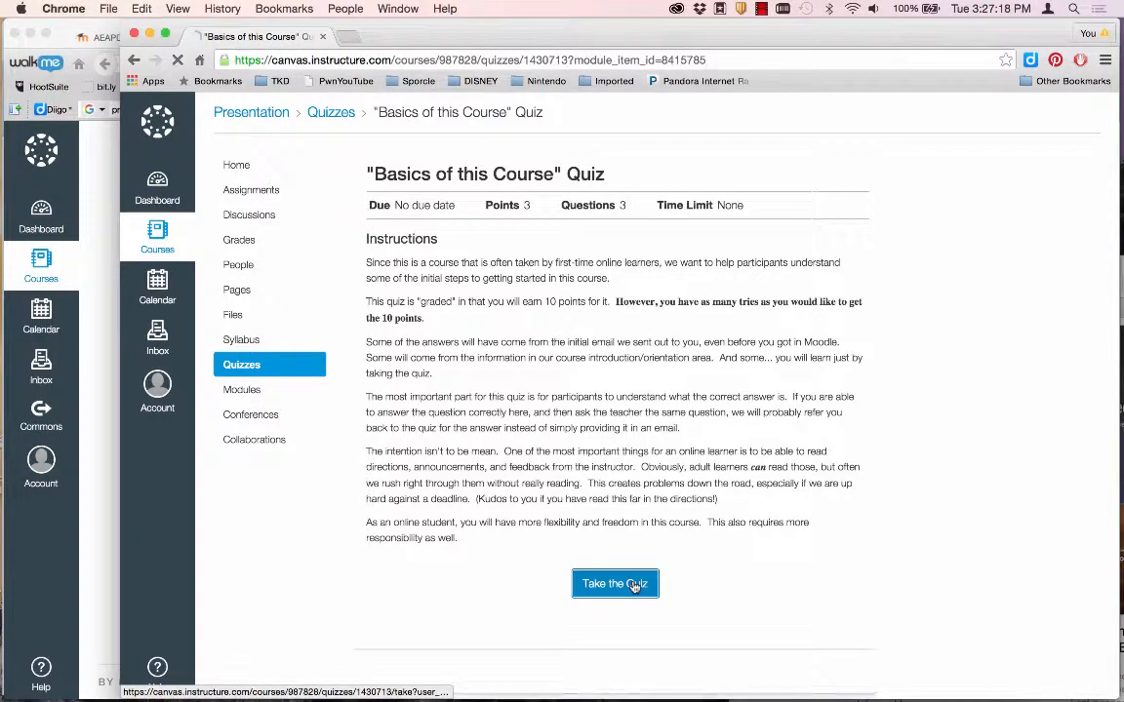
{"action": "left_click", "coordinate": [635, 585]}
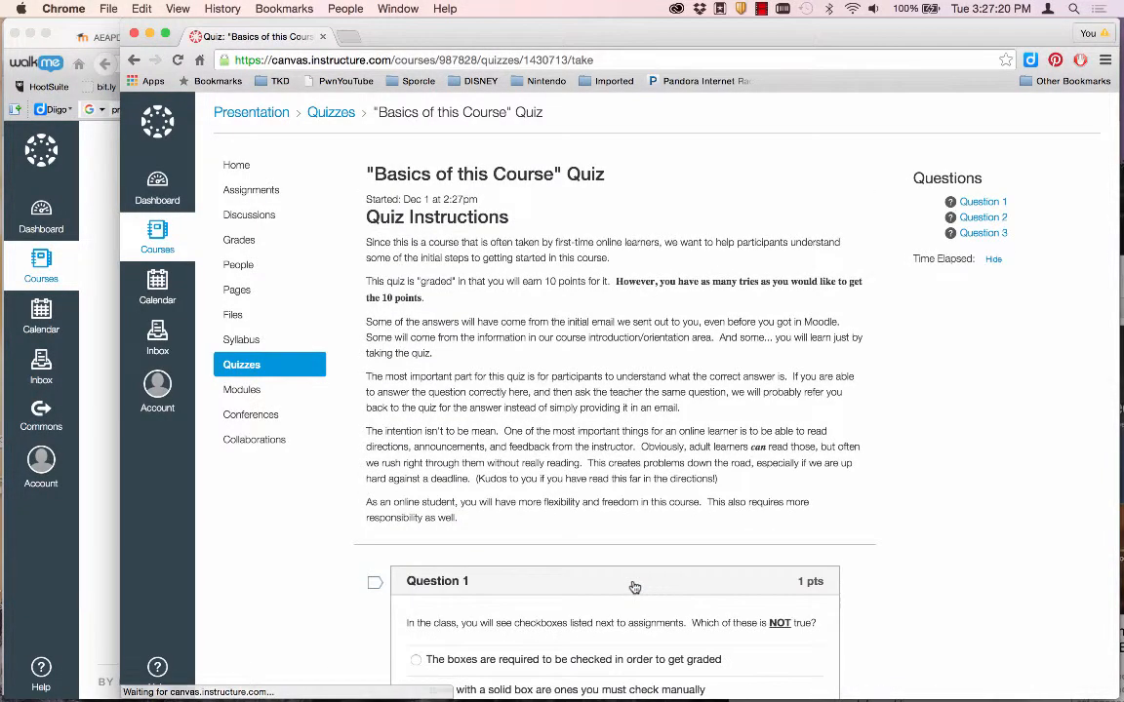
{"action": "scroll", "coordinate": [624, 576], "scroll_direction": "down", "scroll_amount": 5}
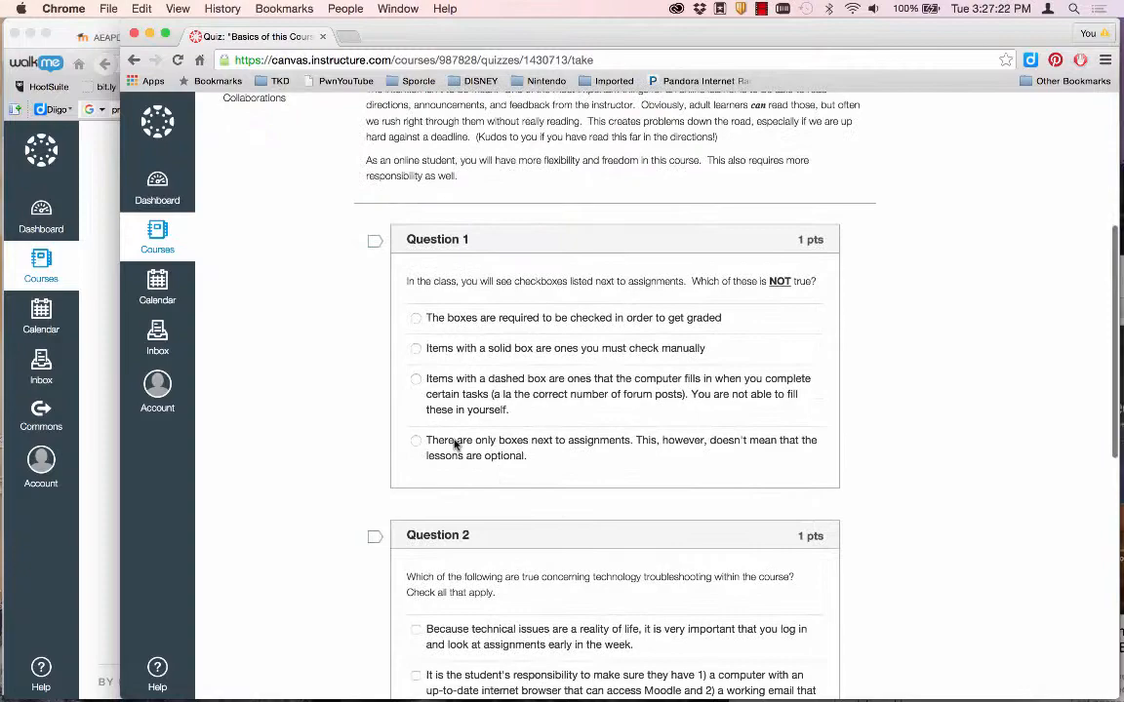
{"action": "left_click", "coordinate": [415, 348]}
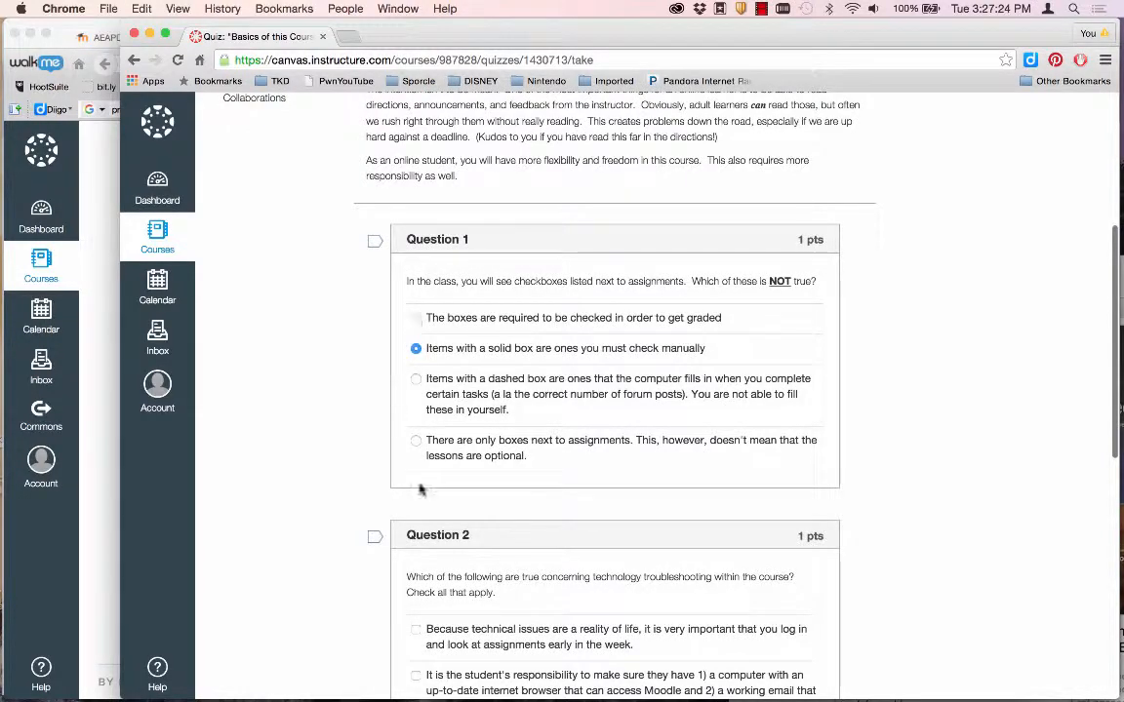
{"action": "scroll", "coordinate": [419, 488], "scroll_direction": "down", "scroll_amount": 6}
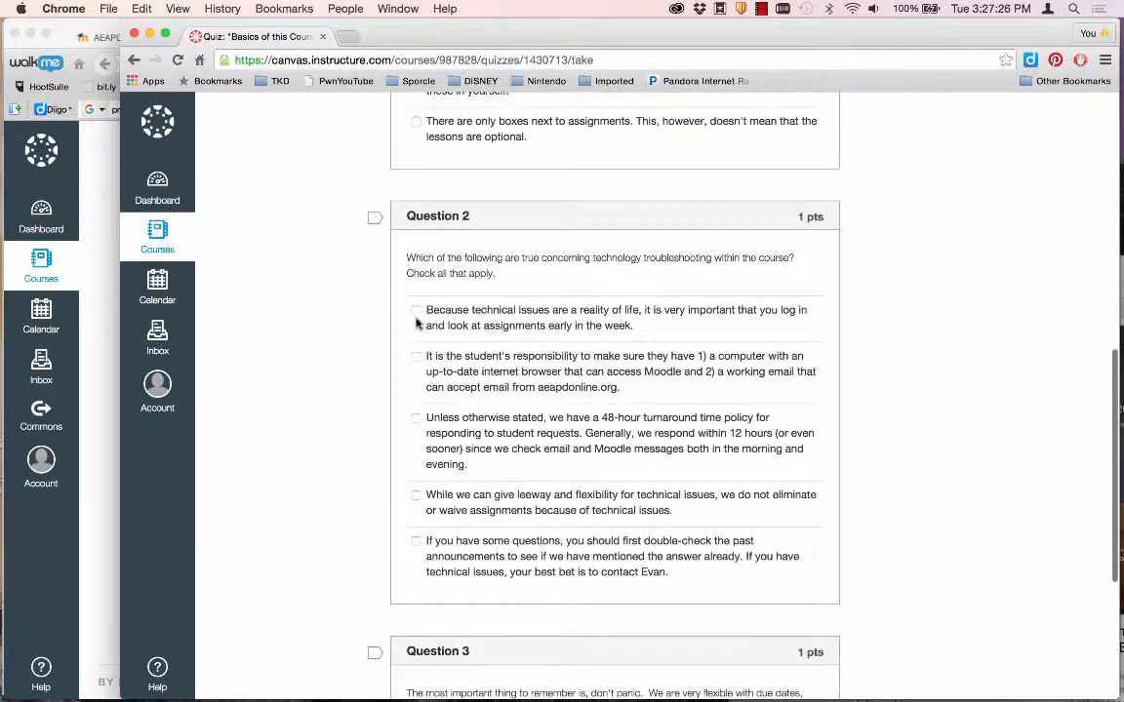
{"action": "left_click", "coordinate": [416, 314]}
{"action": "left_click", "coordinate": [415, 498]}
{"action": "scroll", "coordinate": [420, 488], "scroll_direction": "down", "scroll_amount": 6}
{"action": "left_click", "coordinate": [417, 477]}
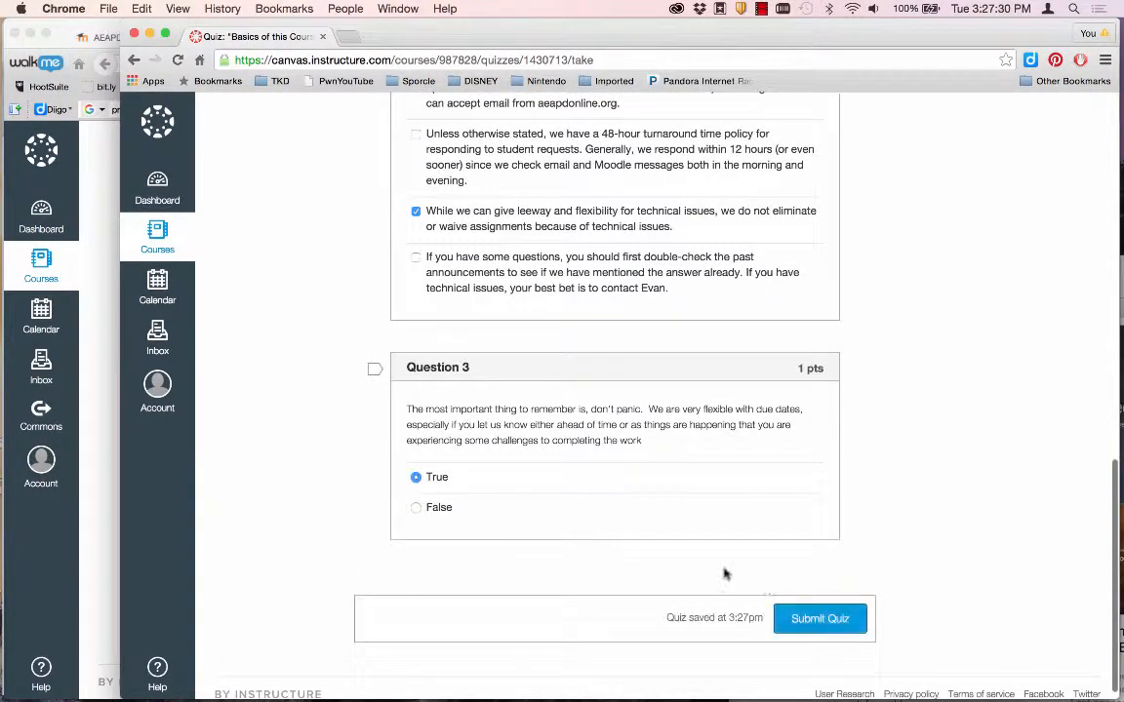
{"action": "left_click", "coordinate": [797, 619]}
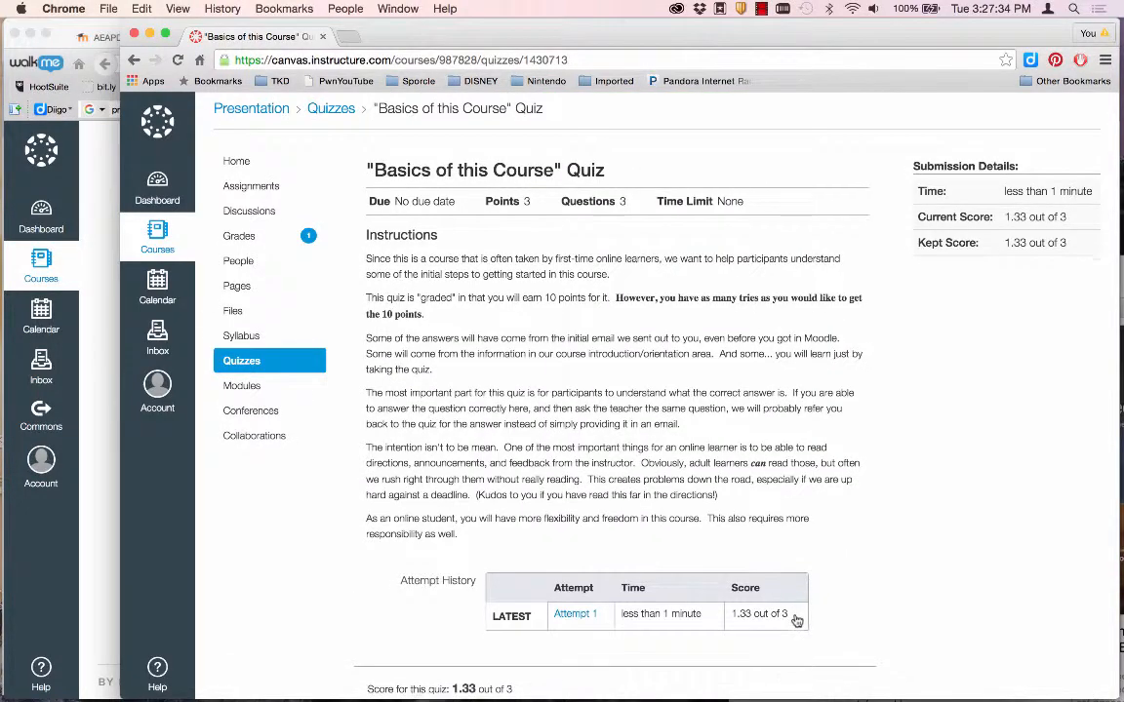
Scroll through the quiz results showing the 1.33 out of 3 score.
{"action": "scroll", "coordinate": [797, 620], "scroll_direction": "down", "scroll_amount": 10}
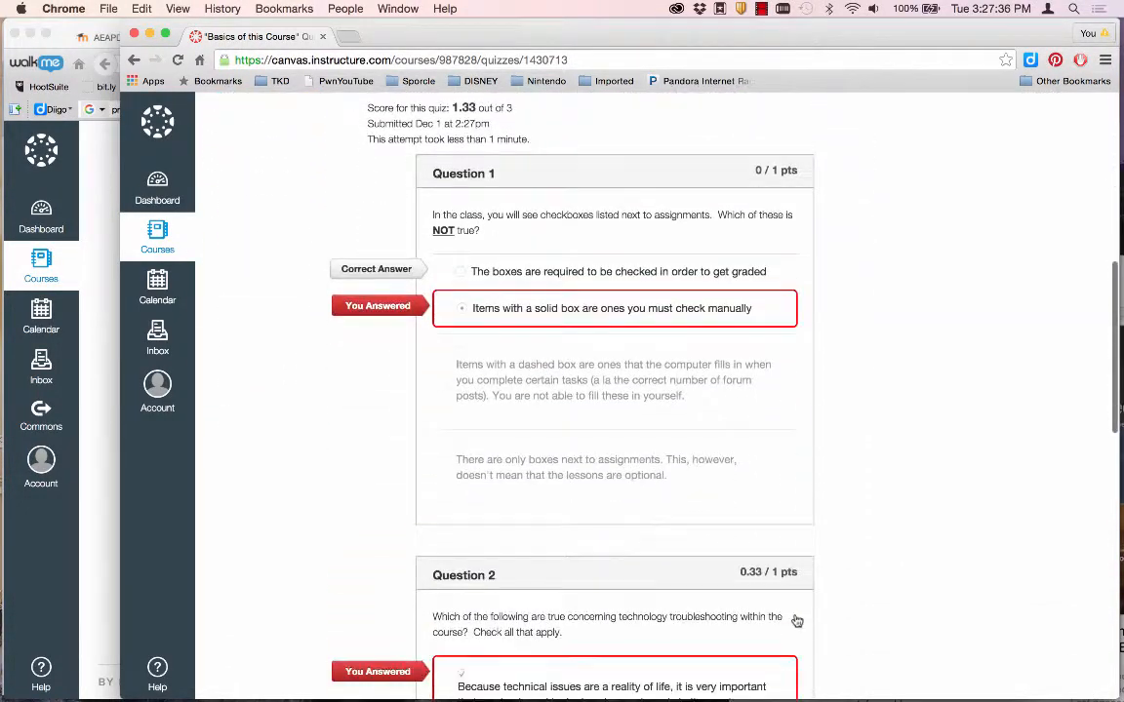
{"action": "scroll", "coordinate": [797, 620], "scroll_direction": "down", "scroll_amount": 7}
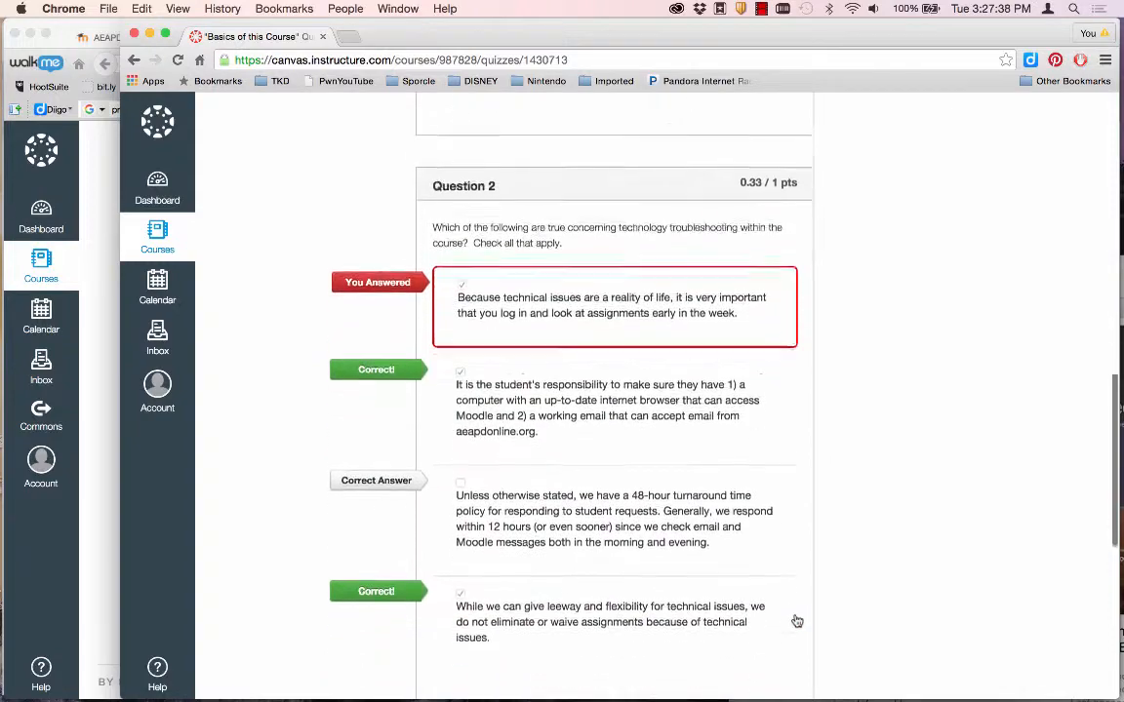
{"action": "scroll", "coordinate": [797, 621], "scroll_direction": "down", "scroll_amount": 8}
{"action": "scroll", "coordinate": [797, 621], "scroll_direction": "up", "scroll_amount": 5}
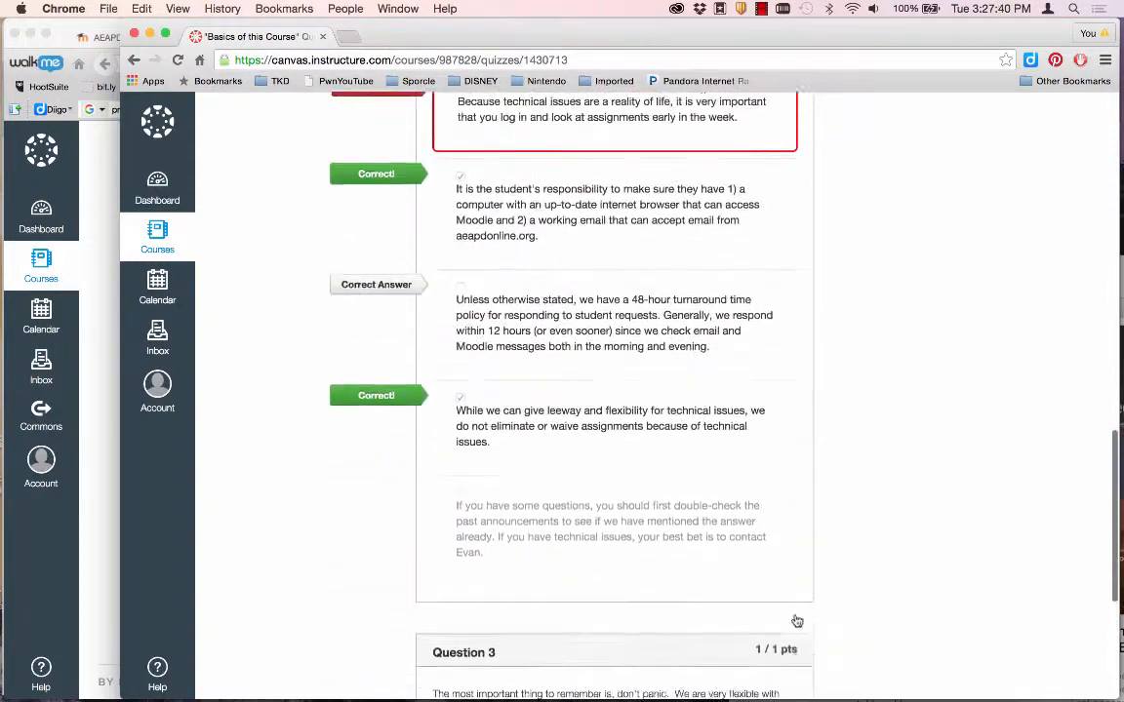
{"action": "scroll", "coordinate": [797, 621], "scroll_direction": "up", "scroll_amount": 12}
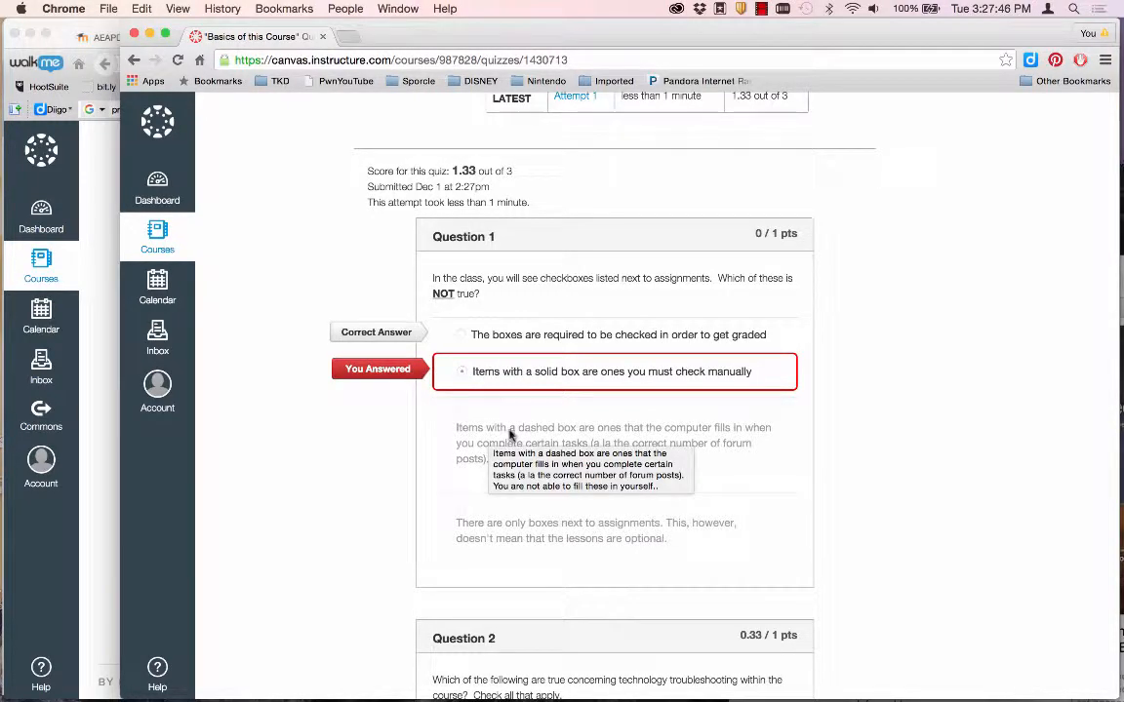
{"action": "scroll", "coordinate": [531, 499], "scroll_direction": "up", "scroll_amount": 10}
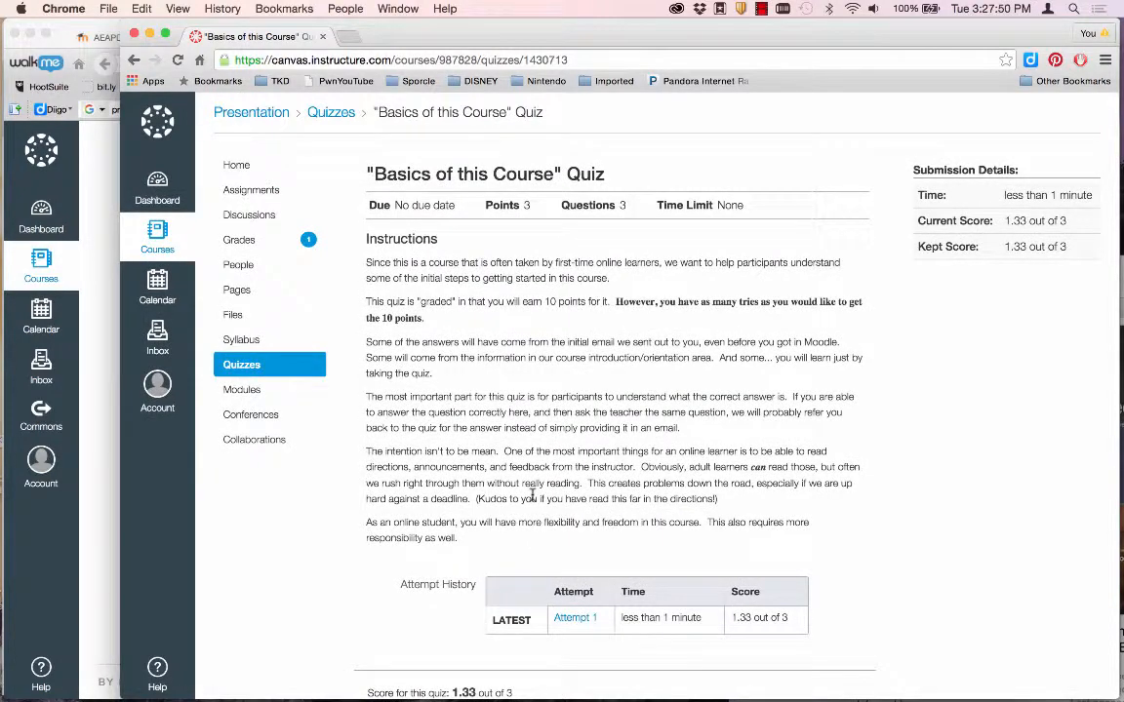
Check the student's 44.44% course grade, then return to the teacher's course settings window.
{"action": "left_click", "coordinate": [241, 241]}
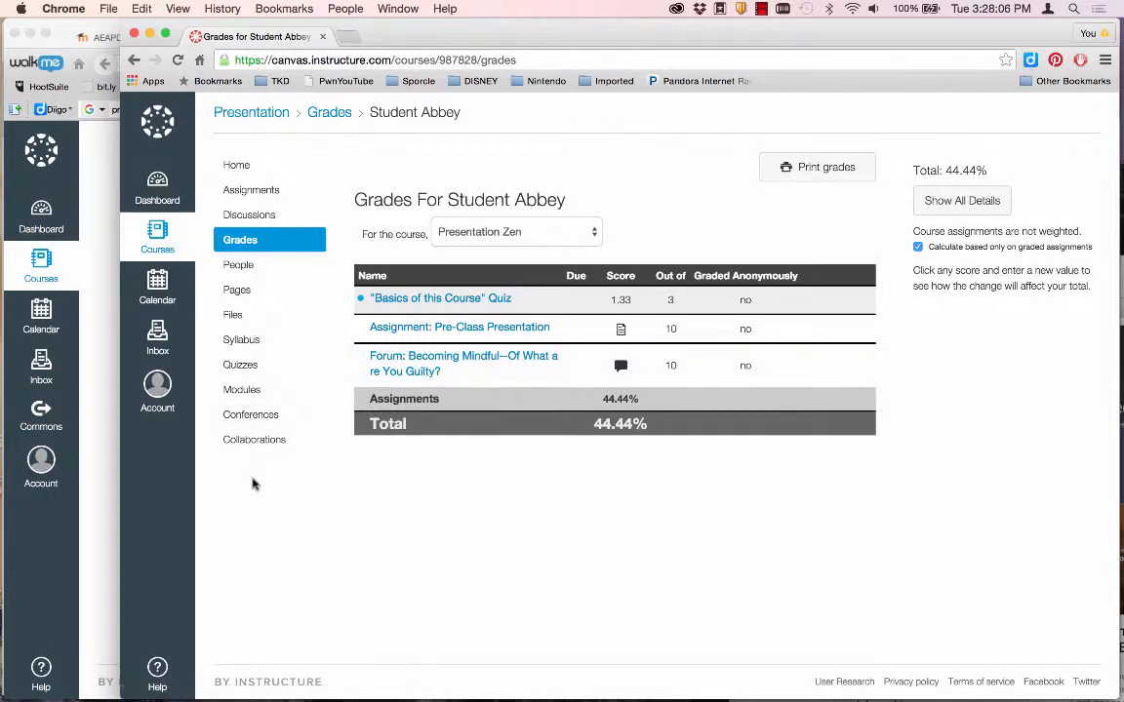
{"action": "left_click", "coordinate": [107, 468]}
{"action": "scroll", "coordinate": [181, 341], "scroll_direction": "up", "scroll_amount": 10}
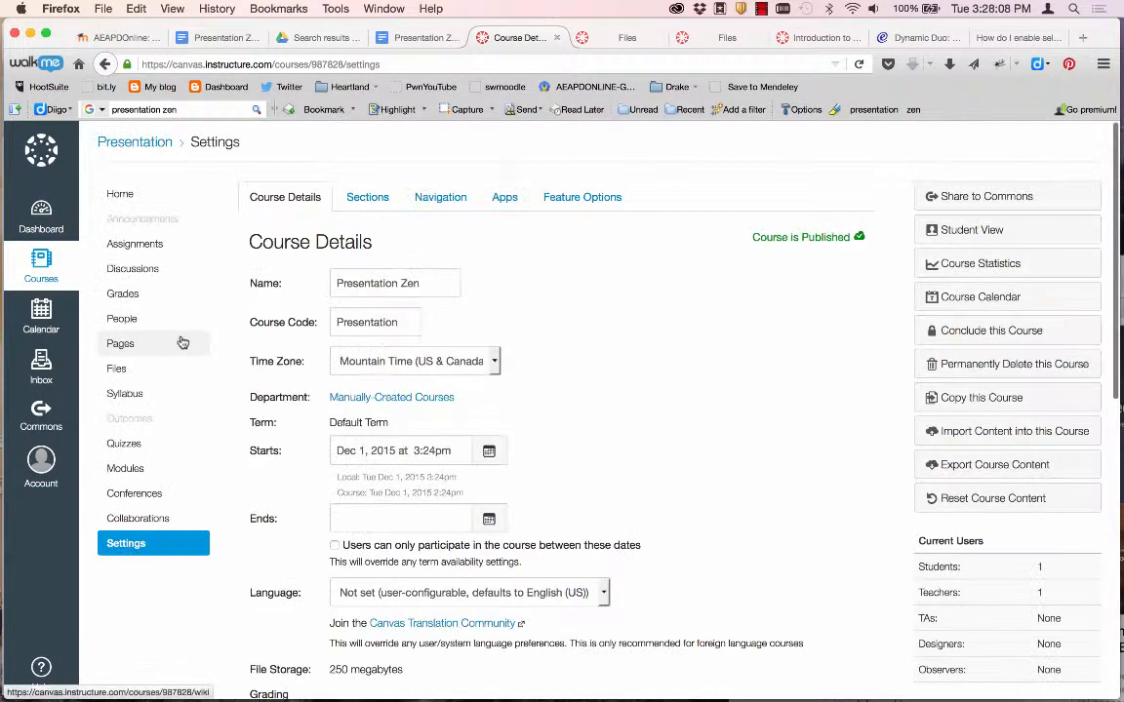
Open the Becoming Mindful forum from the course home and show actions for the student's 'Good reply!' post.
{"action": "left_click", "coordinate": [120, 195]}
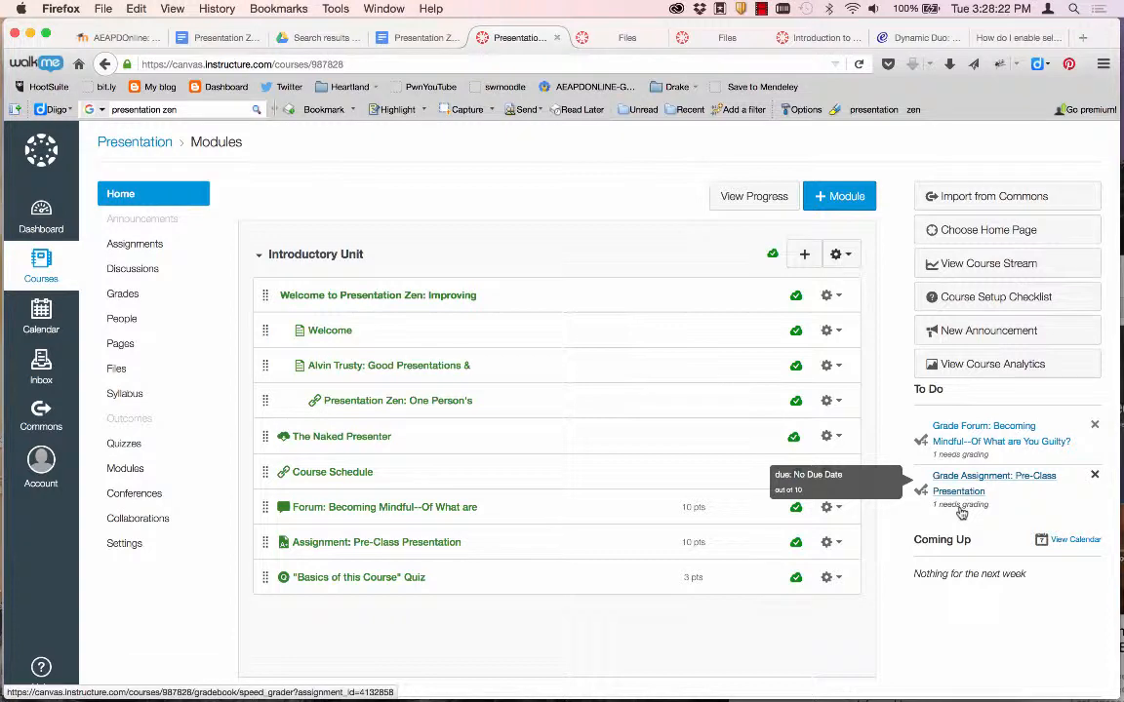
{"action": "left_click", "coordinate": [416, 508]}
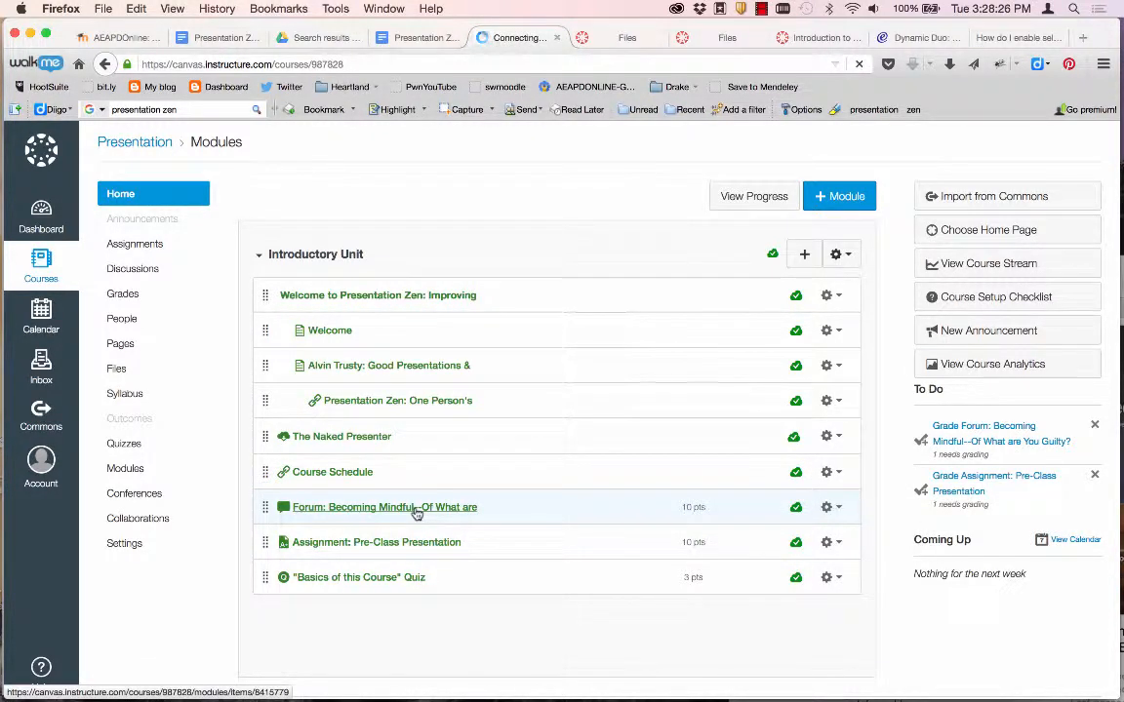
{"action": "scroll", "coordinate": [415, 507], "scroll_direction": "down", "scroll_amount": 1}
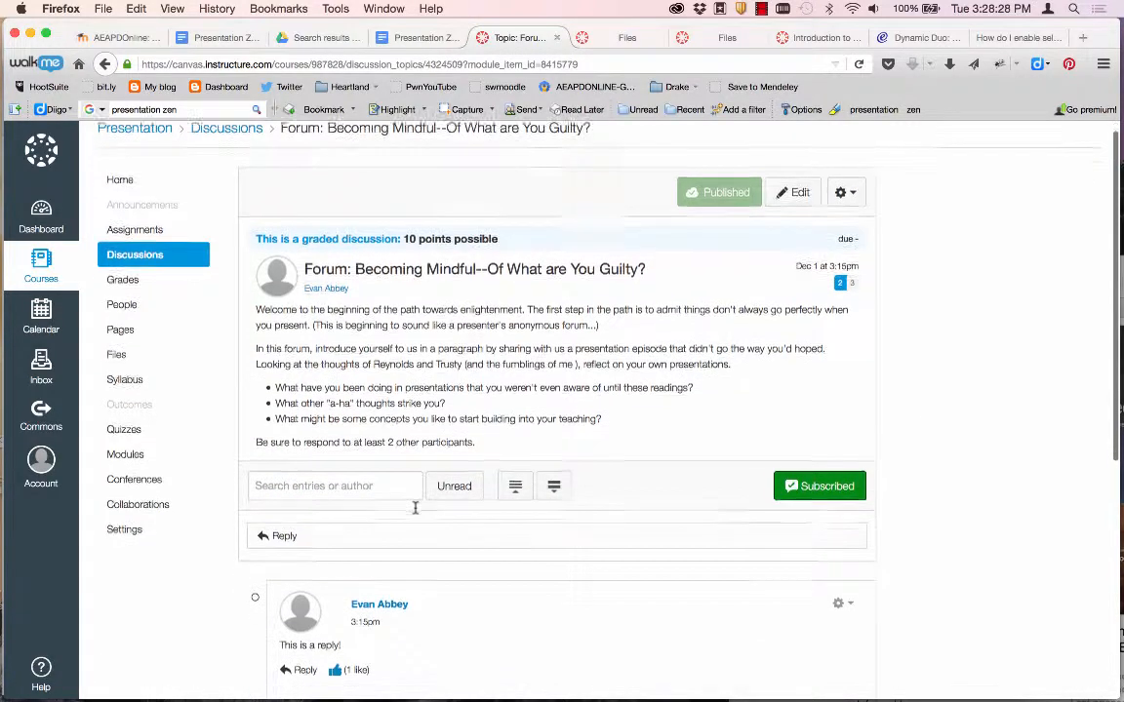
{"action": "scroll", "coordinate": [414, 507], "scroll_direction": "down", "scroll_amount": 5}
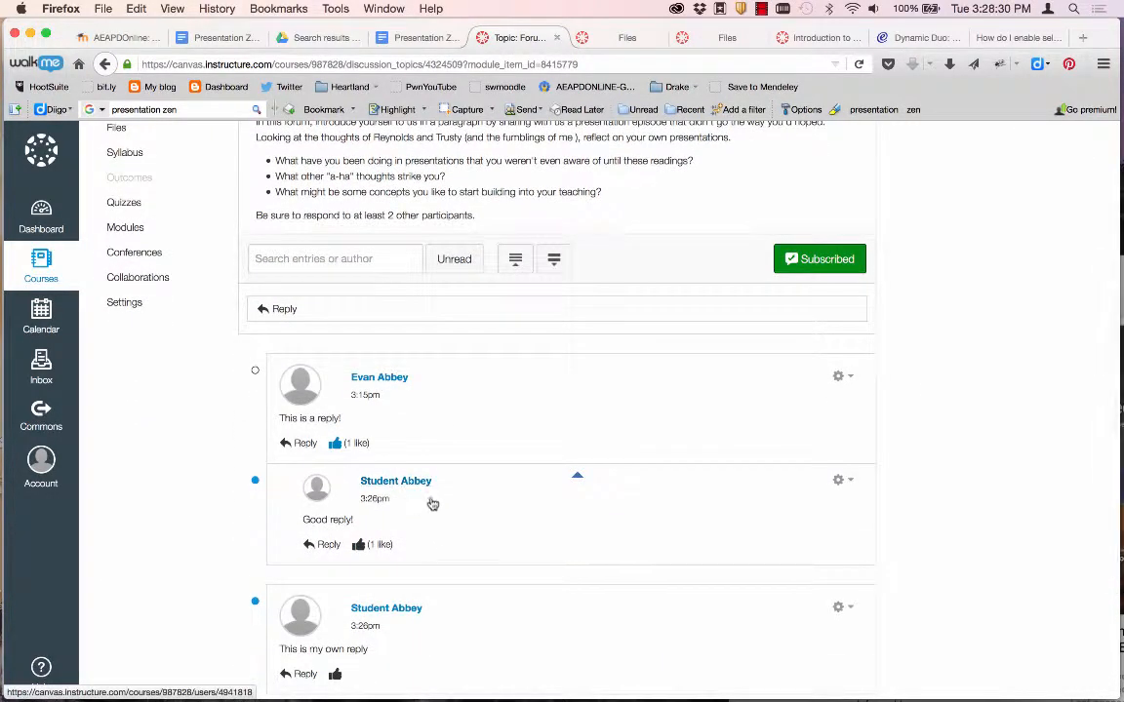
{"action": "left_click", "coordinate": [840, 482]}
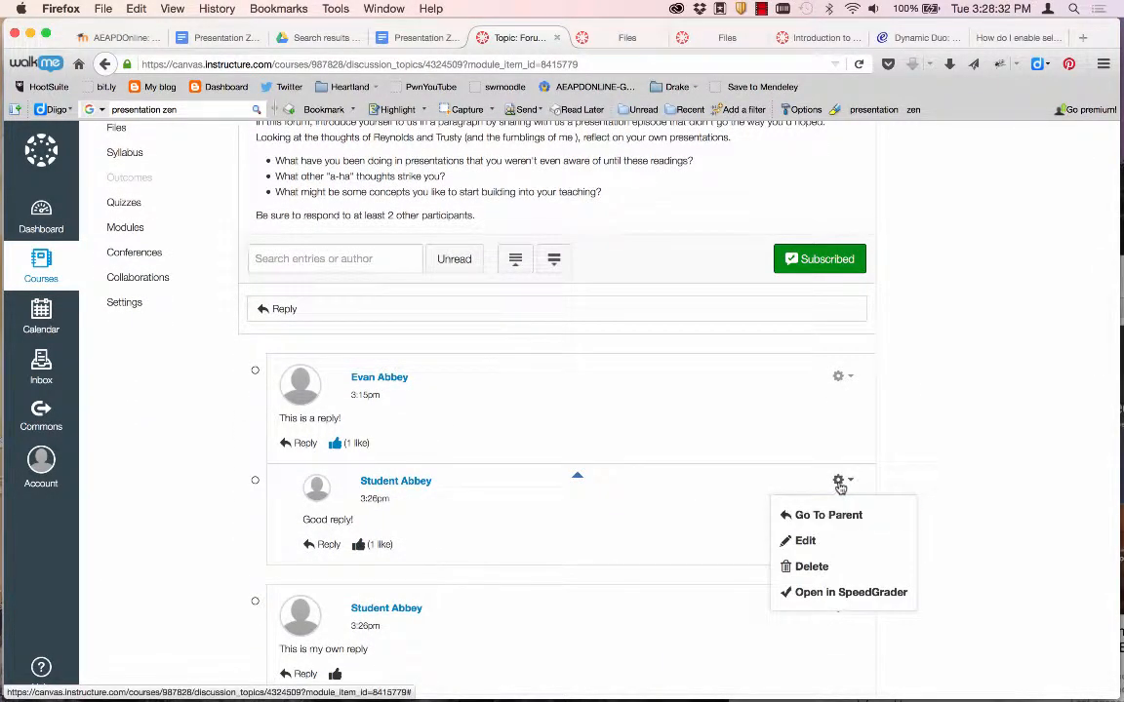
Open the student's forum posts in SpeedGrader and save a grade of 9 out of 10.
{"action": "left_click", "coordinate": [823, 592]}
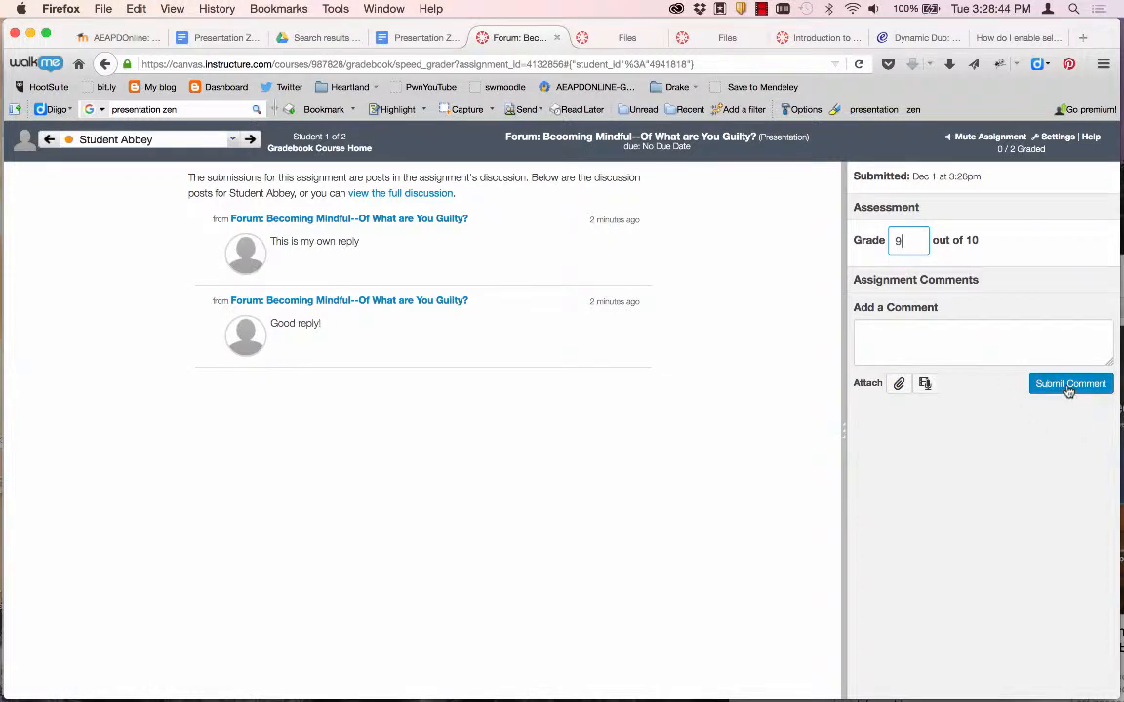
{"action": "left_click", "coordinate": [929, 338]}
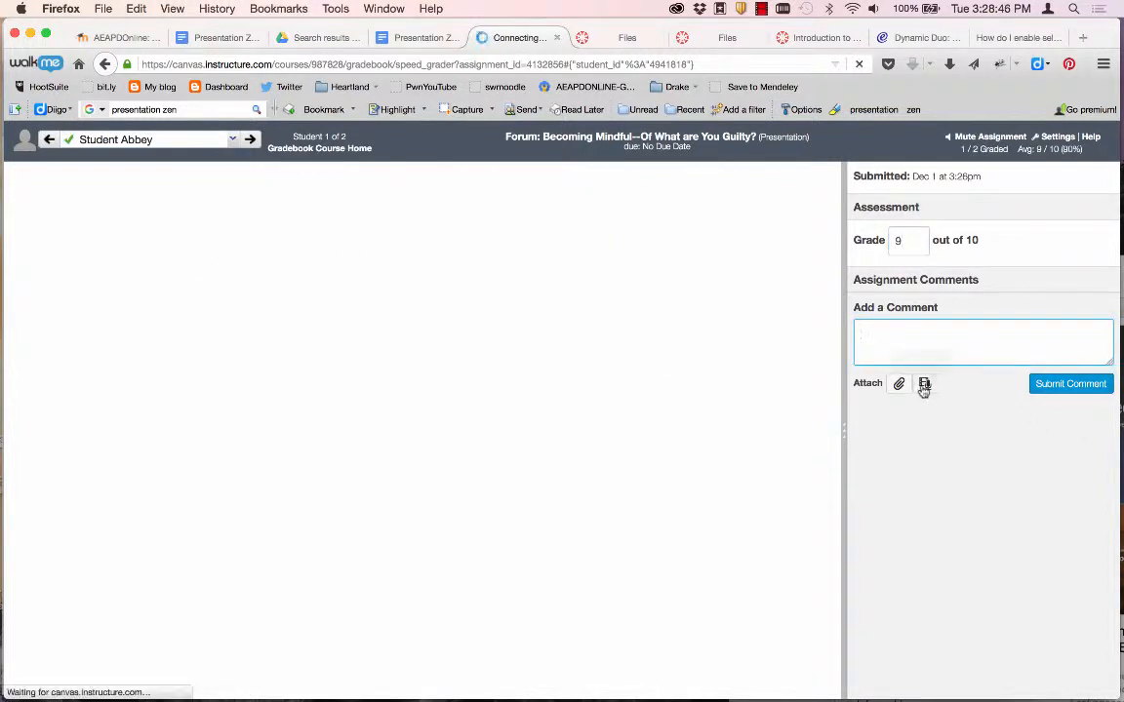
{"action": "left_click", "coordinate": [924, 383]}
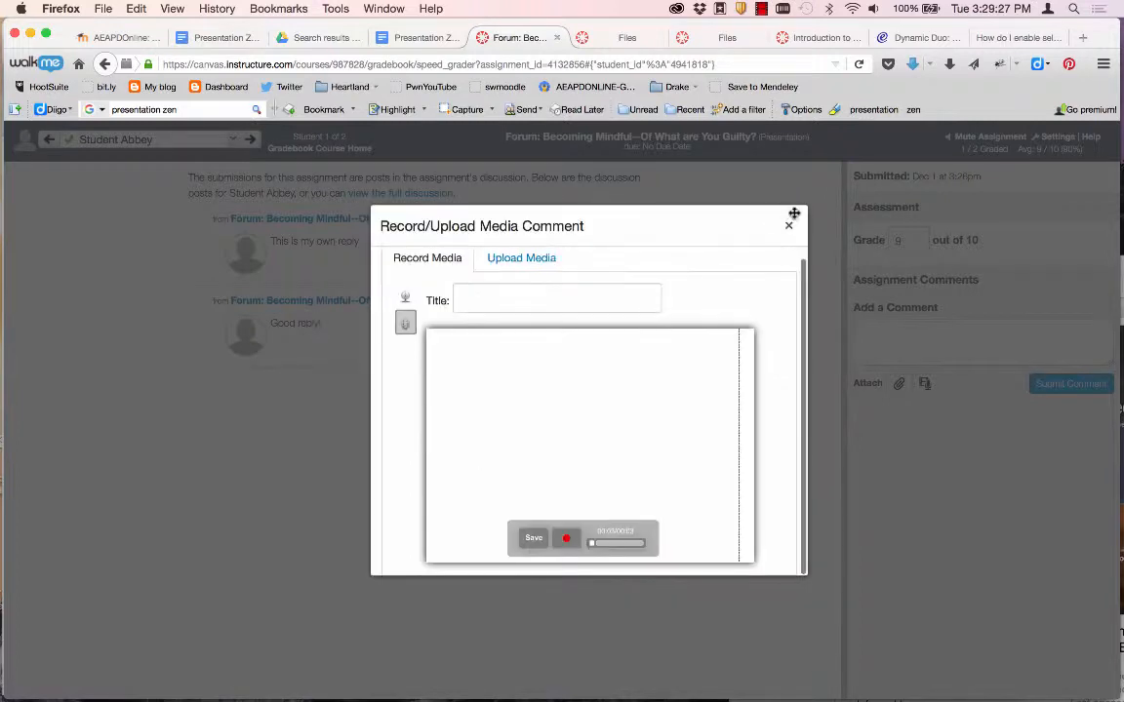
{"action": "left_click", "coordinate": [791, 227]}
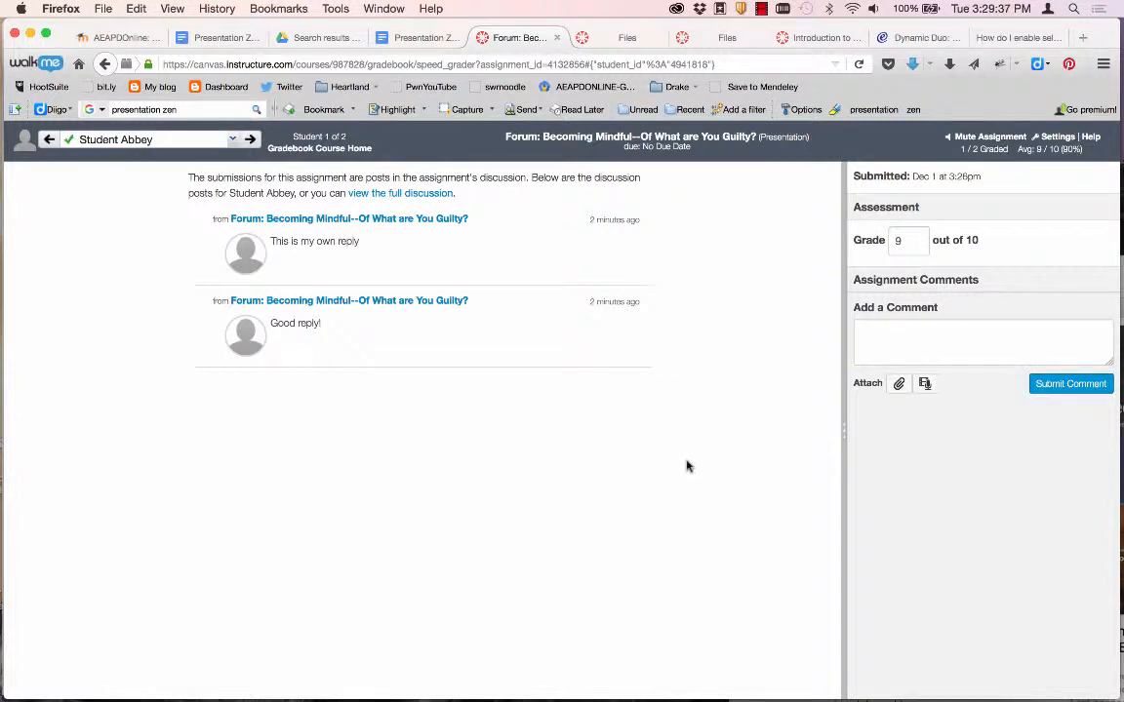
Post a 'Great job' text comment, move to the next student, and open the forum discussion.
{"action": "left_click", "coordinate": [975, 335]}
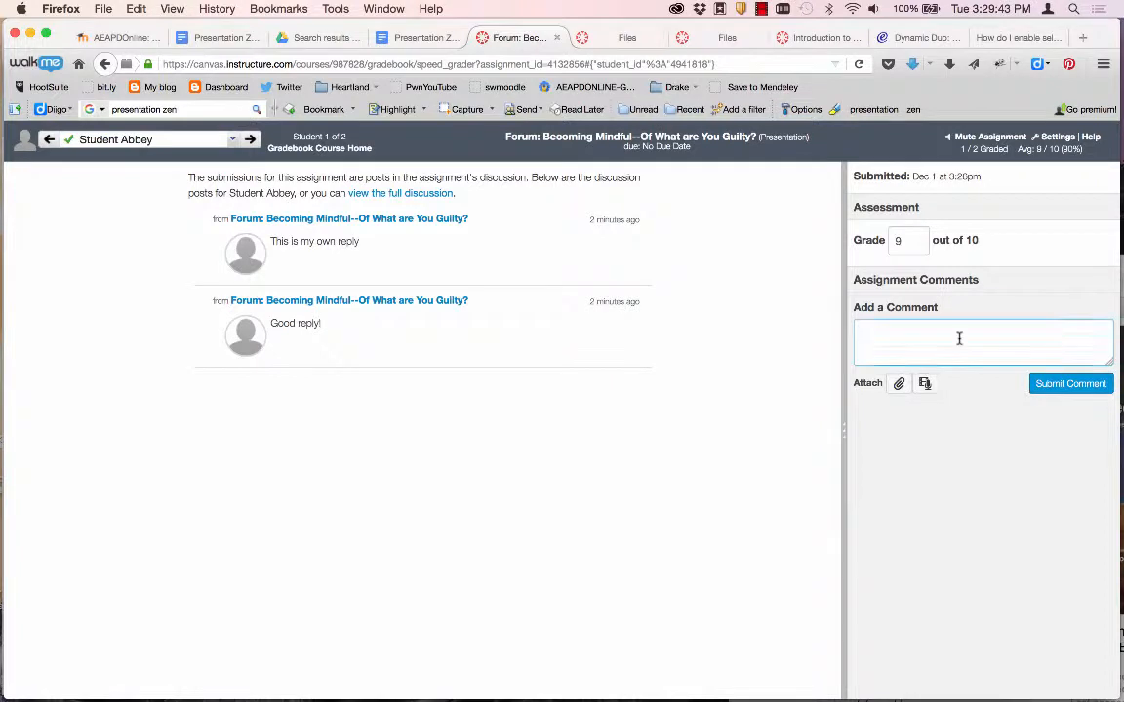
{"action": "type", "text": "Great job"}
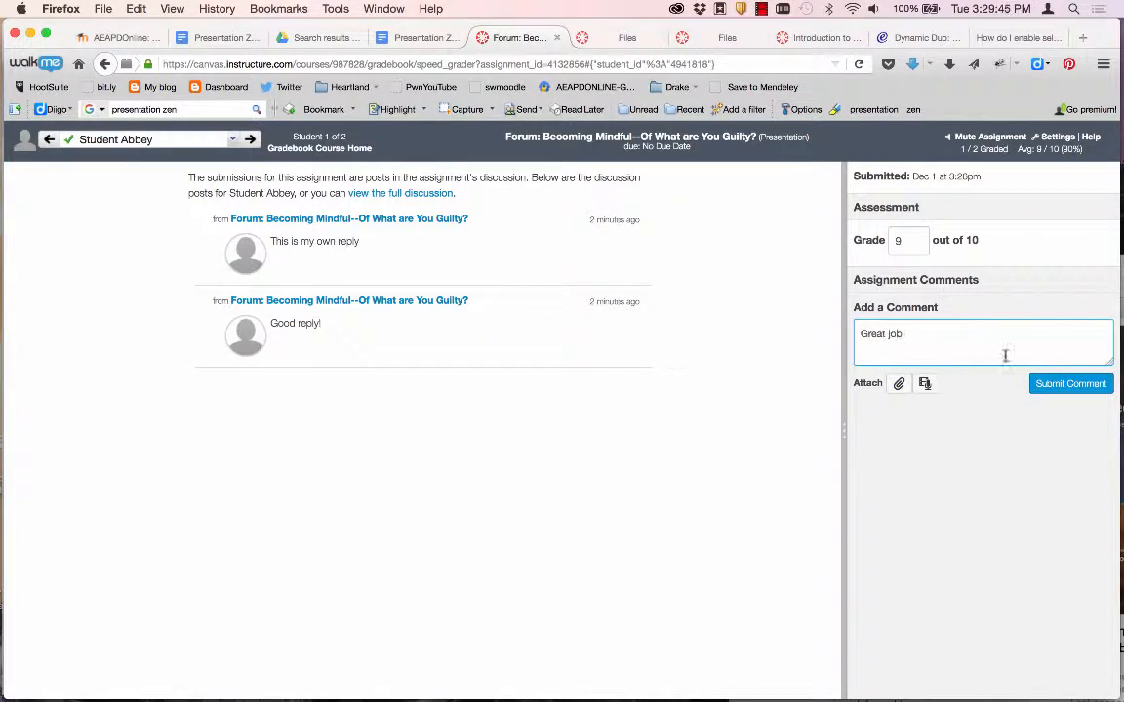
{"action": "left_click", "coordinate": [1078, 383]}
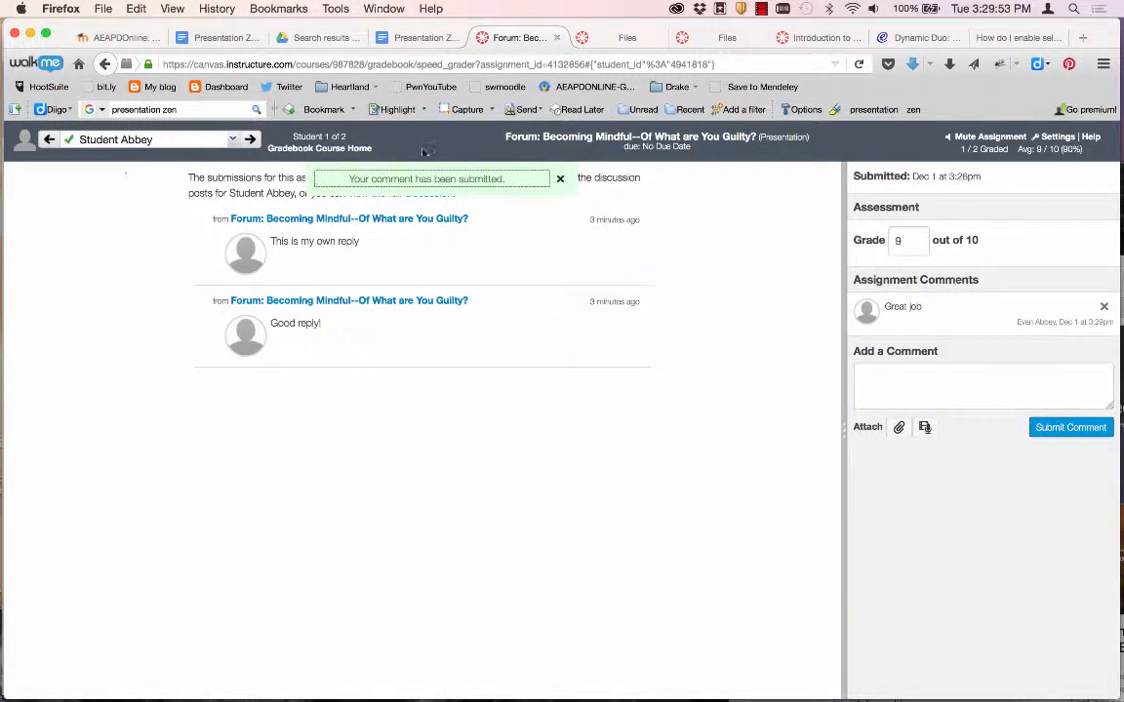
{"action": "left_click", "coordinate": [46, 140]}
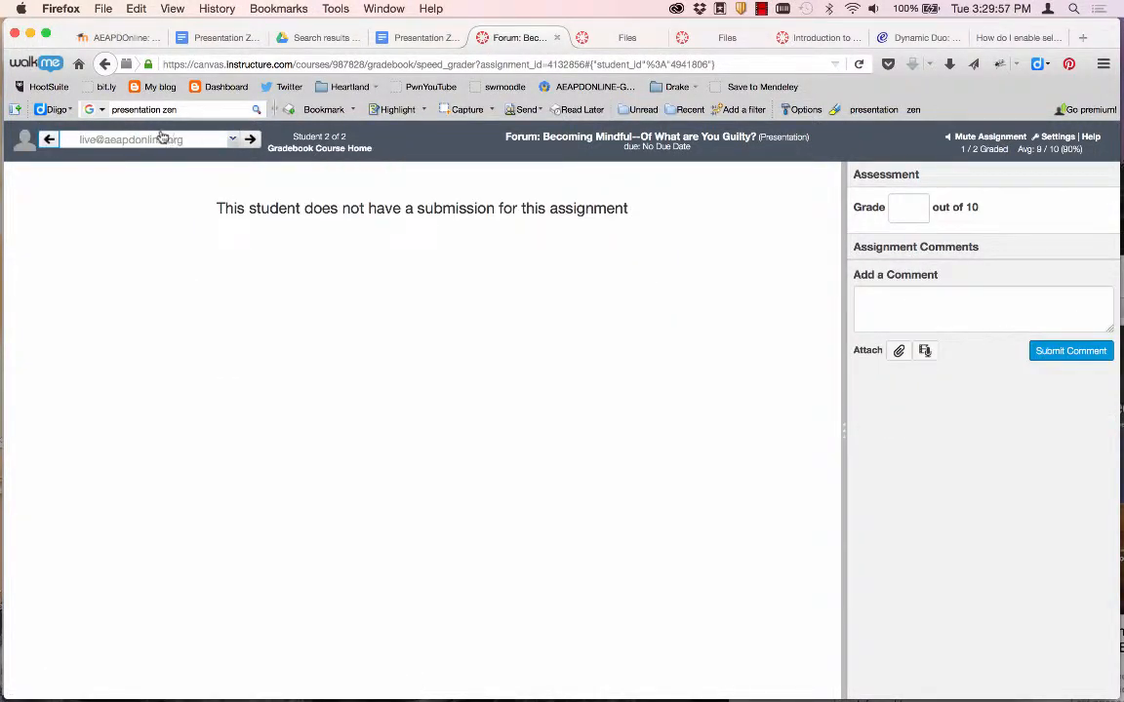
{"action": "left_click", "coordinate": [579, 139]}
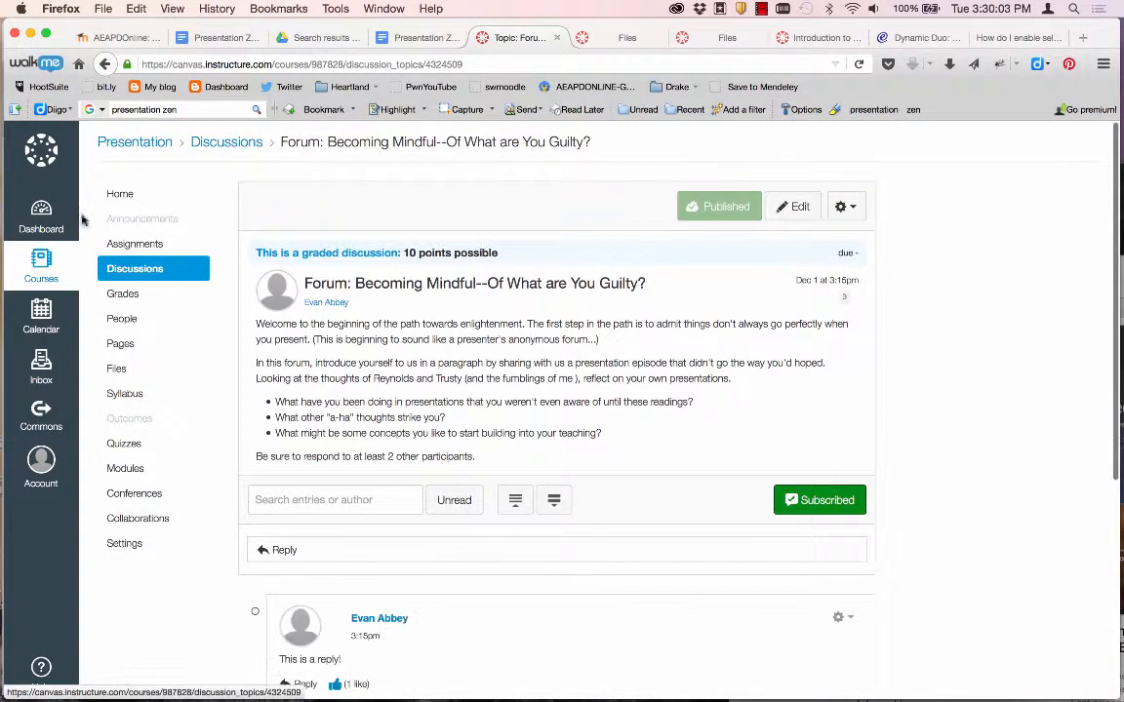
Open the Pre-Class Presentation assignment from the course home page.
{"action": "left_click", "coordinate": [127, 192]}
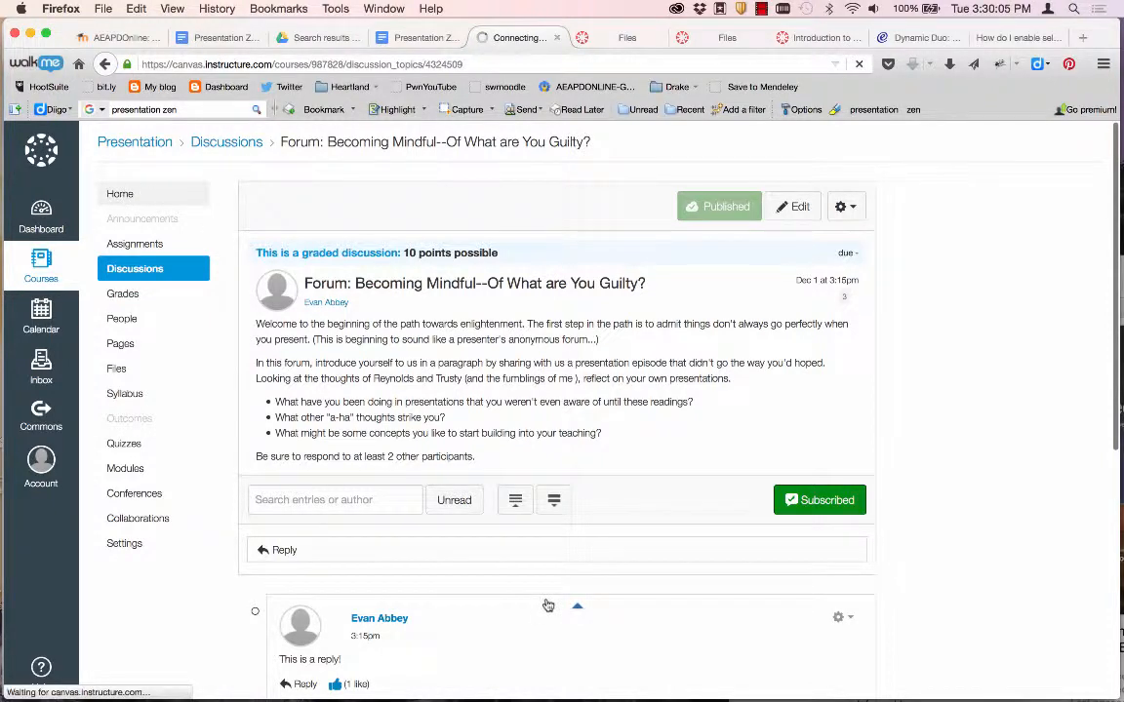
{"action": "scroll", "coordinate": [546, 604], "scroll_direction": "down", "scroll_amount": 2}
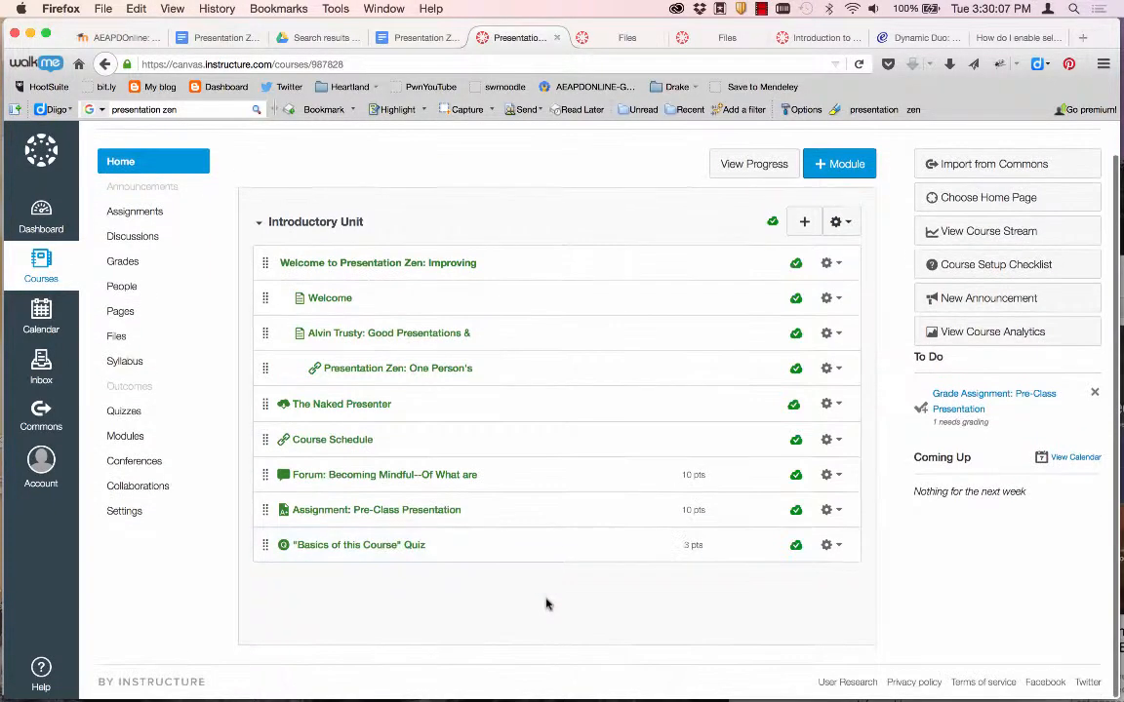
{"action": "left_click", "coordinate": [390, 510]}
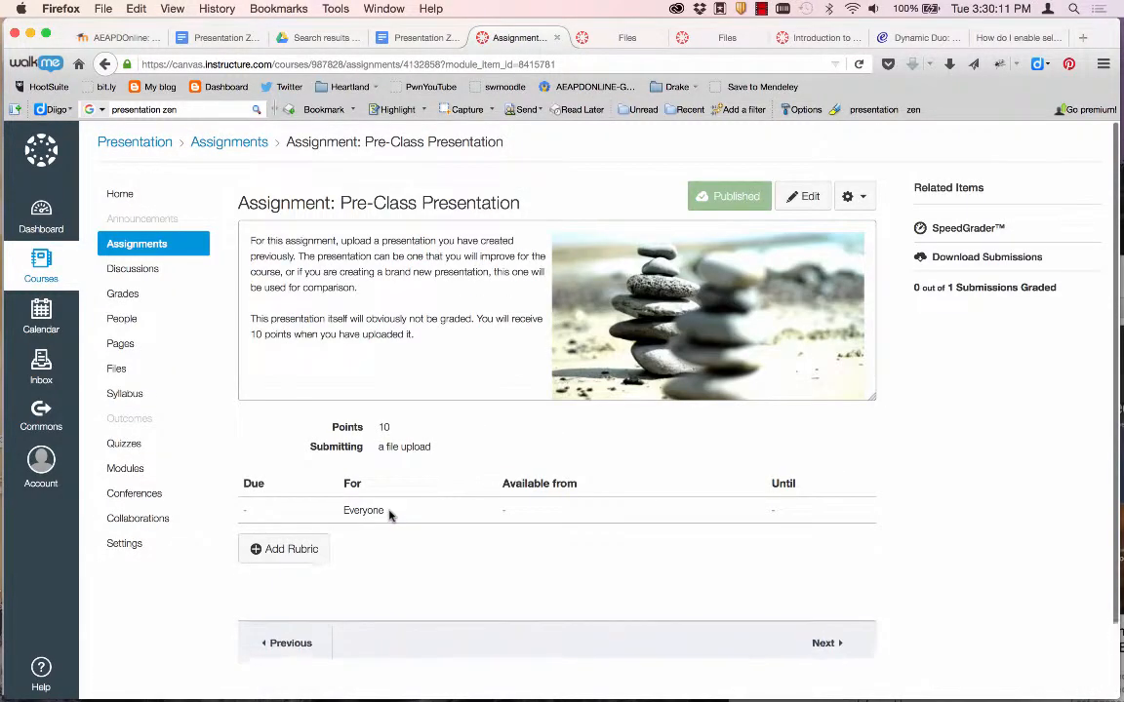
Gather all submissions into submissions.zip, cancel saving it, and open the submissions in SpeedGrader.
{"action": "scroll", "coordinate": [410, 463], "scroll_direction": "down", "scroll_amount": 2}
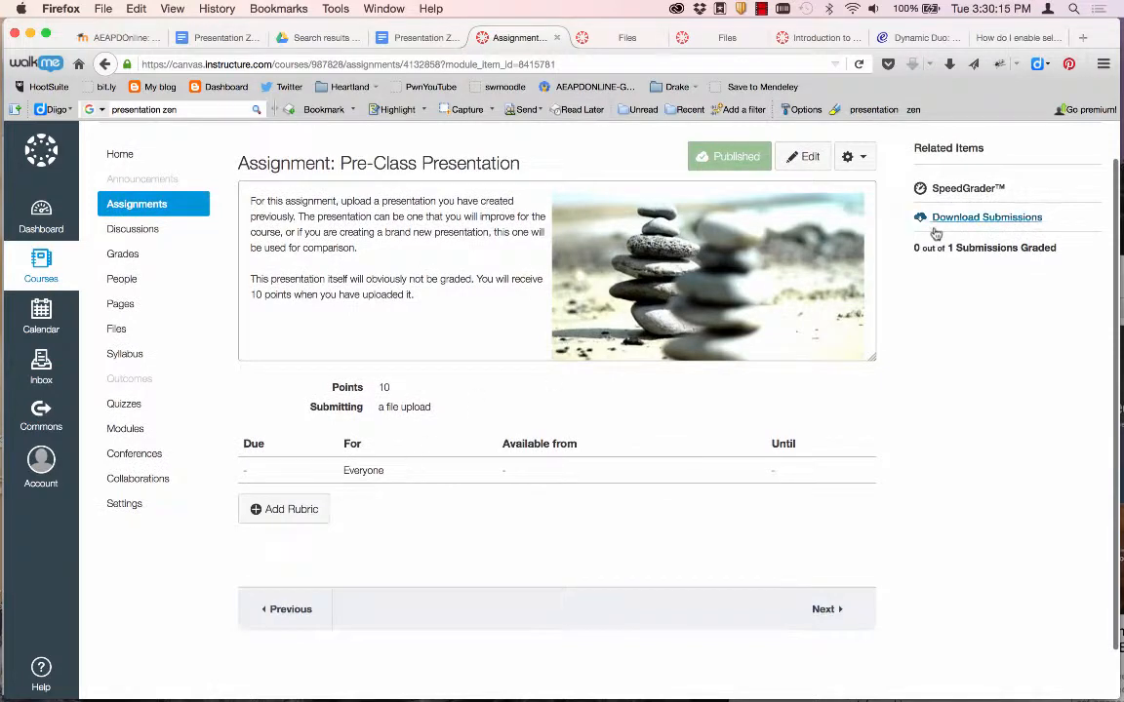
{"action": "left_click", "coordinate": [955, 219]}
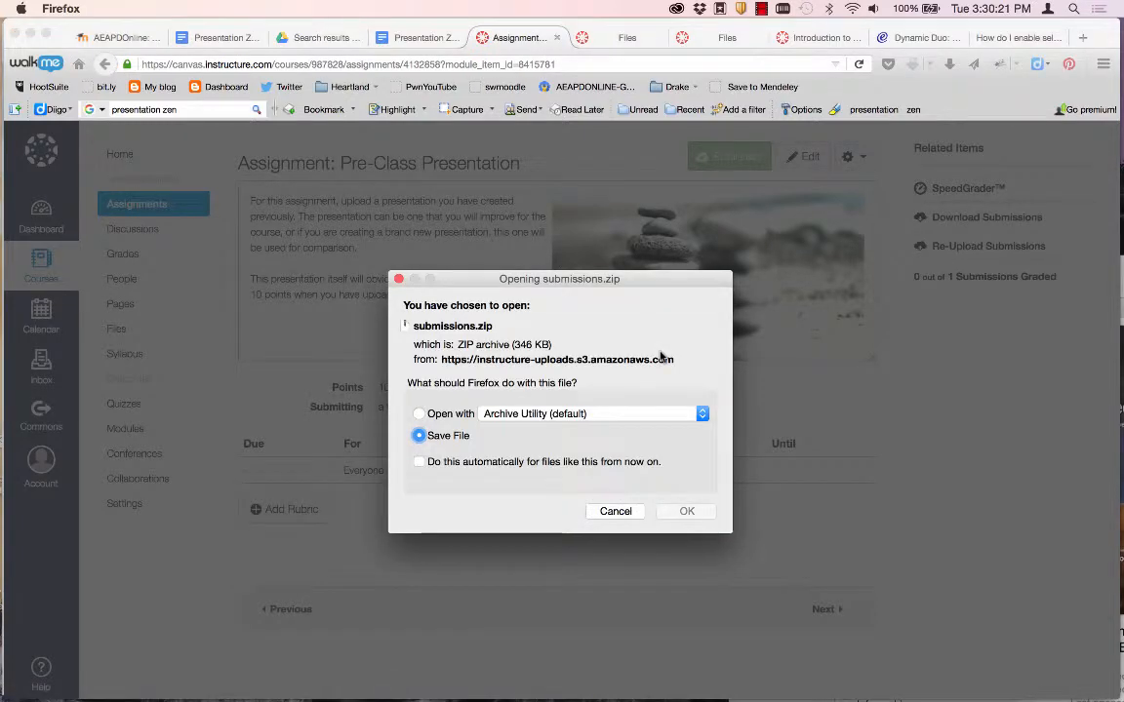
{"action": "left_click", "coordinate": [616, 511]}
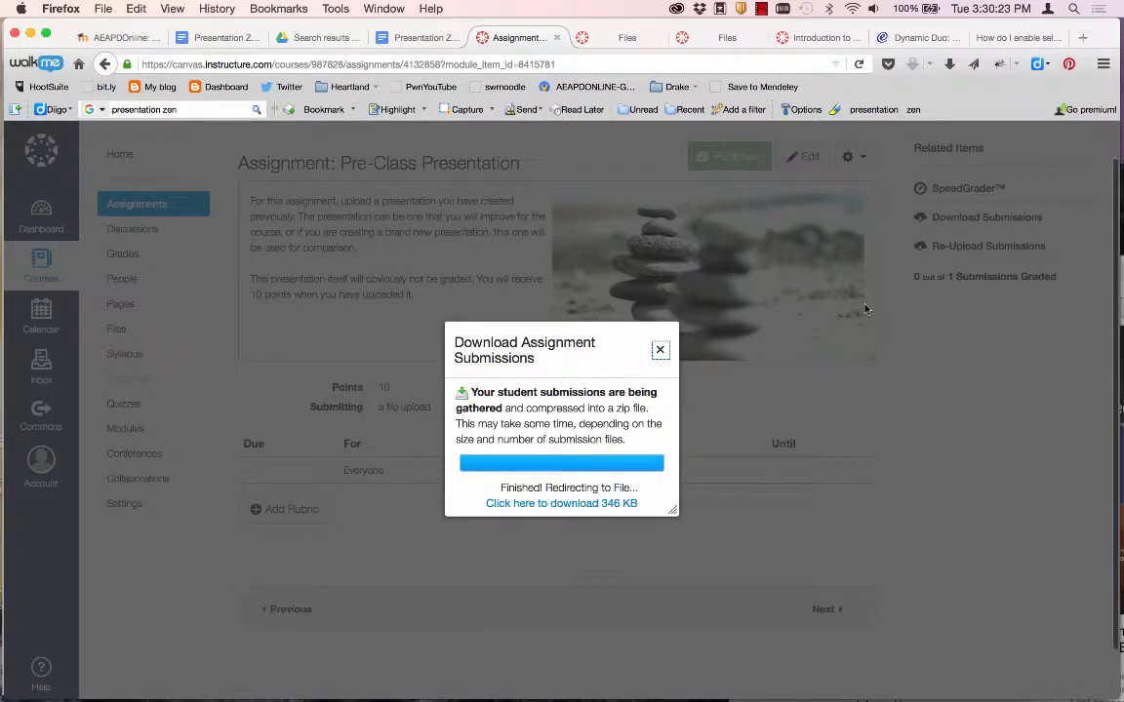
{"action": "left_click", "coordinate": [659, 349]}
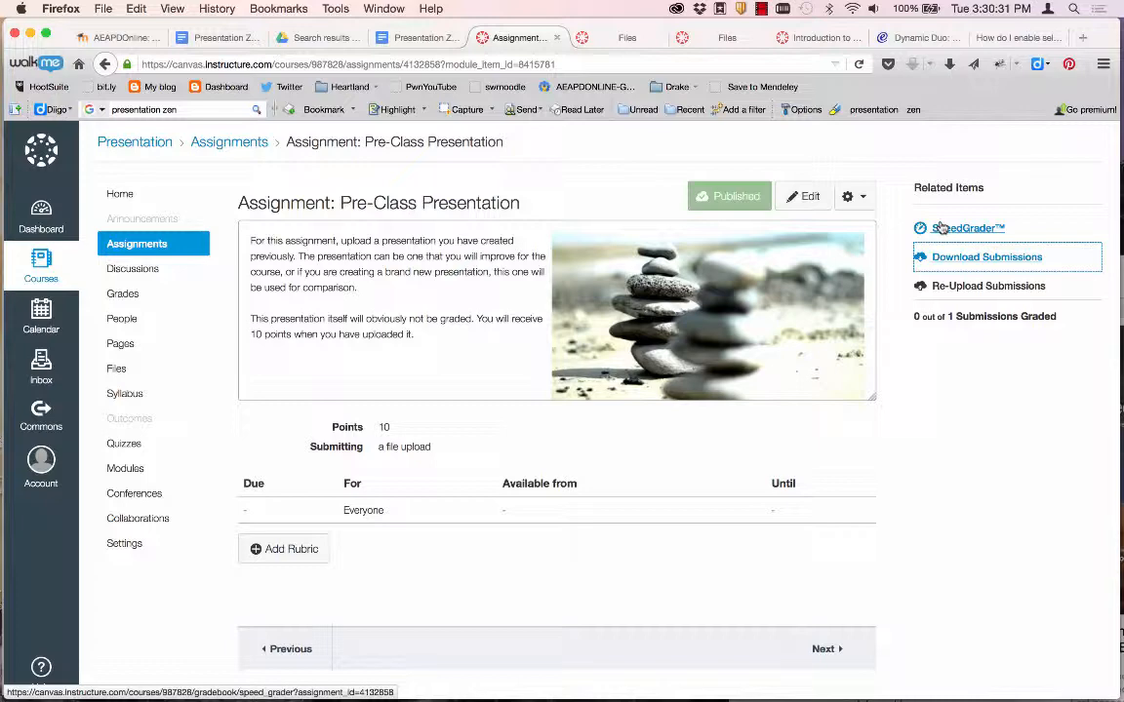
{"action": "left_click", "coordinate": [940, 228]}
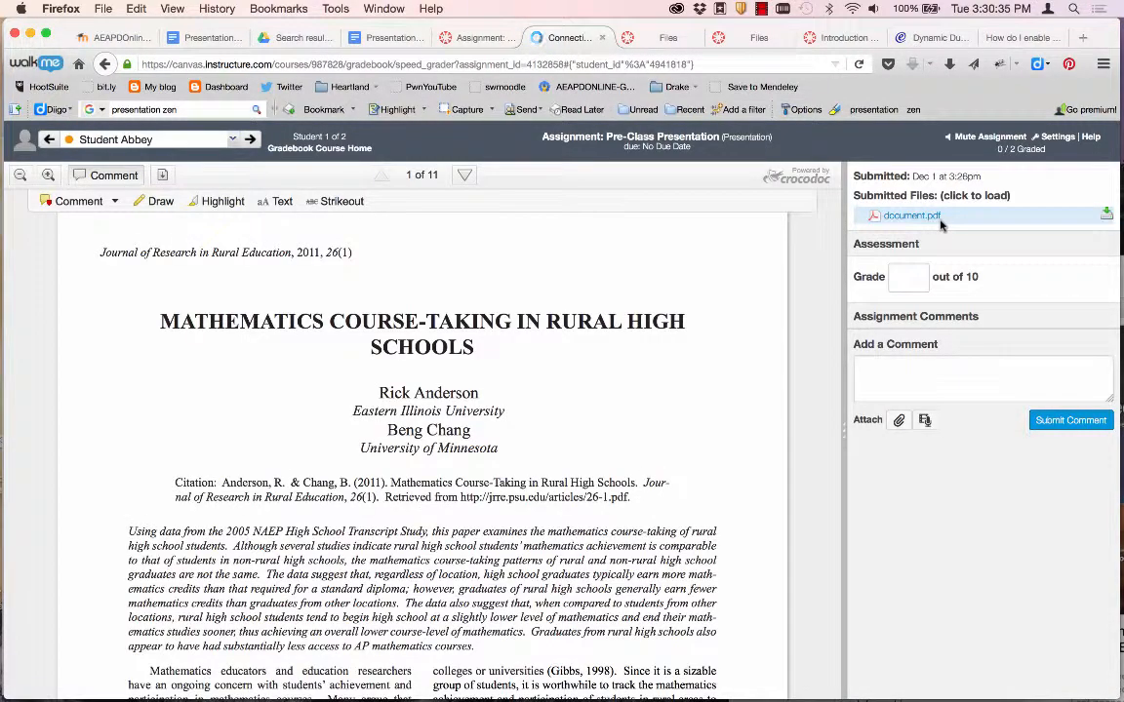
Highlight the submitted PDF's title in yellow.
{"action": "scroll", "coordinate": [471, 459], "scroll_direction": "down", "scroll_amount": 5}
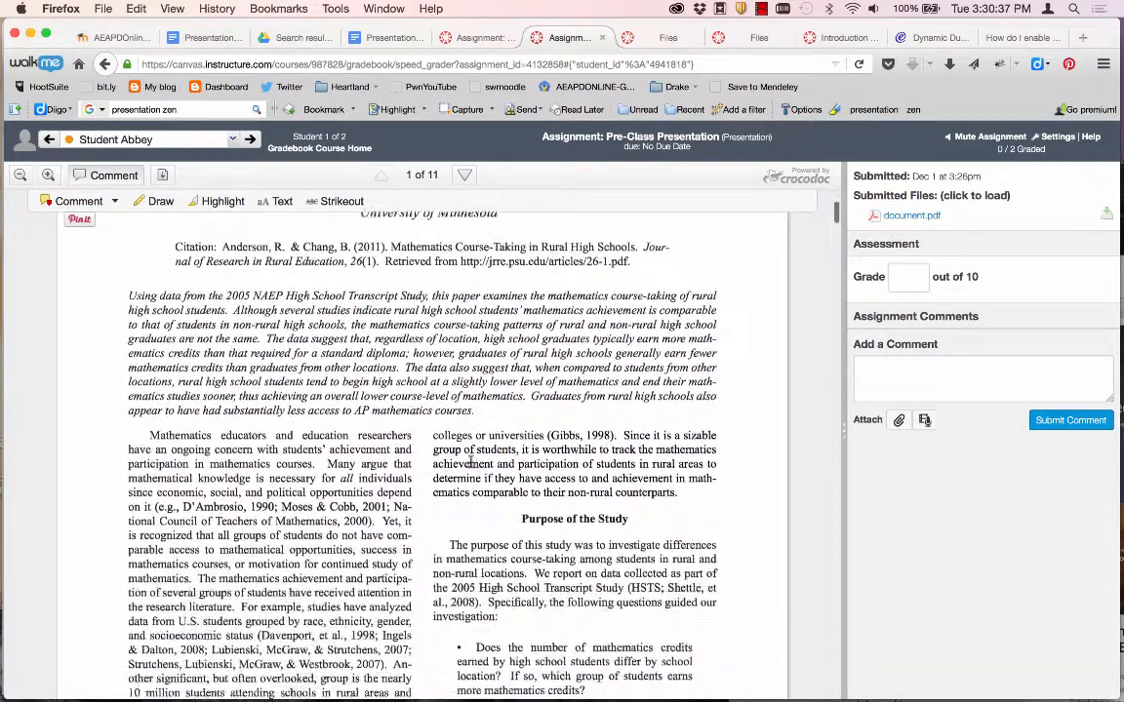
{"action": "scroll", "coordinate": [471, 459], "scroll_direction": "up", "scroll_amount": 5}
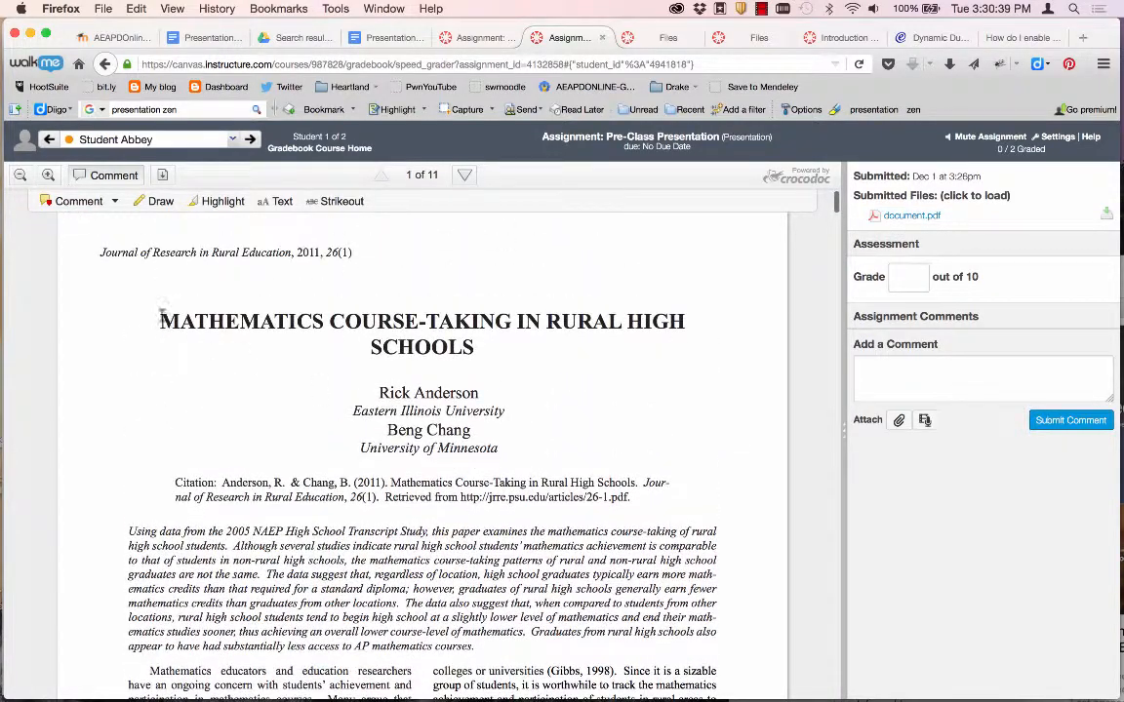
{"action": "left_click_drag", "start_coordinate": [162, 312], "coordinate": [478, 350]}
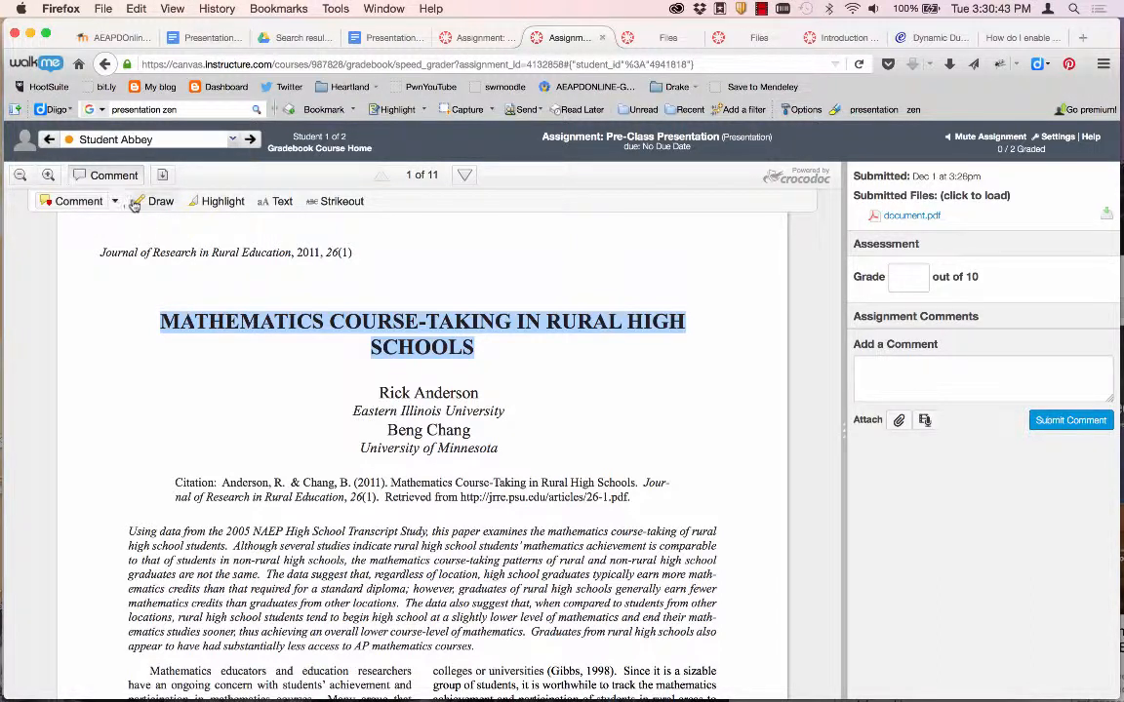
{"action": "left_click", "coordinate": [206, 202]}
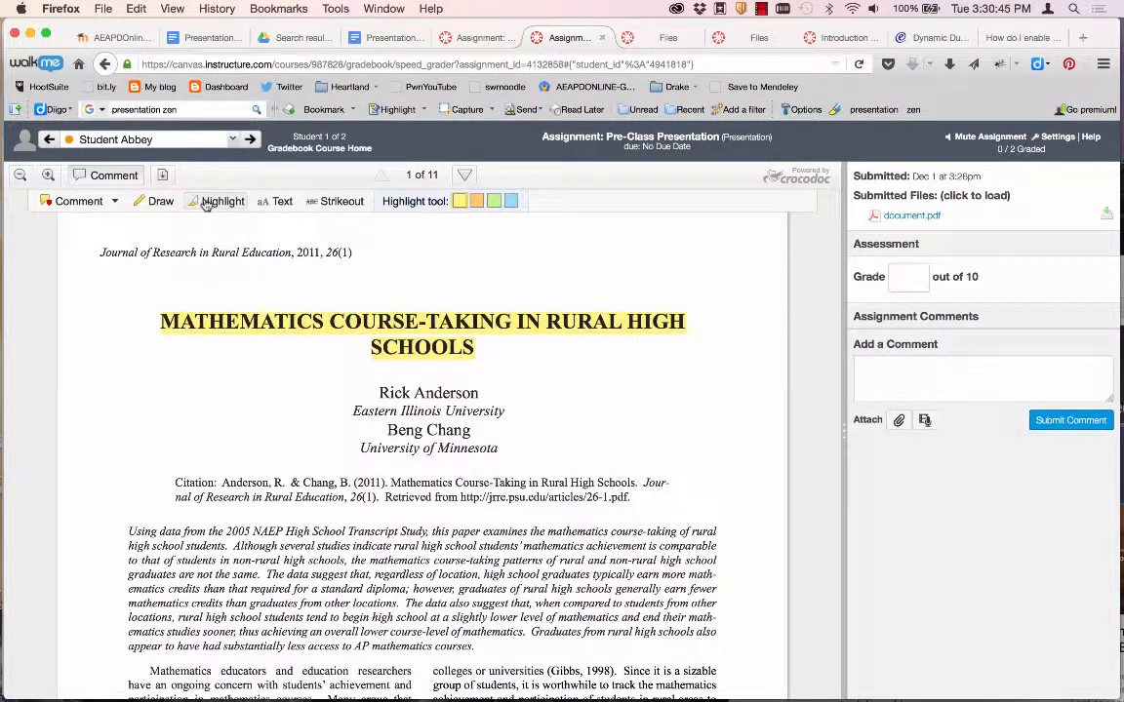
Attach a 'Great Idea!' text comment to the PDF's title.
{"action": "left_click", "coordinate": [115, 202]}
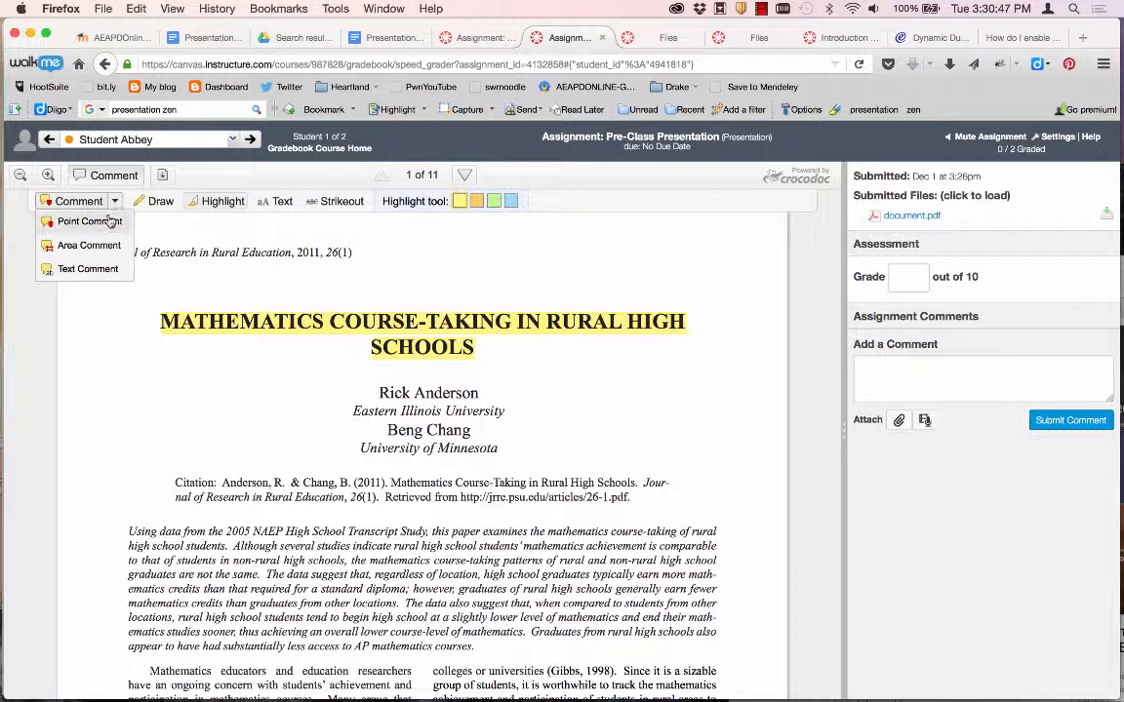
{"action": "left_click", "coordinate": [90, 268]}
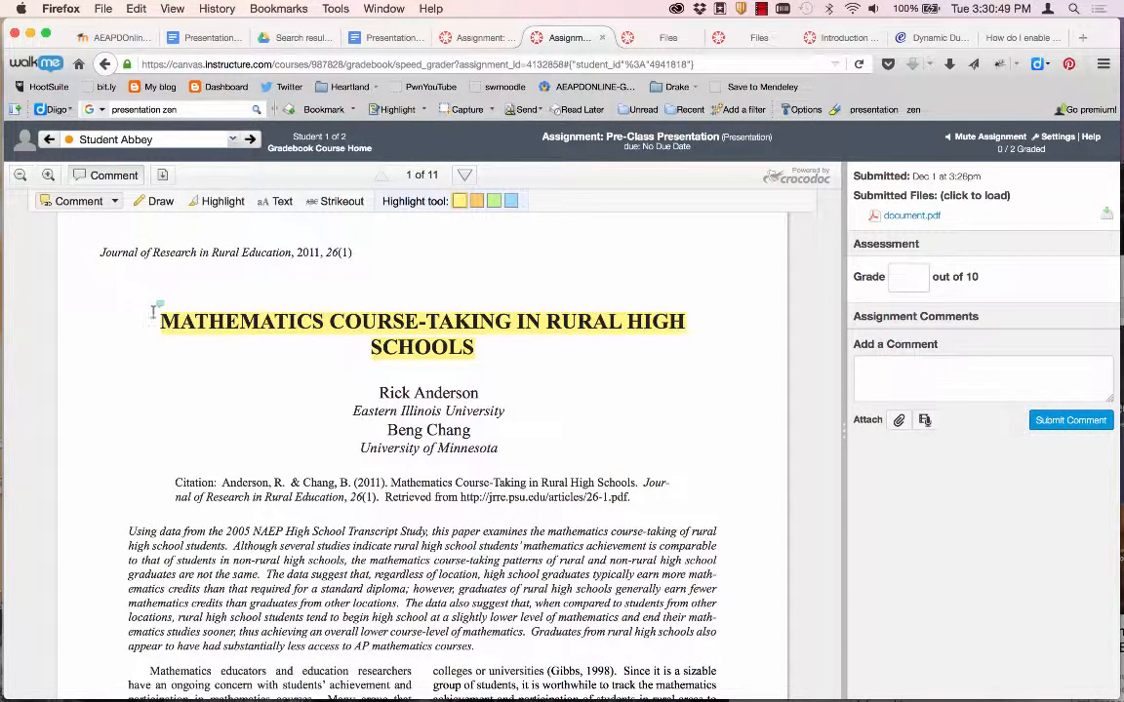
{"action": "left_click_drag", "start_coordinate": [475, 349], "coordinate": [152, 322]}
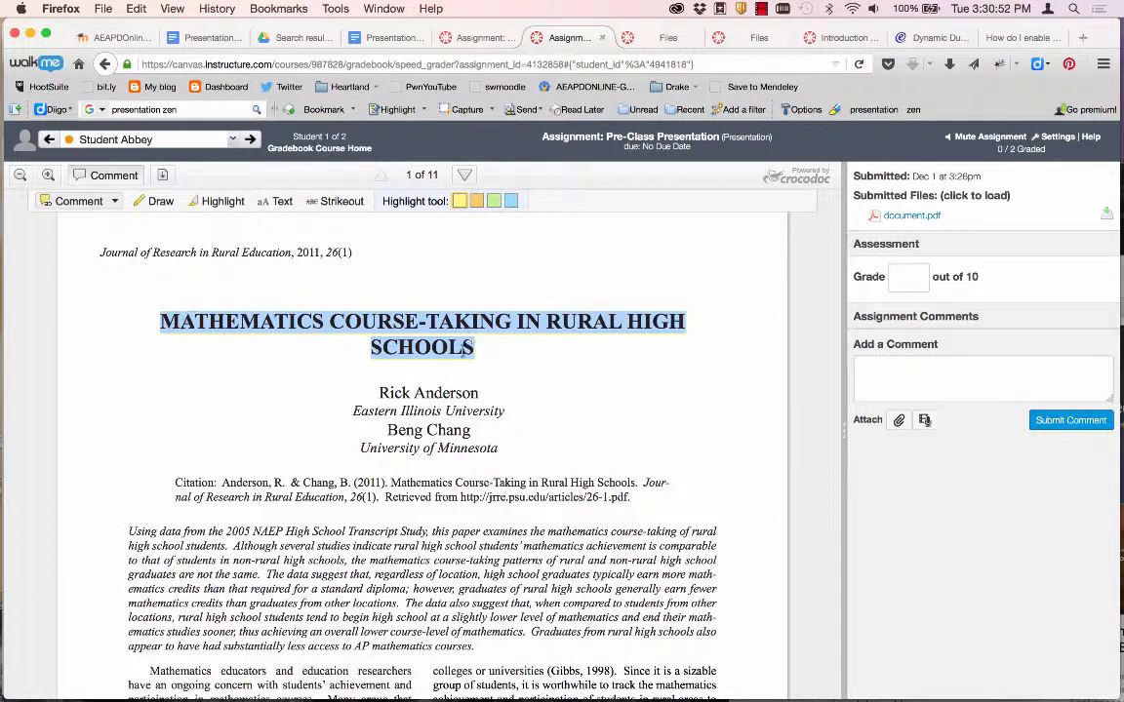
{"action": "left_click", "coordinate": [698, 332]}
{"action": "left_click_drag", "start_coordinate": [496, 350], "coordinate": [163, 325]}
{"action": "type", "text": "Great Idea!"}
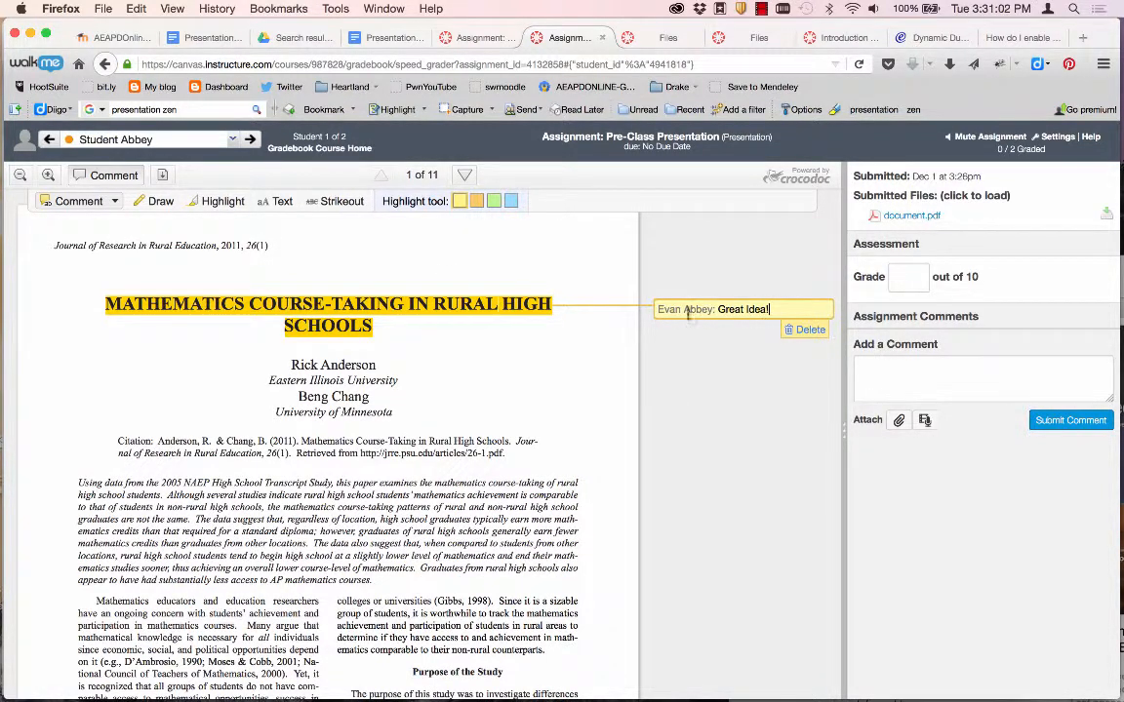
{"action": "left_click", "coordinate": [731, 352]}
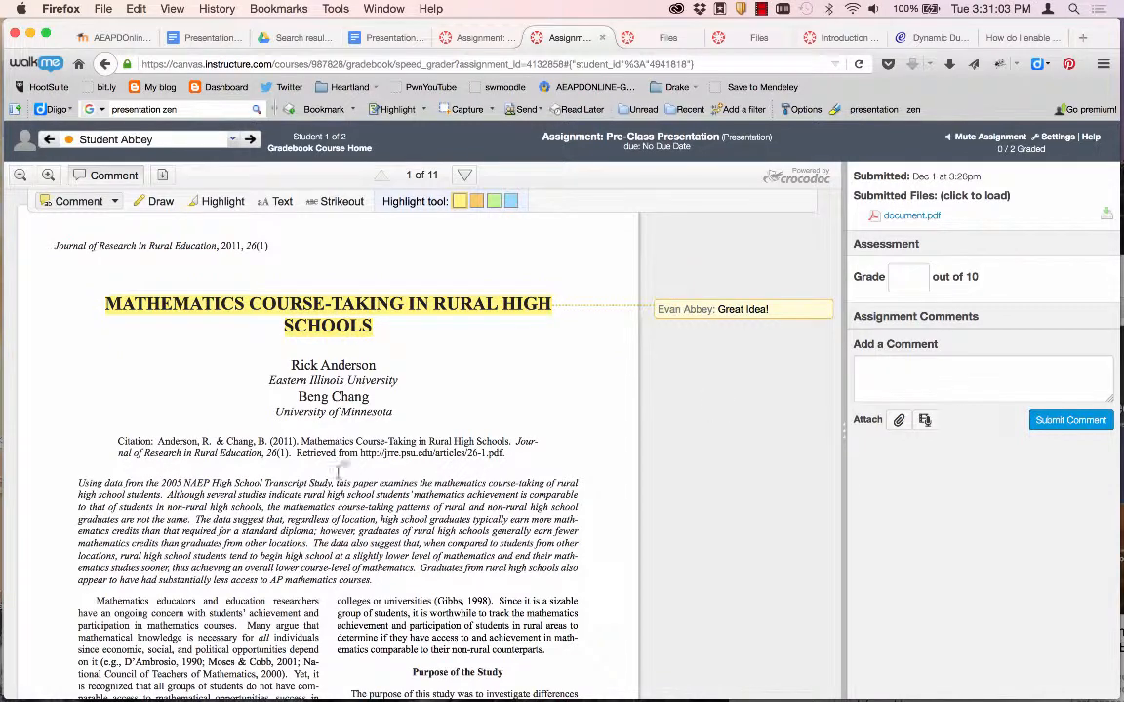
Circle the title and authors in black ink and enter a grade of 10.
{"action": "scroll", "coordinate": [322, 548], "scroll_direction": "down", "scroll_amount": 1}
{"action": "scroll", "coordinate": [322, 548], "scroll_direction": "up", "scroll_amount": 1}
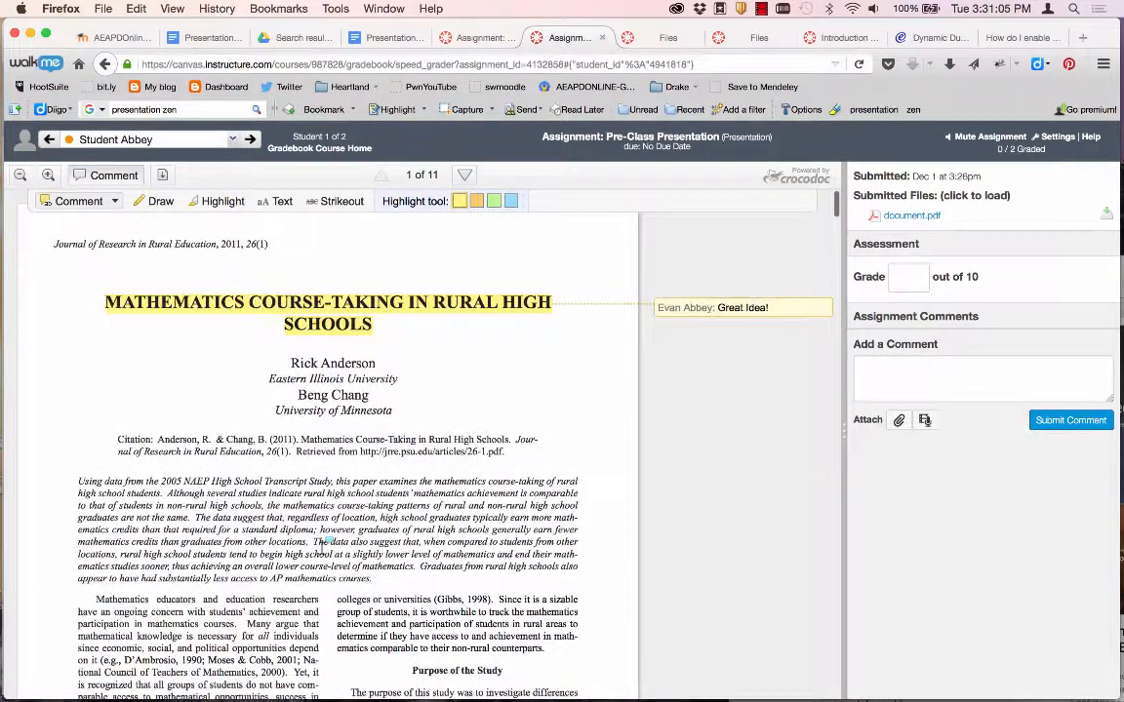
{"action": "left_click", "coordinate": [153, 202]}
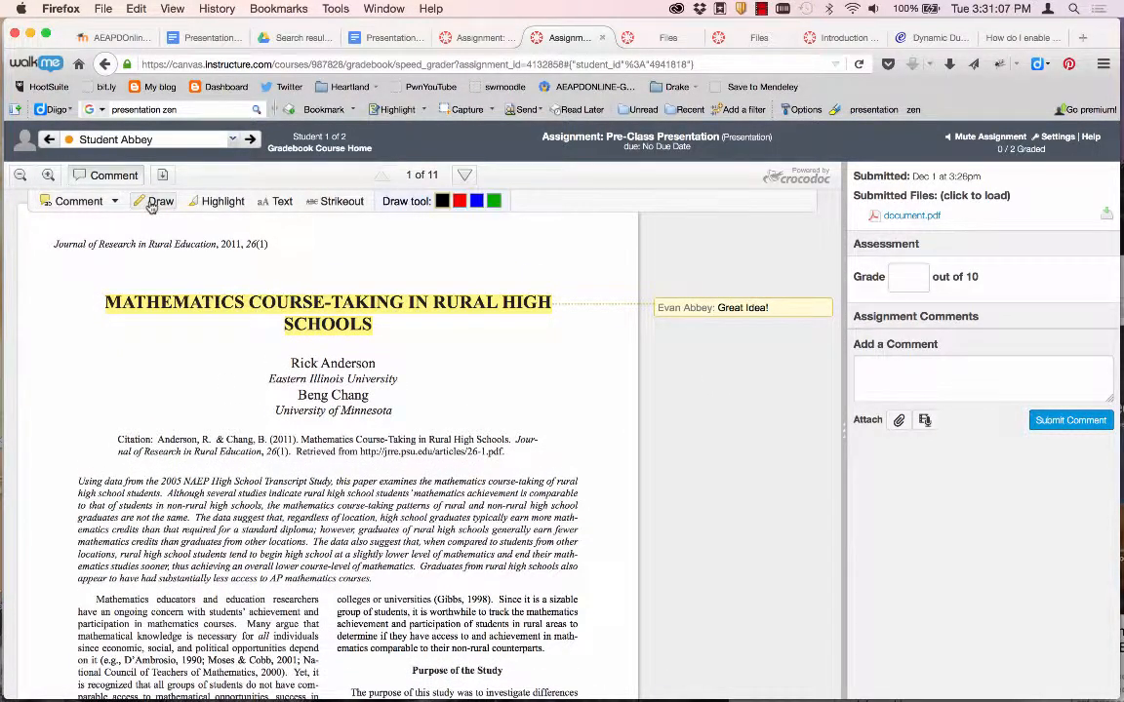
{"action": "mouse_move", "coordinate": [352, 434]}
{"action": "left_mouse_down"}
{"action": "mouse_move", "coordinate": [297, 283]}
{"action": "mouse_move", "coordinate": [361, 444]}
{"action": "mouse_move", "coordinate": [351, 322]}
{"action": "left_mouse_up"}
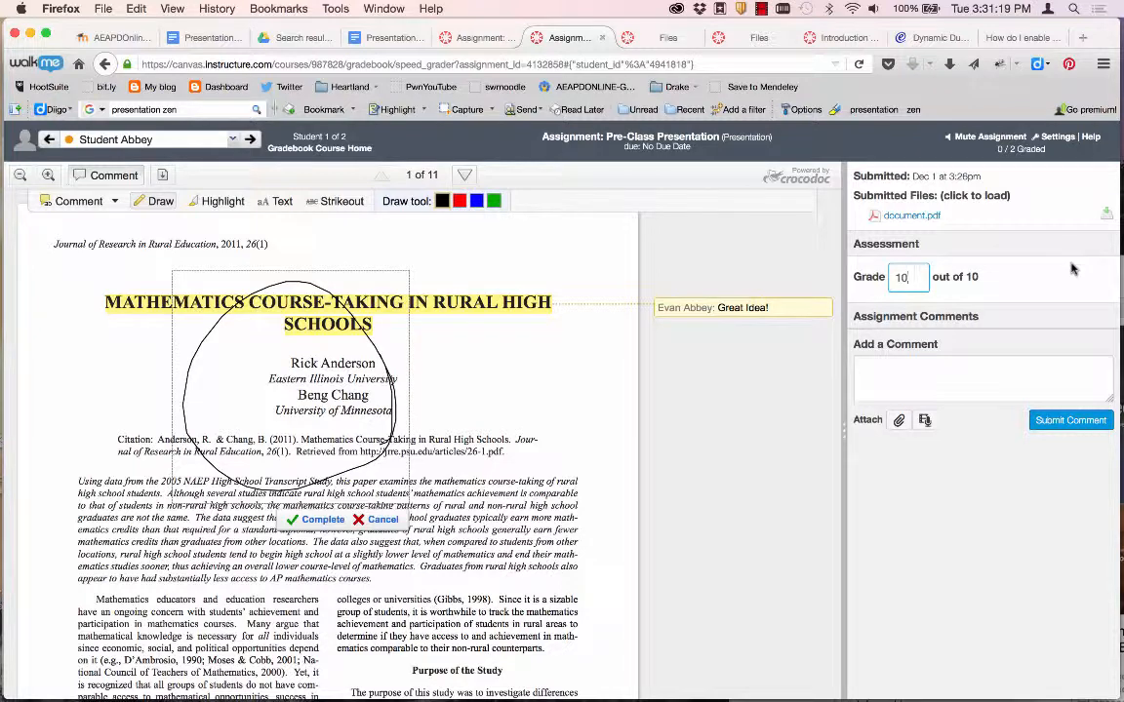
{"action": "left_click", "coordinate": [959, 341]}
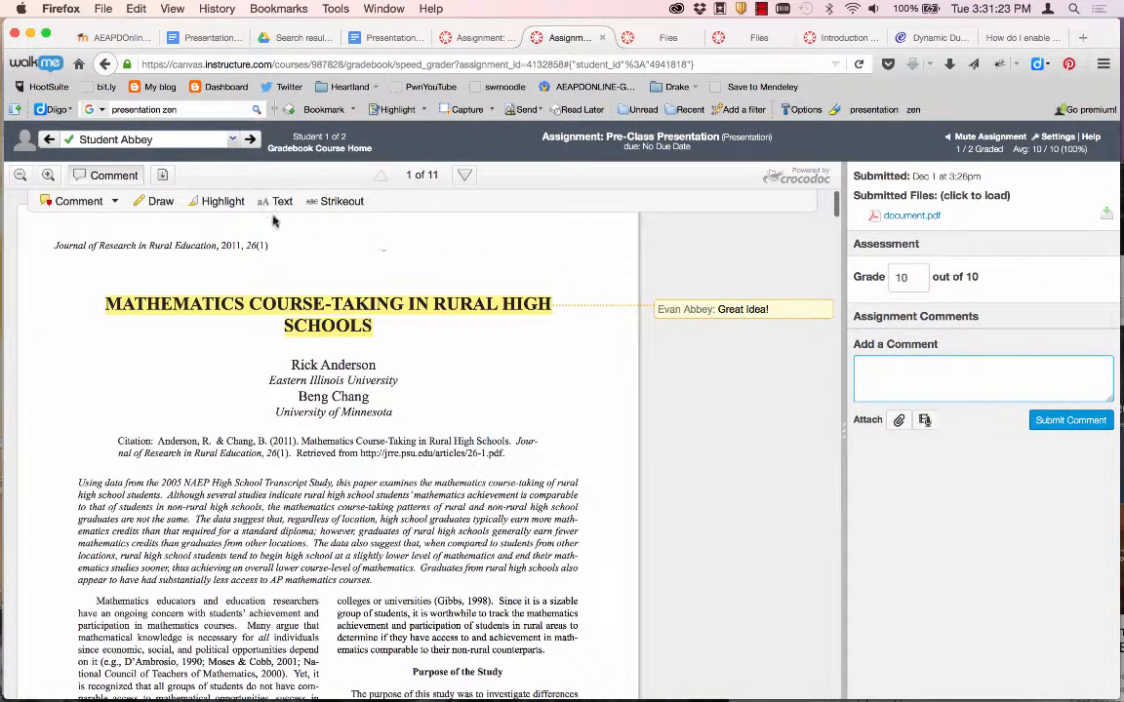
Return to the Pre-Class Presentation page and refresh the student's grades page to show 88.41%.
{"action": "left_click", "coordinate": [575, 139]}
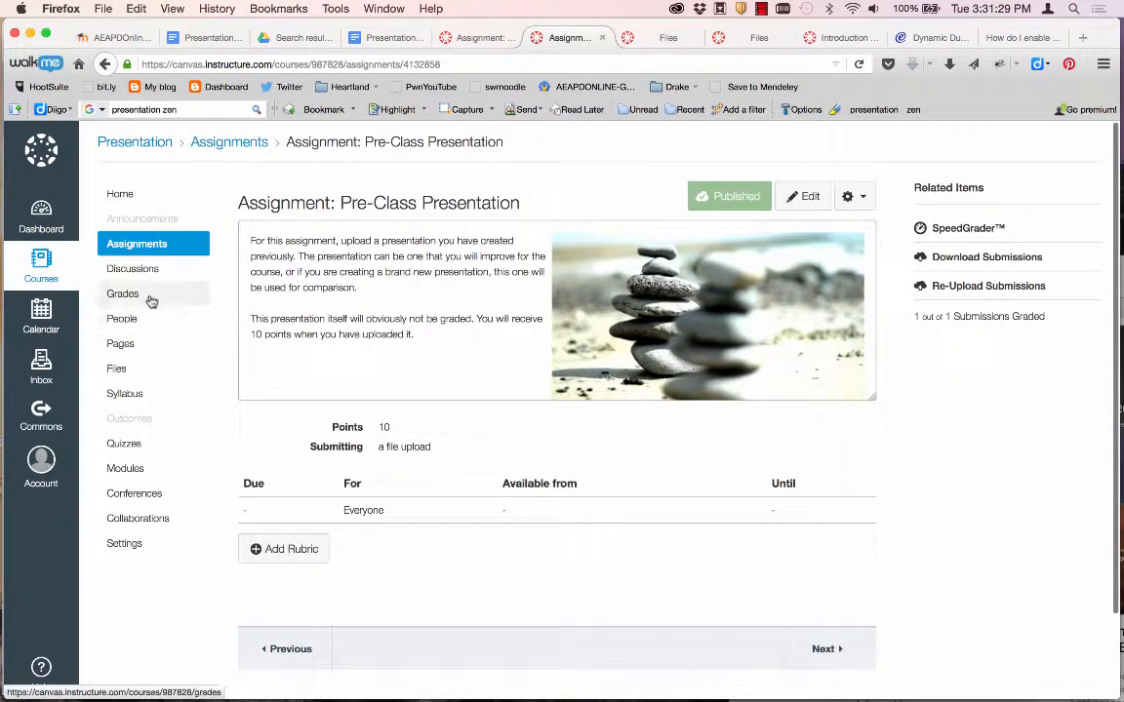
{"action": "key", "text": "super+Tab"}
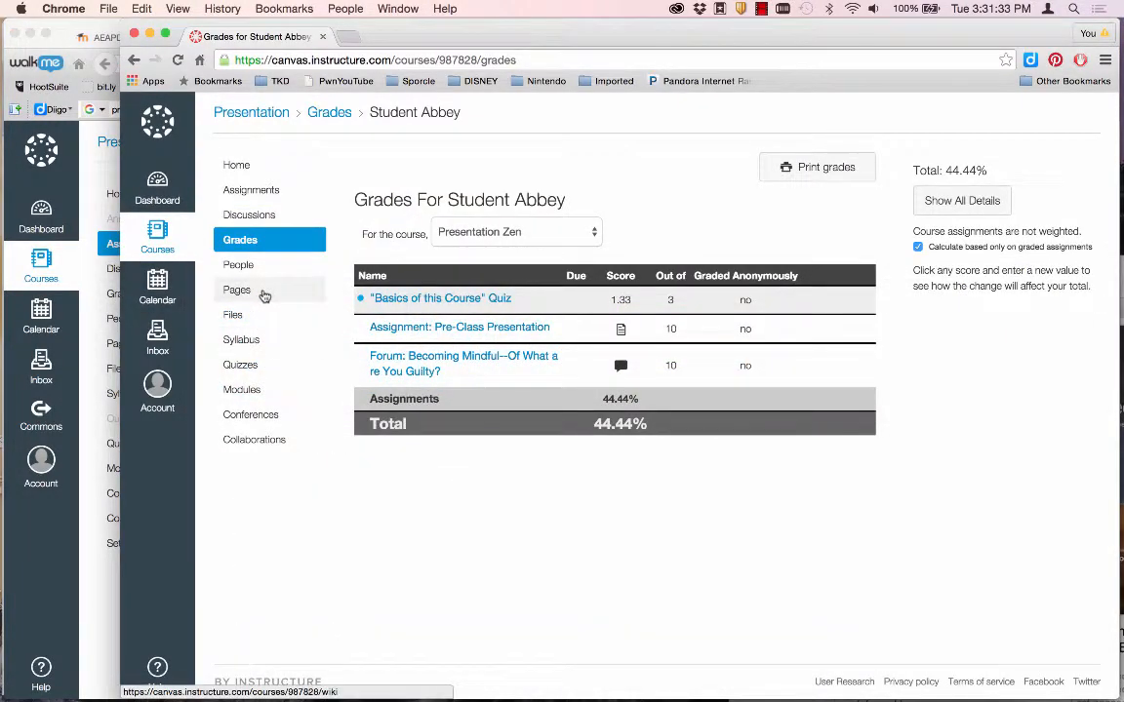
{"action": "left_click", "coordinate": [240, 241]}
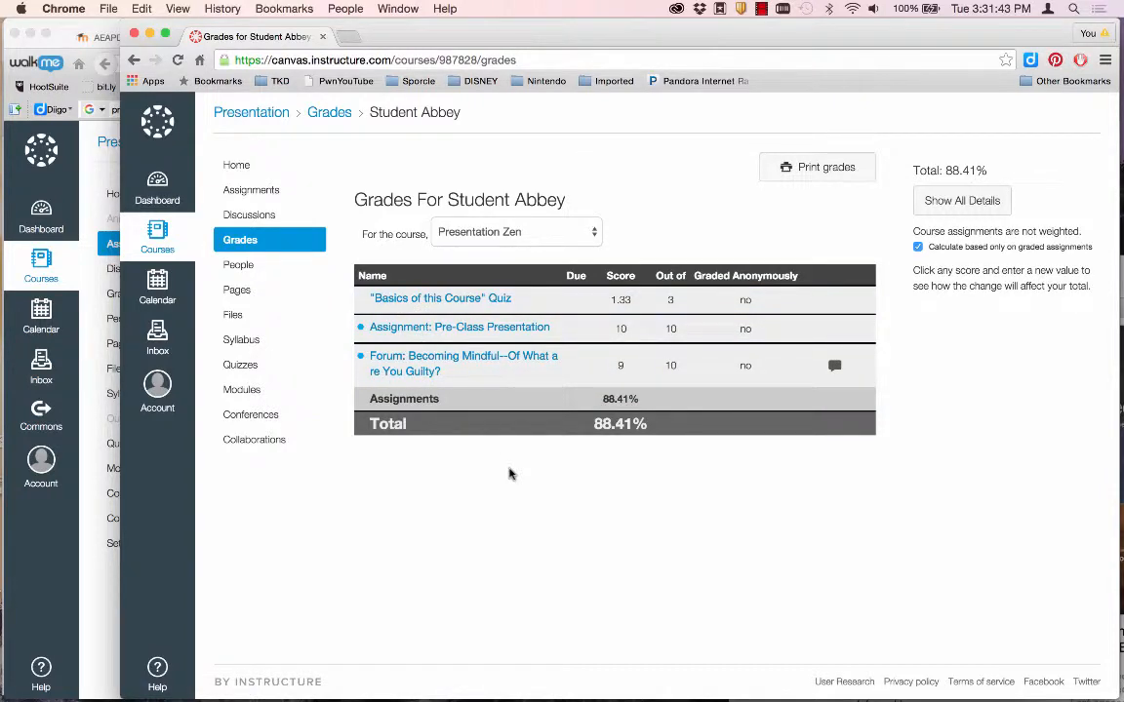
{"action": "key", "text": "super+Tab"}
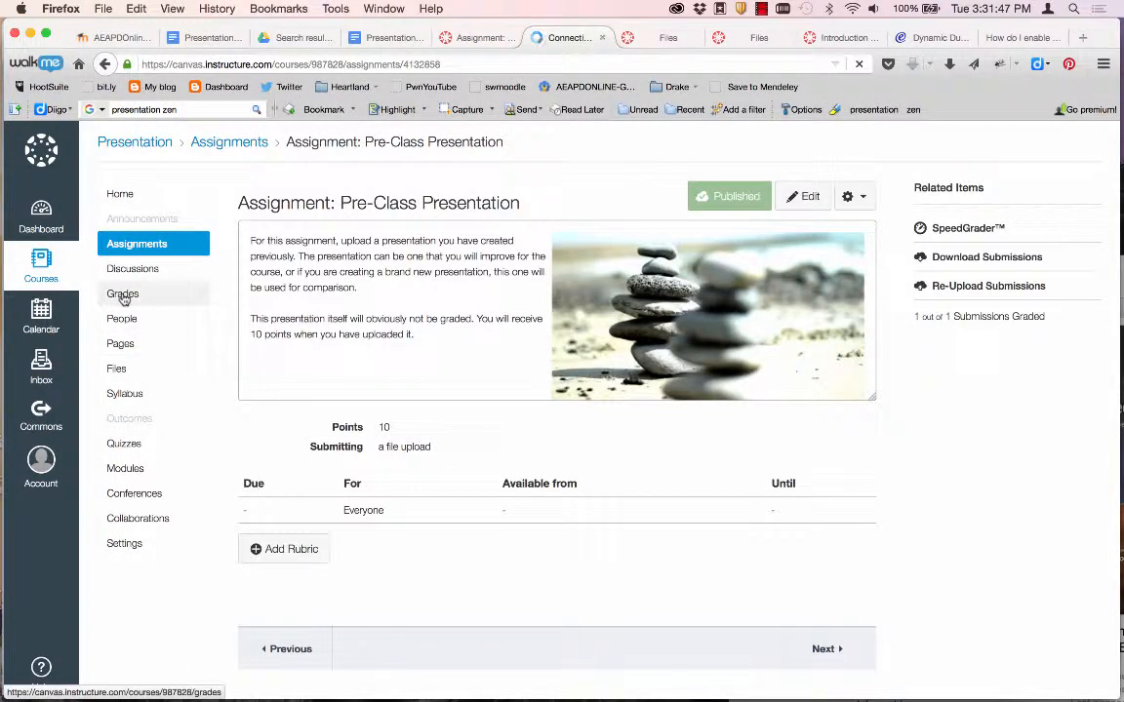
Check the student's 9/10 forum grade in the Gradebook, then bring up the course list.
{"action": "left_click", "coordinate": [123, 295]}
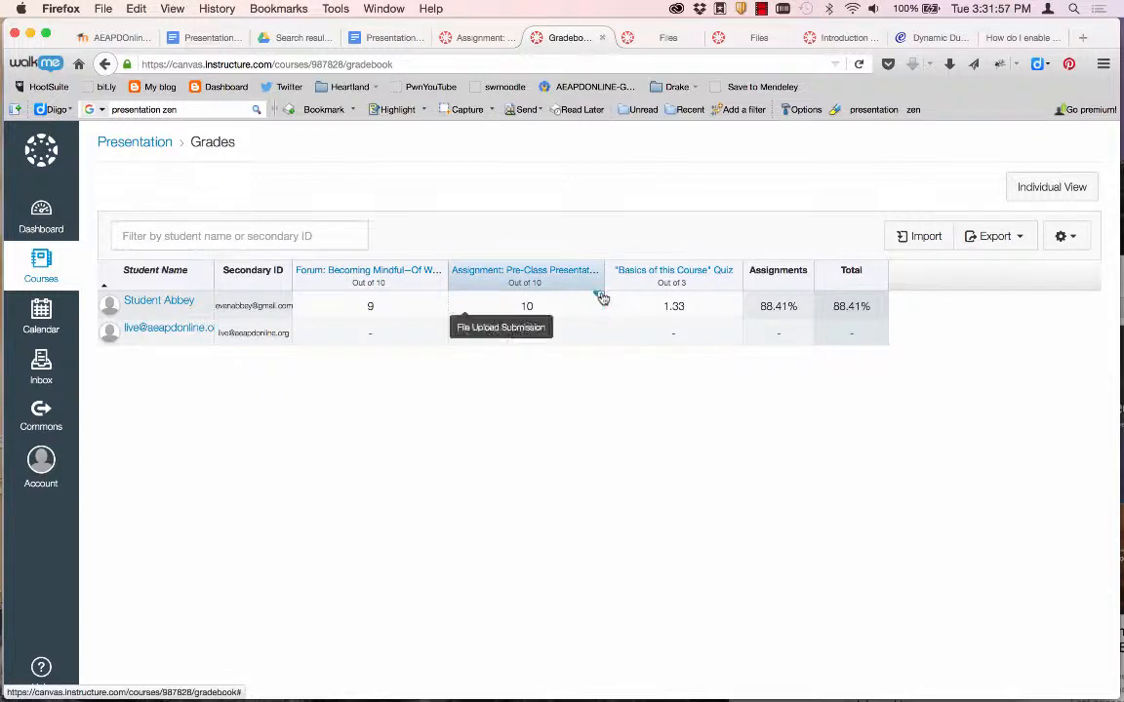
{"action": "left_click", "coordinate": [445, 303]}
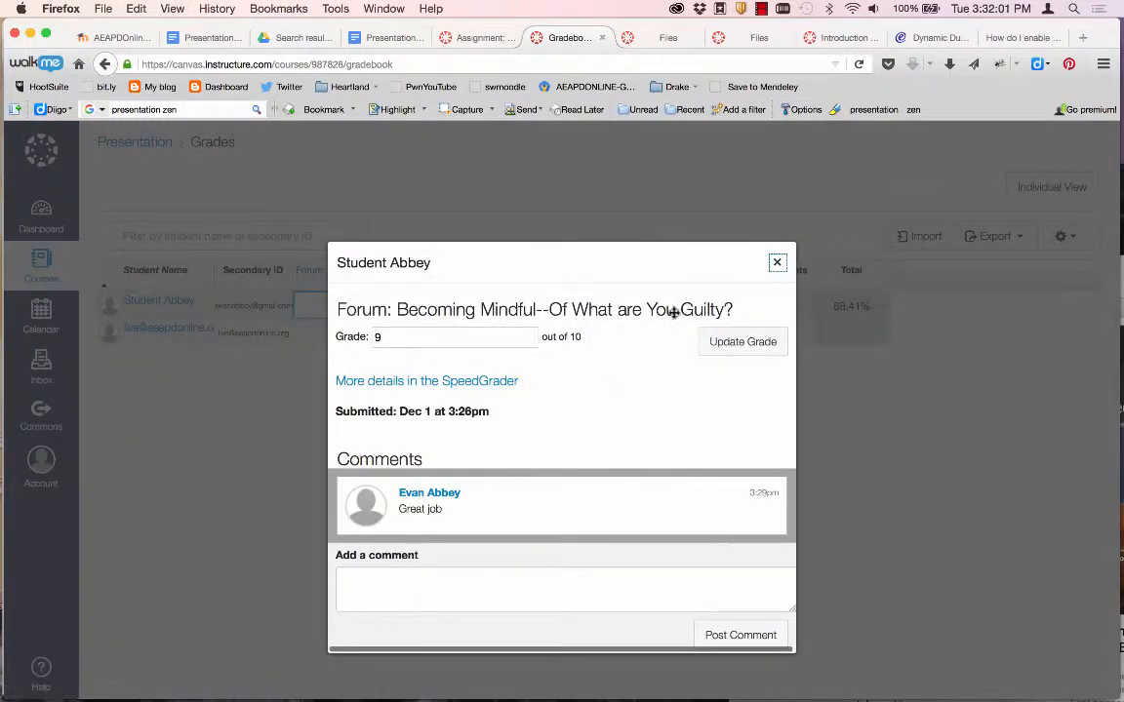
{"action": "left_click", "coordinate": [778, 262]}
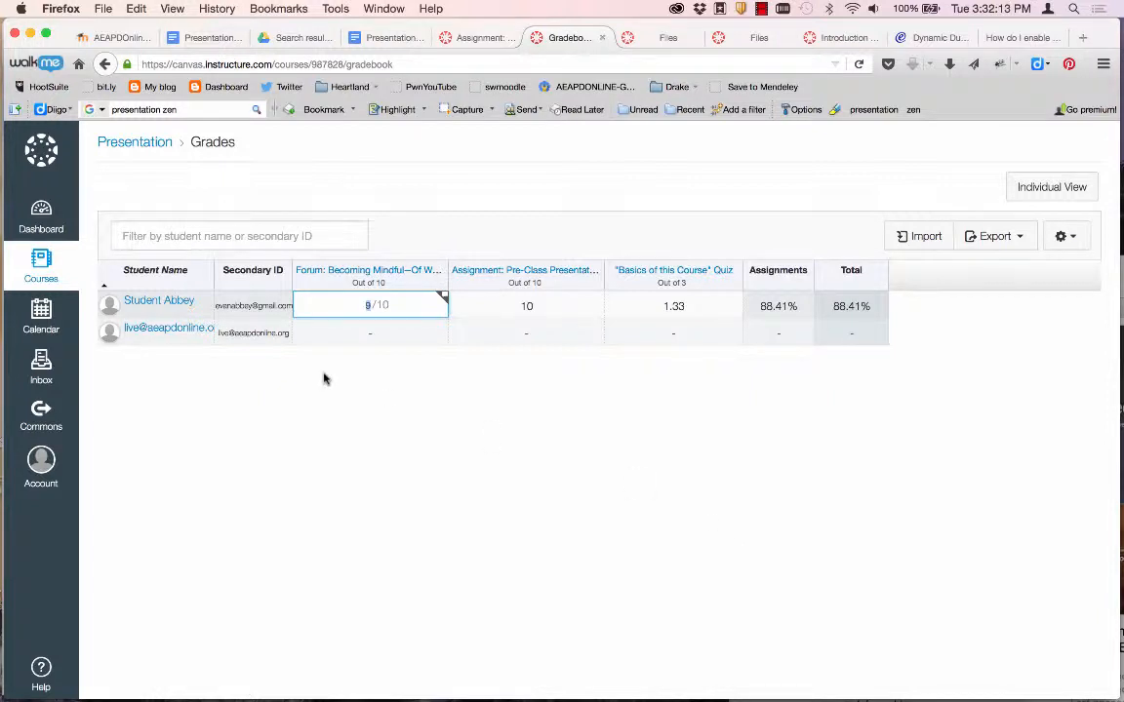
{"action": "left_click", "coordinate": [41, 263]}
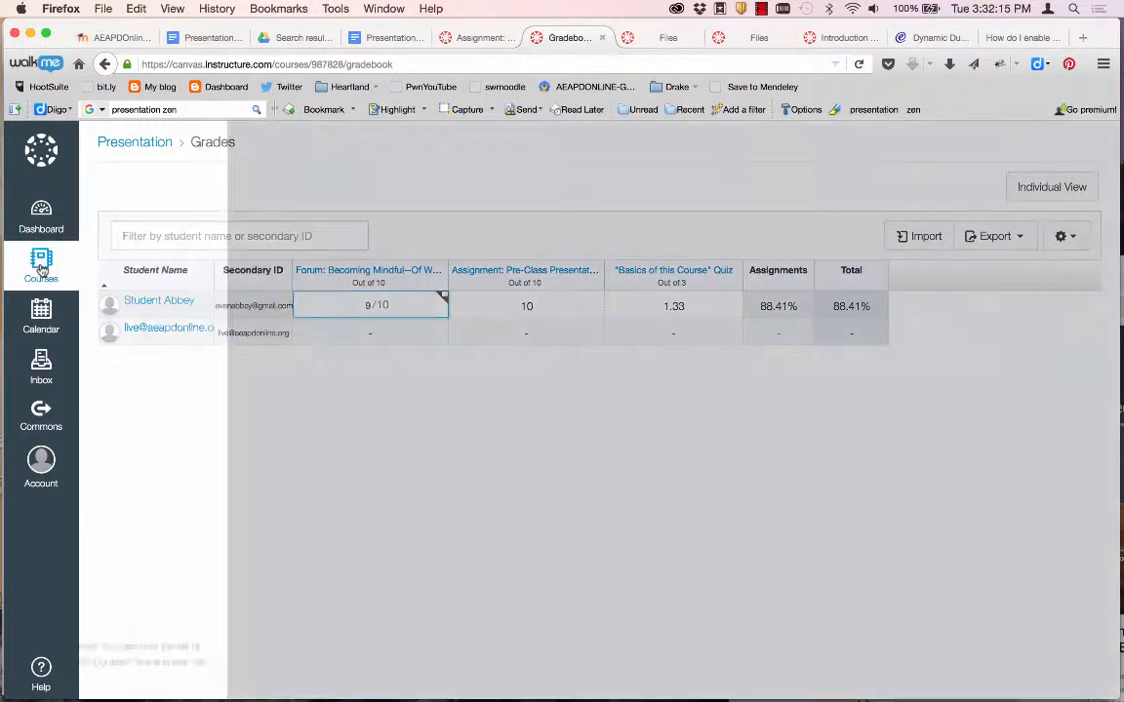
In Presentation Zen, post announcement 'Announcement' reading 'Welcome to the course! Be sure to introduce yourself.'.
{"action": "left_click", "coordinate": [149, 184]}
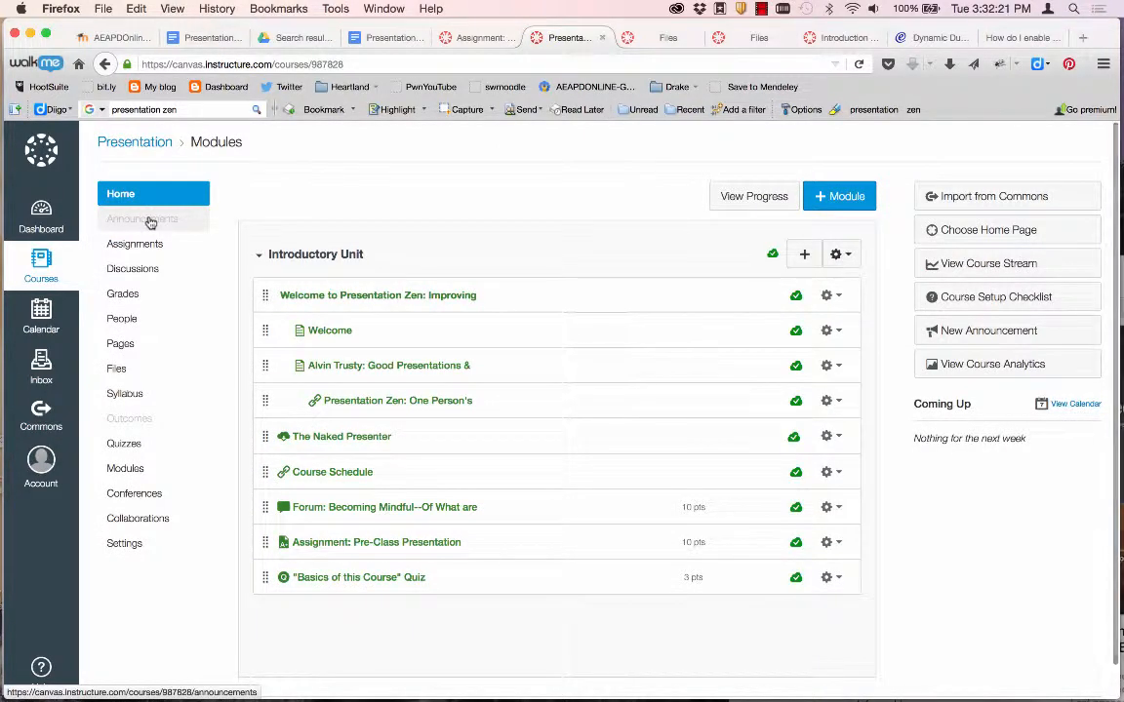
{"action": "left_click", "coordinate": [922, 339]}
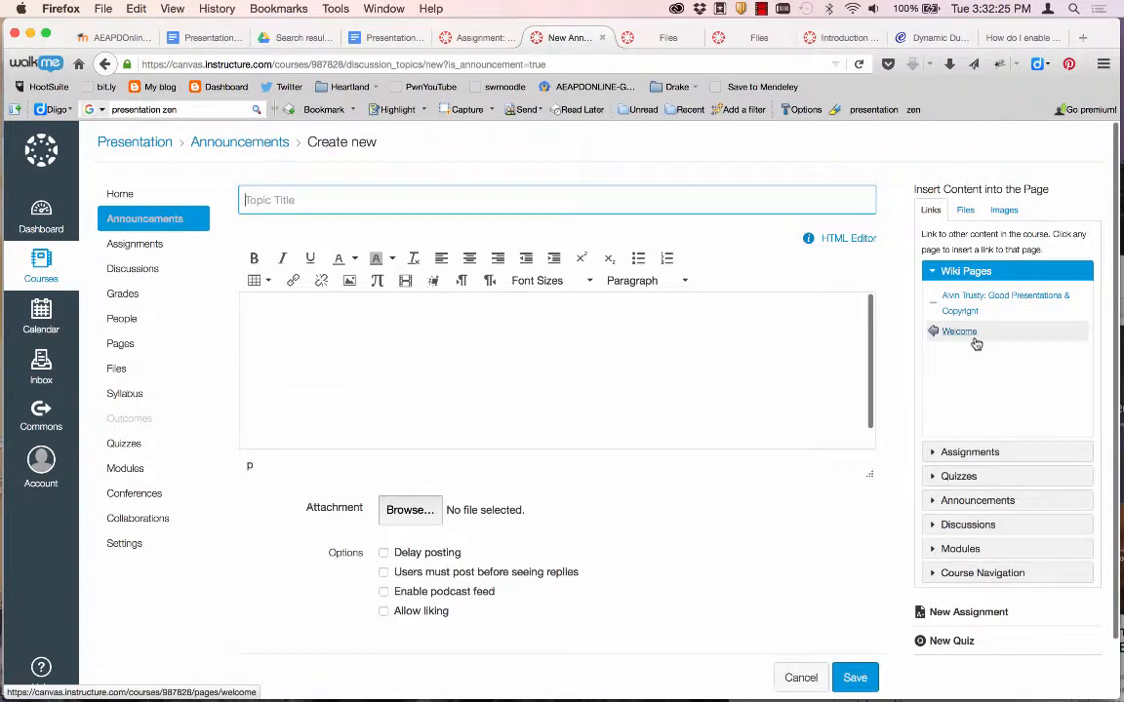
{"action": "type", "text": "Announce"}
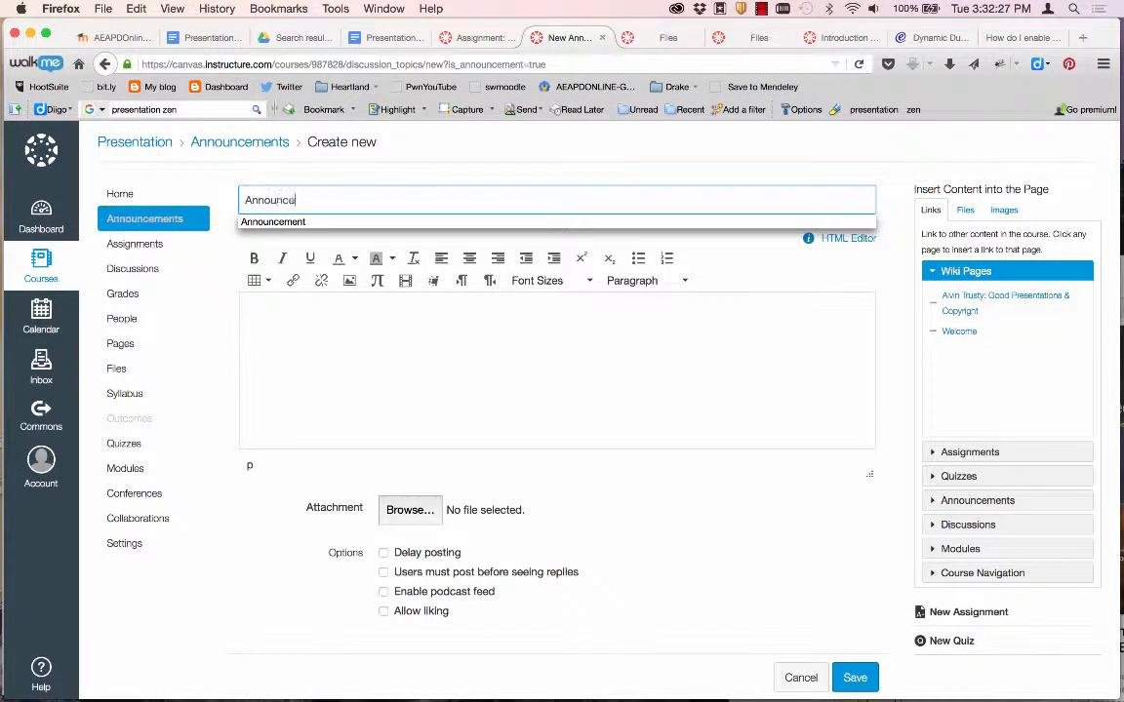
{"action": "type", "text": "ment"}
{"action": "left_click", "coordinate": [364, 383]}
{"action": "type", "text": "We"}
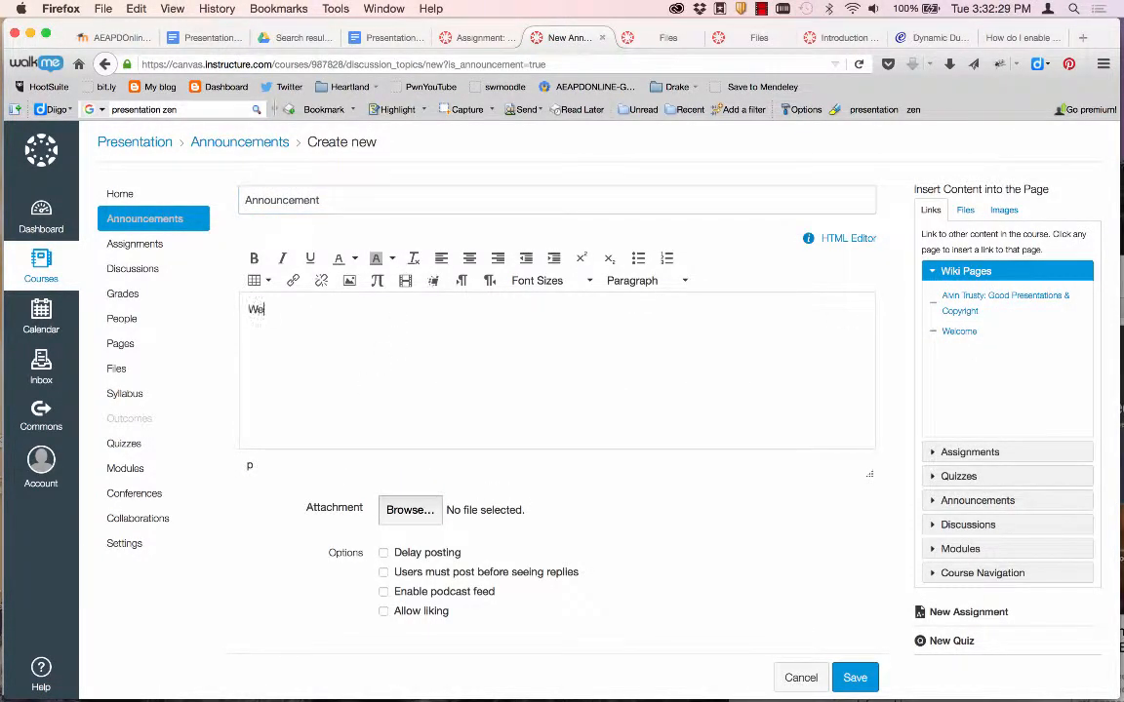
{"action": "type", "text": "lcome to the course!  Be sure to"}
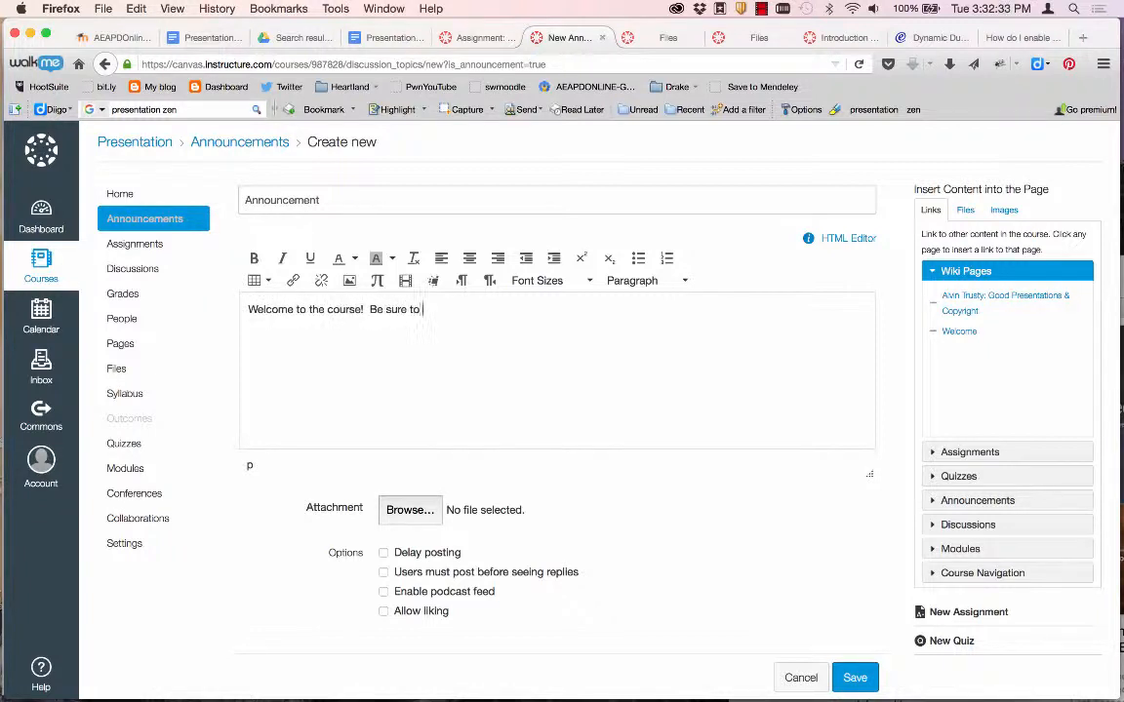
{"action": "type", "text": " introduce yourself."}
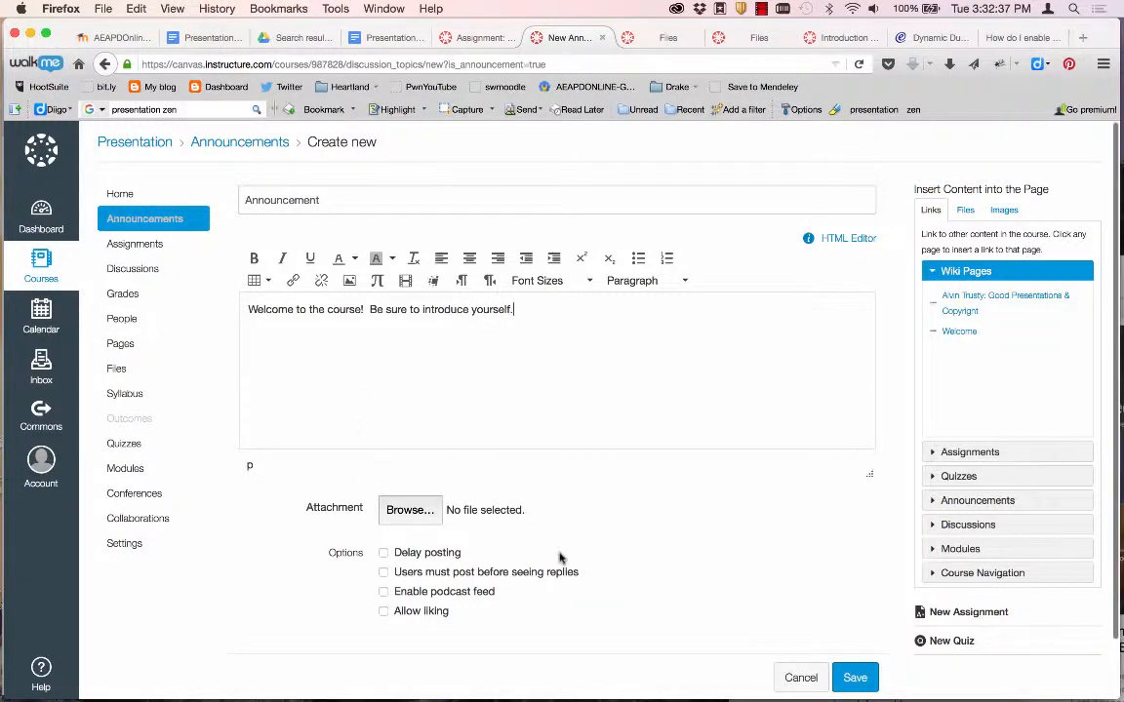
{"action": "scroll", "coordinate": [591, 401], "scroll_direction": "down", "scroll_amount": 1}
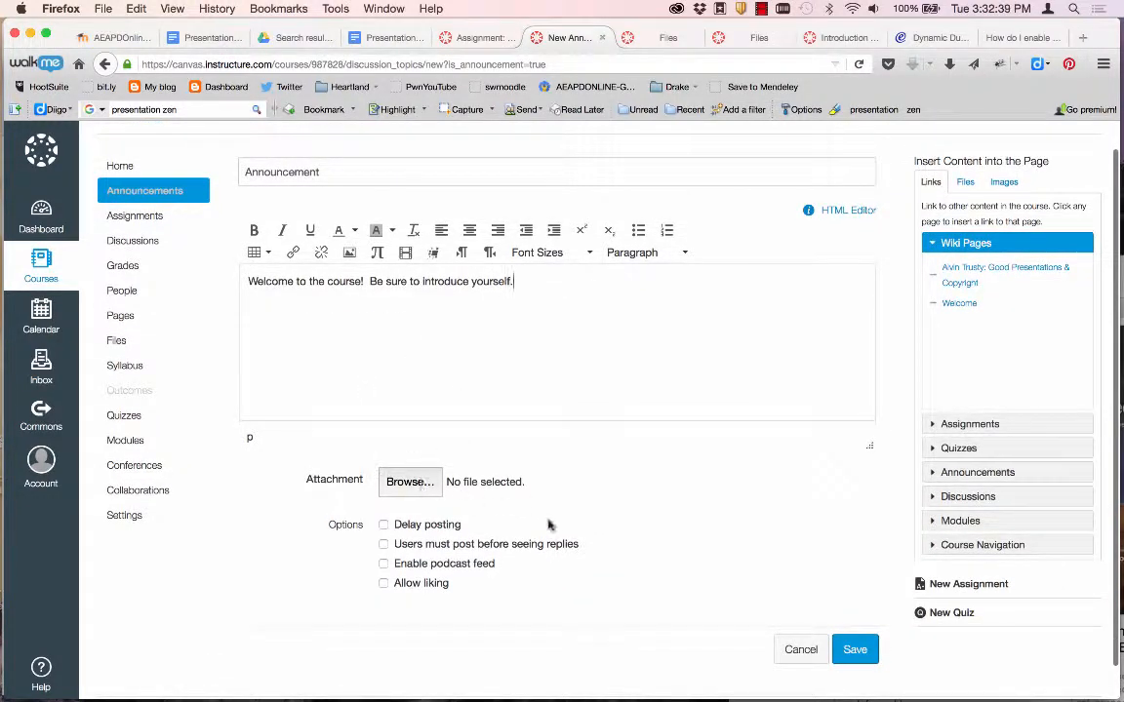
{"action": "scroll", "coordinate": [554, 535], "scroll_direction": "down", "scroll_amount": 1}
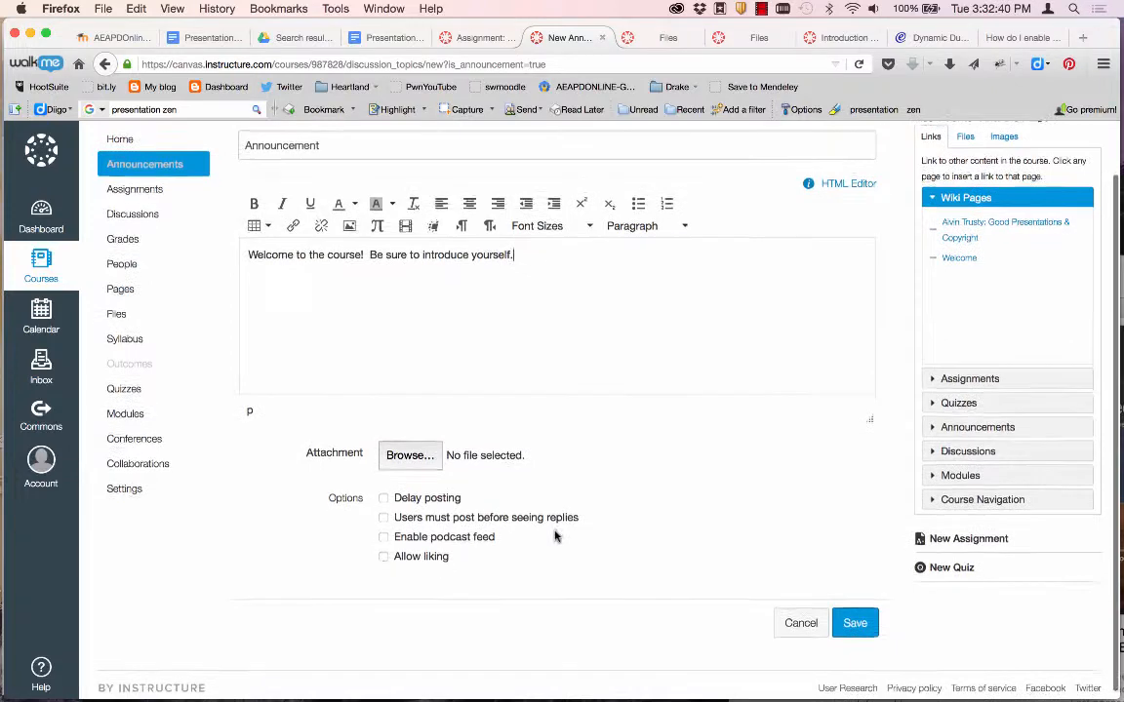
{"action": "left_click", "coordinate": [847, 623]}
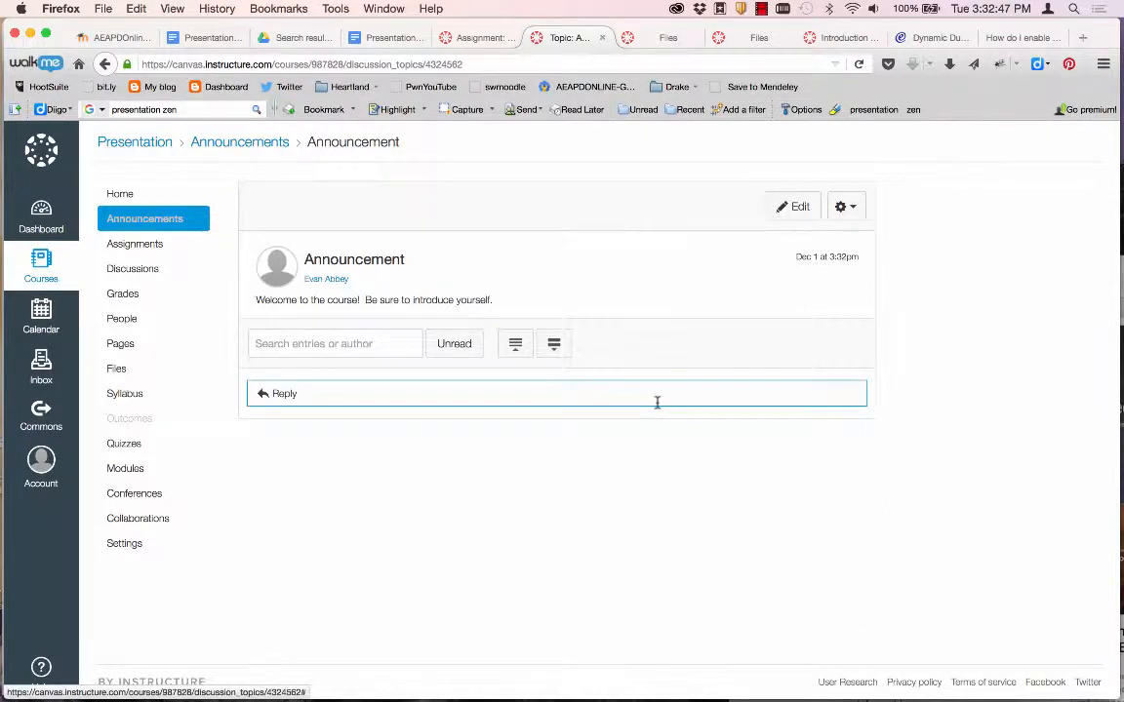
{"action": "left_click", "coordinate": [161, 218]}
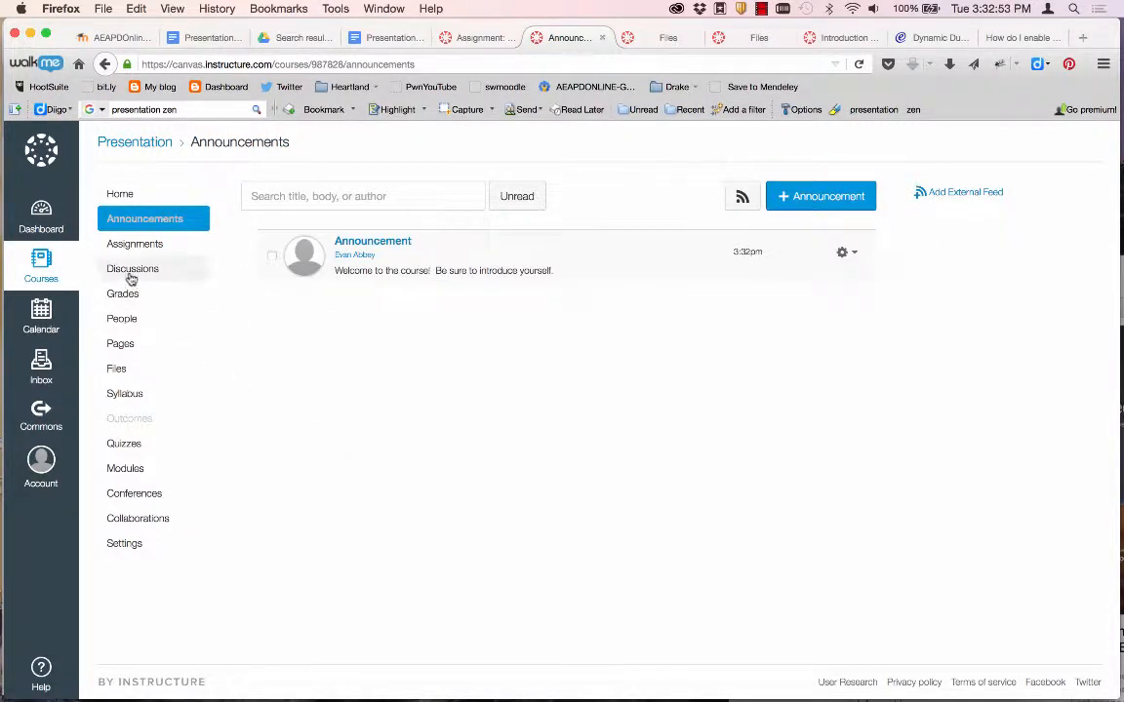
Return to the course home and open the People roster.
{"action": "left_click", "coordinate": [110, 194]}
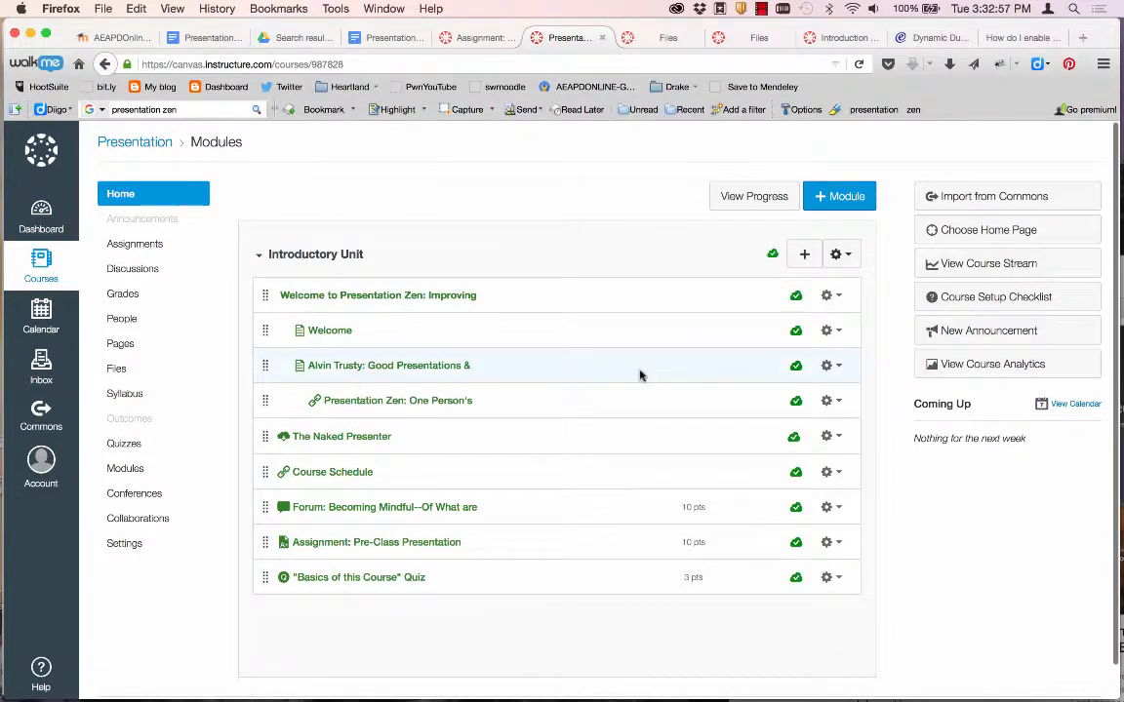
{"action": "scroll", "coordinate": [640, 372], "scroll_direction": "down", "scroll_amount": 1}
{"action": "scroll", "coordinate": [640, 375], "scroll_direction": "down", "scroll_amount": 1}
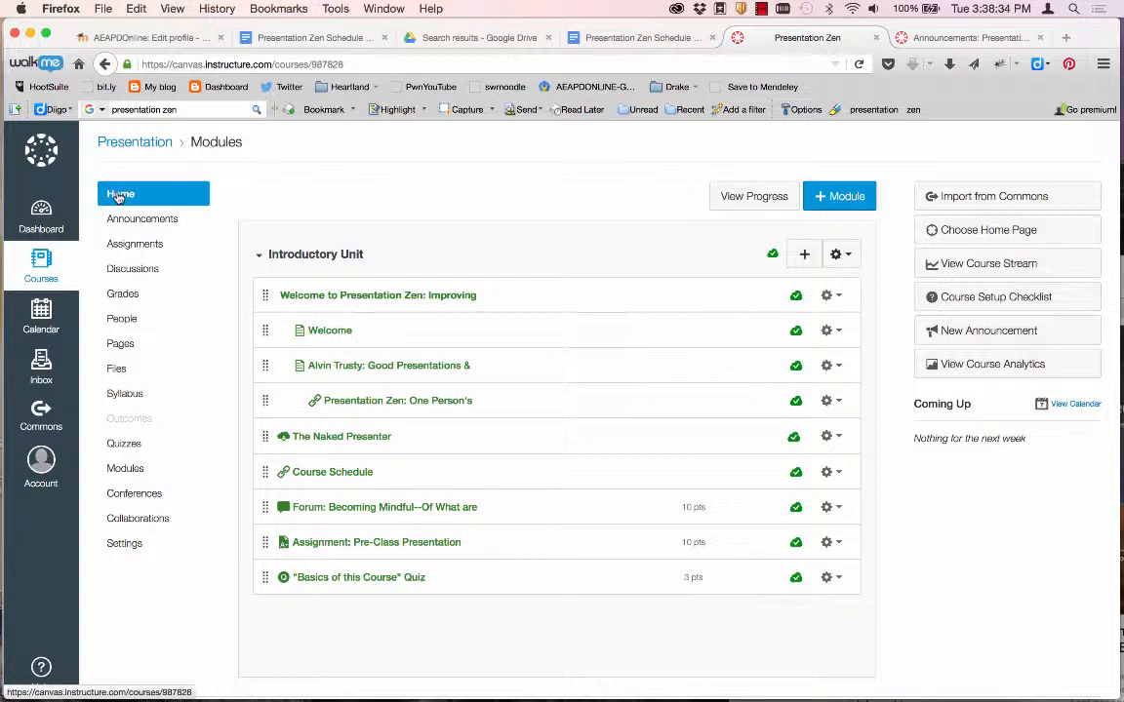
{"action": "left_click", "coordinate": [125, 322]}
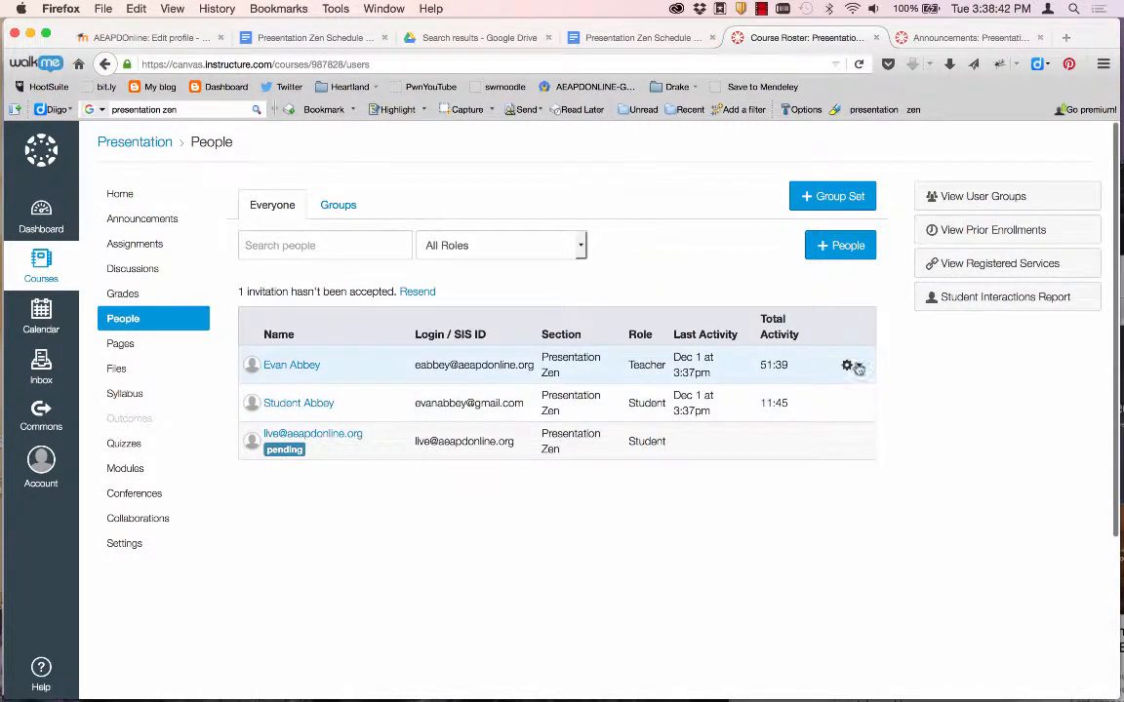
Open the student's User Details profile from the enrollment gear menu.
{"action": "left_click", "coordinate": [849, 402]}
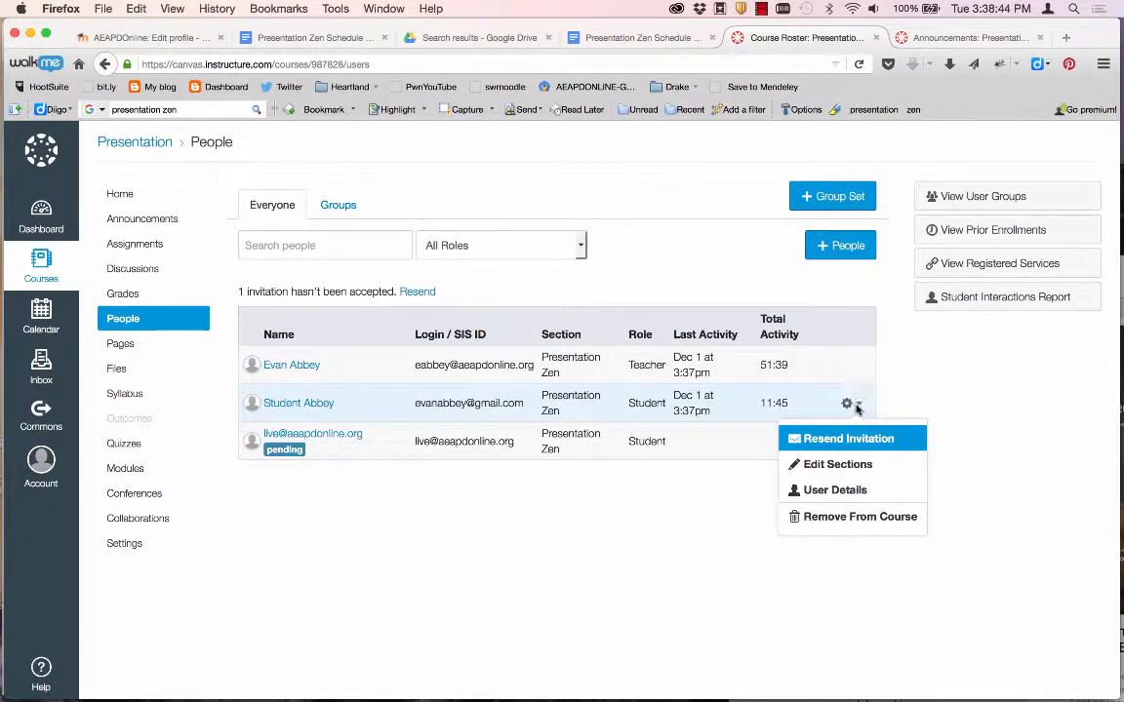
{"action": "left_click", "coordinate": [837, 491]}
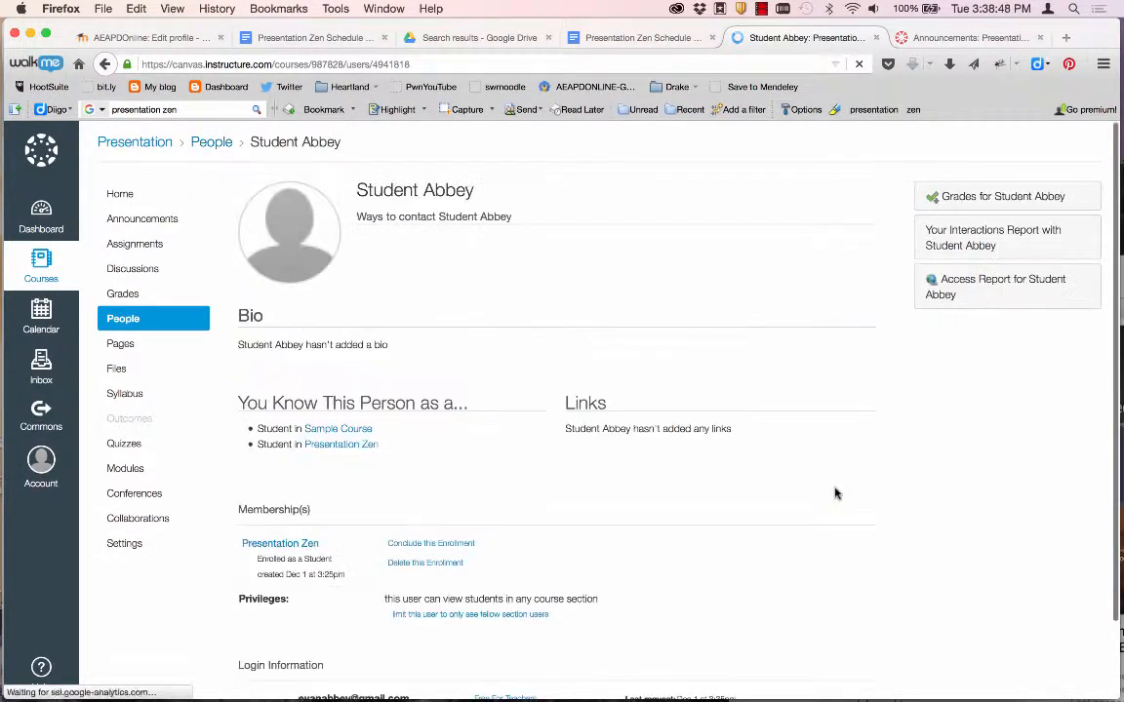
{"action": "scroll", "coordinate": [472, 371], "scroll_direction": "down", "scroll_amount": 1}
{"action": "scroll", "coordinate": [473, 370], "scroll_direction": "down", "scroll_amount": 3}
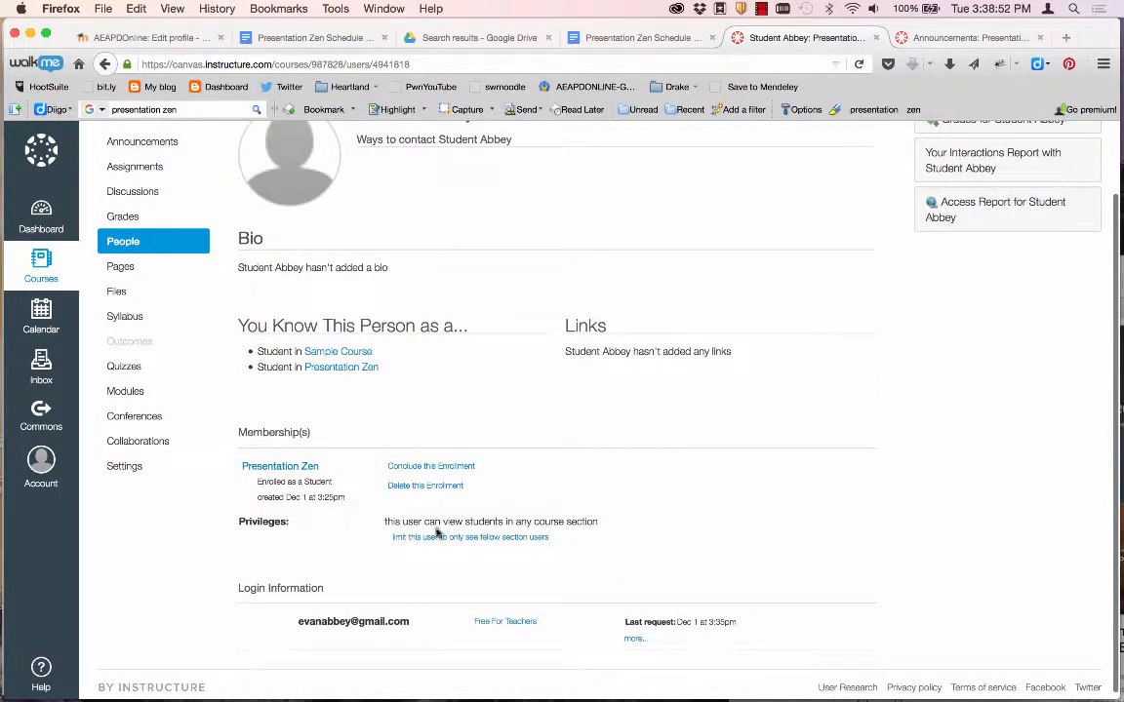
{"action": "scroll", "coordinate": [447, 576], "scroll_direction": "down", "scroll_amount": 1}
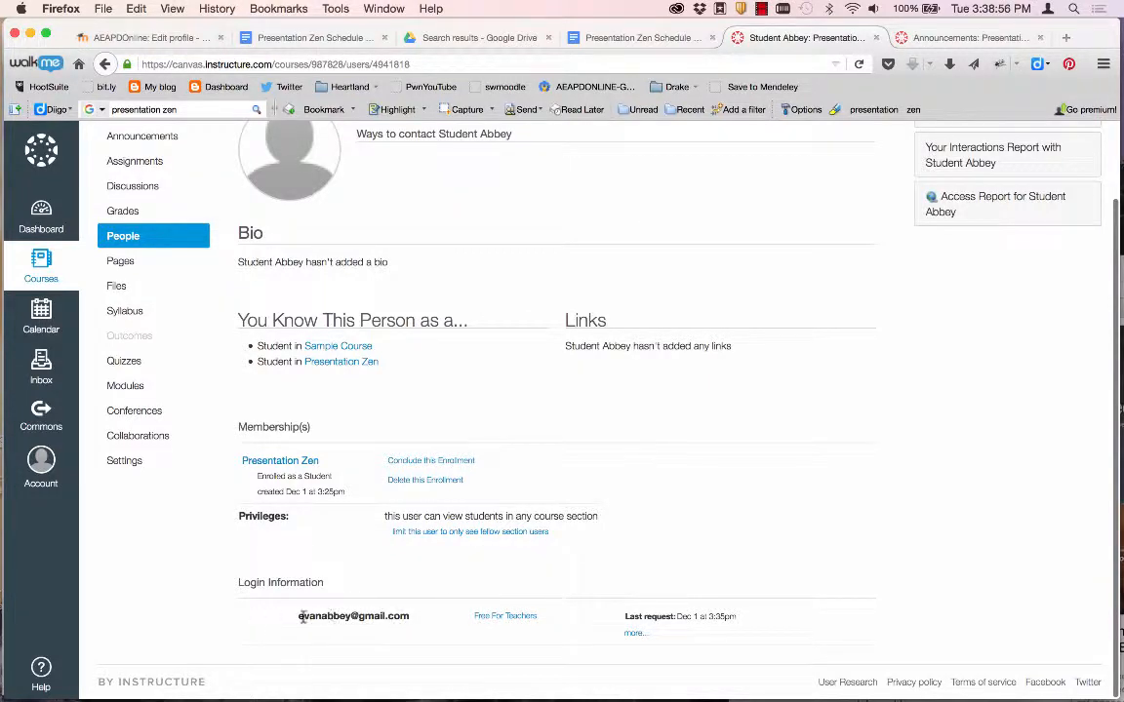
{"action": "scroll", "coordinate": [416, 510], "scroll_direction": "up", "scroll_amount": 3}
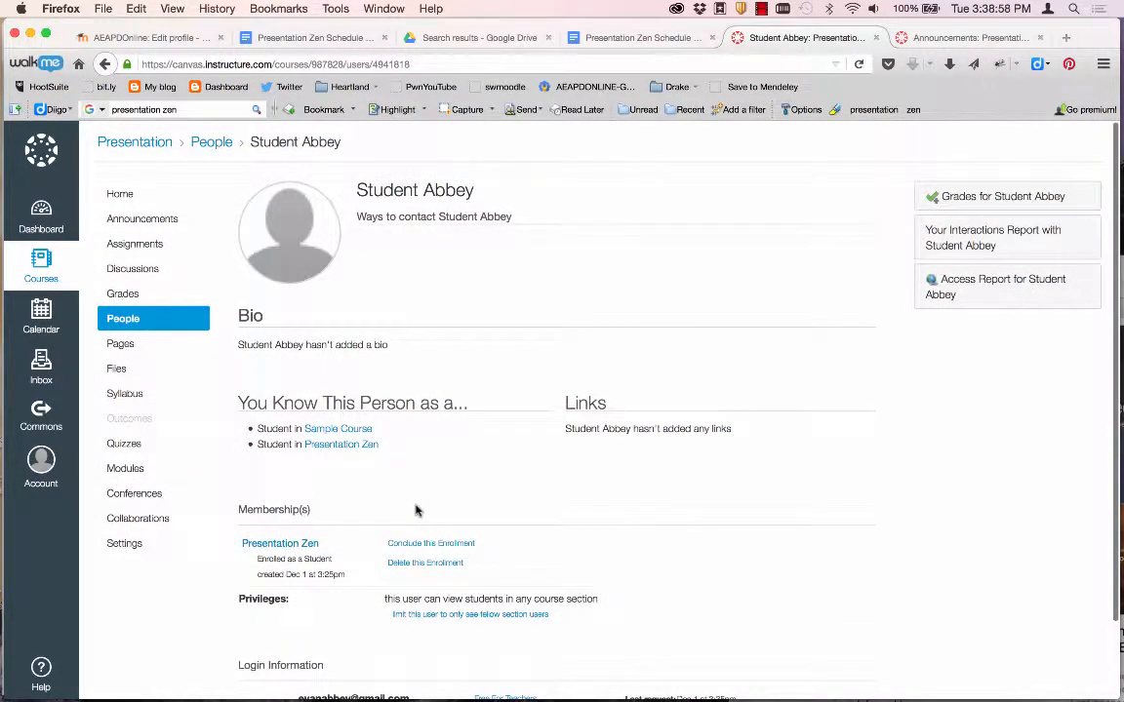
Review the student's Interactions and Access reports, then return to the course home page.
{"action": "left_click", "coordinate": [961, 234]}
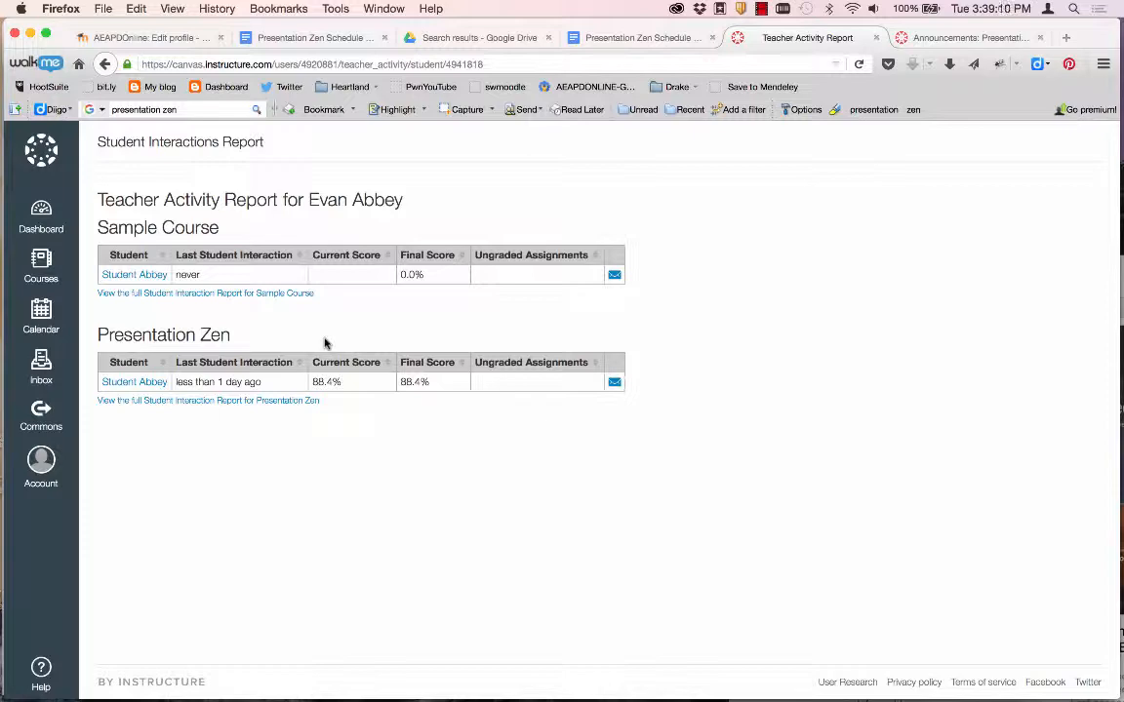
{"action": "key", "text": "super+Left"}
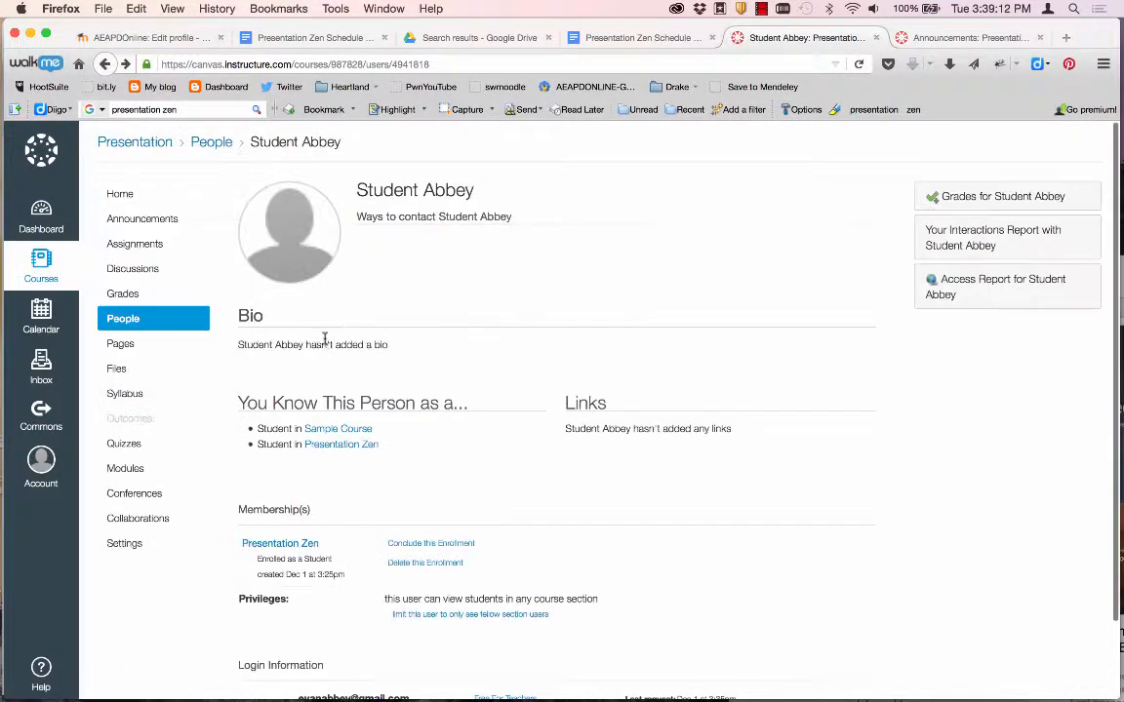
{"action": "left_click", "coordinate": [945, 298]}
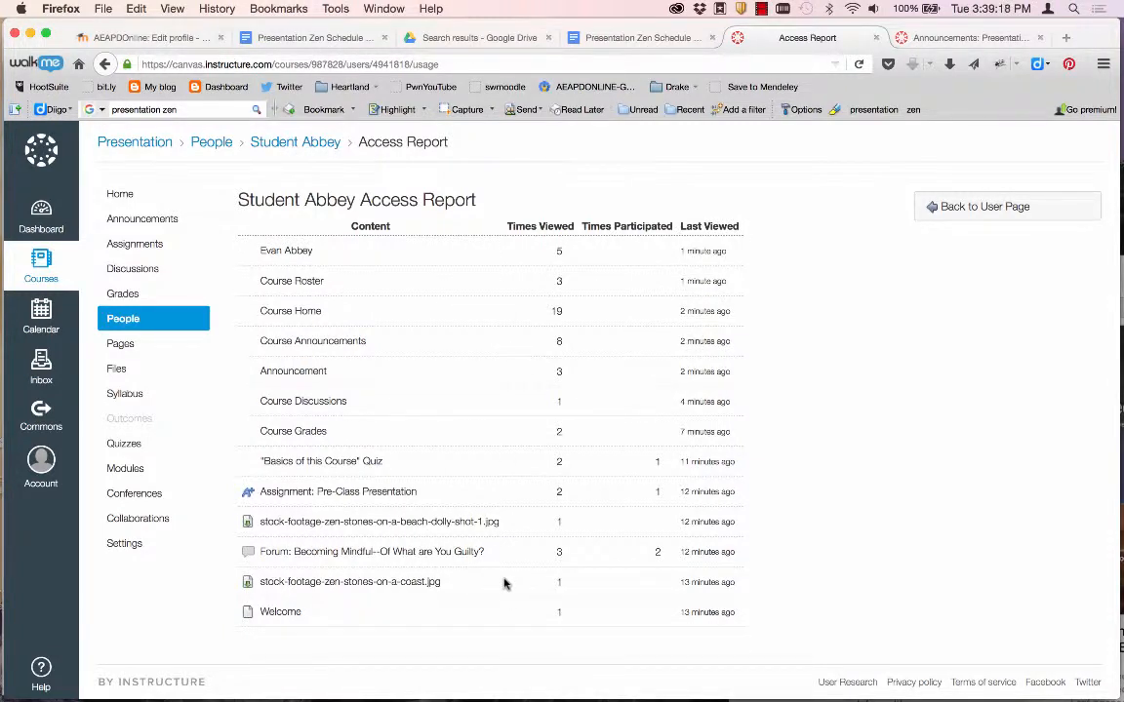
{"action": "key", "text": "super+Left"}
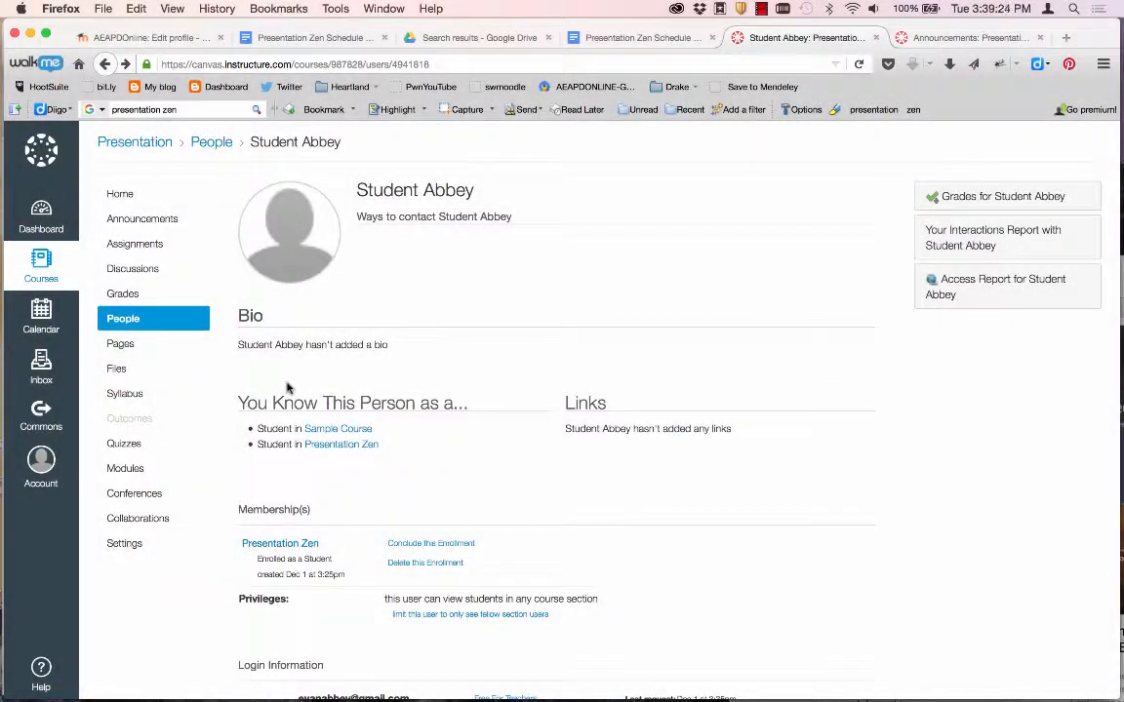
{"action": "left_click", "coordinate": [128, 195]}
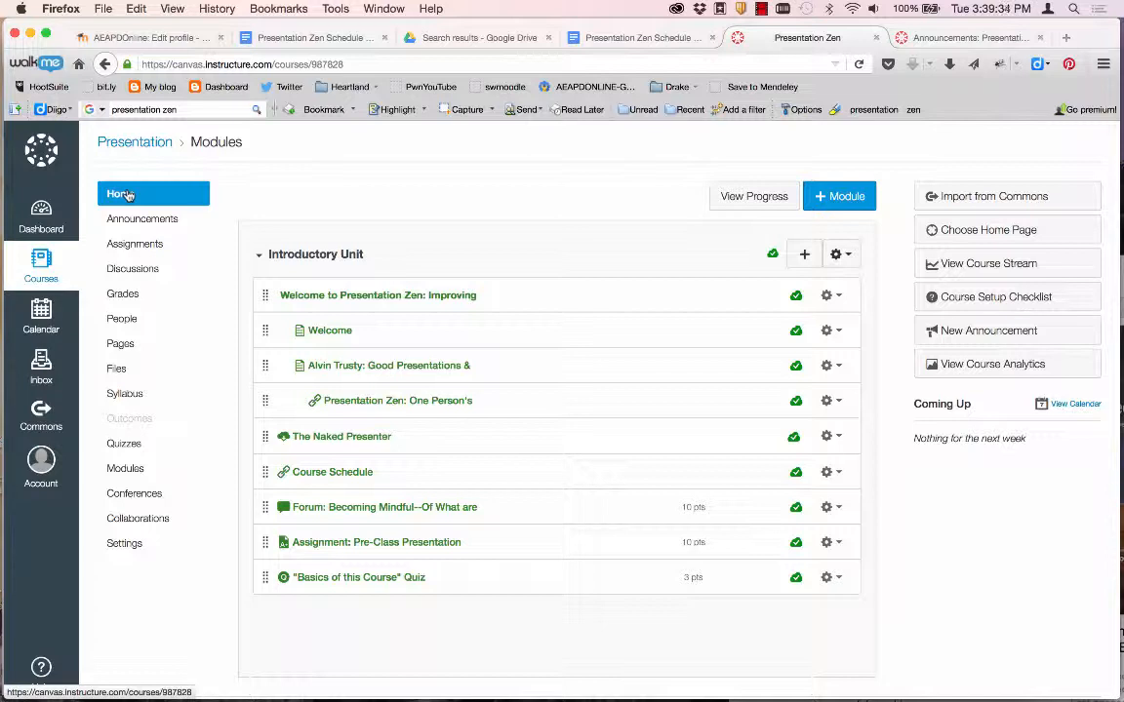
{"action": "left_click", "coordinate": [137, 494]}
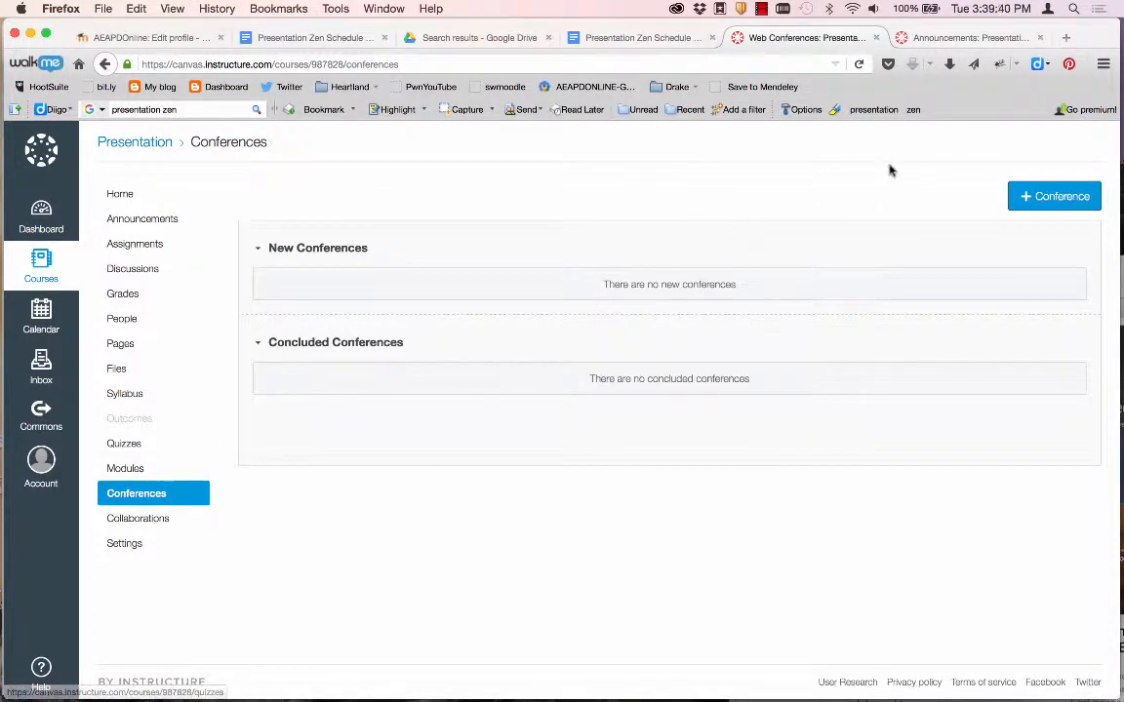
{"action": "left_click", "coordinate": [1032, 198]}
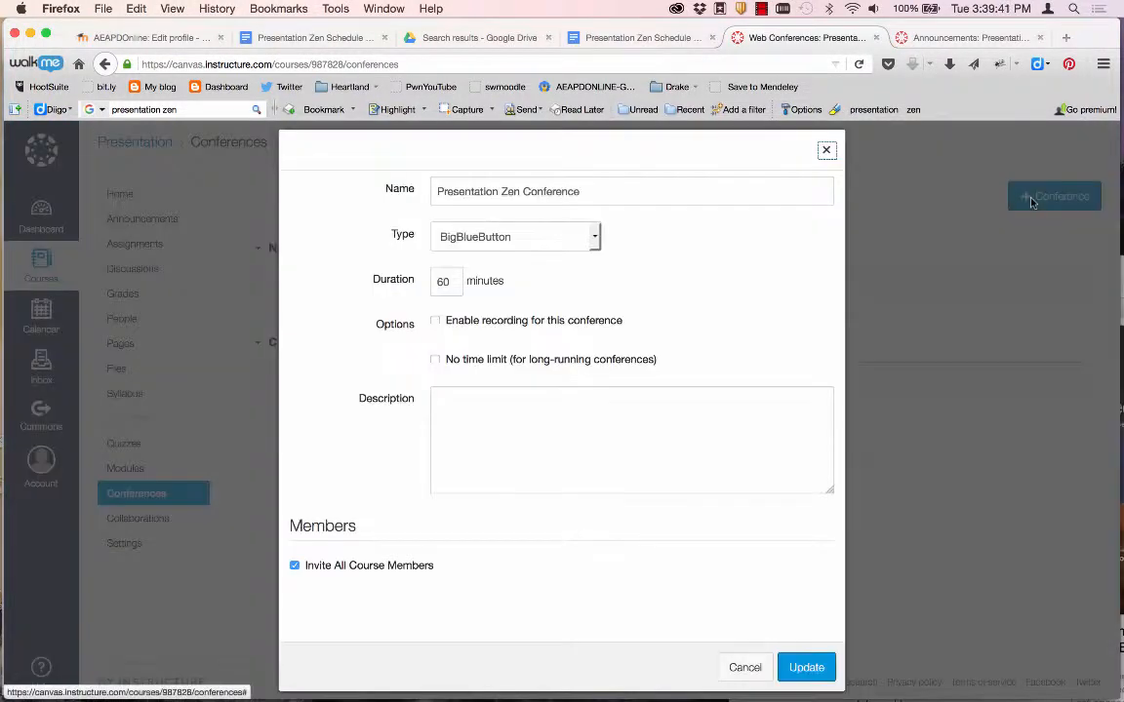
{"action": "left_click", "coordinate": [597, 238]}
{"action": "left_click", "coordinate": [597, 238]}
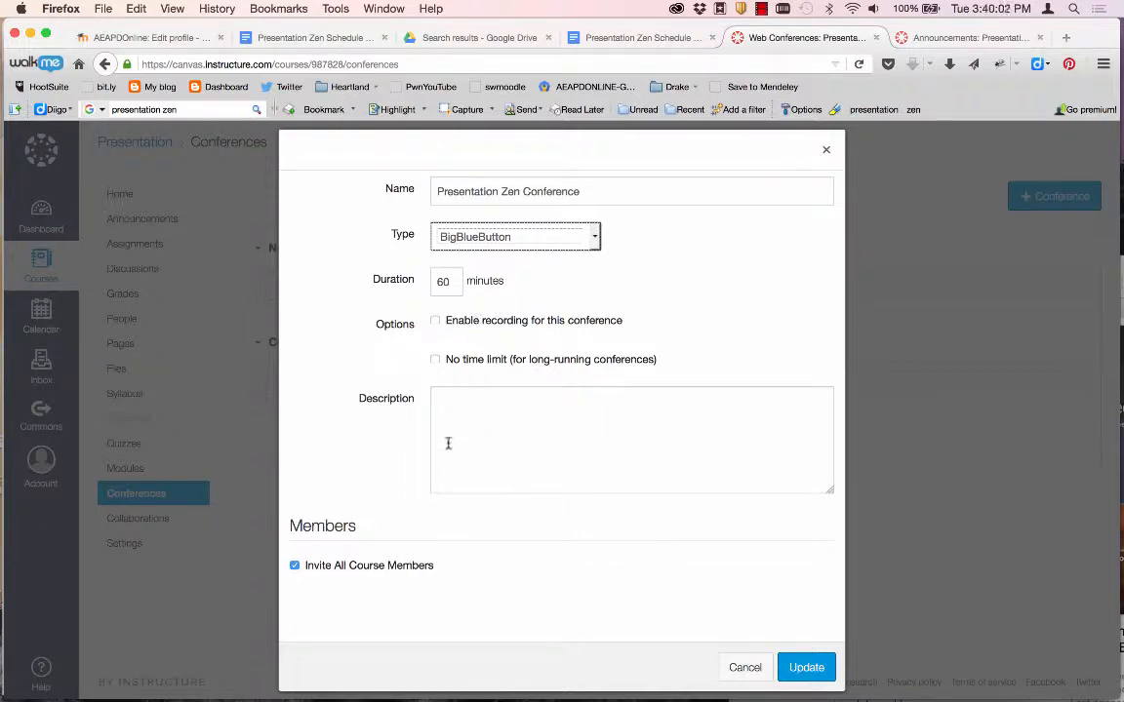
{"action": "left_click", "coordinate": [746, 667]}
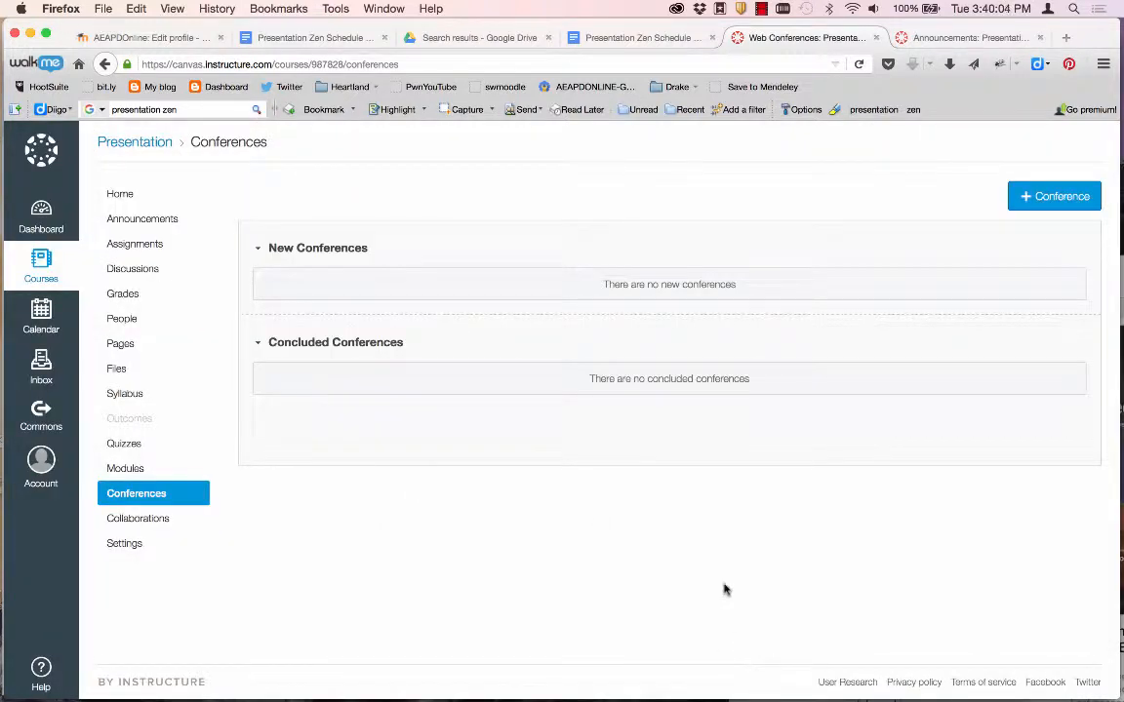
{"action": "left_click", "coordinate": [125, 191]}
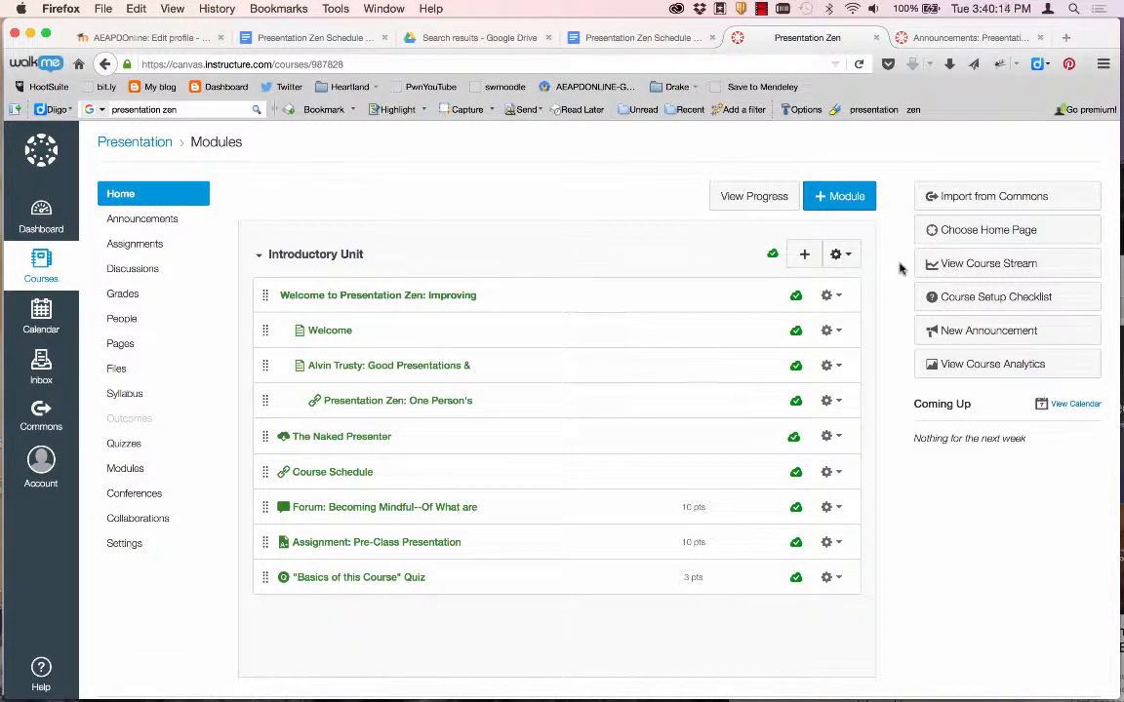
Authorize Commons, accept its terms of use, and browse the 3,607 search results.
{"action": "left_click", "coordinate": [957, 200]}
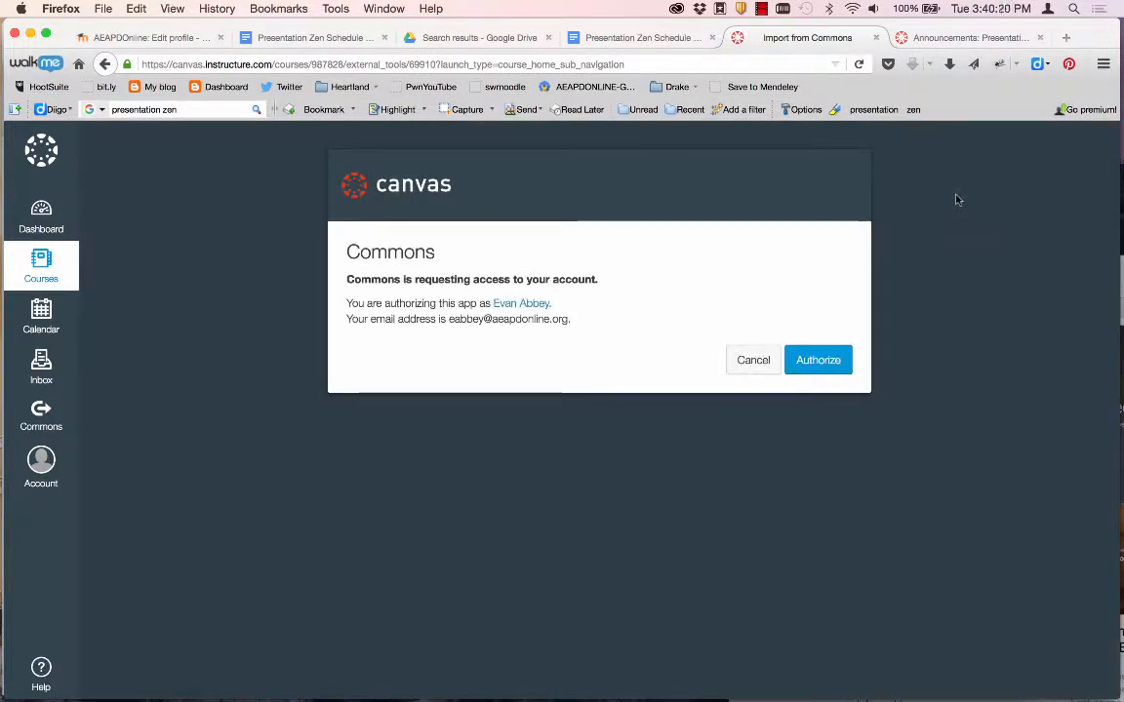
{"action": "left_click", "coordinate": [809, 361]}
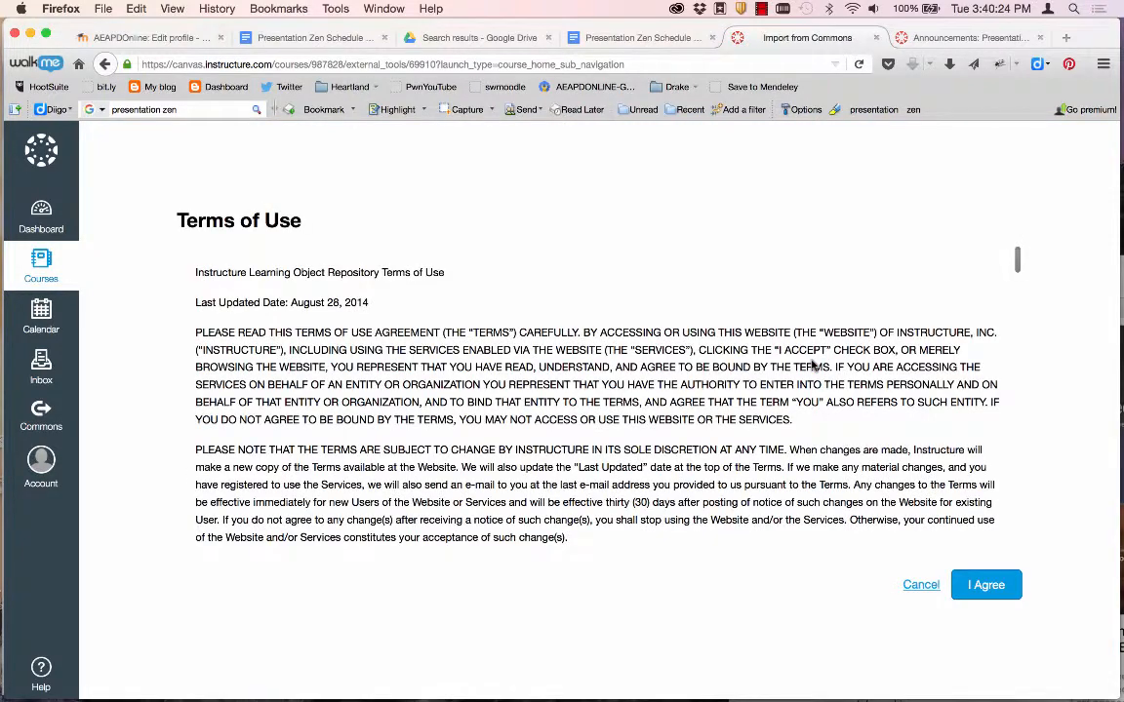
{"action": "left_click", "coordinate": [986, 591]}
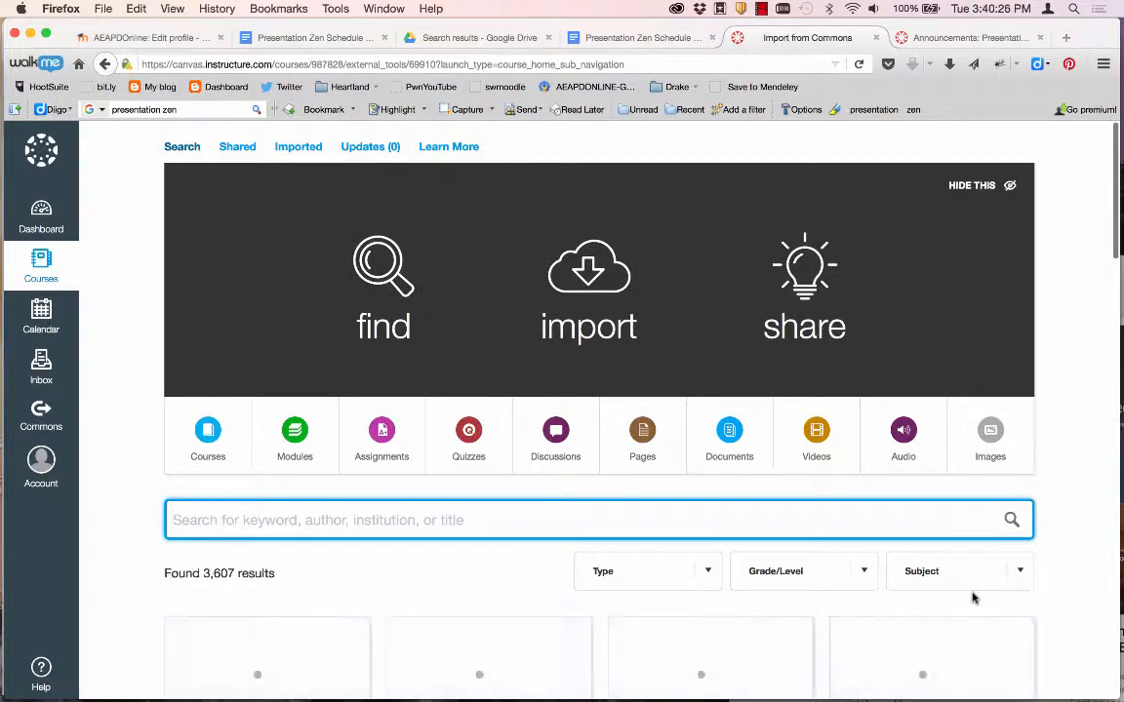
{"action": "scroll", "coordinate": [766, 535], "scroll_direction": "down", "scroll_amount": 5}
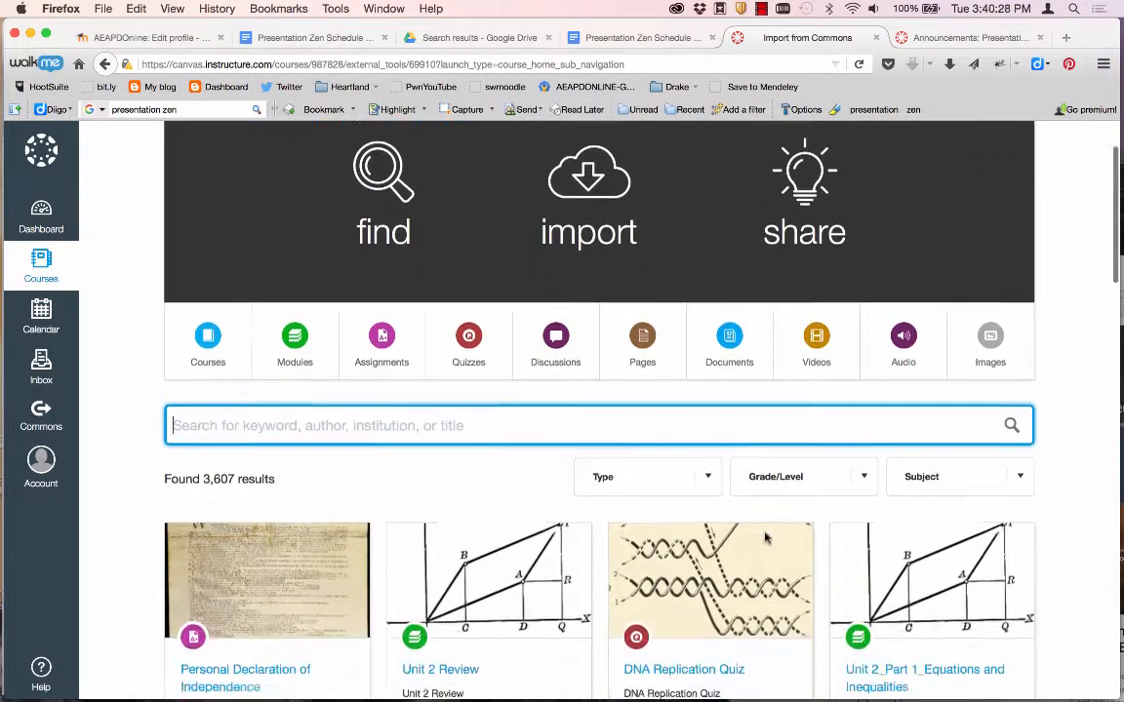
{"action": "scroll", "coordinate": [767, 540], "scroll_direction": "down", "scroll_amount": 2}
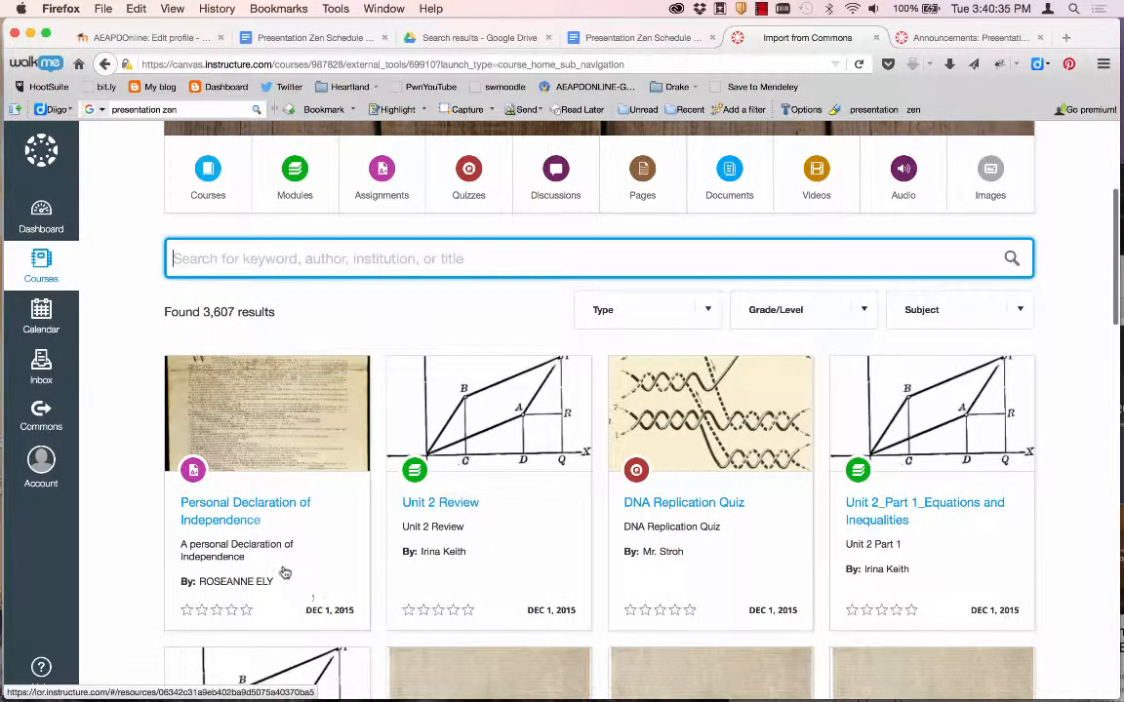
Import the Commons resource 'Personal Declaration of Independence' into Presentation Zen, then go to that course.
{"action": "left_click", "coordinate": [252, 509]}
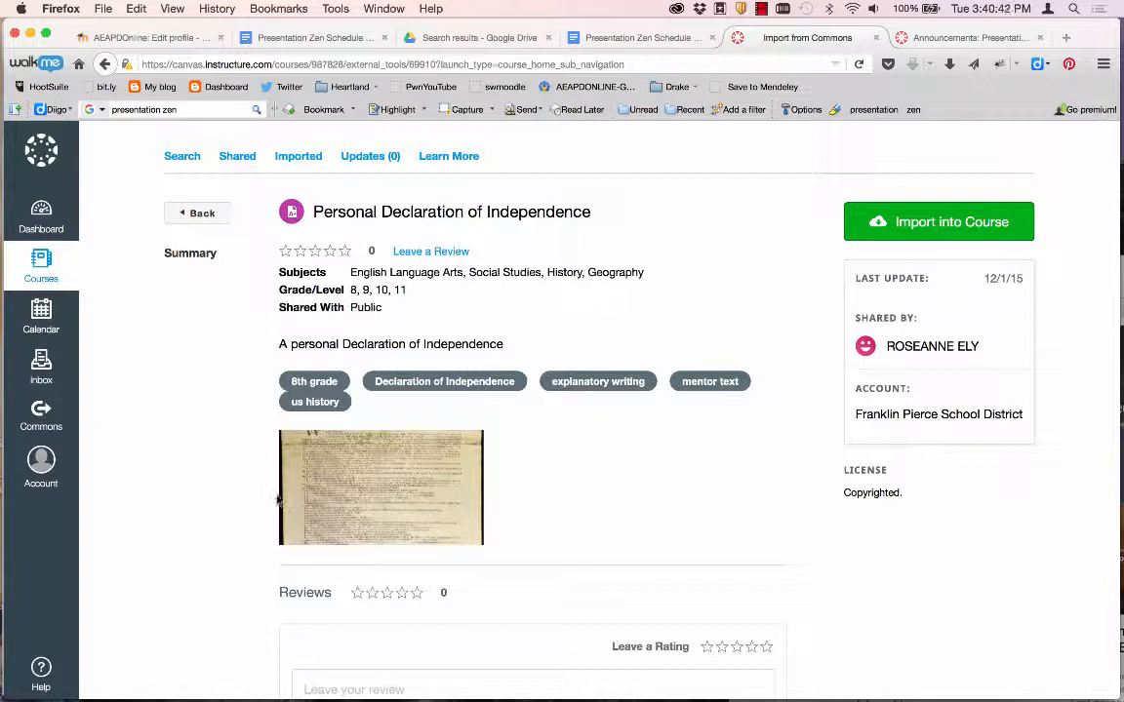
{"action": "mouse_move", "coordinate": [284, 494]}
{"action": "scroll", "coordinate": [380, 416], "scroll_direction": "down", "scroll_amount": 3}
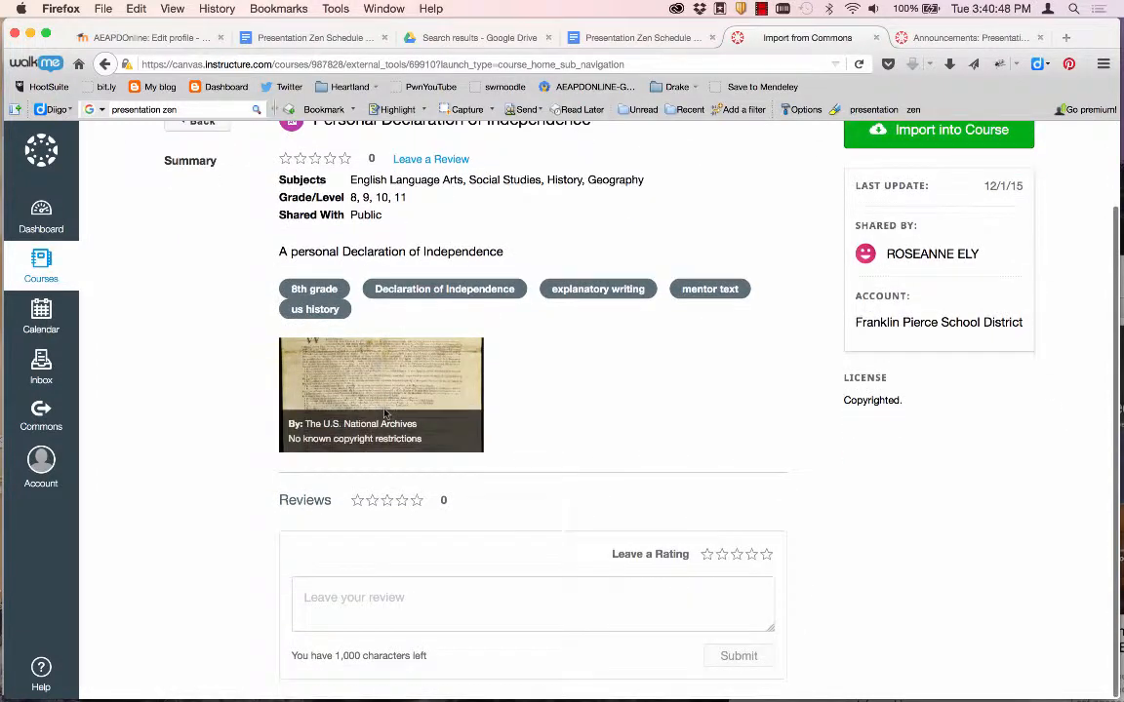
{"action": "scroll", "coordinate": [383, 414], "scroll_direction": "up", "scroll_amount": 3}
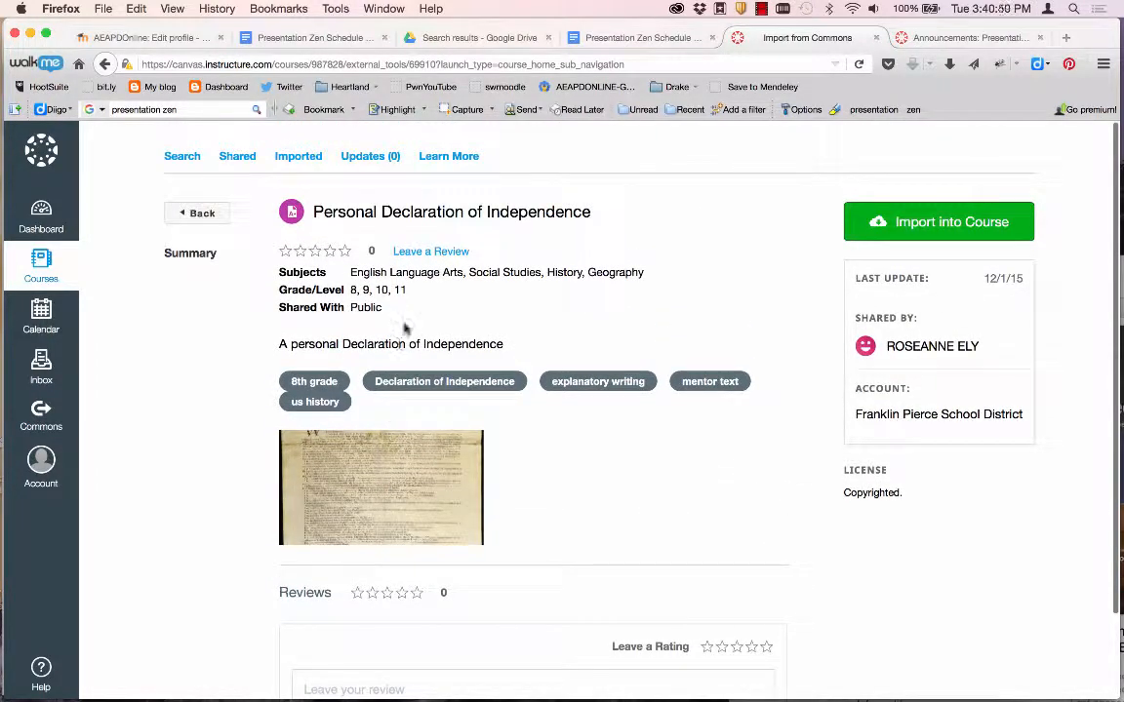
{"action": "left_click", "coordinate": [896, 232]}
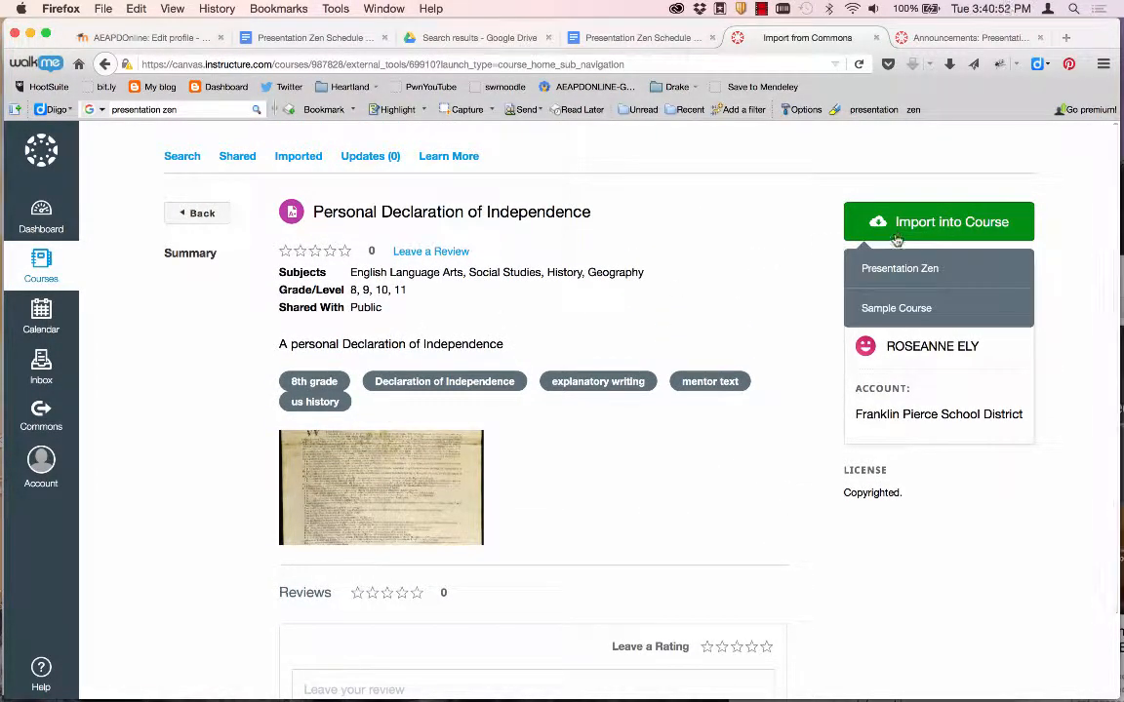
{"action": "left_click", "coordinate": [899, 268]}
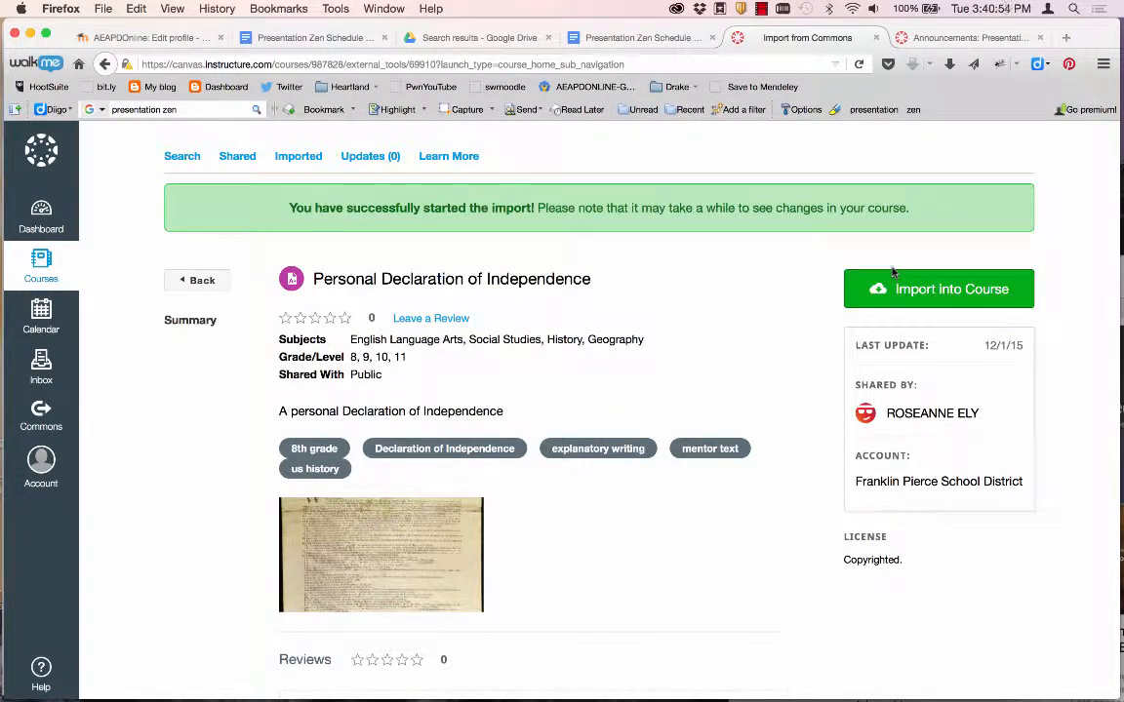
{"action": "left_click", "coordinate": [39, 242]}
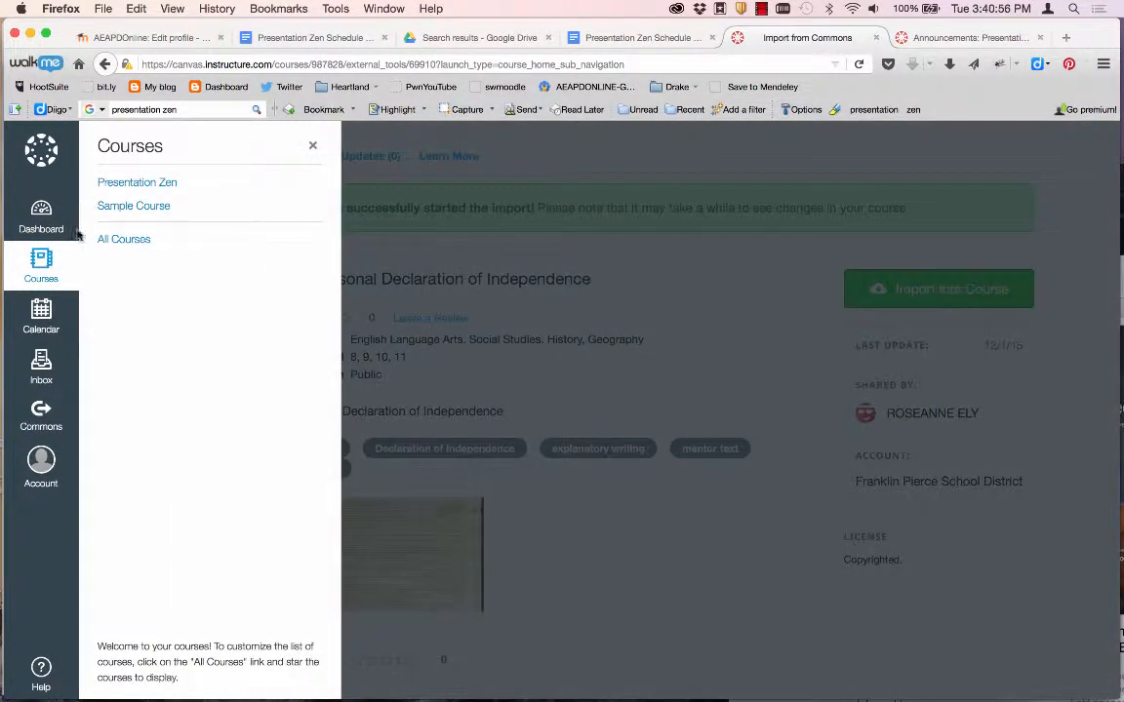
{"action": "left_click", "coordinate": [132, 185]}
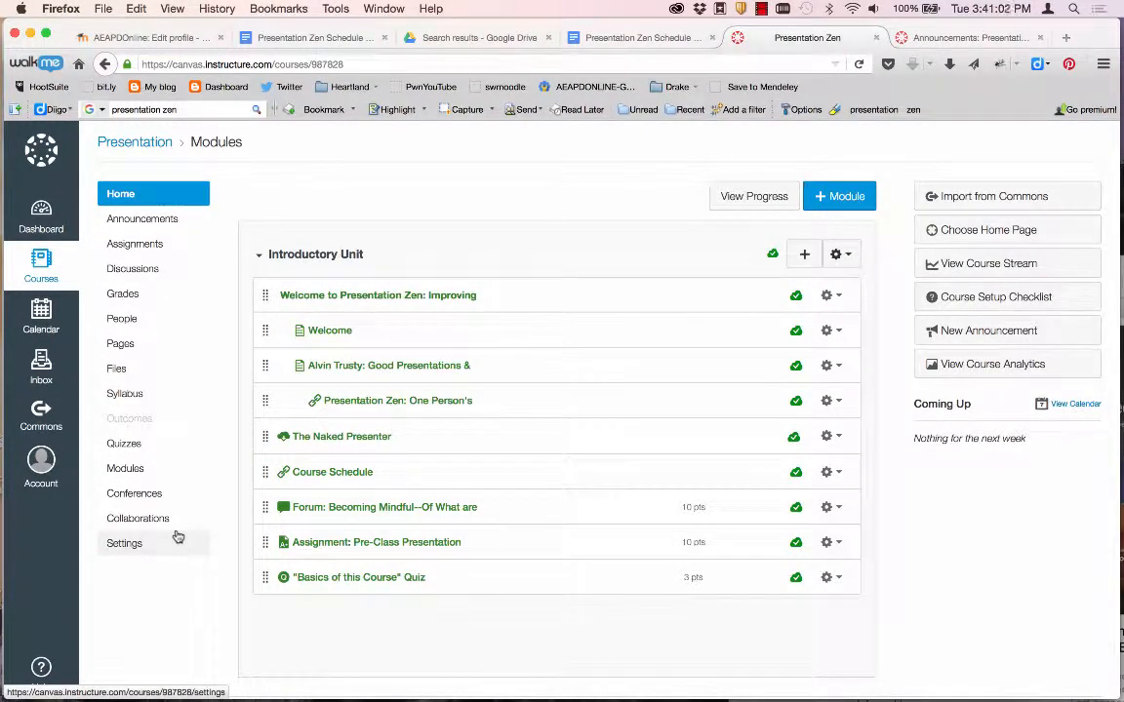
Move the imported 4-point 'Personal Declaration of Independence' into the Assignments group and publish it.
{"action": "scroll", "coordinate": [283, 518], "scroll_direction": "down", "scroll_amount": 1}
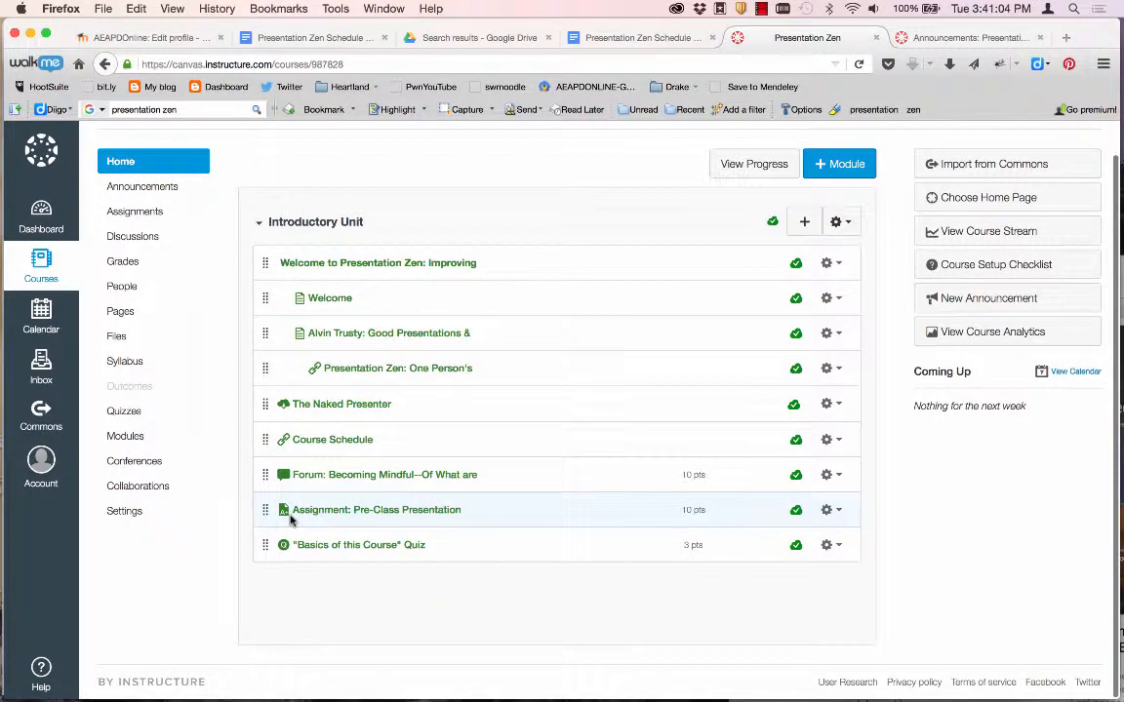
{"action": "left_click", "coordinate": [125, 213]}
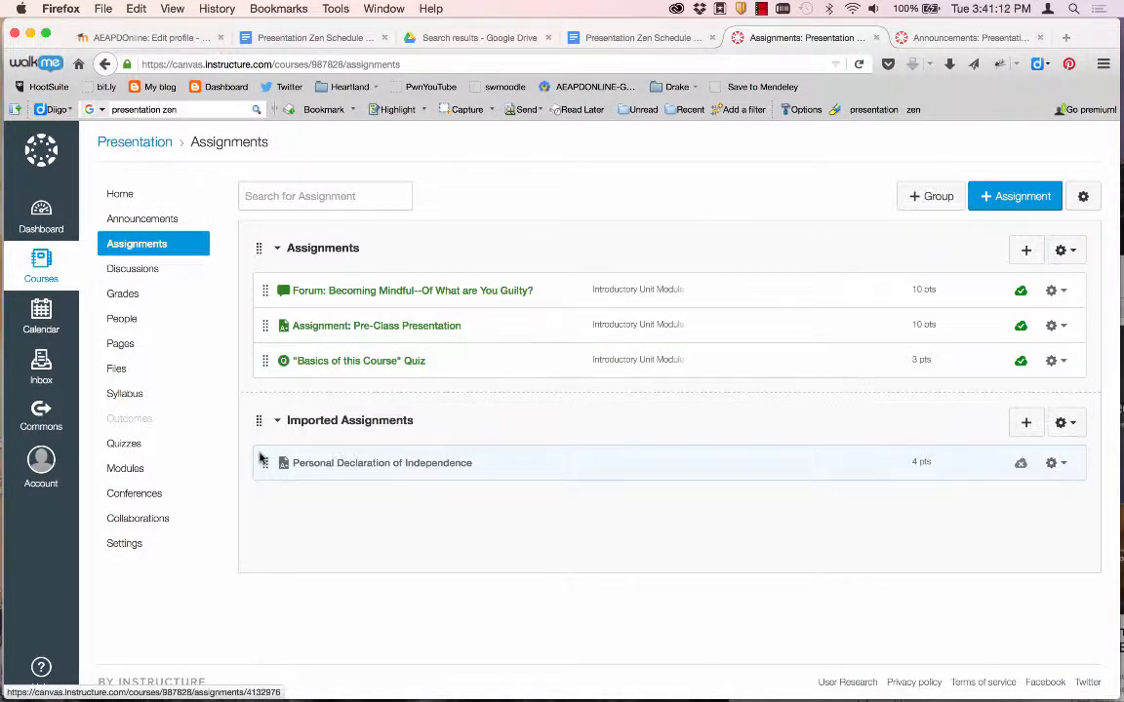
{"action": "left_click_drag", "start_coordinate": [263, 466], "coordinate": [262, 364]}
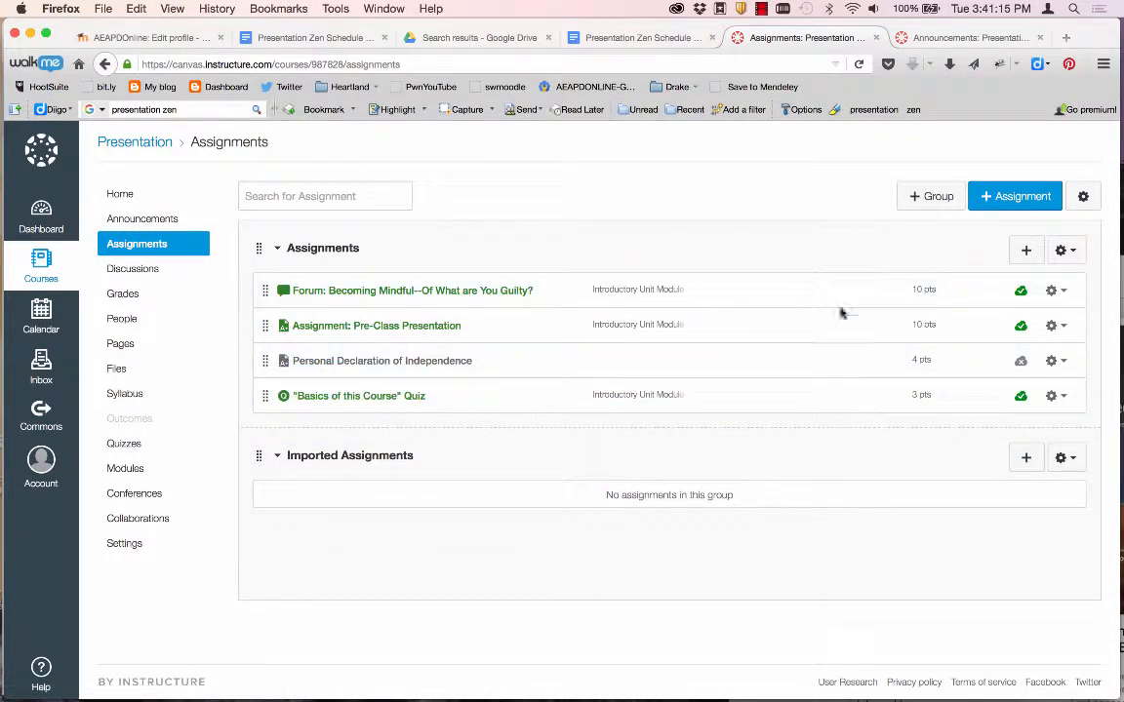
{"action": "left_click", "coordinate": [1021, 361]}
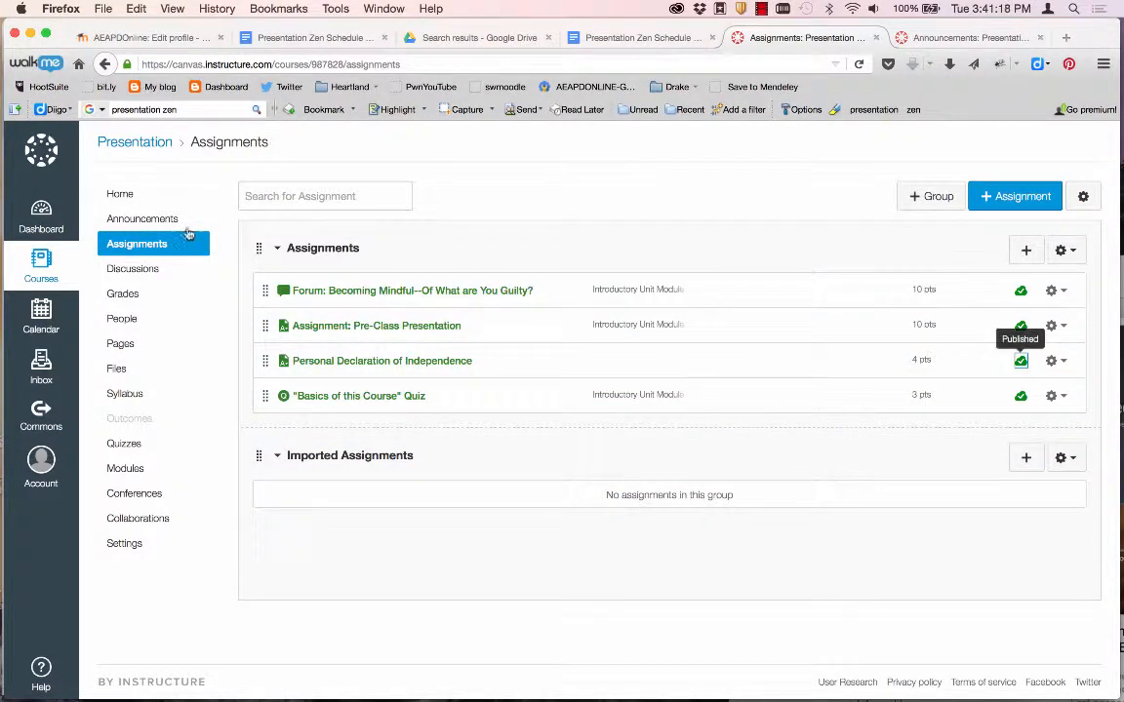
{"action": "left_click", "coordinate": [128, 194]}
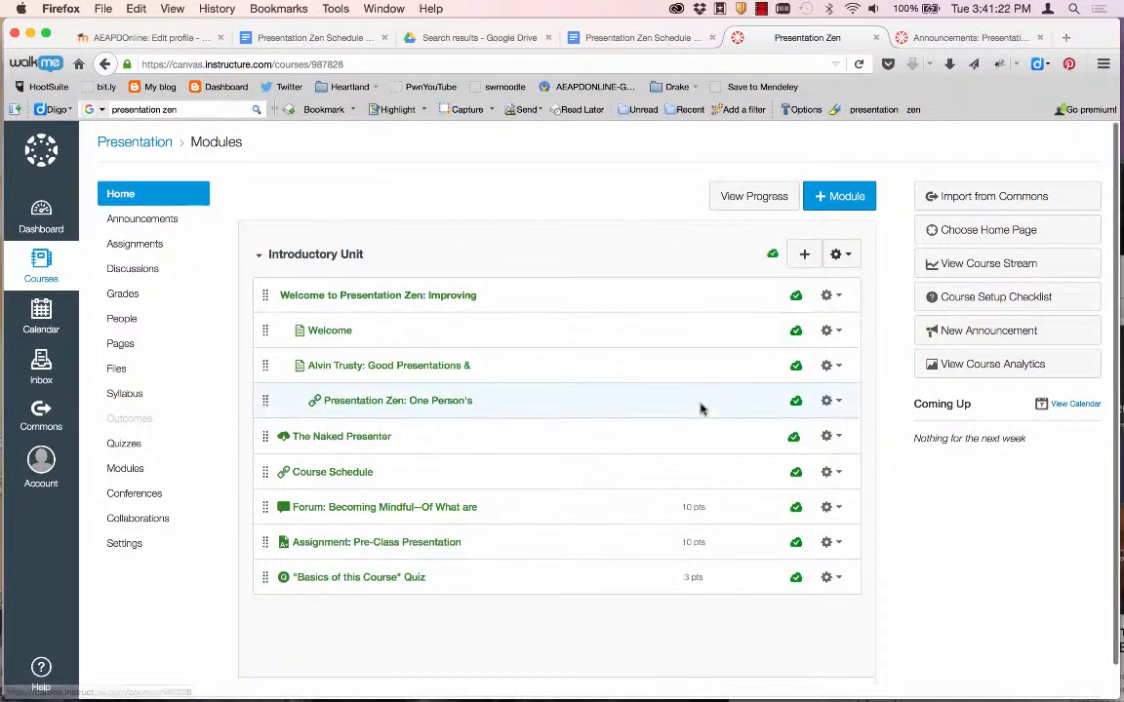
Add the 'Personal Declaration of Independence' assignment to the end of the Introductory Unit module and open it.
{"action": "left_click", "coordinate": [804, 254]}
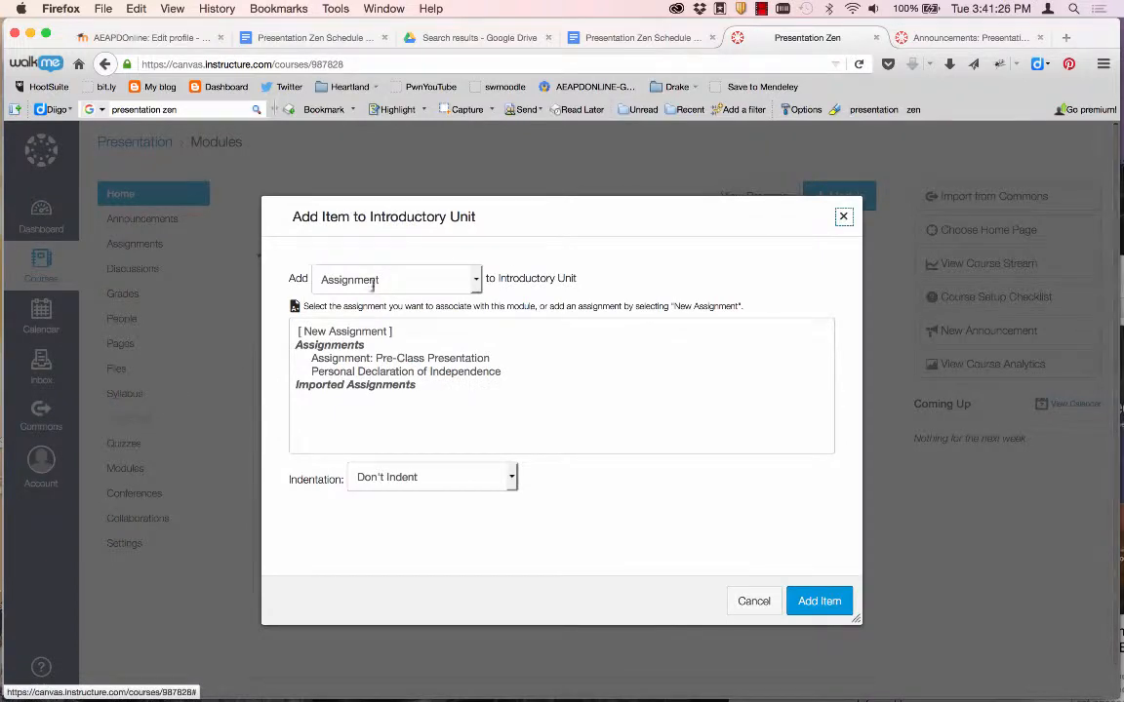
{"action": "left_click", "coordinate": [371, 371]}
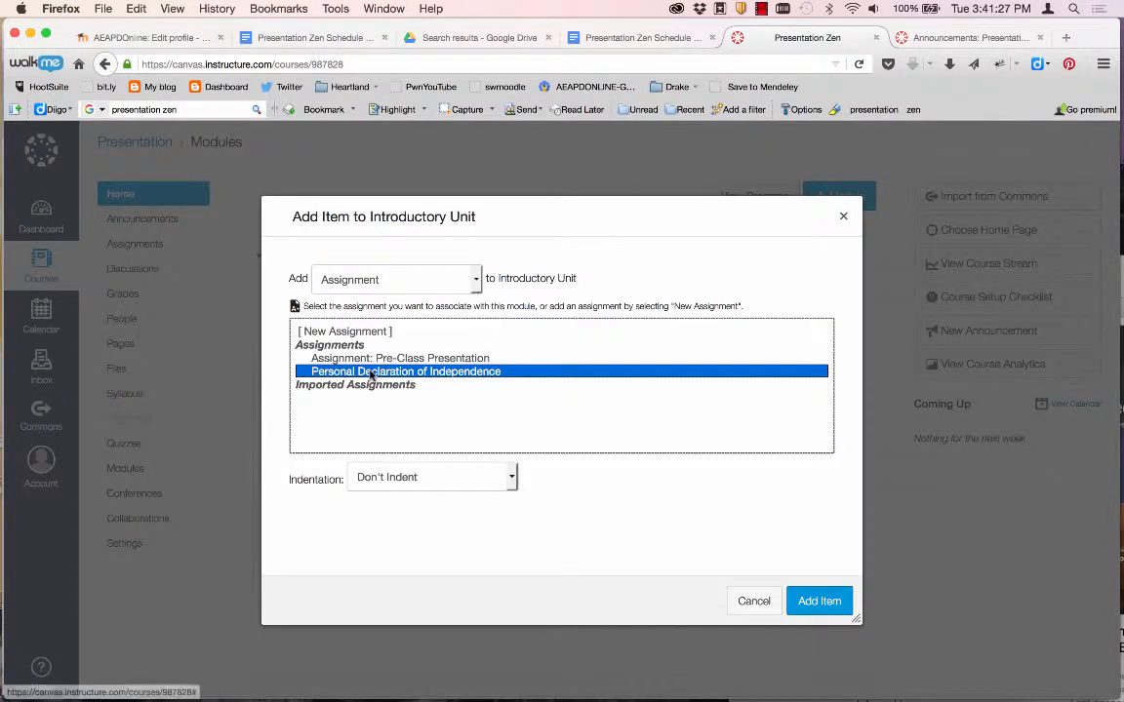
{"action": "left_click", "coordinate": [826, 602]}
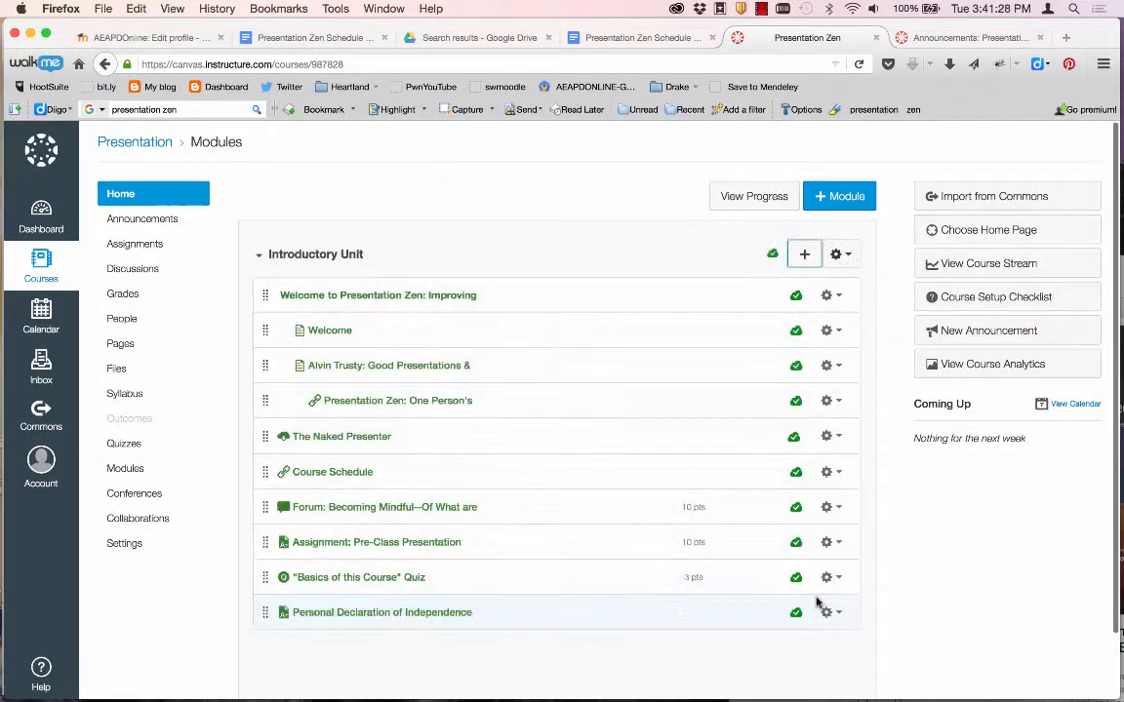
{"action": "left_click", "coordinate": [418, 613]}
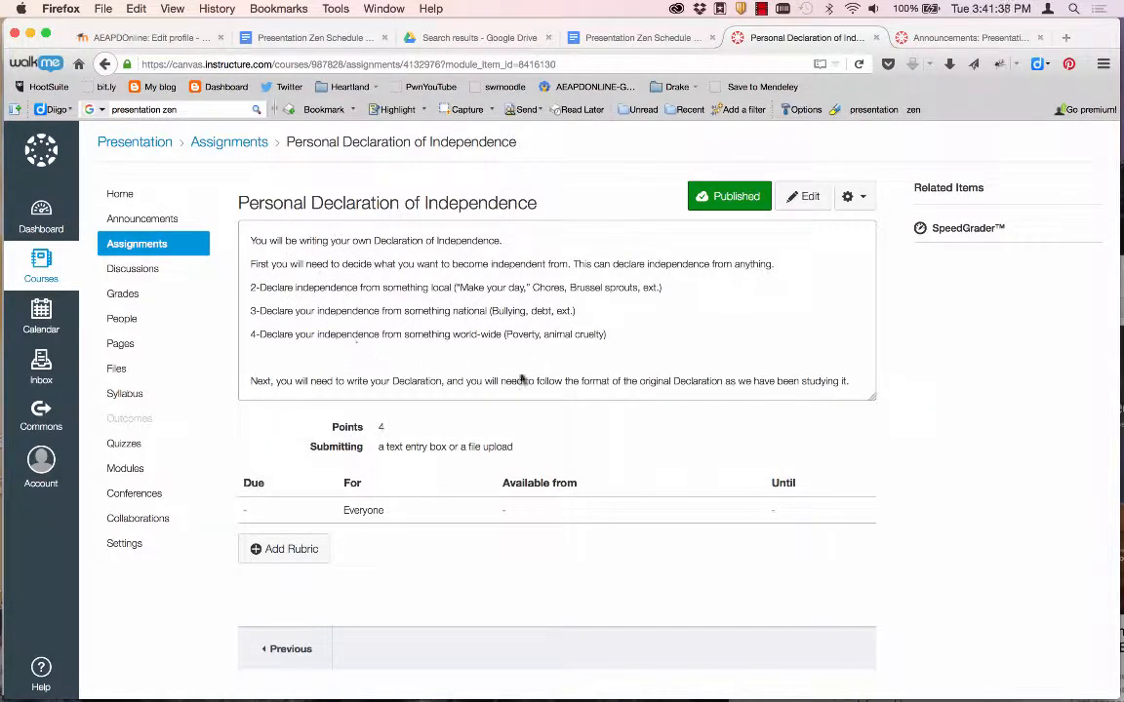
Open the assignment's edit form and review its imported instructions, 4 points and online submission settings.
{"action": "left_click", "coordinate": [801, 193]}
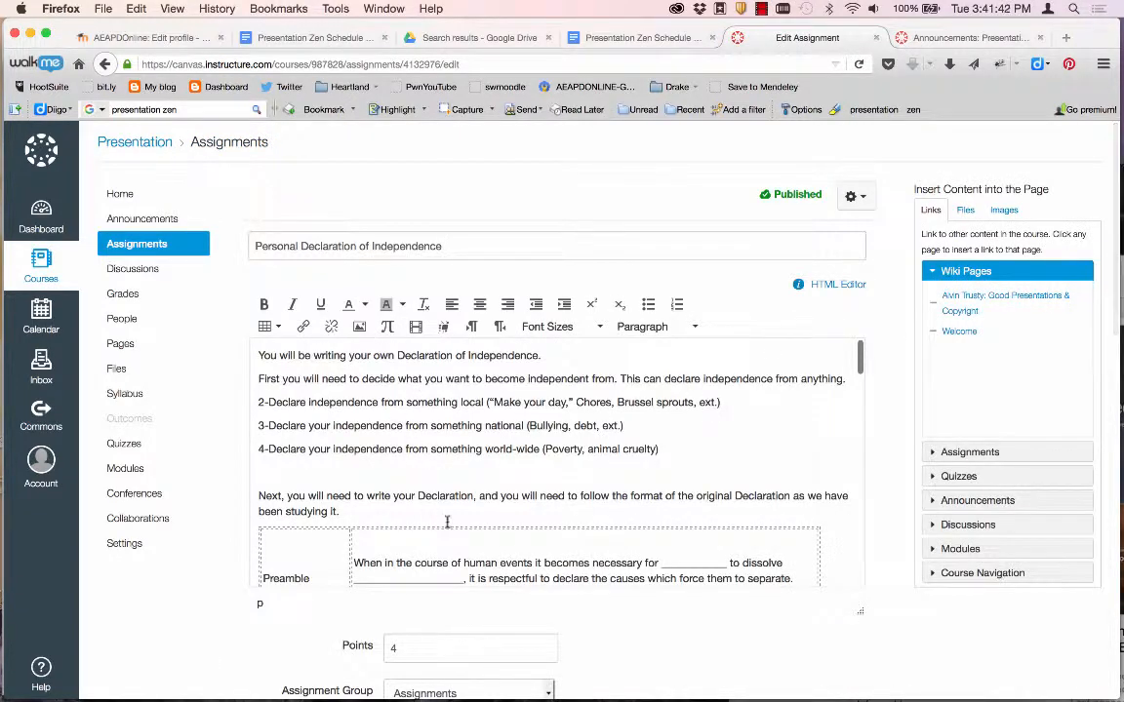
{"action": "scroll", "coordinate": [459, 544], "scroll_direction": "down", "scroll_amount": 10}
{"action": "scroll", "coordinate": [460, 543], "scroll_direction": "down", "scroll_amount": 10}
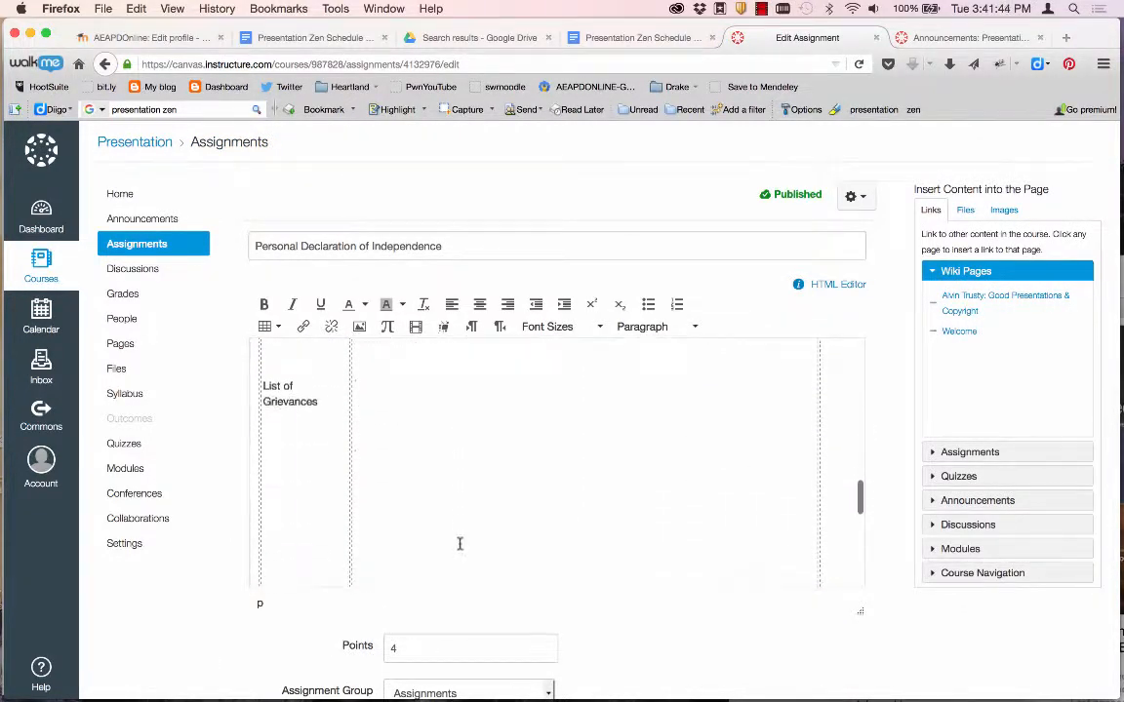
{"action": "scroll", "coordinate": [460, 543], "scroll_direction": "up", "scroll_amount": 15}
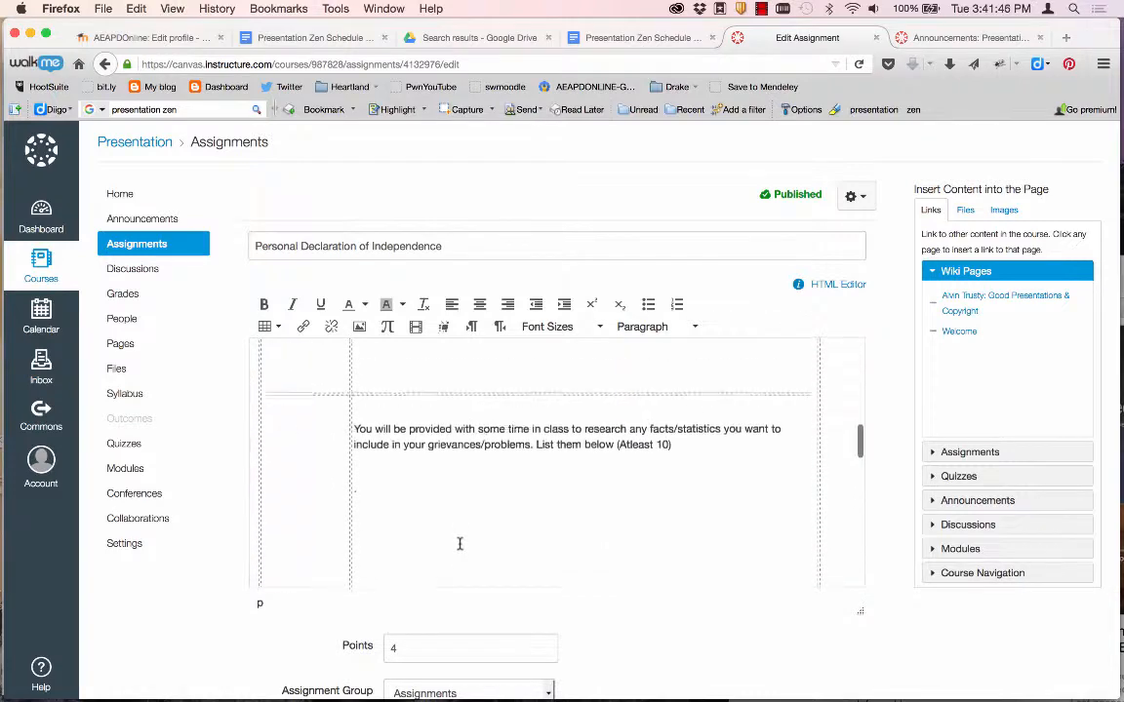
{"action": "scroll", "coordinate": [259, 646], "scroll_direction": "down", "scroll_amount": 8}
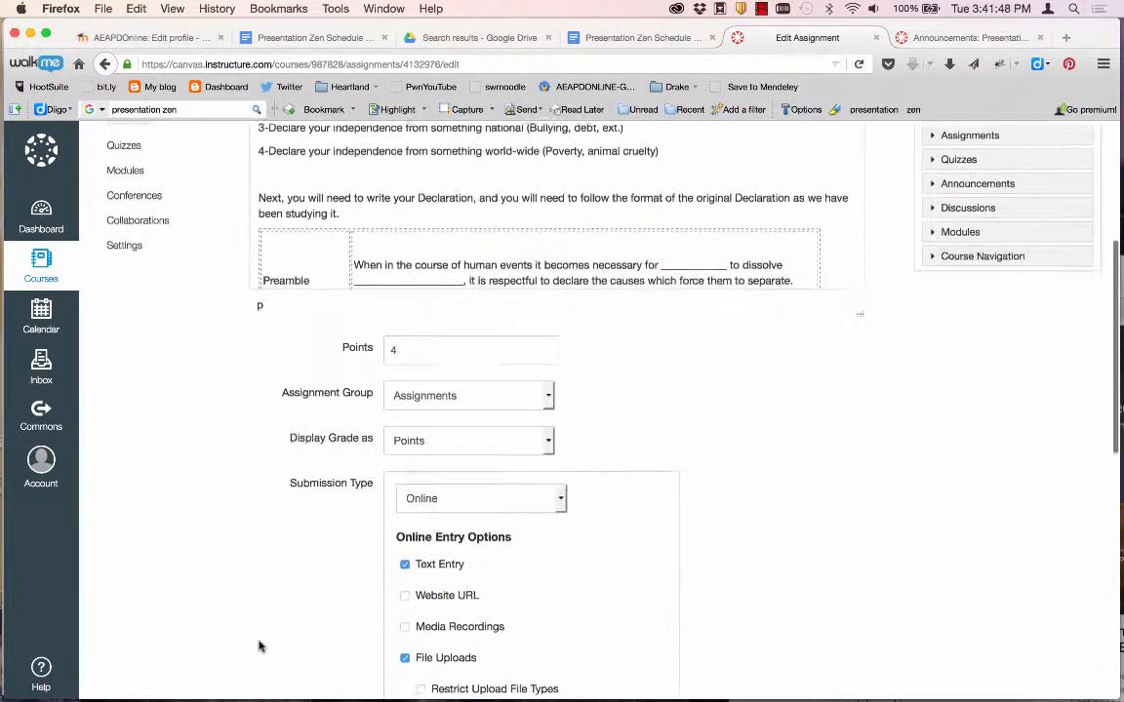
{"action": "scroll", "coordinate": [314, 475], "scroll_direction": "down", "scroll_amount": 9}
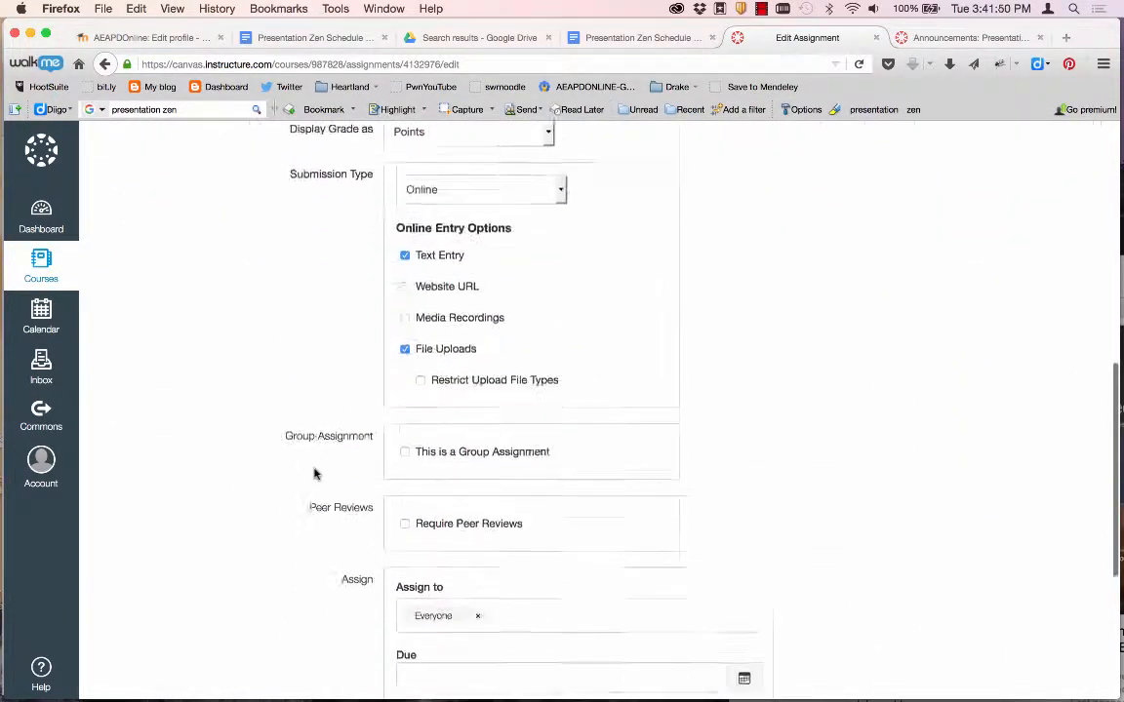
{"action": "scroll", "coordinate": [314, 474], "scroll_direction": "up", "scroll_amount": 4}
{"action": "scroll", "coordinate": [314, 474], "scroll_direction": "up", "scroll_amount": 5}
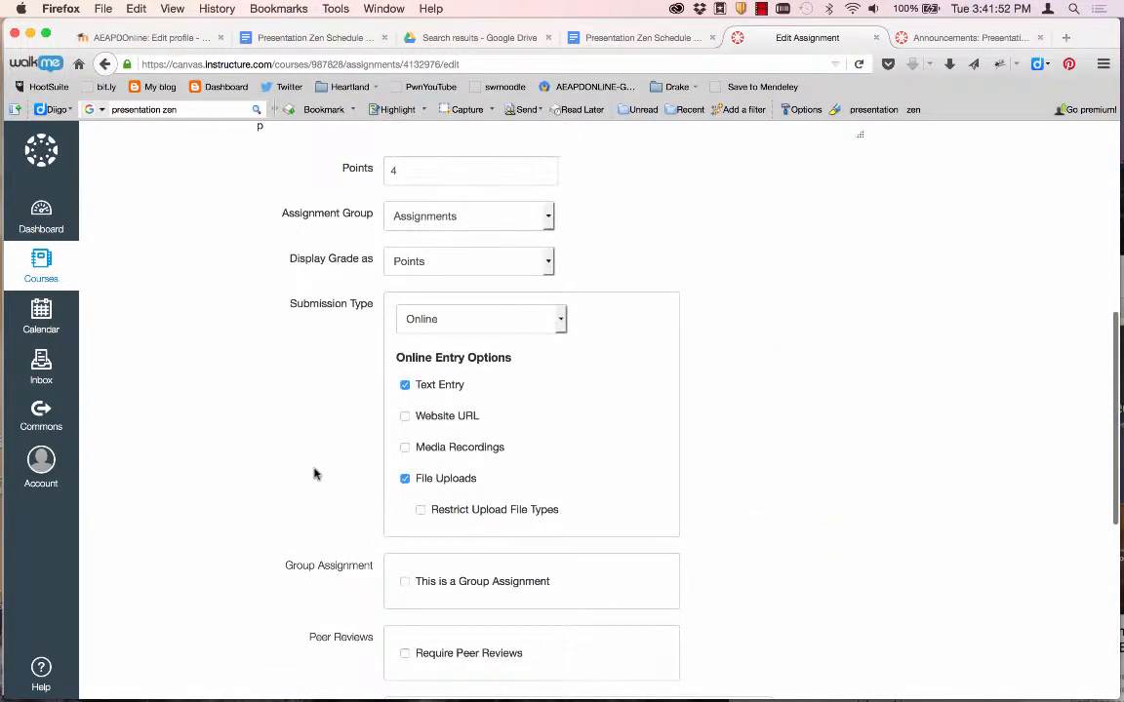
{"action": "scroll", "coordinate": [314, 474], "scroll_direction": "up", "scroll_amount": 8}
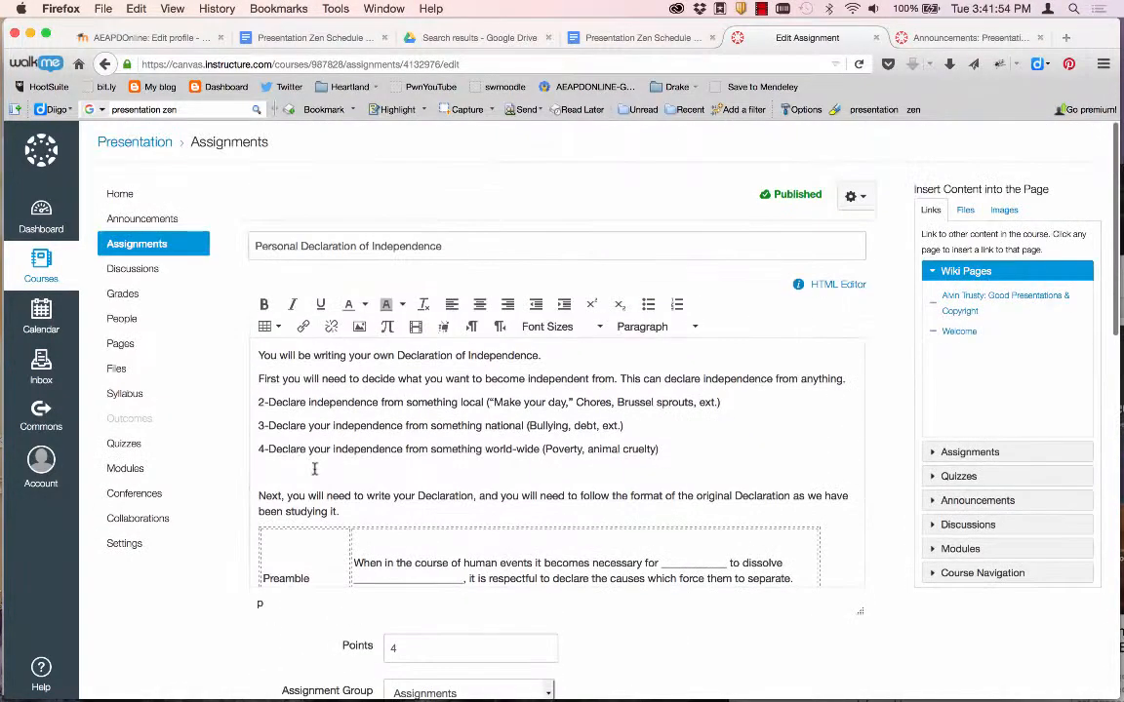
Return to the course home and check that Introductory Unit ends with Personal Declaration of Independence, 4 pts.
{"action": "left_click", "coordinate": [128, 199]}
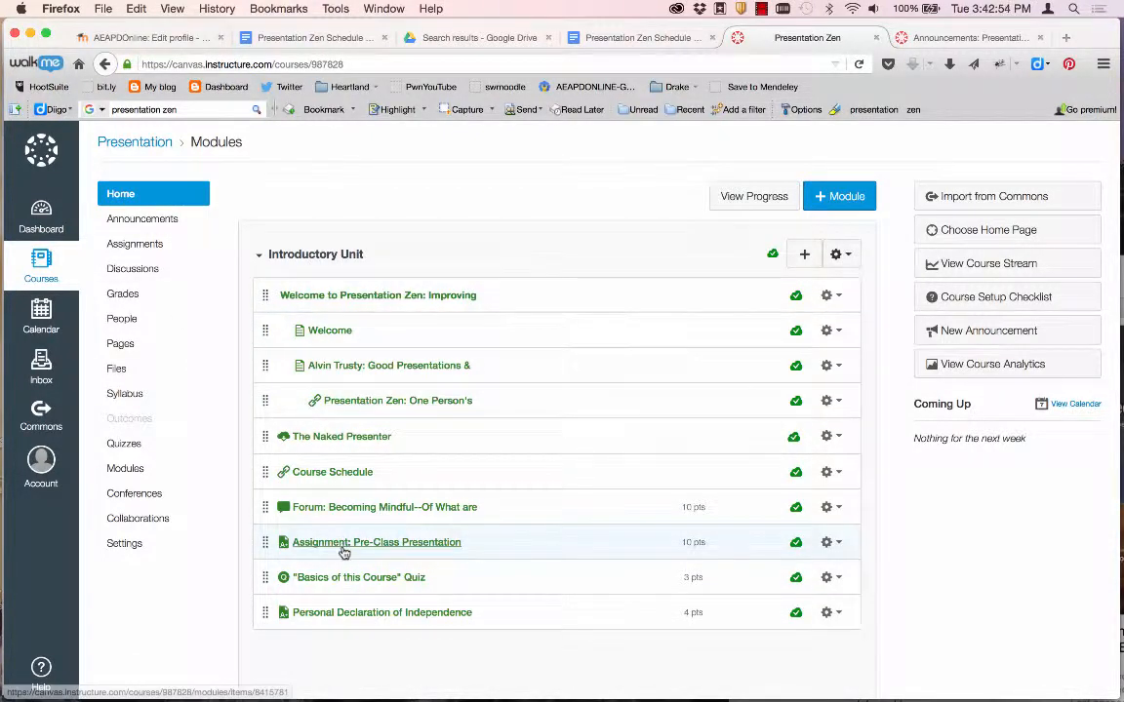
{"action": "scroll", "coordinate": [341, 552], "scroll_direction": "down", "scroll_amount": 1}
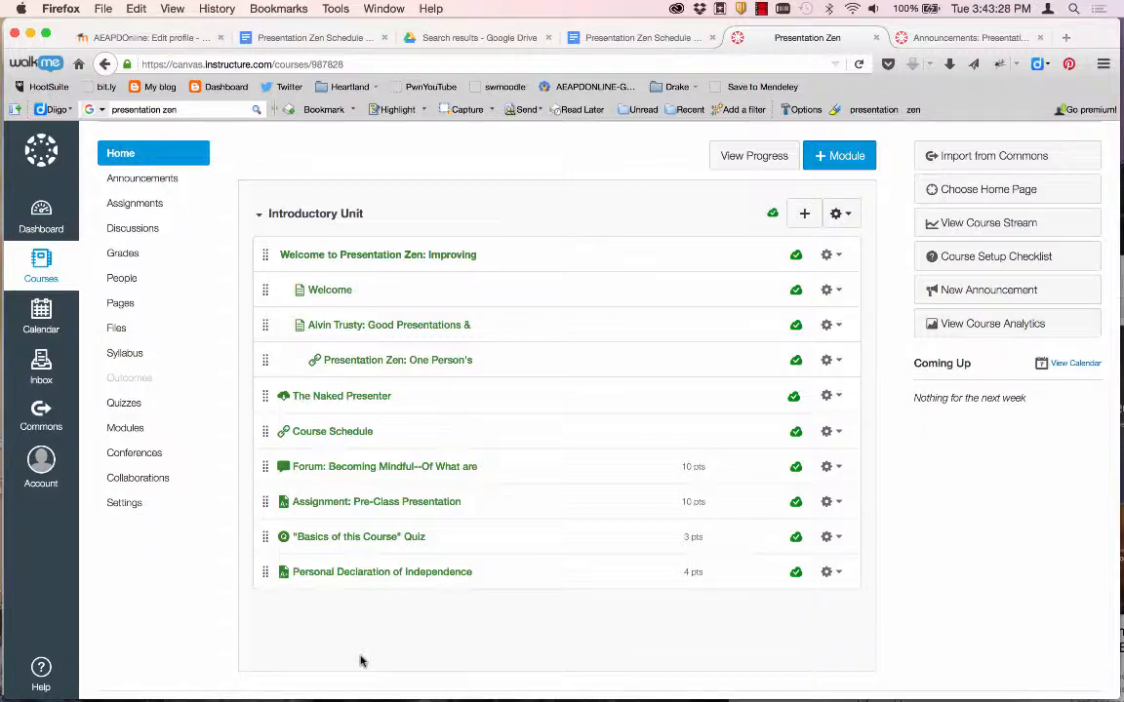
{"action": "left_click", "coordinate": [761, 8]}
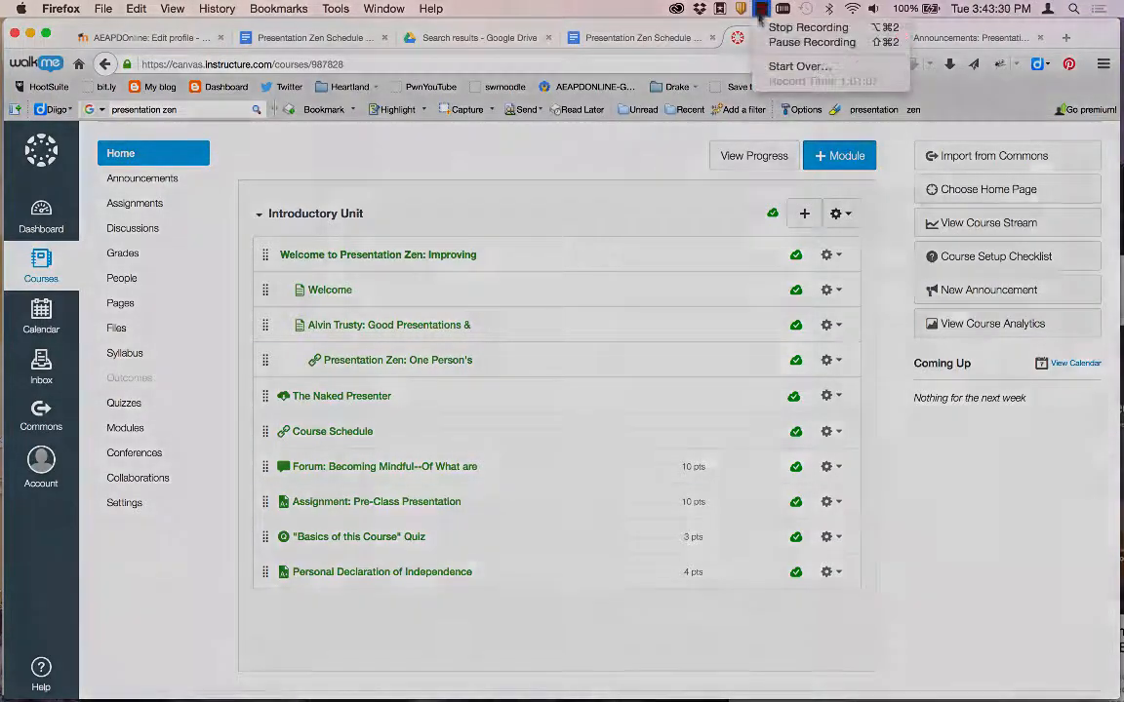